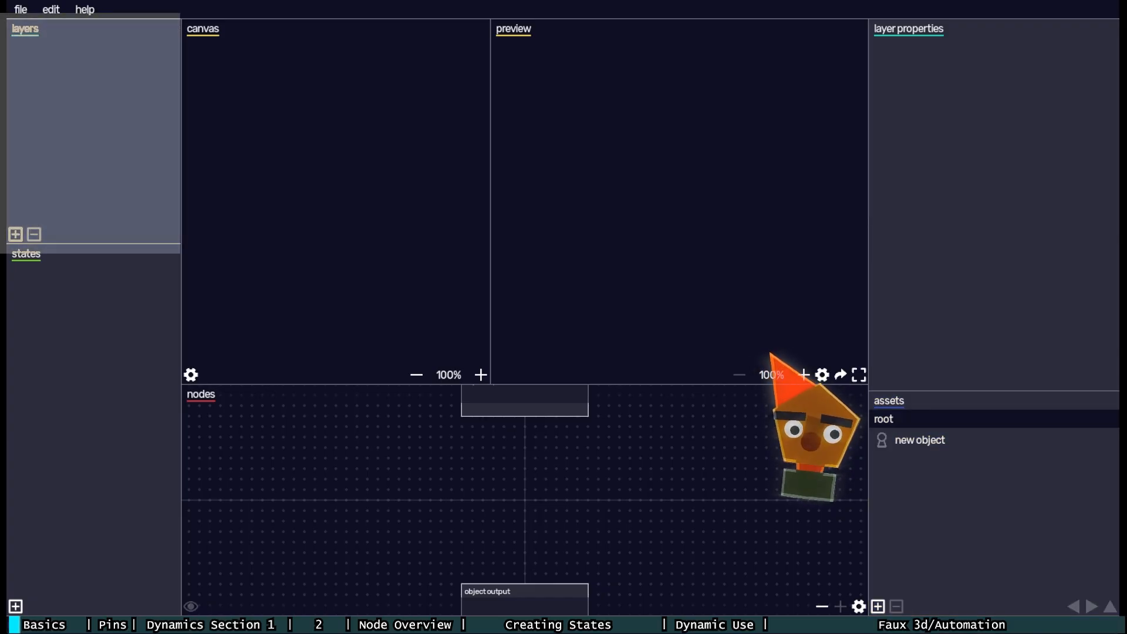
- Import the Circle, Pentagon, Square, Star and Triangle images as assets and add all five as layers of the object
click(878, 606)
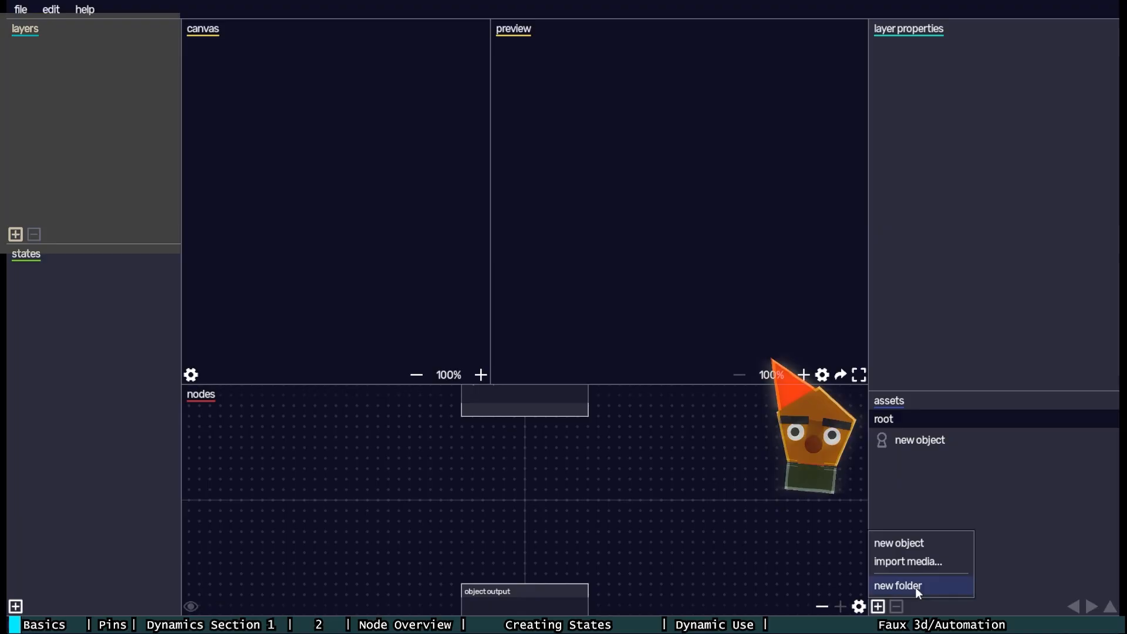
click(939, 564)
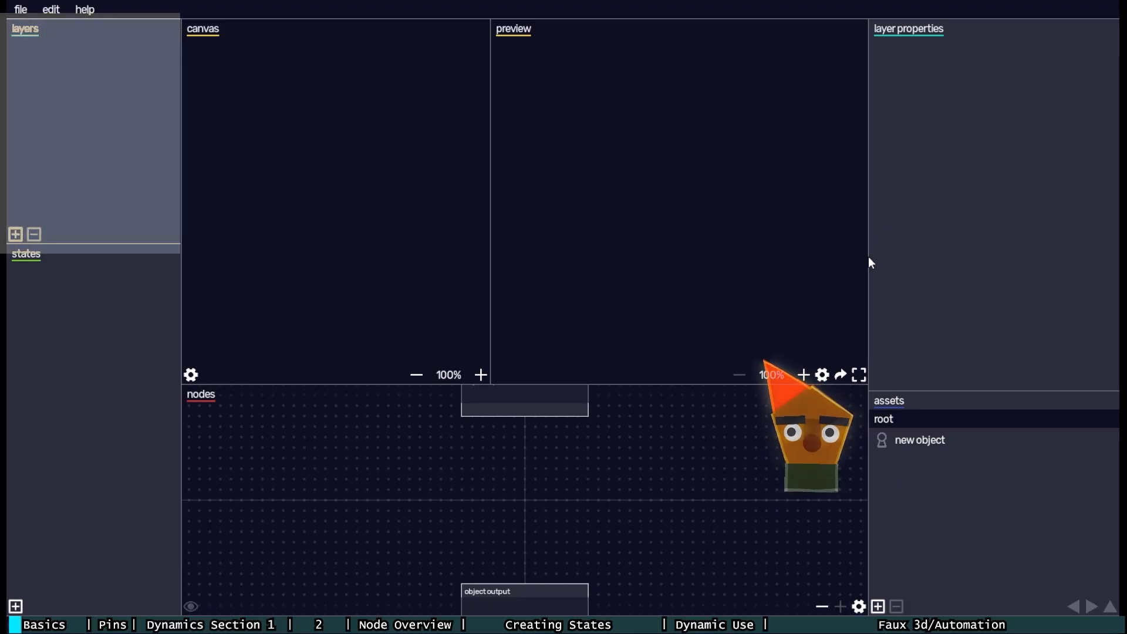
click(681, 441)
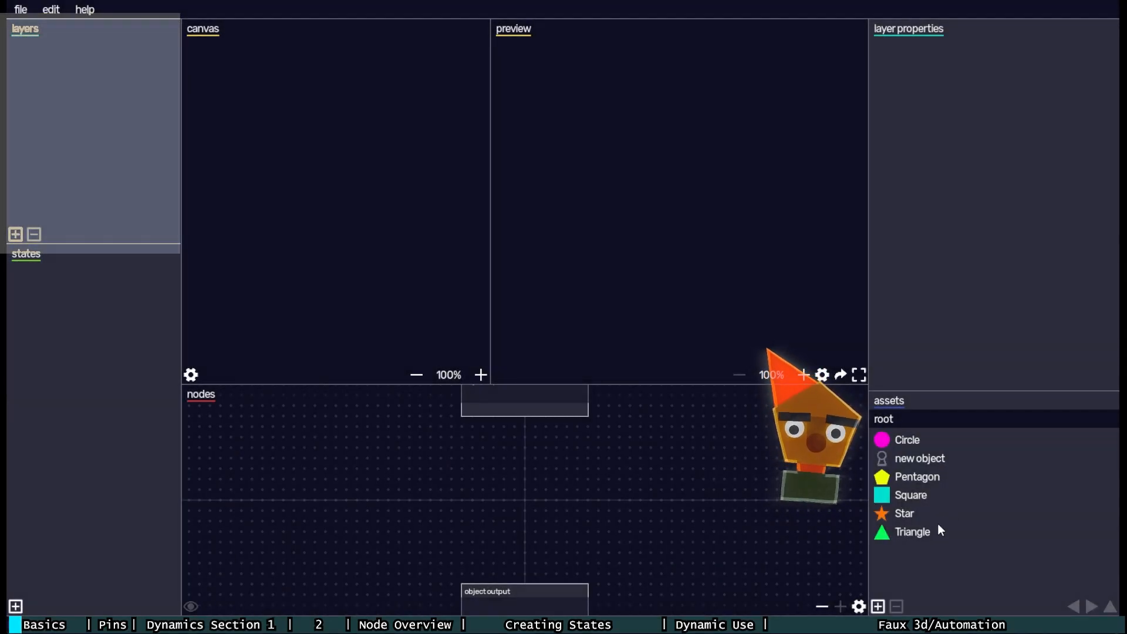
drag(938, 526, 119, 191)
ctrl+click(927, 445)
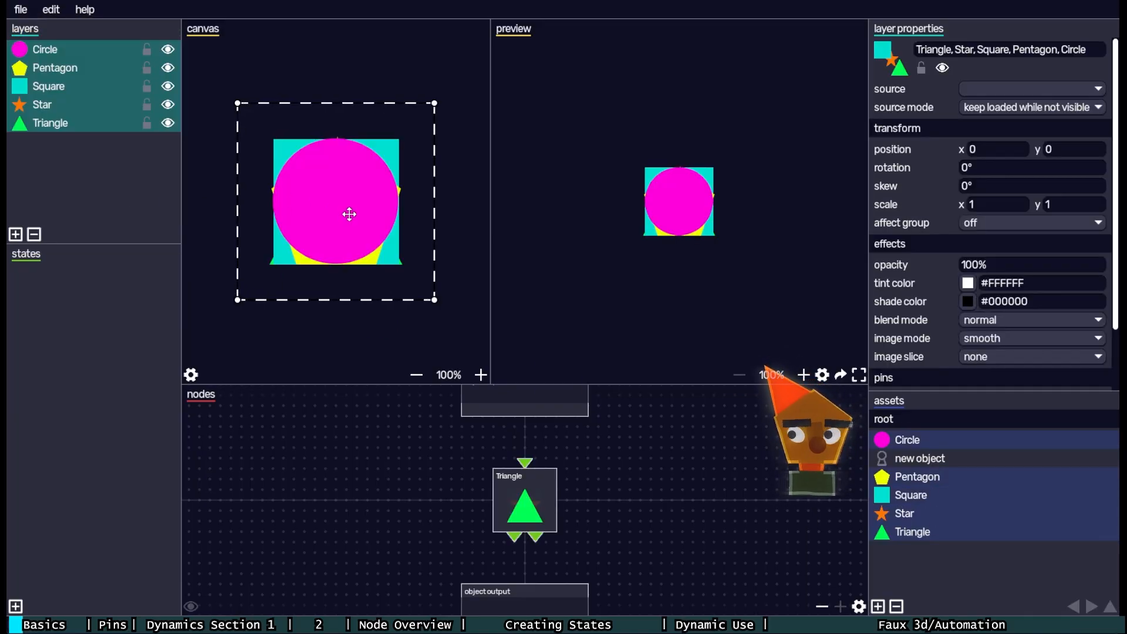
- Set the Triangle layer's x position to 200
click(111, 124)
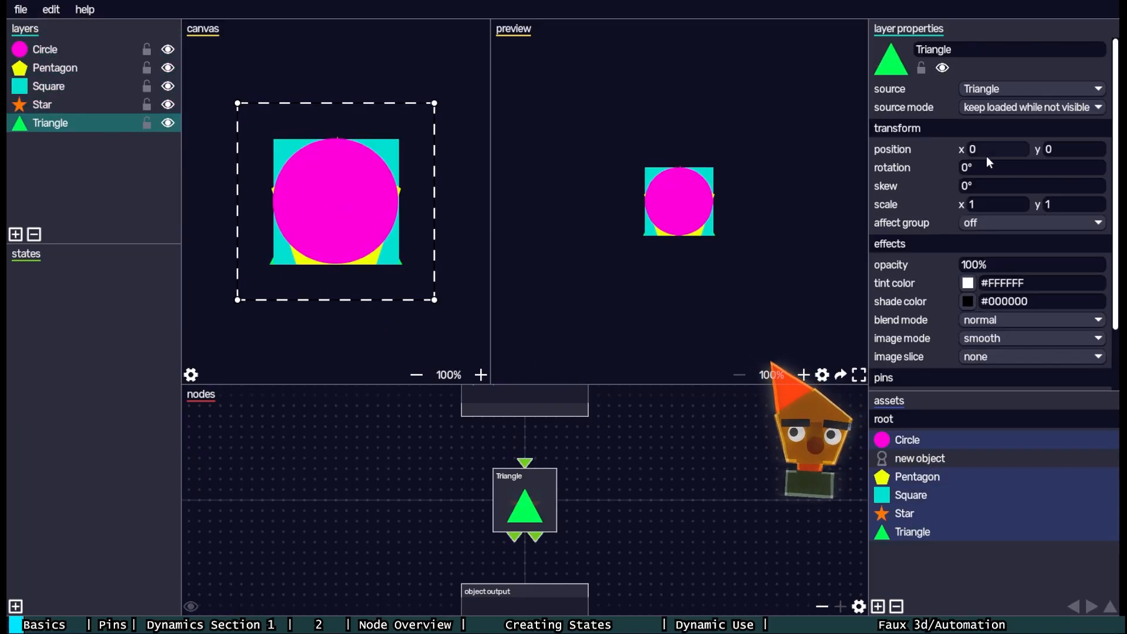
text(200)
key(Return)
- Set the Star layer's x position to 400
drag(1021, 149, 884, 142)
click(56, 107)
text(20)
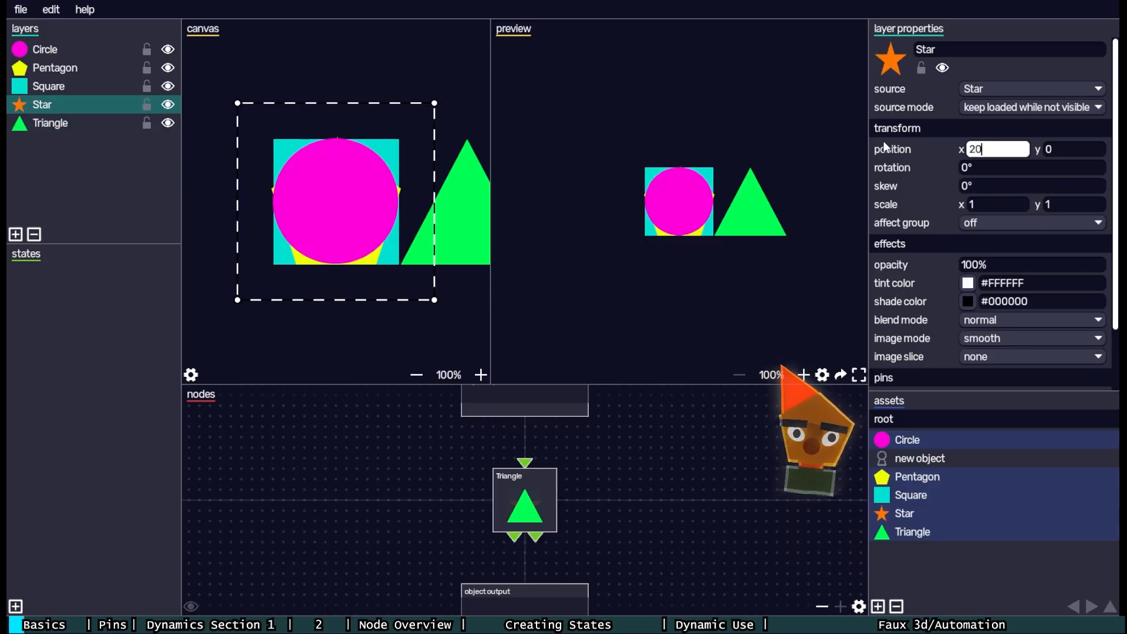
key(BackSpace)
key(BackSpace)
text(40)
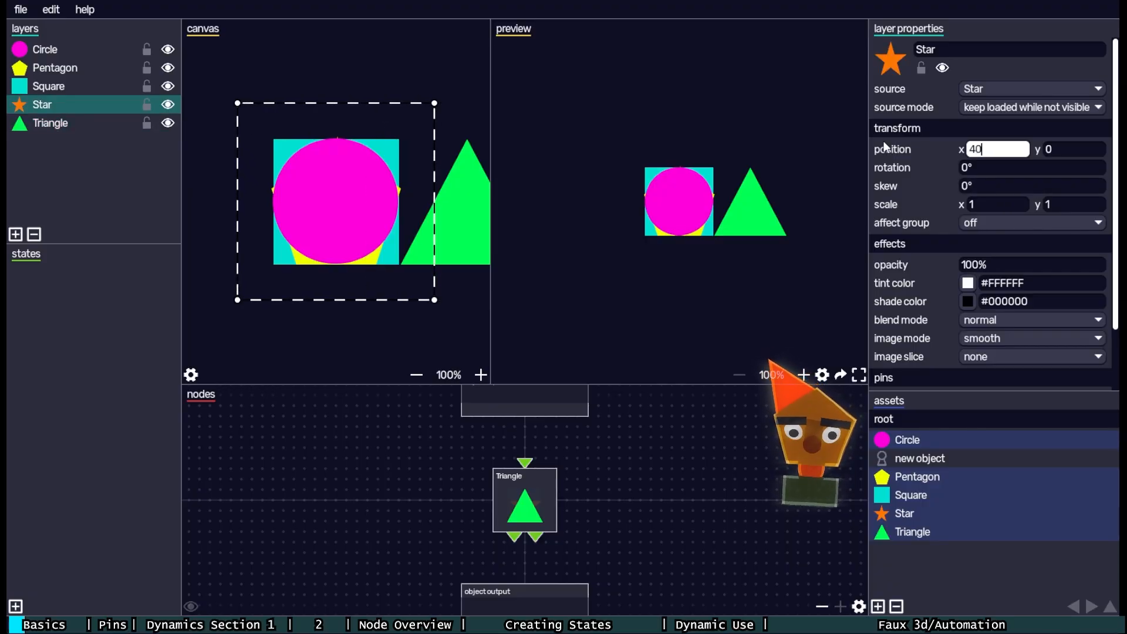
text(0)
key(Return)
- Set the Square layer's x position to 600
click(99, 86)
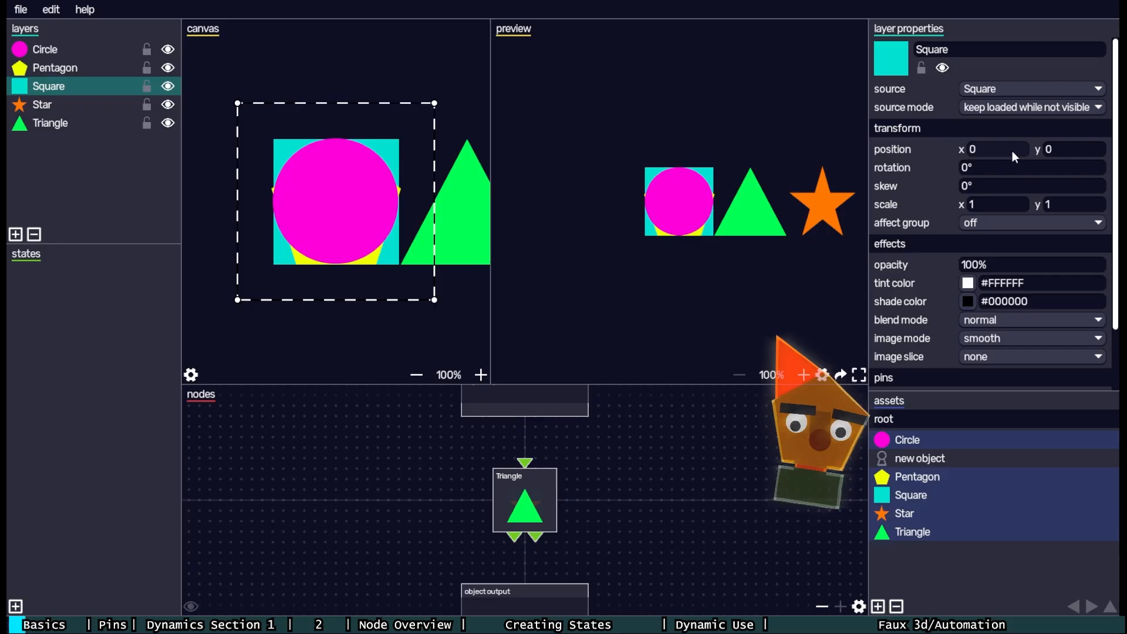
drag(1012, 151, 881, 138)
text(600)
key(Return)
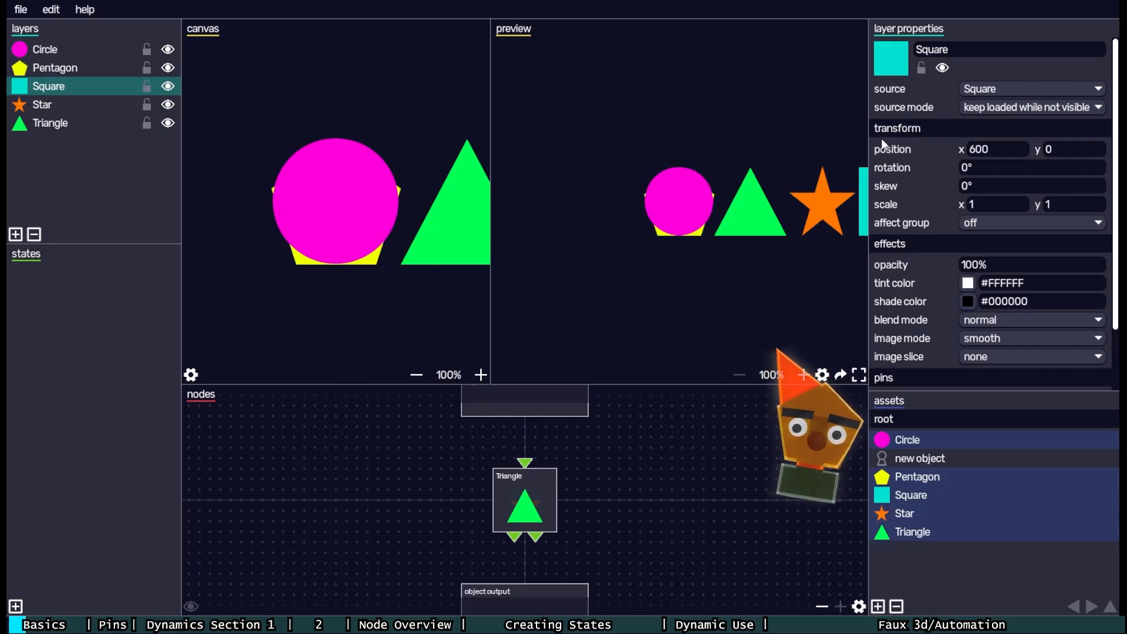
- Set the Pentagon layer's x position to 800 and clear the layer selection
click(57, 73)
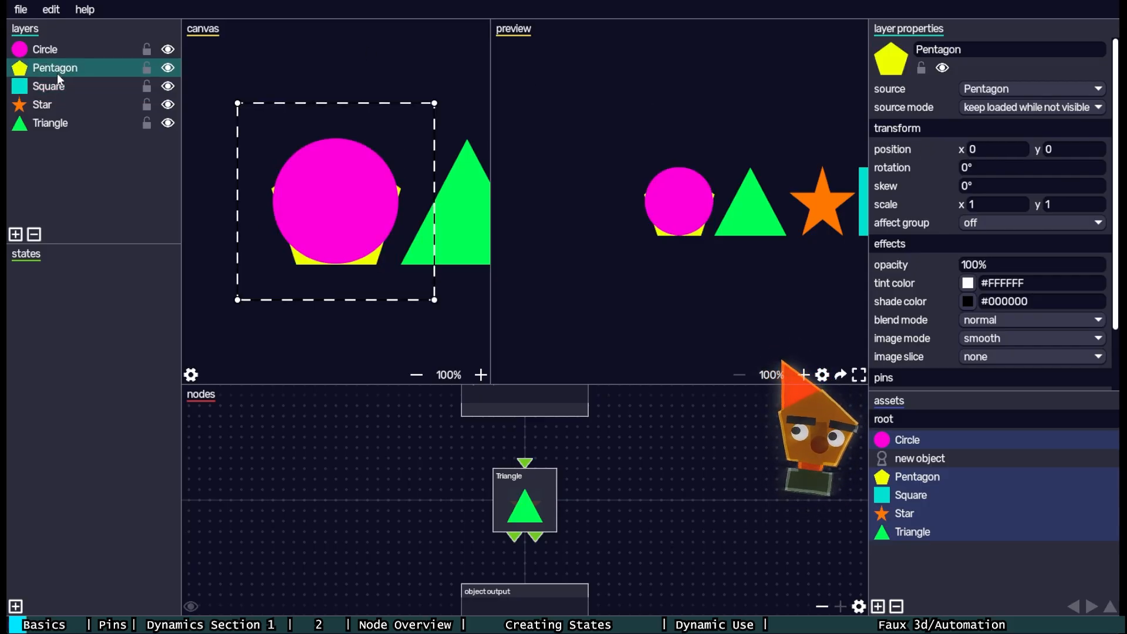
drag(1024, 151, 907, 136)
text(8)
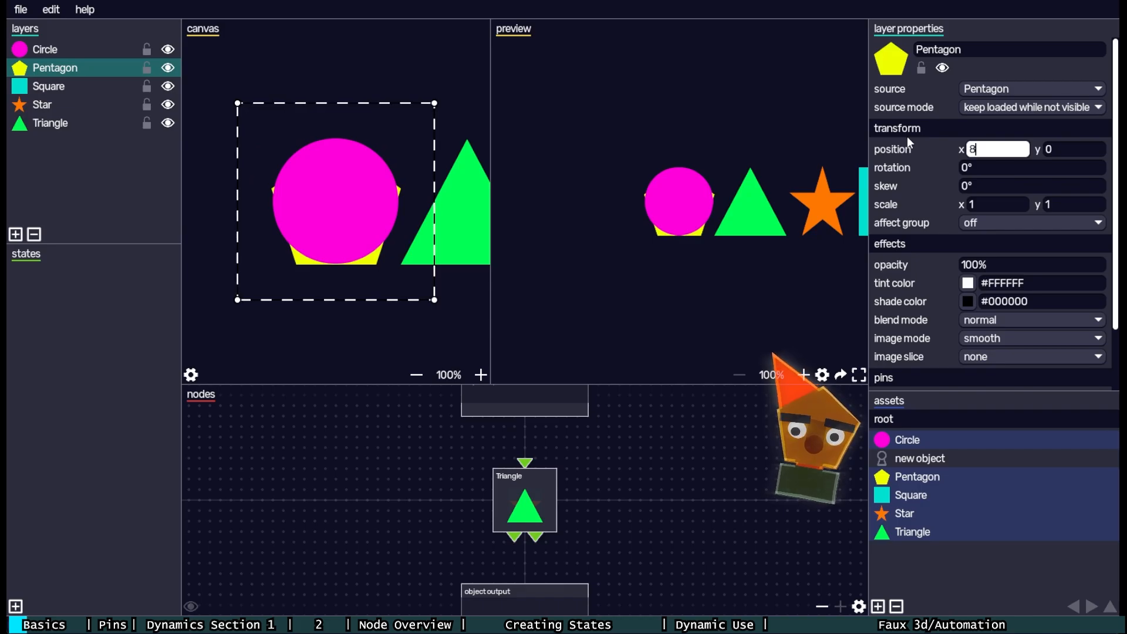
text(00)
key(Return)
scroll(360, 128, down, 1)
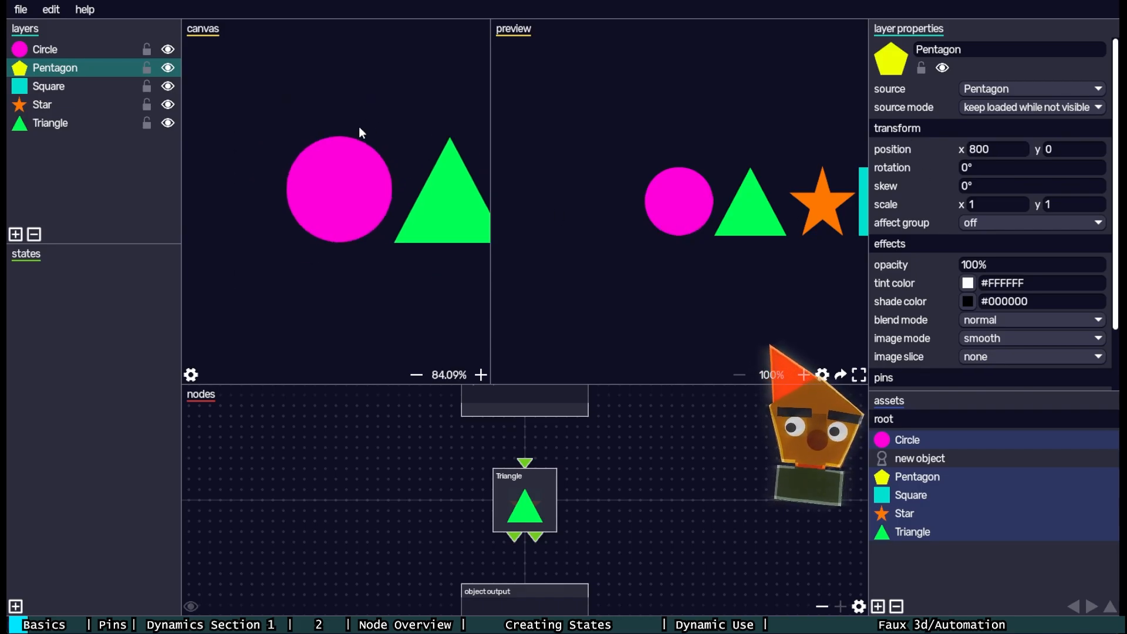
scroll(358, 126, down, 3)
scroll(405, 90, down, 3)
drag(405, 89, 274, 99)
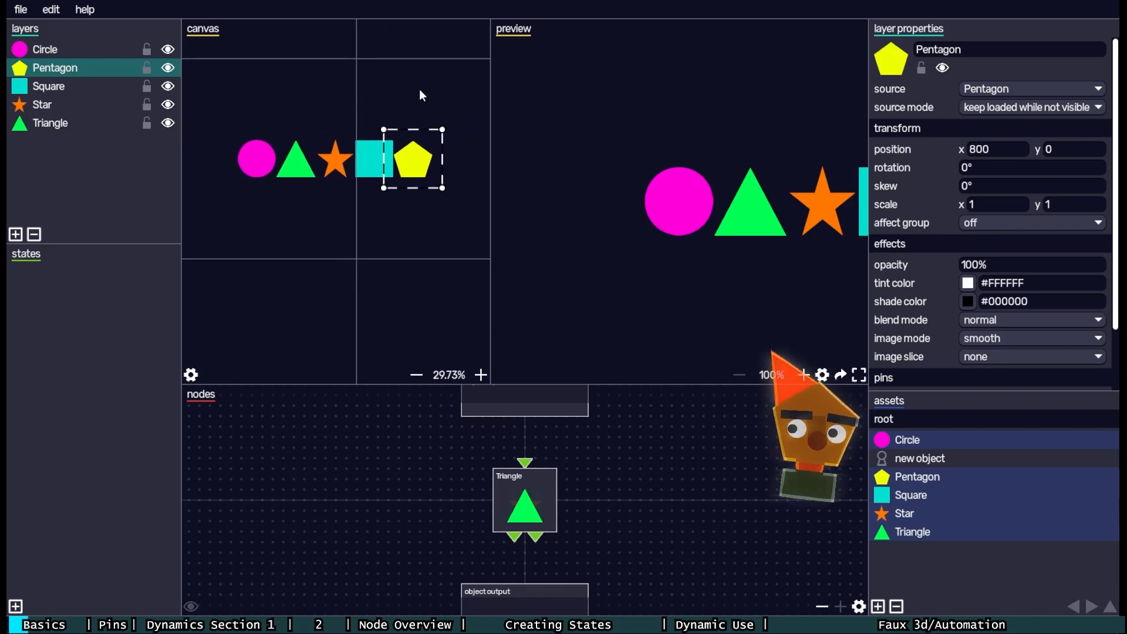
click(432, 72)
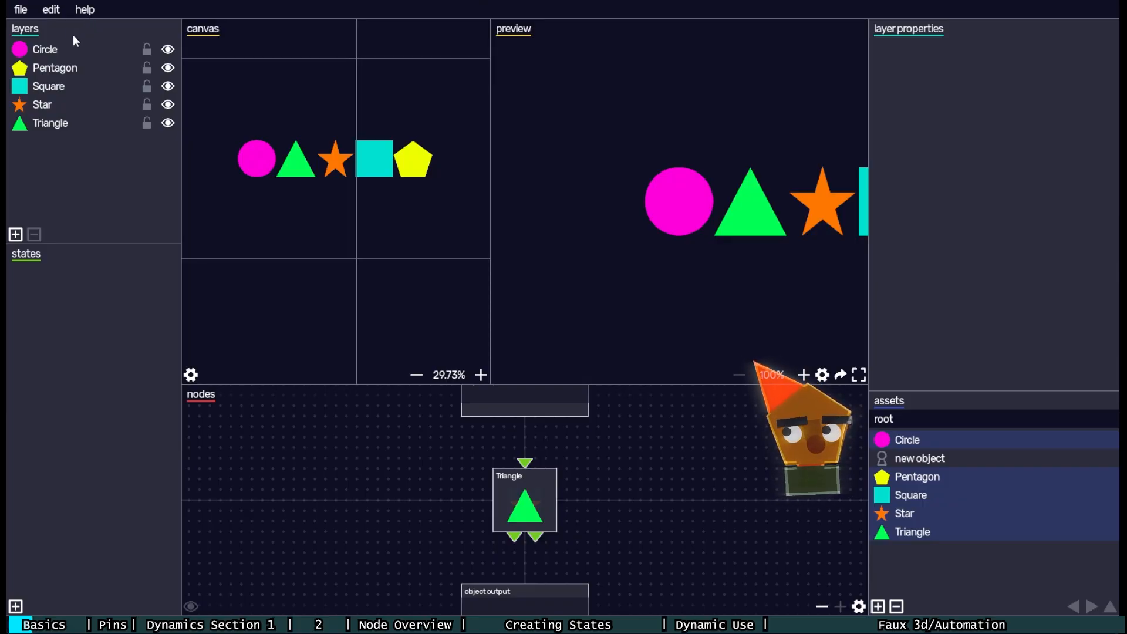
- Recolor the Square layer with tint #FF9B9B and shade #FF0000, and place the Pentagon layer ungrouped directly below it
click(57, 49)
drag(58, 51, 112, 69)
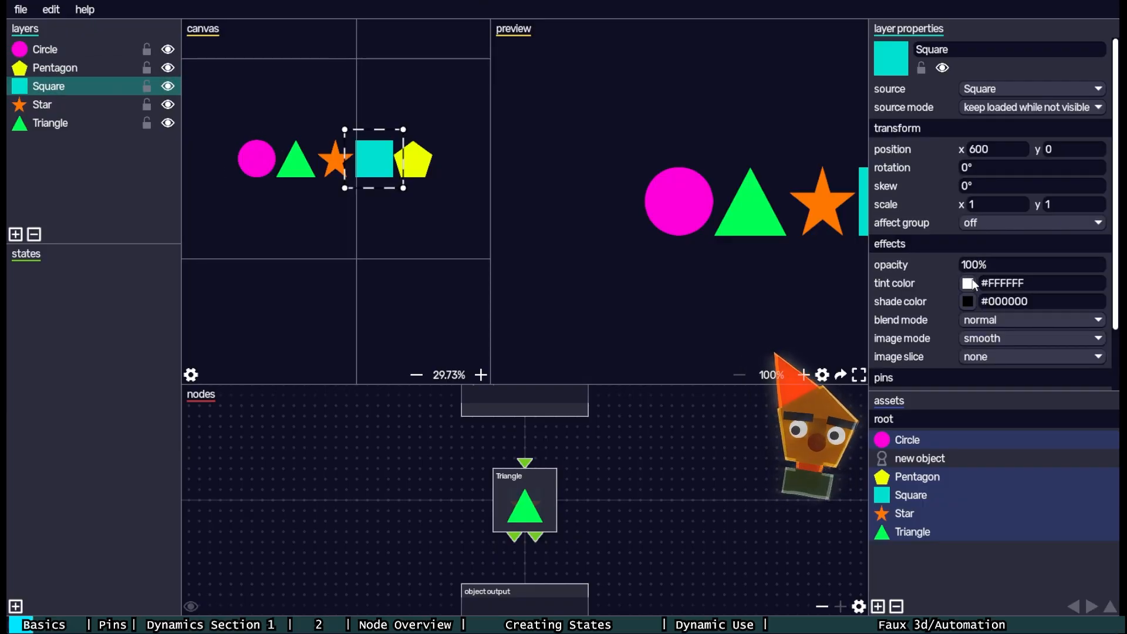
click(971, 281)
mouse_move(990, 178)
mouse_down()
mouse_move(1004, 57)
mouse_move(1054, 23)
mouse_move(1047, 80)
mouse_move(970, 36)
mouse_up()
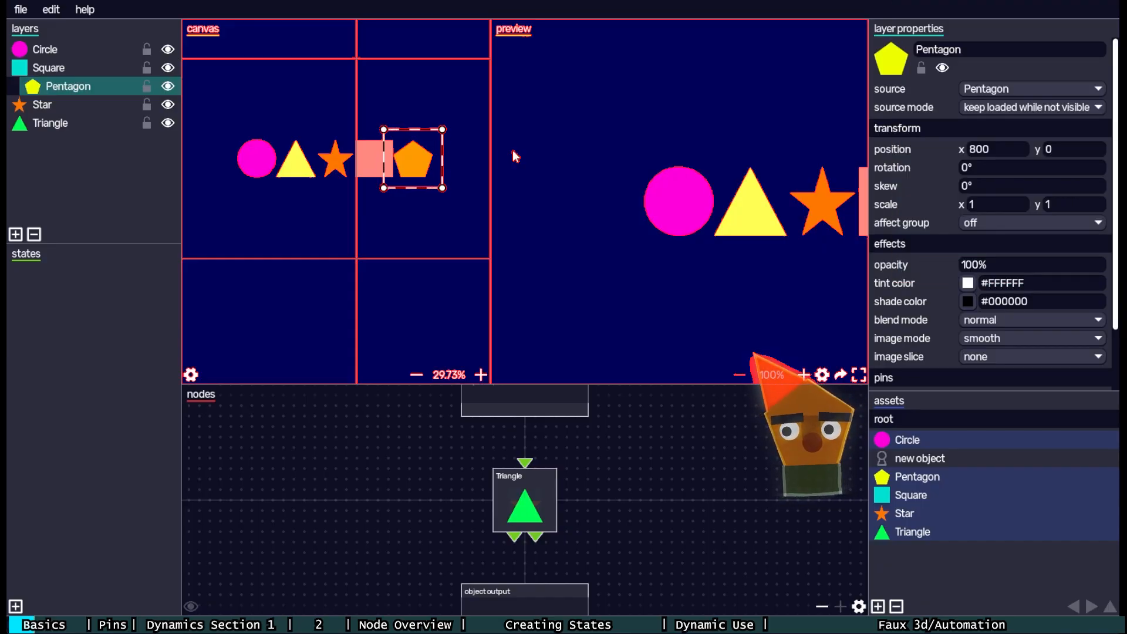
drag(91, 88, 76, 97)
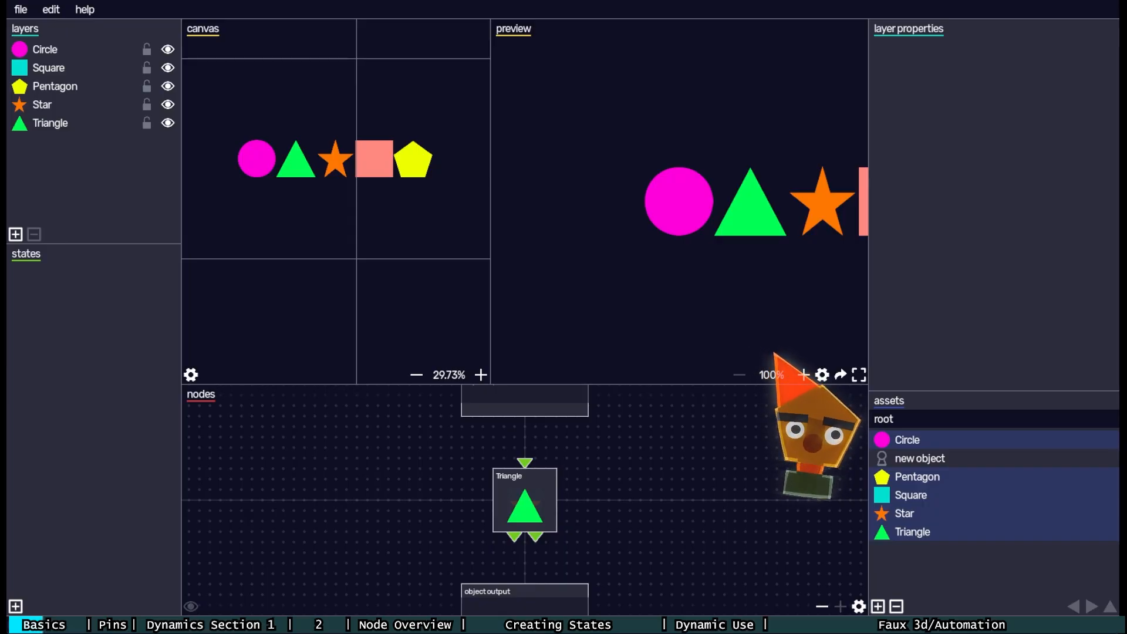
- Try moving the square to about x 388, y -198 and the pentagon to above the star on the canvas
drag(370, 170, 327, 206)
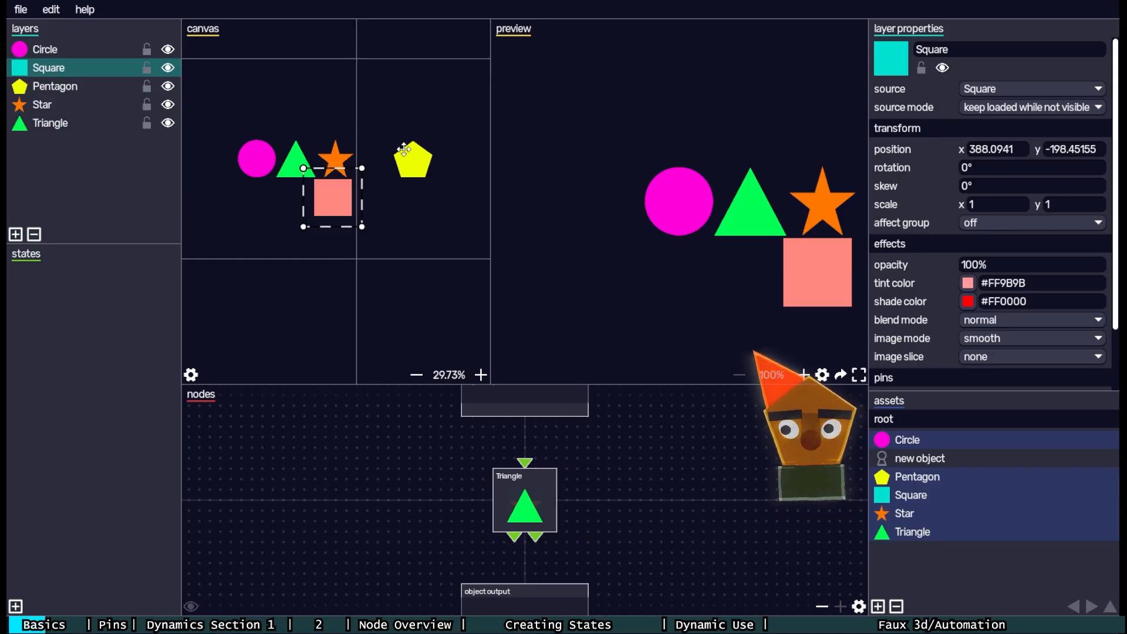
drag(423, 157, 342, 117)
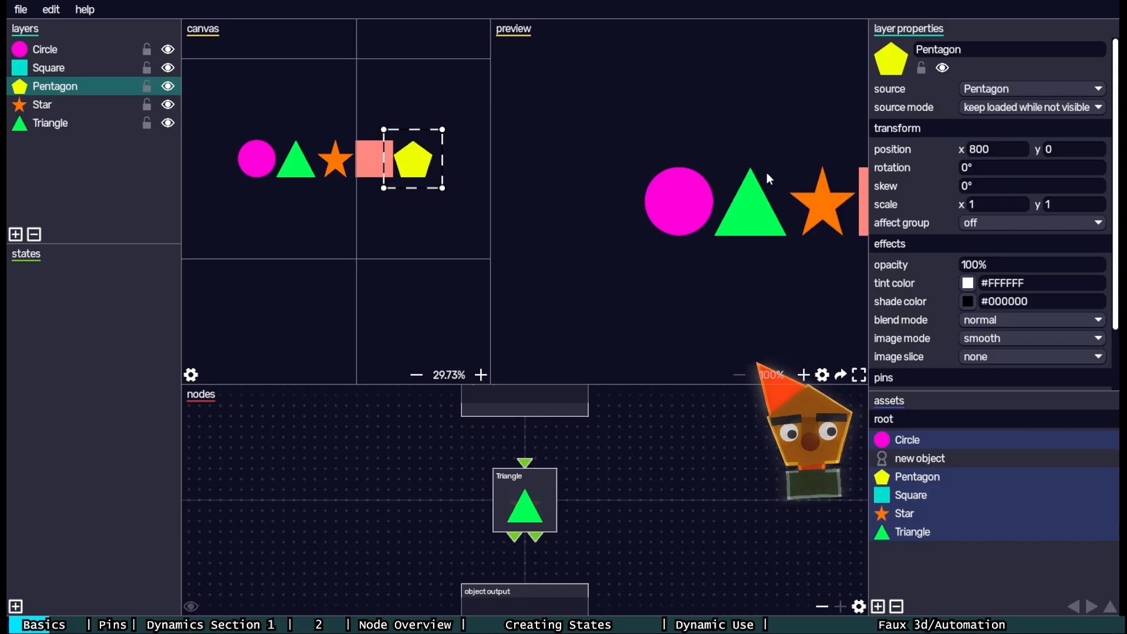
- Set the Circle layer's position to x -20, y -42.5, its rotation to 18.5° and its skew to 9.5°
click(663, 198)
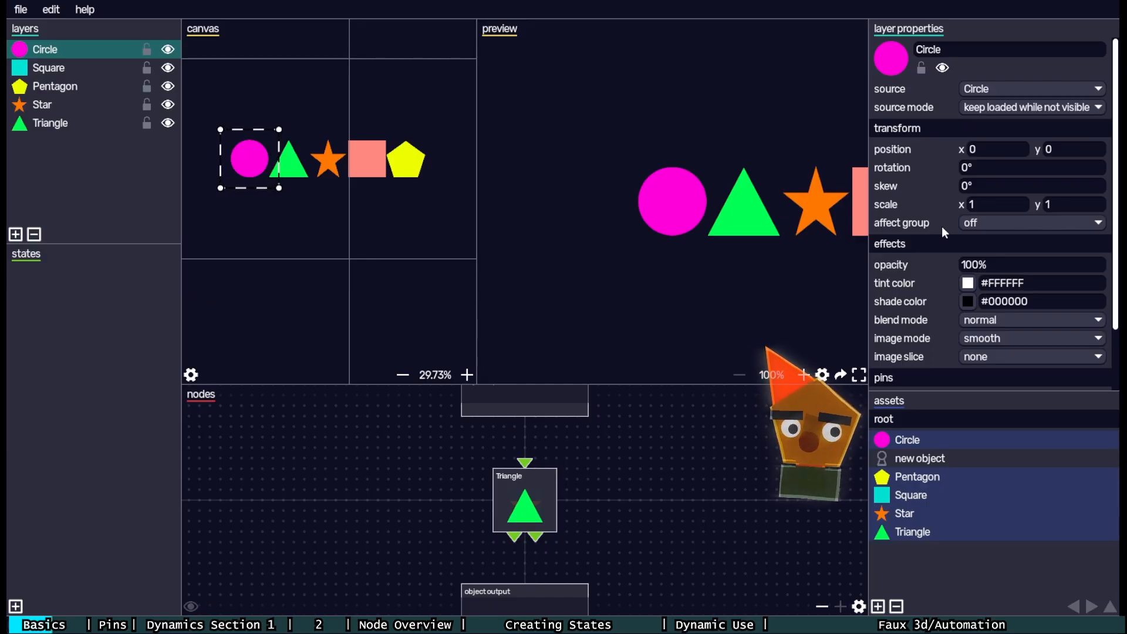
scroll(941, 227, down, 1)
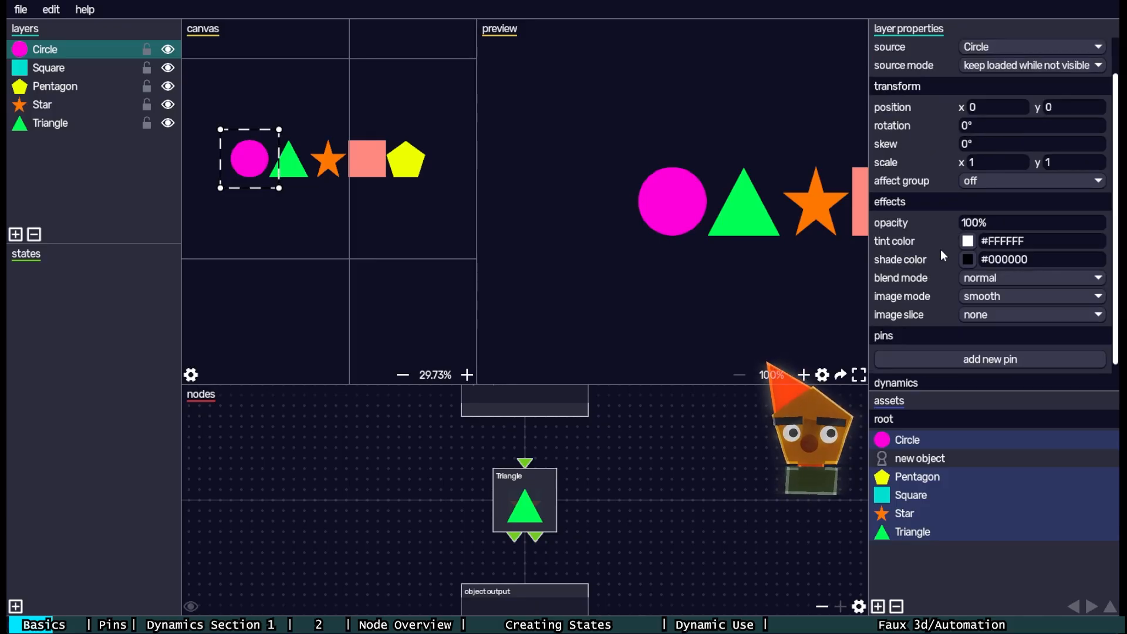
scroll(941, 252, up, 1)
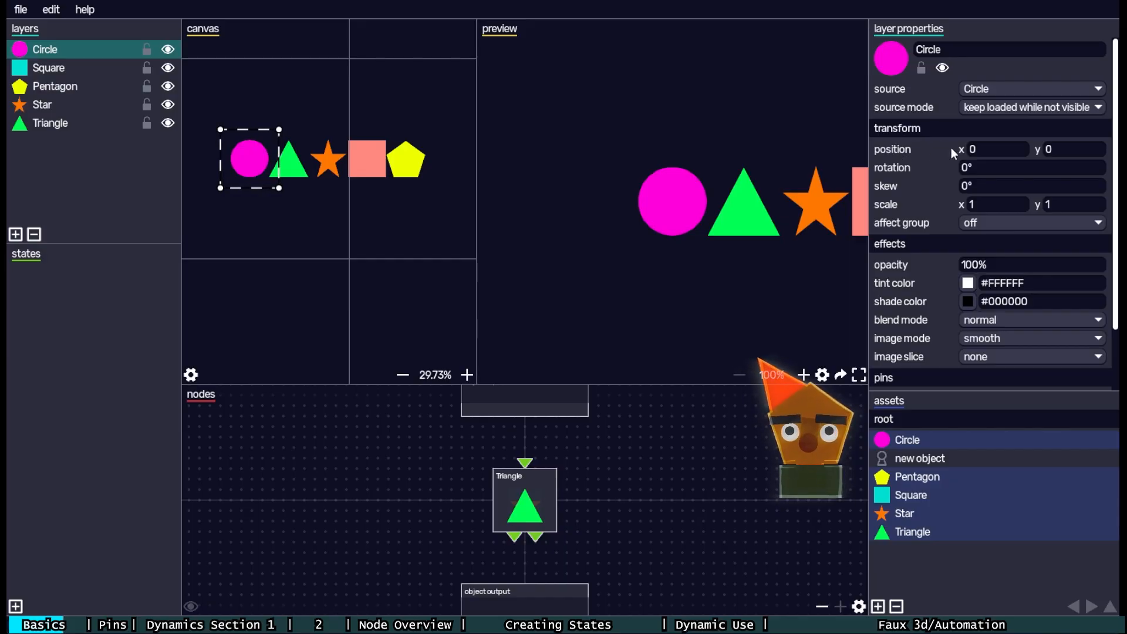
drag(963, 155, 956, 154)
drag(1038, 152, 1028, 152)
mouse_move(900, 166)
mouse_down()
mouse_move(931, 166)
mouse_move(904, 187)
mouse_up()
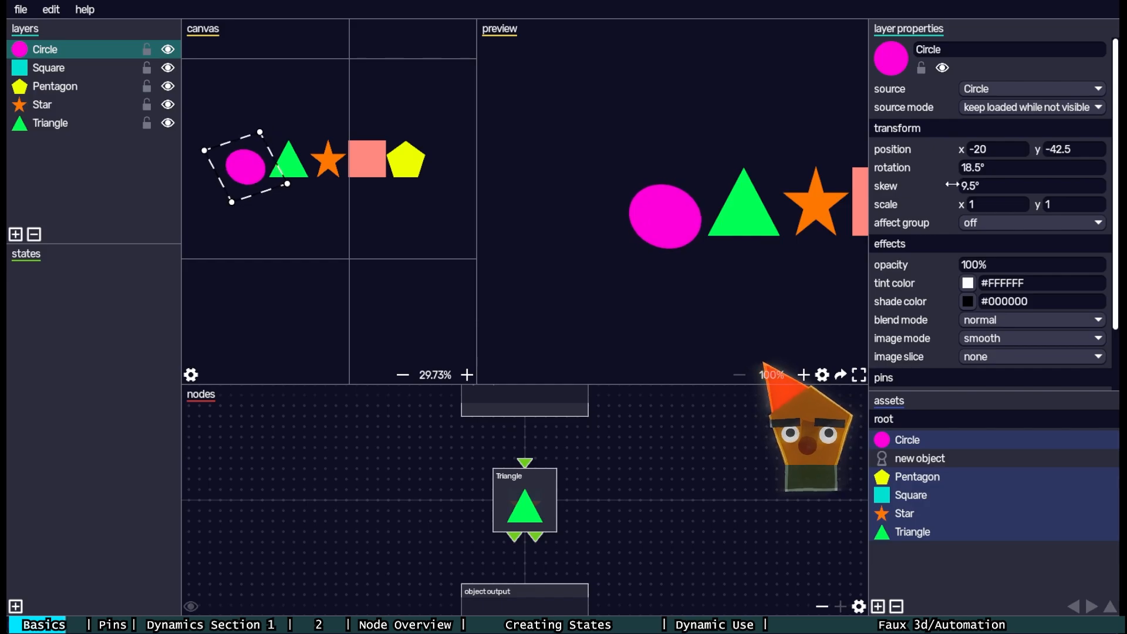
- Reset the Circle layer's x and y position, rotation and skew to 0
click(978, 185)
click(986, 154)
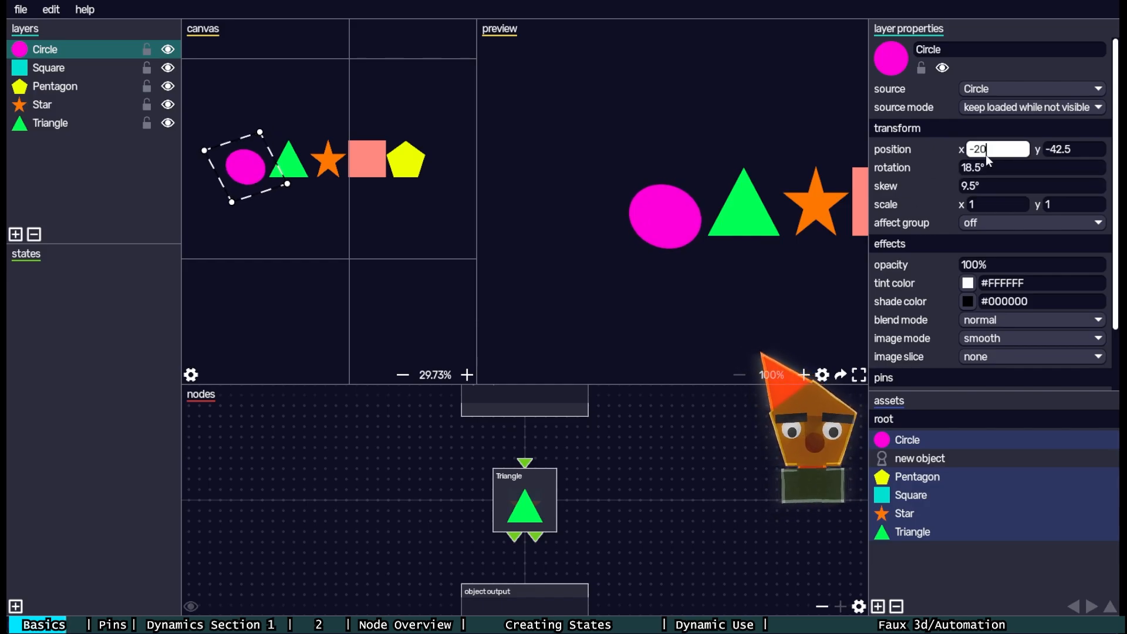
text(0)
key(Tab)
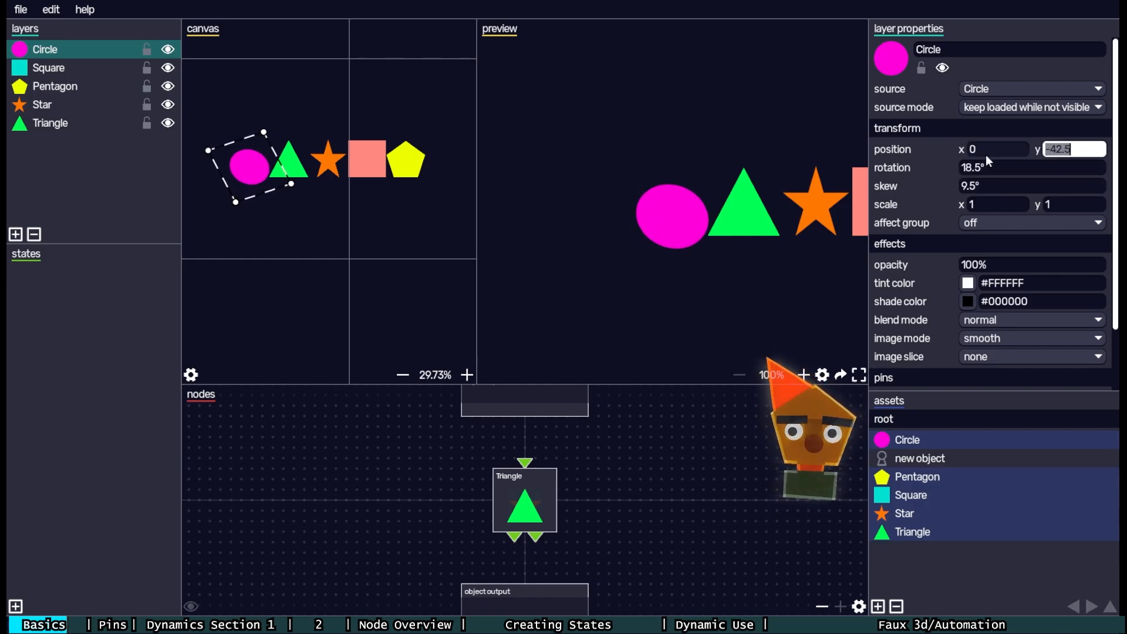
text(0)
key(Tab)
text(0)
key(Tab)
text(0)
key(Return)
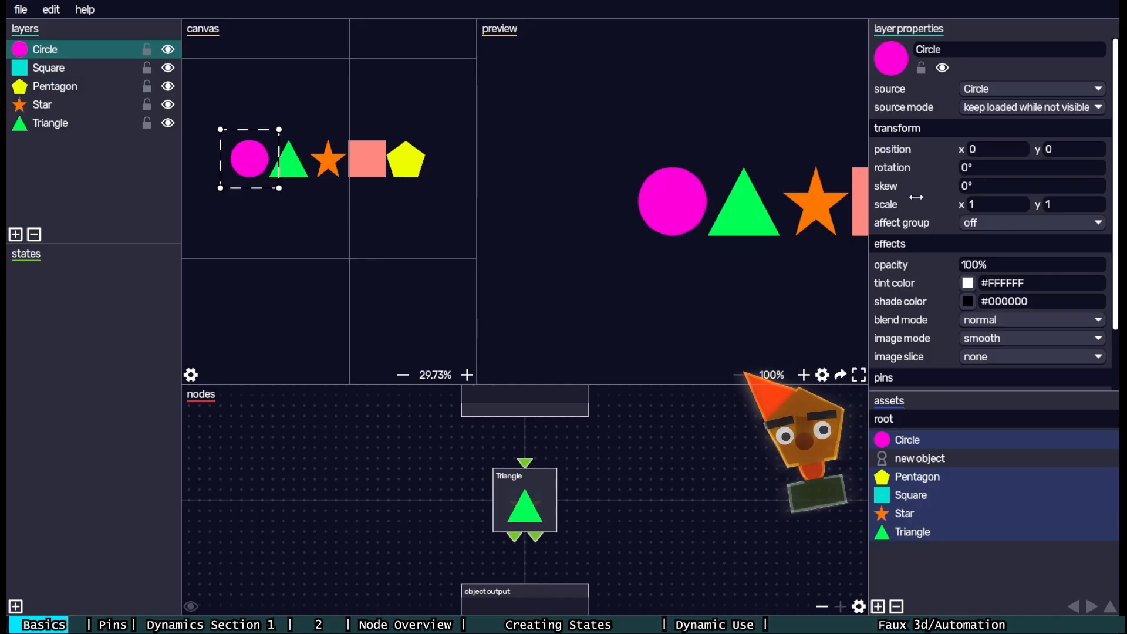
- Try scaling the Circle layer uniformly to 2.05, undo the scaling and deselect the layer
drag(889, 200, 920, 200)
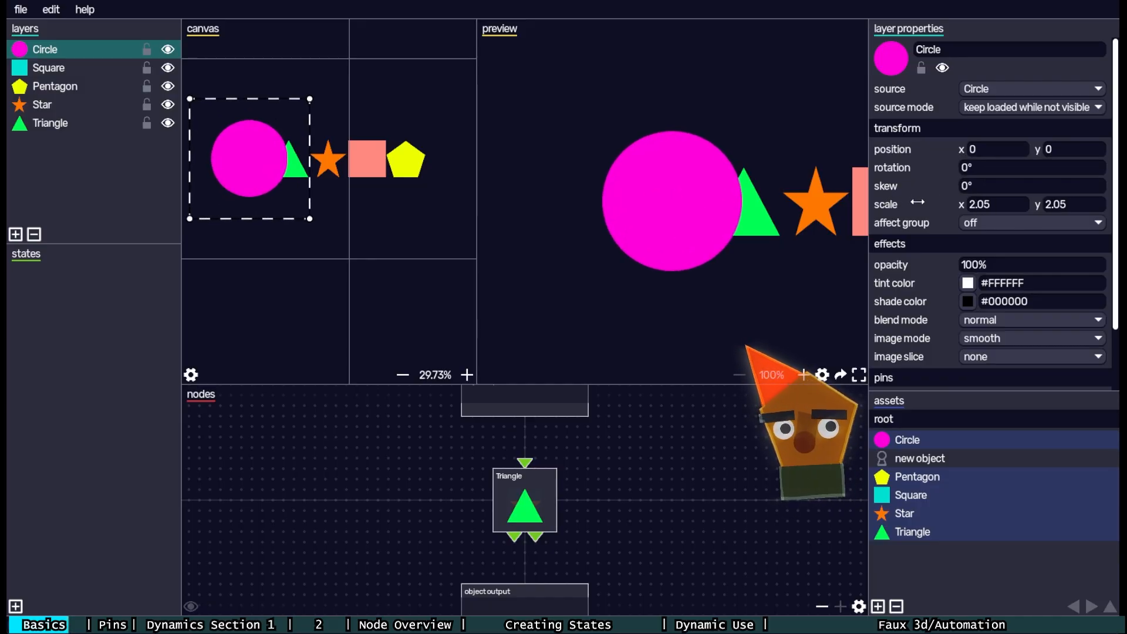
key(ctrl+z)
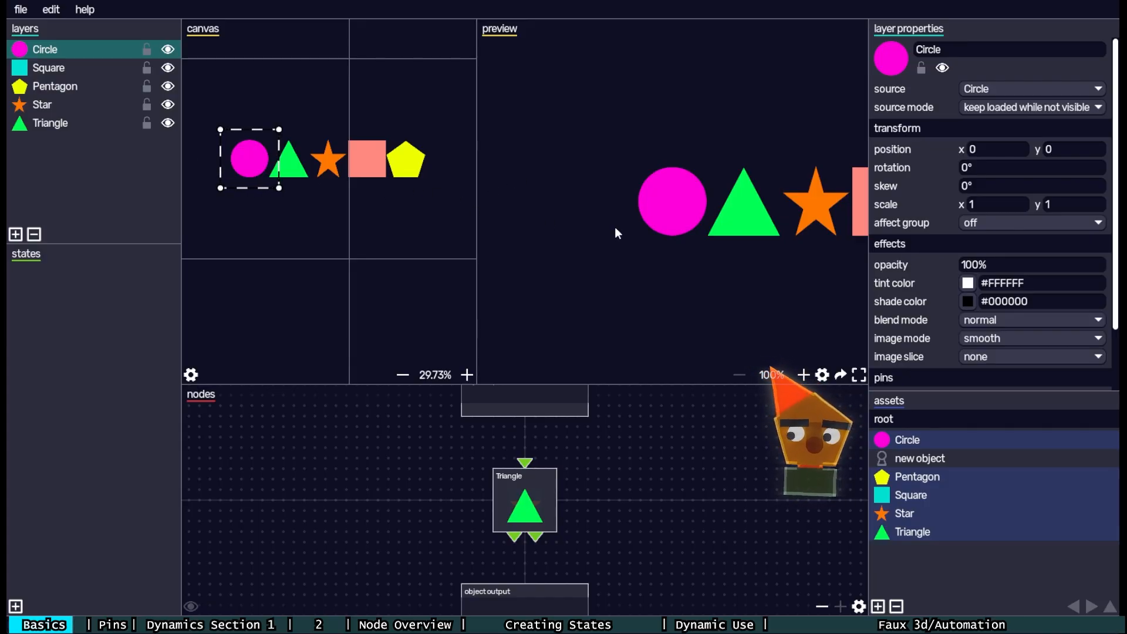
click(210, 180)
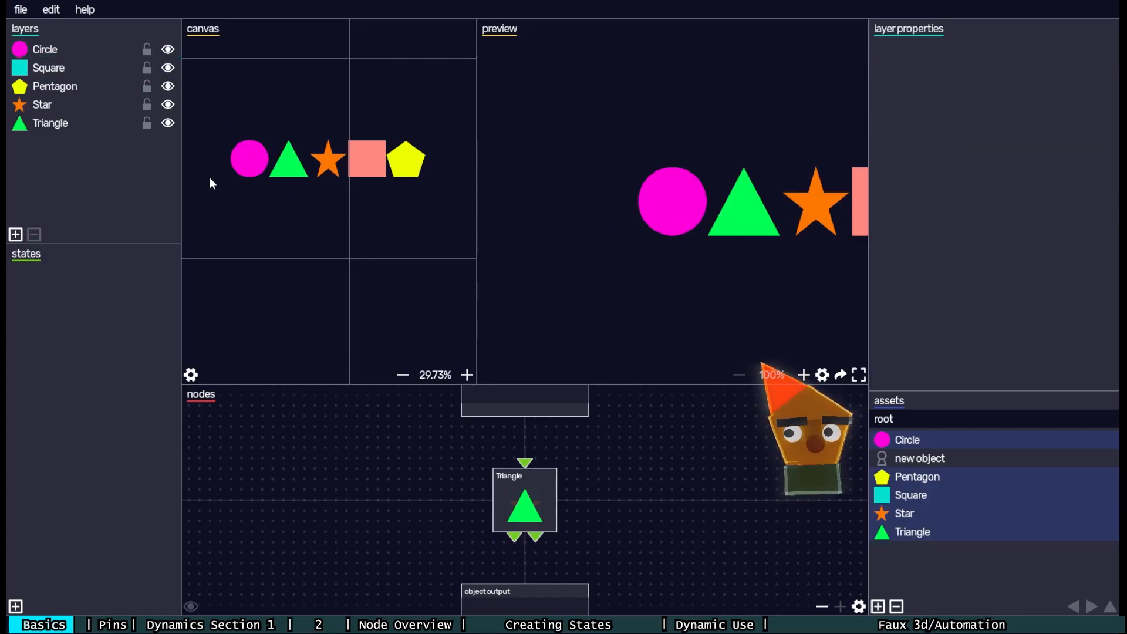
- Set the Square layer's tint color to #F500FF, using the HSV 0-100% mode with a hue of 298°
click(370, 168)
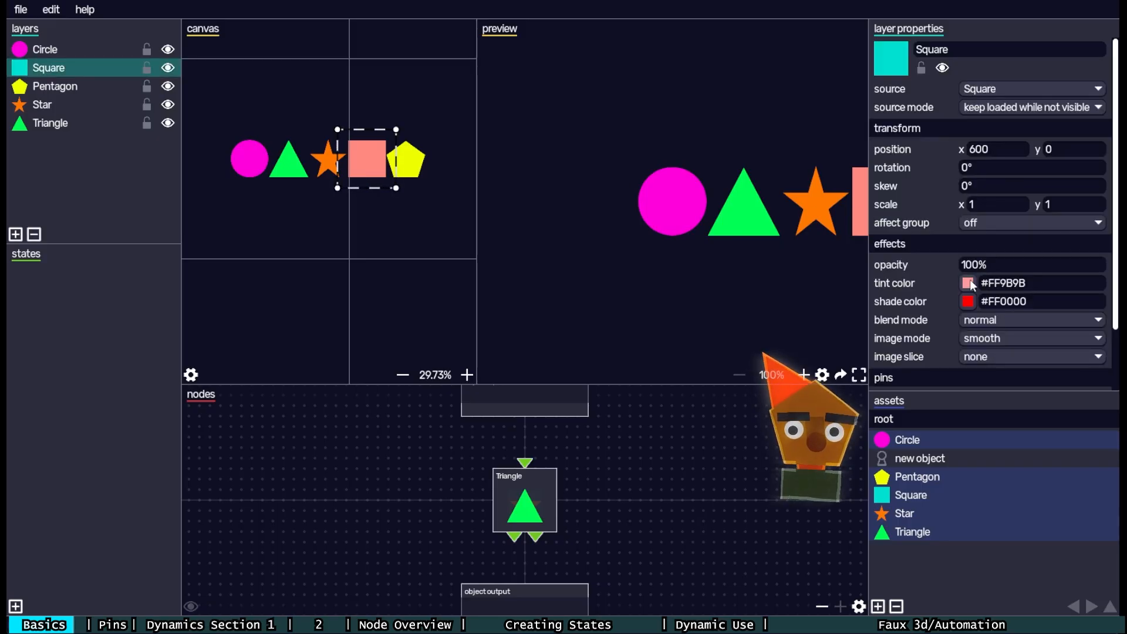
click(968, 283)
mouse_move(983, 66)
mouse_down()
mouse_move(1091, 6)
mouse_move(902, 7)
mouse_move(865, 118)
mouse_move(1091, 6)
mouse_up()
click(942, 210)
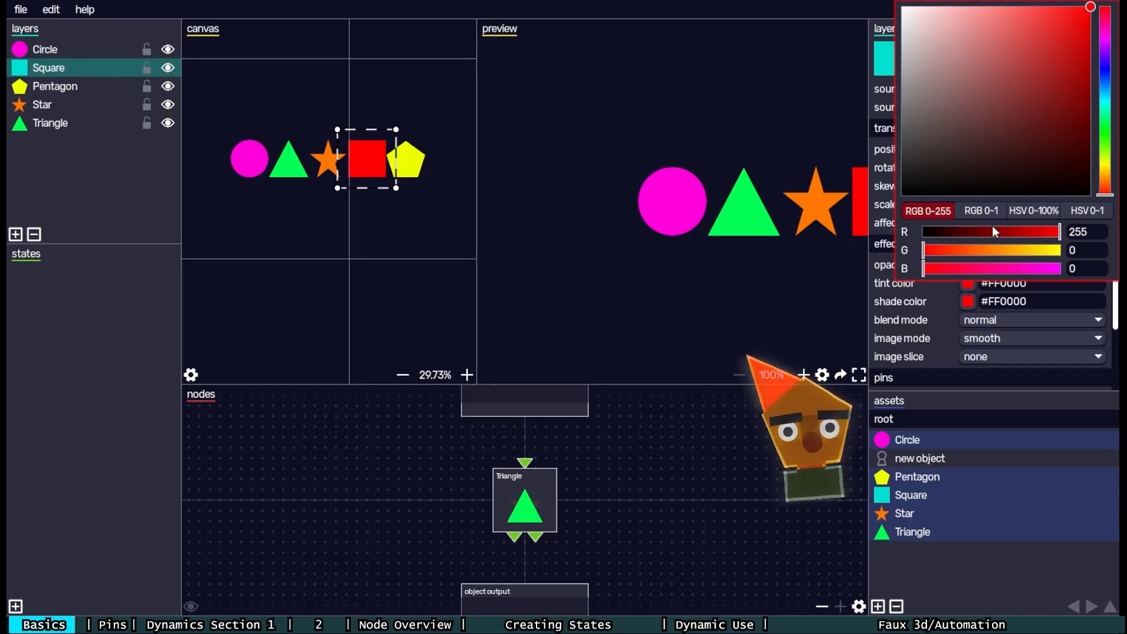
click(1033, 210)
click(1085, 210)
click(1034, 211)
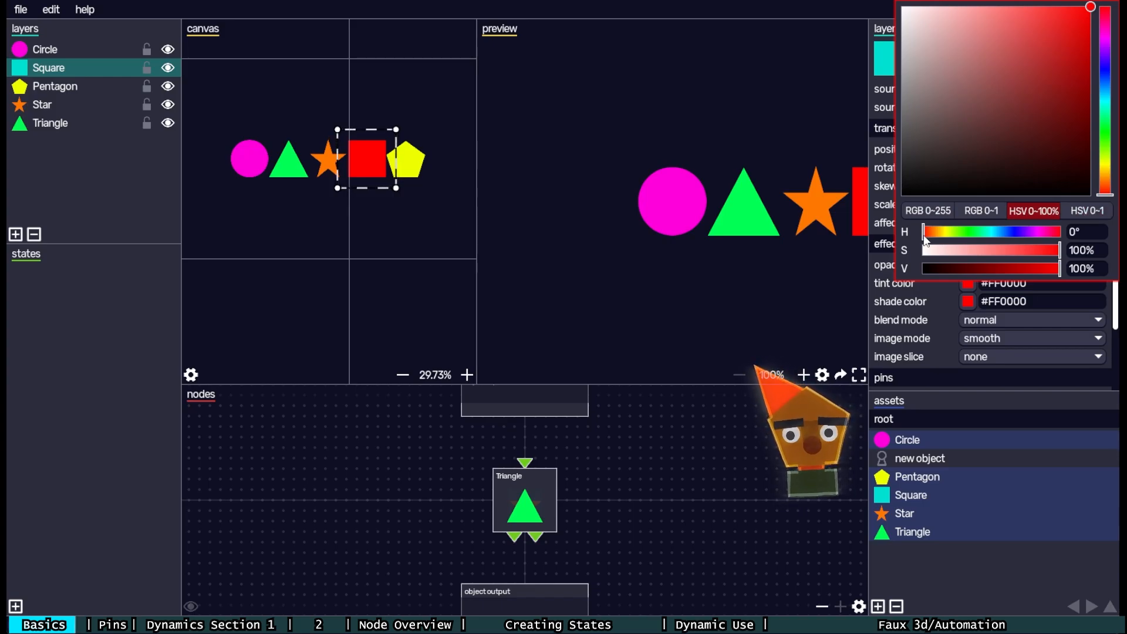
drag(924, 240, 1036, 233)
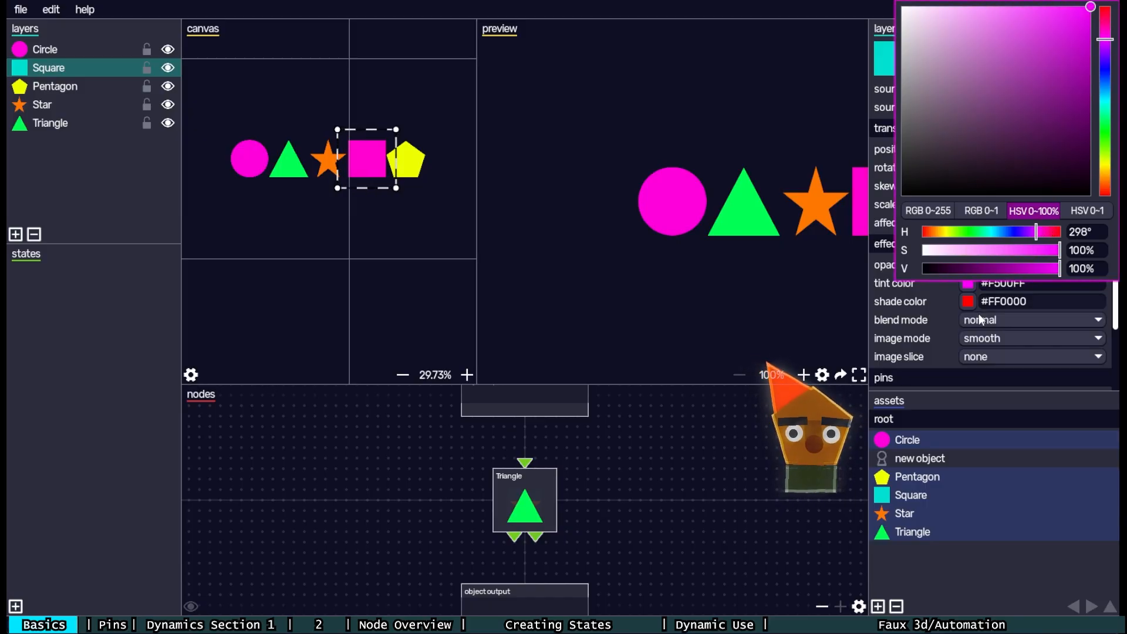
- Set the Square layer's shade color to #AE4242 and switch the color picker to HSV 0-1 mode
click(963, 305)
click(968, 301)
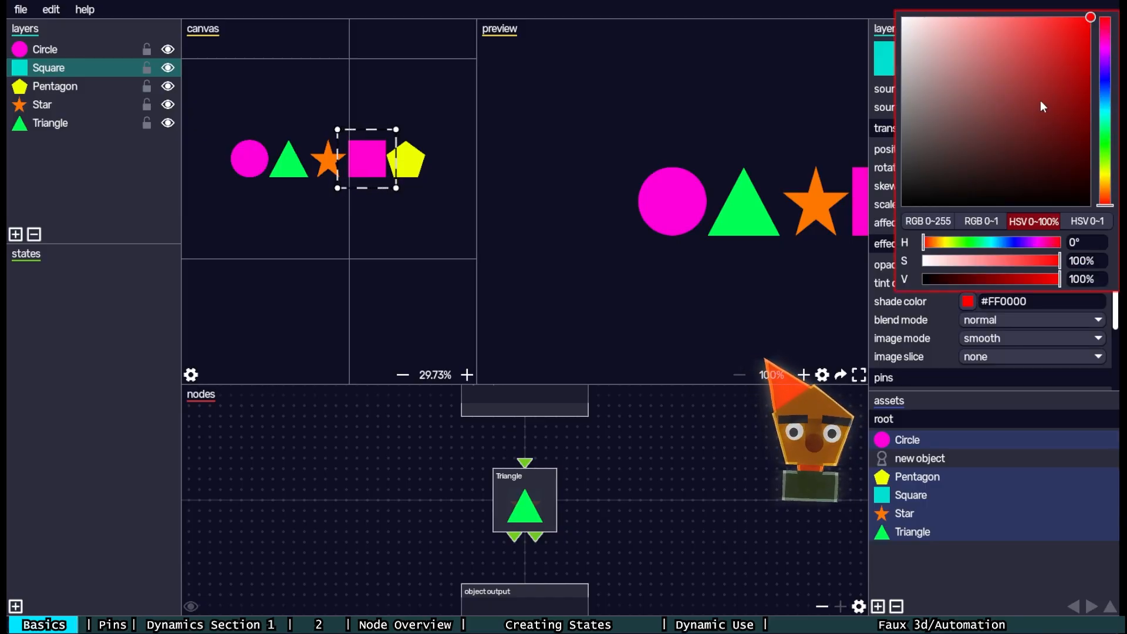
mouse_move(1040, 106)
mouse_down()
mouse_move(996, 117)
mouse_move(1021, 46)
mouse_move(1039, 60)
mouse_move(1006, 81)
mouse_move(1019, 77)
mouse_up()
click(1082, 221)
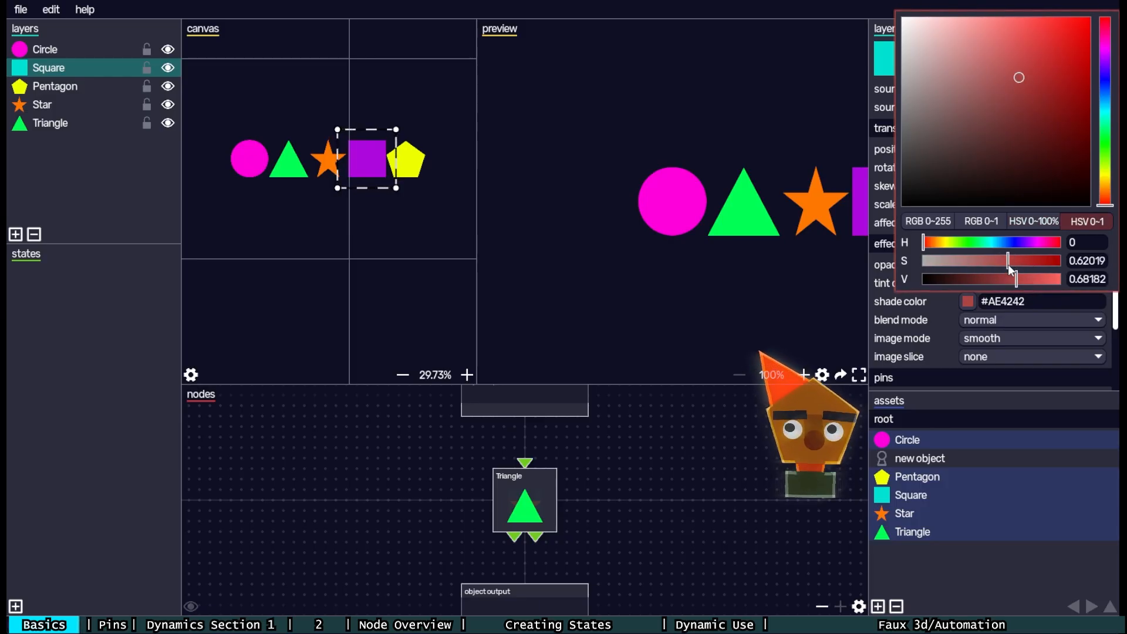
- Set the Square layer's shade color to green #65BE48 by raising its HSV value and shifting its hue
mouse_move(1008, 284)
mouse_down()
mouse_move(999, 284)
mouse_move(1025, 284)
mouse_up()
click(935, 247)
drag(937, 248, 963, 243)
click(935, 316)
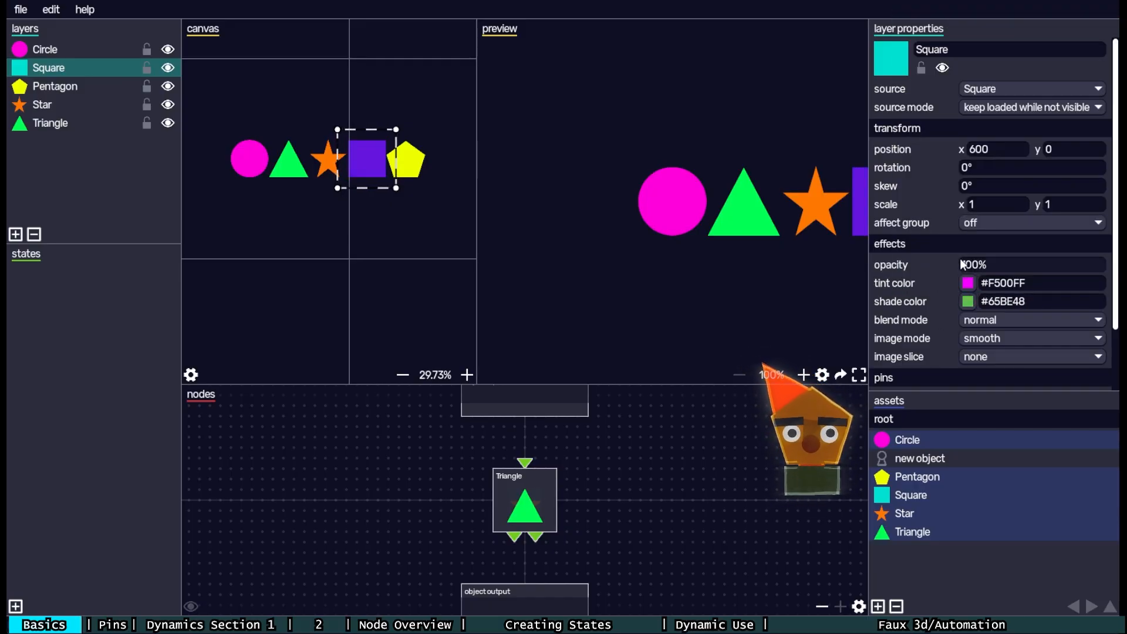
- Set the Square layer's tint color to white, #FFFFFF
click(967, 283)
drag(1003, 136, 1107, 4)
click(939, 314)
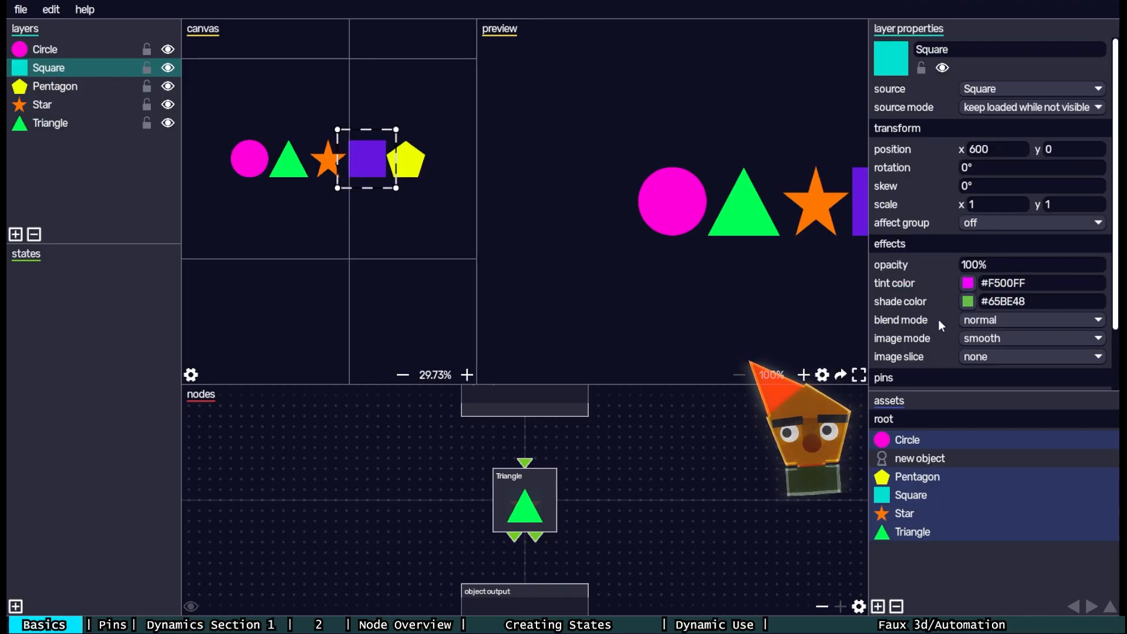
click(968, 283)
click(976, 49)
drag(970, 41, 898, 5)
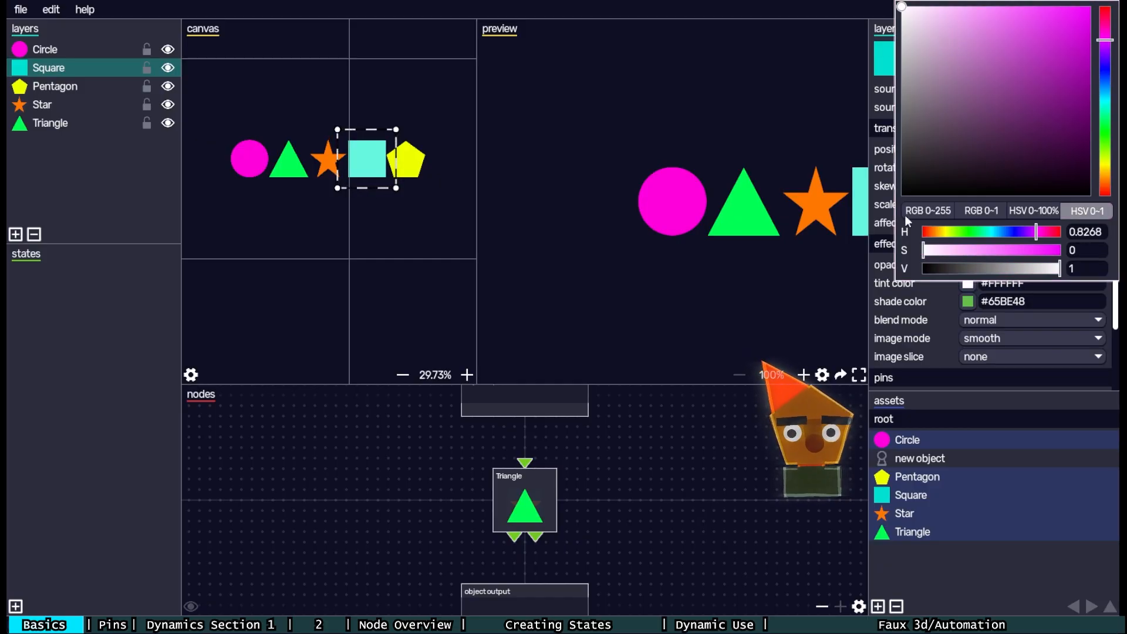
click(887, 225)
- Change the Square layer's shade color to a brighter green, #47FF0C
click(968, 301)
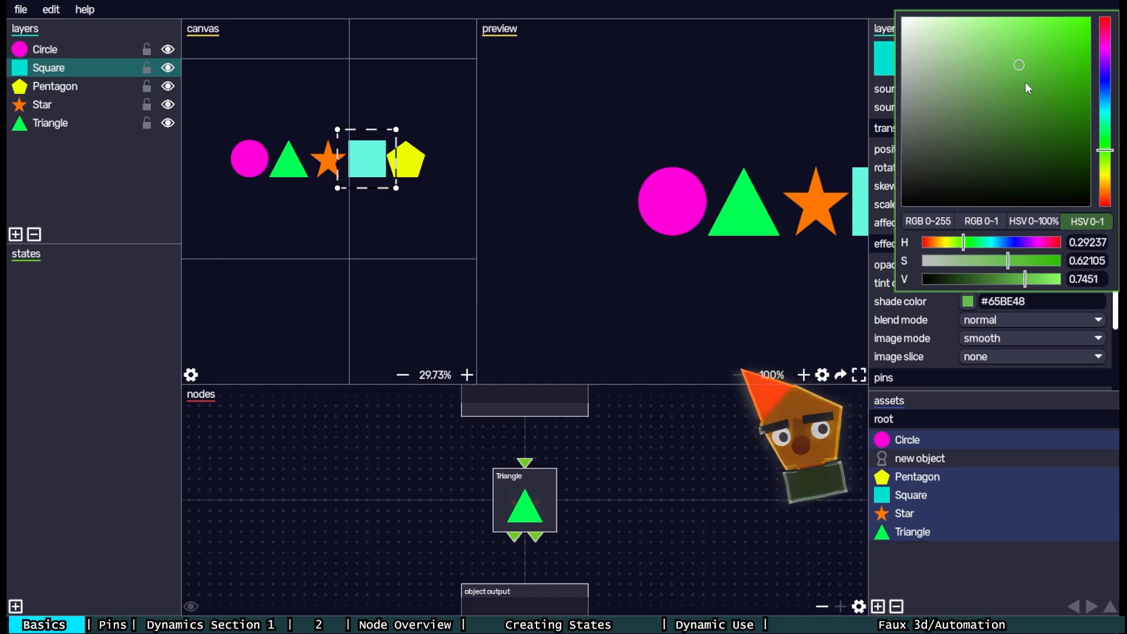
drag(1027, 88, 1082, 16)
click(902, 317)
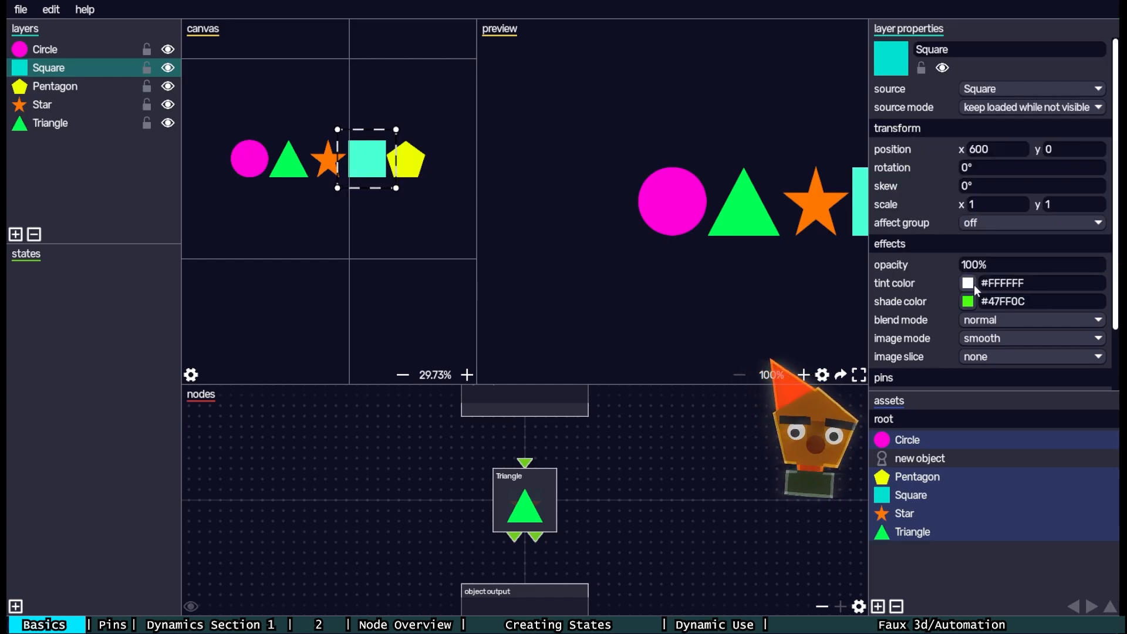
scroll(992, 252, down, 1)
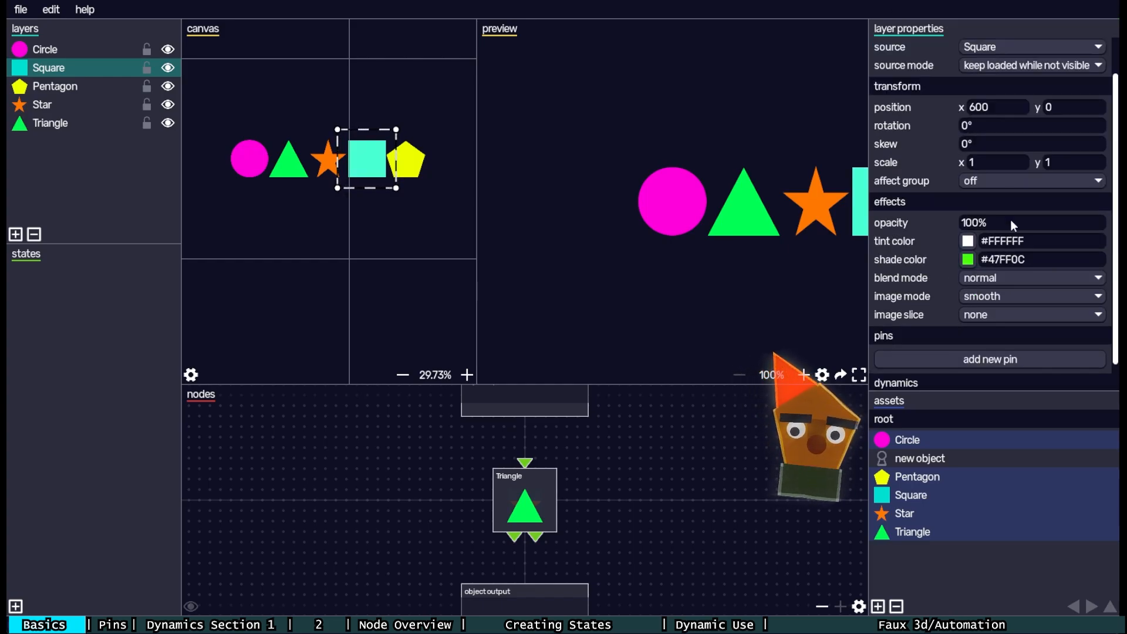
click(971, 257)
click(902, 298)
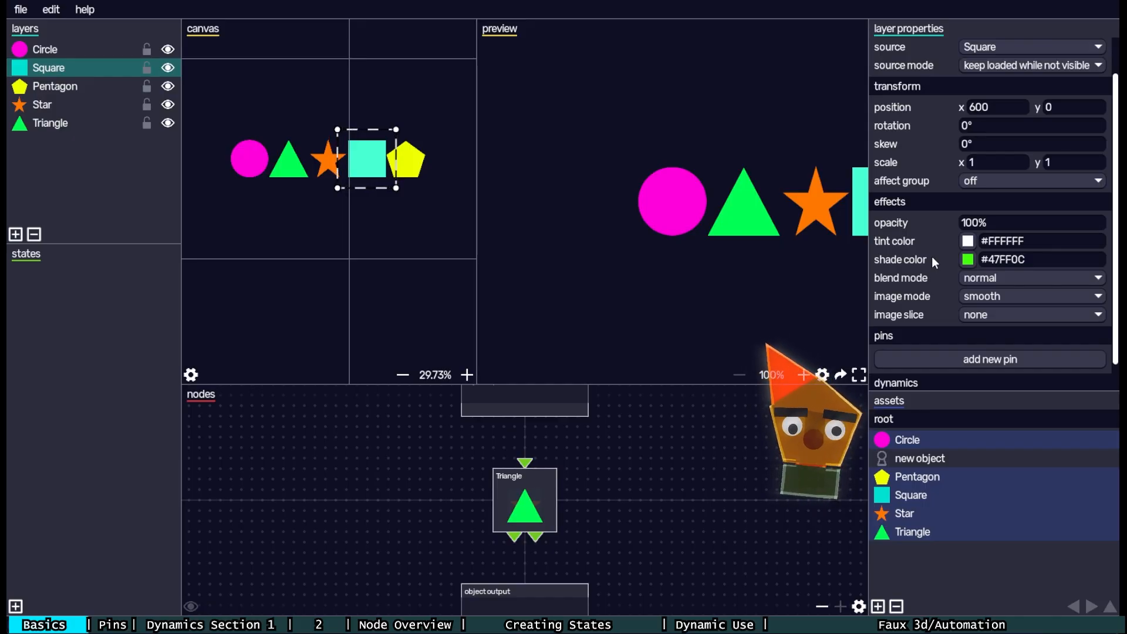
- Add two pins to the Square layer
scroll(923, 235, down, 1)
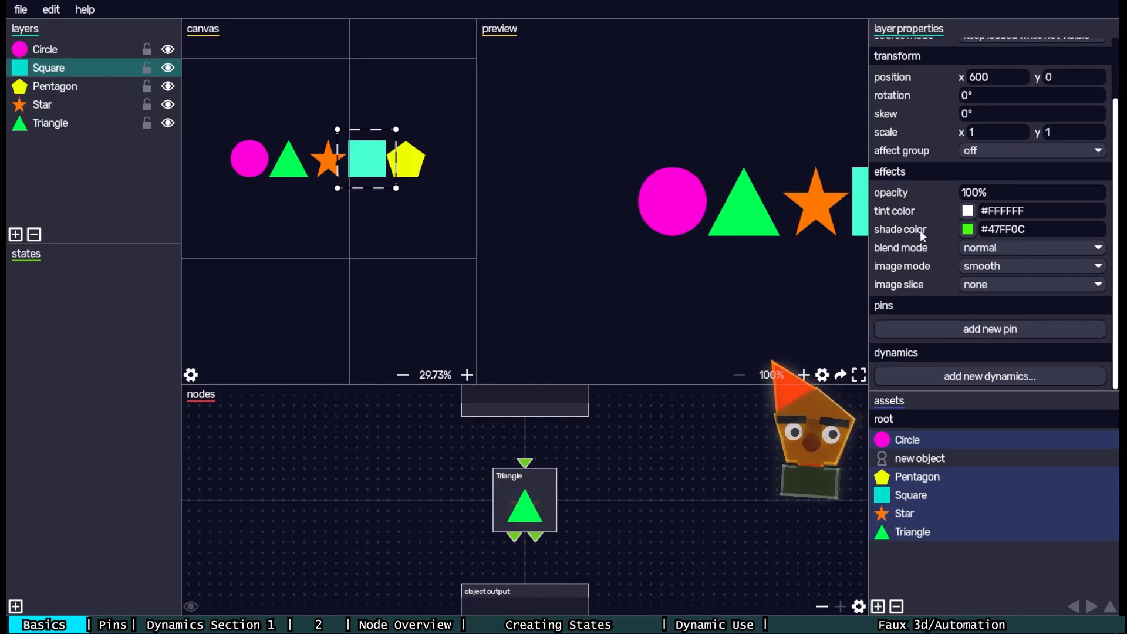
click(960, 339)
scroll(949, 222, down, 2)
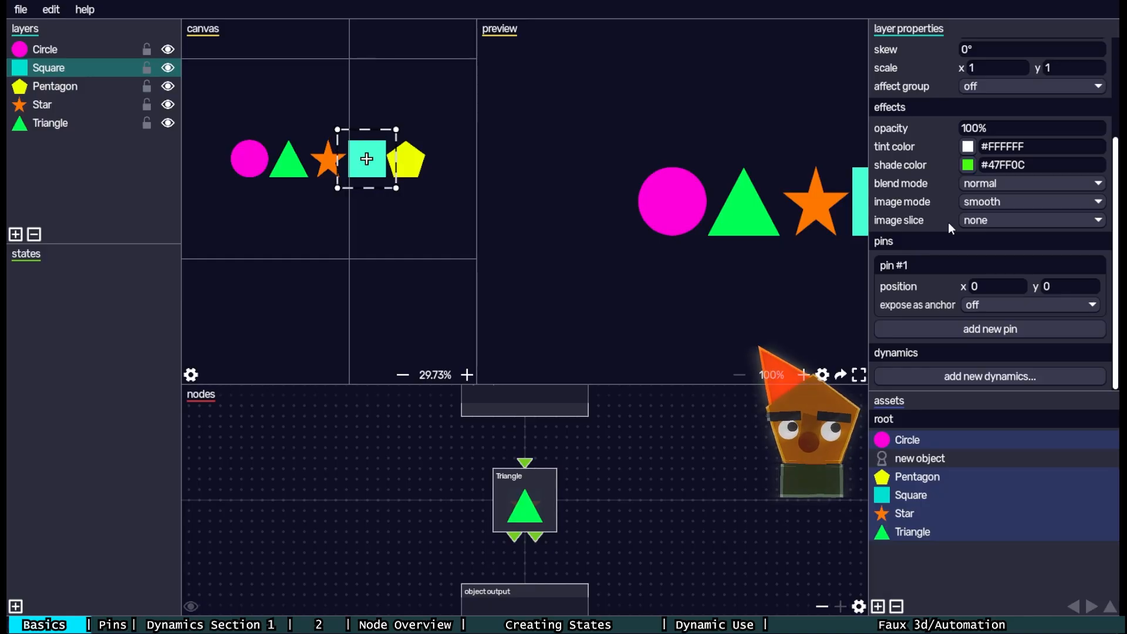
click(910, 326)
- Move the Square's pin #1 on the canvas to about x 10, y 90 and pin #2 to about x 3, y -20
drag(400, 219, 407, 150)
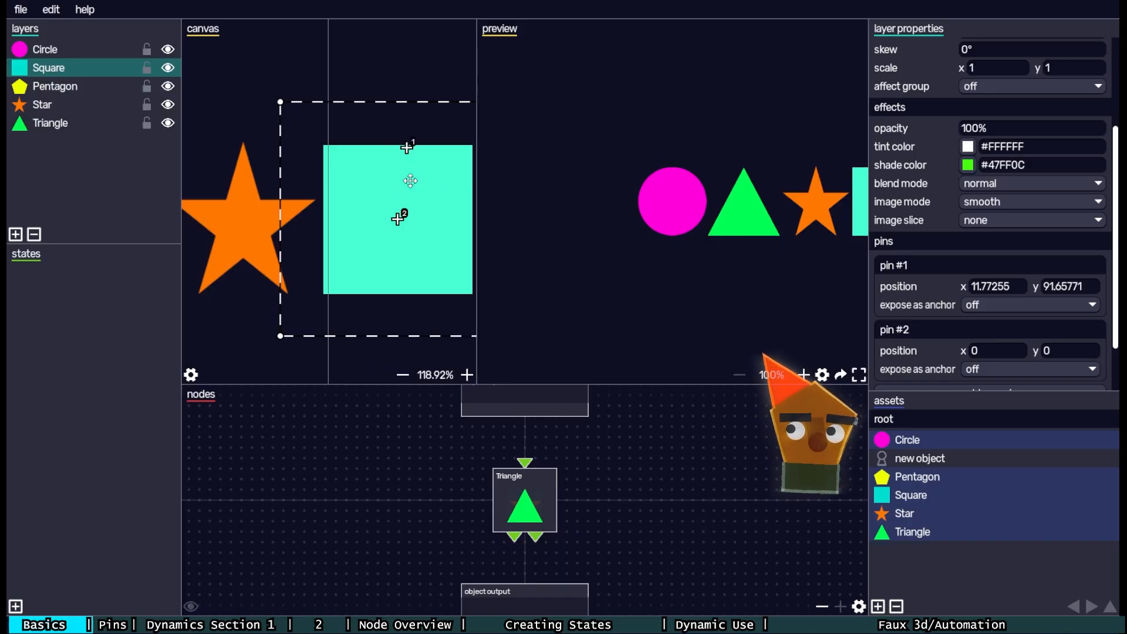
drag(399, 220, 402, 233)
drag(419, 148, 405, 148)
- Set the position of the Square's pin #1 to x 0, y 100
drag(1014, 289, 978, 297)
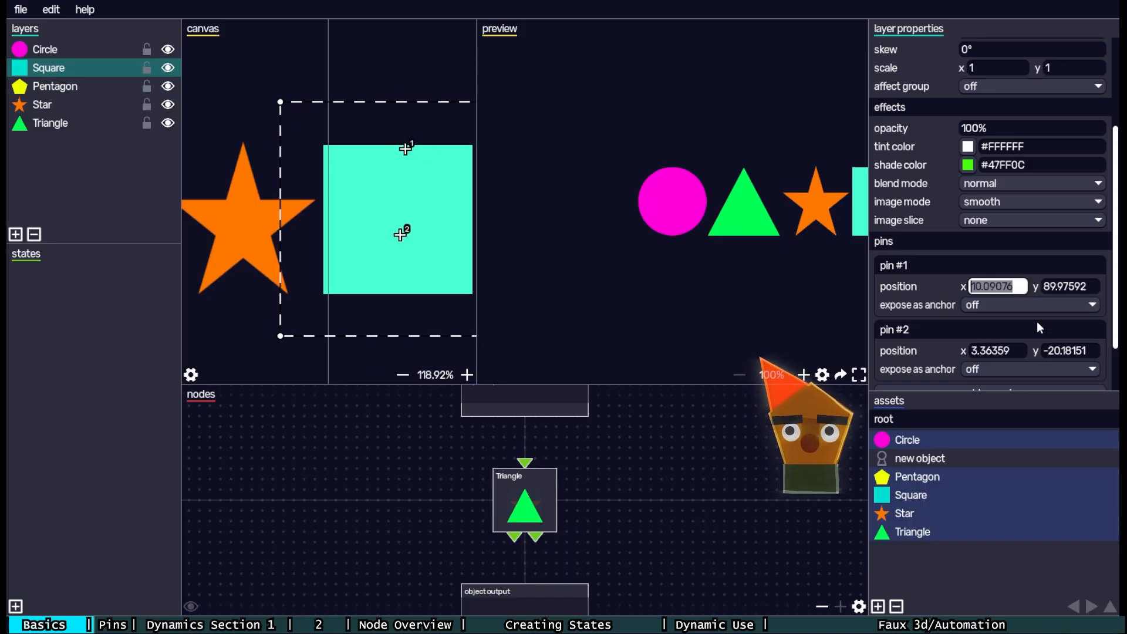
key(BackSpace)
key(BackSpace)
key(BackSpace)
key(BackSpace)
key(BackSpace)
key(Tab)
text(100)
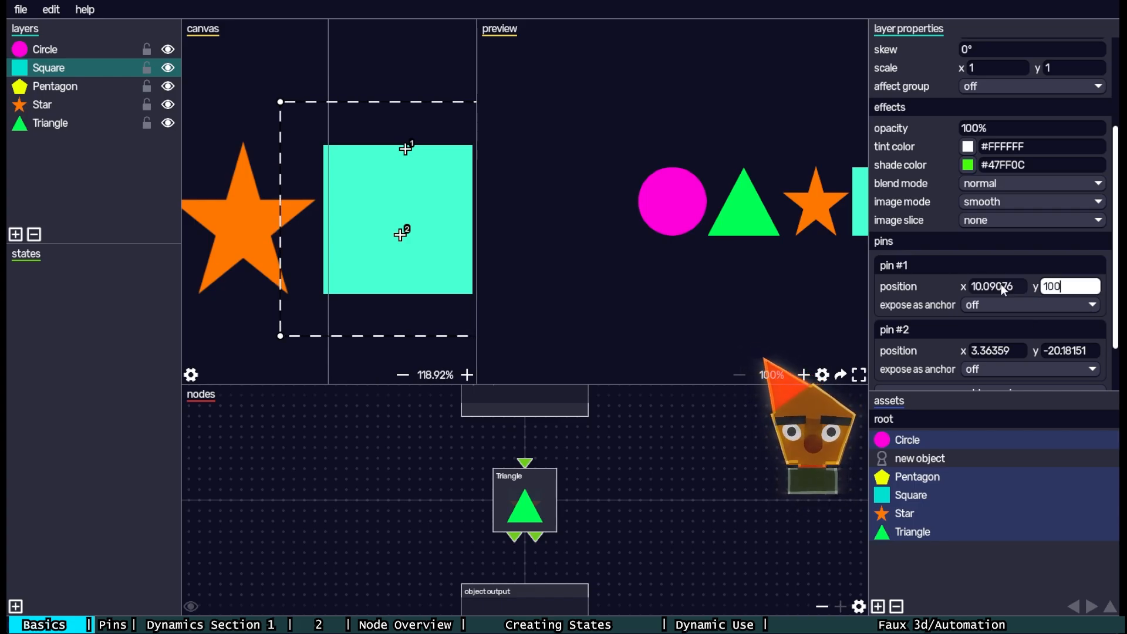
key(Return)
drag(1016, 288, 906, 278)
text(0)
key(Return)
key(BackSpace)
- Set the position of the Square's pin #2 to x 0, y -100
drag(1089, 350, 910, 344)
text(-100)
key(Return)
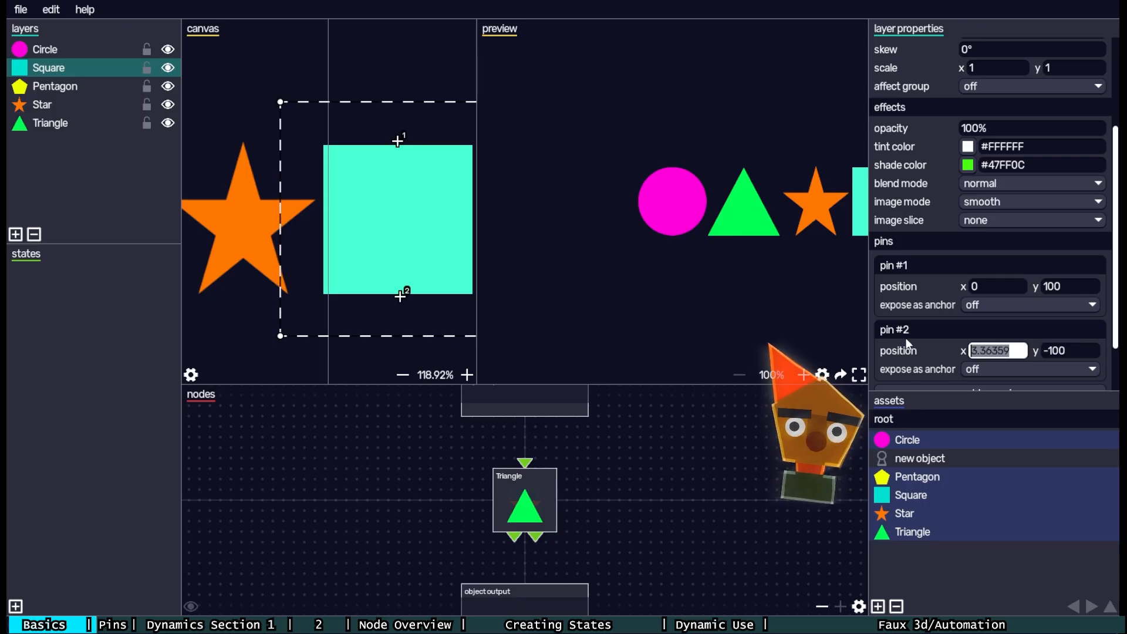
text(0)
key(Return)
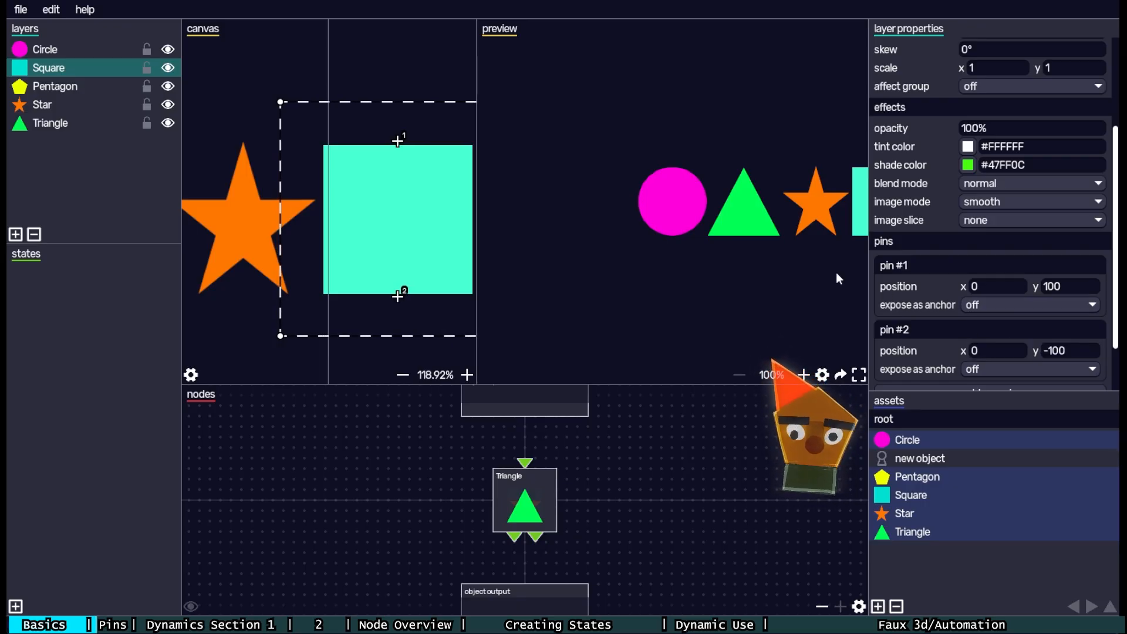
scroll(888, 269, down, 2)
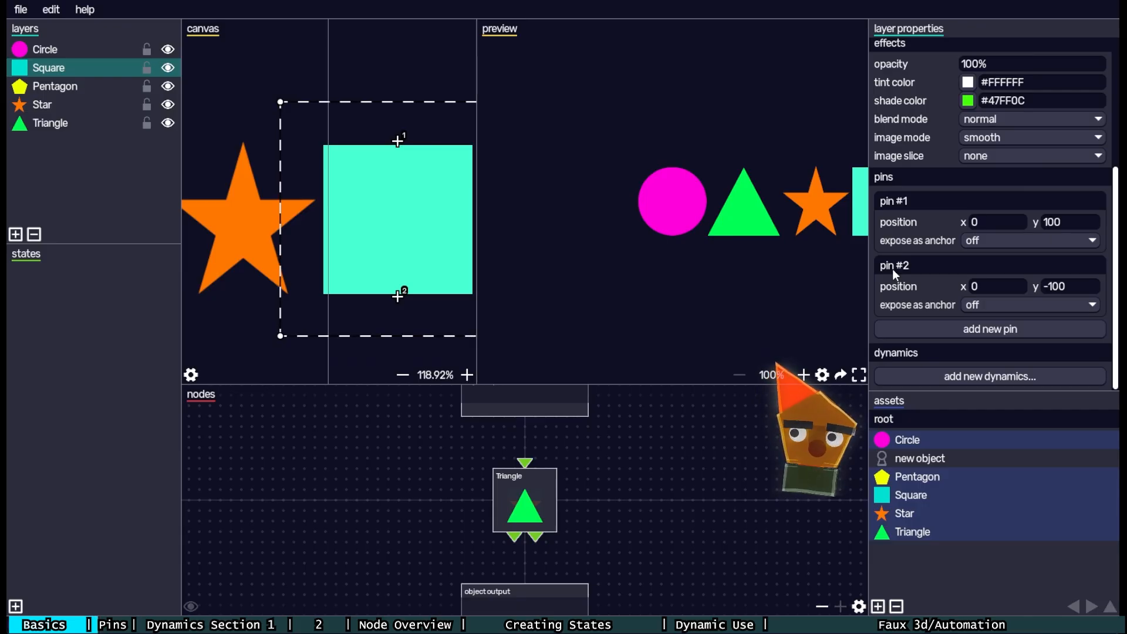
- Select the Triangle layer and add a pin to it with its y position set to 100
drag(292, 244, 669, 252)
drag(435, 250, 358, 242)
click(439, 248)
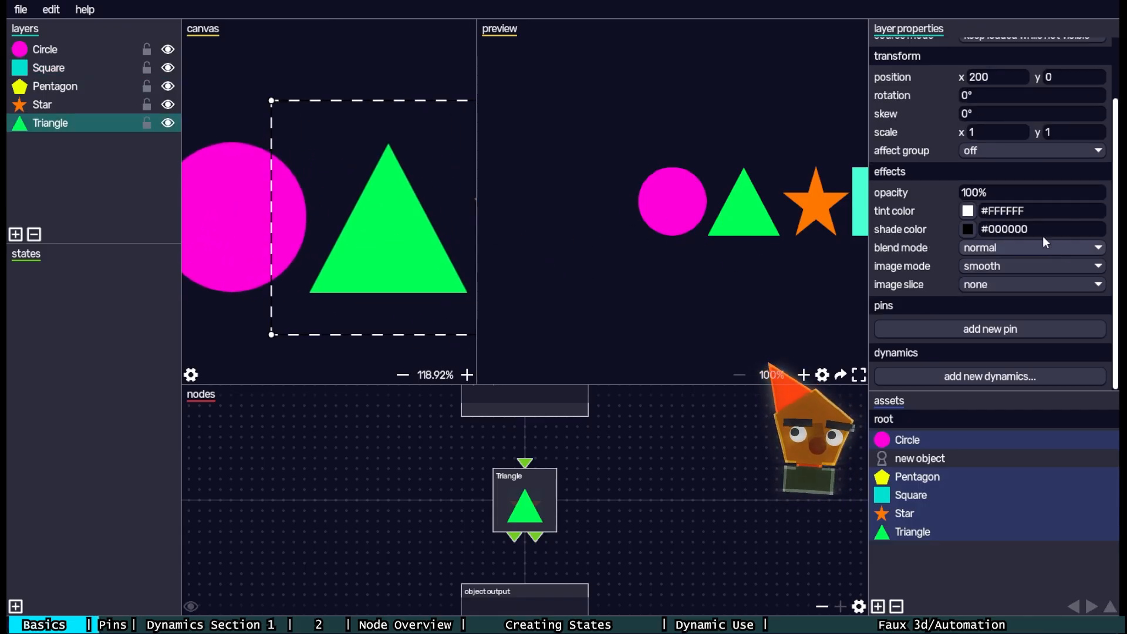
click(990, 329)
click(1037, 342)
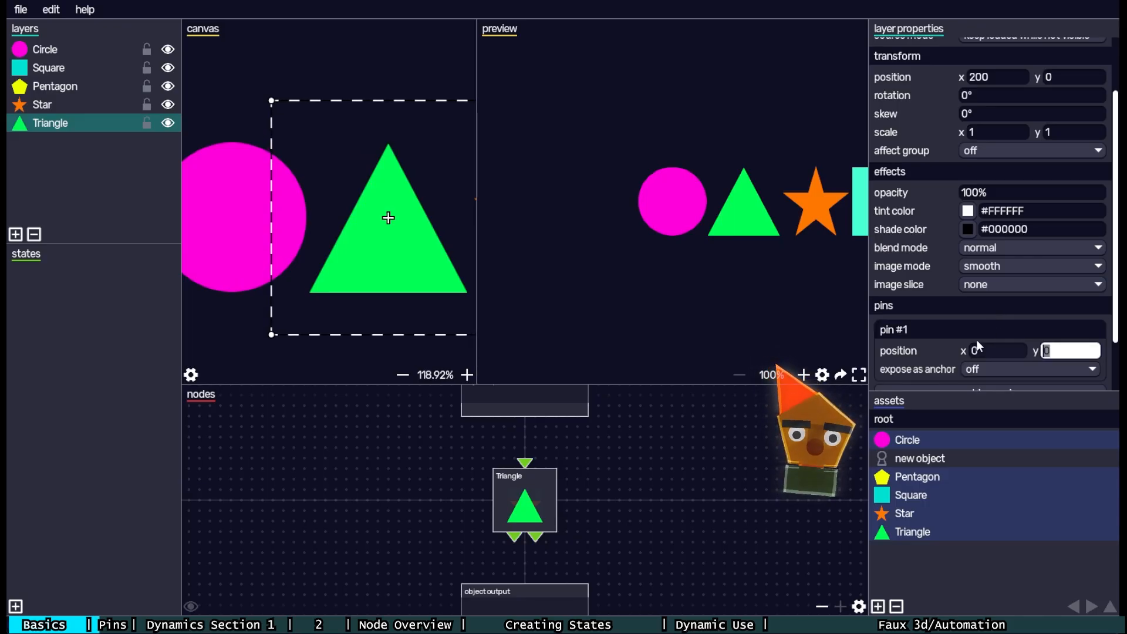
text(100)
key(Return)
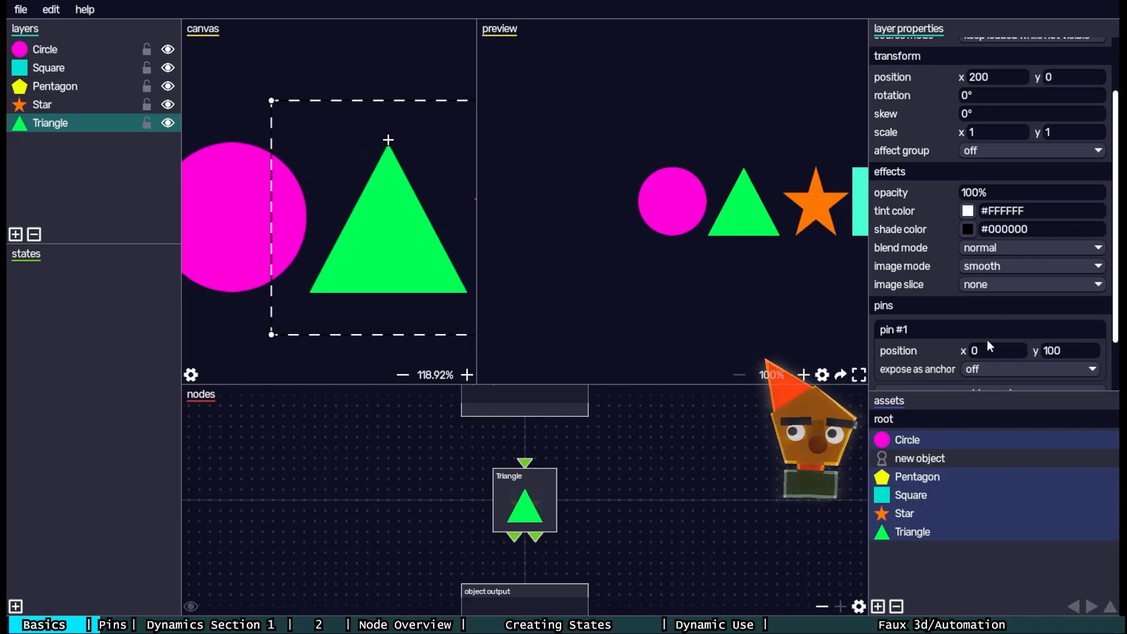
- Add a second pin to the Triangle layer and set its y position to -100
scroll(1051, 378, down, 2)
click(1050, 329)
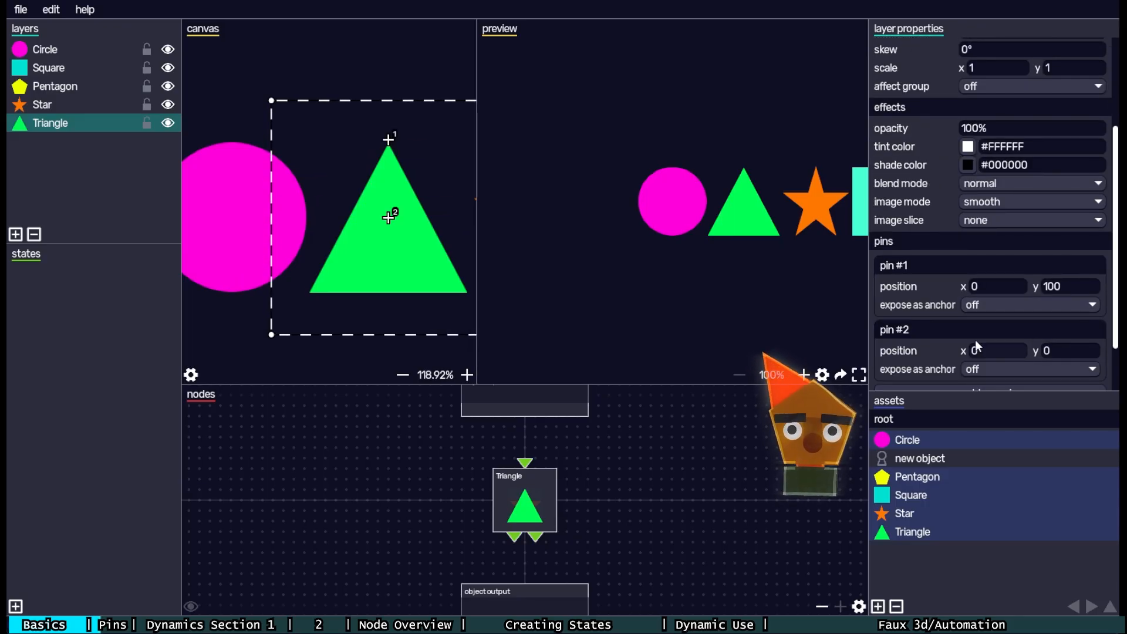
click(1048, 351)
text(-100)
key(Return)
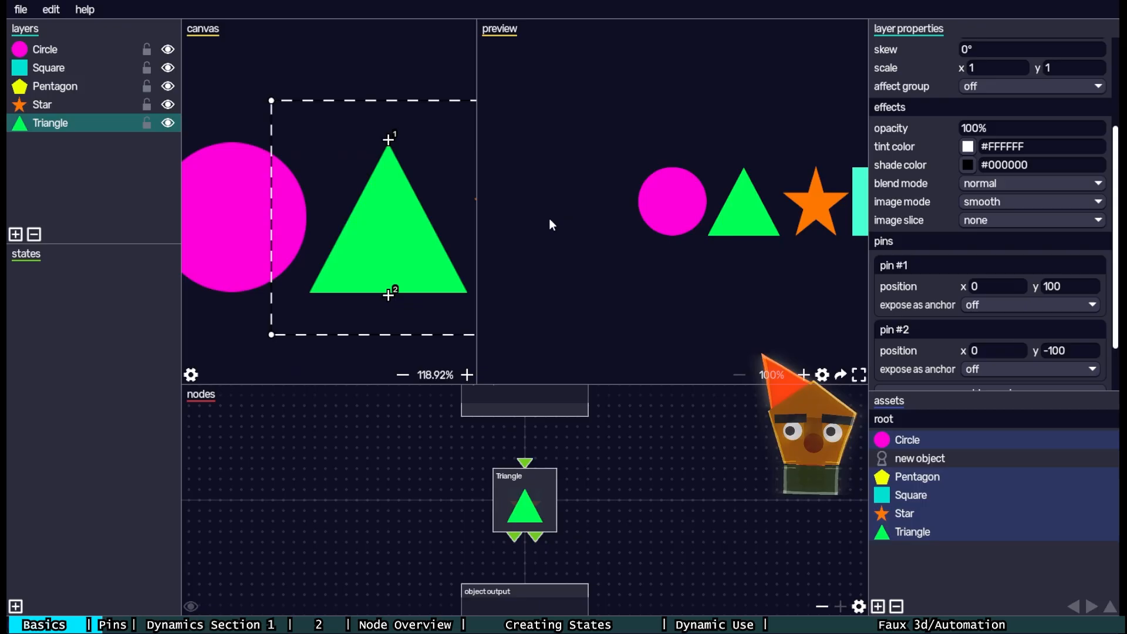
- Select the Circle layer and add a pin to it with its y position set to 100
click(213, 187)
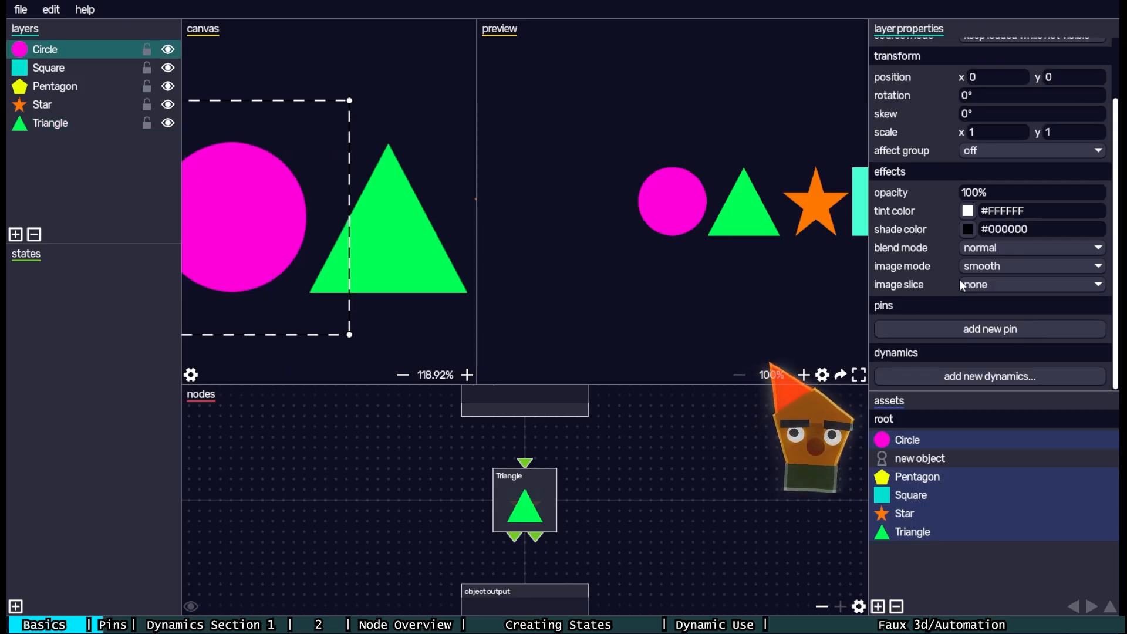
click(1006, 327)
click(1048, 310)
drag(1058, 288, 1025, 284)
text(100)
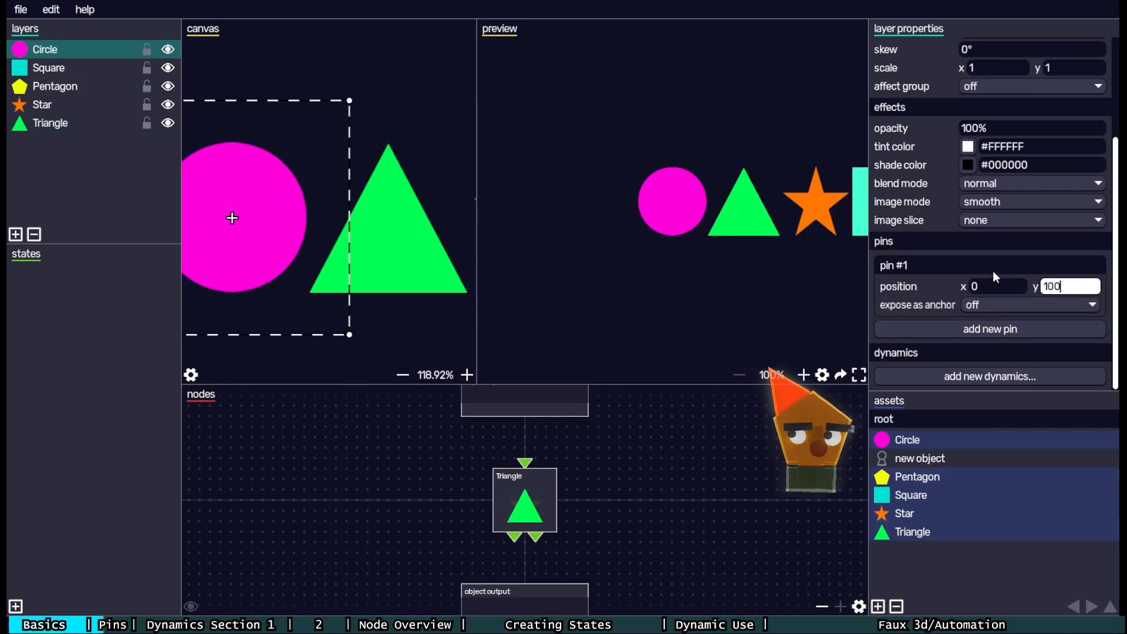
key(Return)
- Add a second pin to the Circle layer and set its y position to -100
click(993, 329)
drag(1056, 350, 984, 347)
text(-100)
key(Return)
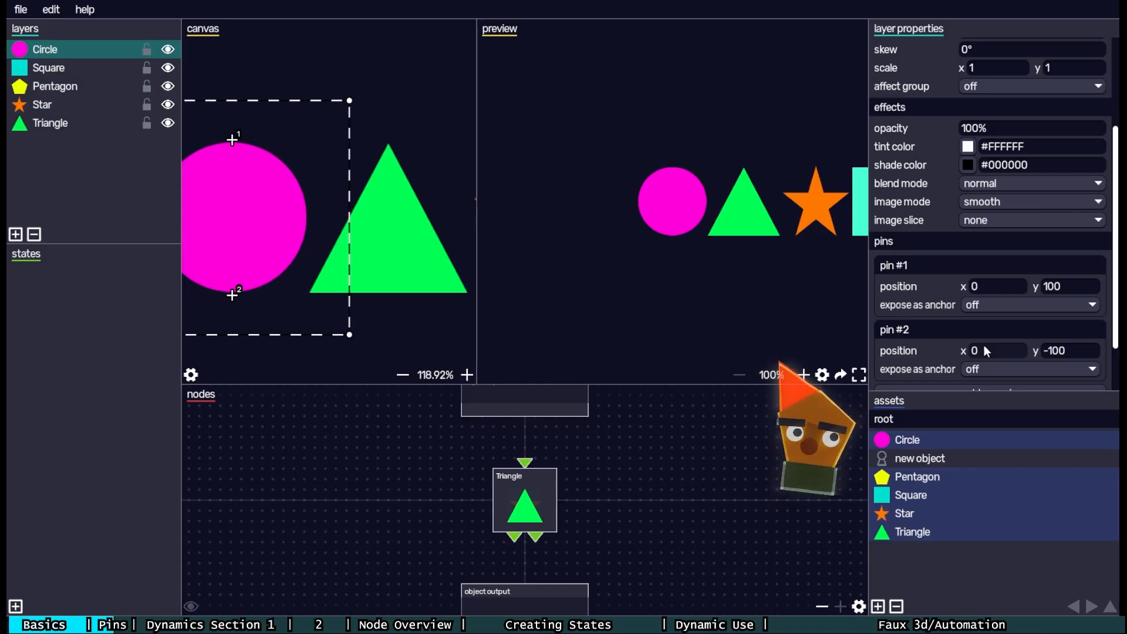
- Expose the Circle's pin #1 as an anchor named Top
scroll(983, 345, down, 1)
click(1001, 236)
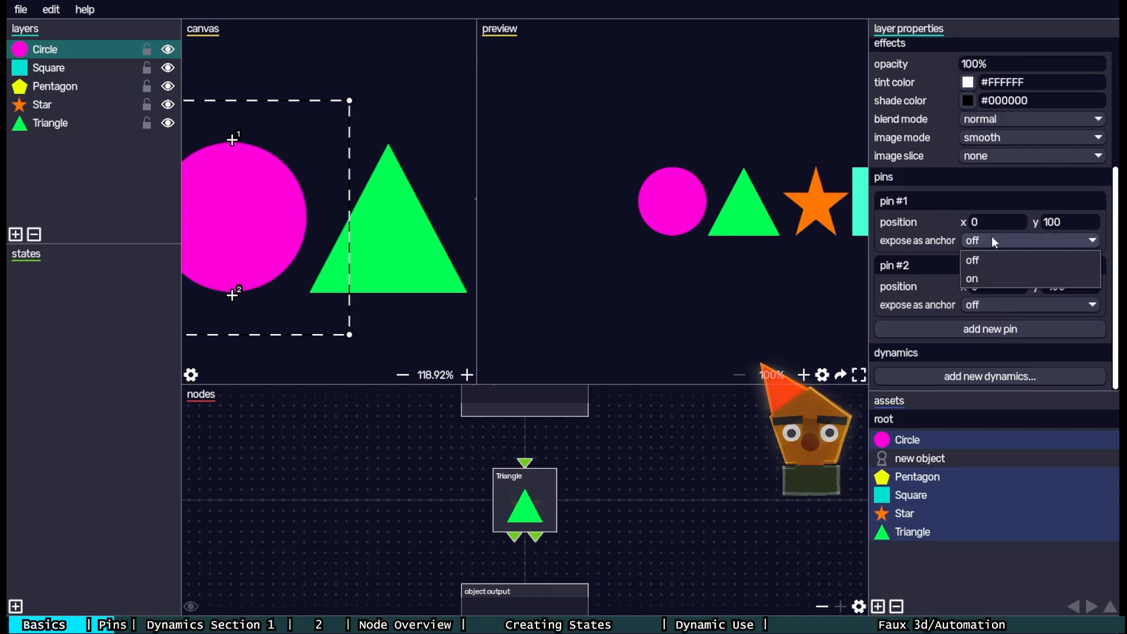
click(988, 276)
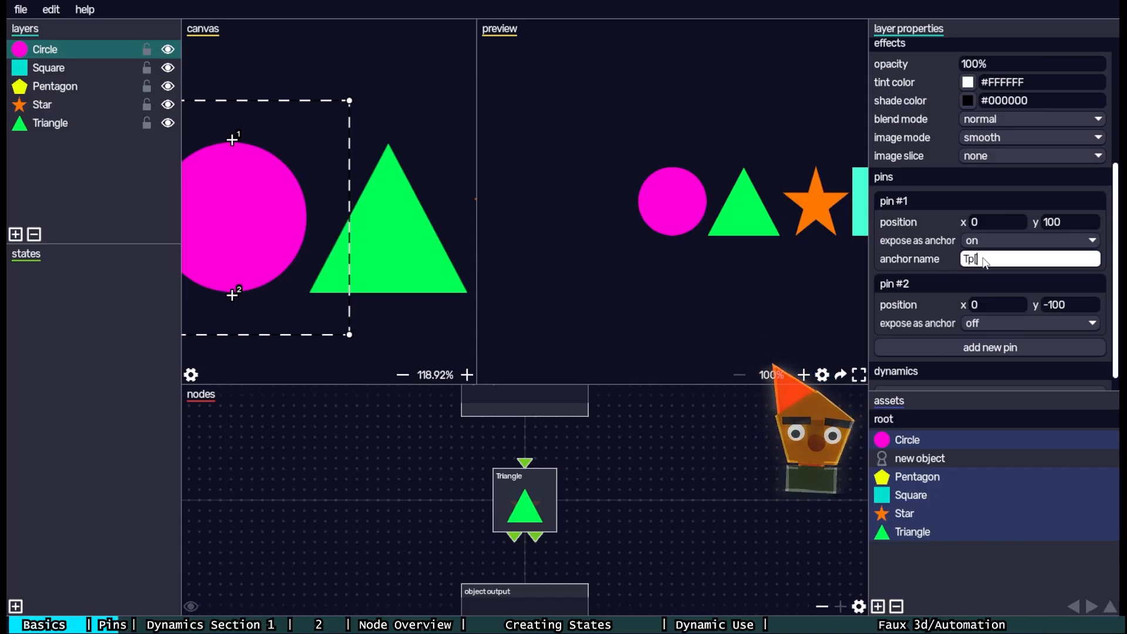
text(op)
key(Return)
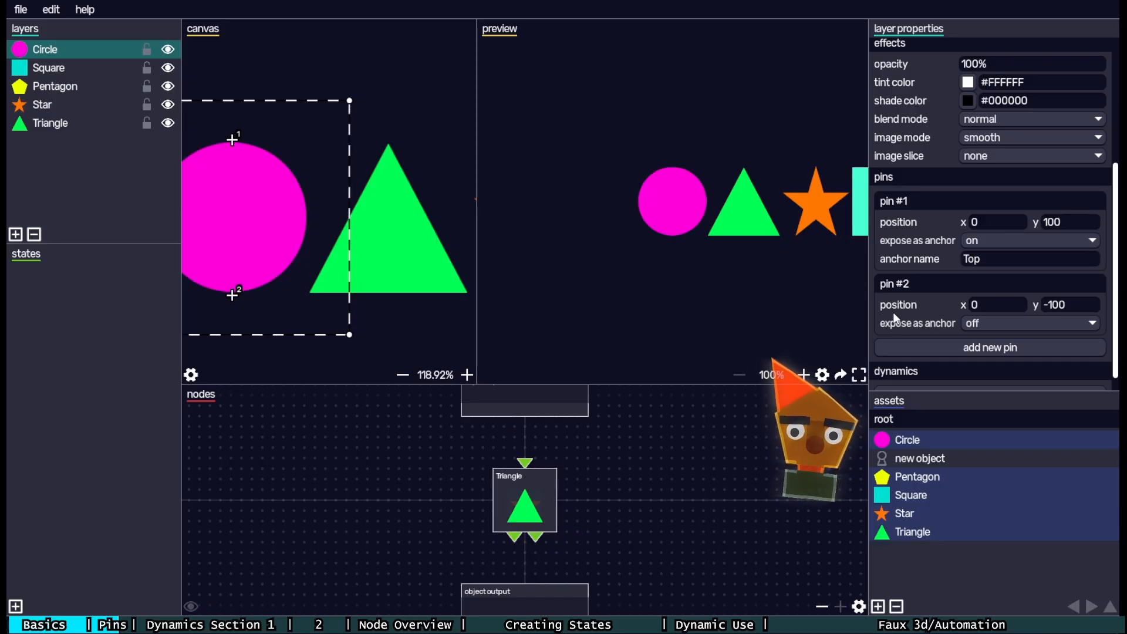
- Expose the Circle's pin #2 as an anchor named Bottom
click(965, 323)
click(974, 349)
click(975, 341)
text(Bottom)
key(Return)
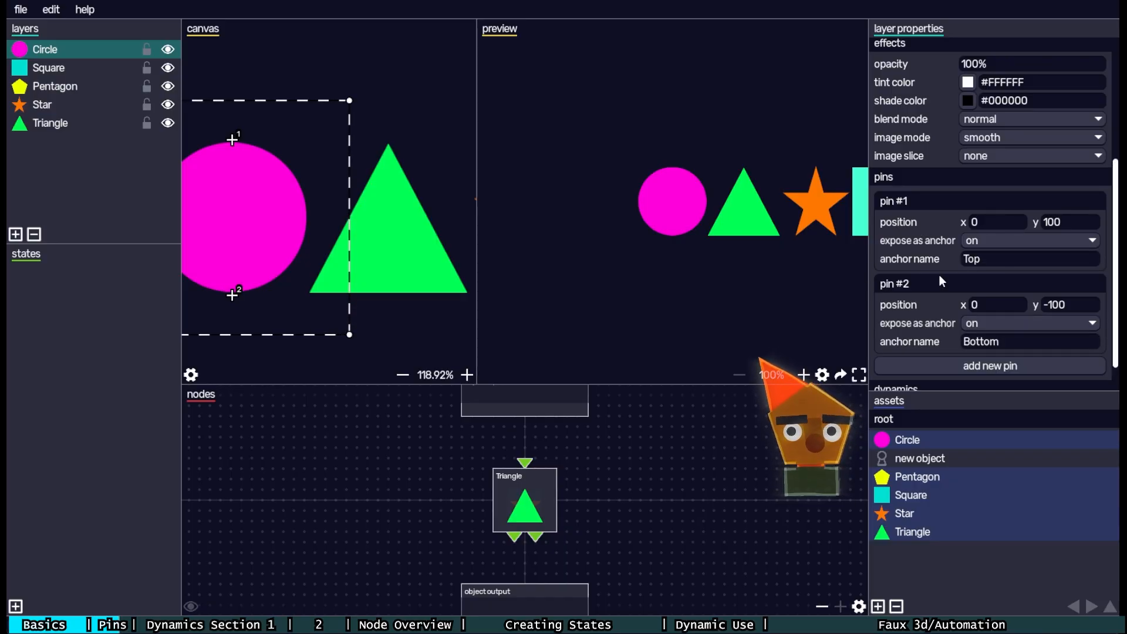
scroll(929, 336, down, 1)
click(978, 373)
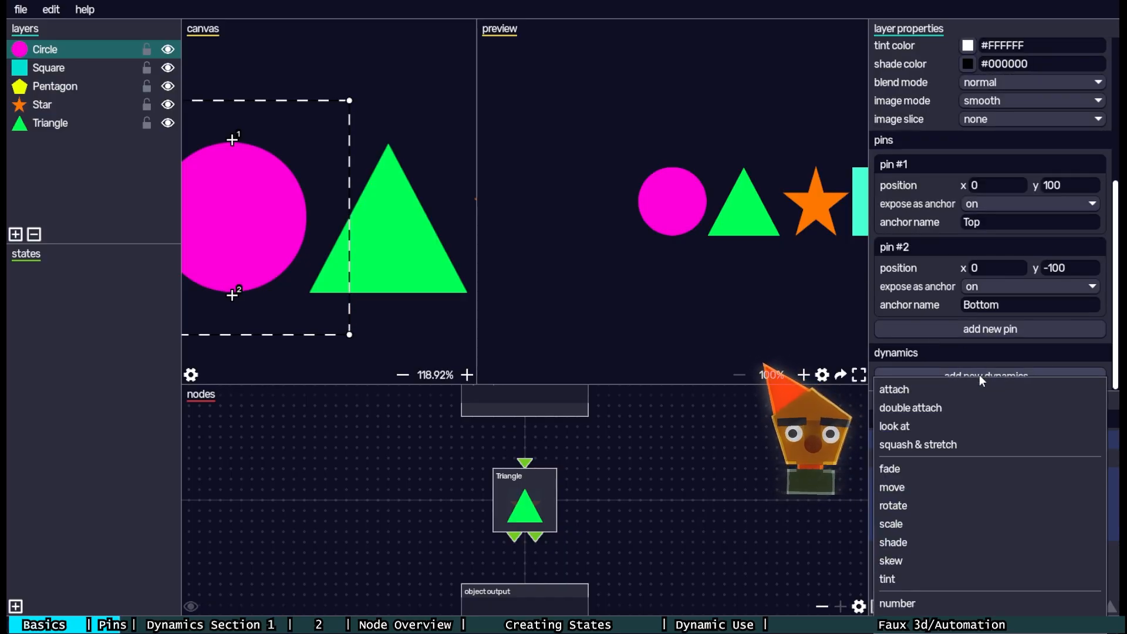
click(979, 375)
click(933, 327)
key(ctrl+z)
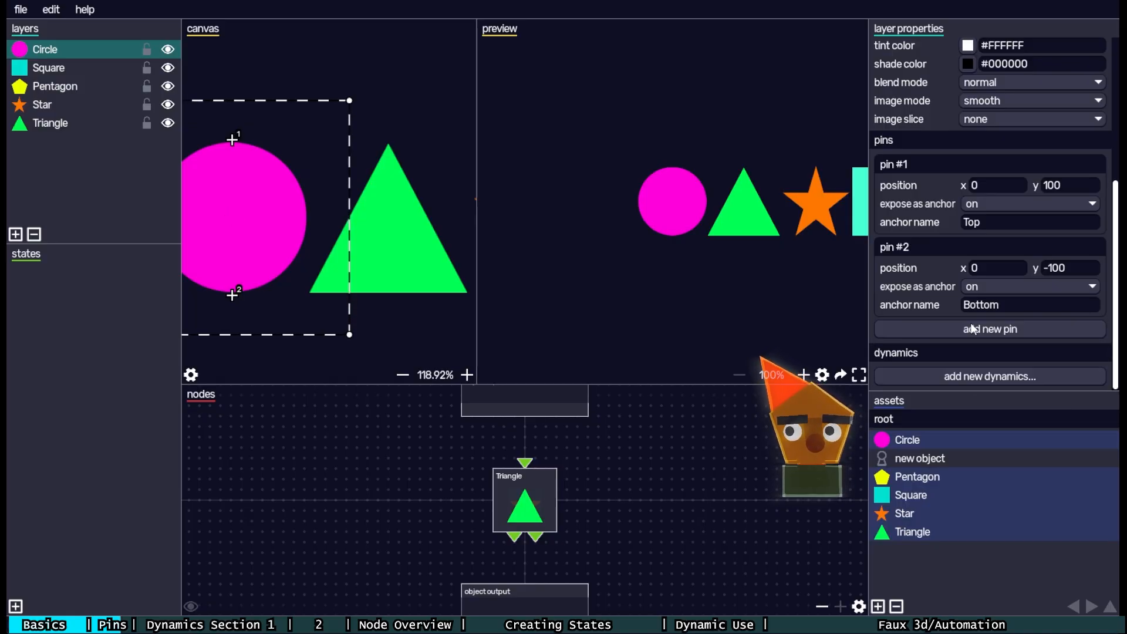
- Review the pins and properties of the Square, Pentagon, Star and Triangle layers, ending on the Circle layer
click(111, 68)
click(108, 87)
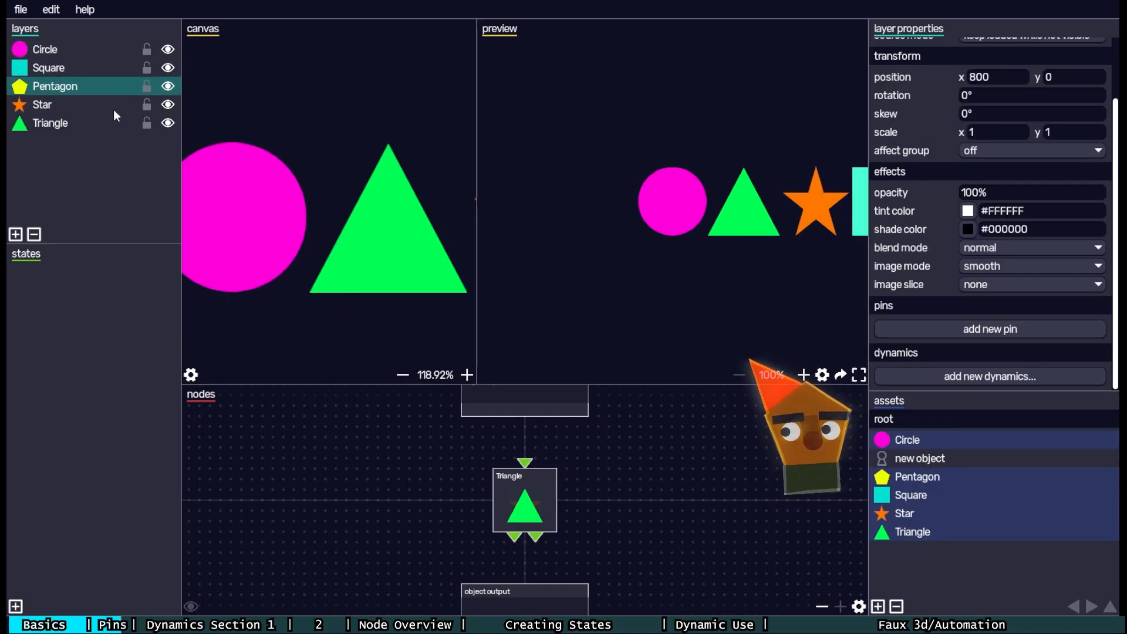
click(114, 105)
click(115, 122)
click(111, 107)
click(111, 85)
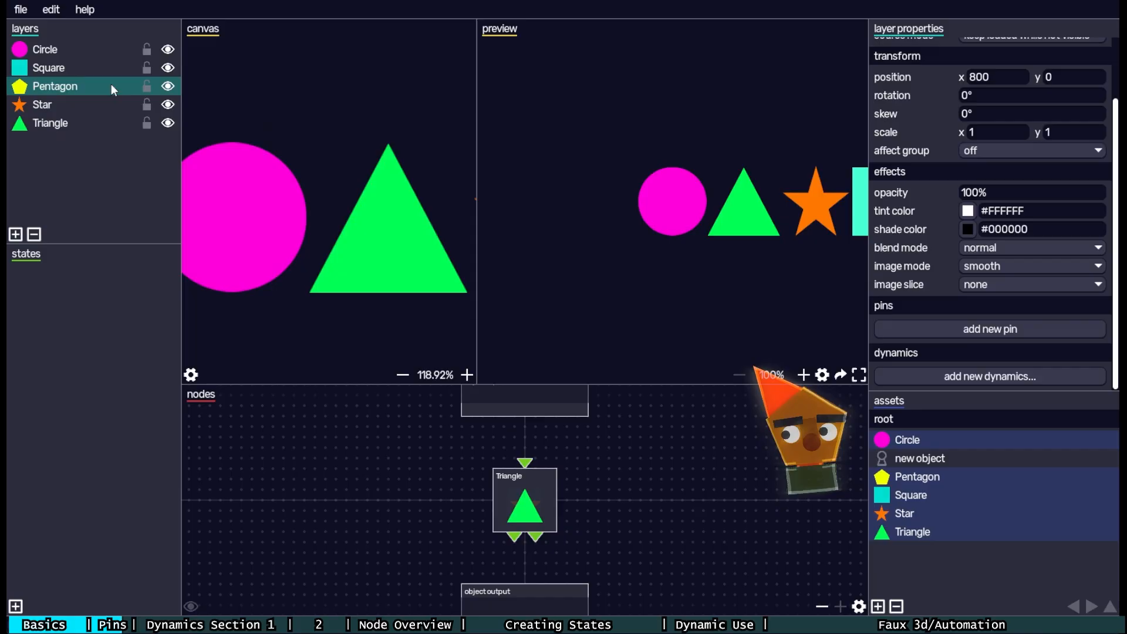
click(108, 69)
click(104, 55)
click(108, 65)
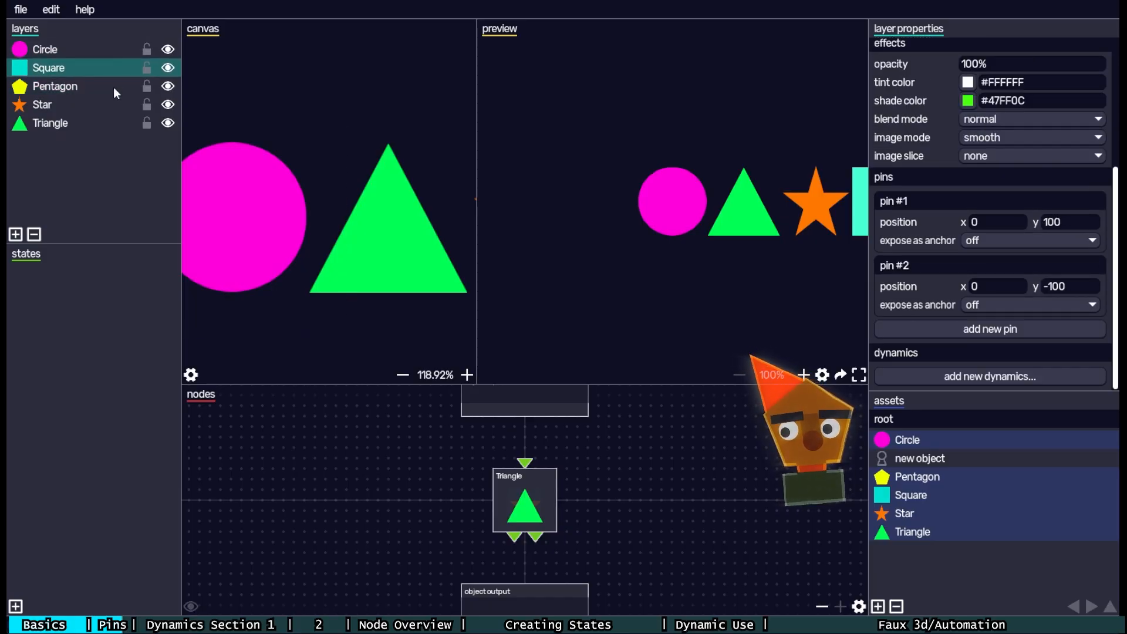
click(114, 87)
click(117, 101)
click(112, 122)
click(94, 57)
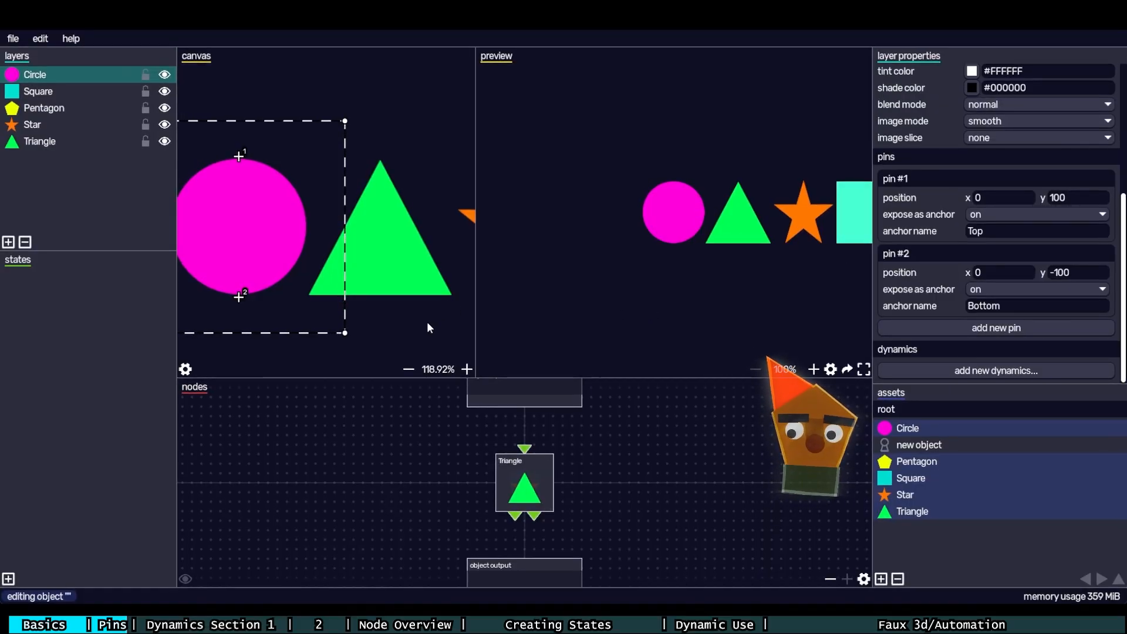
- Add attach dynamics to the Circle layer with pin #1 as the pivot and Triangle as the layer
click(428, 327)
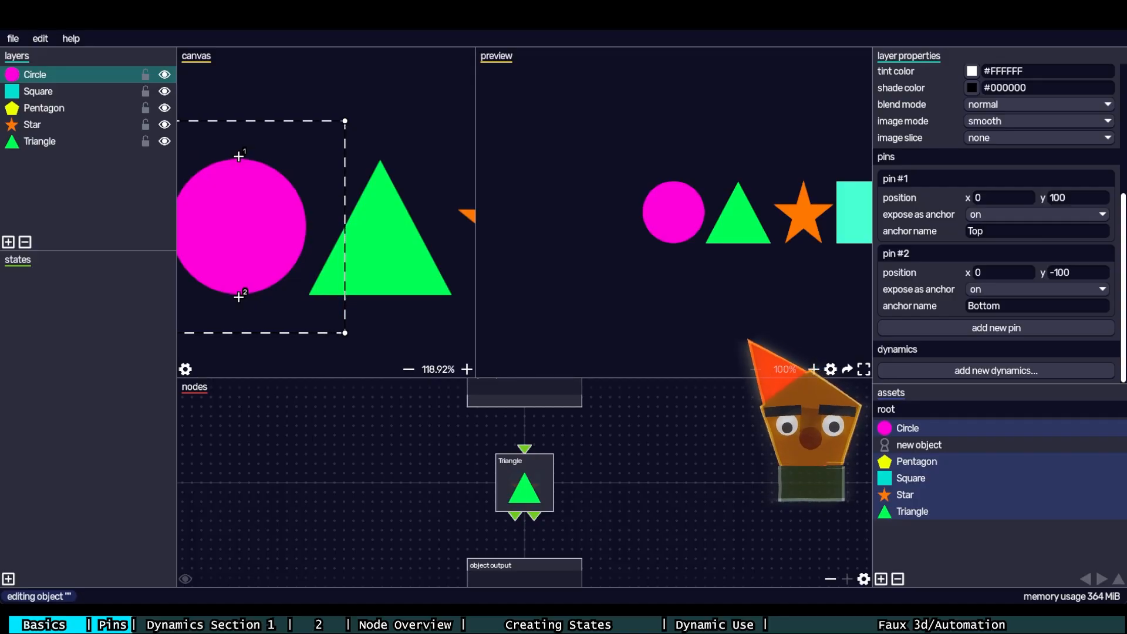
click(990, 372)
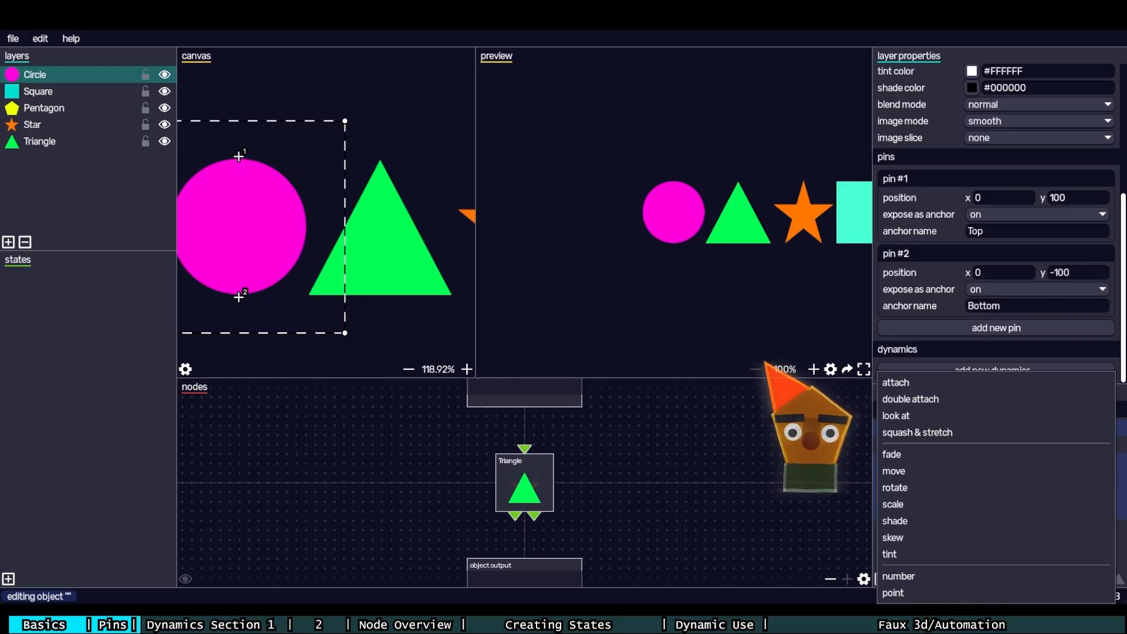
click(895, 382)
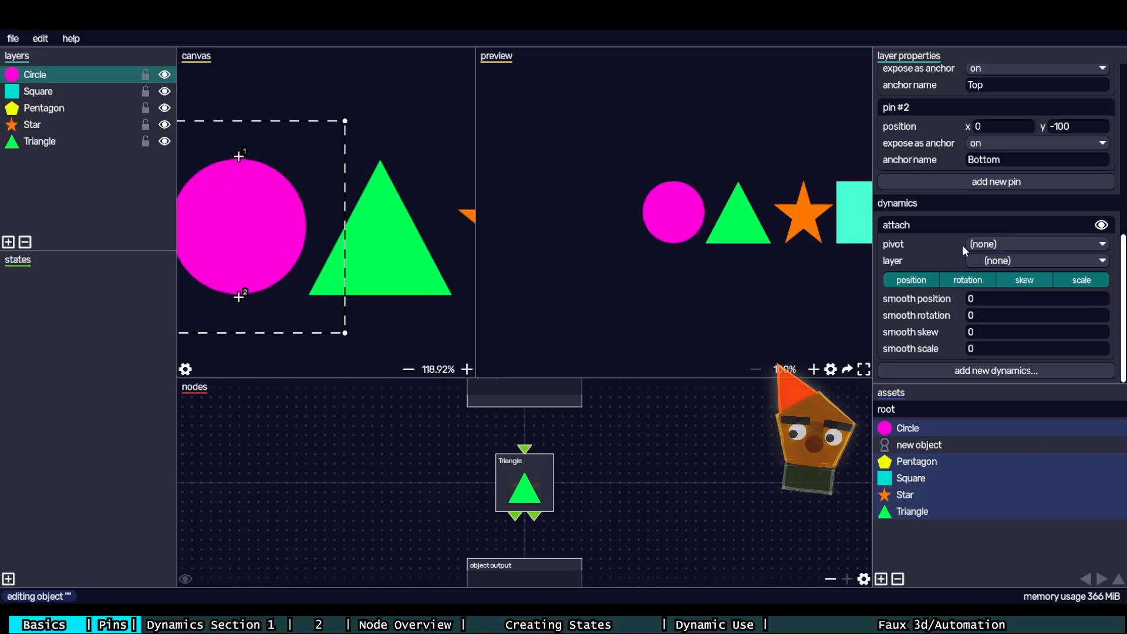
click(1022, 245)
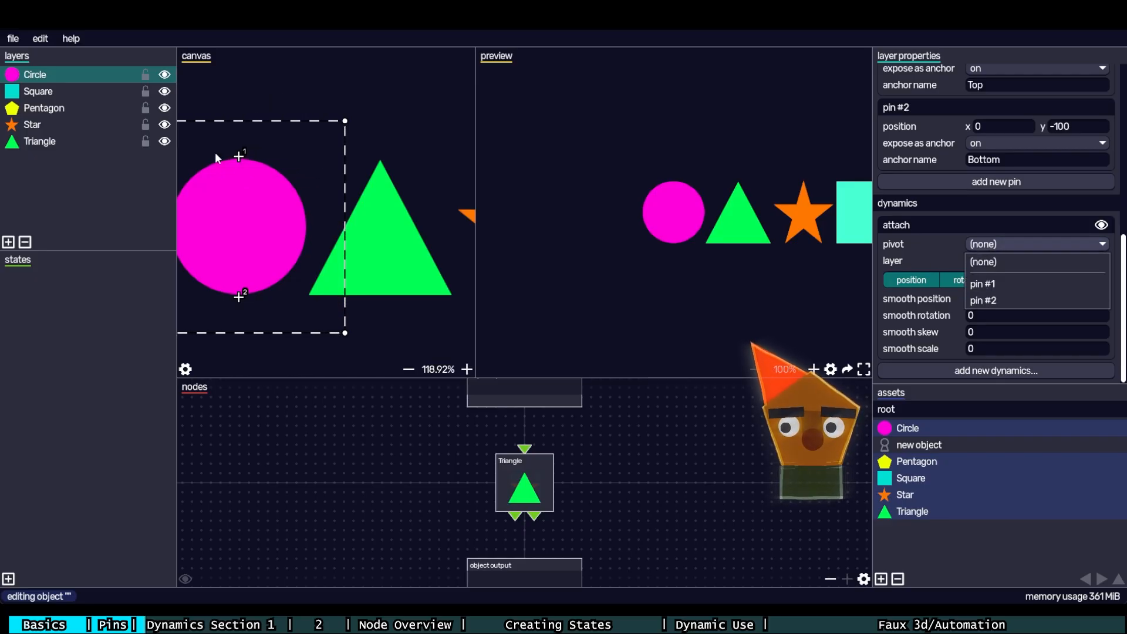
click(989, 286)
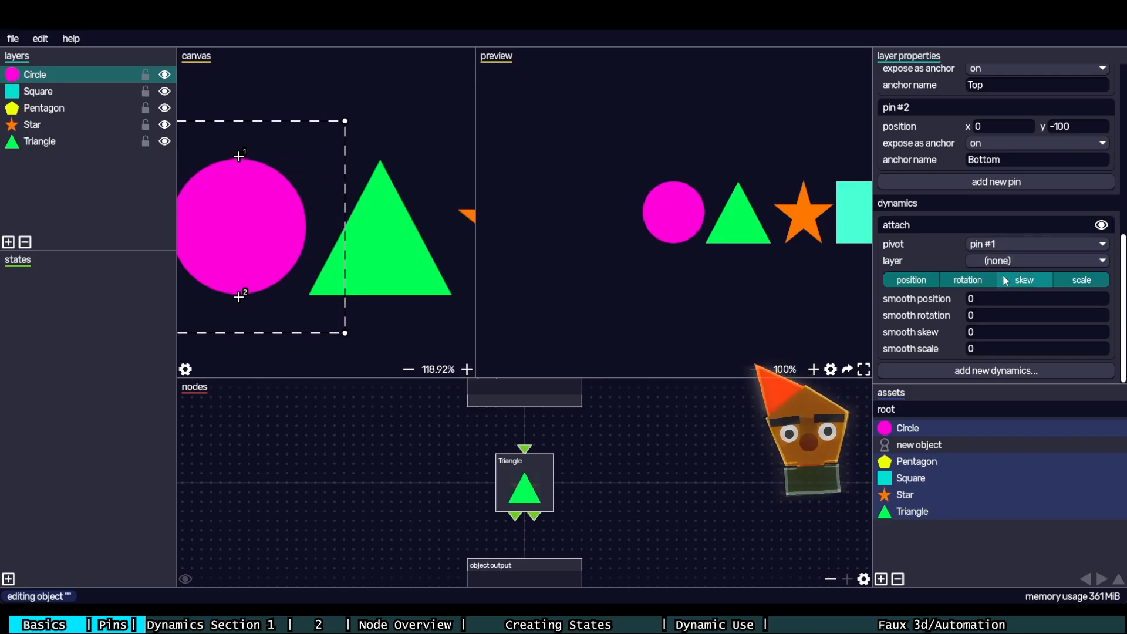
click(1008, 262)
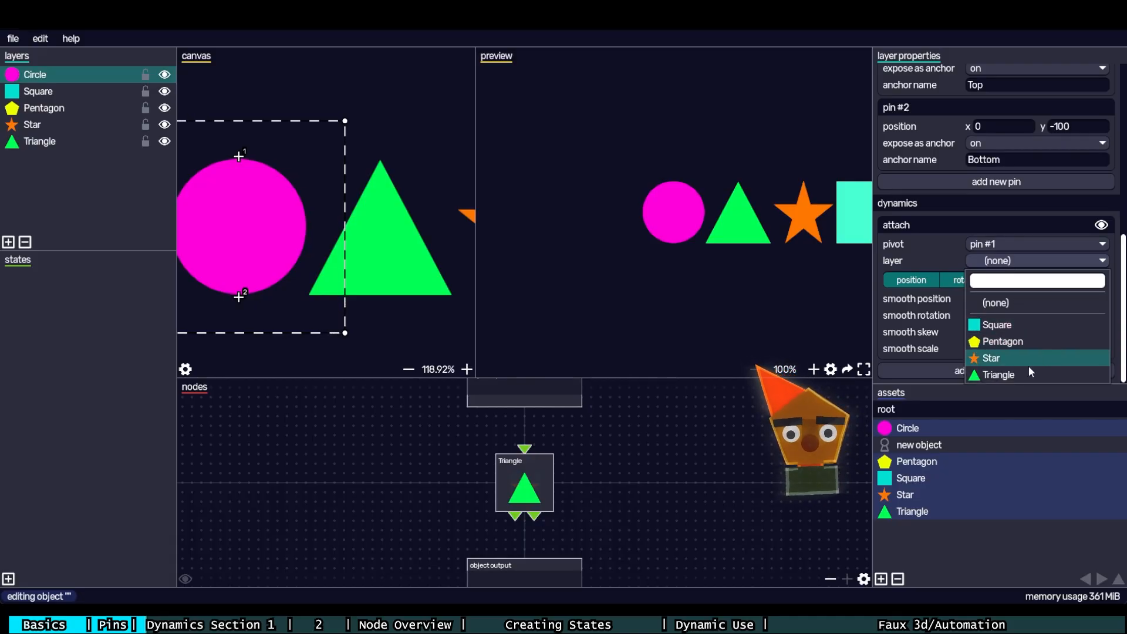
click(994, 372)
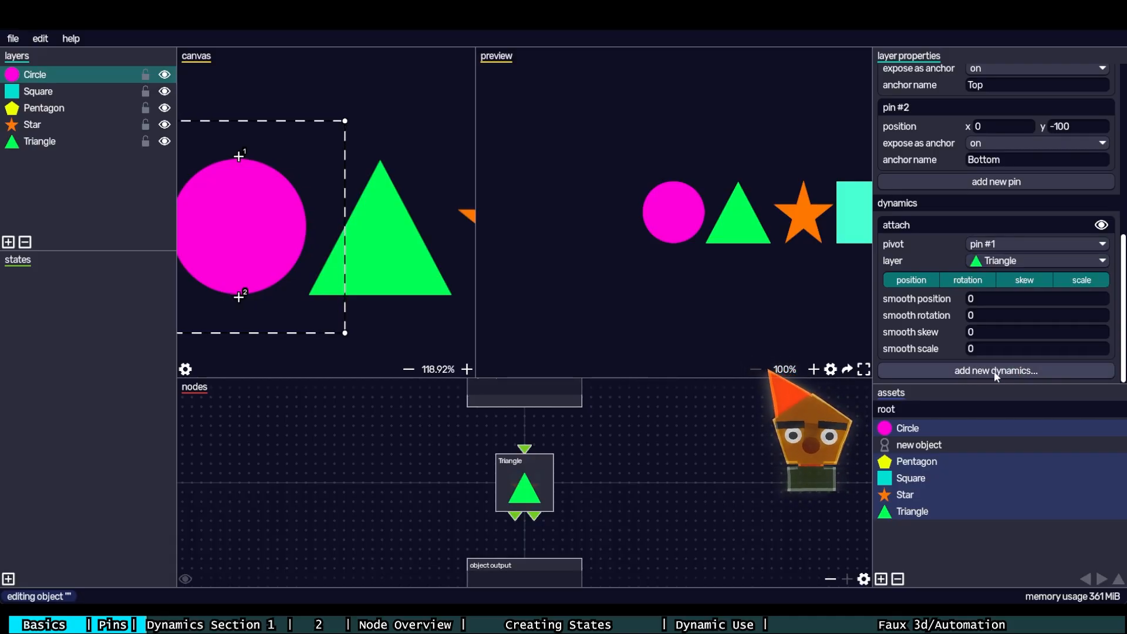
- Try switching off the position, rotation and skew options of the Circle's attach dynamics and toggling scale
click(936, 283)
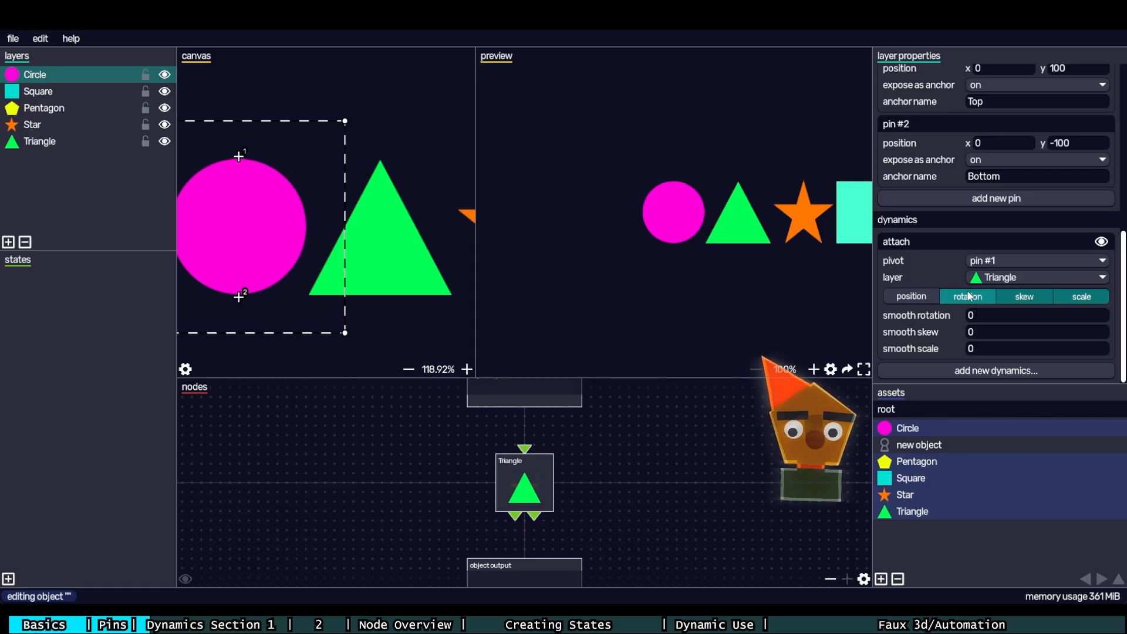
click(990, 297)
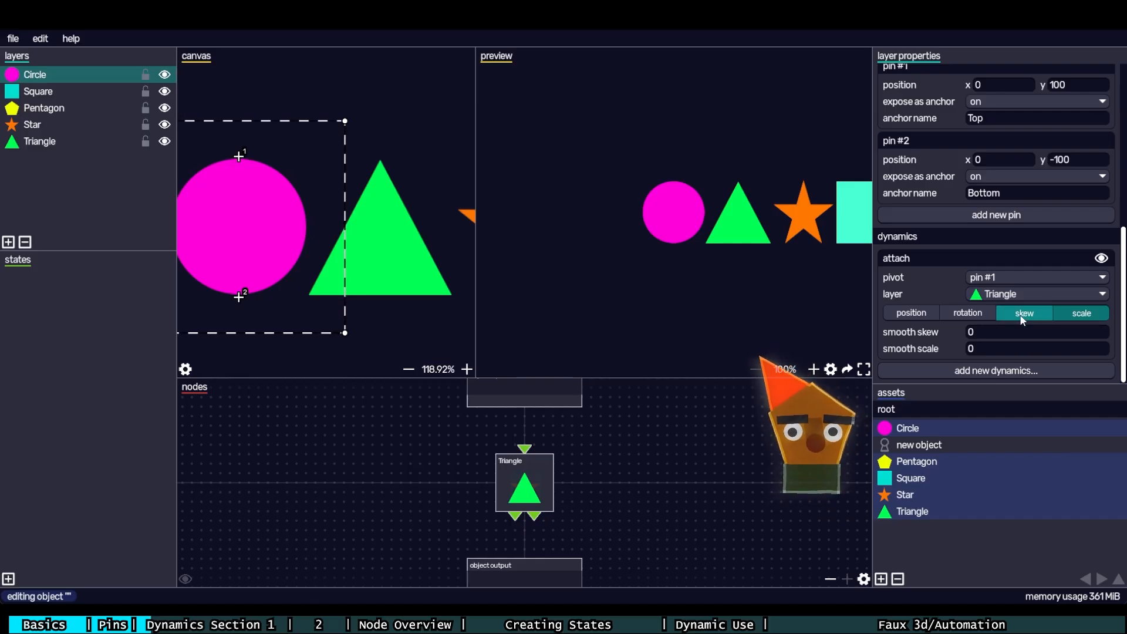
click(1025, 314)
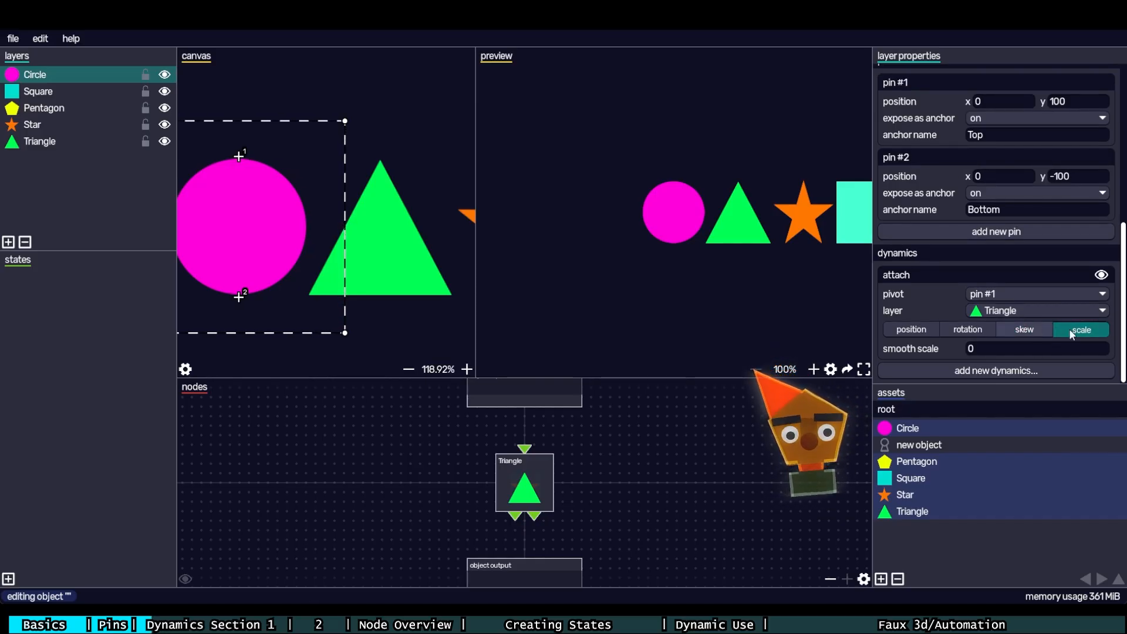
click(1077, 333)
click(1080, 346)
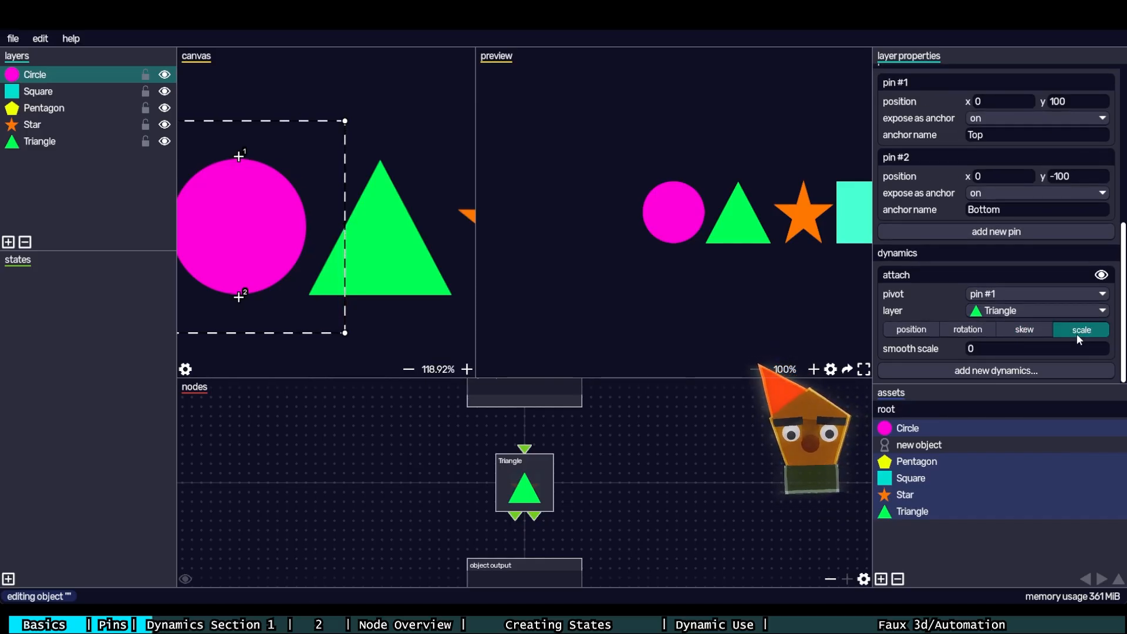
click(1076, 334)
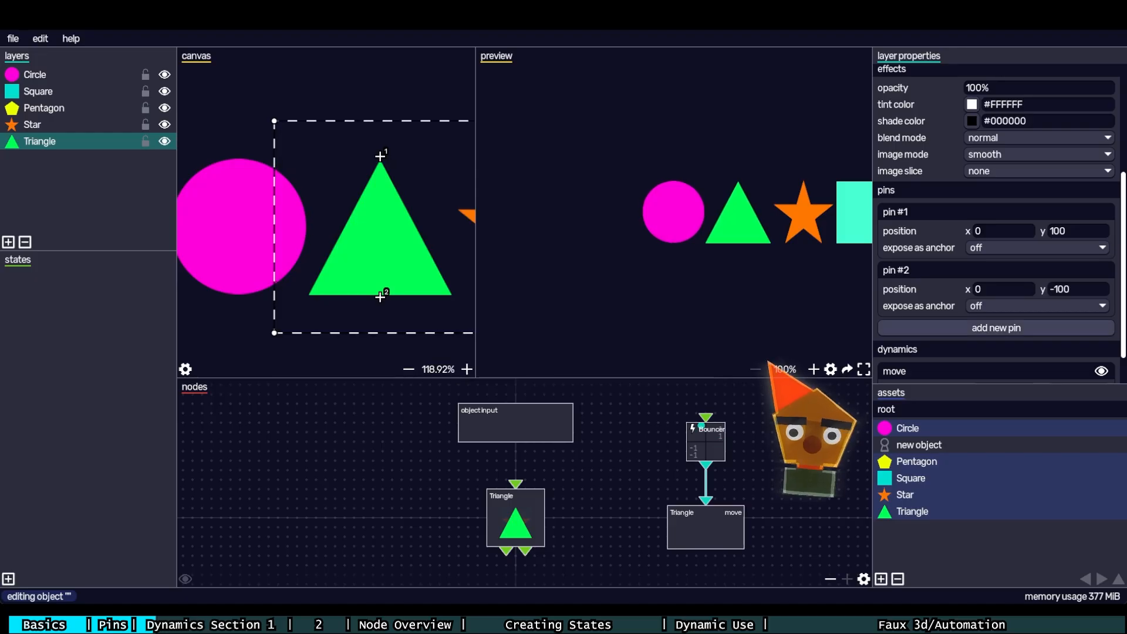
- Set the multiplier of the Triangle layer's move dynamics to x 100 and y 100
click(223, 196)
scroll(962, 319, down, 5)
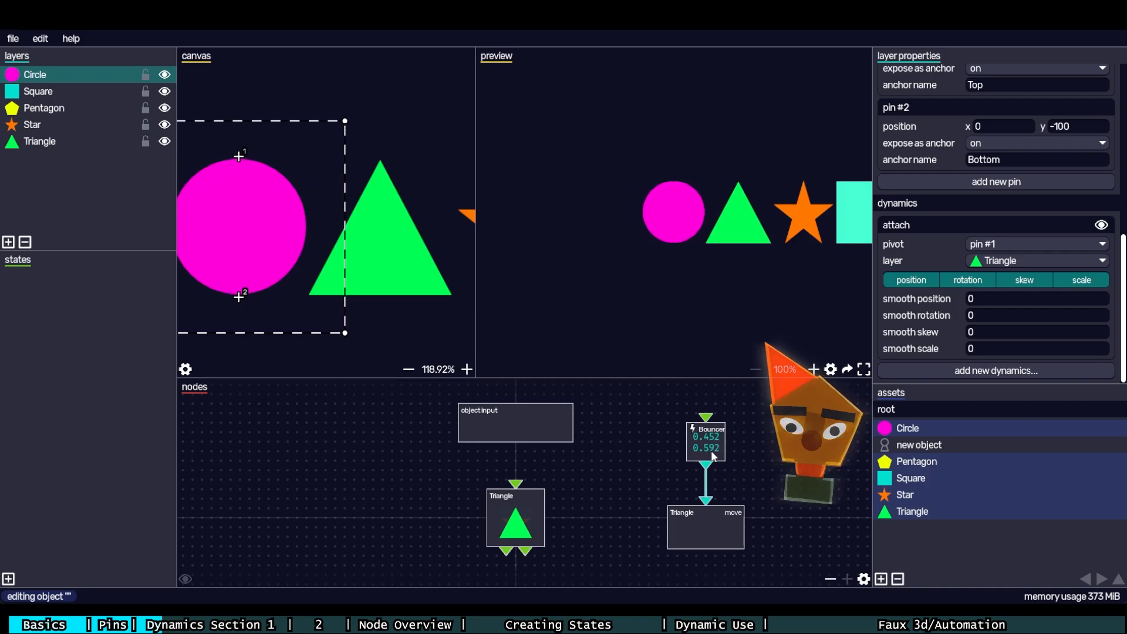
scroll(726, 239, up, 5)
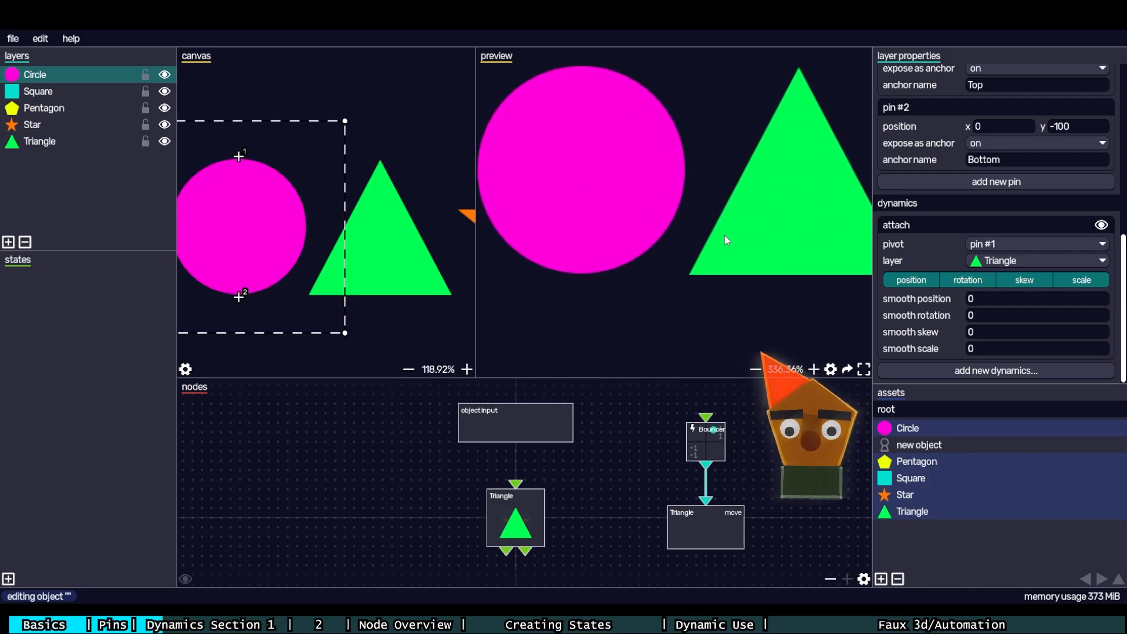
scroll(726, 240, down, 3)
scroll(724, 234, down, 2)
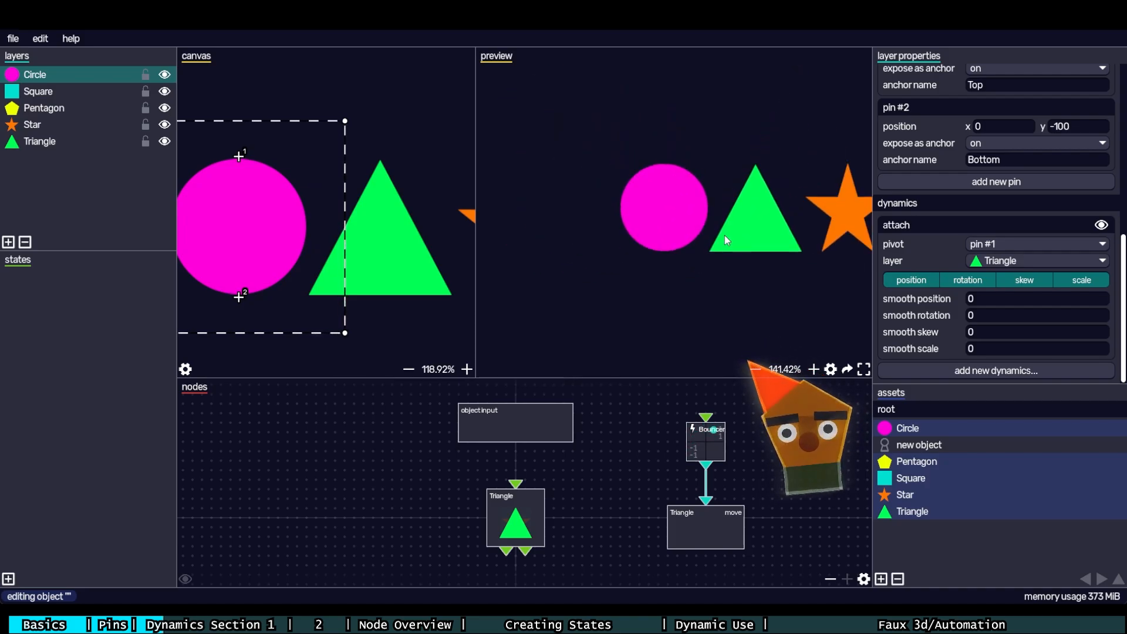
click(77, 141)
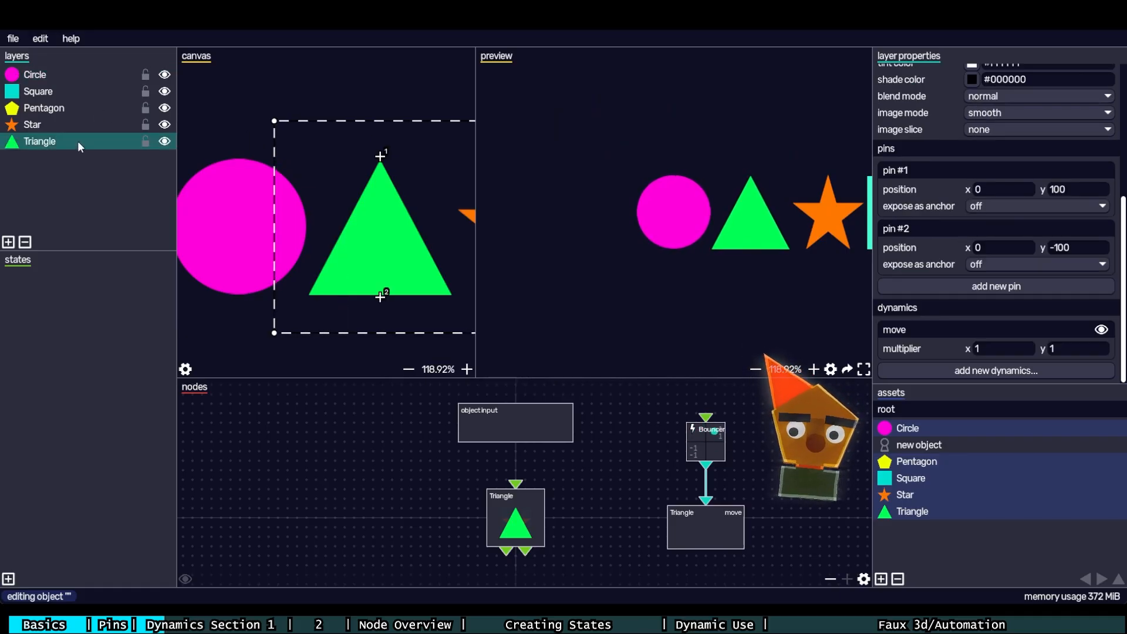
click(981, 346)
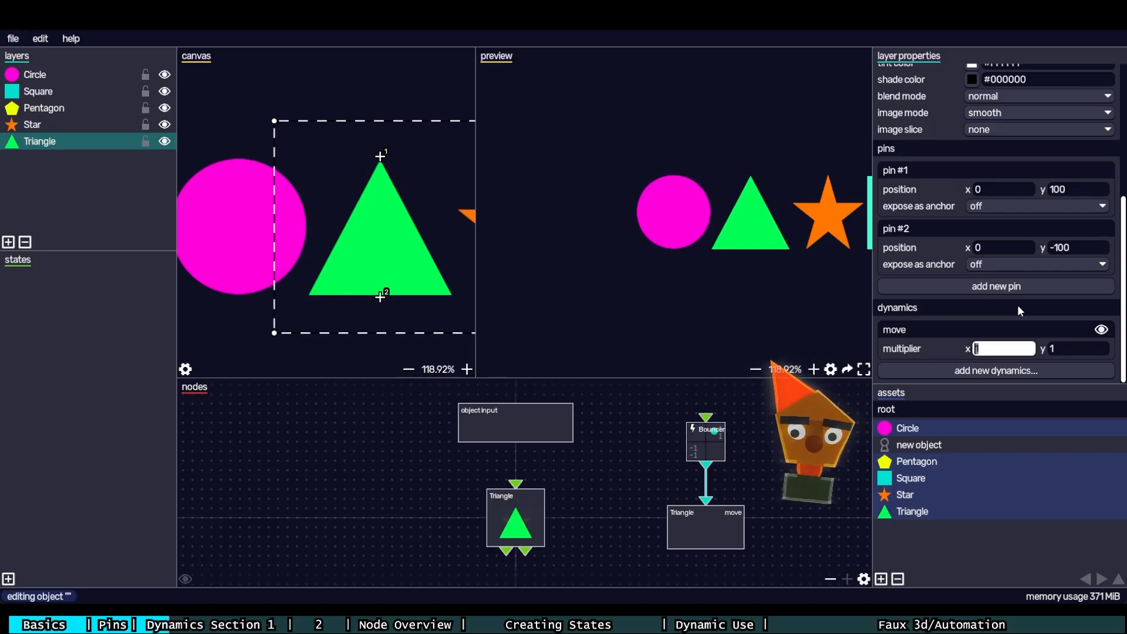
text(100)
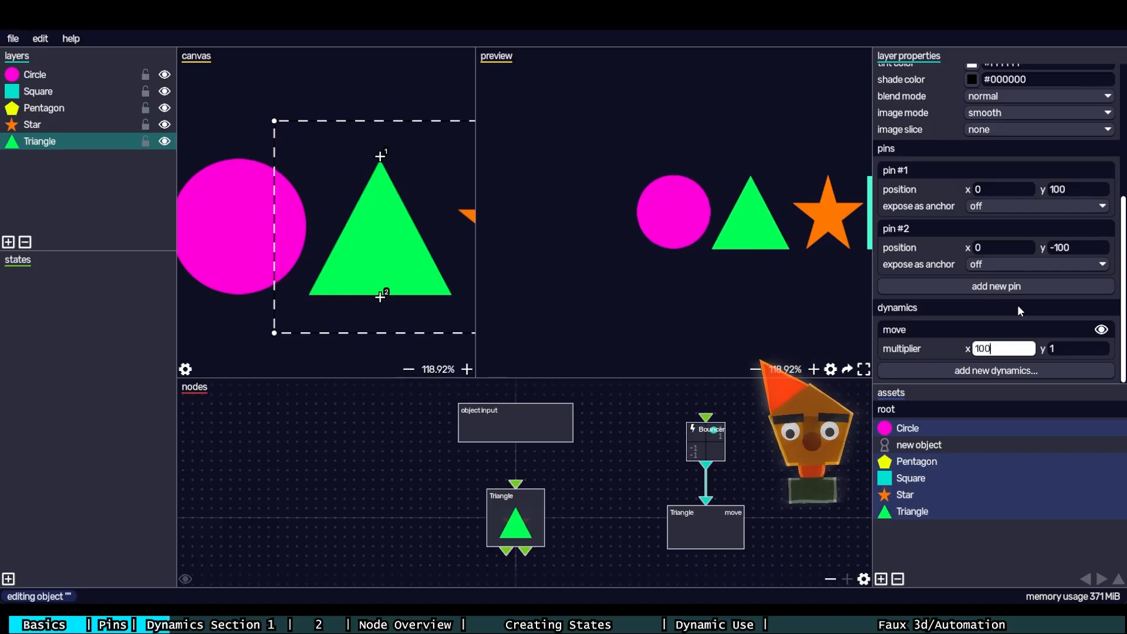
key(Tab)
text(100)
key(Return)
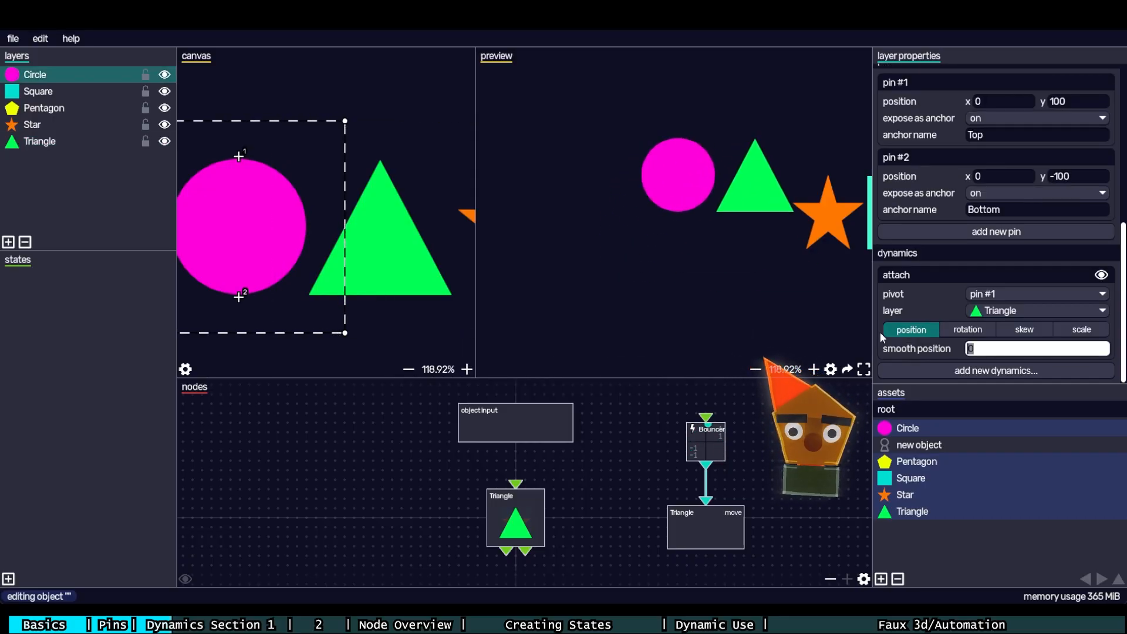
- Try smooth position values of 1, 0.1, 0.3 and 20 on the Circle's attach dynamics
text(1)
key(Return)
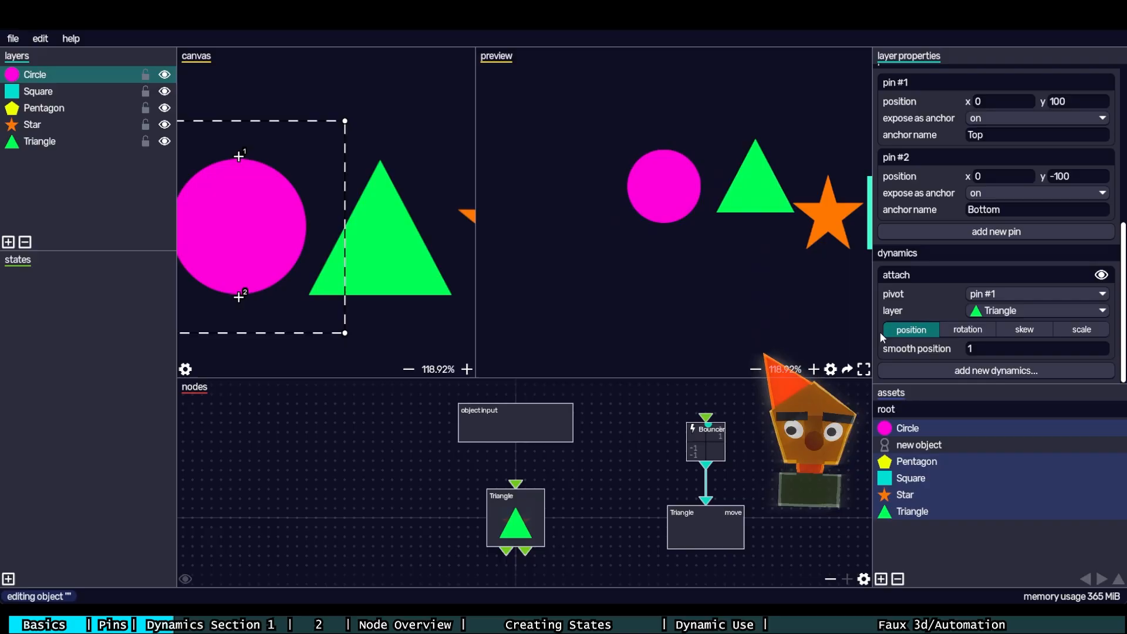
click(989, 346)
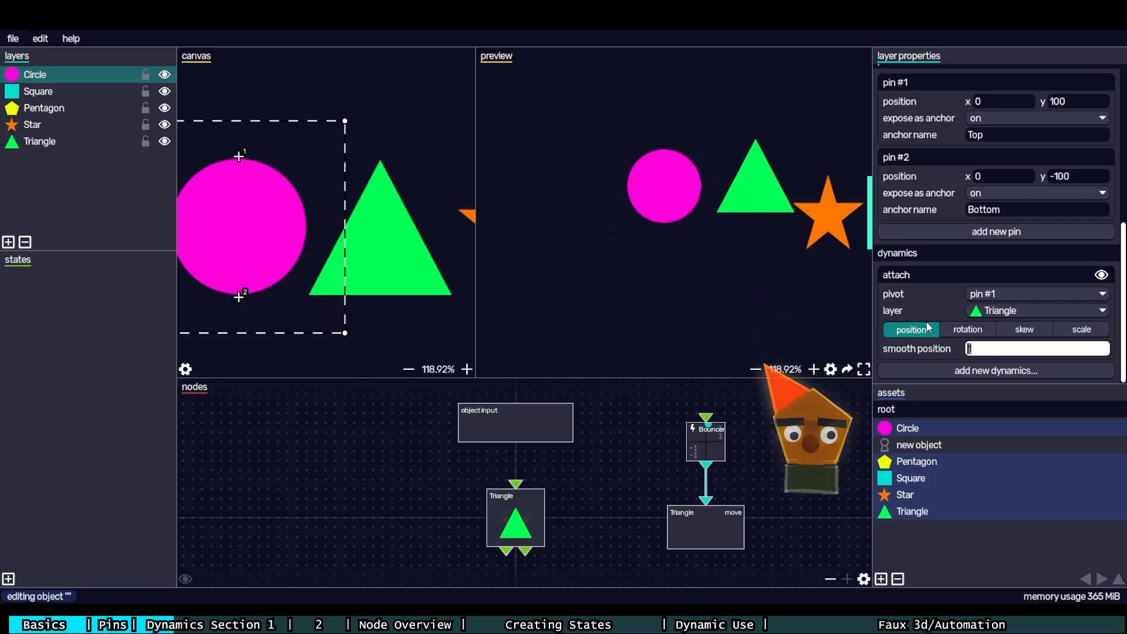
text(.1)
key(Return)
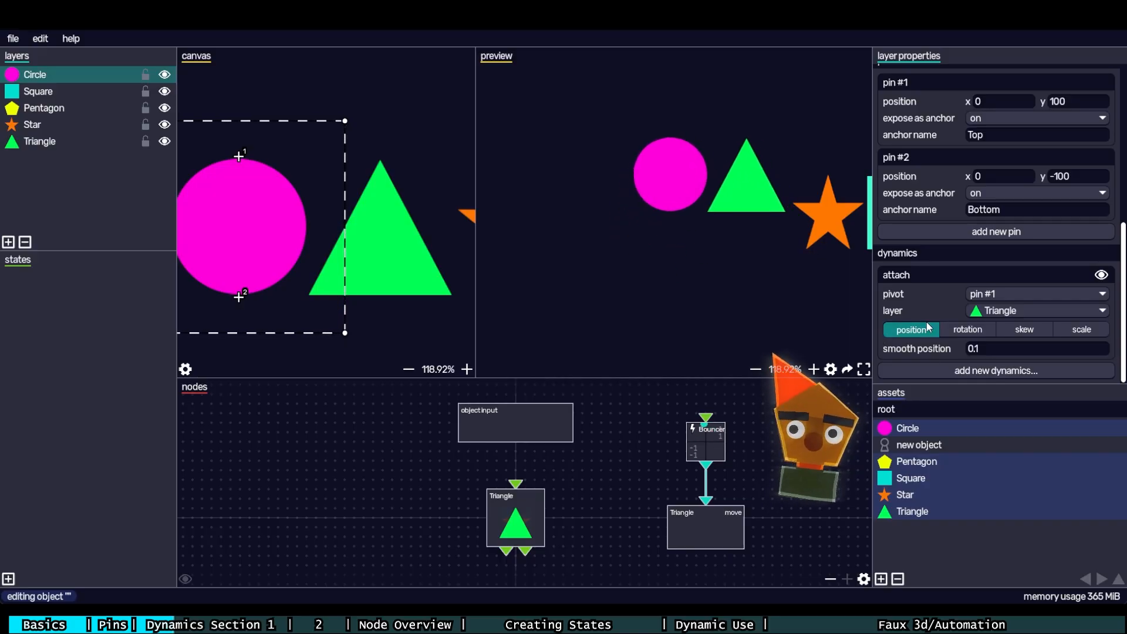
click(978, 349)
text(0.3)
key(Return)
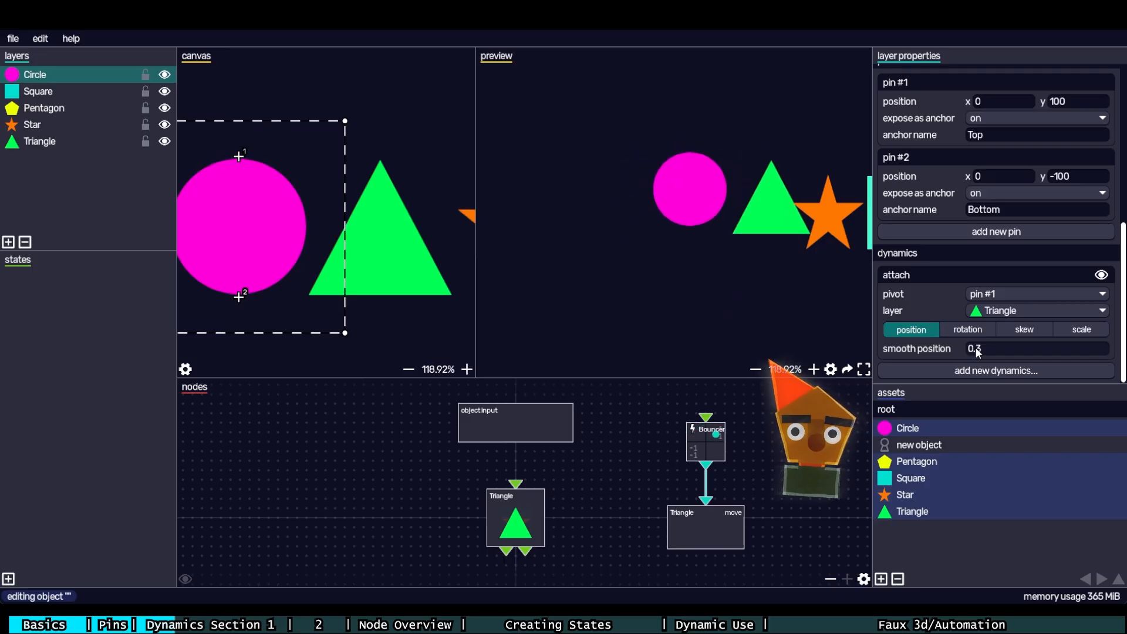
click(996, 352)
text(20)
key(Return)
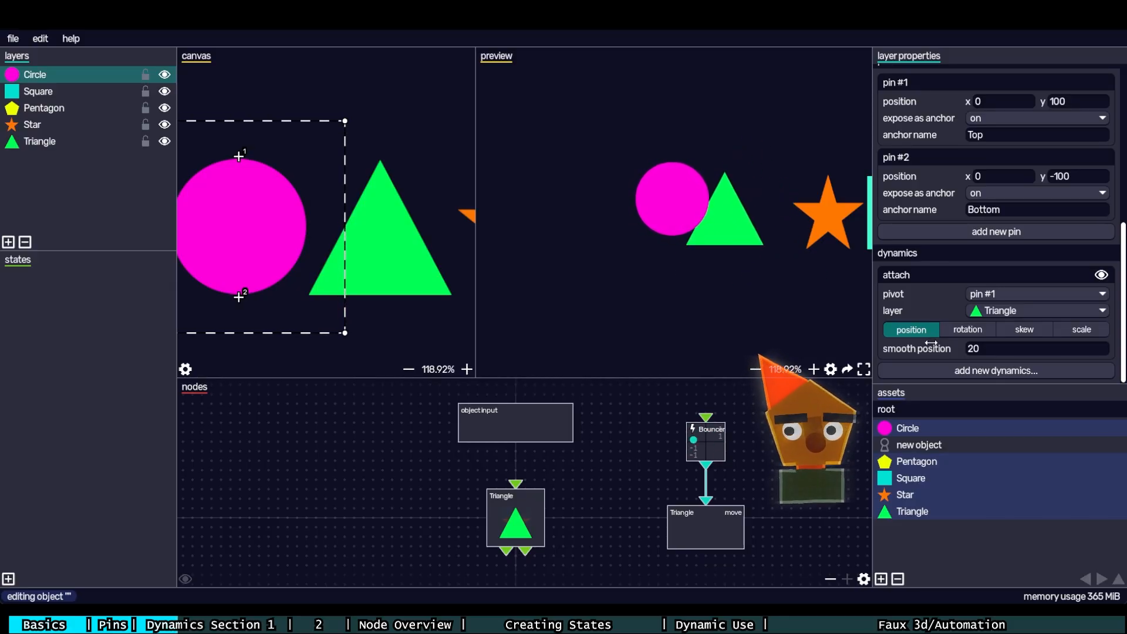
- Set the smooth position of the Circle's attach dynamics to 0
click(992, 349)
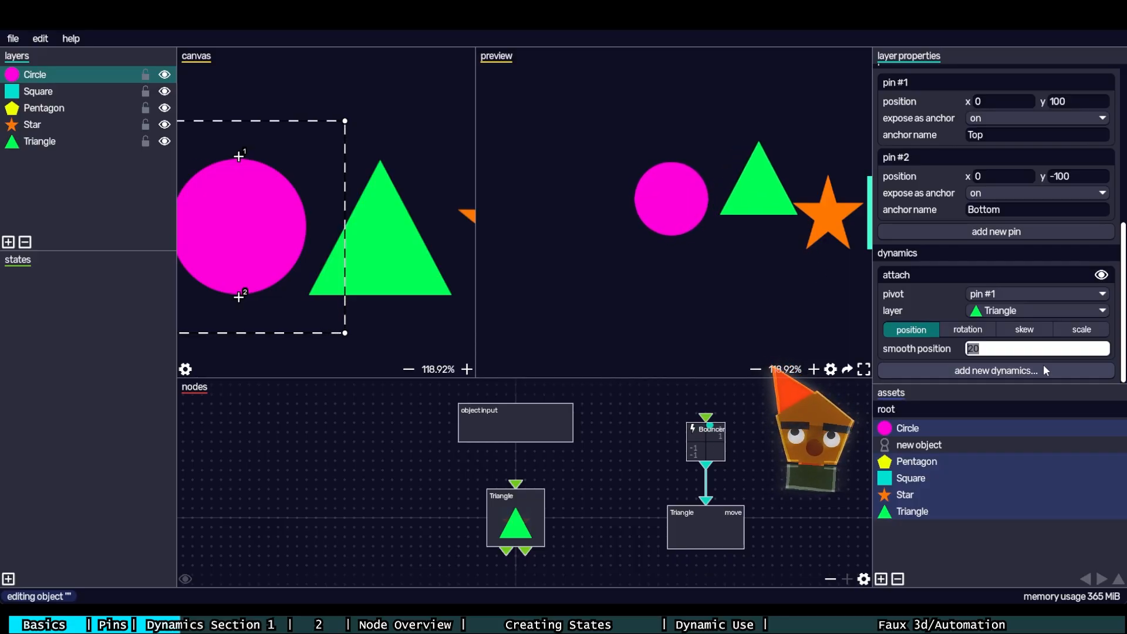
text(0)
key(Return)
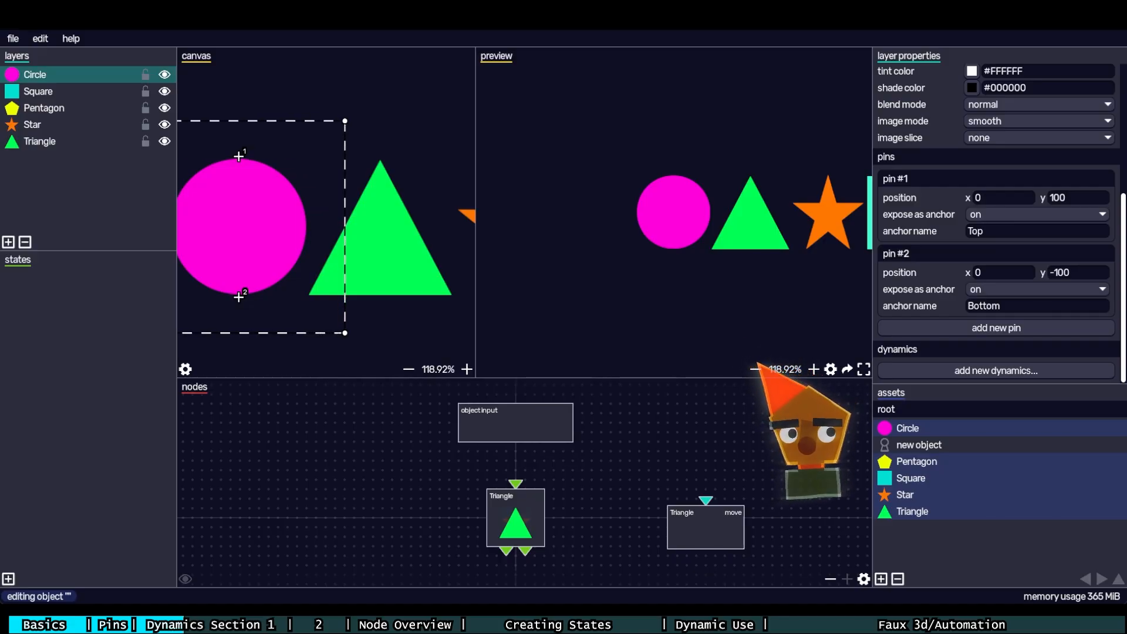
- Move the Triangle directly above the Circle on the canvas
drag(796, 293, 774, 326)
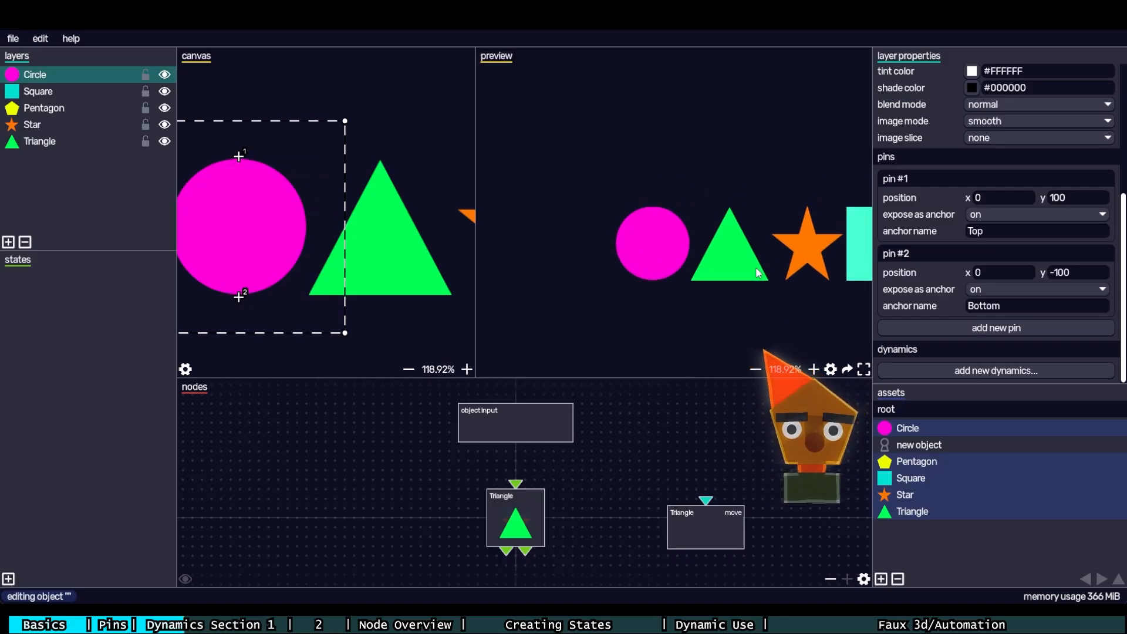
click(361, 227)
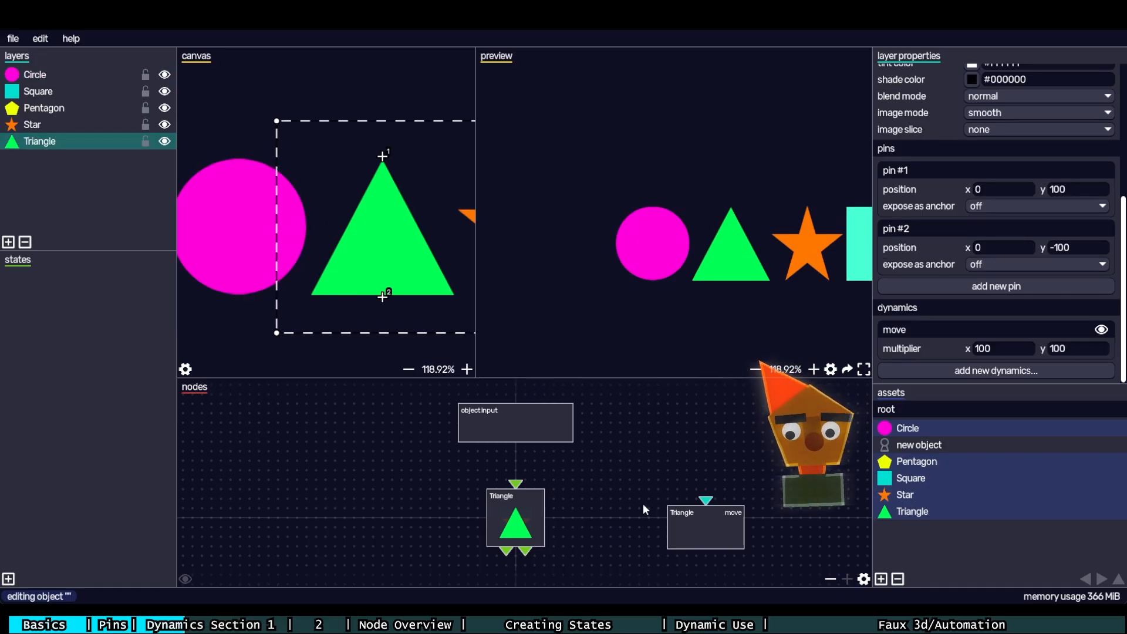
drag(659, 461, 727, 510)
drag(382, 226, 348, 235)
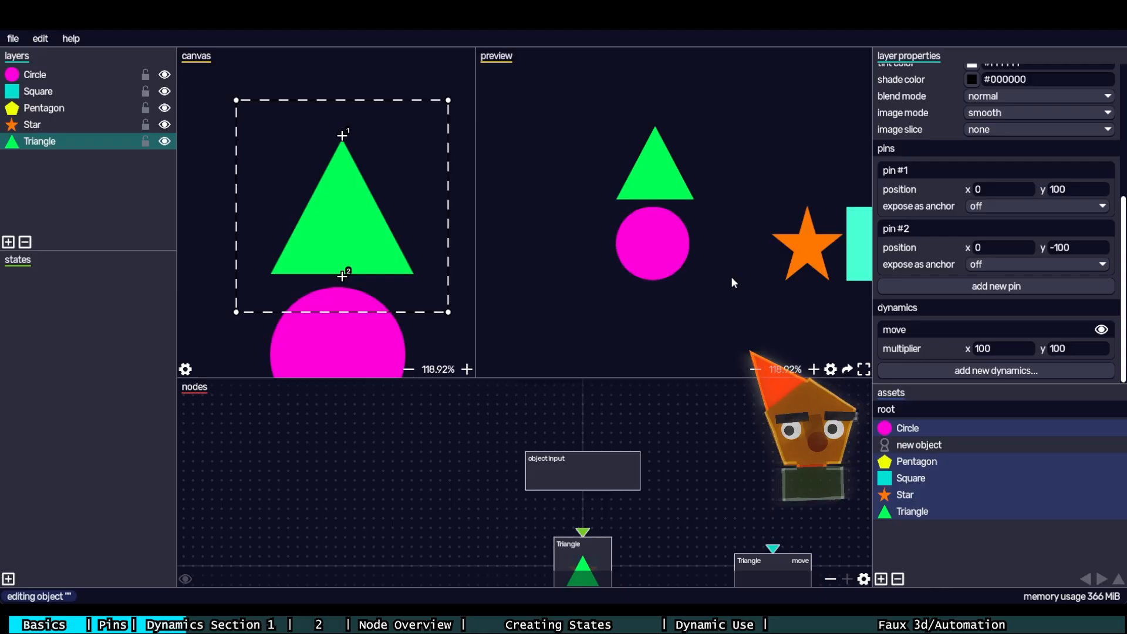
- Move the Star directly above the Triangle, to about x 3, y 402
click(81, 123)
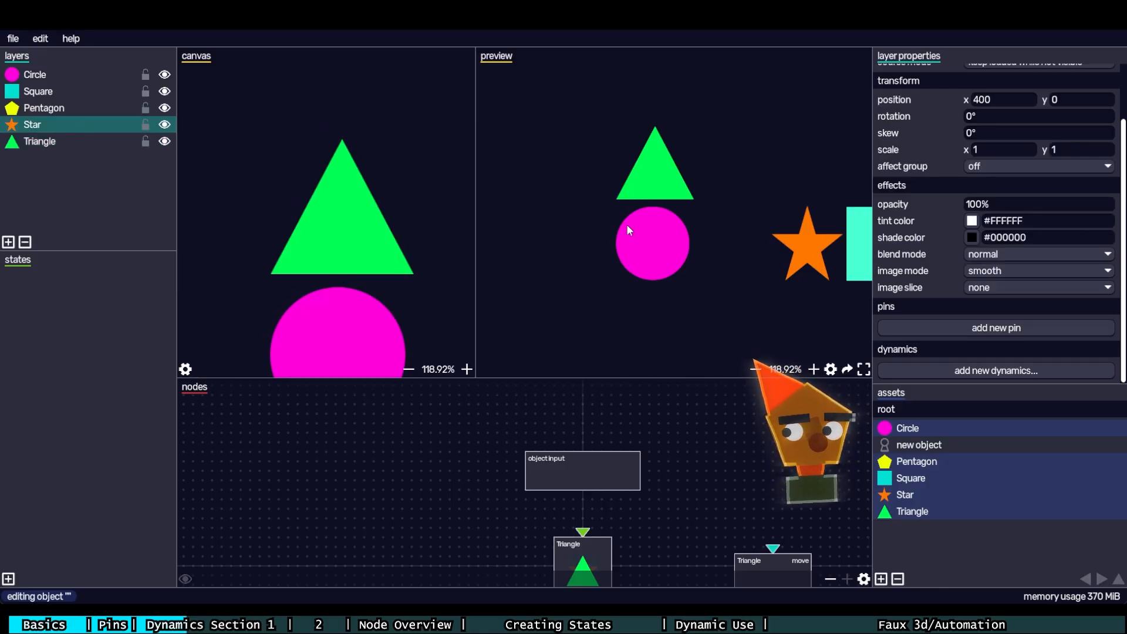
scroll(269, 204, down, 6)
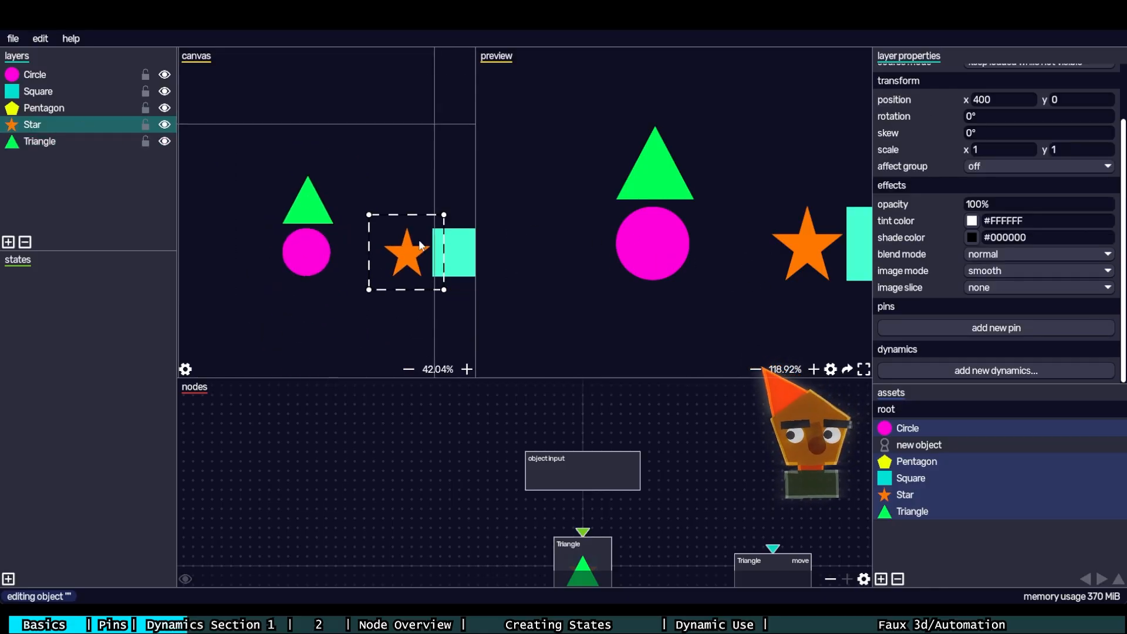
drag(416, 257, 307, 145)
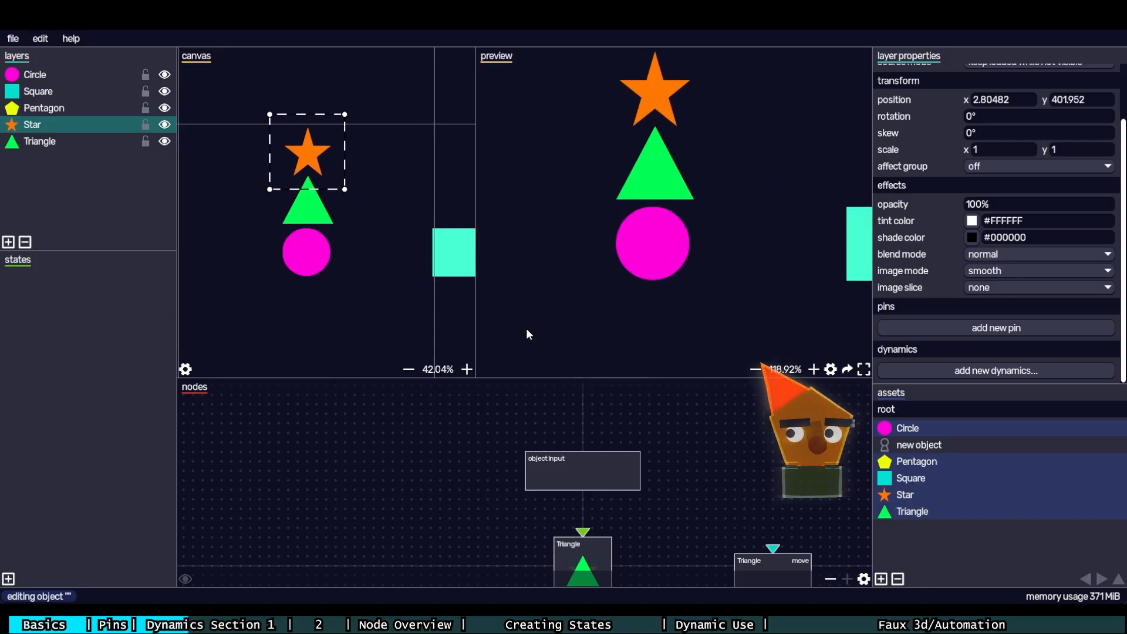
- Add a pin between the Star's lower points at about x 3, y -52, and add a second pin
click(950, 330)
scroll(261, 167, up, 5)
drag(370, 129, 371, 160)
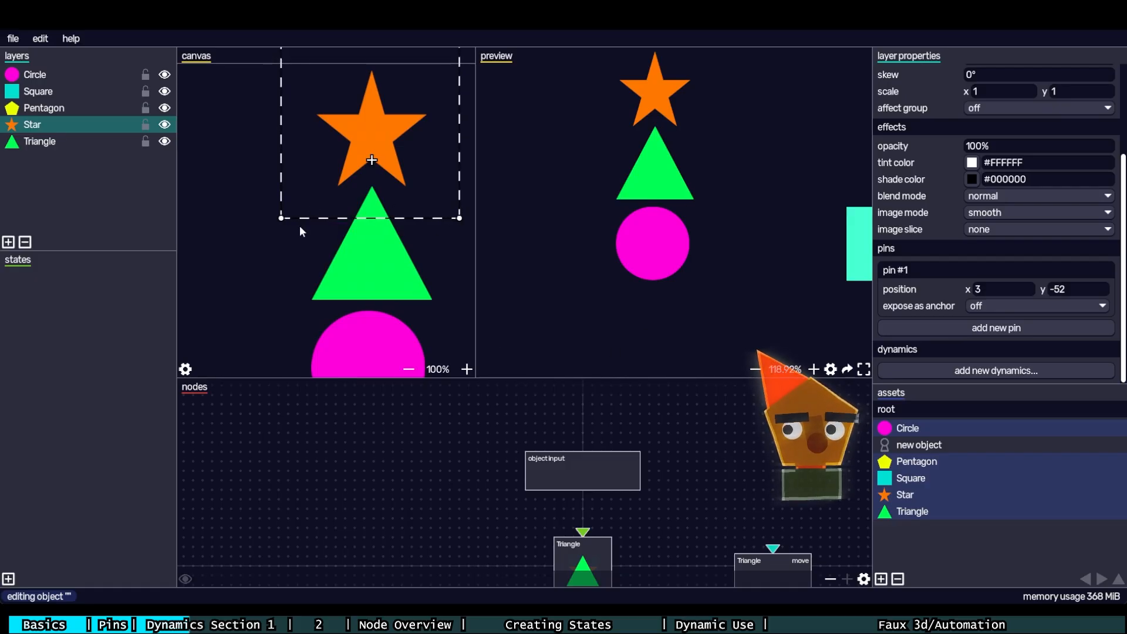
click(996, 328)
- Remove the move dynamics from the Triangle layer
scroll(293, 235, down, 3)
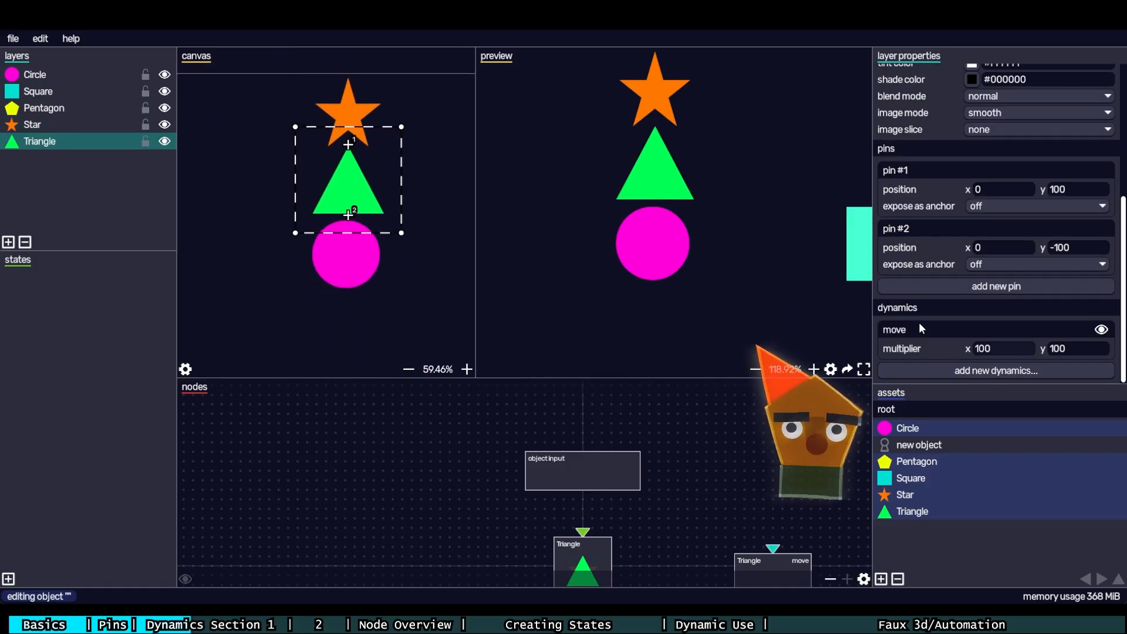
right_click(956, 329)
click(974, 320)
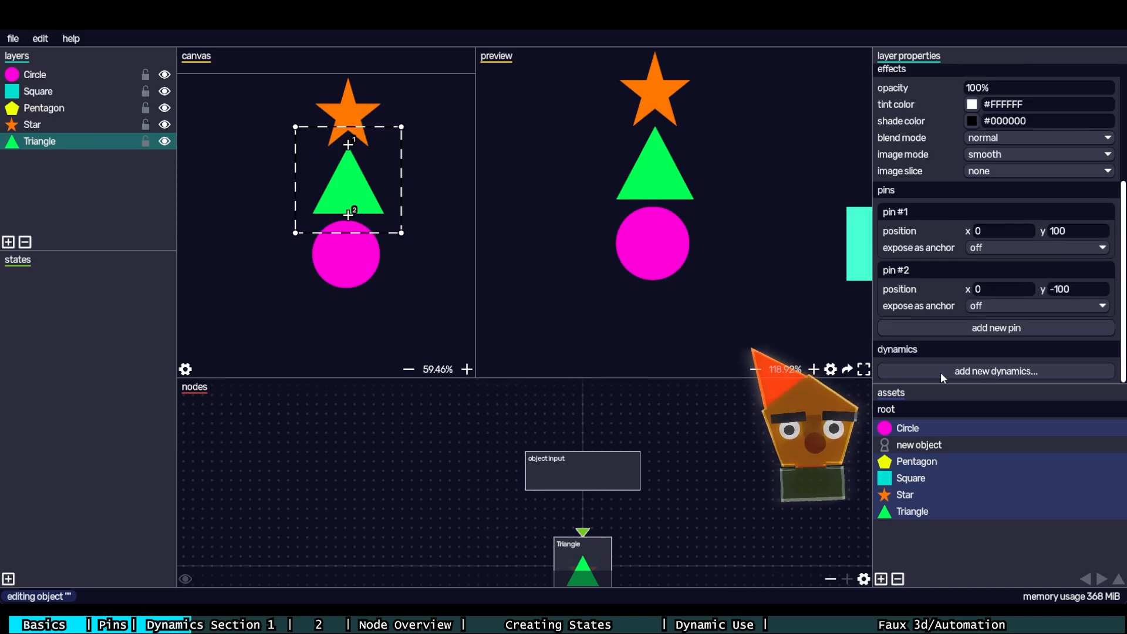
- Add double attach dynamics to the Triangle and attach its pin #1 to the Star as pivot A and layer A
click(940, 373)
scroll(946, 307, down, 4)
click(995, 248)
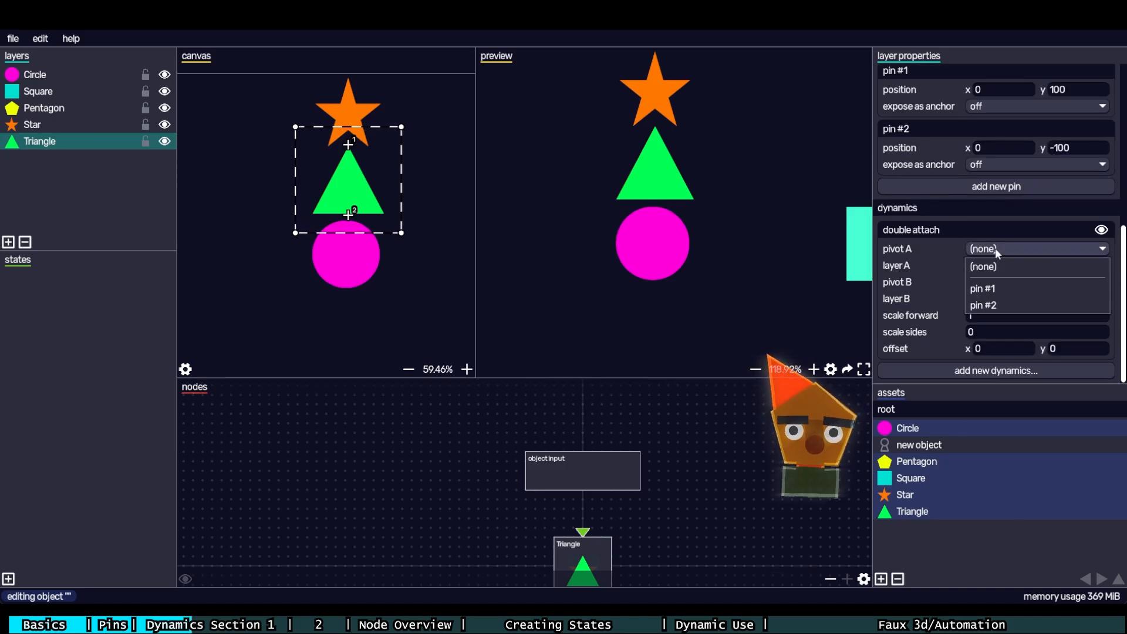
click(993, 290)
click(995, 265)
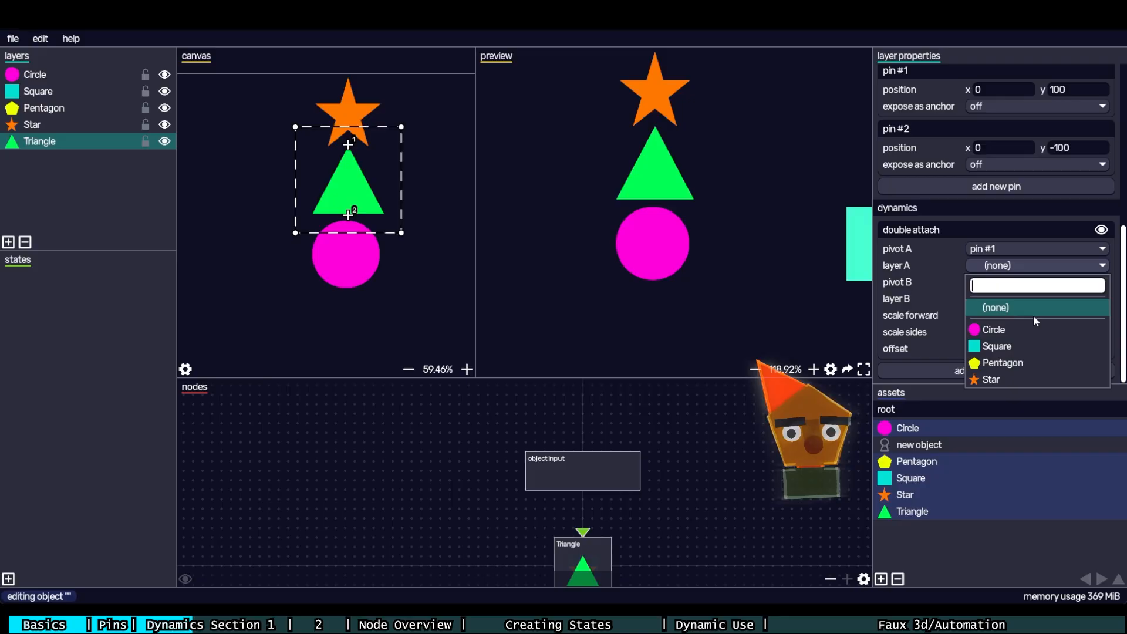
click(1011, 374)
- Complete the Triangle's double attach with pin #2 as pivot B and the Circle as layer B
click(1002, 282)
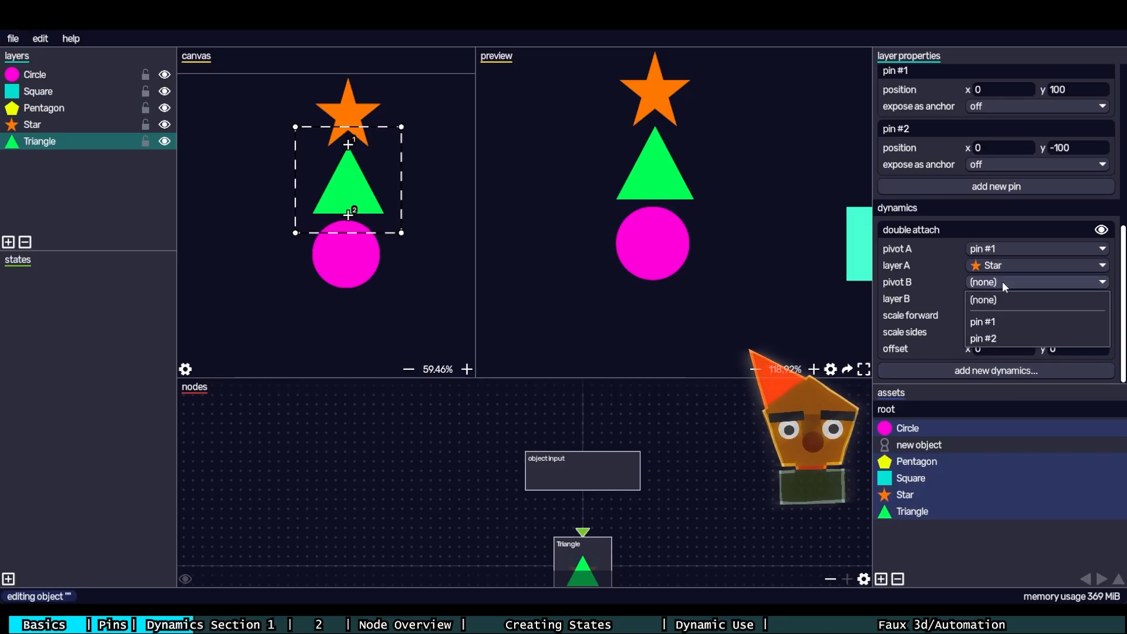
click(1002, 333)
click(1006, 299)
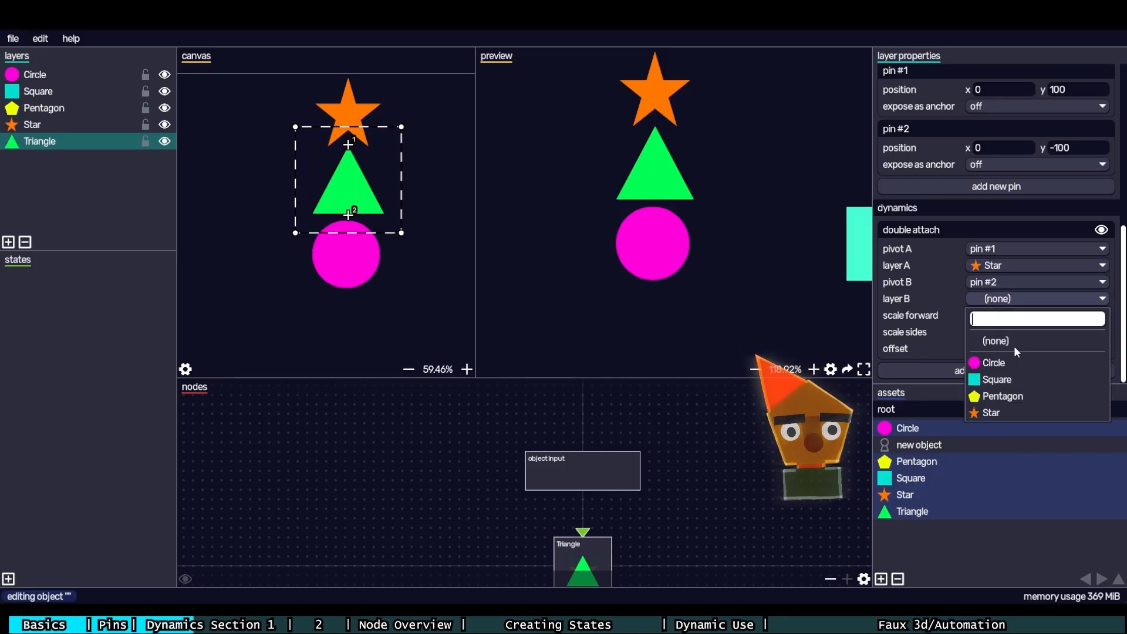
click(994, 362)
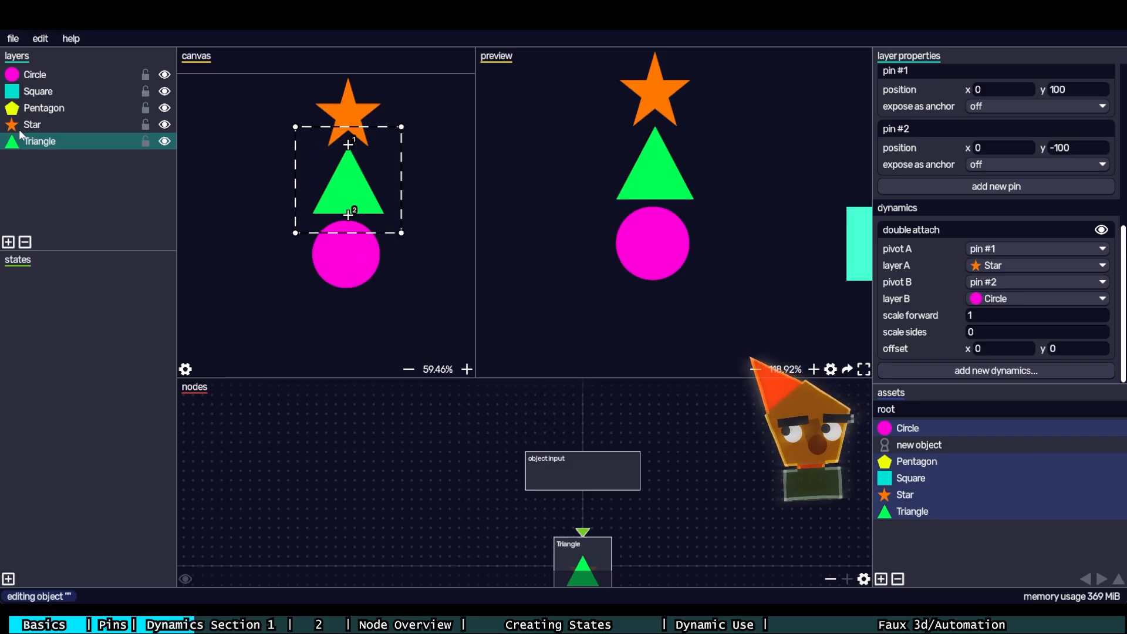
- Add scale dynamics pivoted on pin #2 and move dynamics to the Circle, and drive both from a Bouncer node
click(35, 74)
click(996, 369)
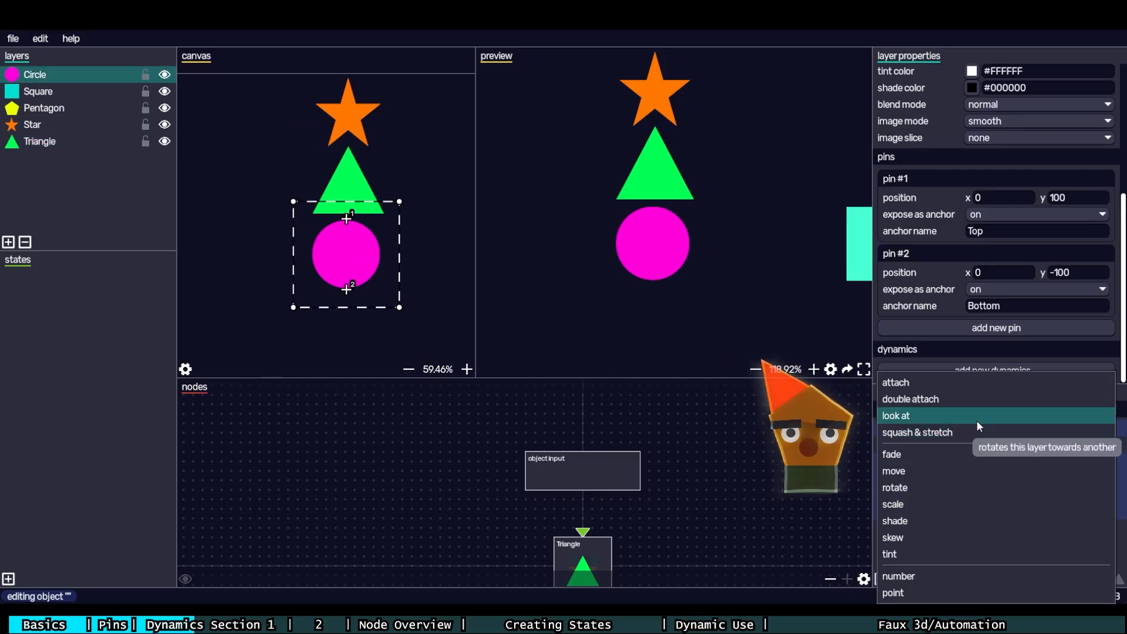
click(977, 506)
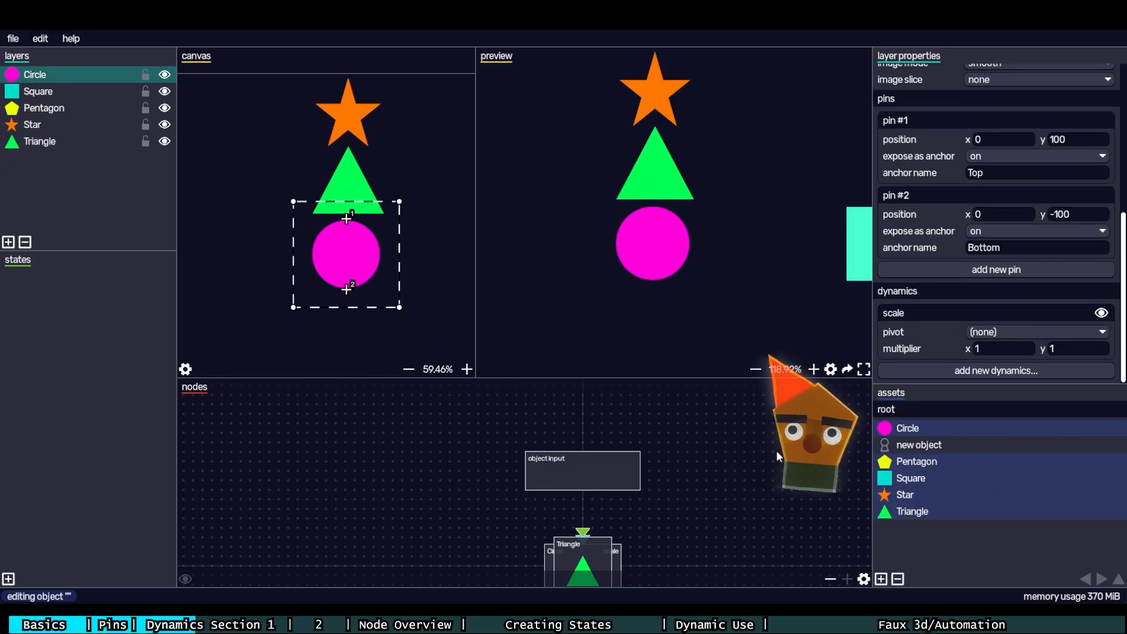
drag(677, 530, 576, 456)
drag(484, 495, 338, 484)
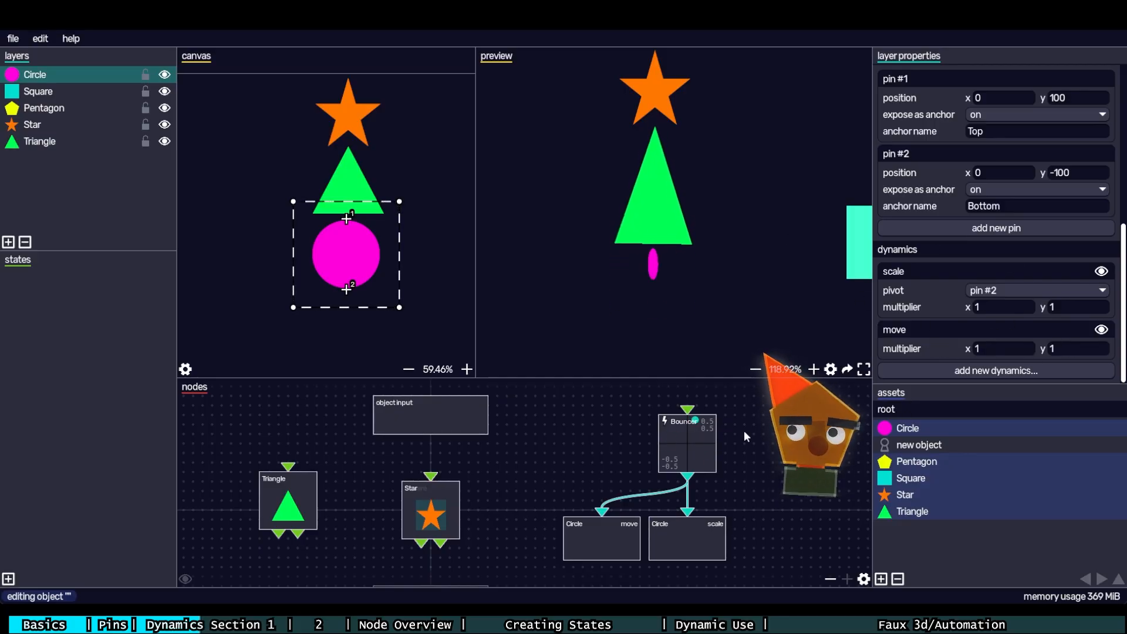
- Add move dynamics to the Star and connect the Bouncer node to it
drag(745, 436, 699, 459)
click(71, 124)
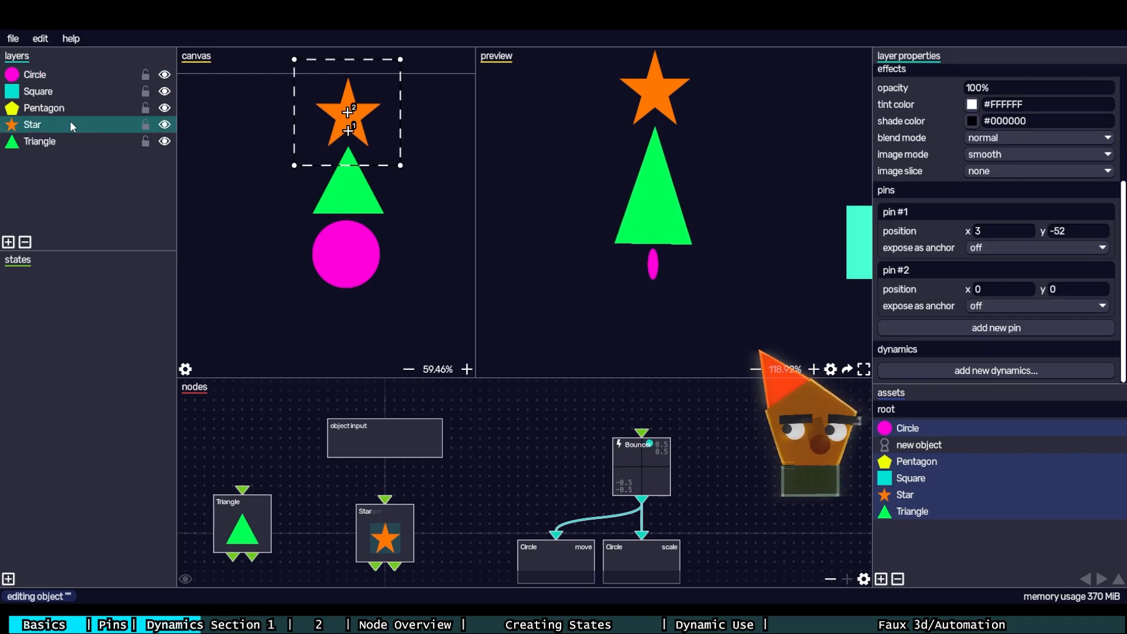
click(921, 367)
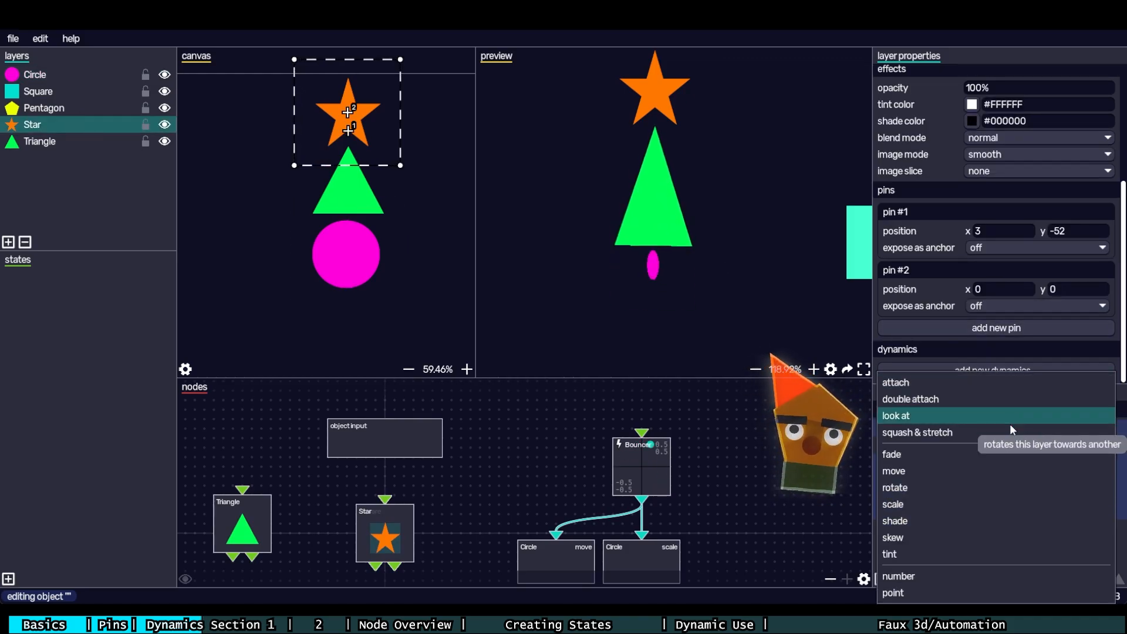
click(904, 470)
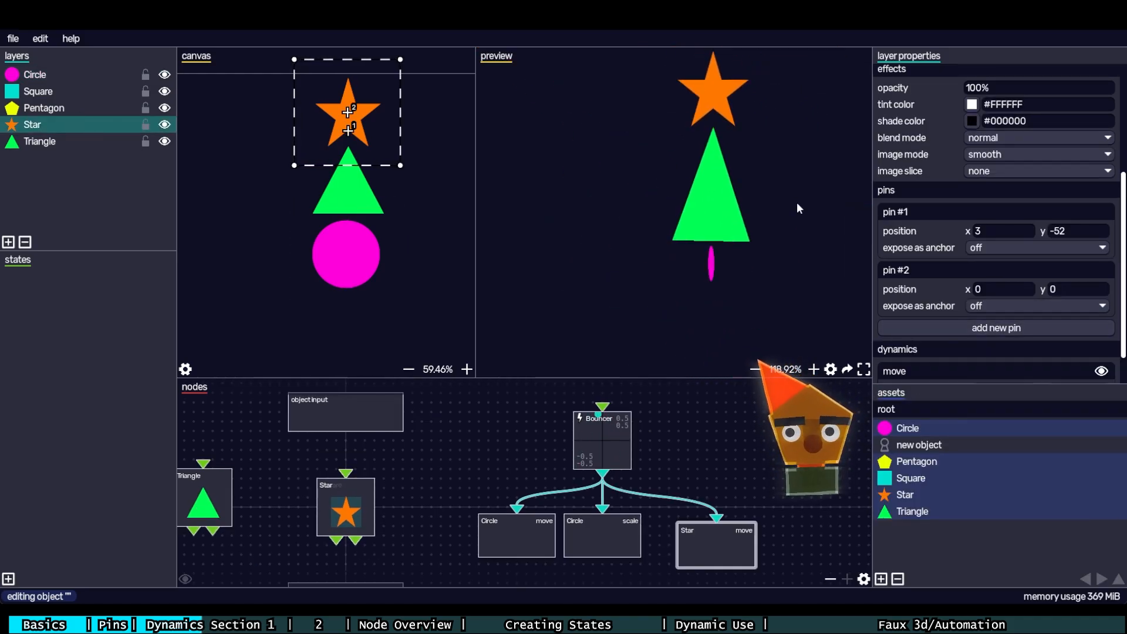
- Set the Star's move multiplier to x 100, y 100
scroll(929, 277, down, 1)
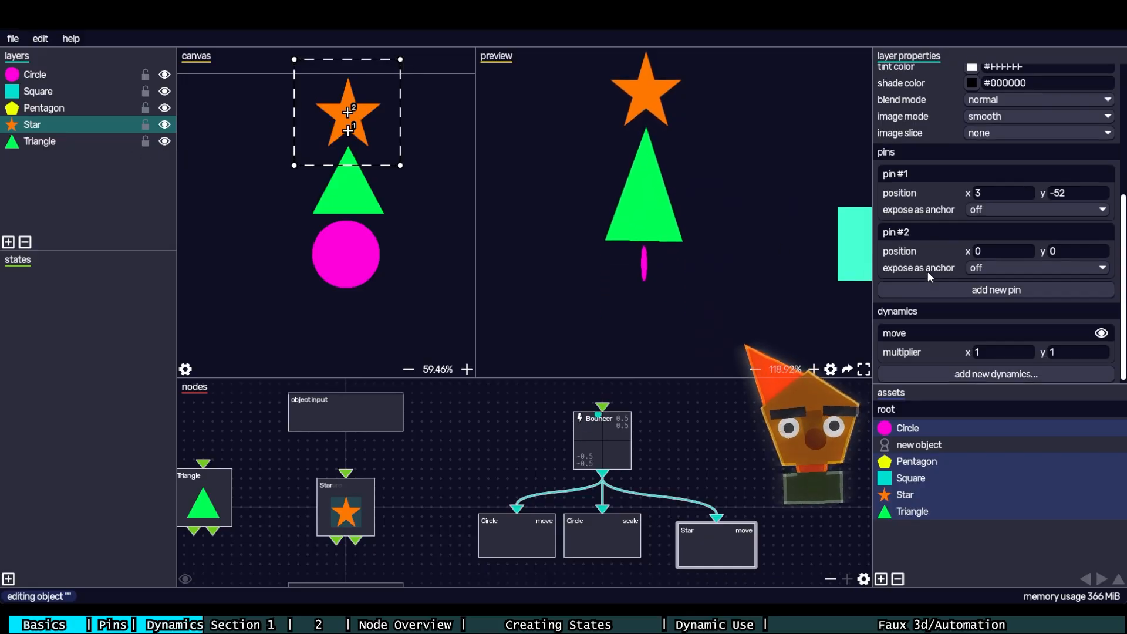
click(1001, 349)
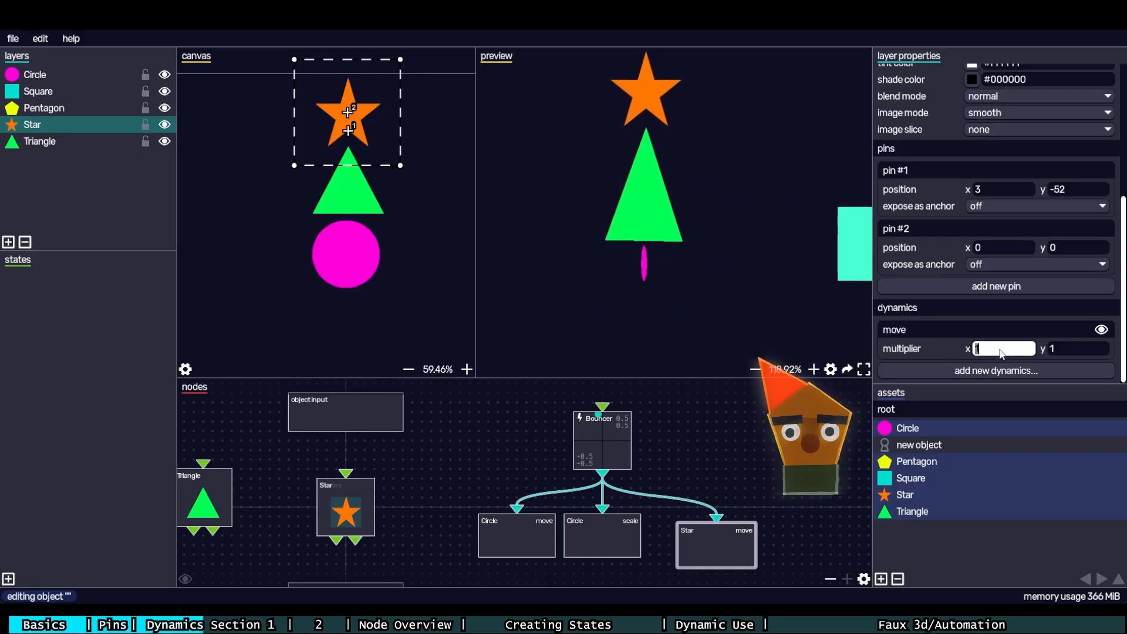
text(100)
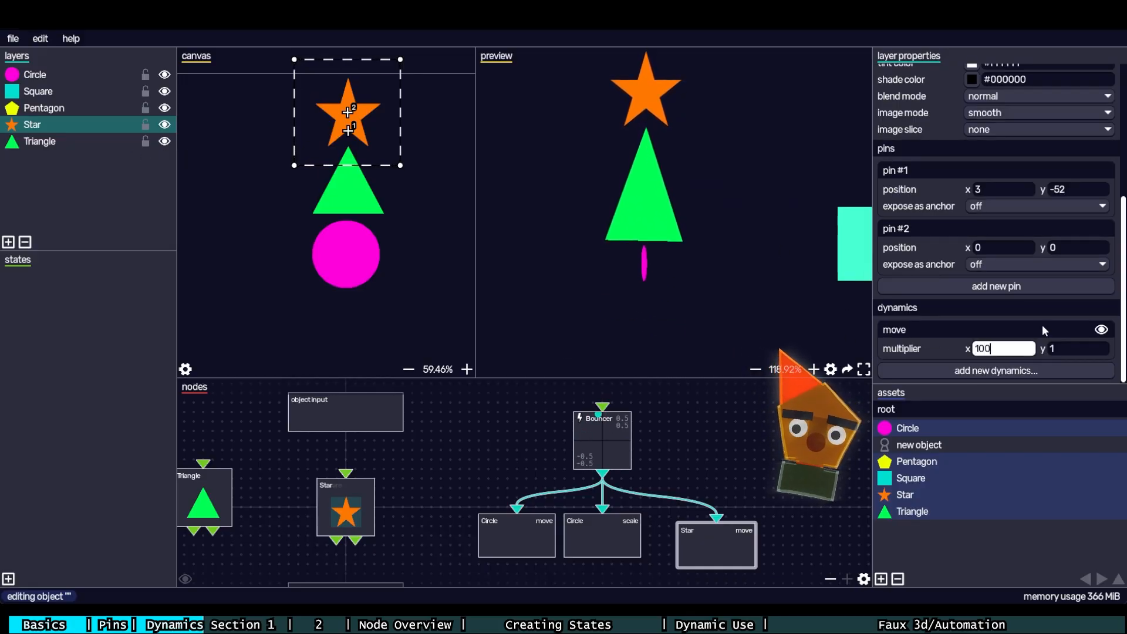
key(Tab)
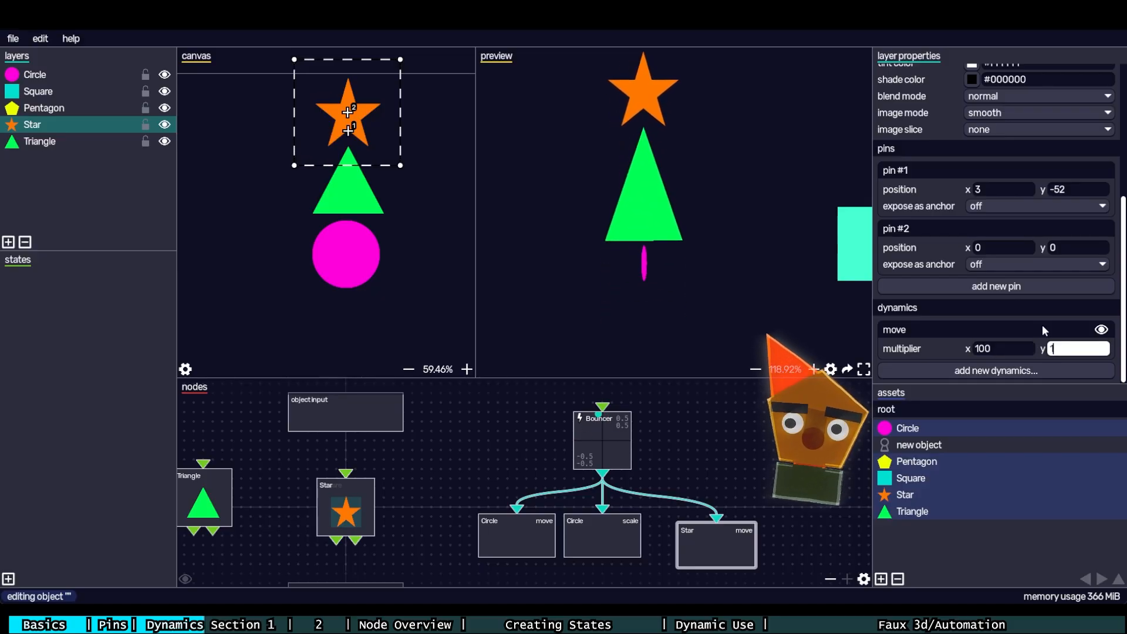
text(100)
key(Return)
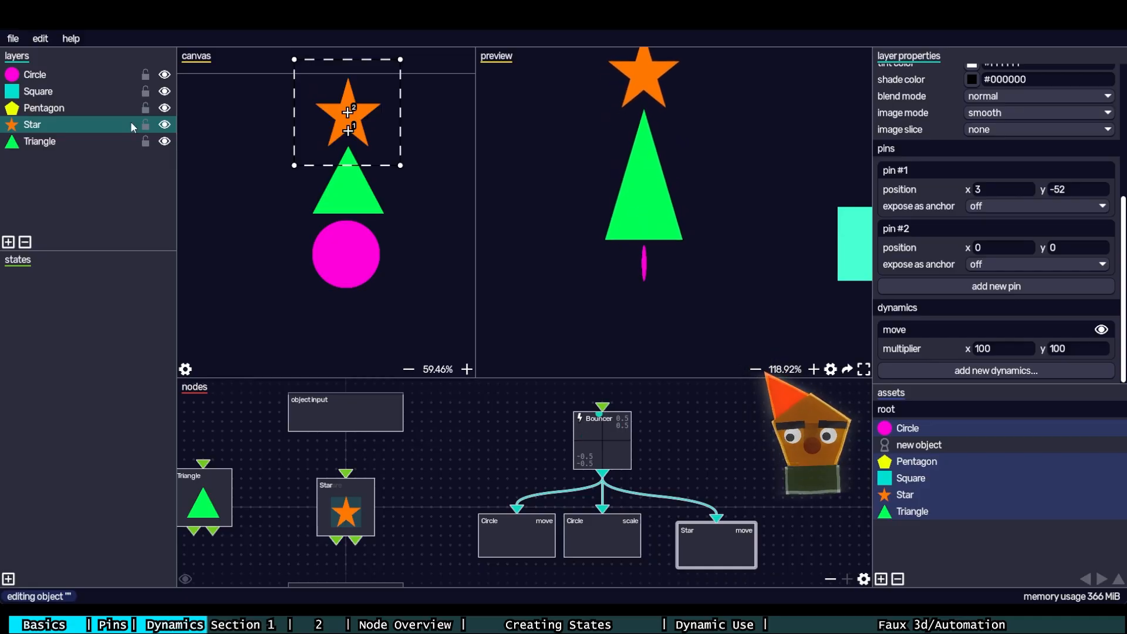
- Set the Triangle's double attach scale forward to 0 and its offset to x 10, y 3
click(139, 75)
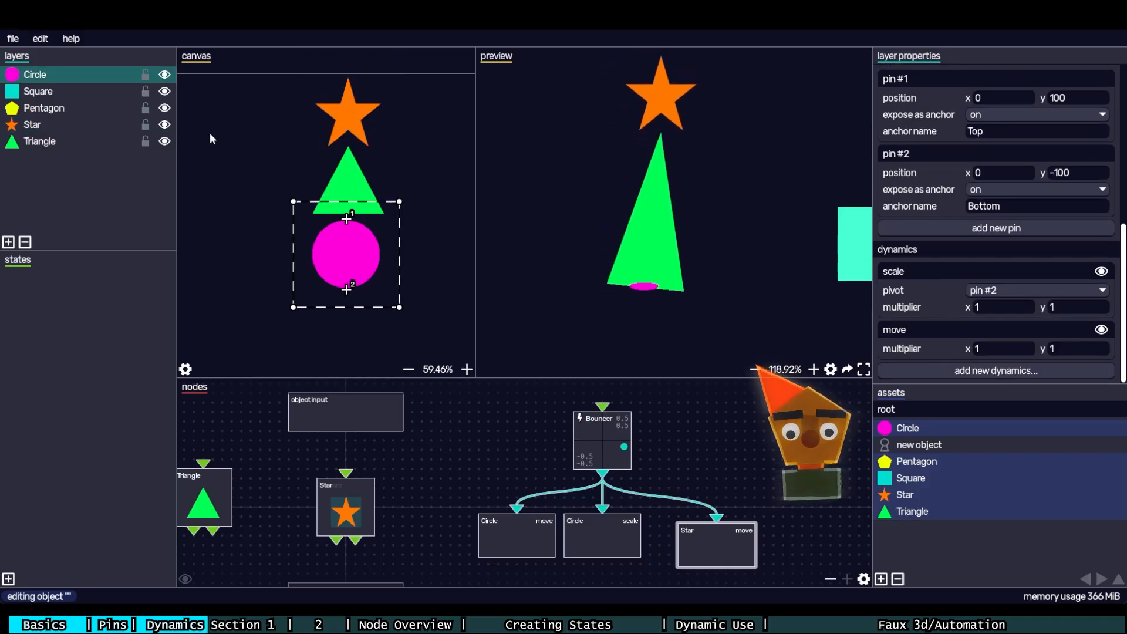
click(139, 141)
scroll(933, 319, down, 1)
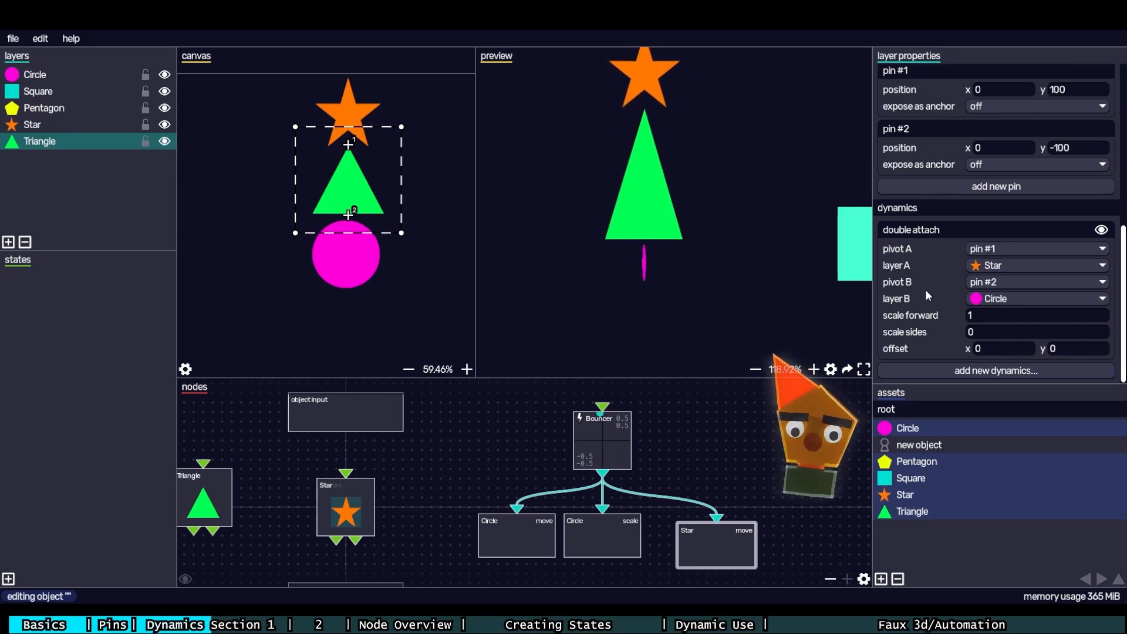
click(922, 321)
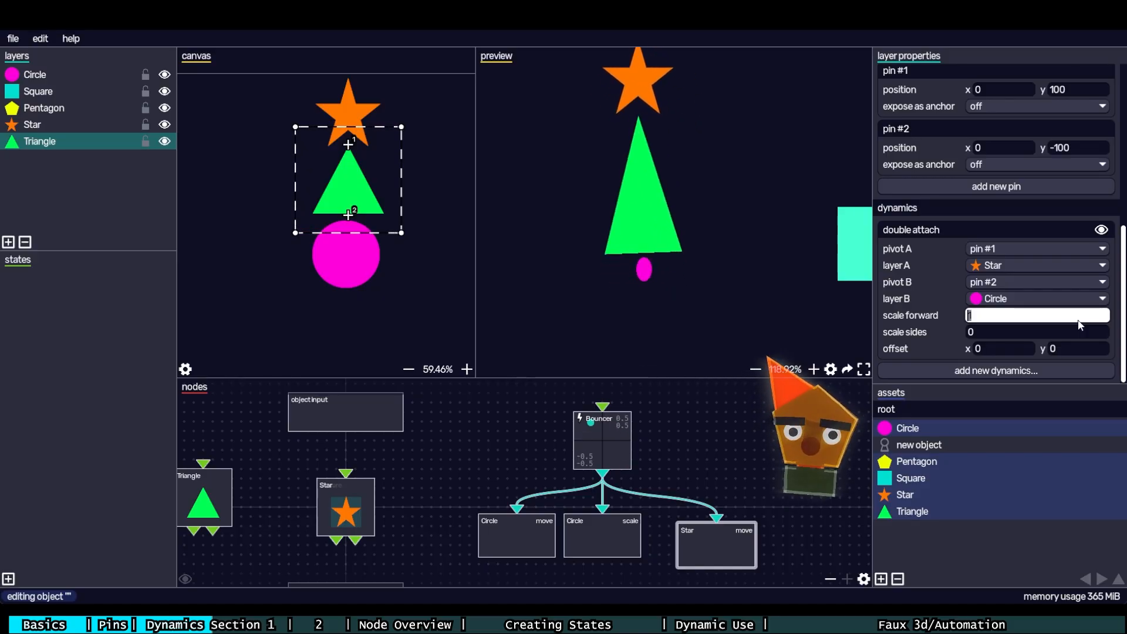
text(0)
key(Return)
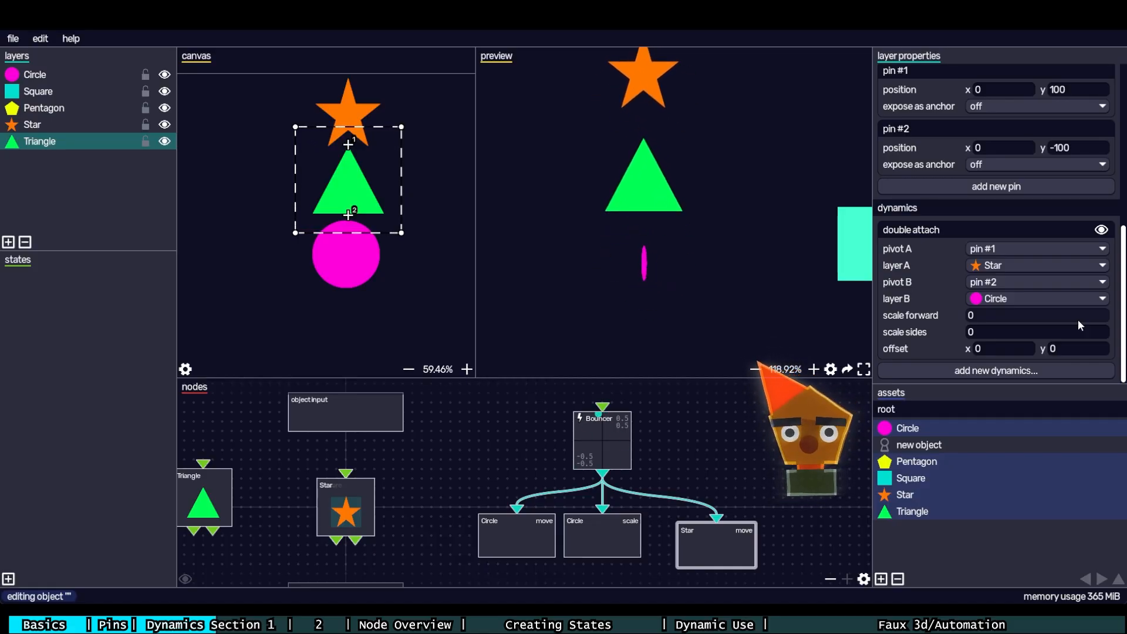
drag(991, 349, 941, 347)
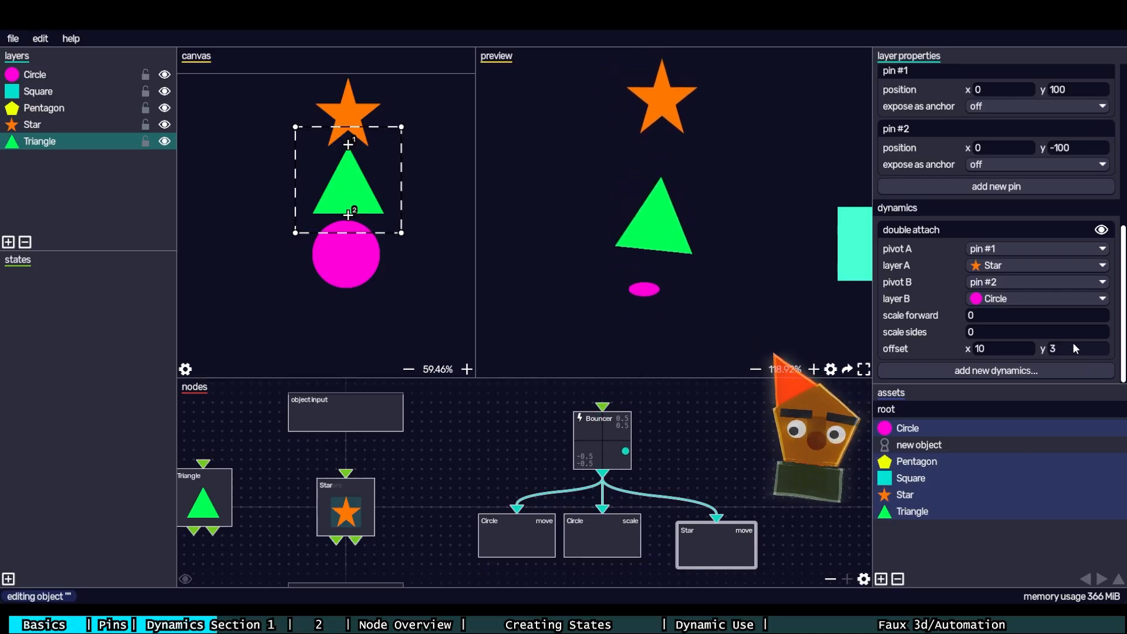
- Try a scale sides value of 0.5 on the Triangle's double attach and reset it to 0
click(1056, 333)
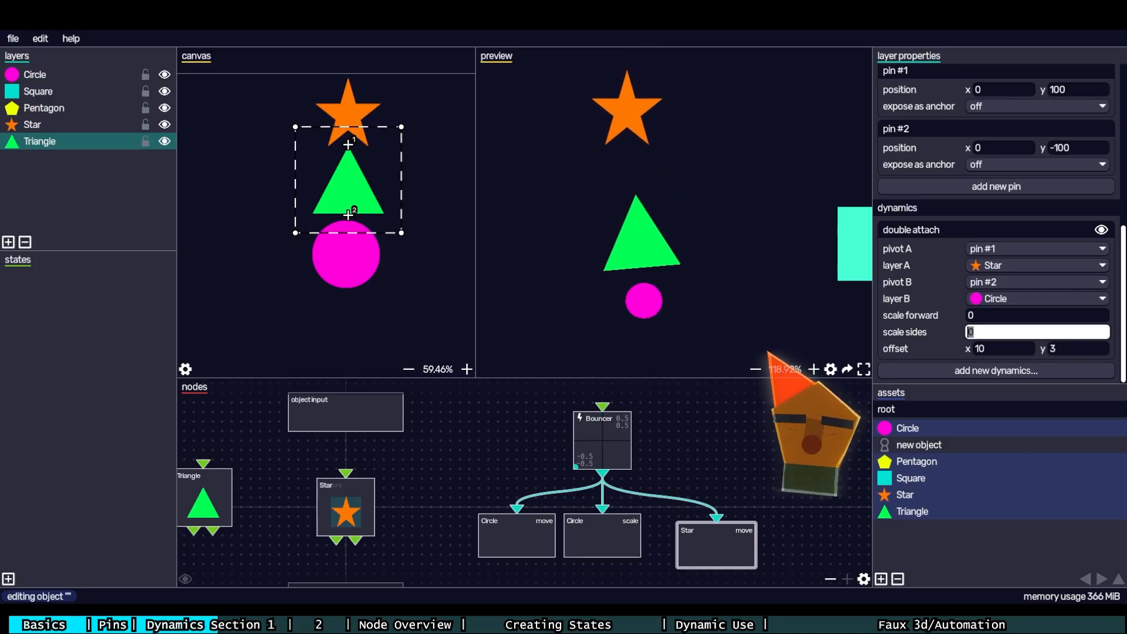
text(0.5)
key(Return)
click(1062, 333)
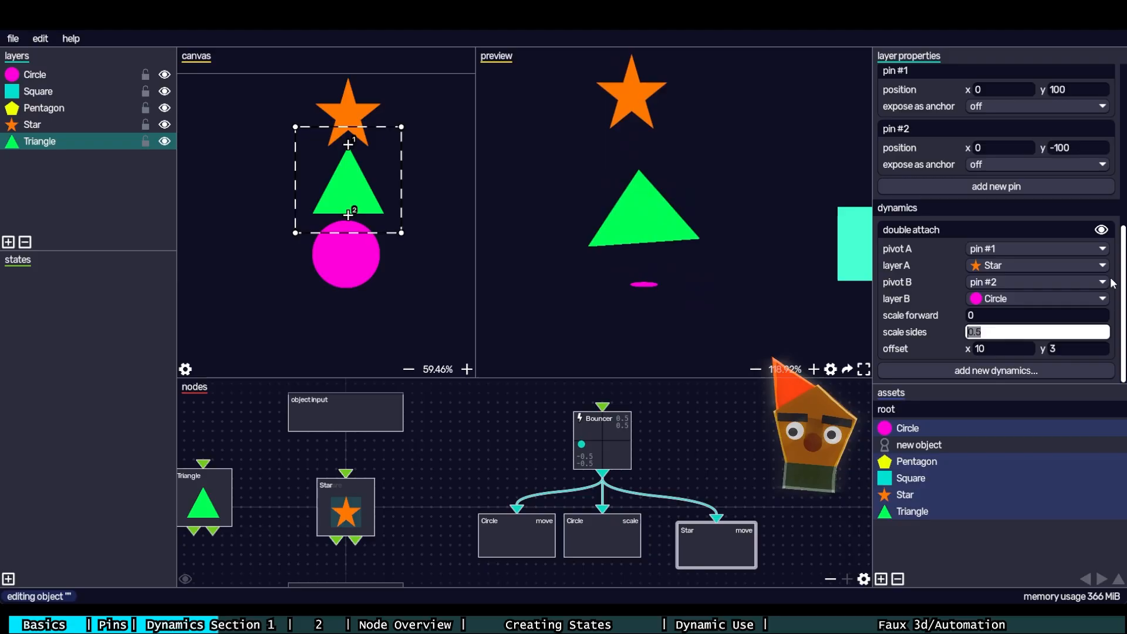
text(0)
key(Return)
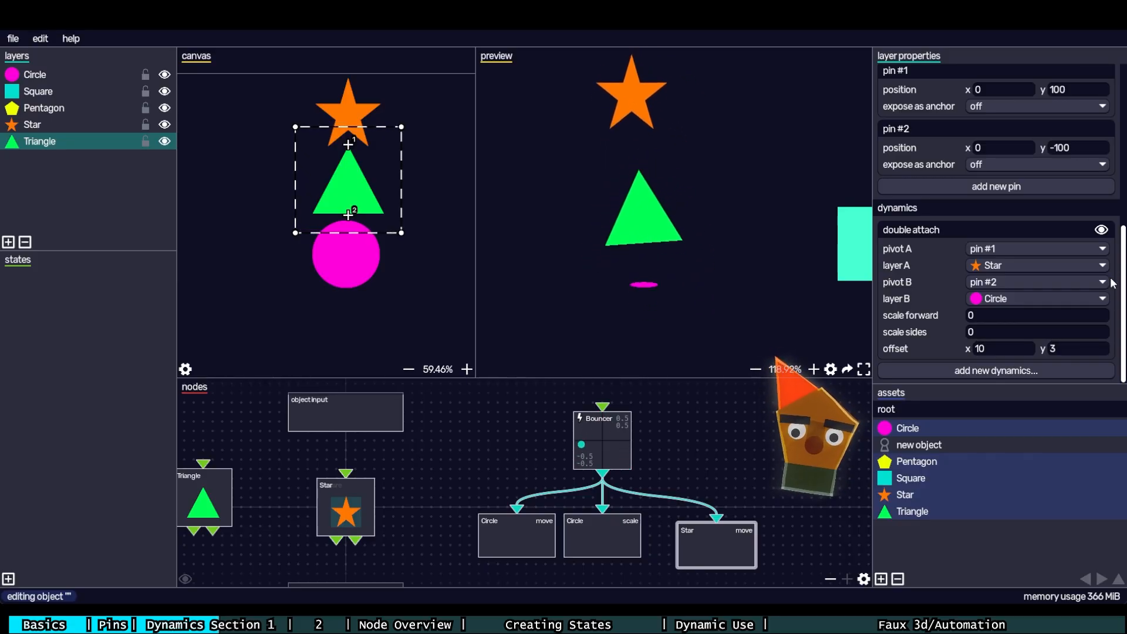
- Set the scale forward of the Triangle's double attach to 0.5
click(998, 317)
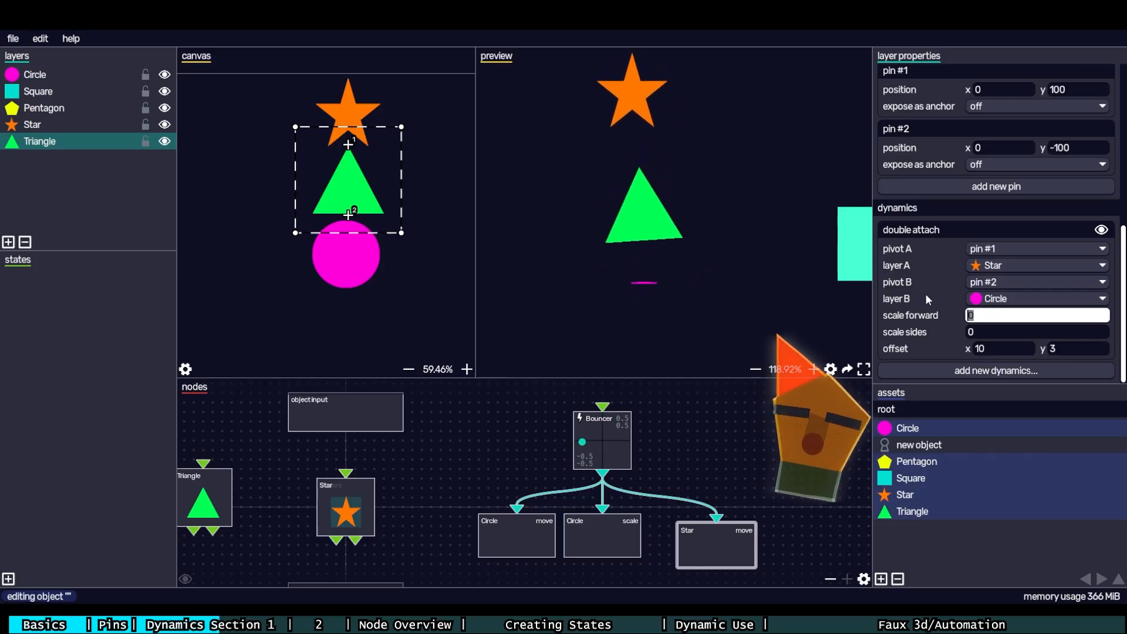
text(0.5)
key(Return)
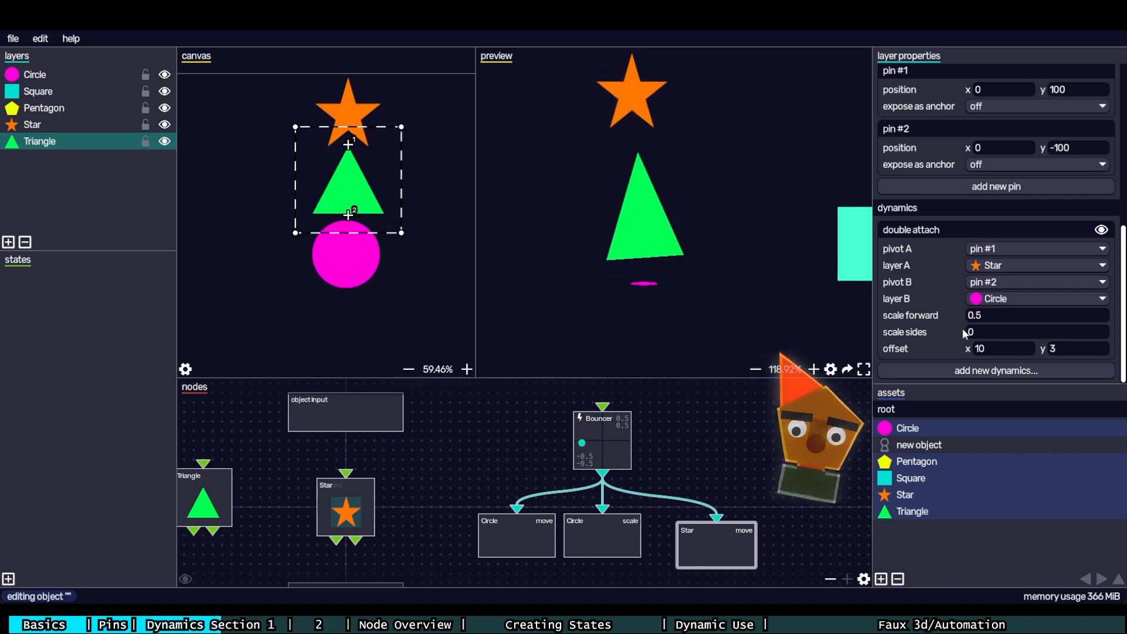
- Remove the Triangle's double attach dynamics and the Bouncer node
right_click(961, 231)
click(986, 223)
click(508, 529)
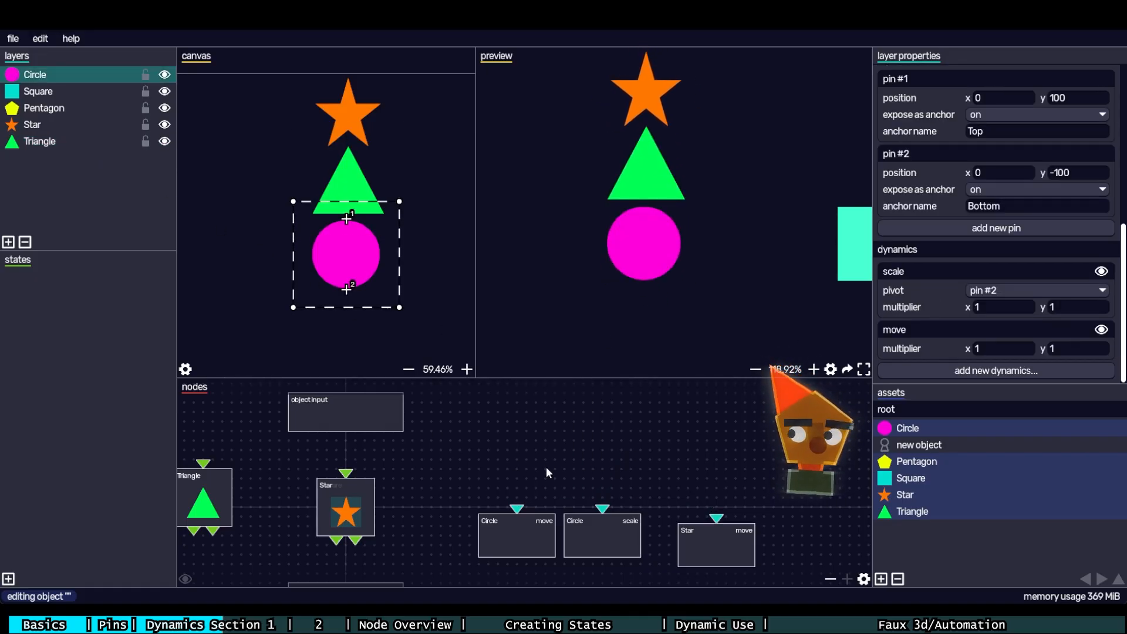
- Line up the Star move node directly beside the Circle scale node in the node graph
drag(737, 452, 547, 540)
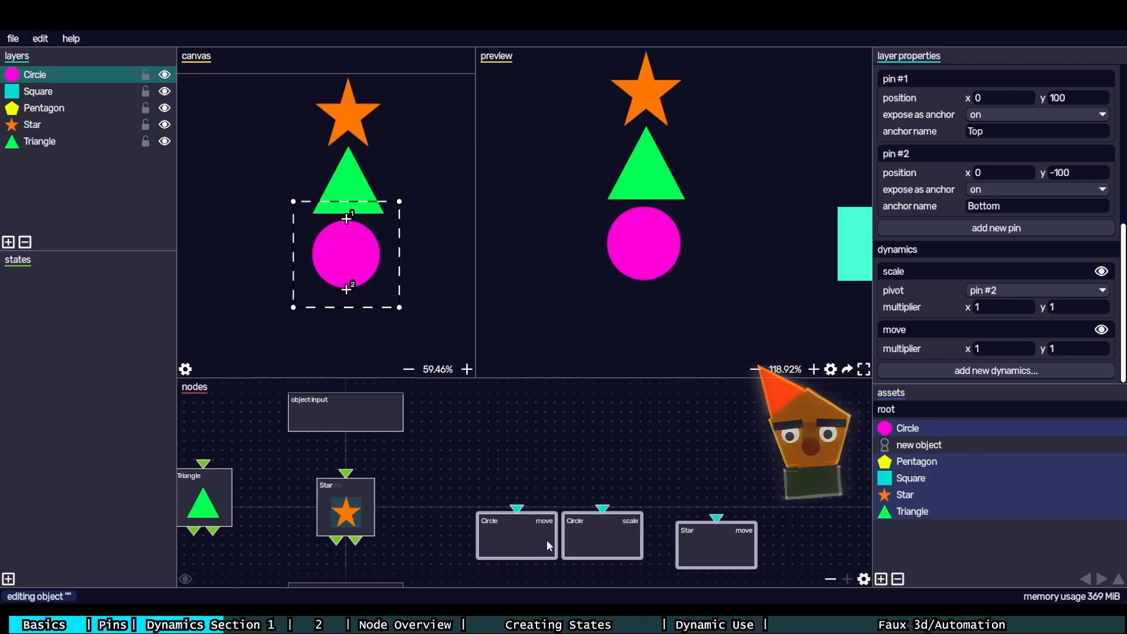
click(514, 536)
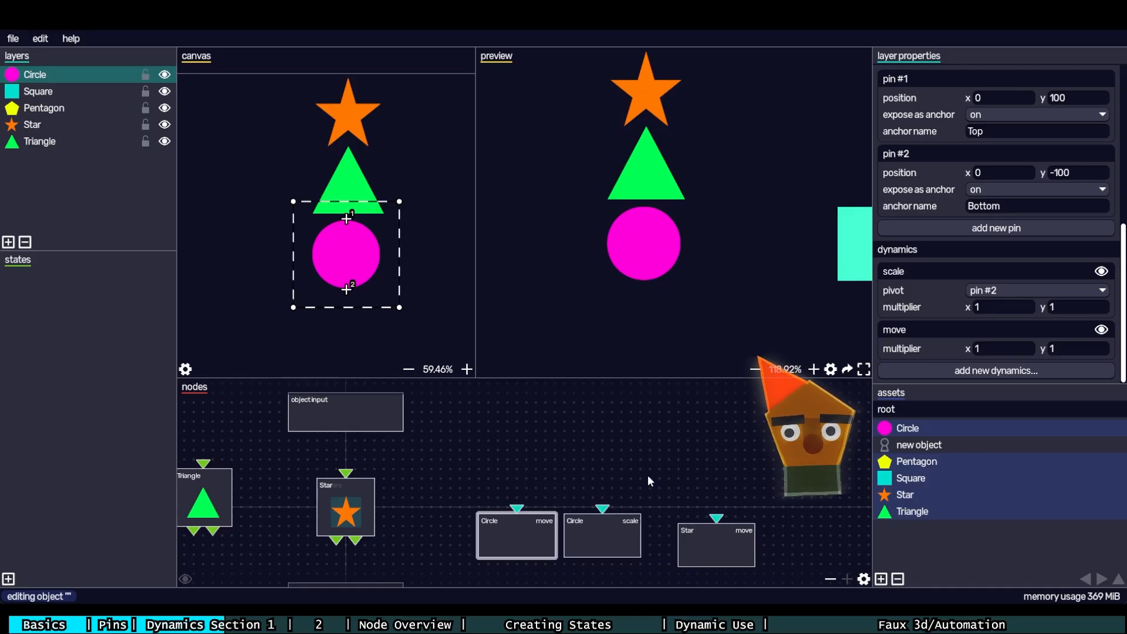
mouse_move(527, 537)
mouse_down()
mouse_move(517, 537)
mouse_move(535, 538)
mouse_up()
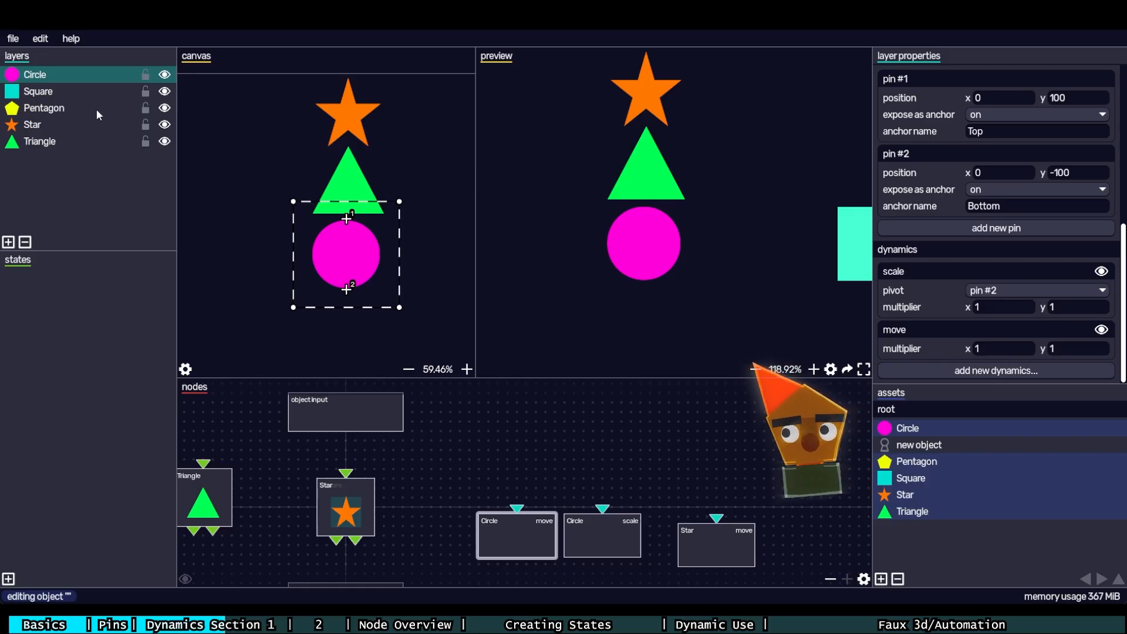
drag(706, 552, 677, 541)
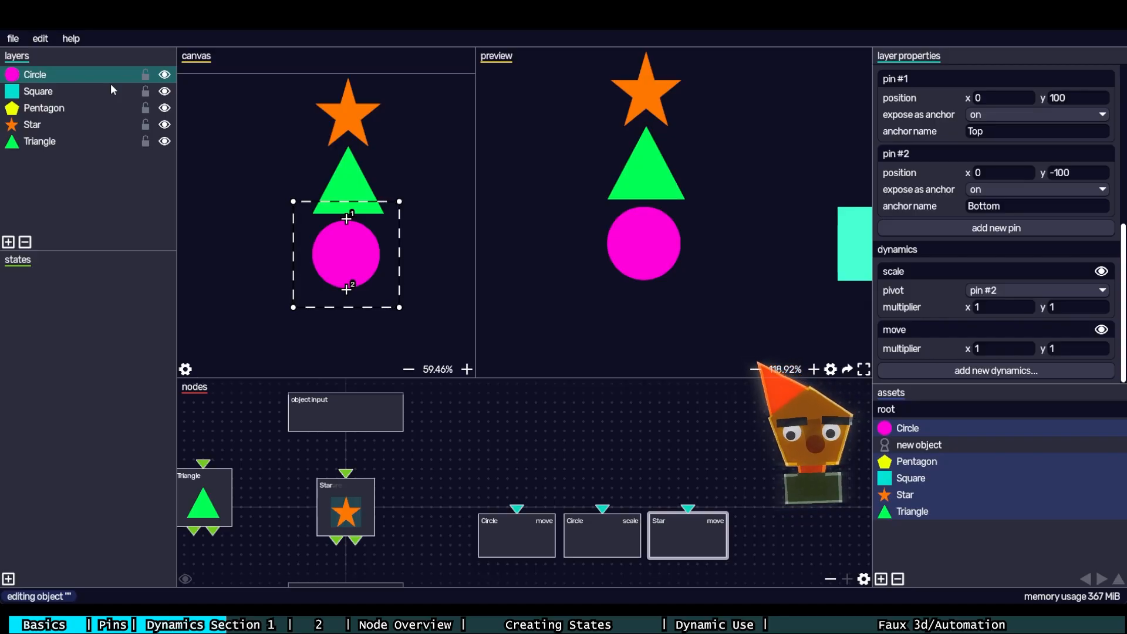
- Delete the move and scale dynamics from the Circle and the move dynamics from the Star
right_click(928, 330)
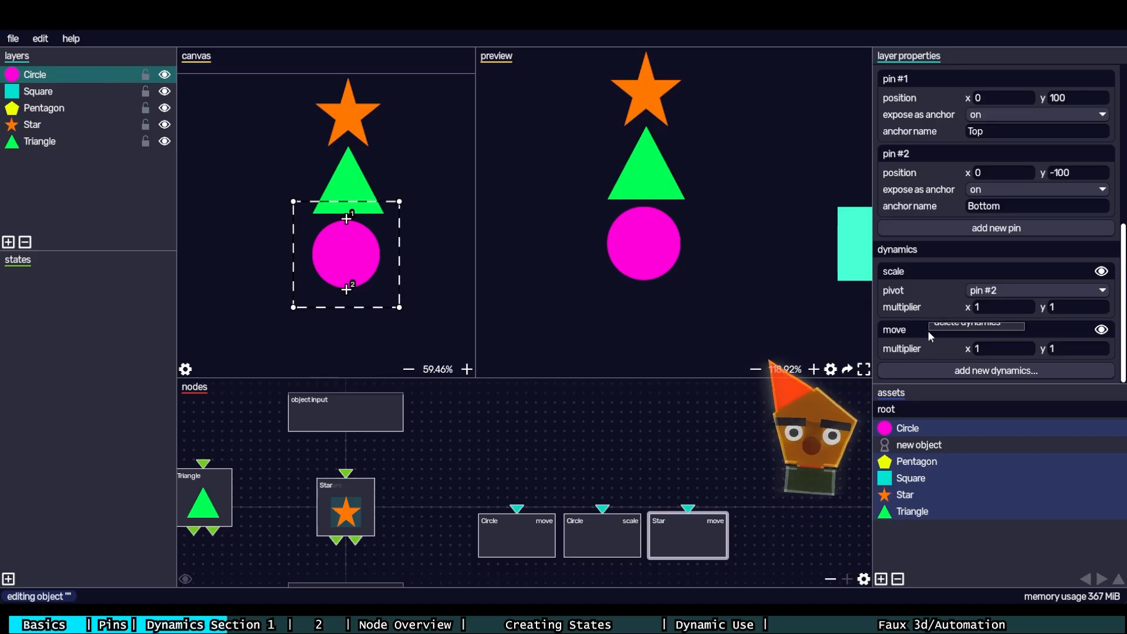
click(960, 327)
right_click(942, 309)
click(958, 302)
click(74, 124)
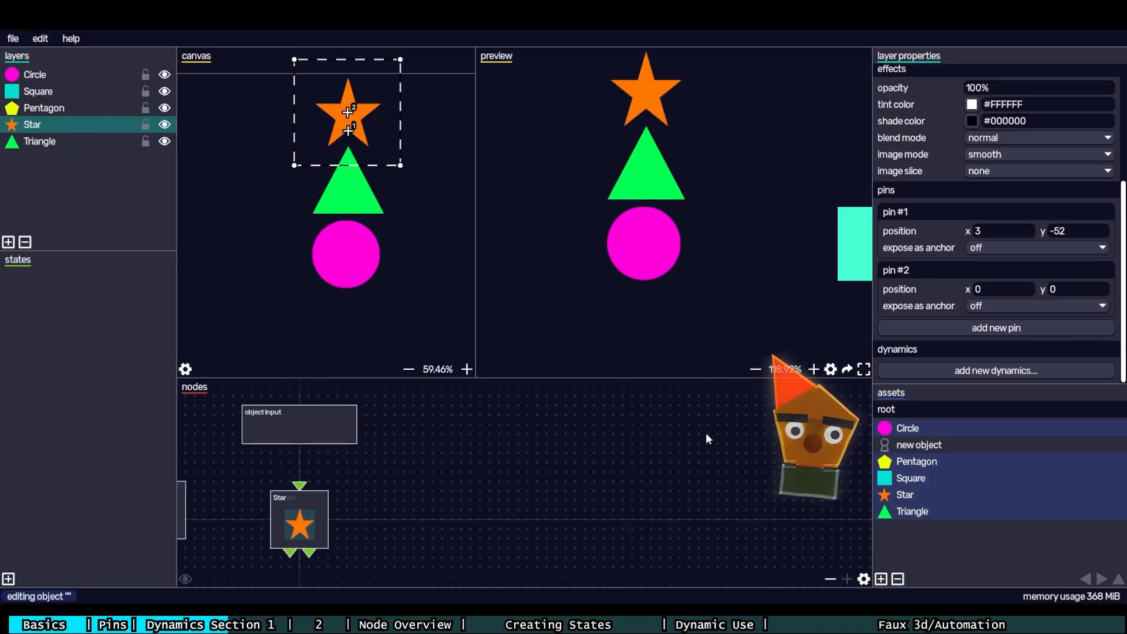
- Add a third pin to the Star layer
drag(706, 438, 738, 436)
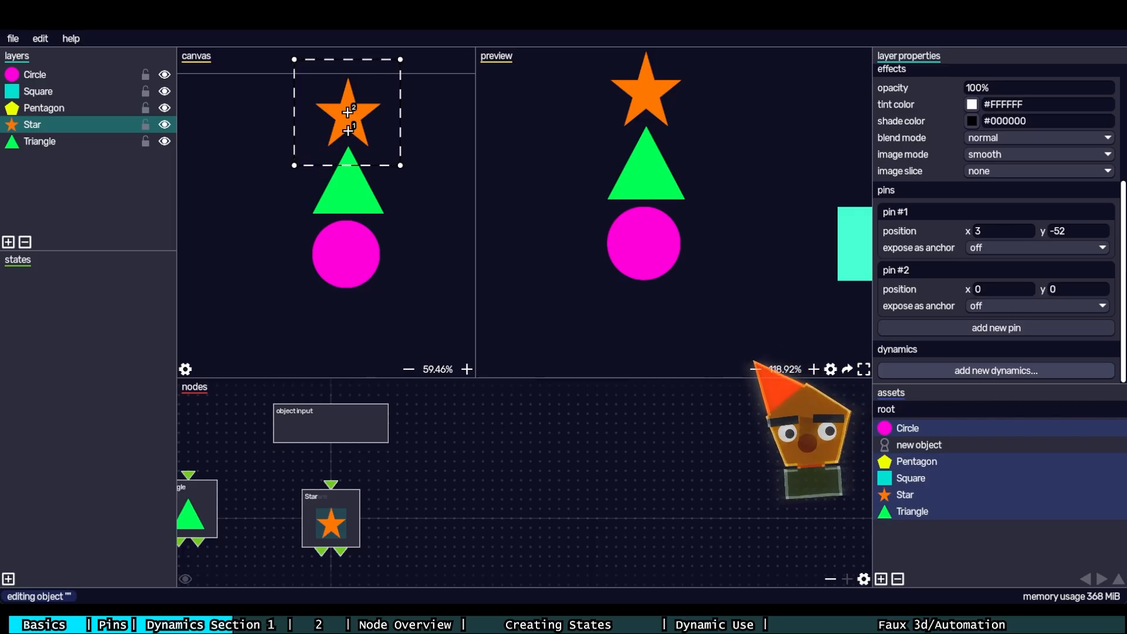
click(951, 371)
click(910, 333)
click(911, 333)
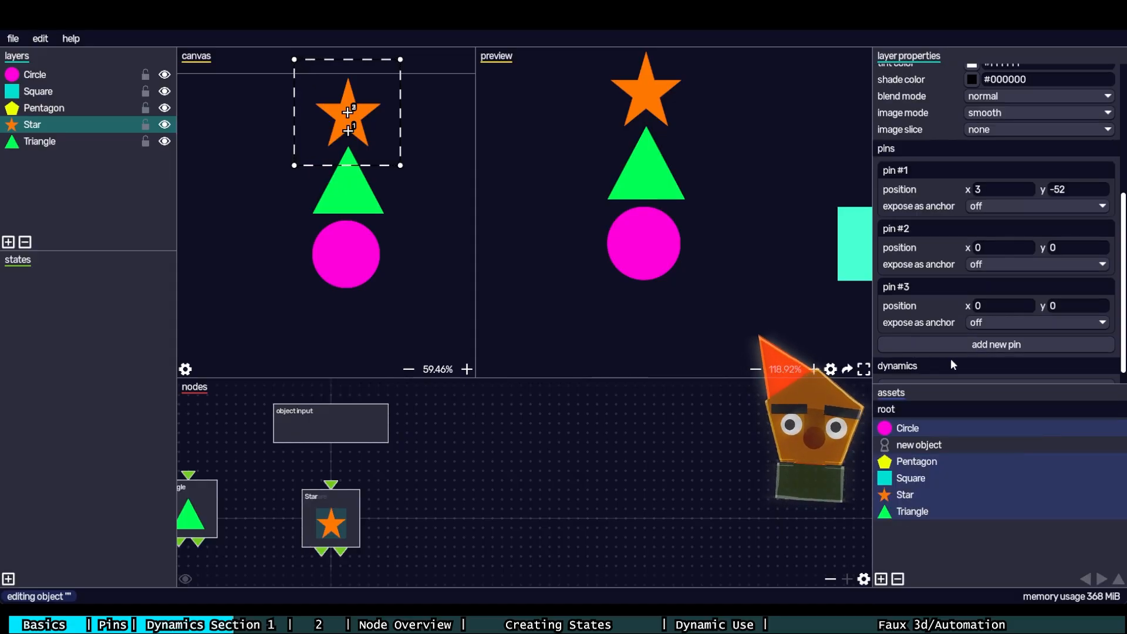
- Undo the addition of the Star's third pin and add a new empty layer above the Circle
key(ctrl+z)
click(81, 210)
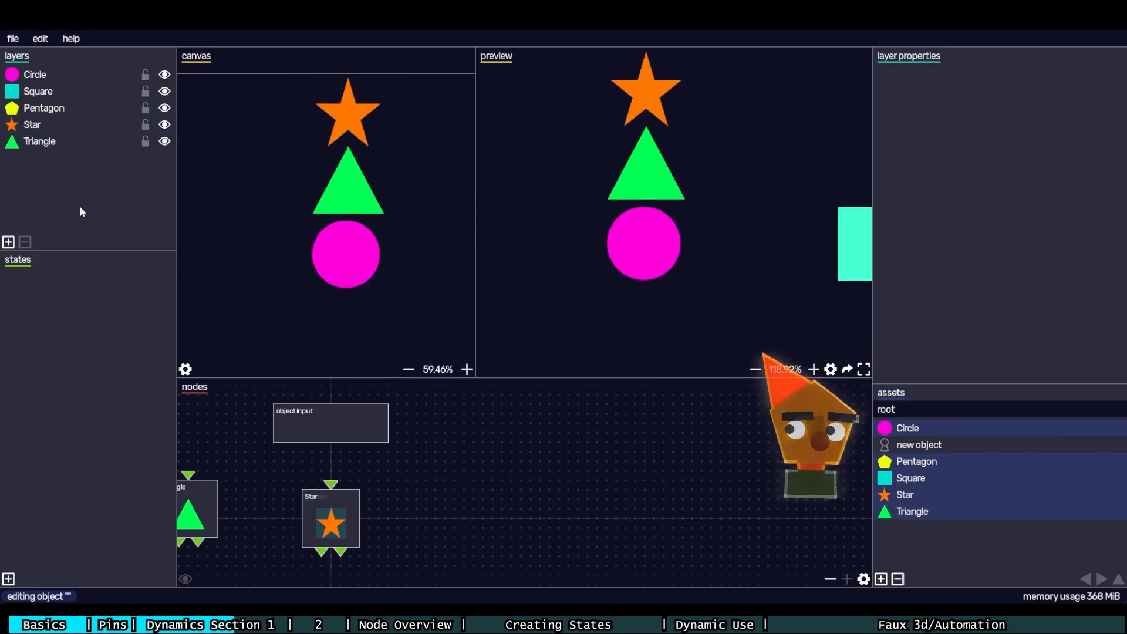
click(8, 243)
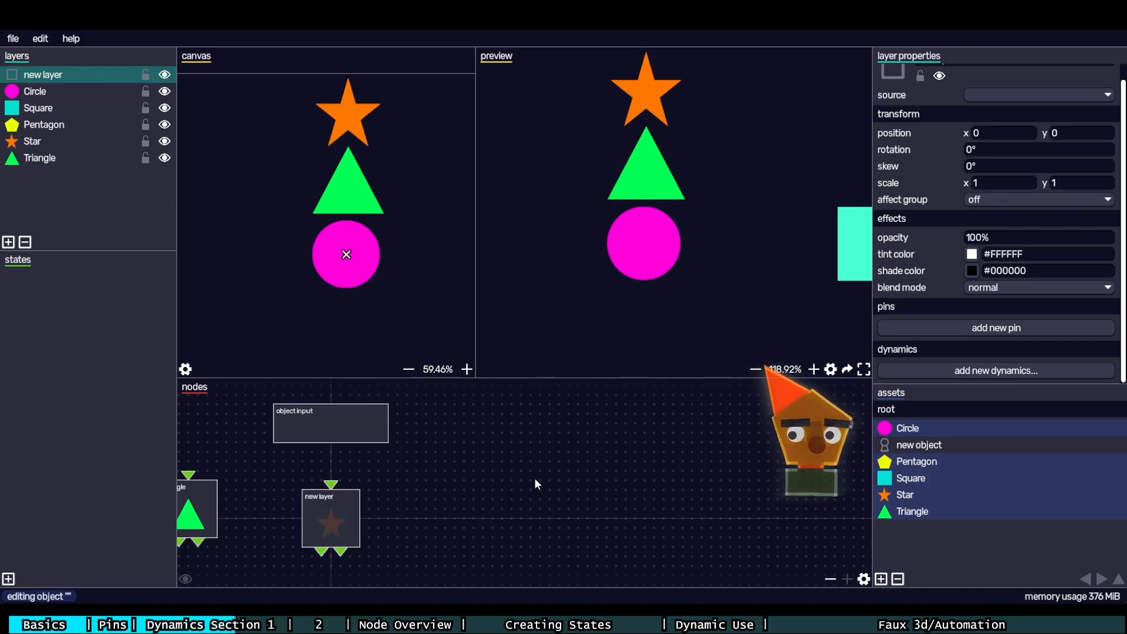
drag(534, 477, 549, 452)
click(878, 532)
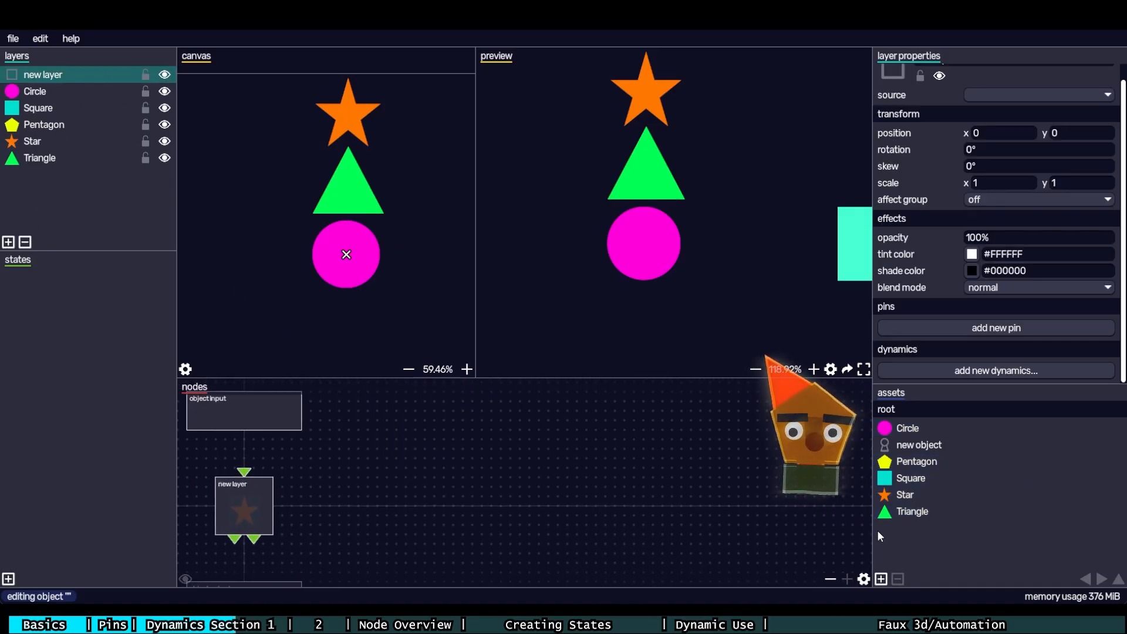
right_click(634, 497)
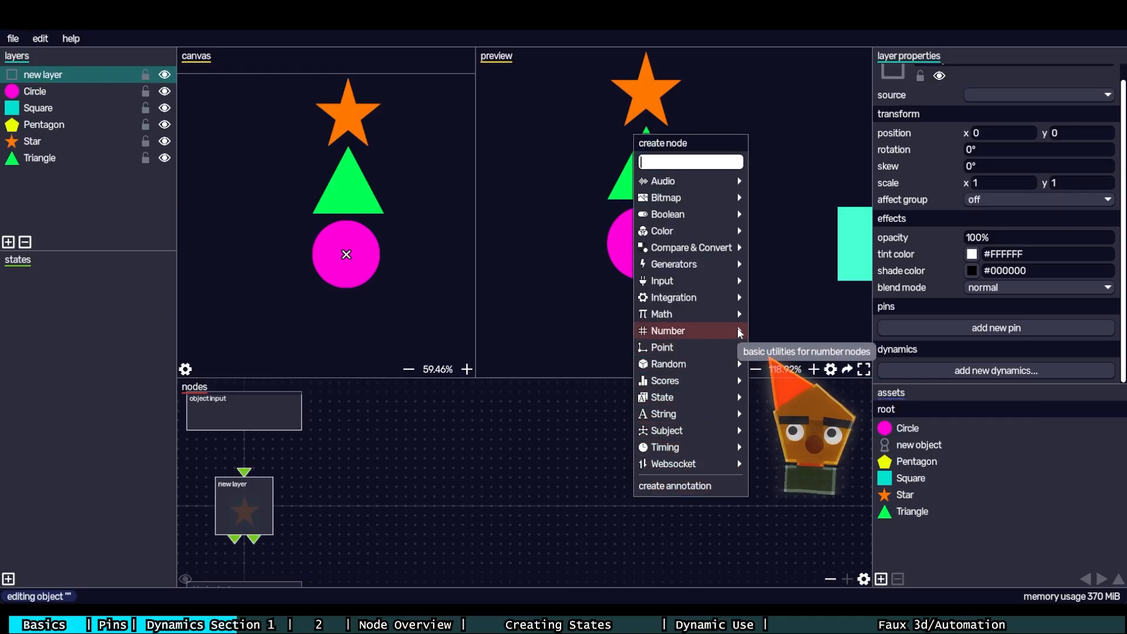
mouse_move(739, 282)
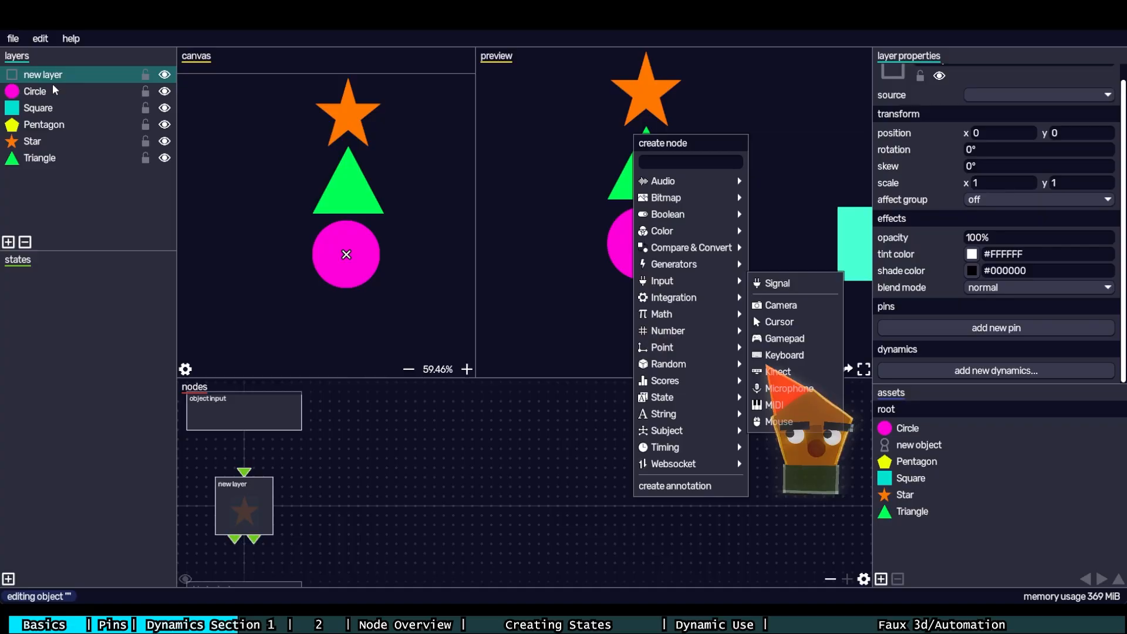
key(Escape)
- Add one pin and a move dynamics to the new empty layer
click(946, 328)
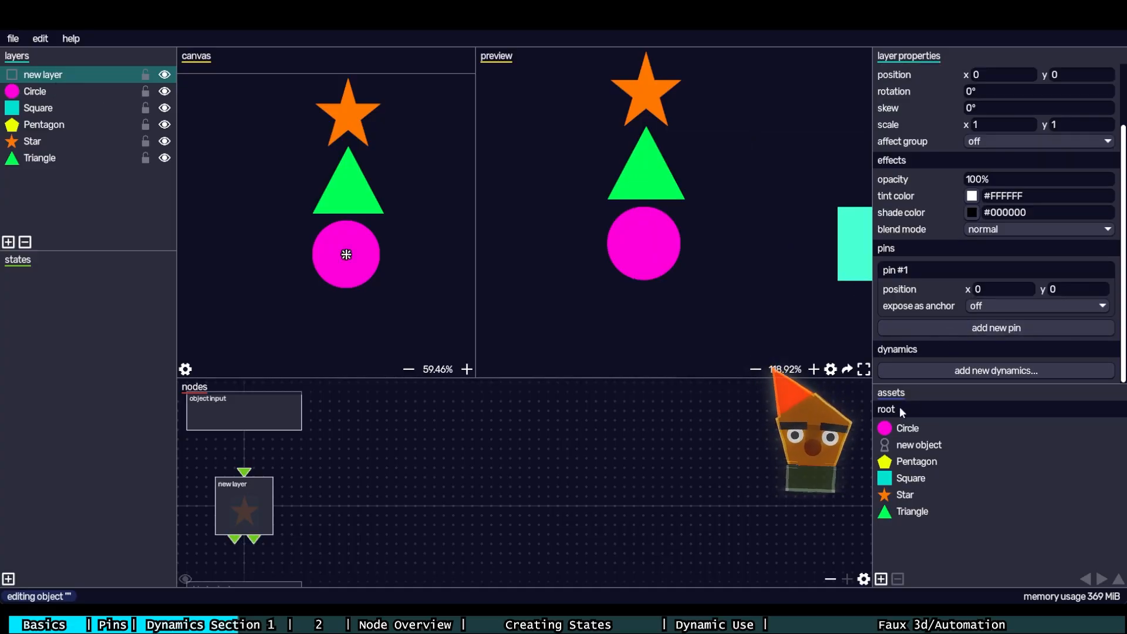
click(1008, 371)
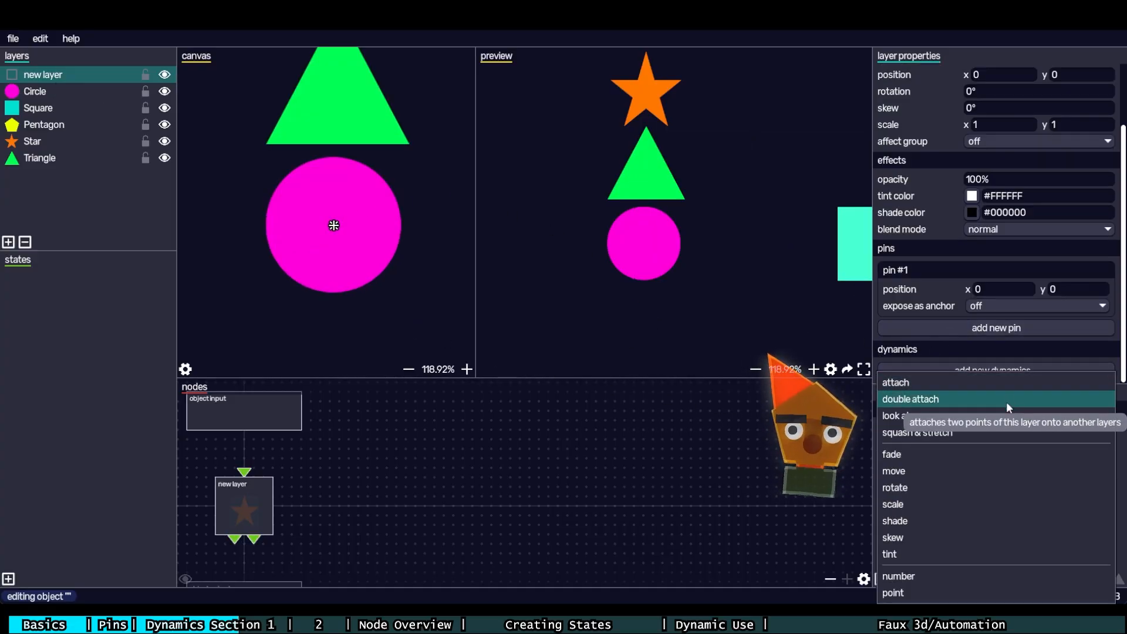
click(1016, 475)
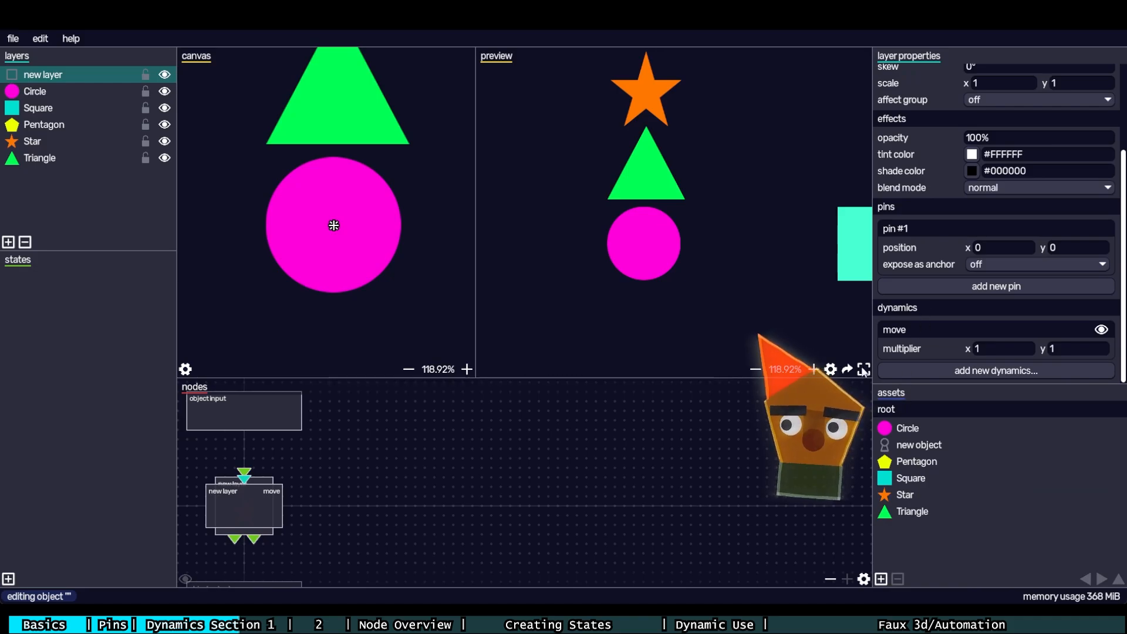
- Create a Cursor input node, connect it to the new layer's move node and place it directly above that node
right_click(640, 474)
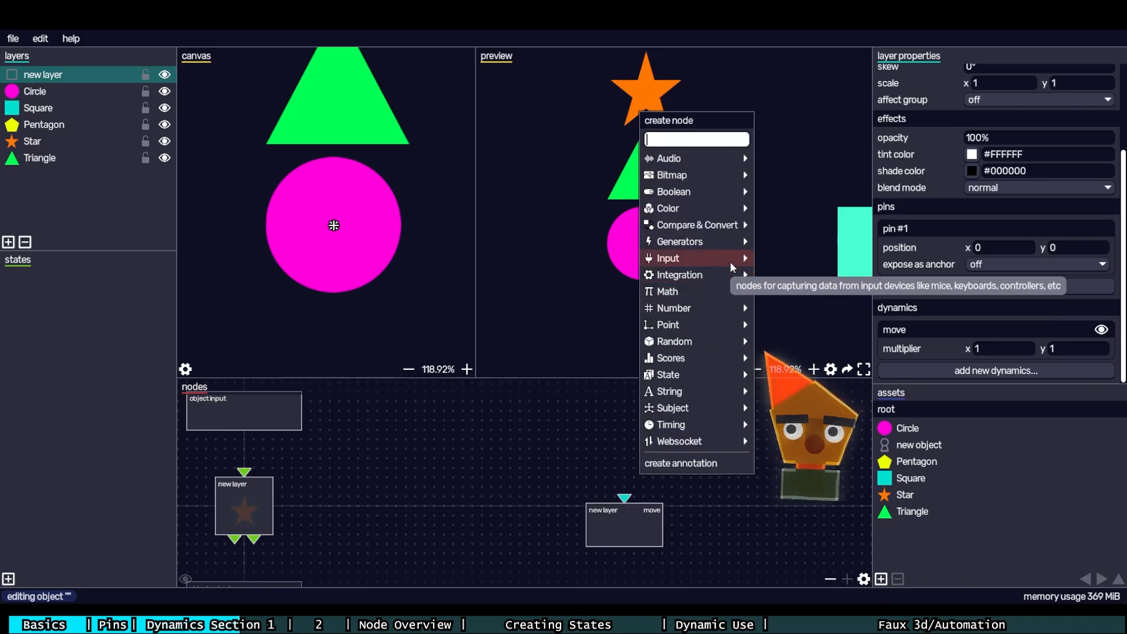
mouse_move(730, 262)
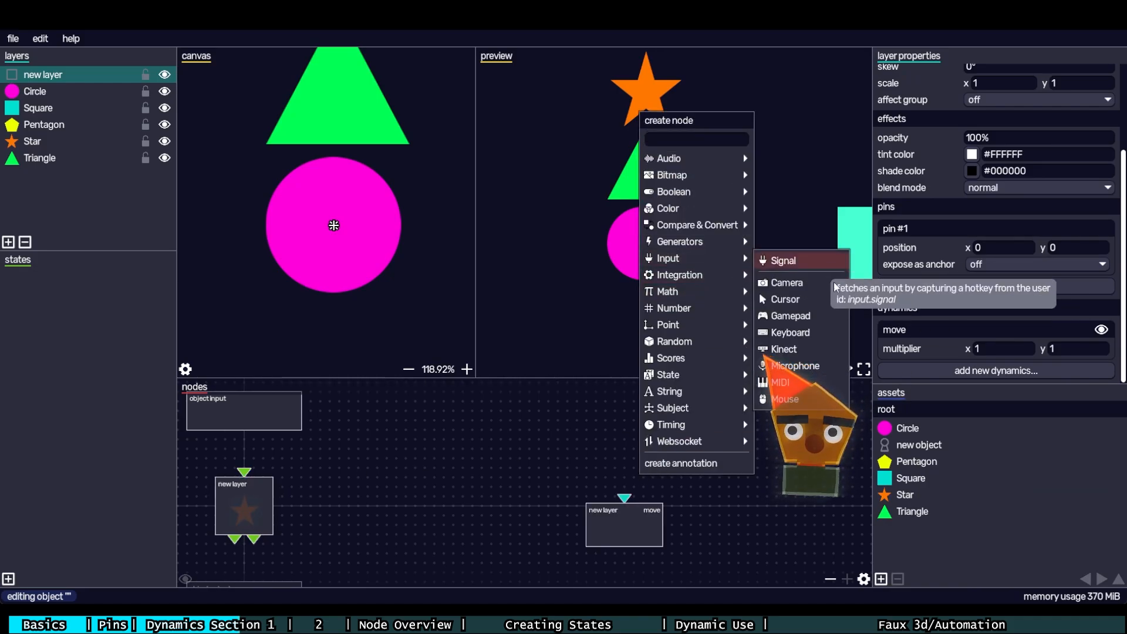
click(828, 298)
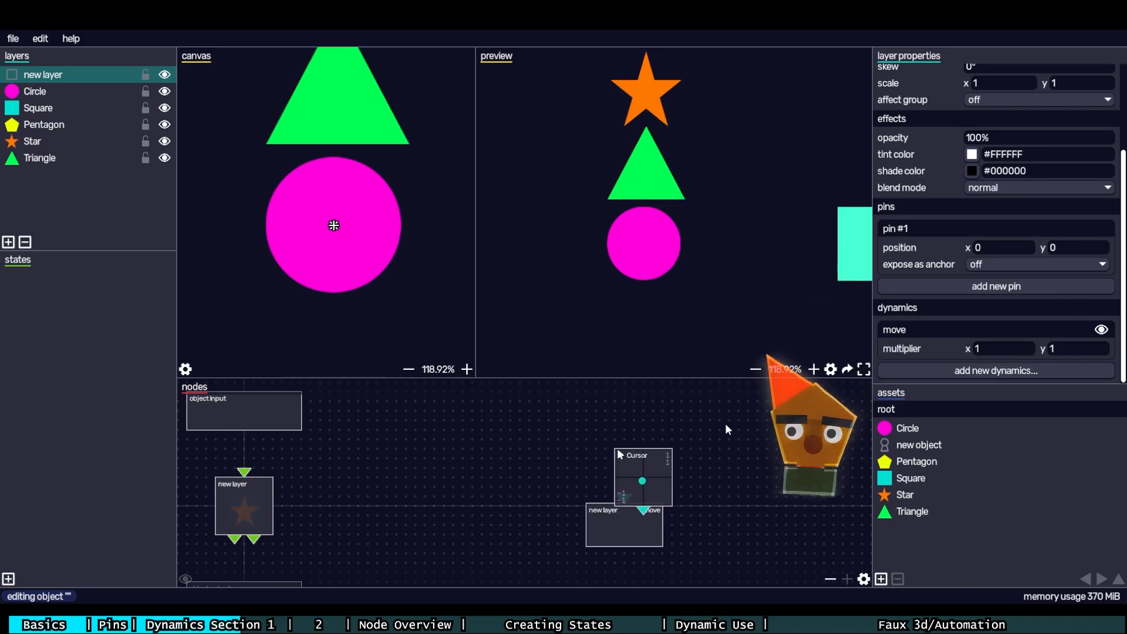
drag(656, 490, 625, 499)
drag(641, 452, 623, 456)
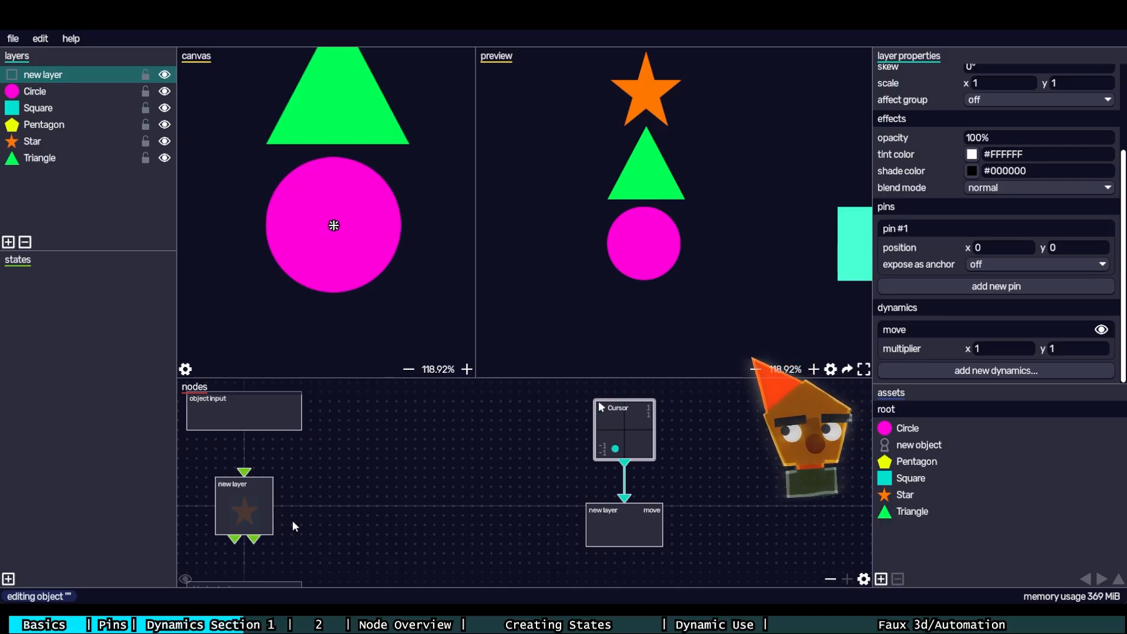
- Add a look at dynamics to the Circle layer
click(85, 93)
scroll(939, 346, down, 3)
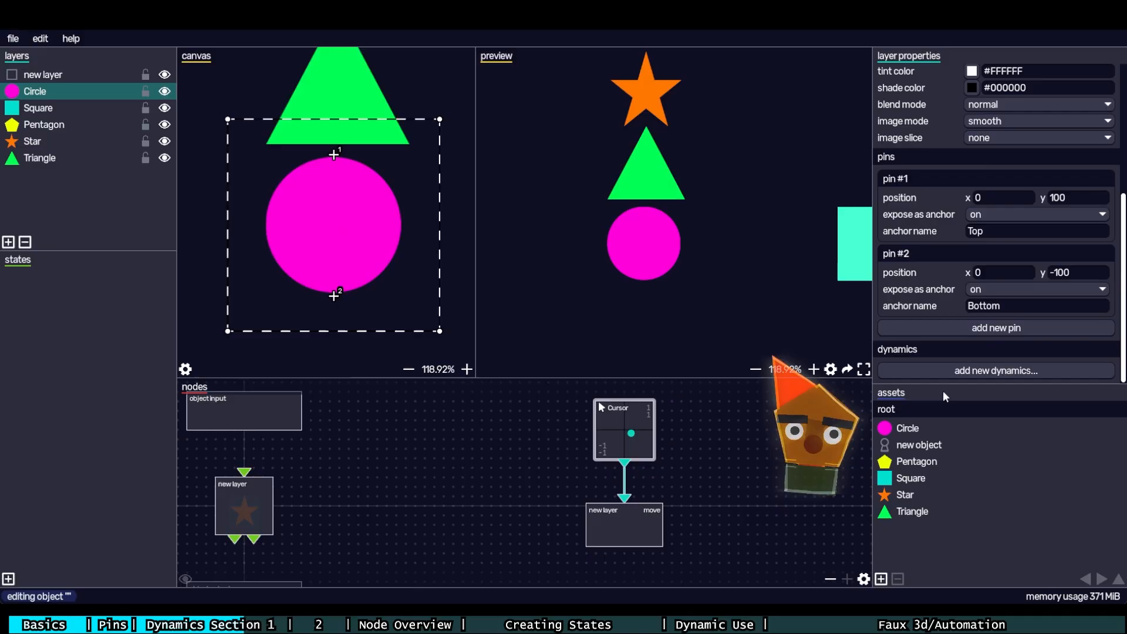
click(957, 375)
click(970, 416)
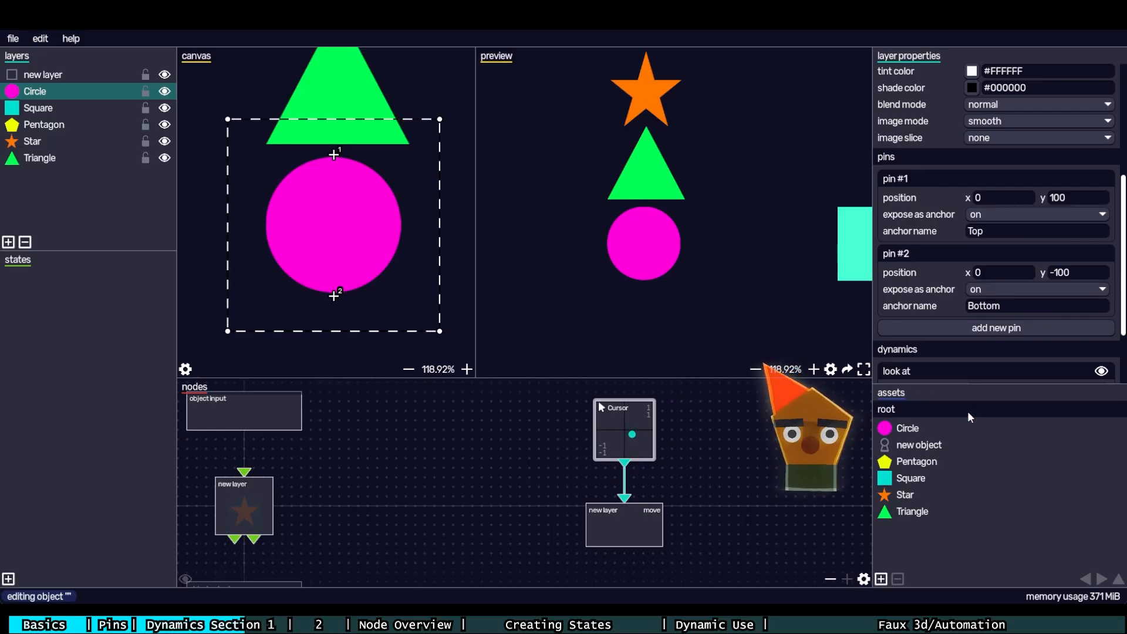
scroll(967, 411, down, 2)
- Set the Circle's look at dynamics to pivot pin #1, layer new layer and target pin #2
click(994, 301)
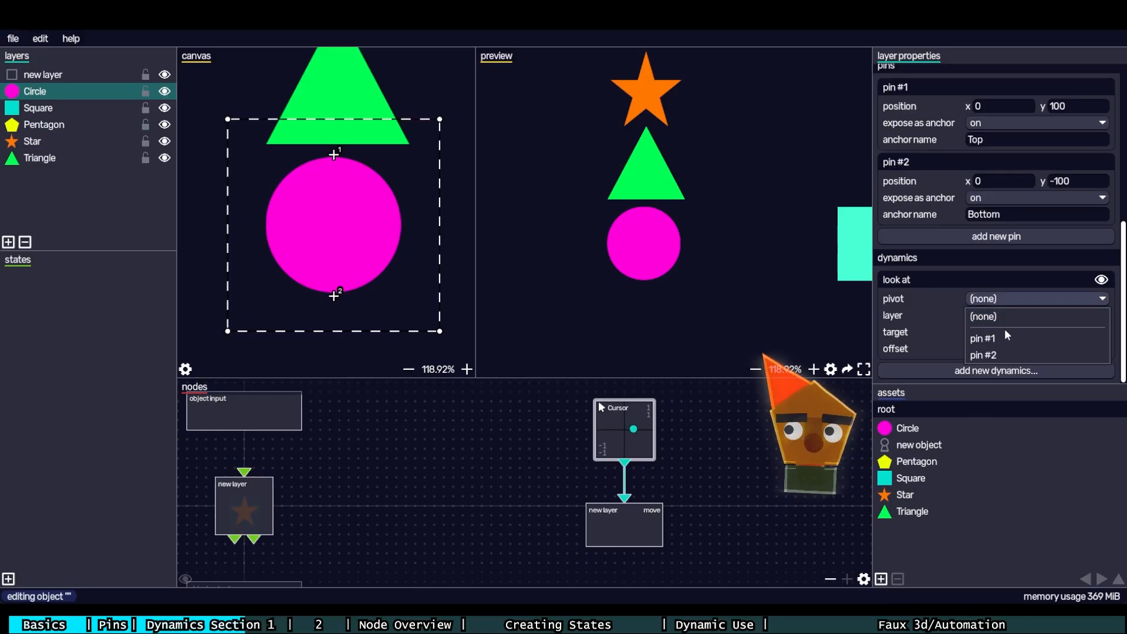
click(1005, 338)
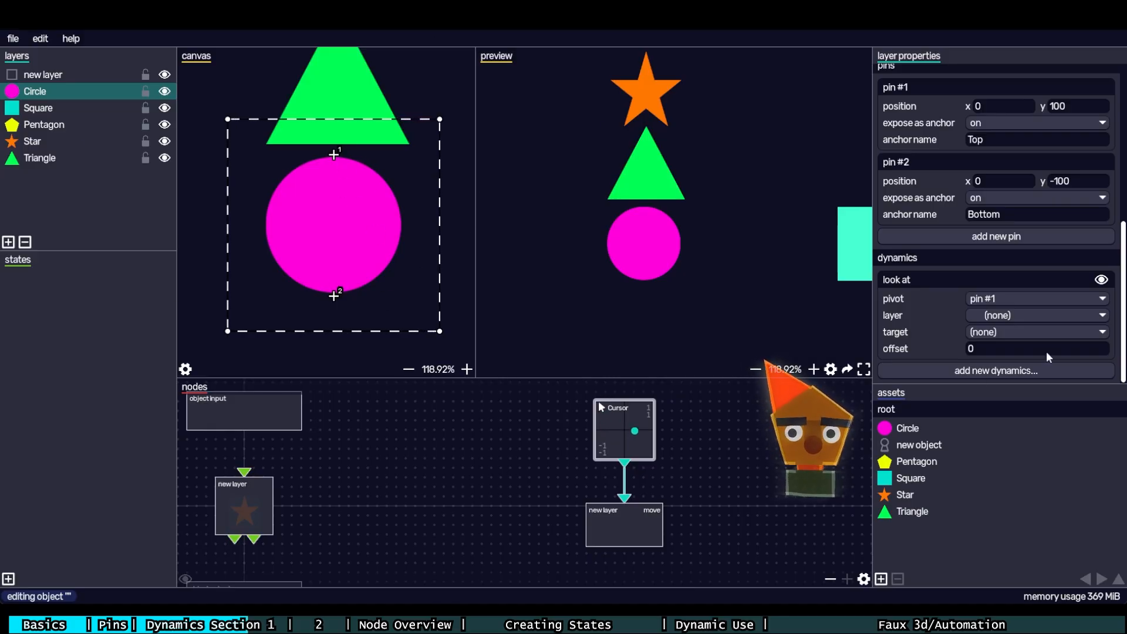
click(1030, 316)
click(1027, 373)
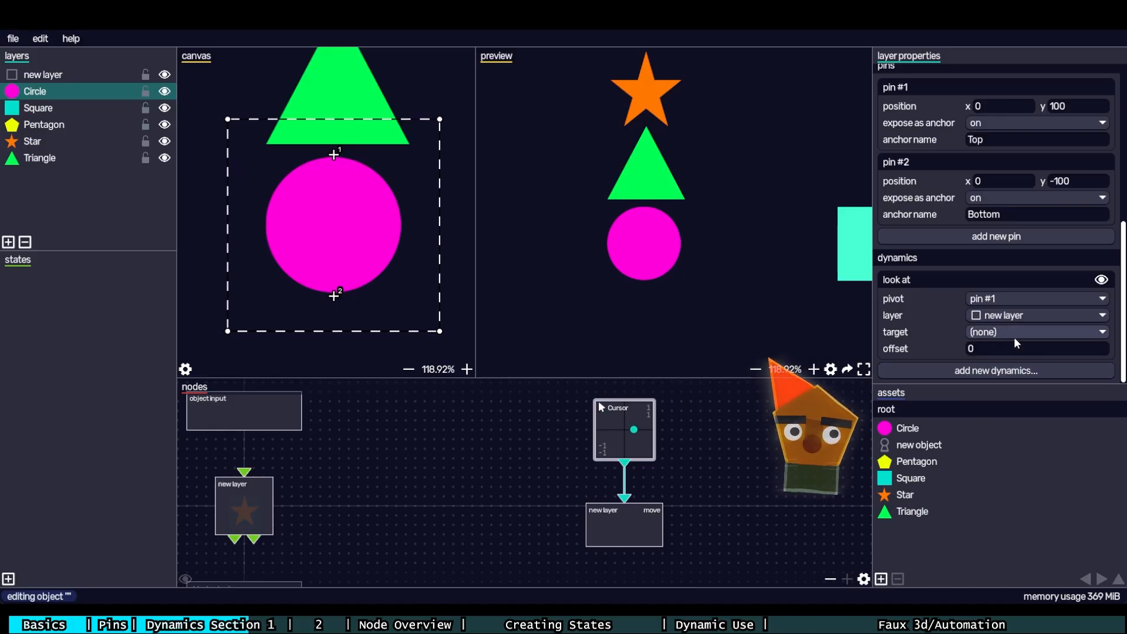
click(1013, 334)
click(1041, 395)
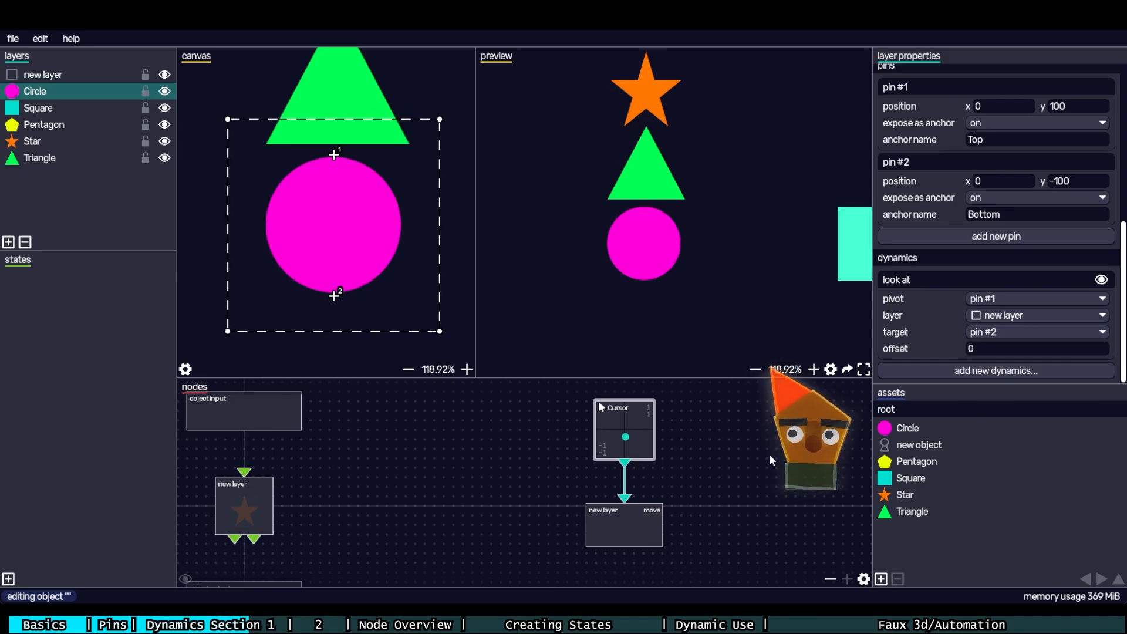
- Set the new layer's move multiplier to 100 in both x and y
click(80, 78)
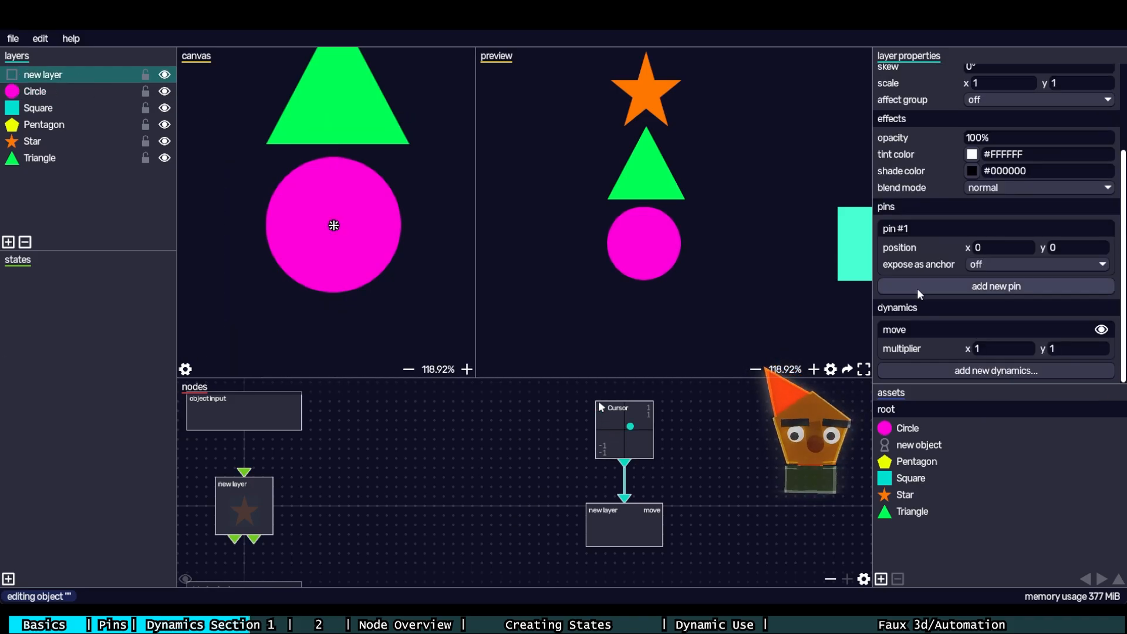
click(989, 353)
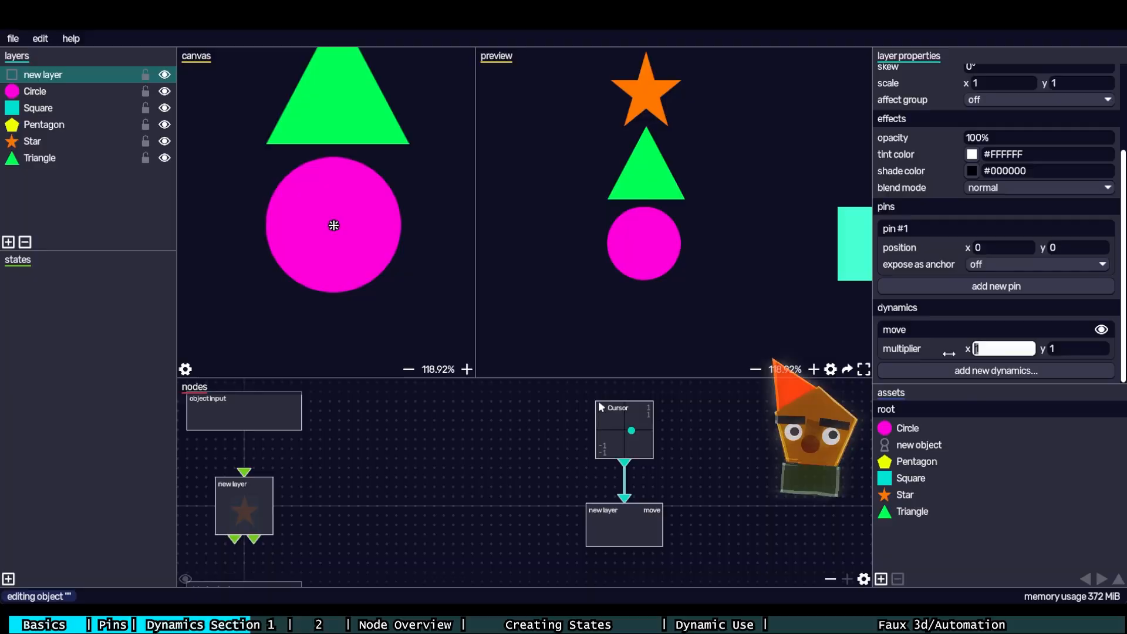
text(100)
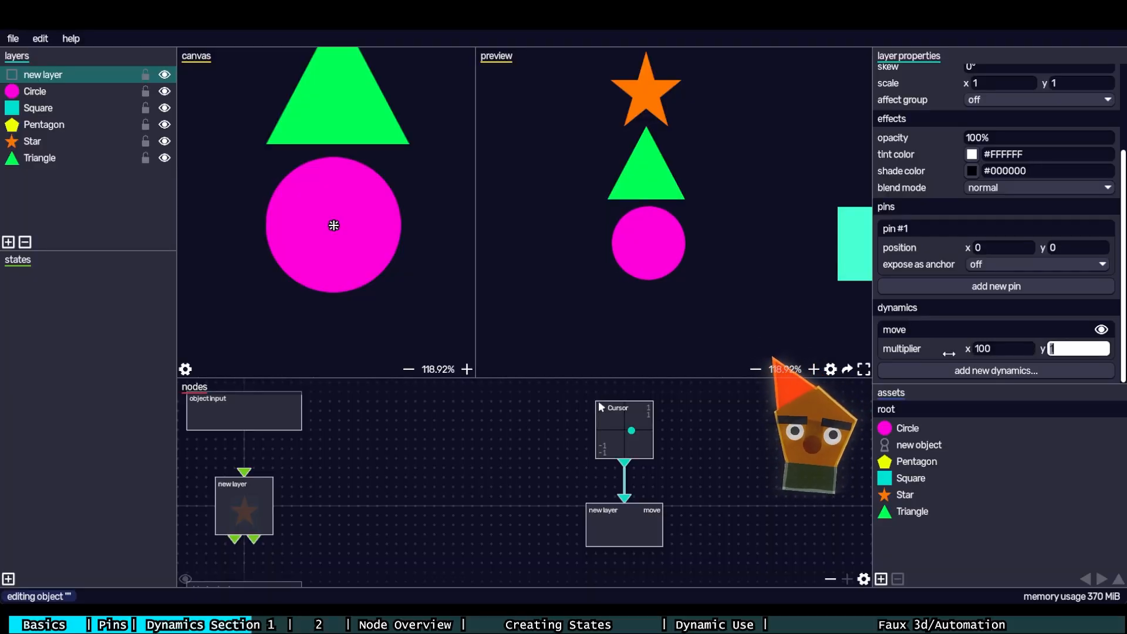
key(Tab)
text(100)
key(Return)
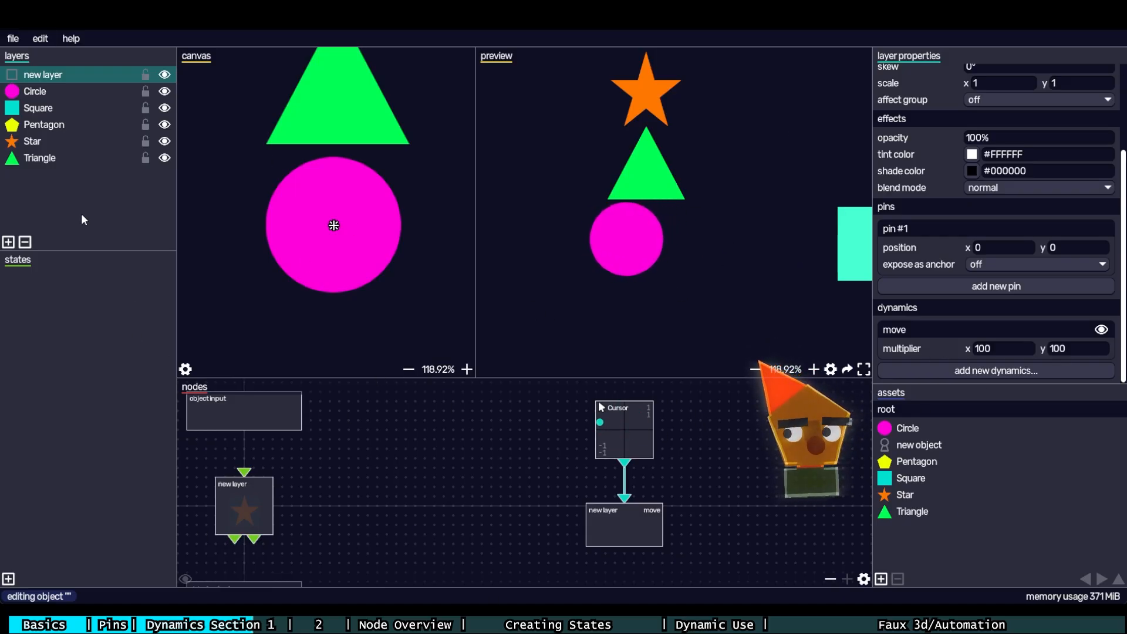
- Change the Circle's look at dynamics to pivot pin #2 and target pin #1
click(75, 93)
scroll(999, 264, down, 5)
click(999, 299)
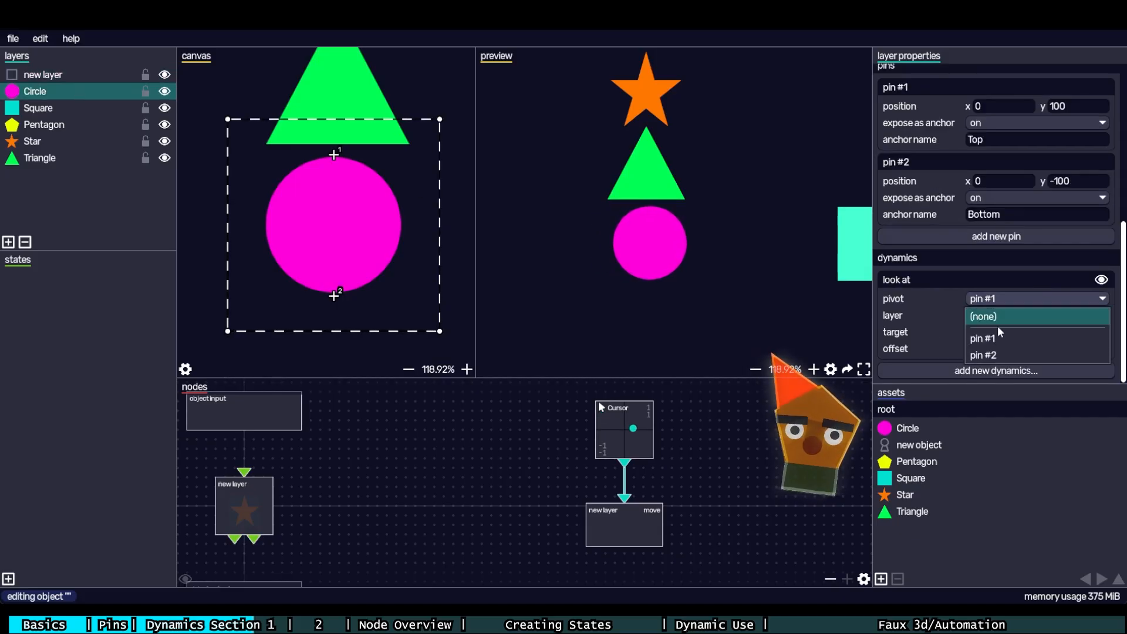
click(1007, 355)
click(1007, 332)
click(997, 368)
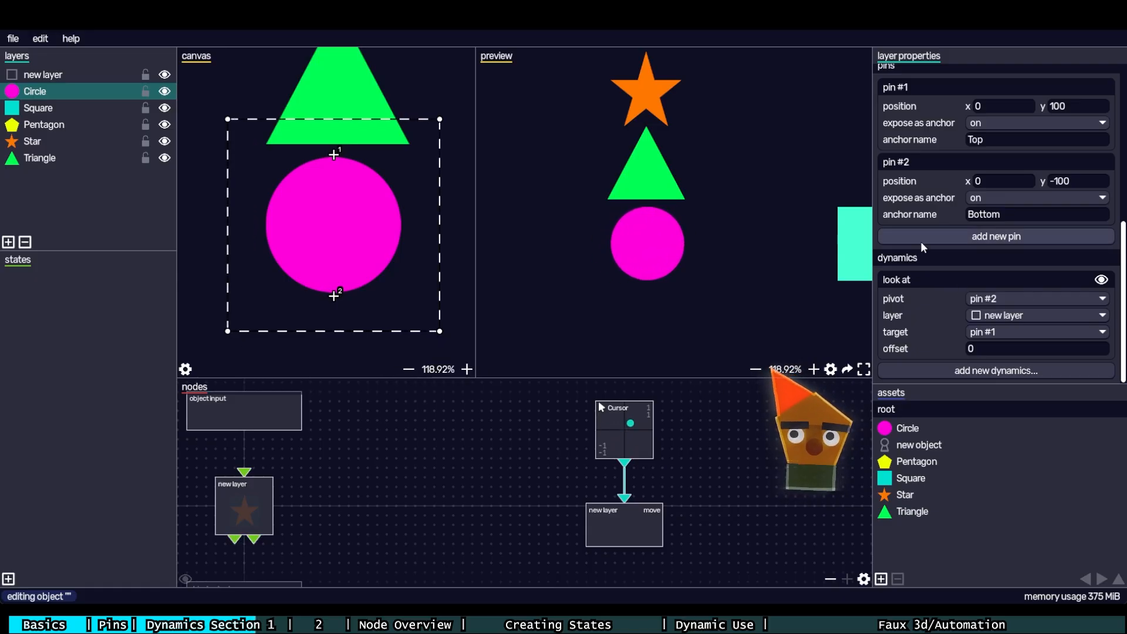
- Delete the new layer and set the Circle's squash & stretch dynamics to pivot pin #1 and tip pin #3
click(86, 74)
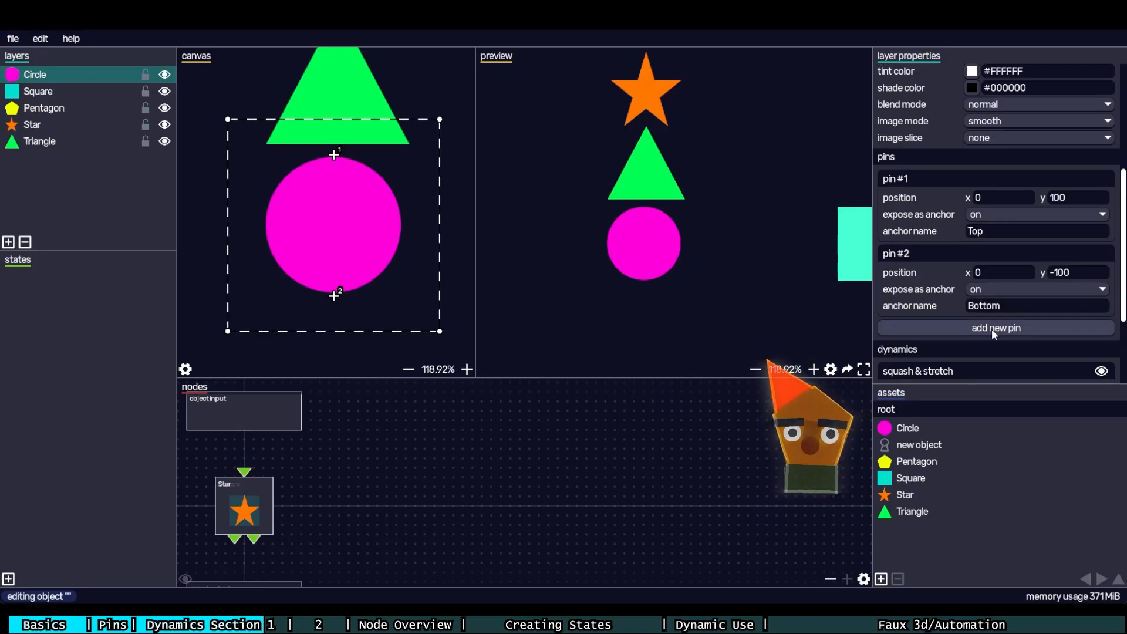
scroll(996, 297, down, 3)
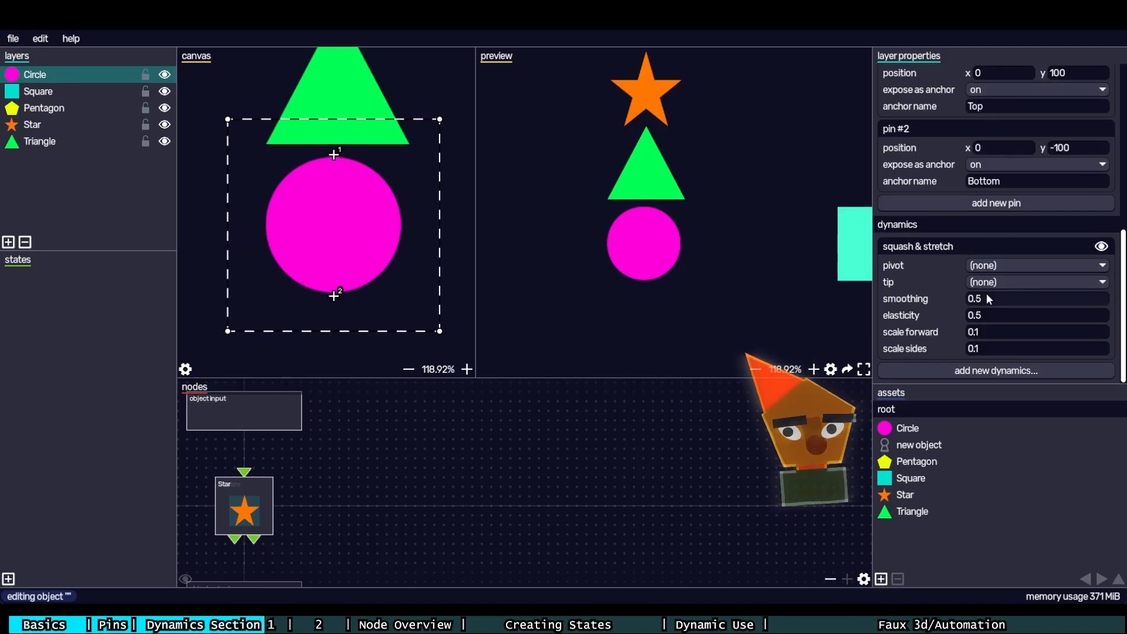
click(1016, 270)
click(924, 290)
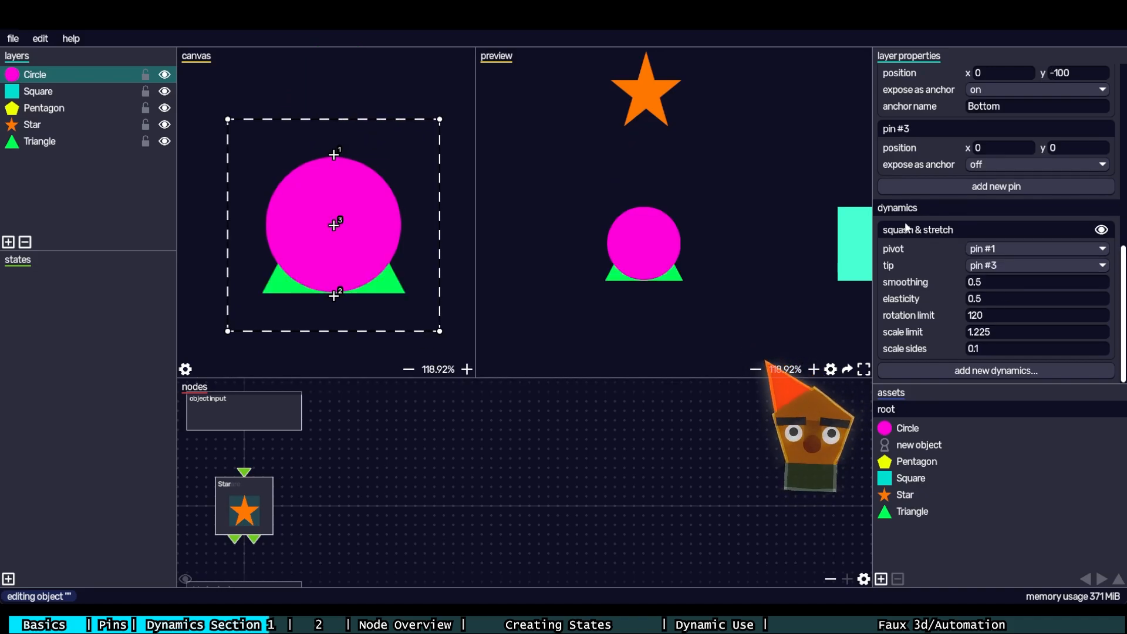
drag(354, 241, 403, 236)
drag(350, 281, 361, 201)
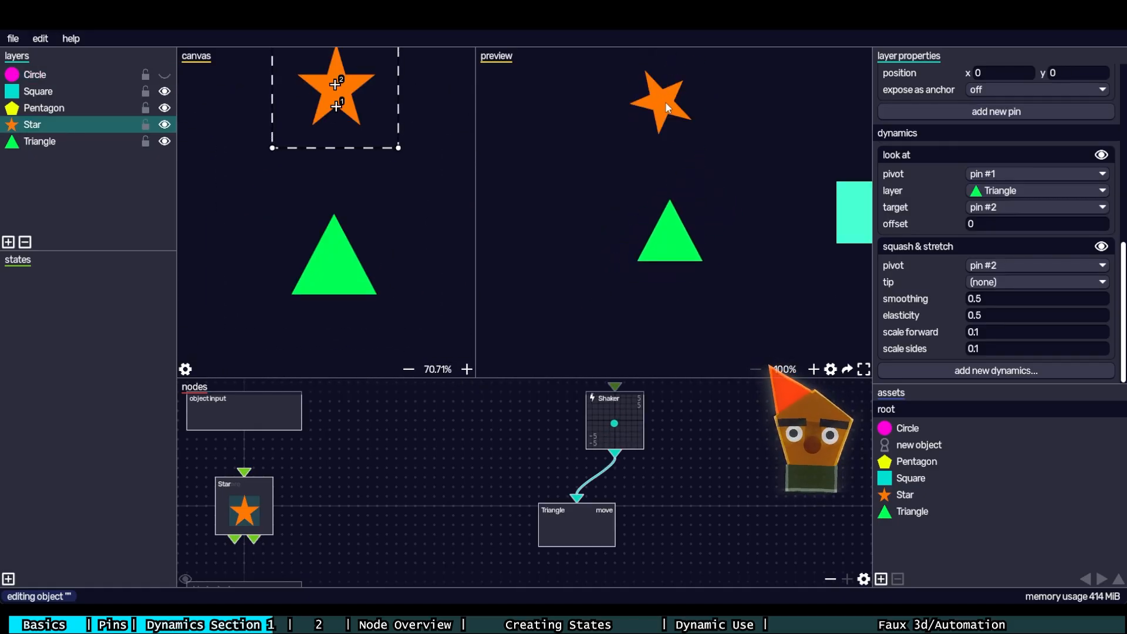
- Set the Star's squash & stretch smoothing to 30 and elasticity to 0.1
click(981, 298)
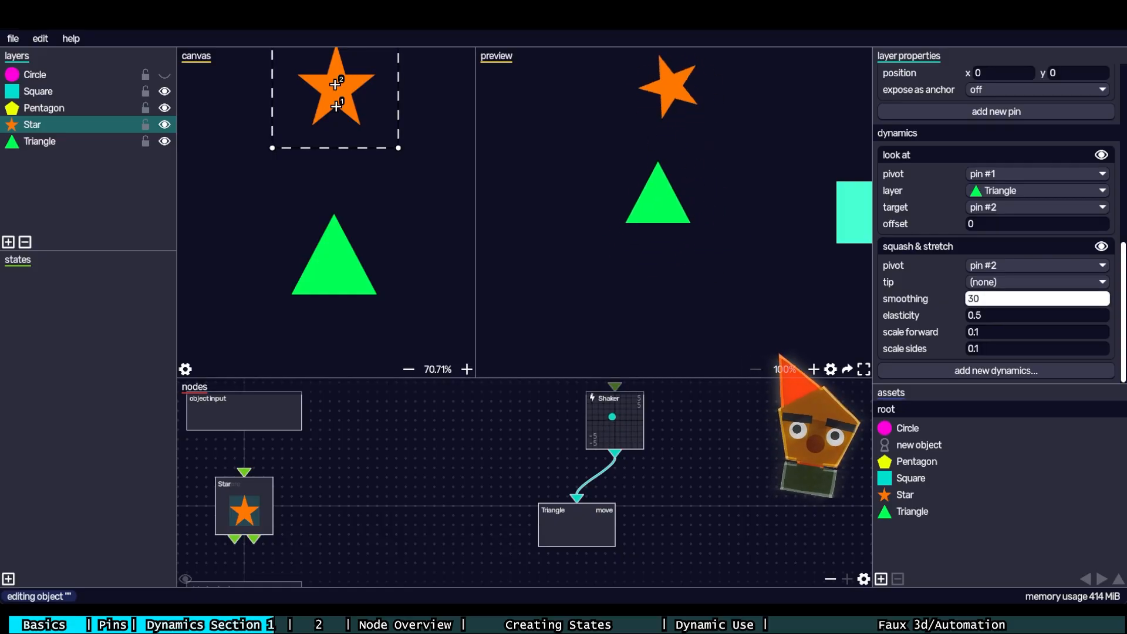
key(Return)
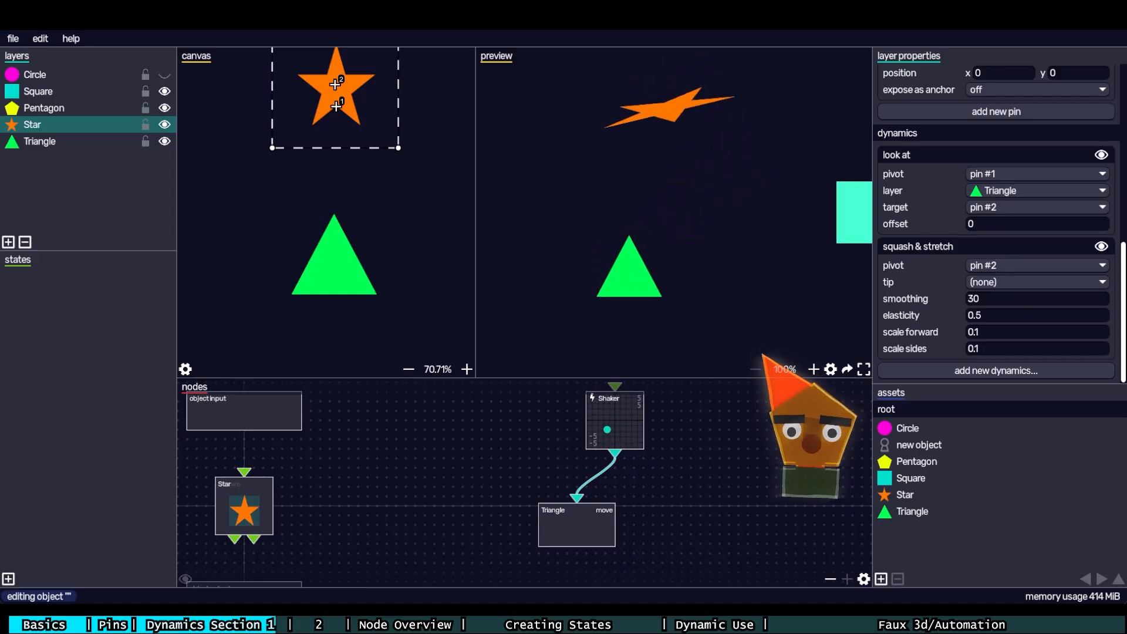
click(977, 316)
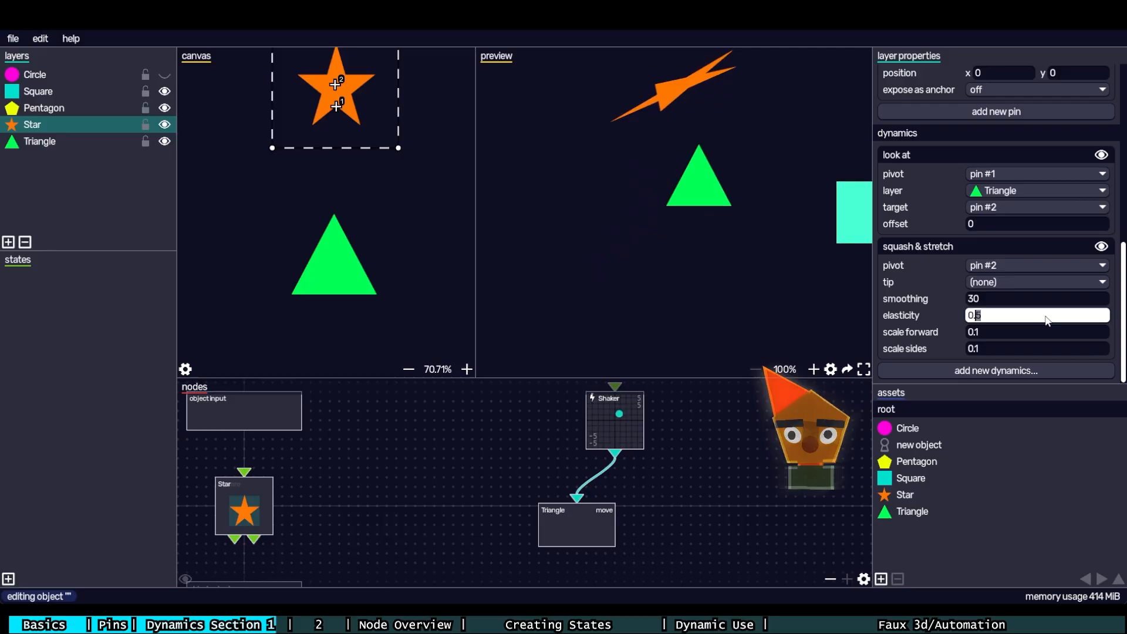
text(1)
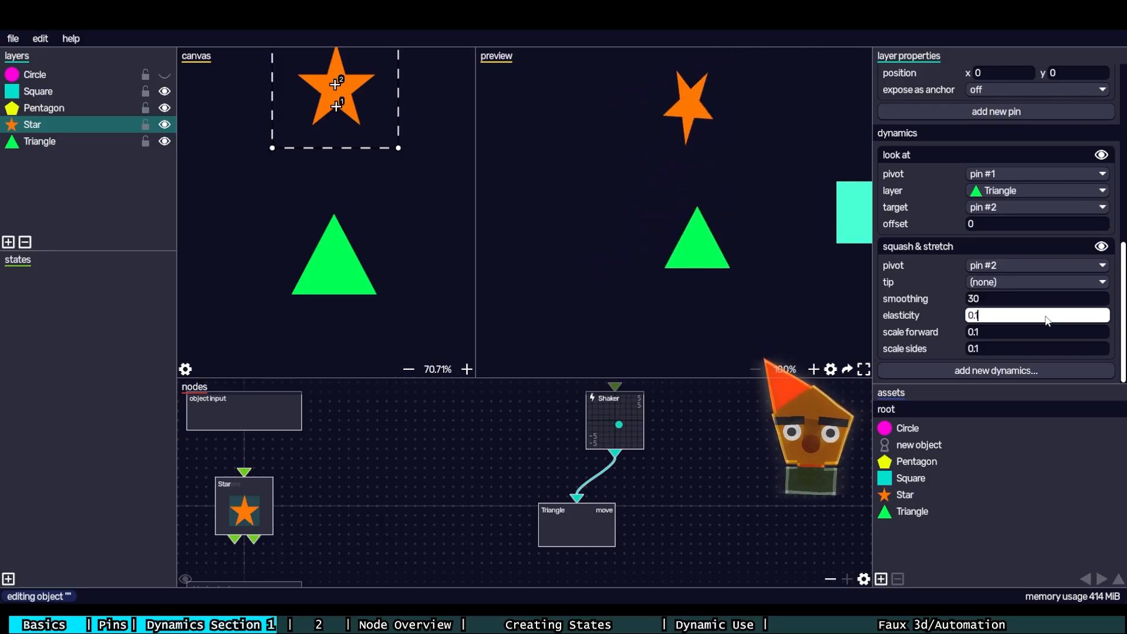
- Set the Star's squash & stretch elasticity to 50 and smoothing to 10
click(1013, 298)
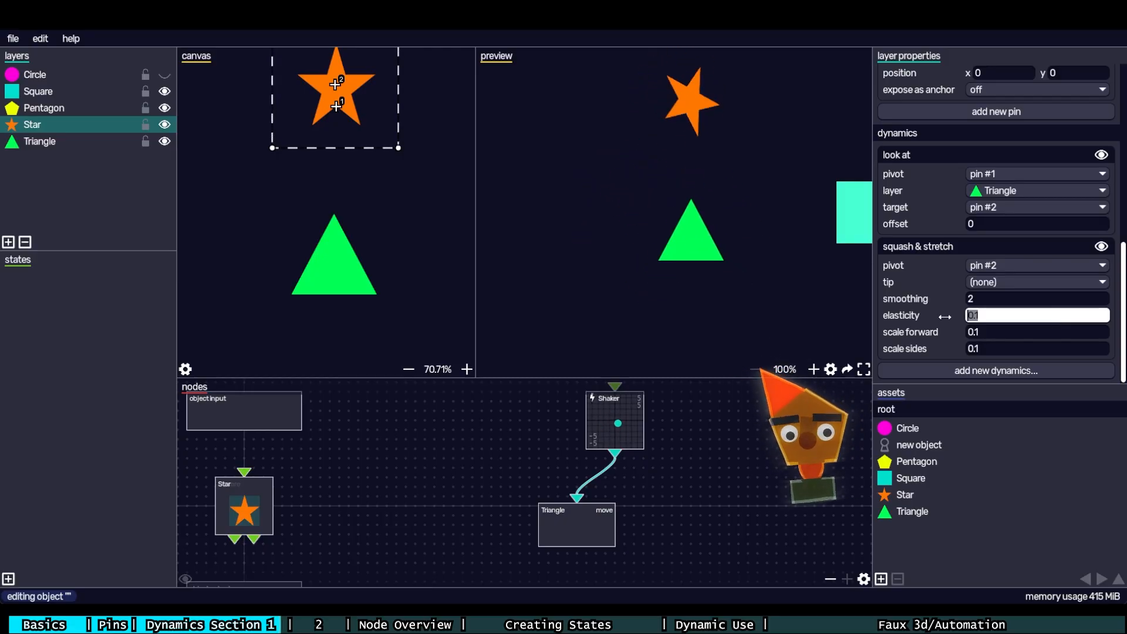
text(50)
key(Return)
click(888, 297)
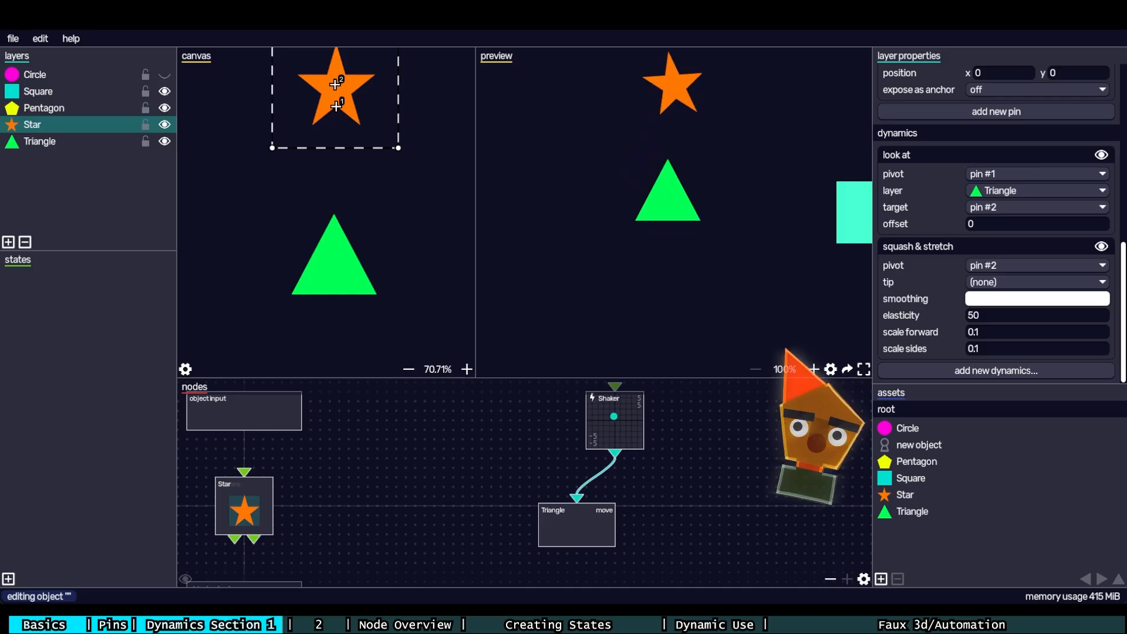
key(Return)
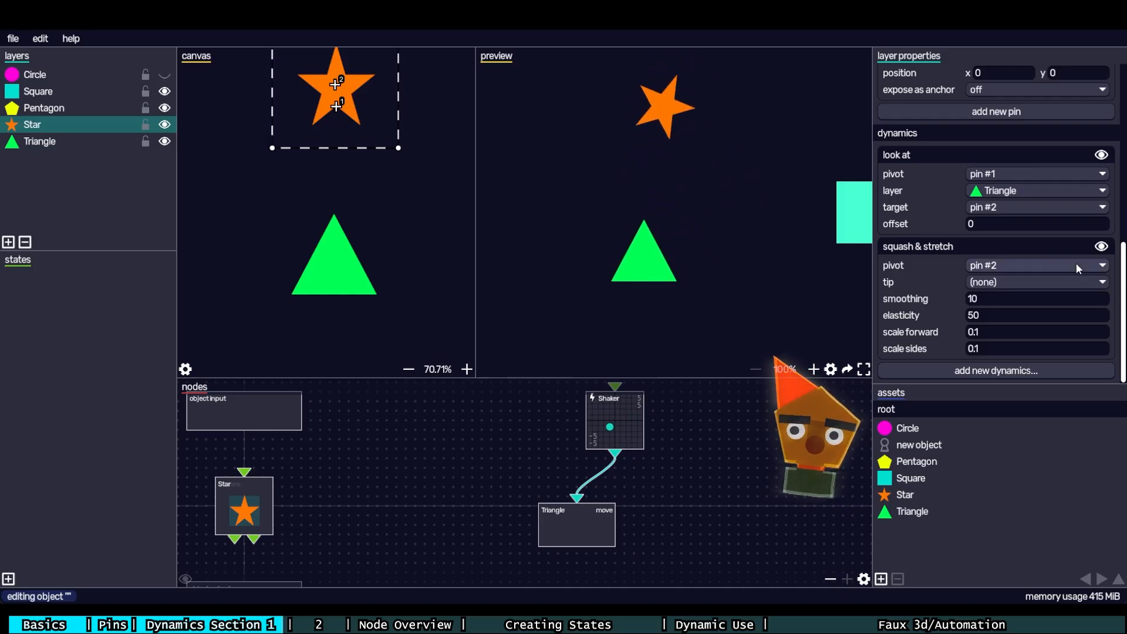
click(1011, 317)
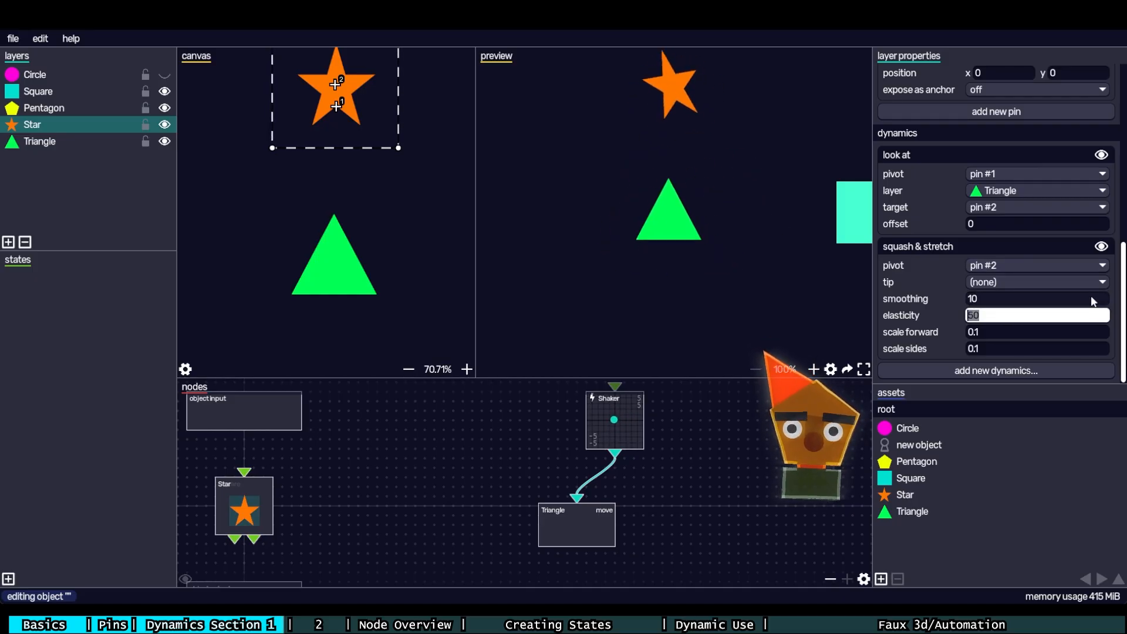
click(991, 370)
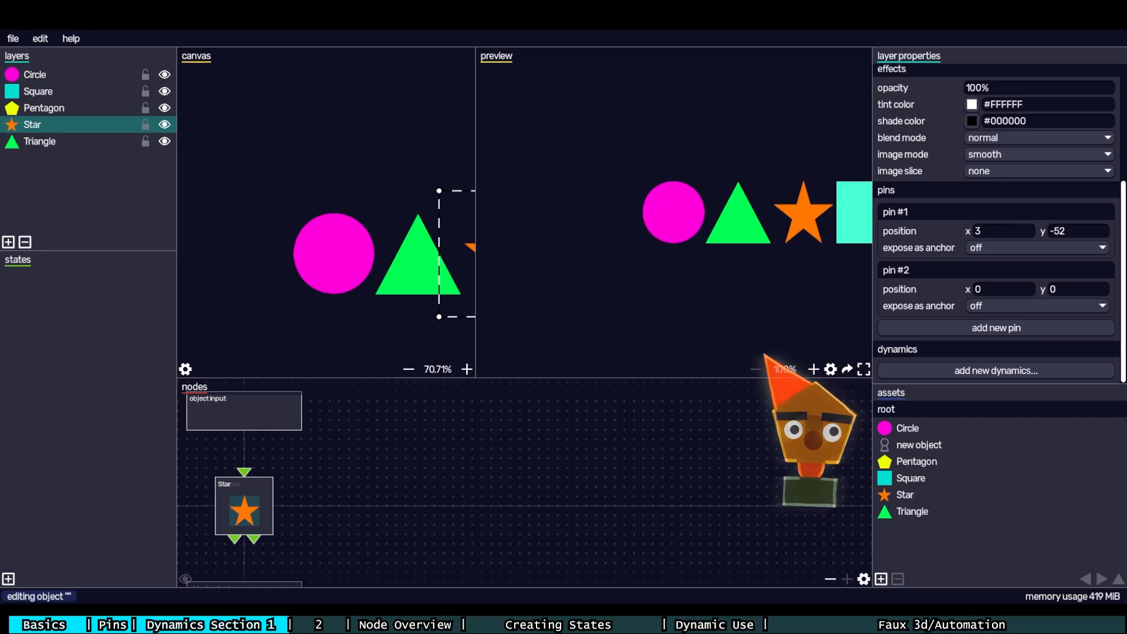
click(987, 371)
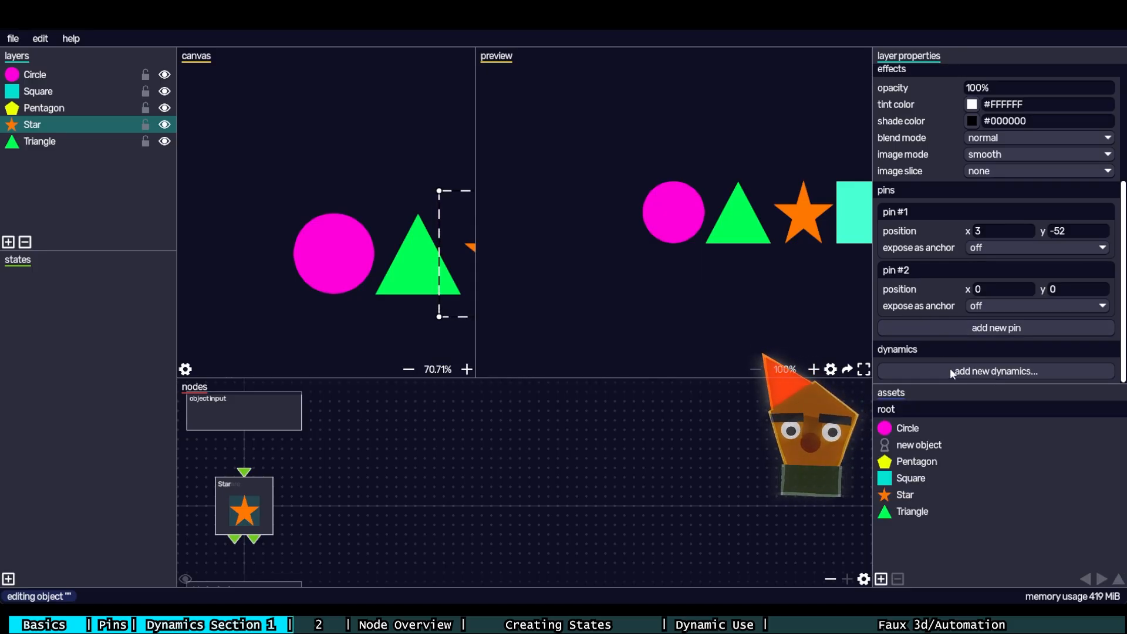
- Add move dynamics to the Star and set its multiplier to x 50 and y 100
click(950, 369)
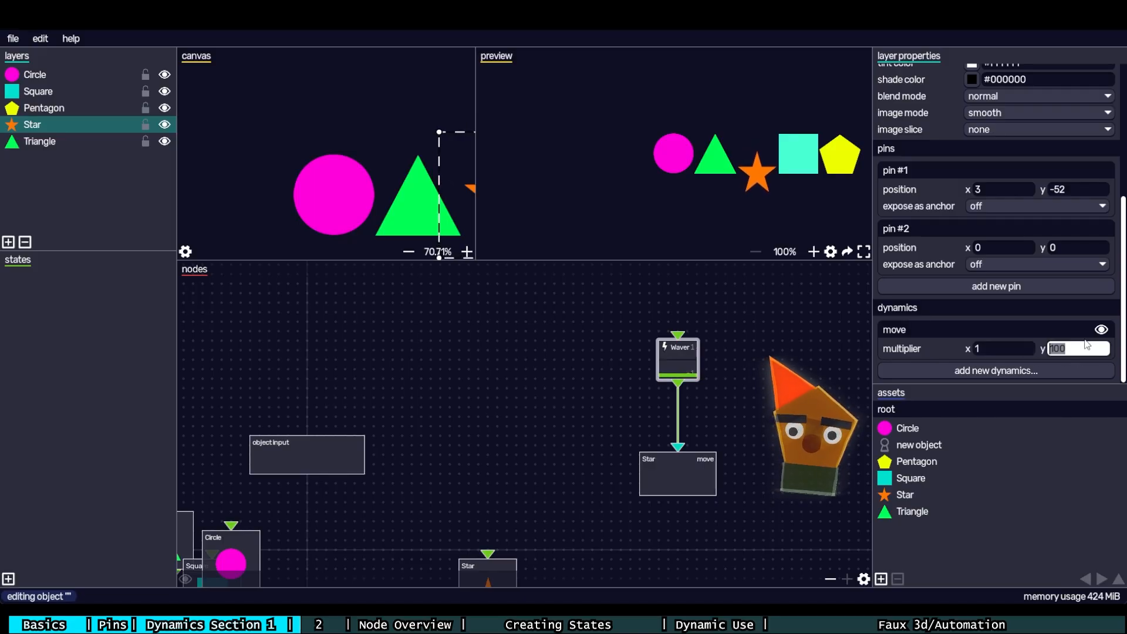
key(shift+Tab)
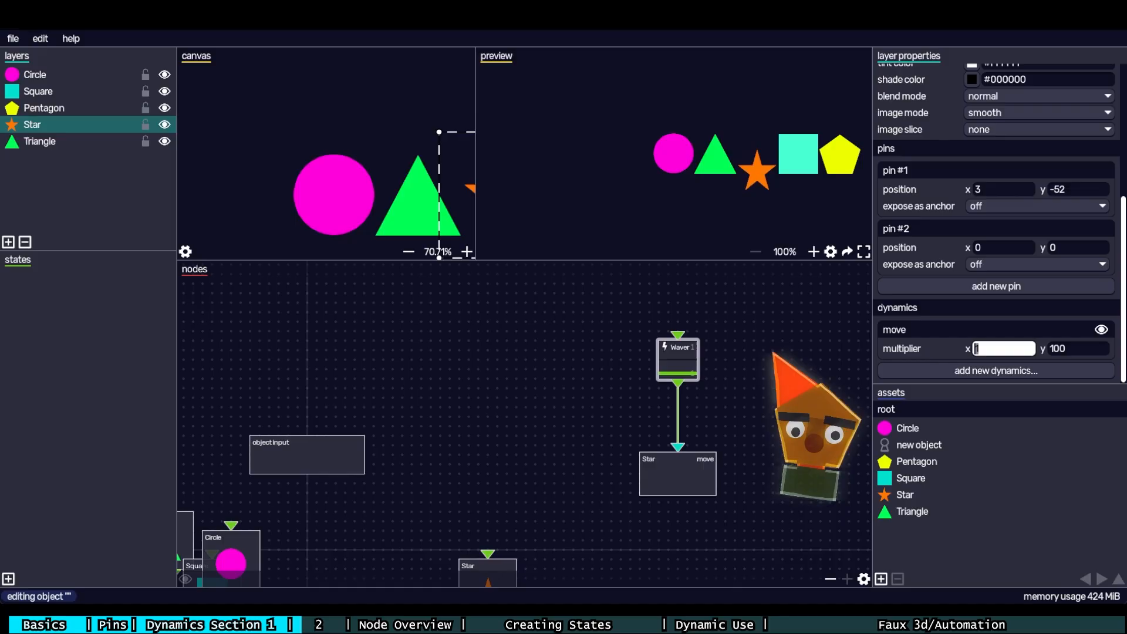
text(50)
key(Return)
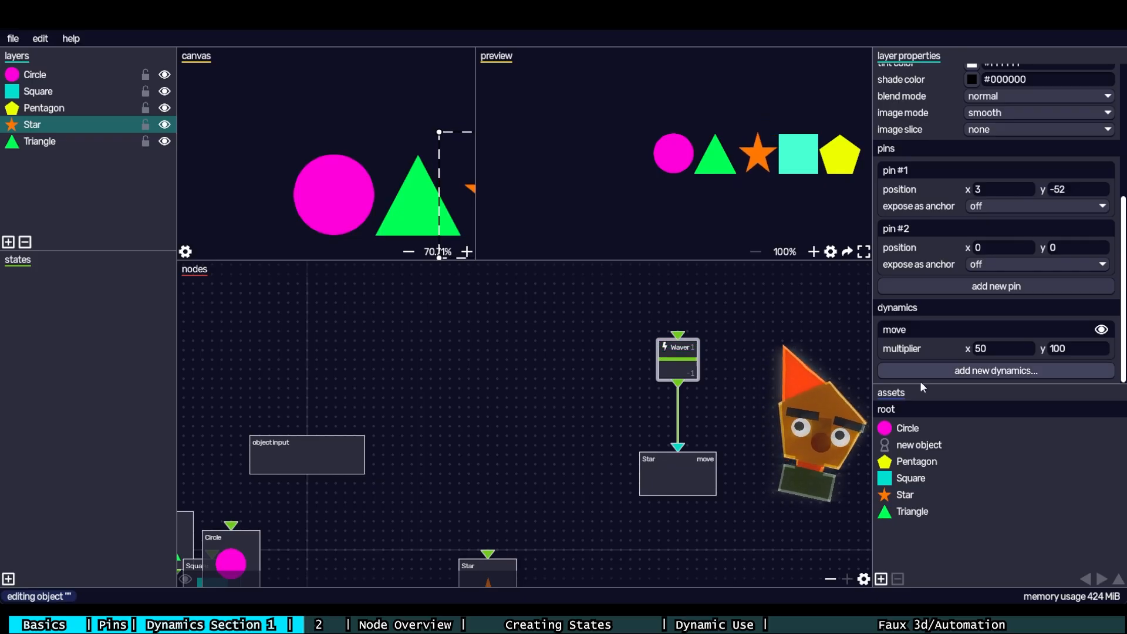
- Change the output of the Waver node driving the Star's movement to point
click(667, 373)
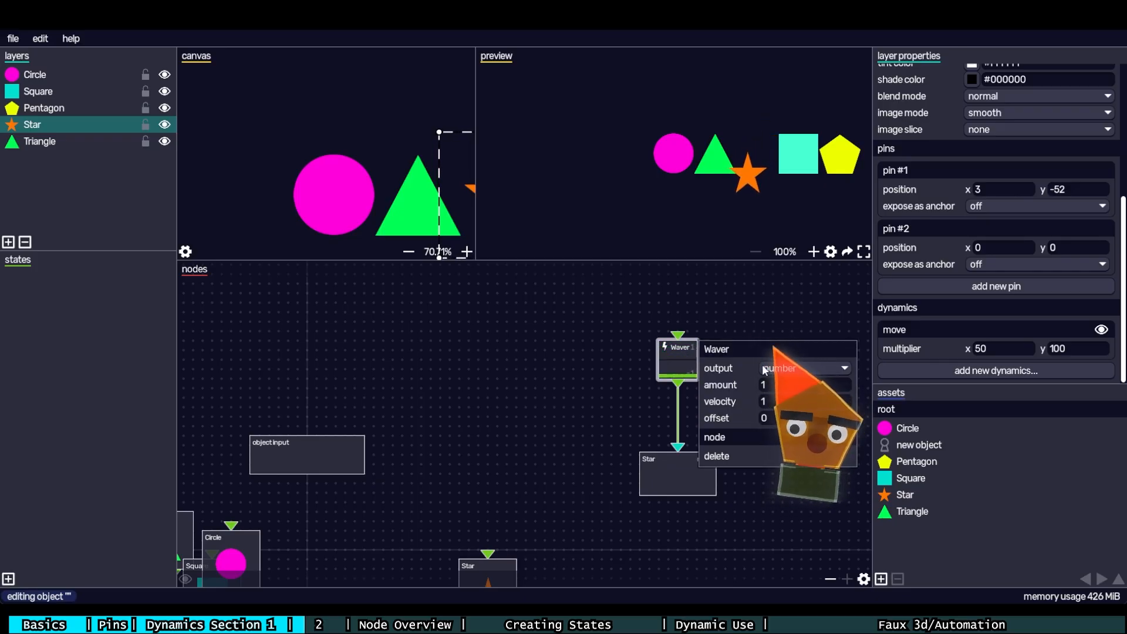
click(781, 368)
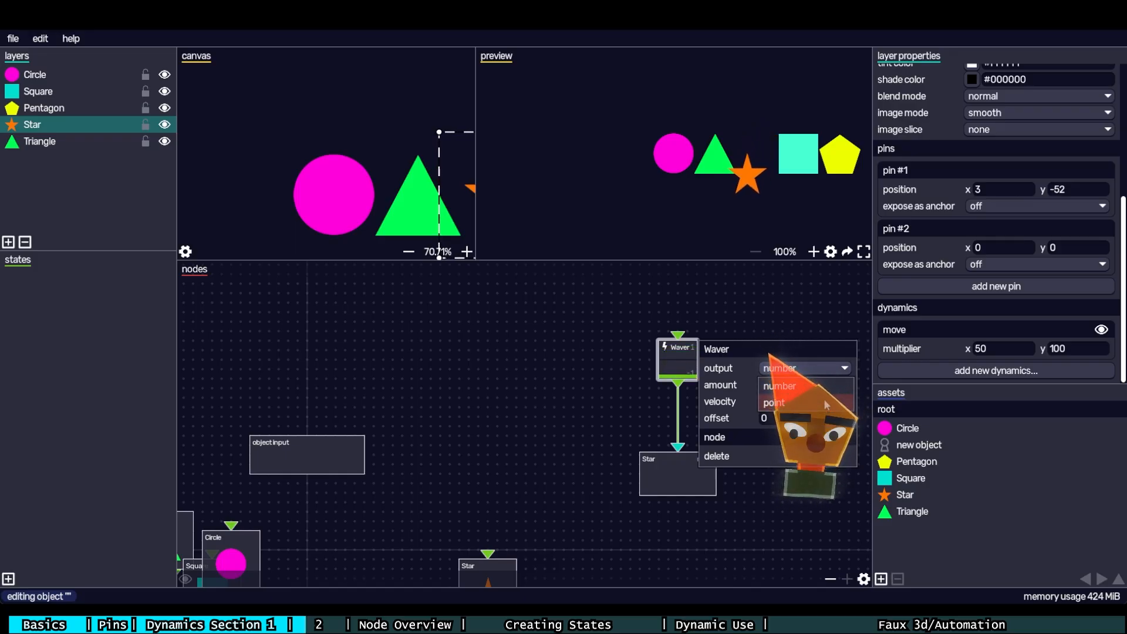
click(827, 404)
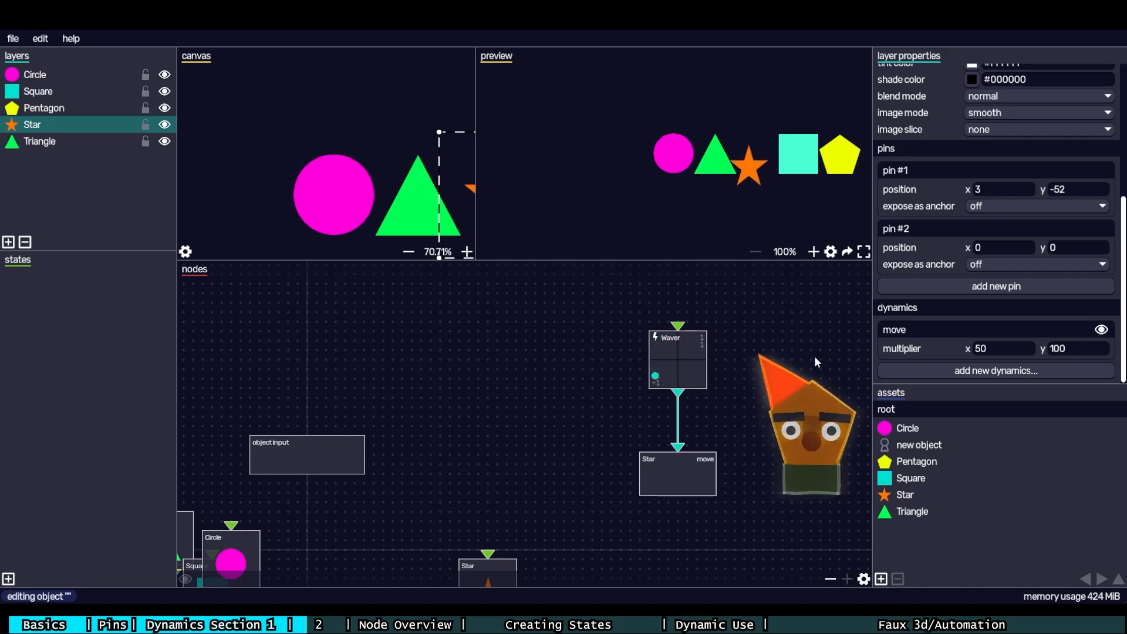
click(678, 361)
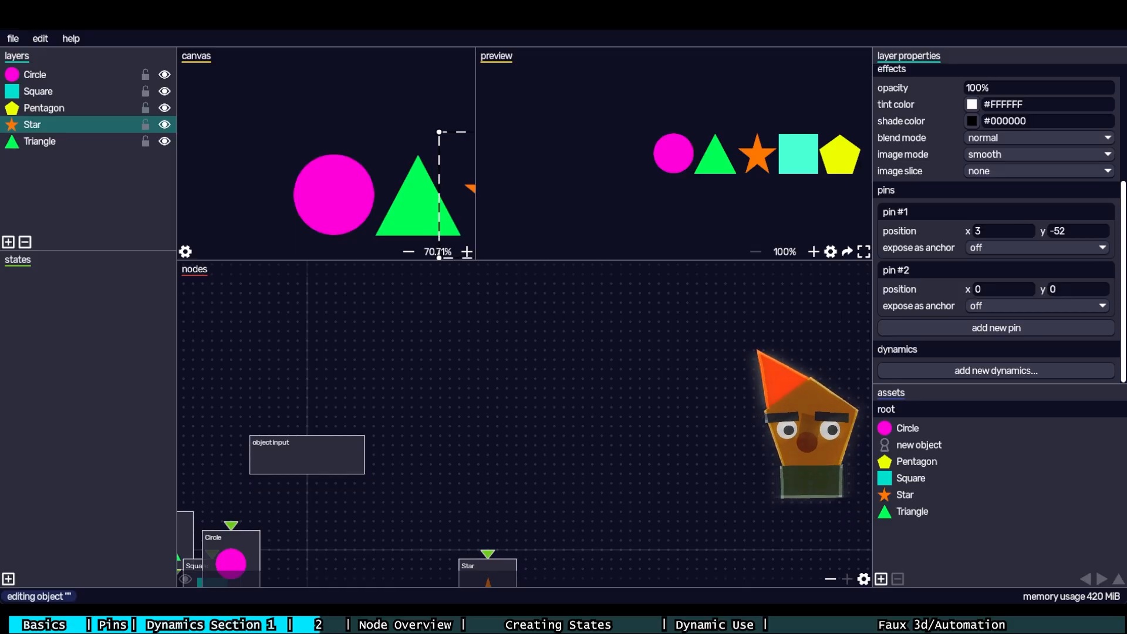
- Add rotate dynamics to the Star and change the connected Bouncer node's output to number
click(987, 371)
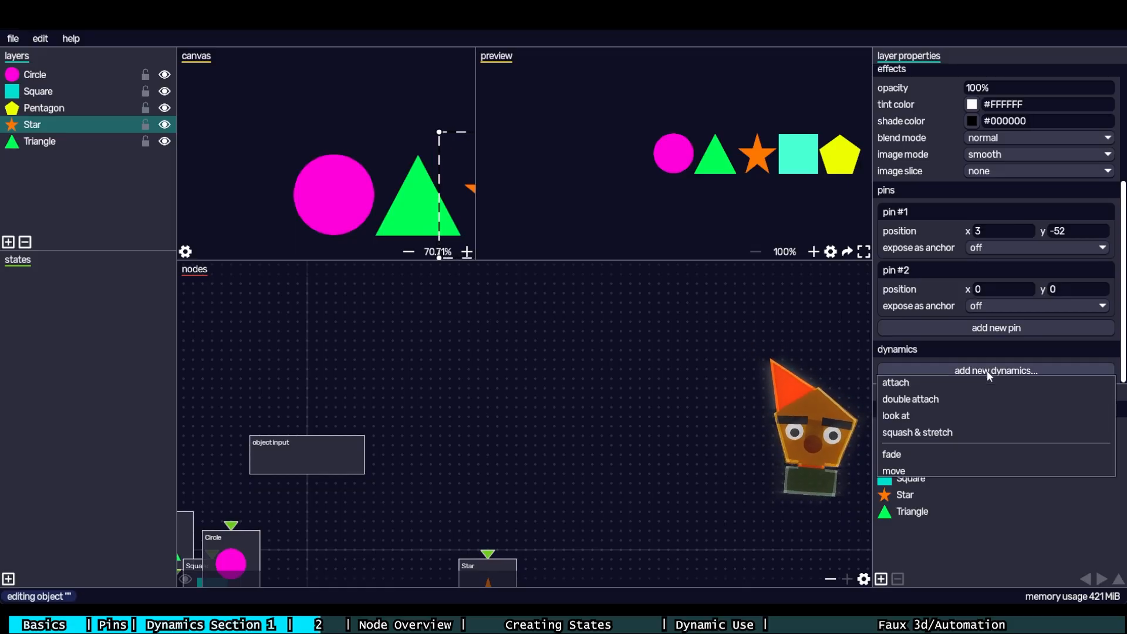
click(1005, 488)
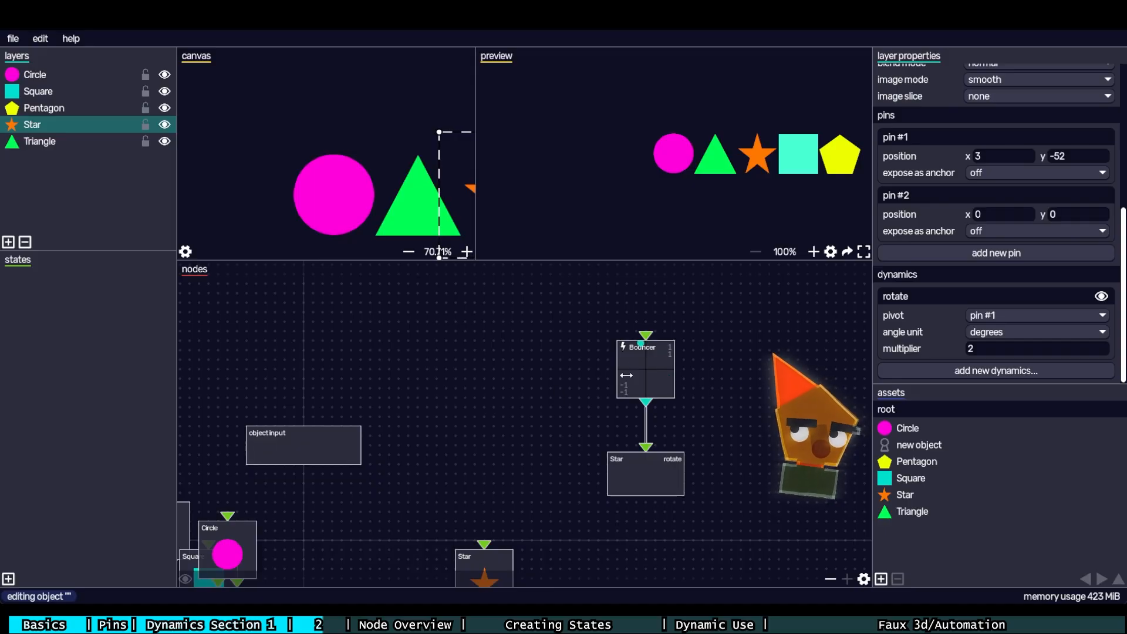
click(652, 372)
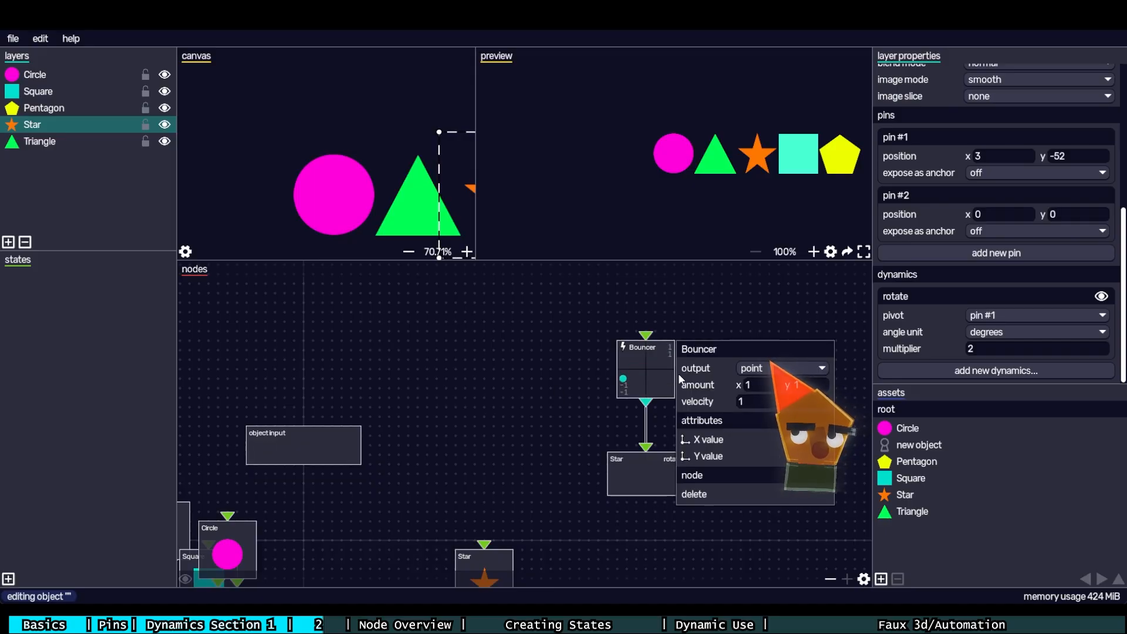
click(774, 369)
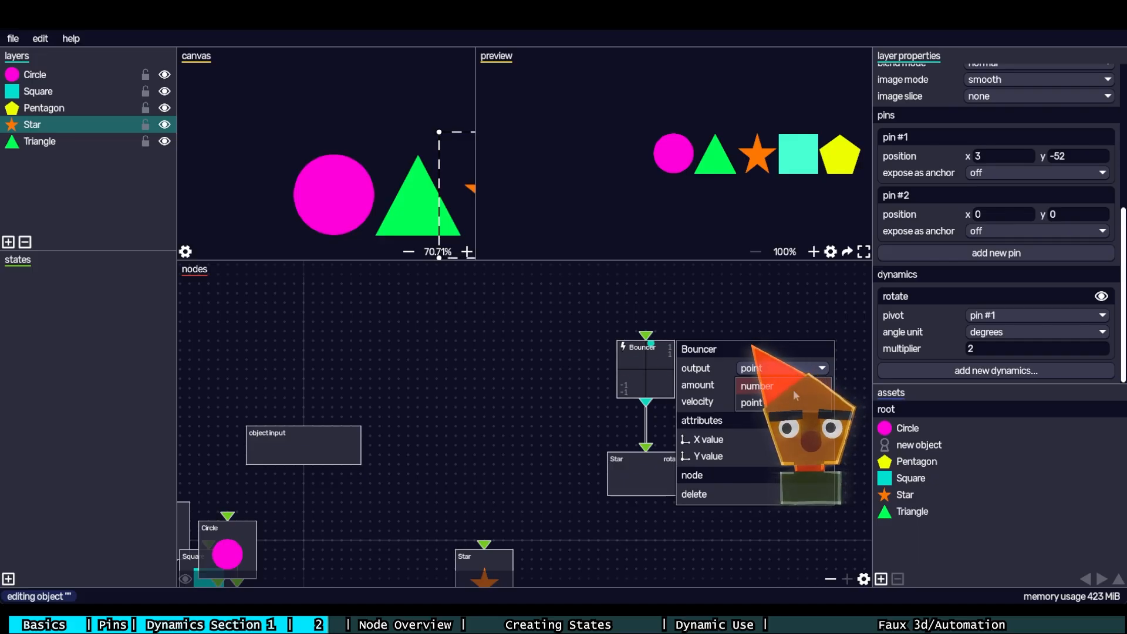
click(794, 389)
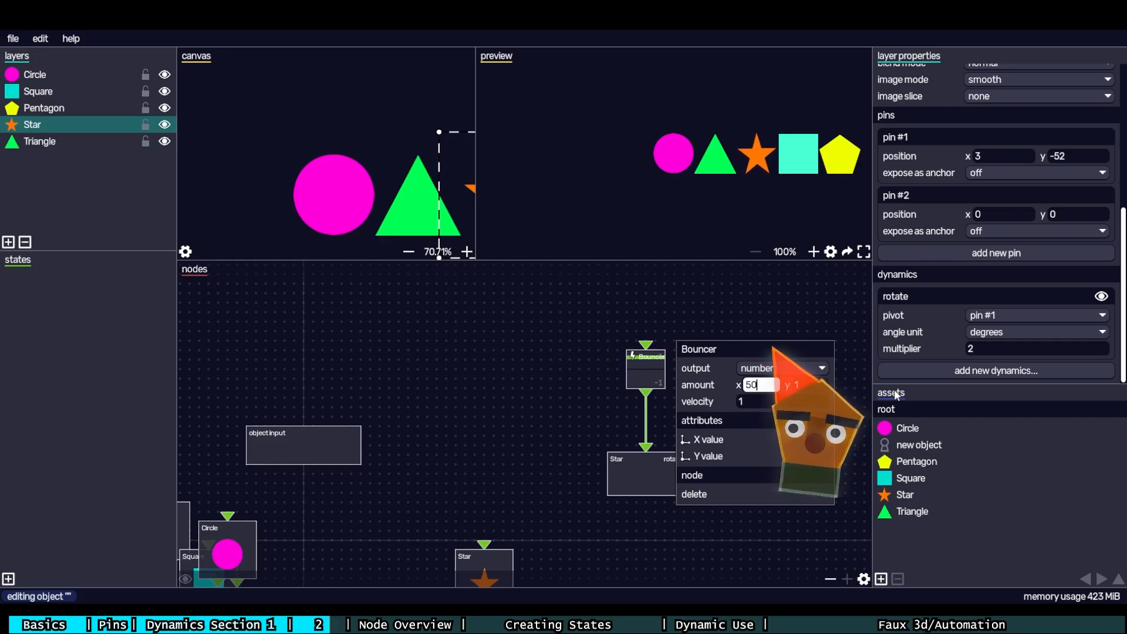
- Set the Bouncer node's amount to 50 and its velocity to 0.3
text(50)
key(Return)
click(751, 401)
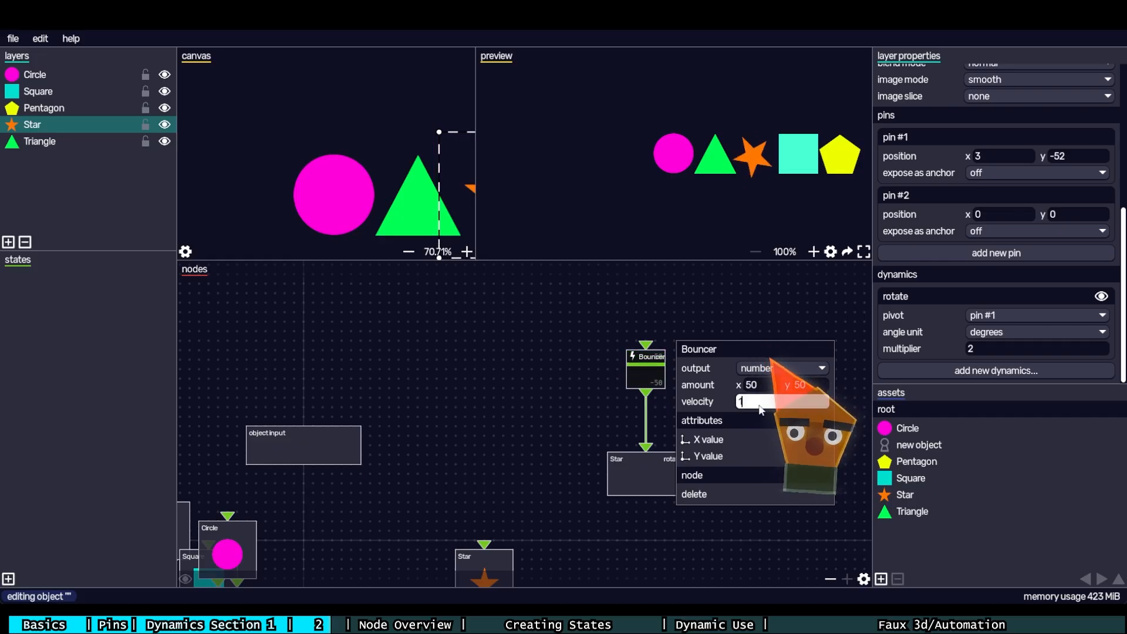
text(0.3)
key(Return)
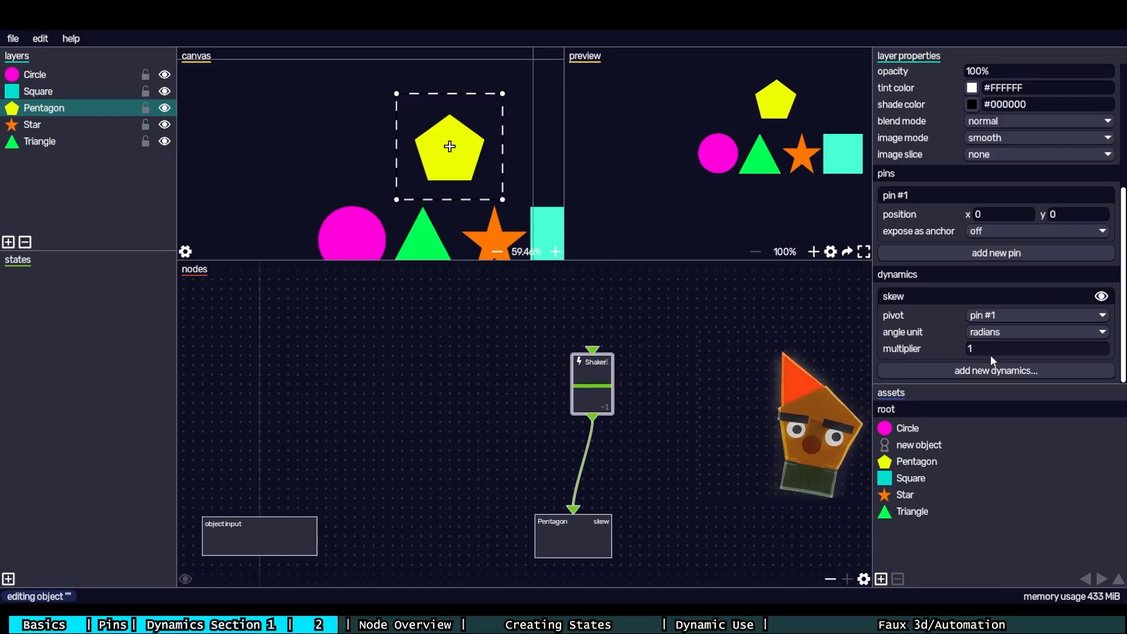
- Set the Pentagon's skew multiplier to 2 and open the Shaker node's amount for editing
click(991, 350)
key(Return)
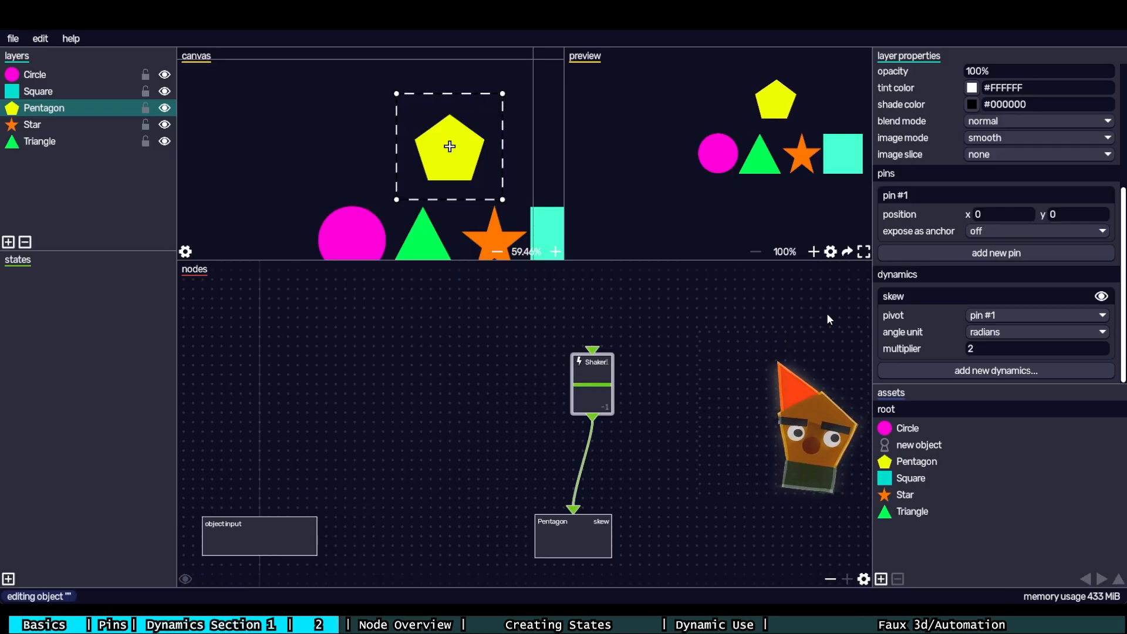
right_click(594, 385)
click(685, 399)
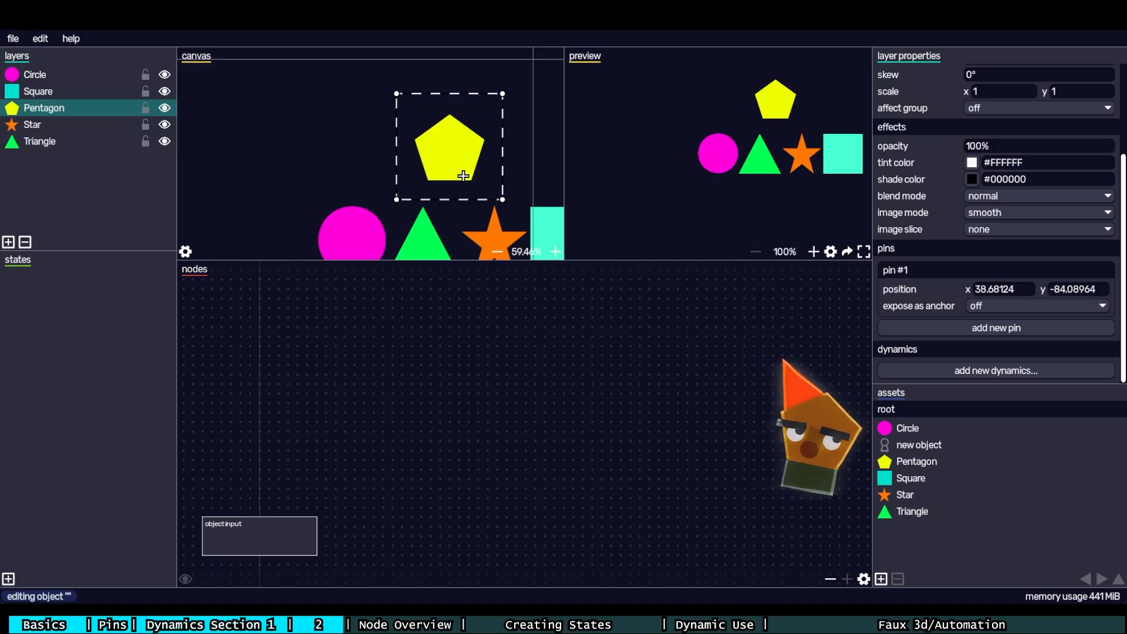
- Review the available dynamics types and the categories of nodes that can be created
click(989, 371)
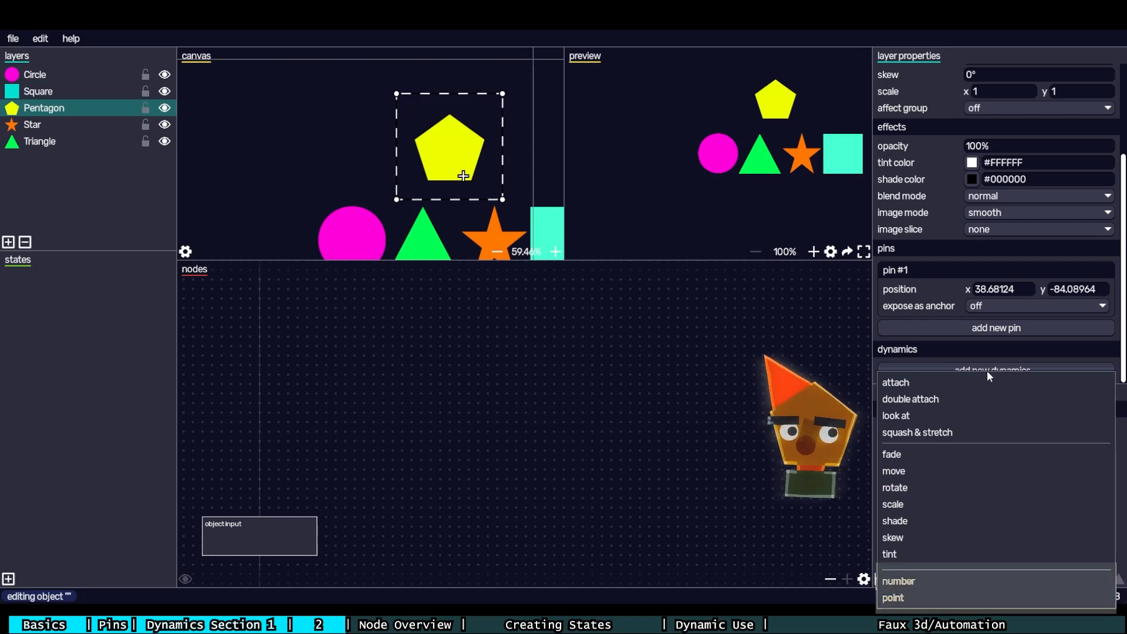
click(991, 372)
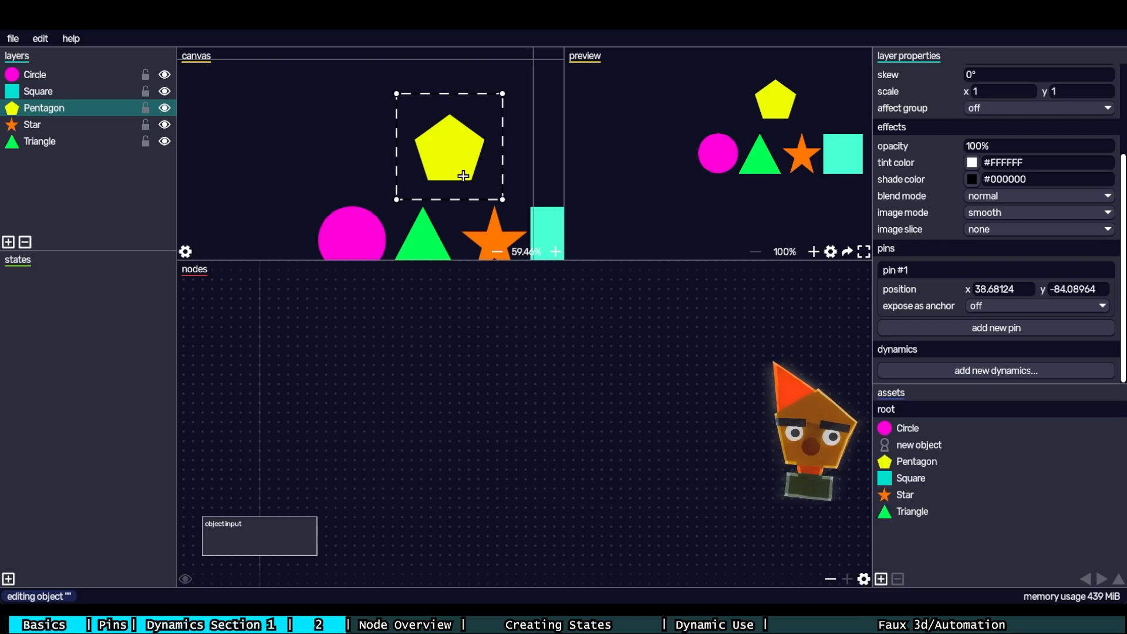
right_click(713, 352)
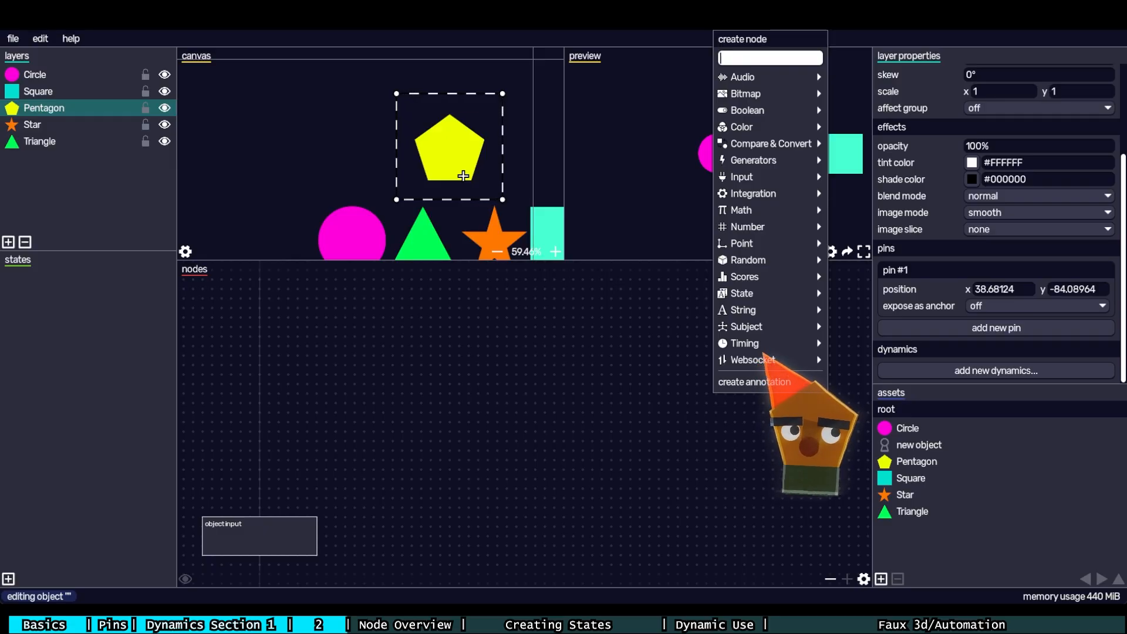
click(704, 408)
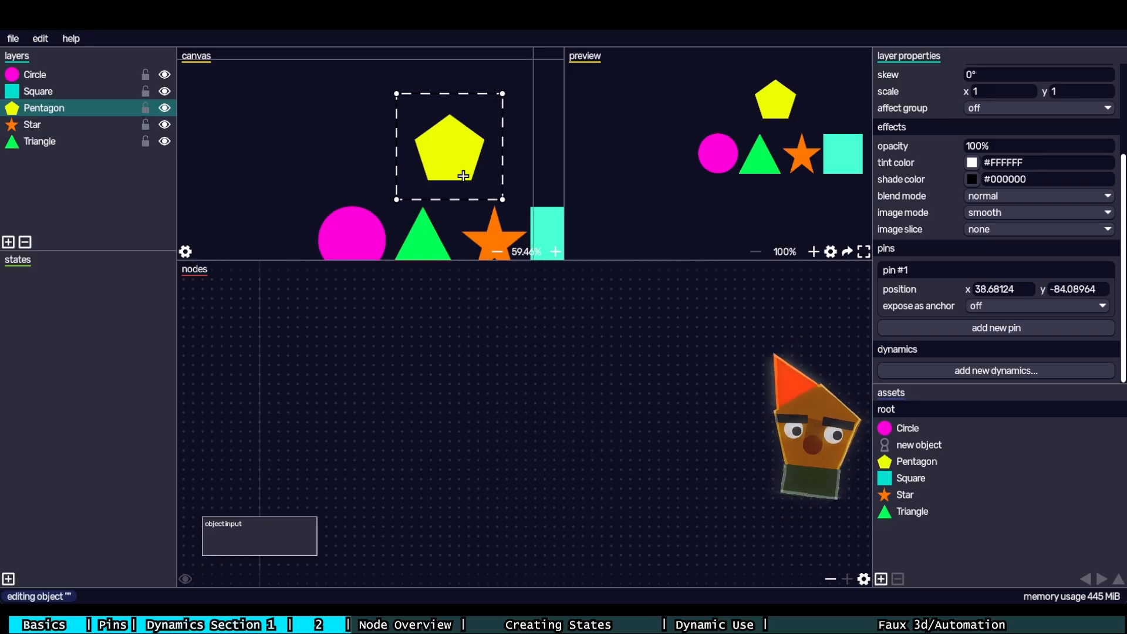
- Create a Shaker generator node, open its settings and delete the node
right_click(783, 340)
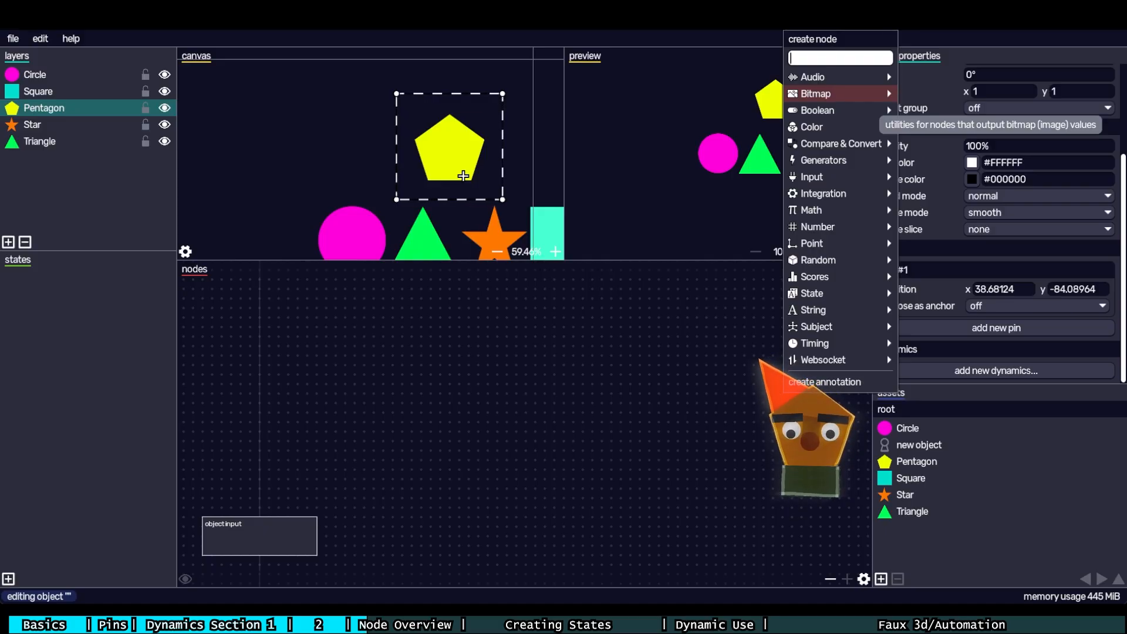
mouse_move(817, 110)
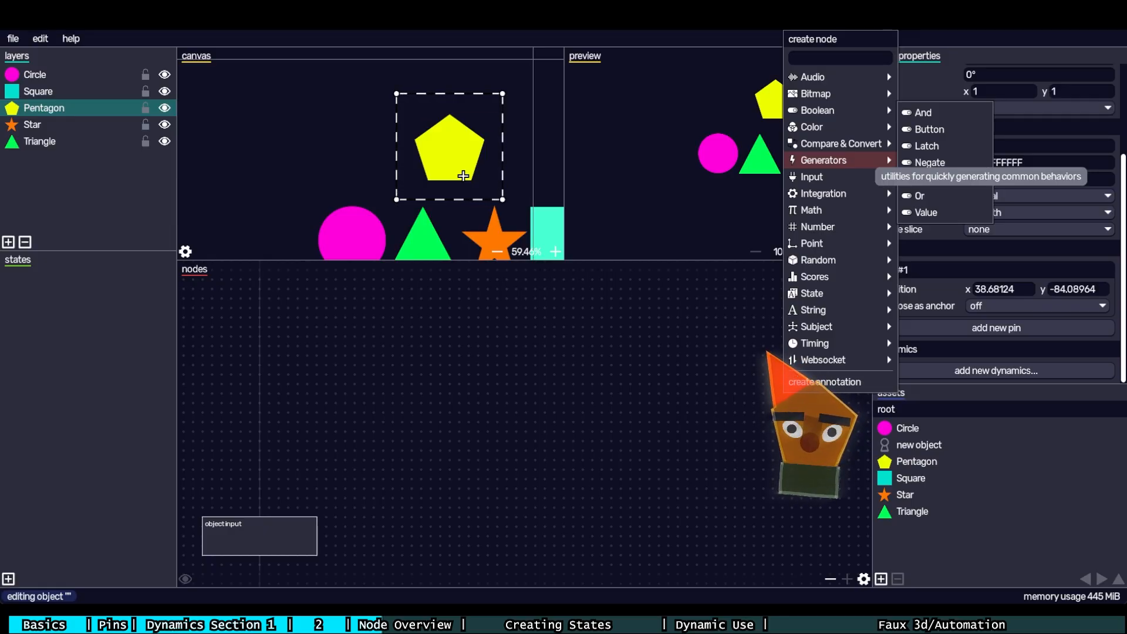
click(866, 159)
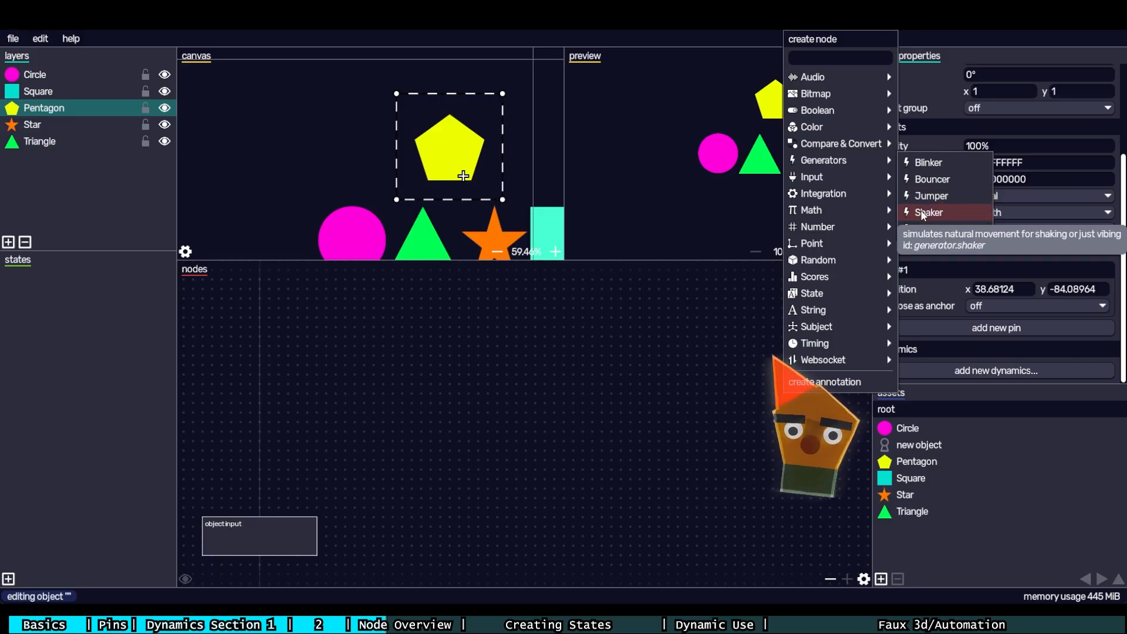
click(936, 212)
right_click(779, 364)
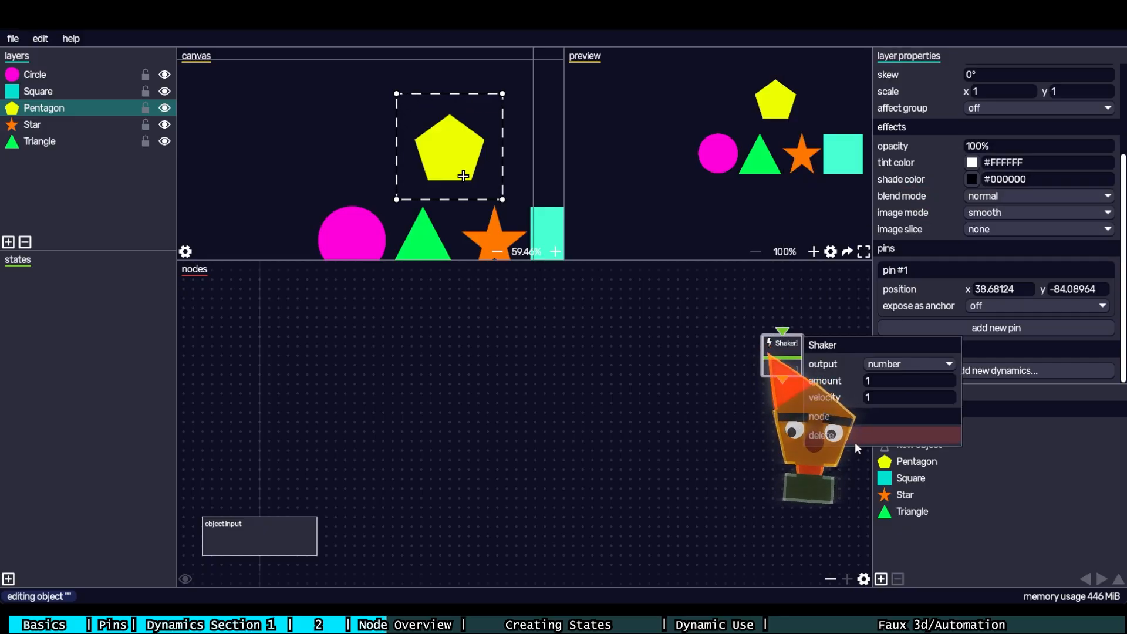
click(855, 440)
- Examine the node types offered in the Generators, Input and Integration categories
right_click(808, 326)
mouse_move(898, 162)
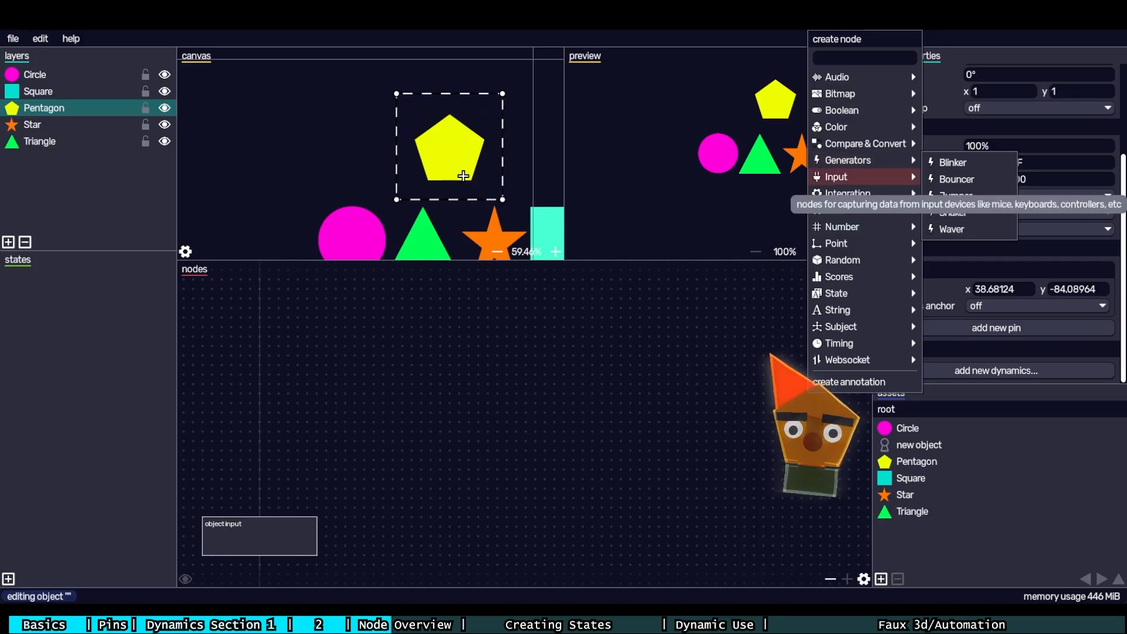
click(836, 177)
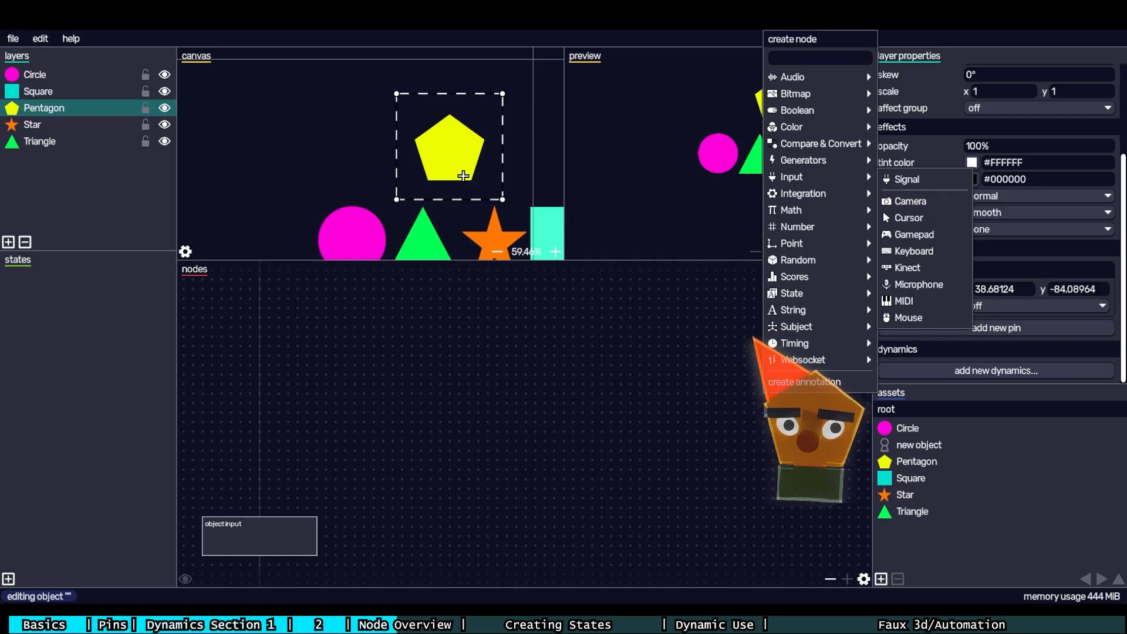
mouse_move(816, 193)
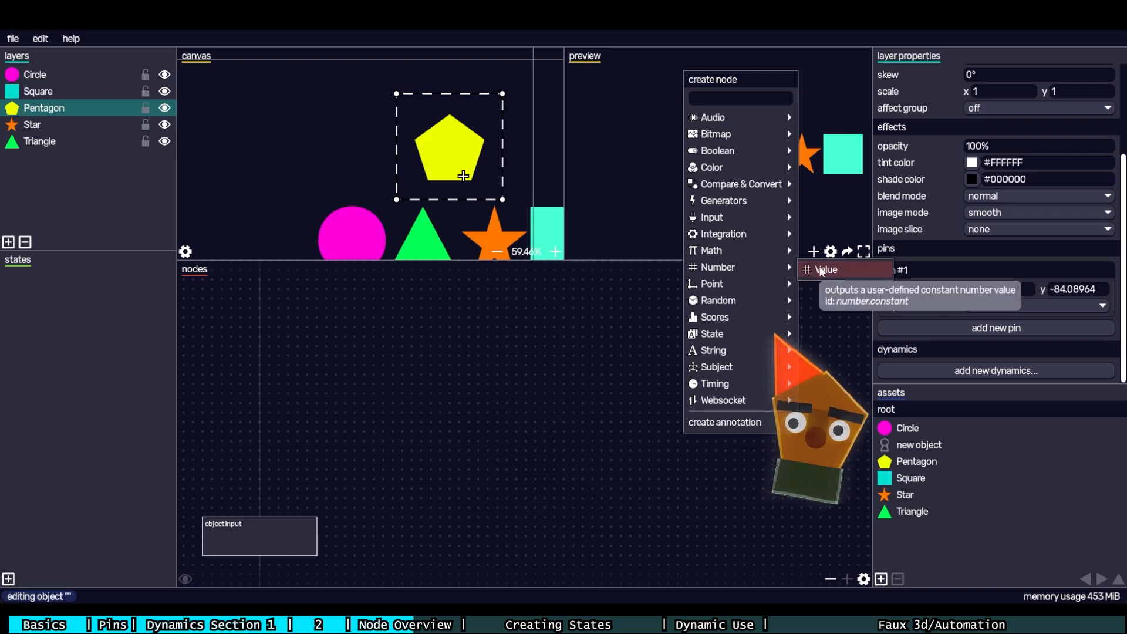
- Create a number Value node, set it to 3 and delete the node
click(833, 275)
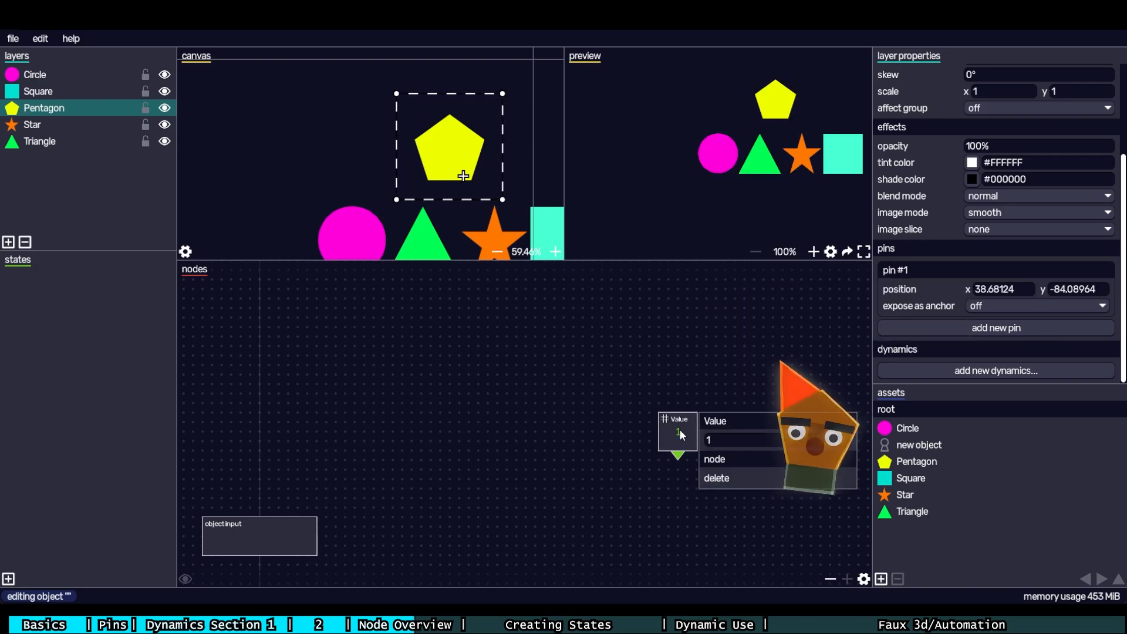
click(730, 442)
text(3)
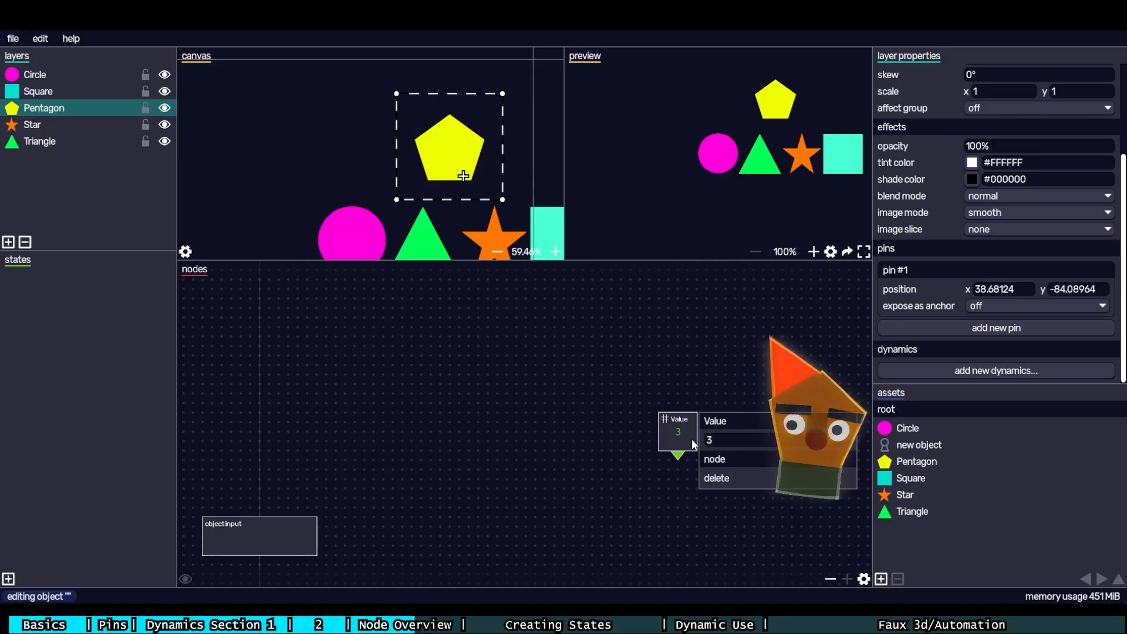
click(596, 385)
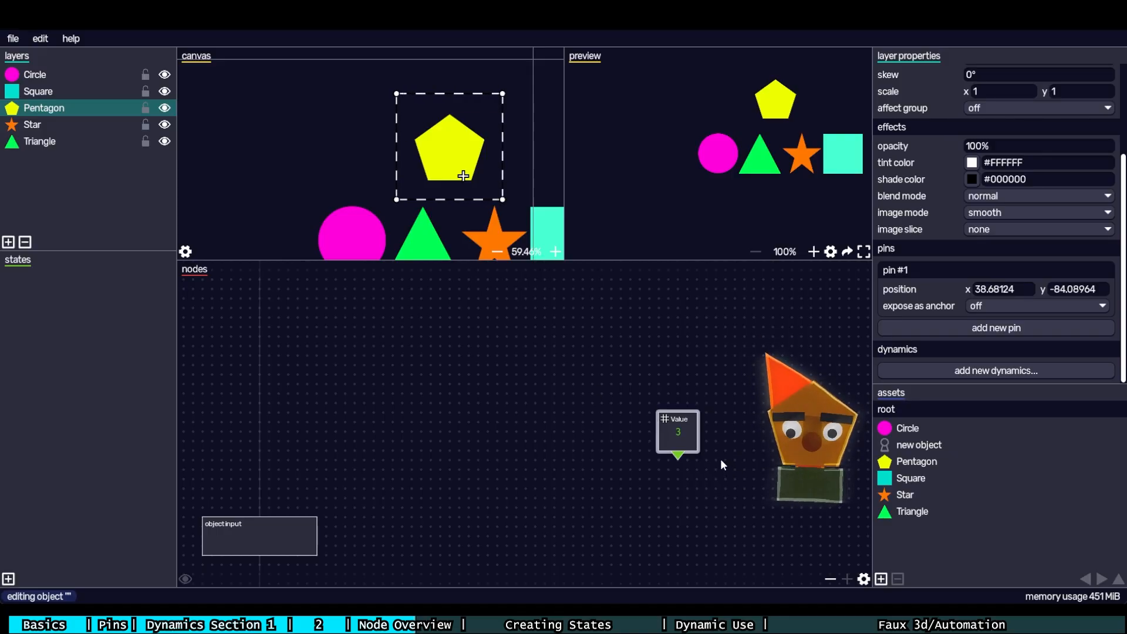
key(Delete)
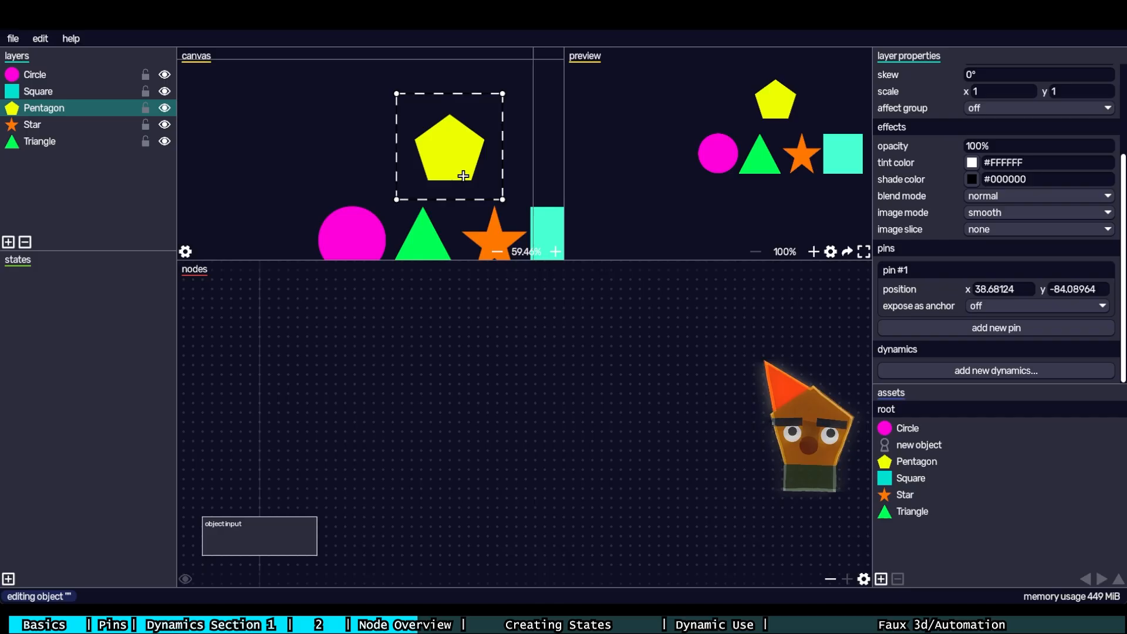
- Create a Random Number node, reposition it in the node area and delete it
right_click(721, 264)
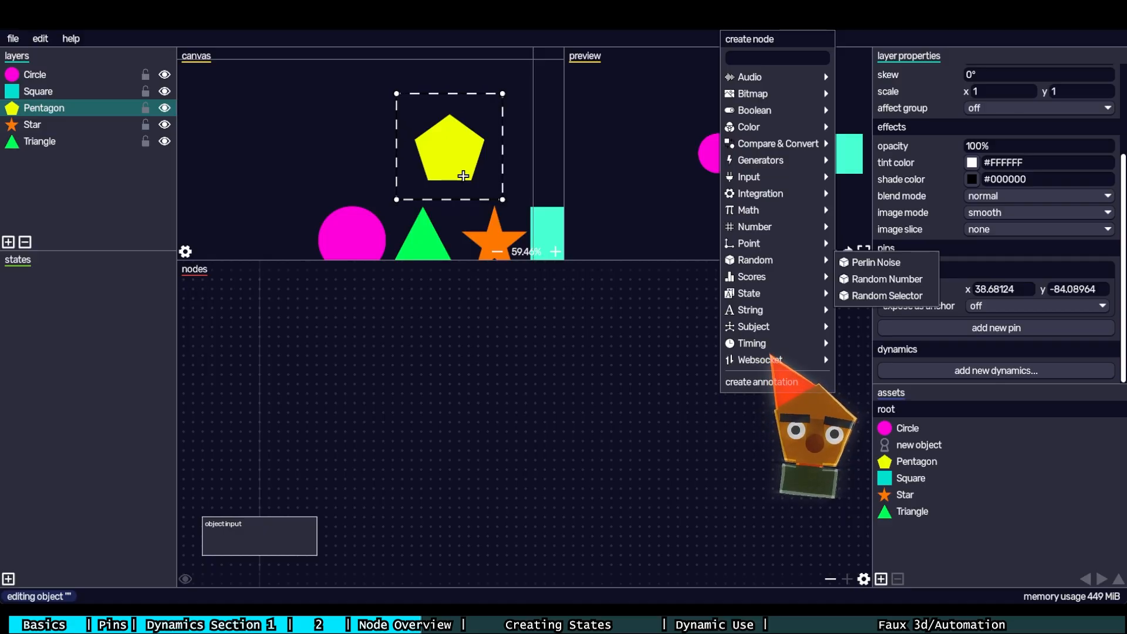
click(886, 279)
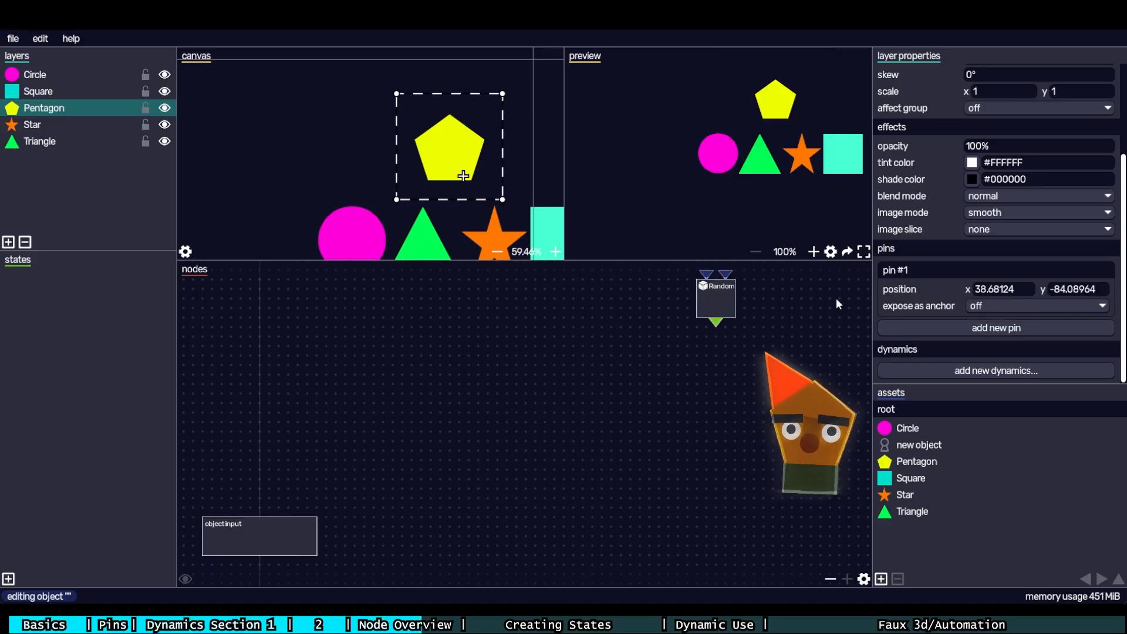
drag(761, 414, 779, 432)
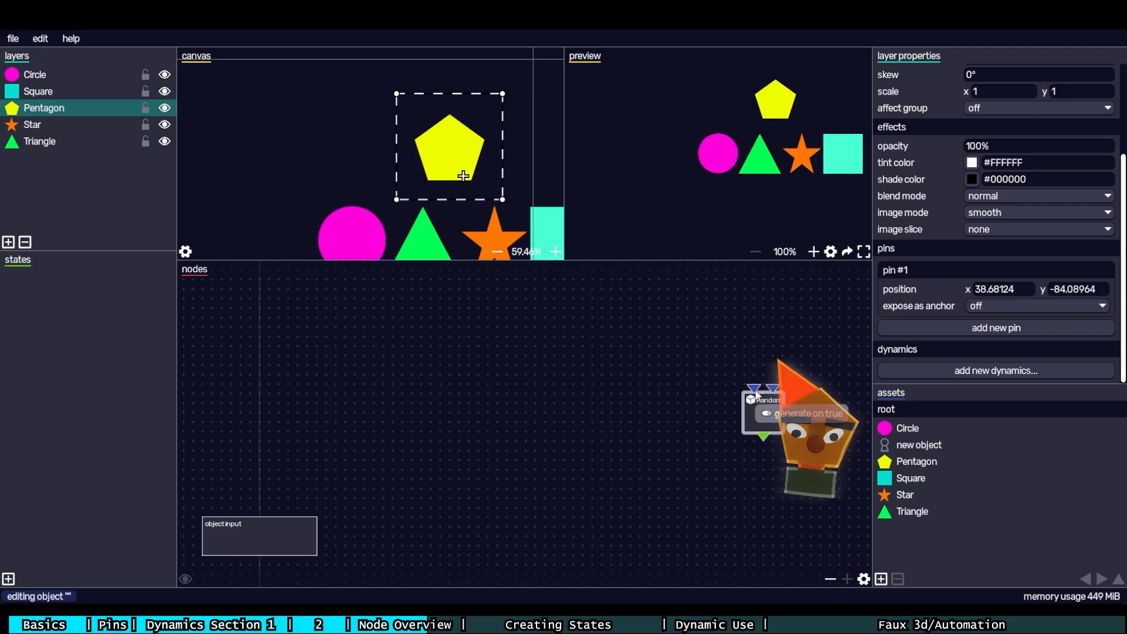
key(Delete)
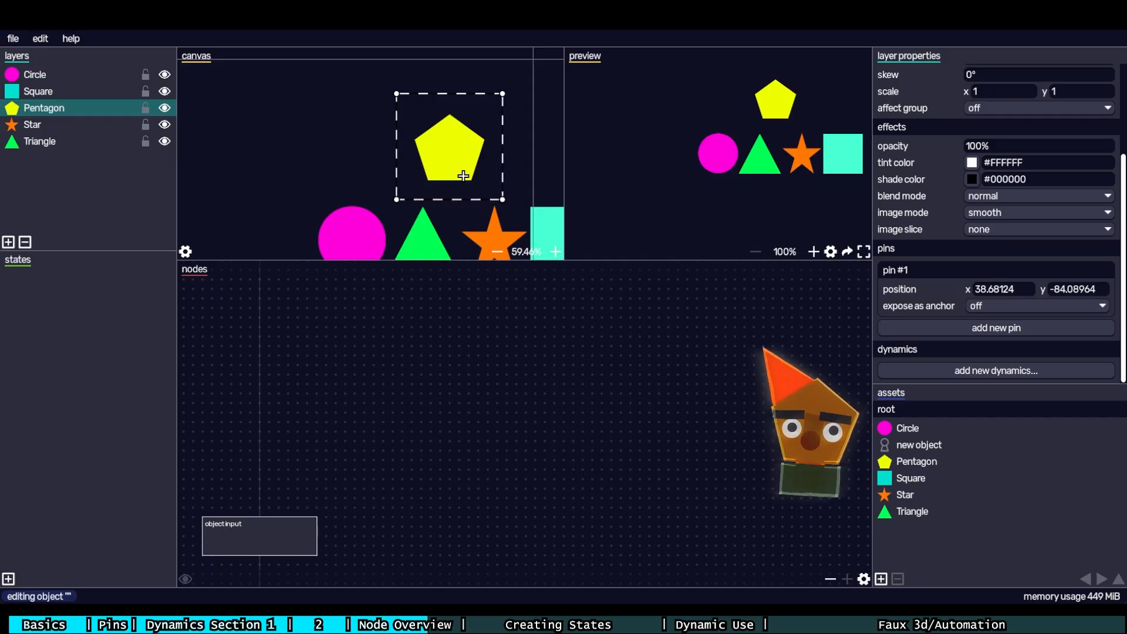
- Create an annotation box labelled Buttcheeks in the node area and enlarge it
right_click(811, 315)
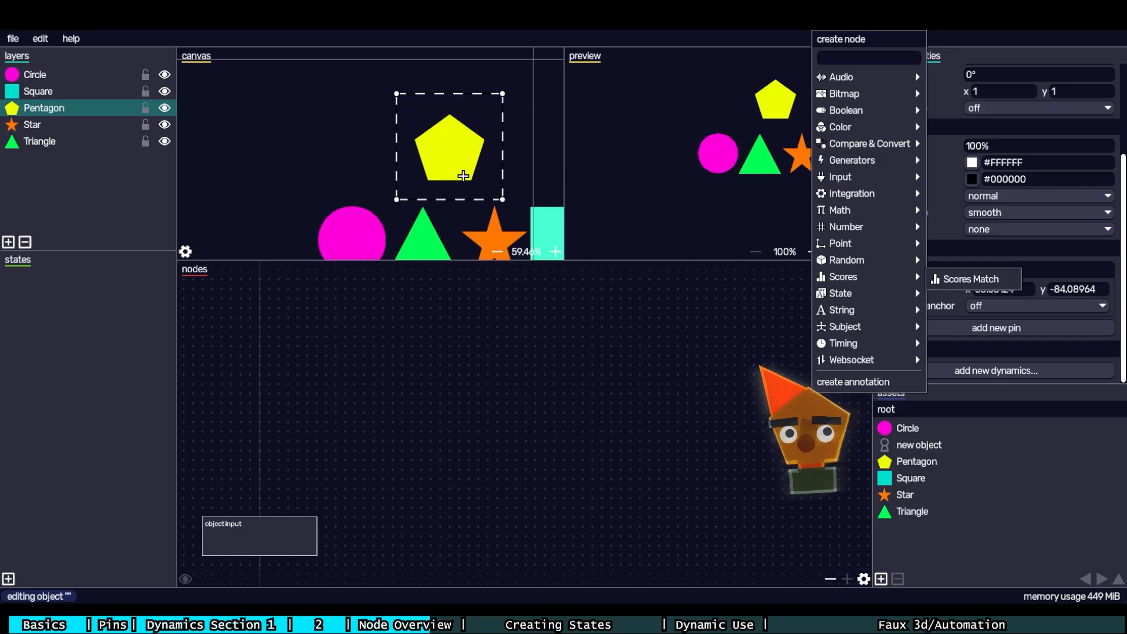
mouse_move(840, 293)
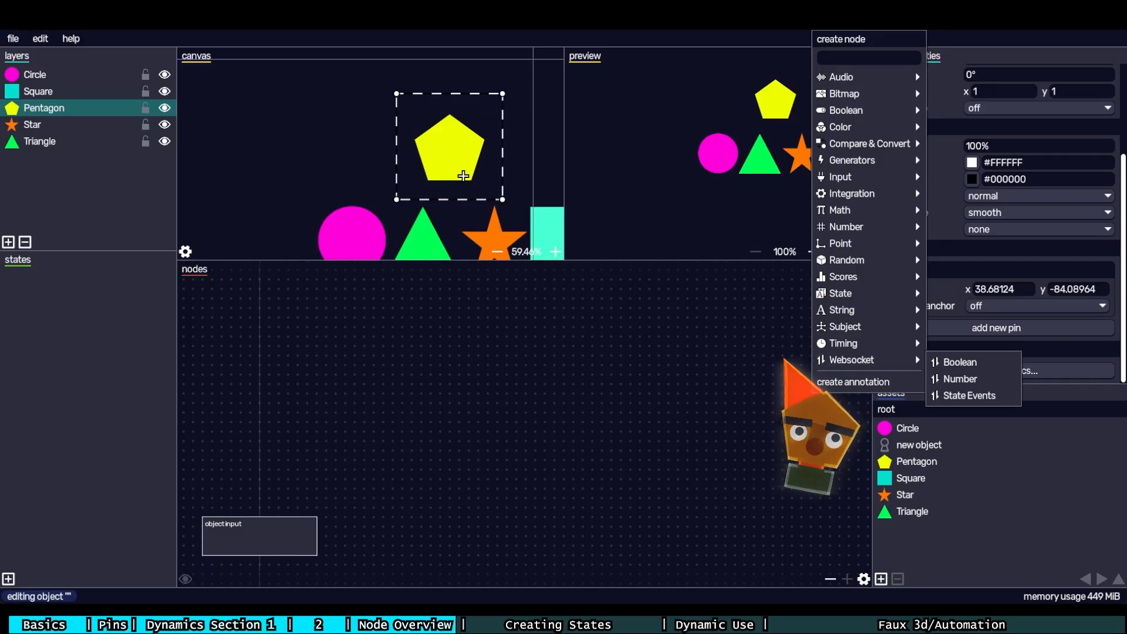
click(852, 382)
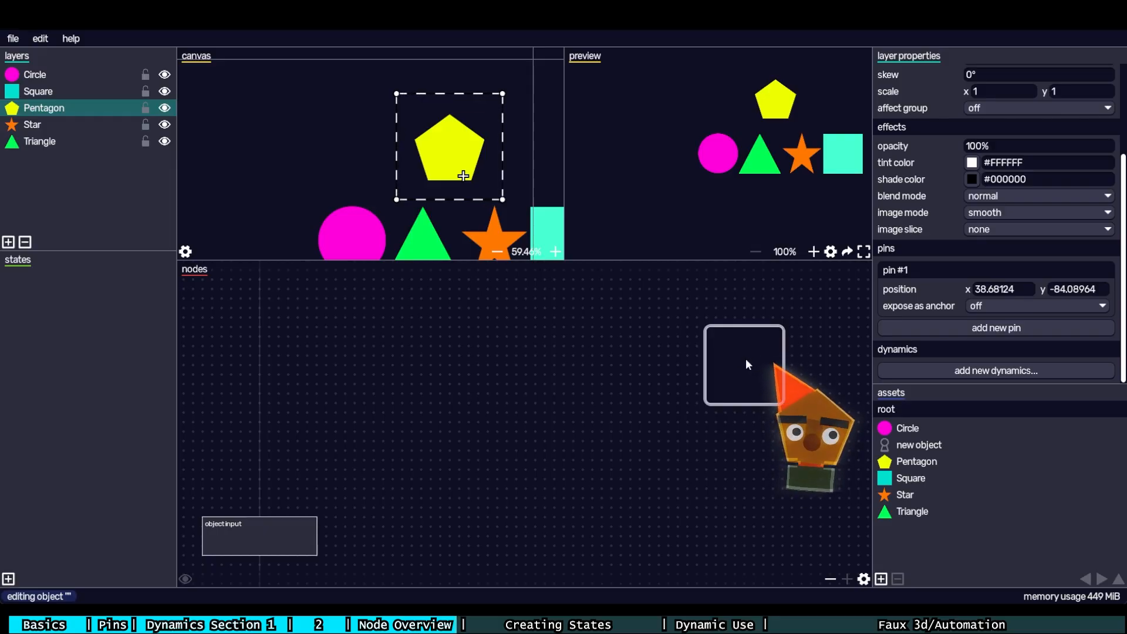
mouse_move(784, 355)
mouse_down()
mouse_move(702, 355)
mouse_move(820, 362)
mouse_up()
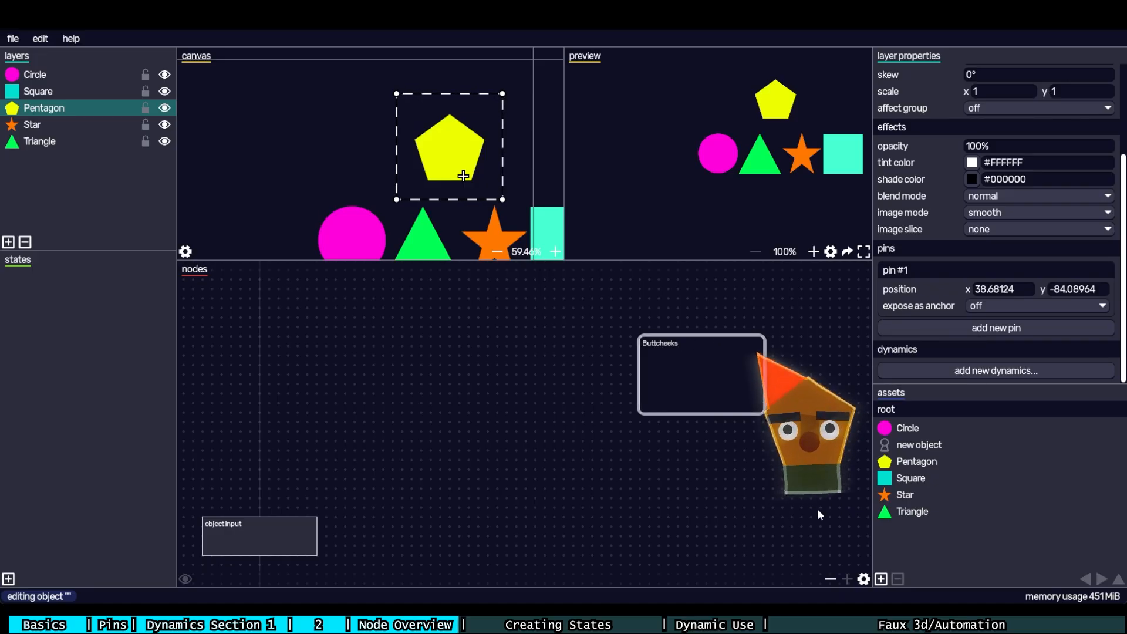
click(817, 509)
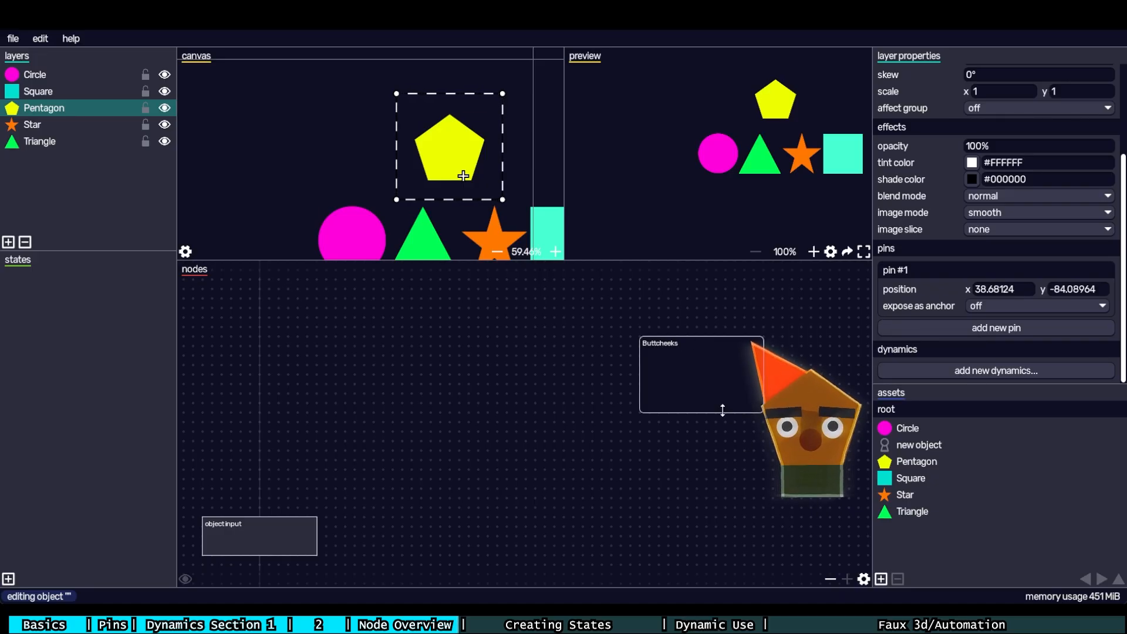
mouse_move(722, 410)
mouse_down()
mouse_move(673, 565)
mouse_move(735, 404)
mouse_move(752, 404)
mouse_move(752, 519)
mouse_up()
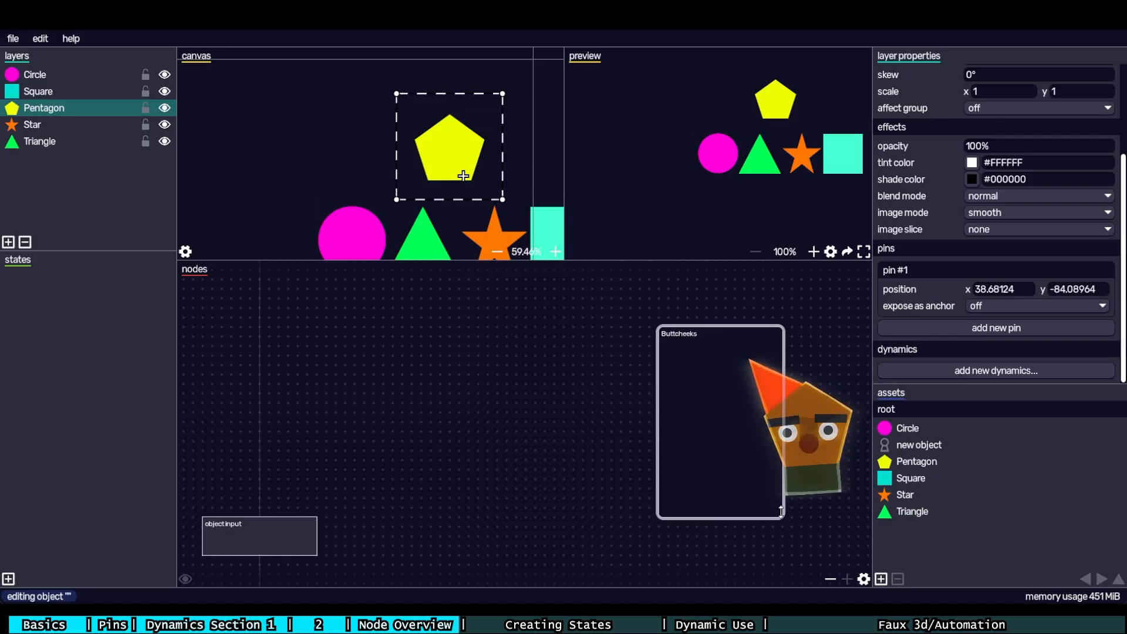
- Create a Combine node and a string Concatenate node and place both inside the annotation box
right_click(849, 415)
mouse_move(895, 353)
click(937, 351)
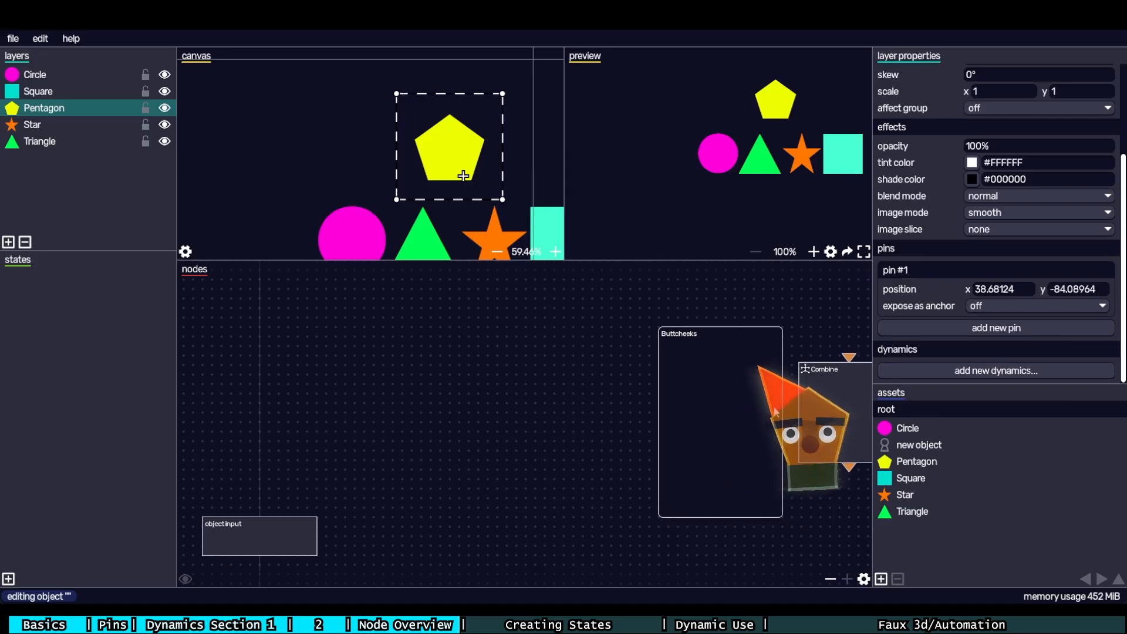
right_click(783, 415)
mouse_move(869, 309)
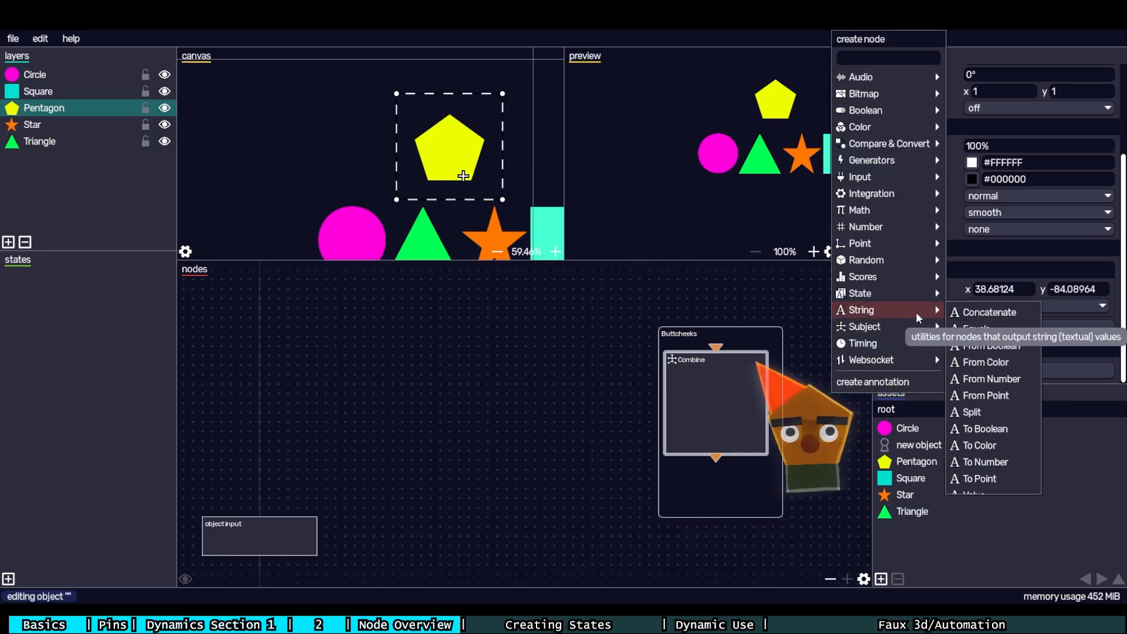
click(992, 311)
drag(831, 392, 738, 461)
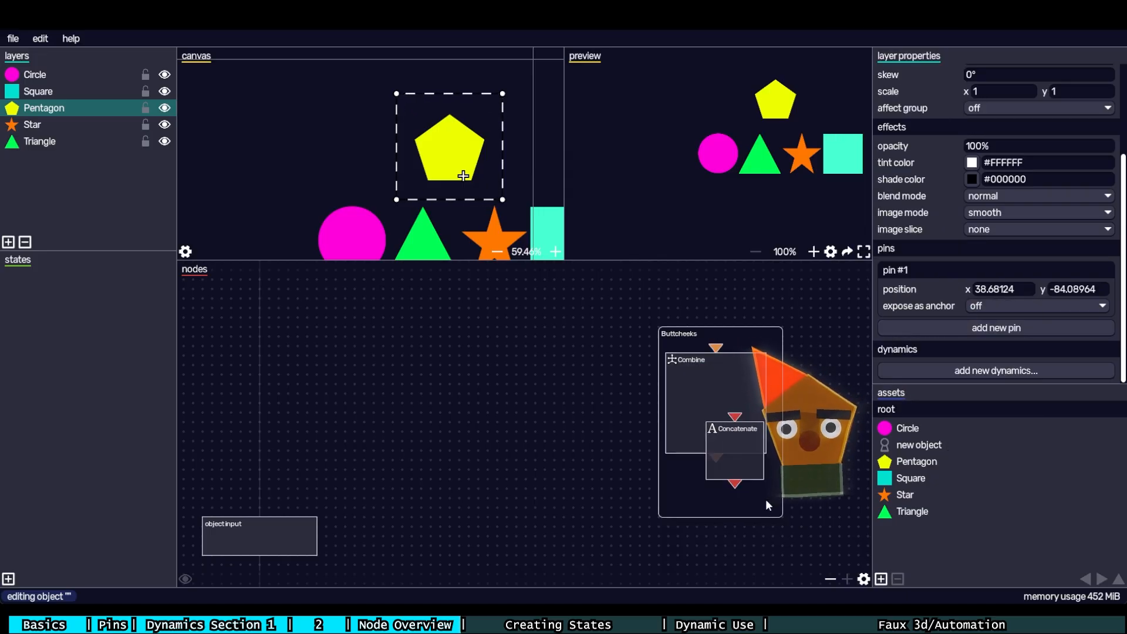
- Delete the annotation box together with the Combine and Concatenate nodes
drag(762, 505, 631, 493)
drag(766, 568, 509, 332)
key(Delete)
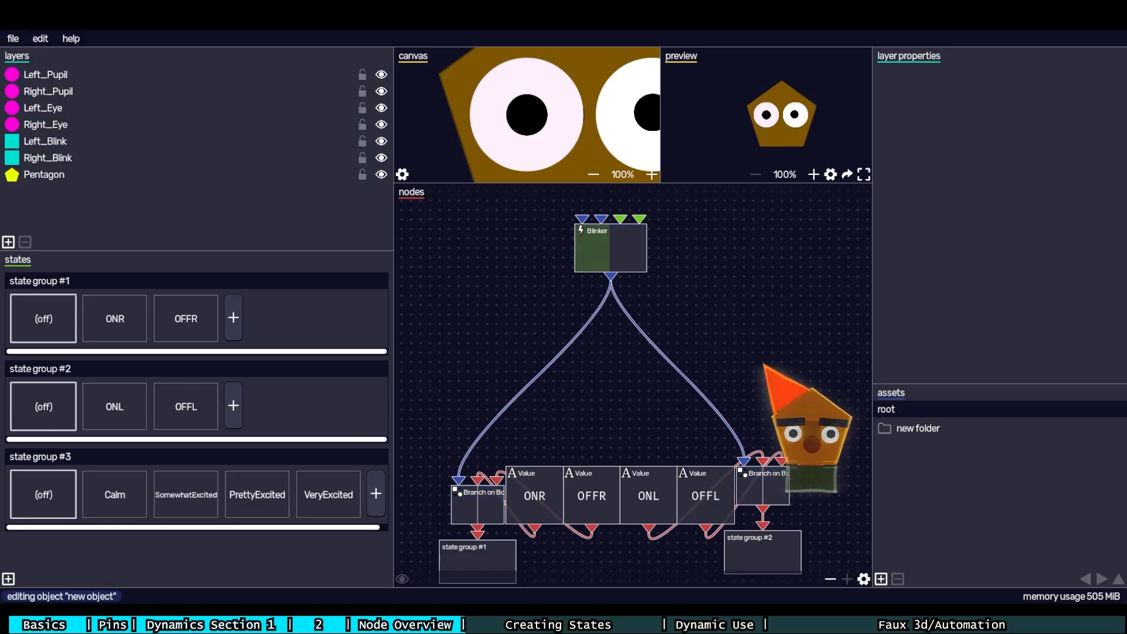
- Add a fourth state group and create three states in it
drag(700, 298, 702, 374)
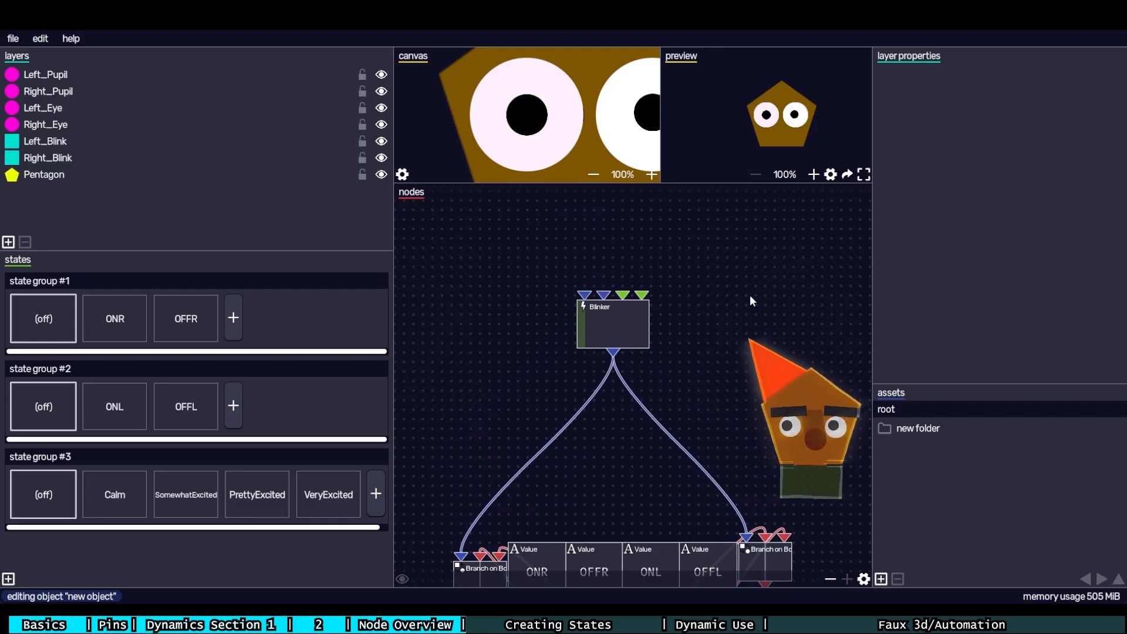
drag(750, 297, 783, 204)
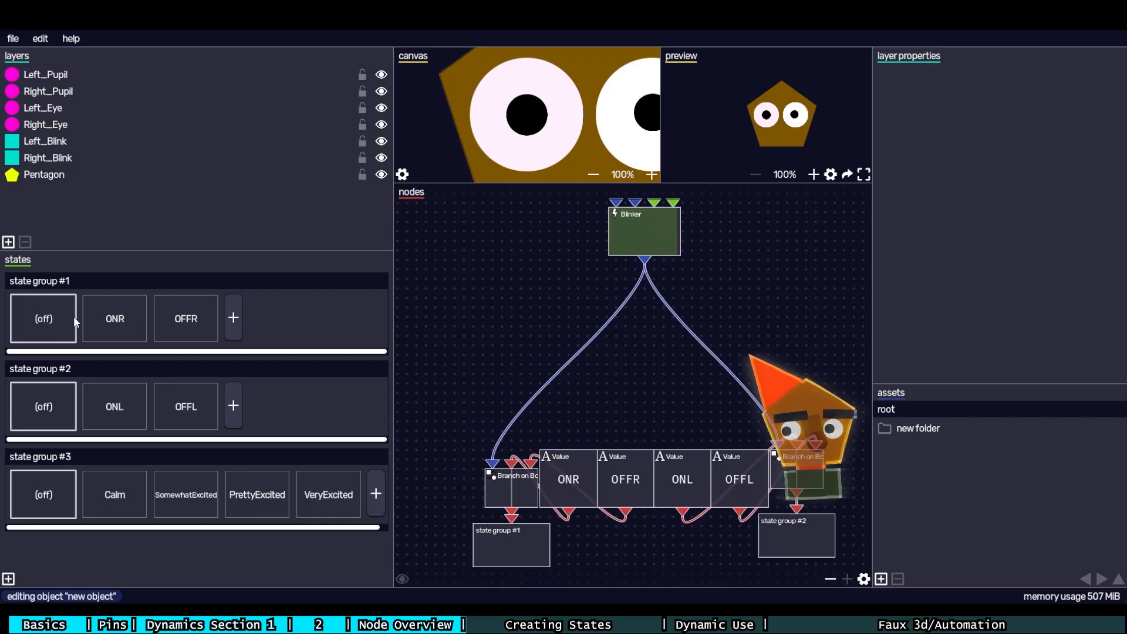
click(9, 579)
scroll(69, 522, down, 1)
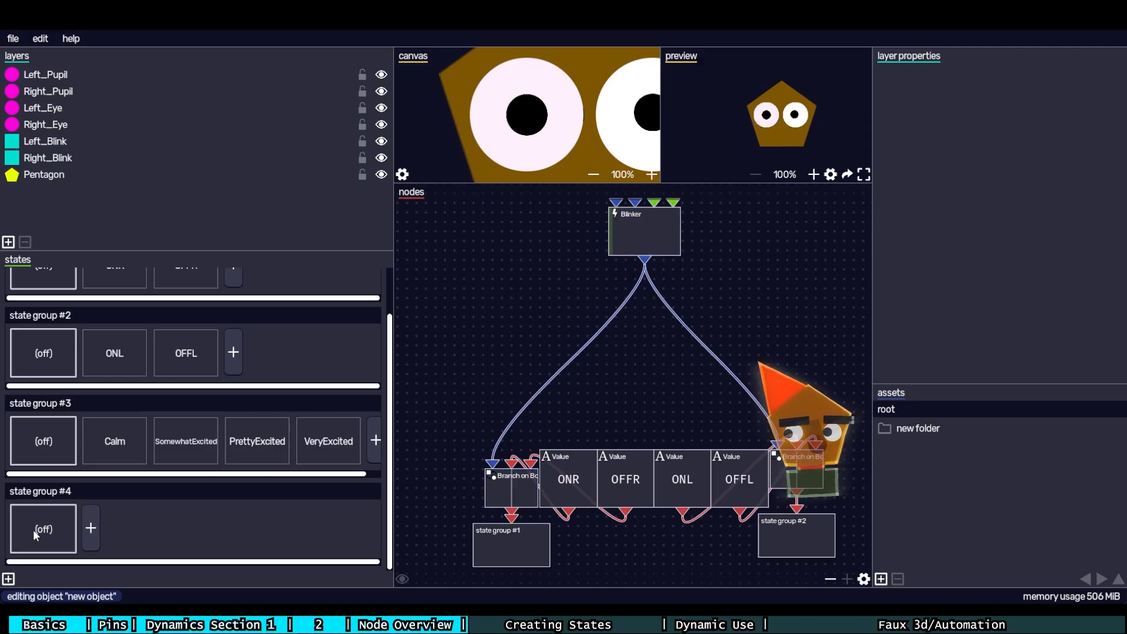
click(90, 528)
click(156, 530)
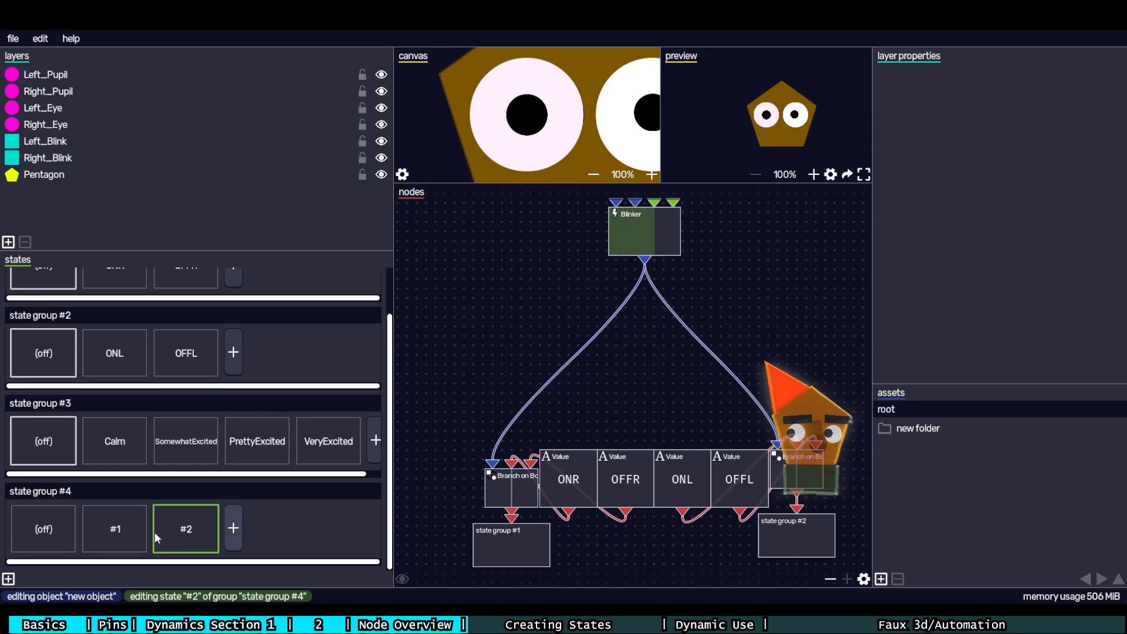
click(231, 531)
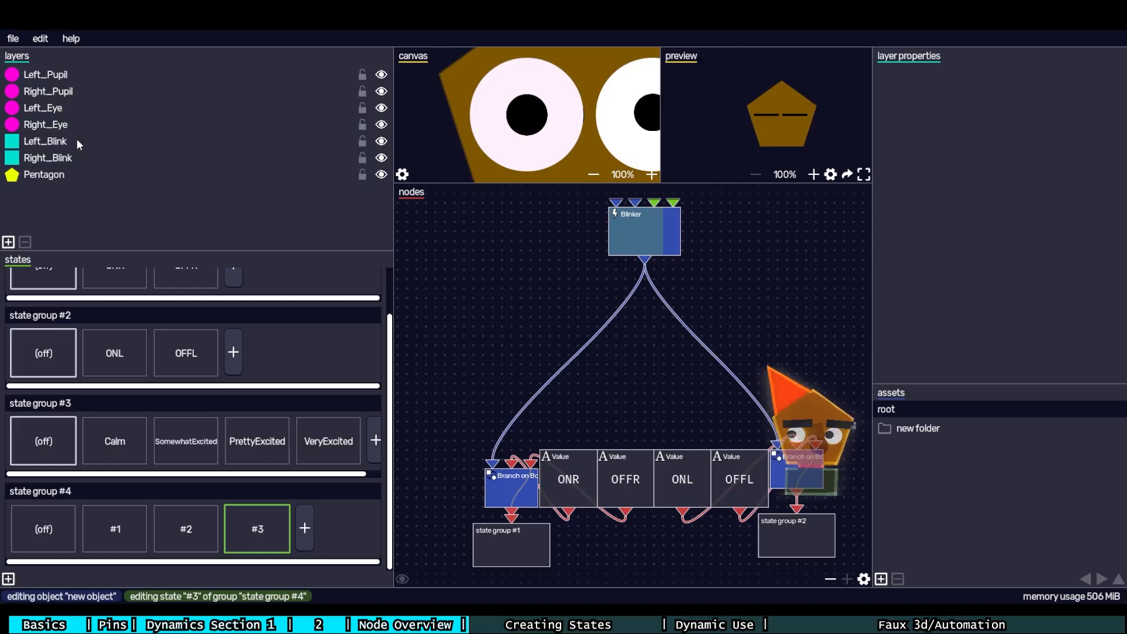
drag(668, 356, 682, 406)
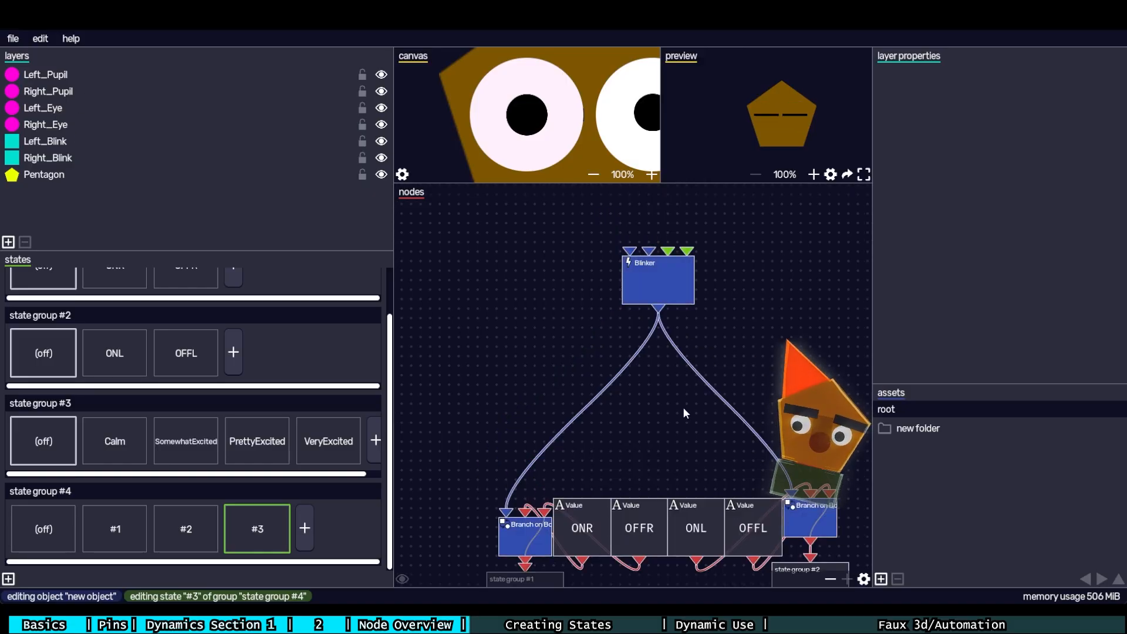
click(659, 289)
drag(725, 462, 689, 361)
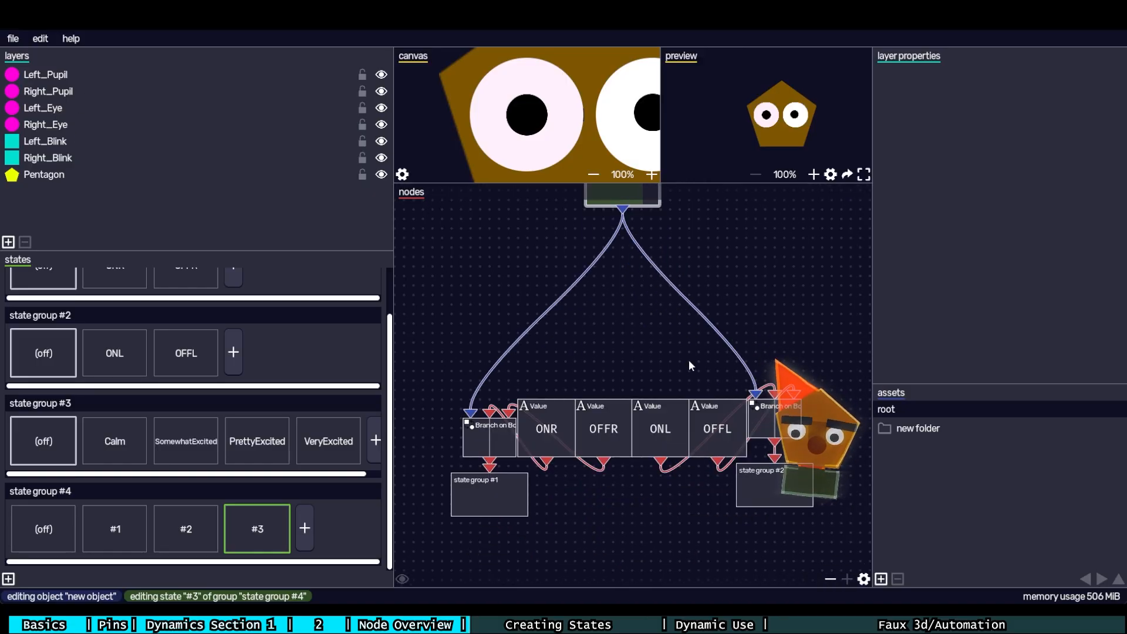
click(774, 430)
drag(790, 317, 749, 411)
- Turn off the Left_Pupil layer's last squash & stretch dynamics in states #3 and #1 of state group #4
click(132, 78)
scroll(935, 201, down, 9)
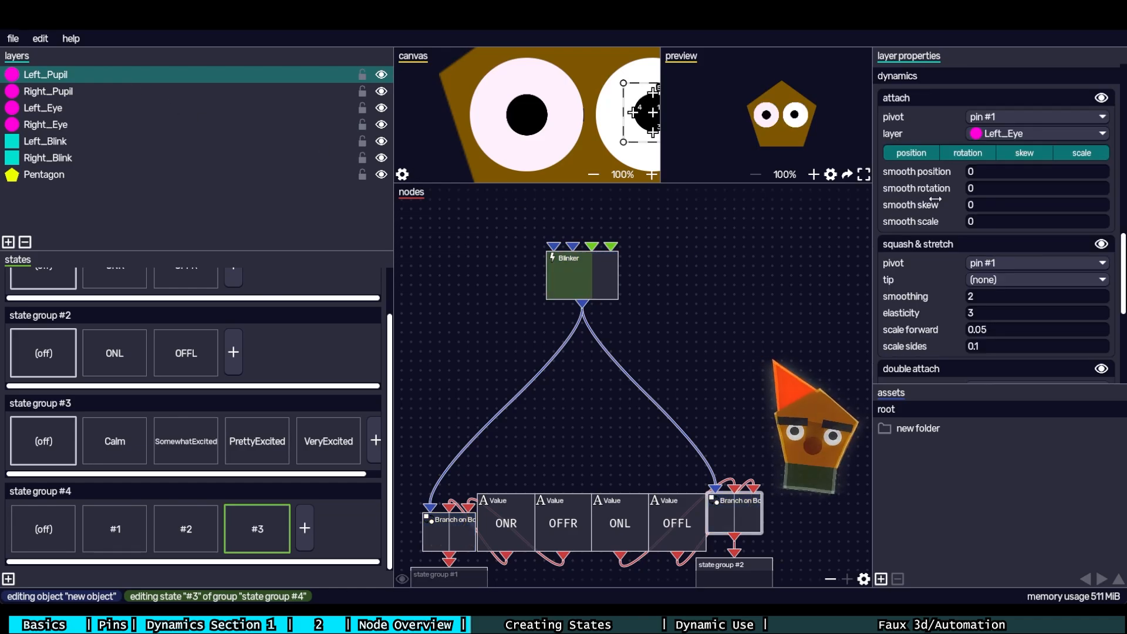
scroll(935, 201, down, 5)
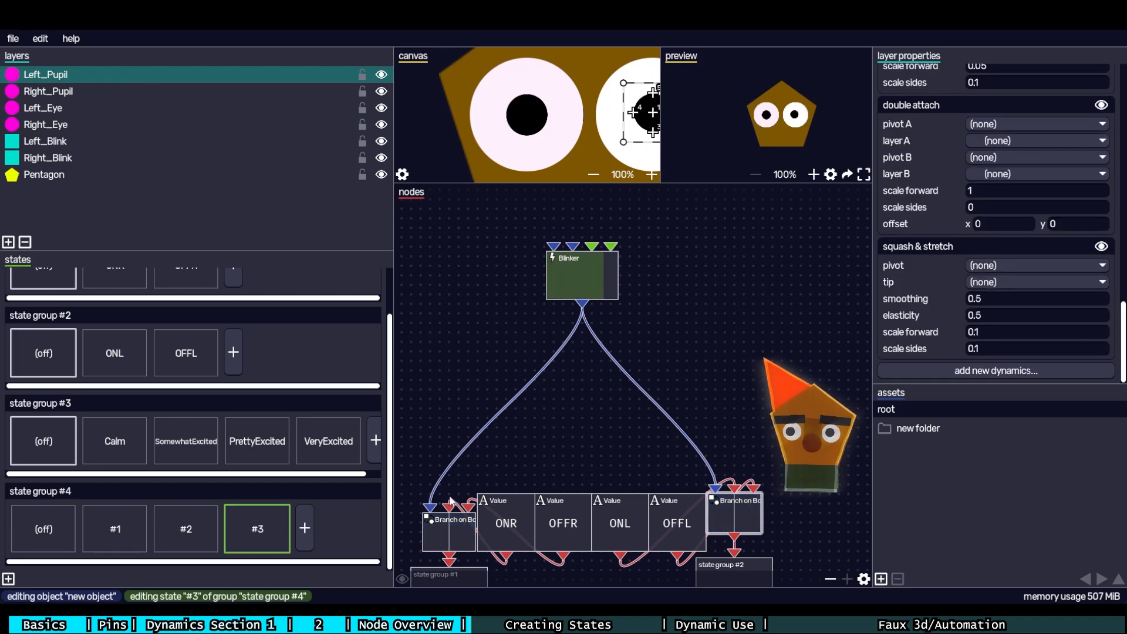
click(1101, 246)
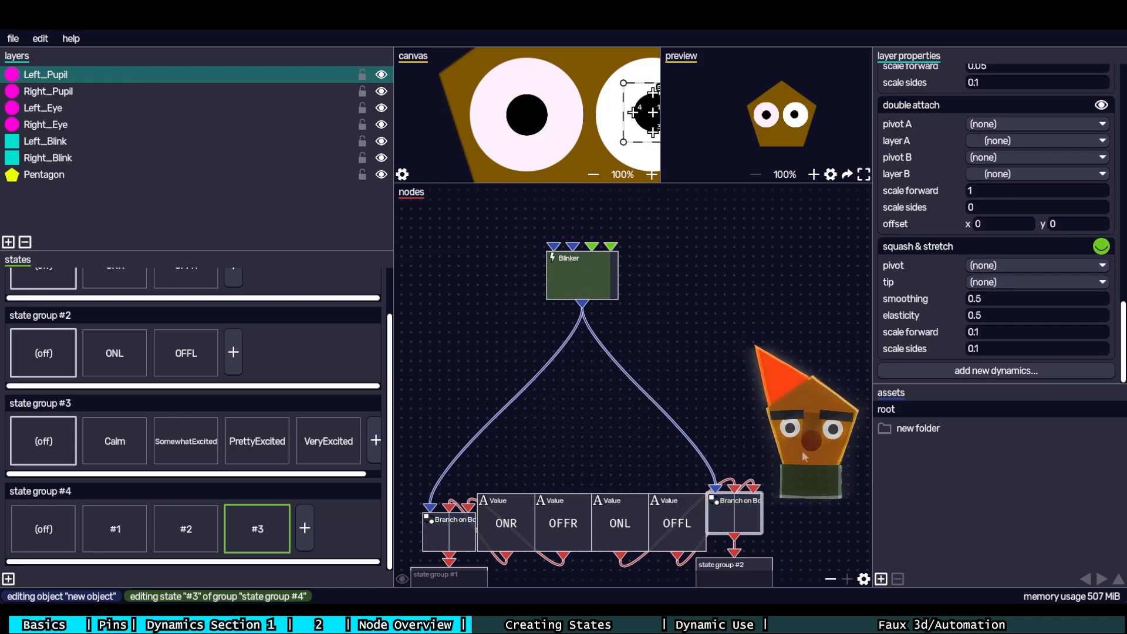
click(193, 530)
click(1101, 246)
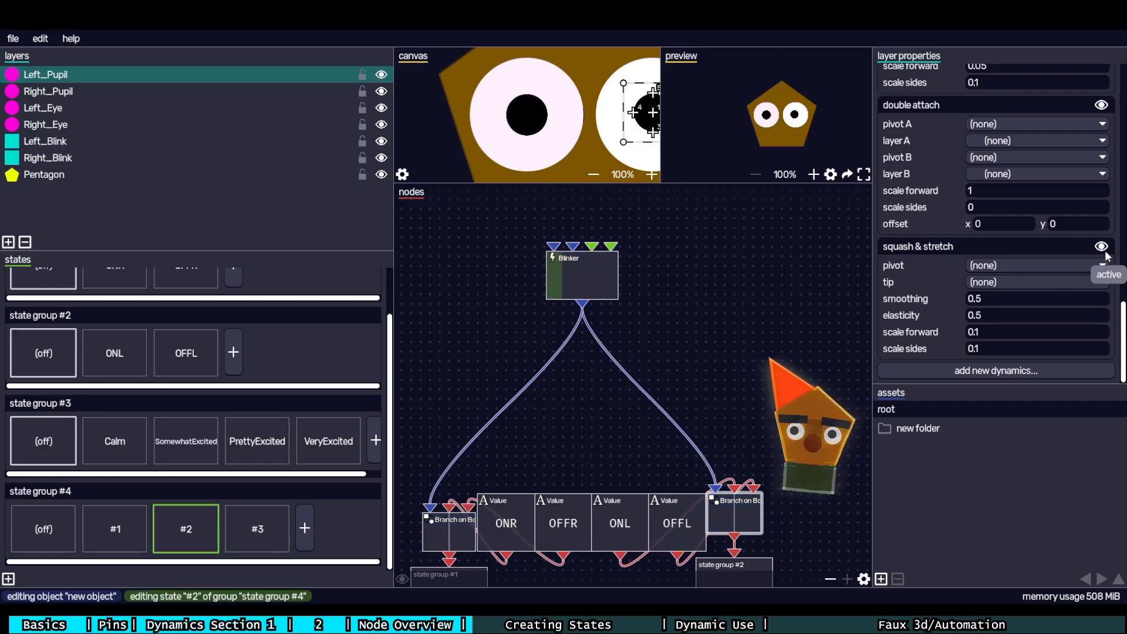
click(116, 529)
click(1101, 246)
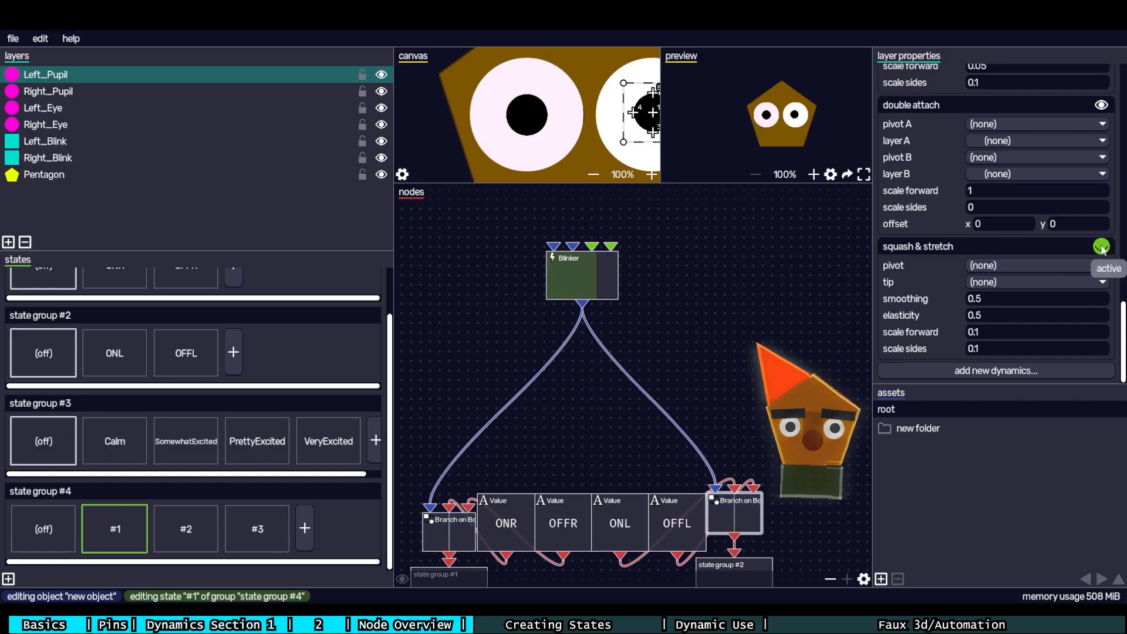
- Set the elasticity of Left_Pupil's last squash & stretch dynamics to 100 in state #2 of state group #4
click(1022, 315)
click(186, 529)
click(1014, 317)
text(100)
key(Return)
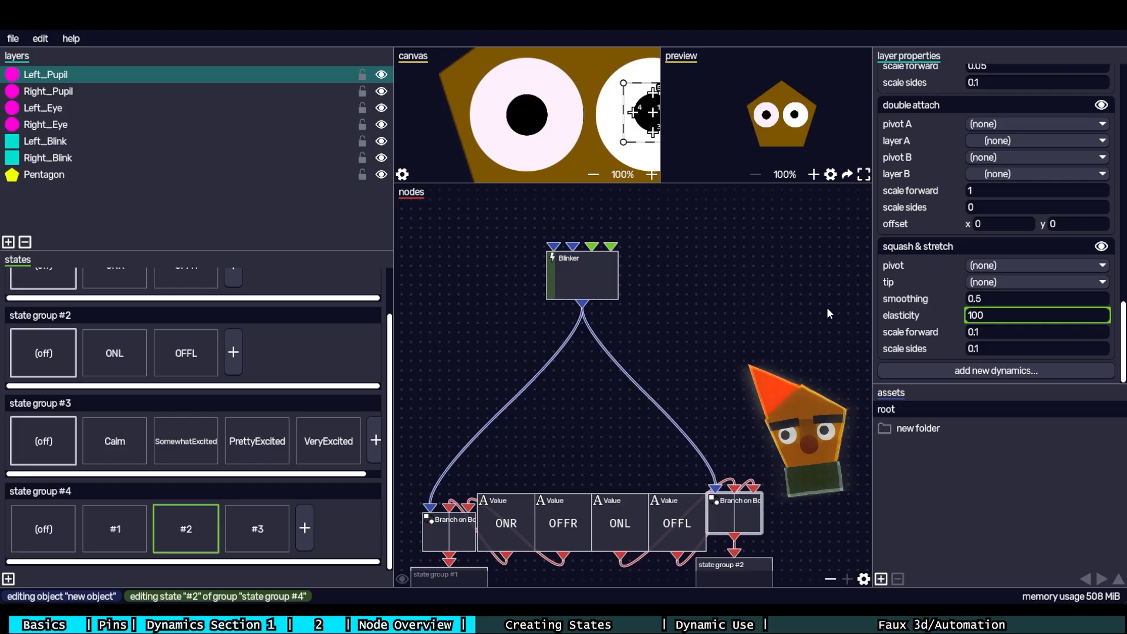
- Delete state group #4
click(206, 481)
drag(672, 395, 717, 320)
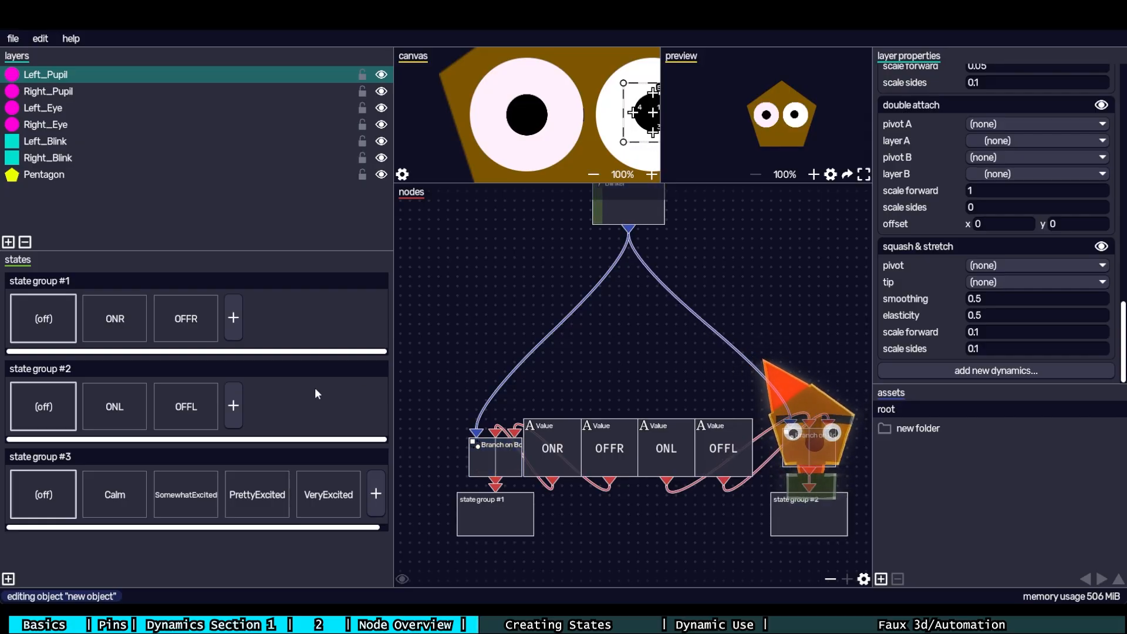
drag(802, 334, 745, 423)
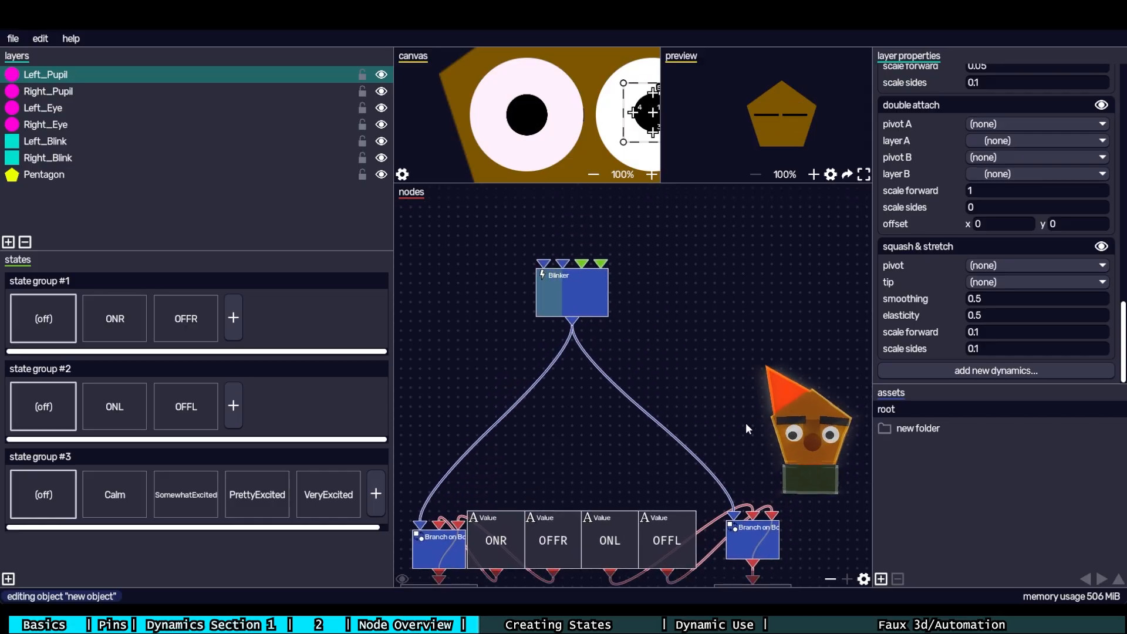
- Create a second Blinker generator node beside the existing one and delete it
right_click(635, 296)
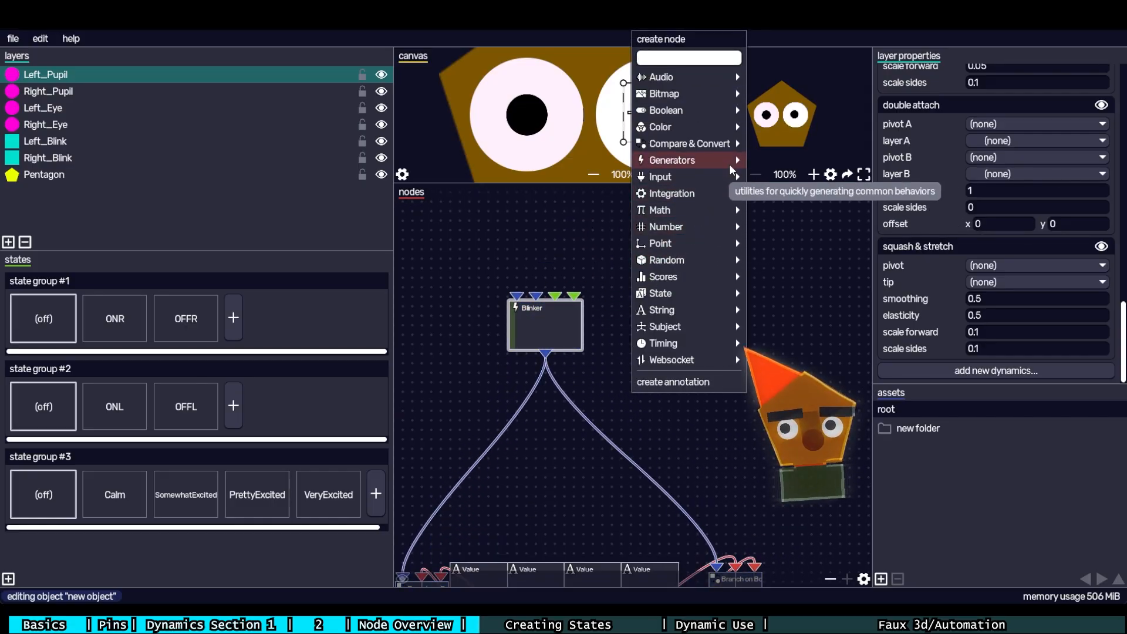
mouse_move(730, 159)
click(766, 159)
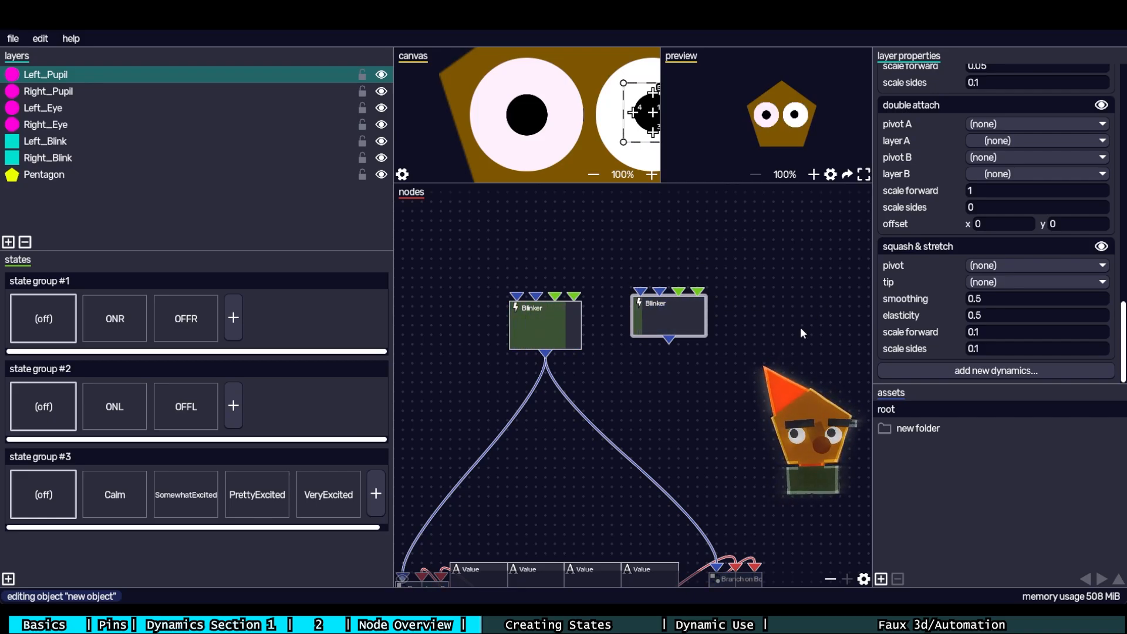
key(Delete)
- Move the ONR and OFFR Value nodes above the Branch on Boolean node that feeds state group #1
drag(622, 358, 699, 303)
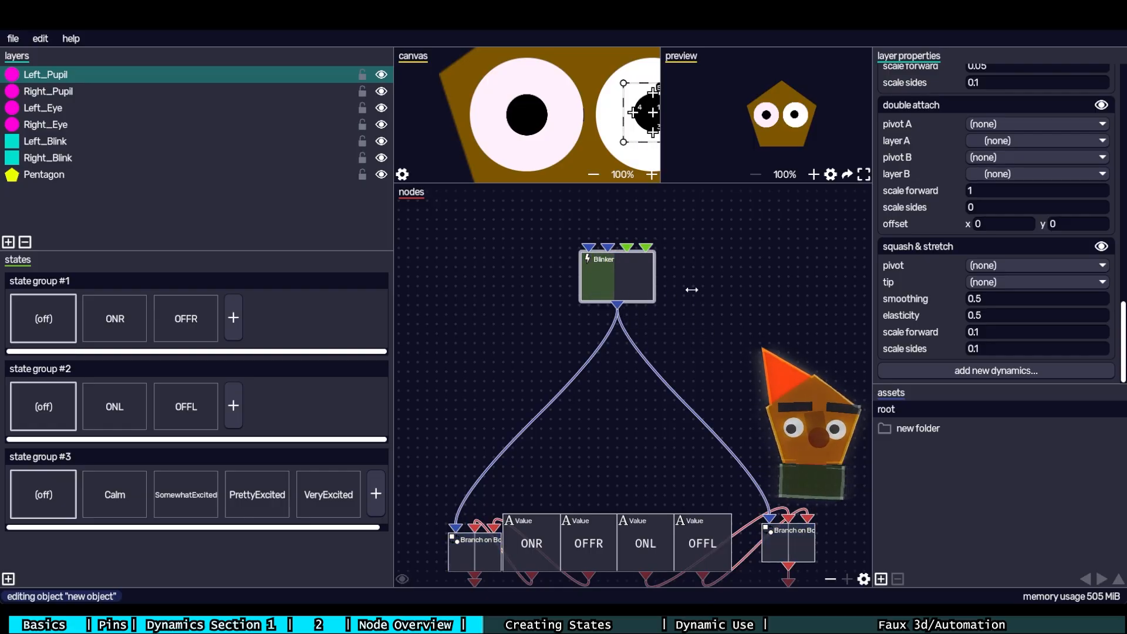
drag(809, 357, 839, 317)
drag(561, 503, 466, 370)
drag(615, 500, 540, 371)
drag(518, 513, 531, 477)
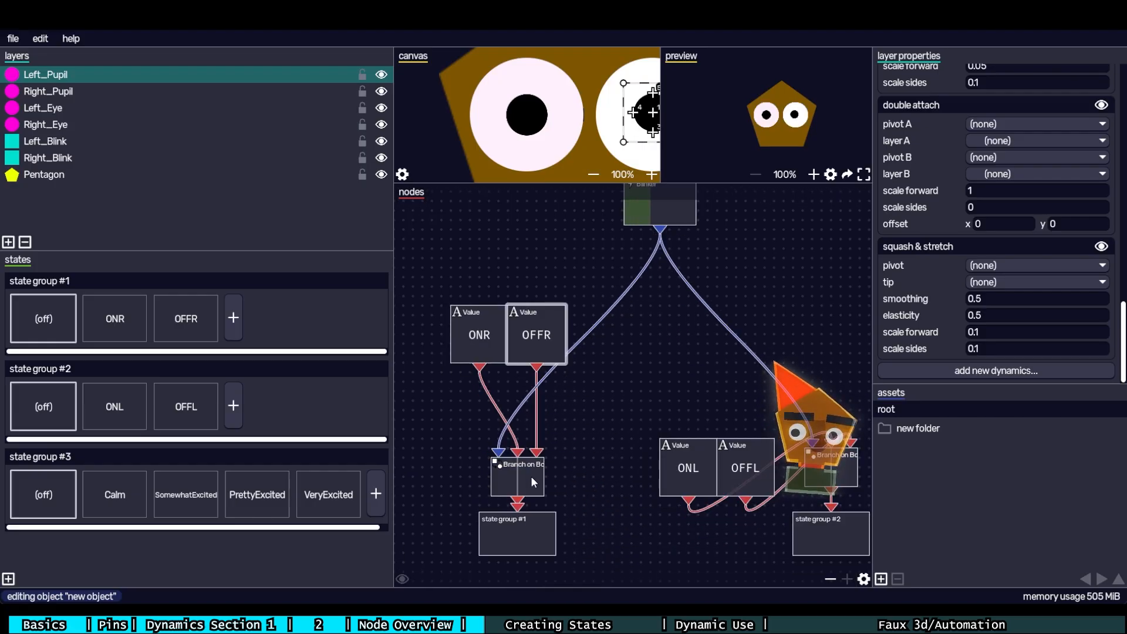
- Create a Branch on Boolean node from Compare & Convert in the empty space between the two blink branches
right_click(531, 476)
right_click(596, 427)
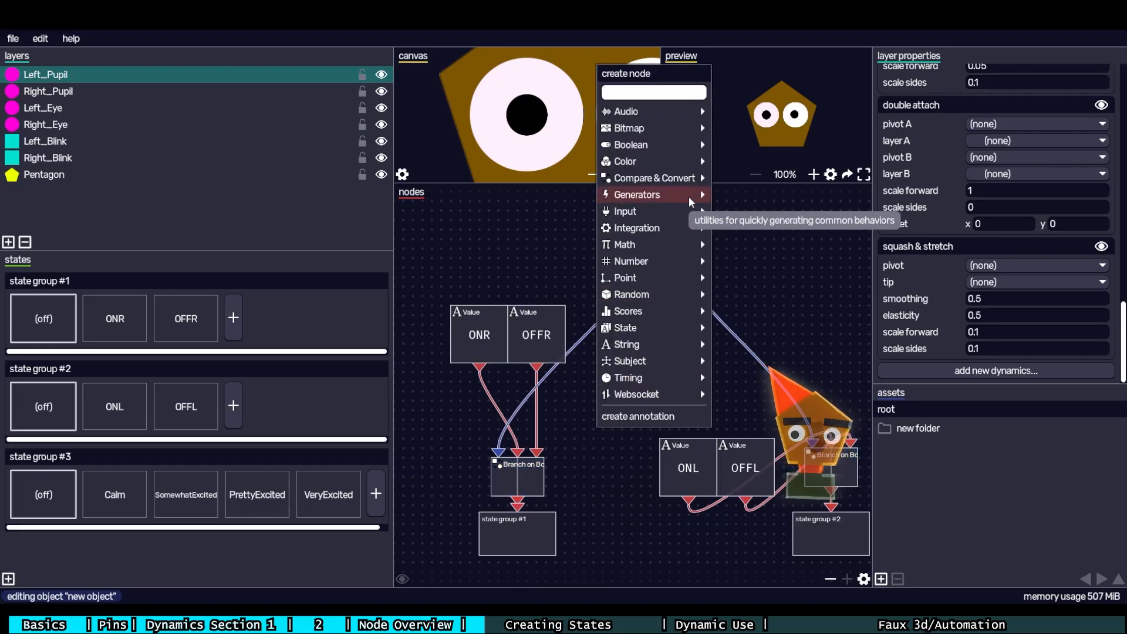
click(698, 144)
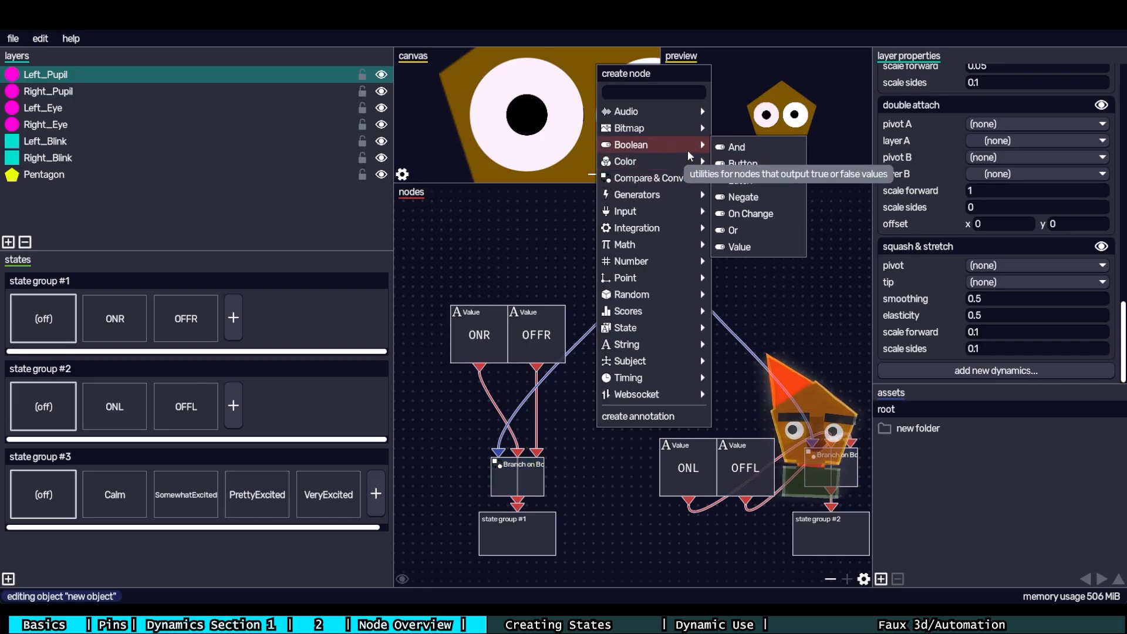
click(670, 179)
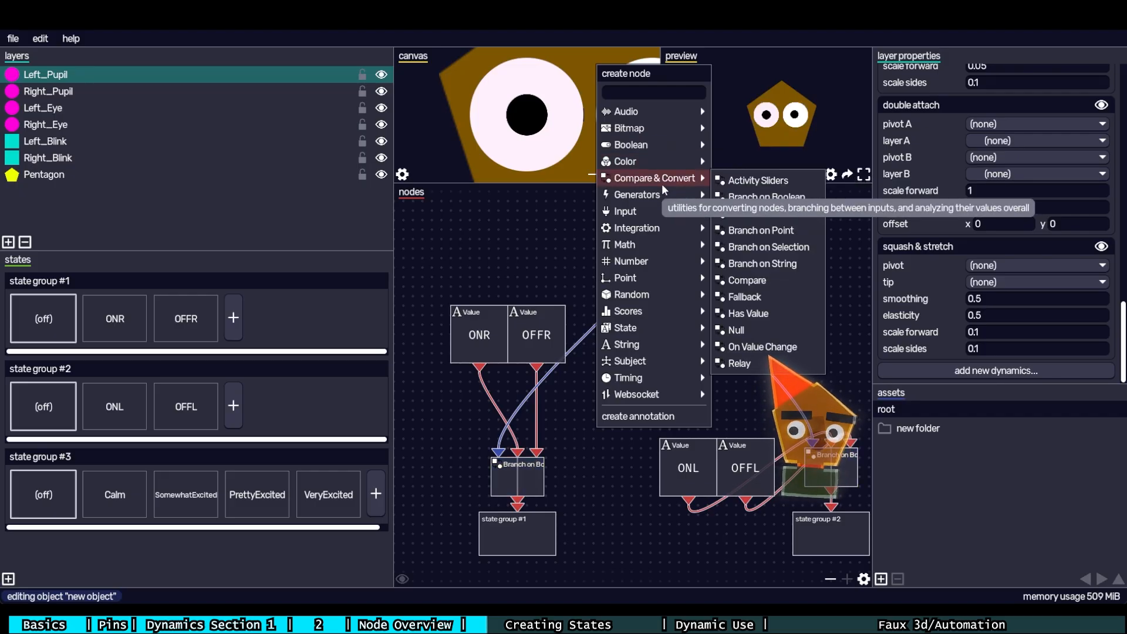
click(643, 145)
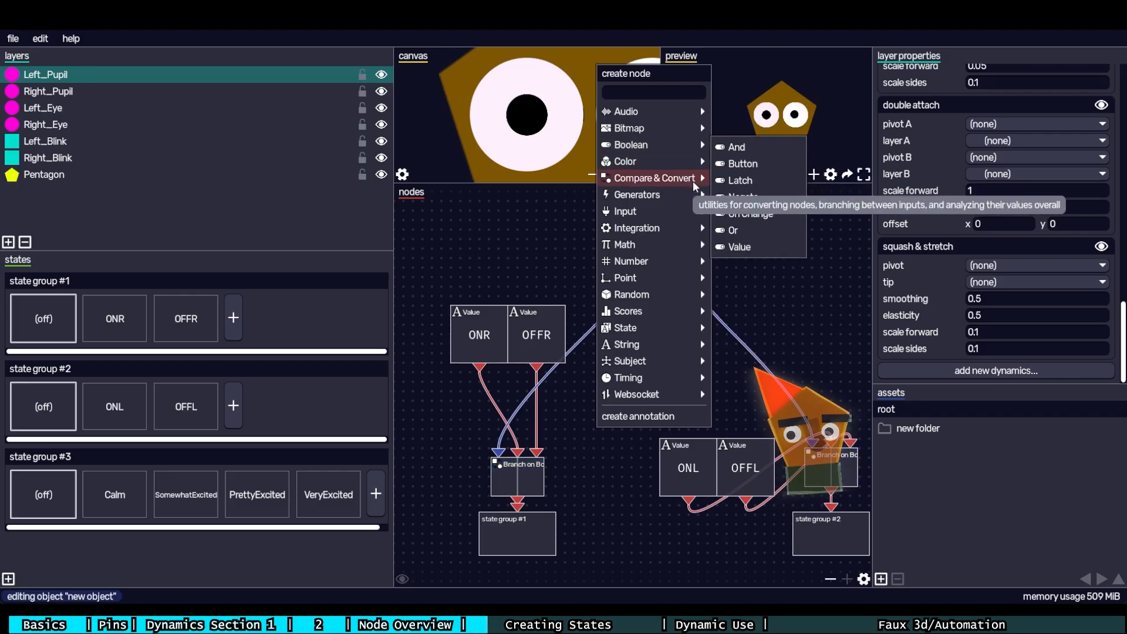
click(690, 146)
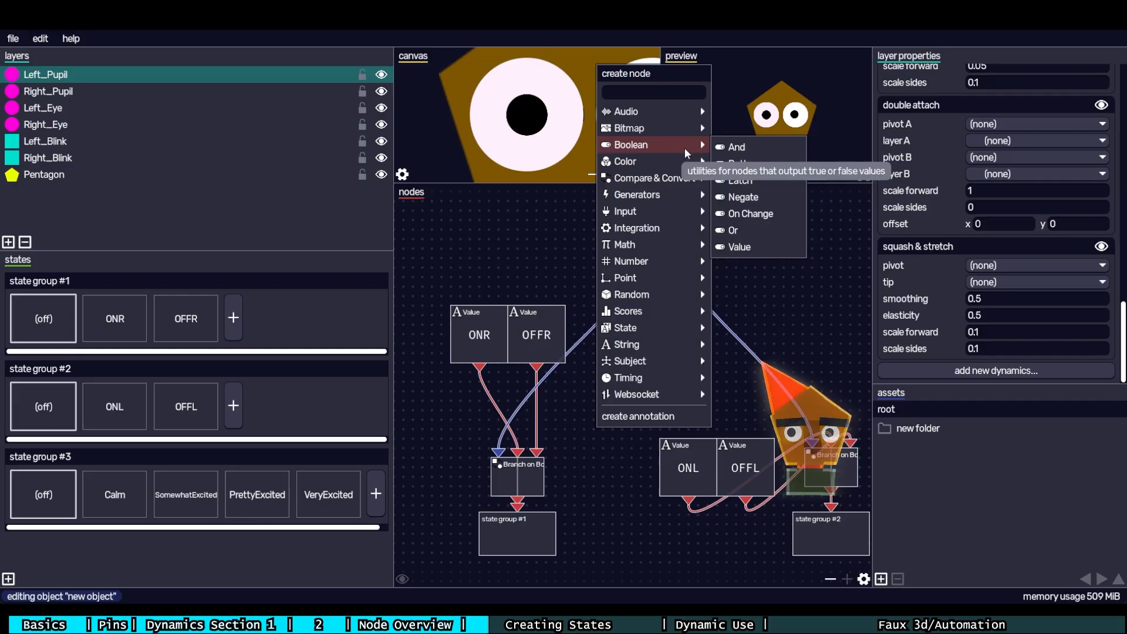
click(658, 178)
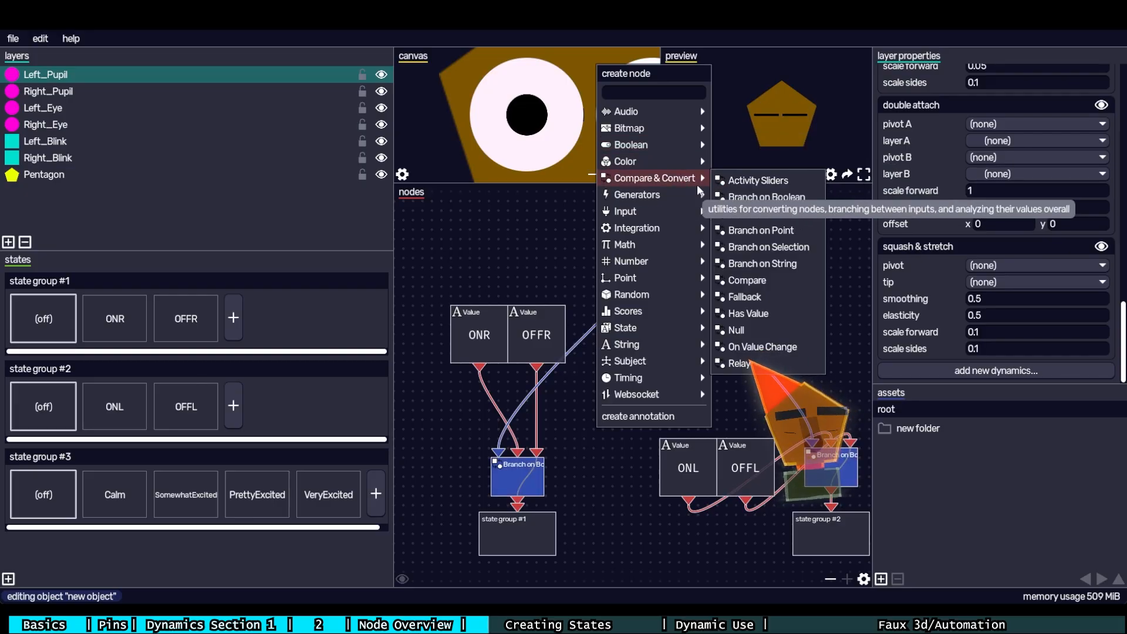
click(751, 212)
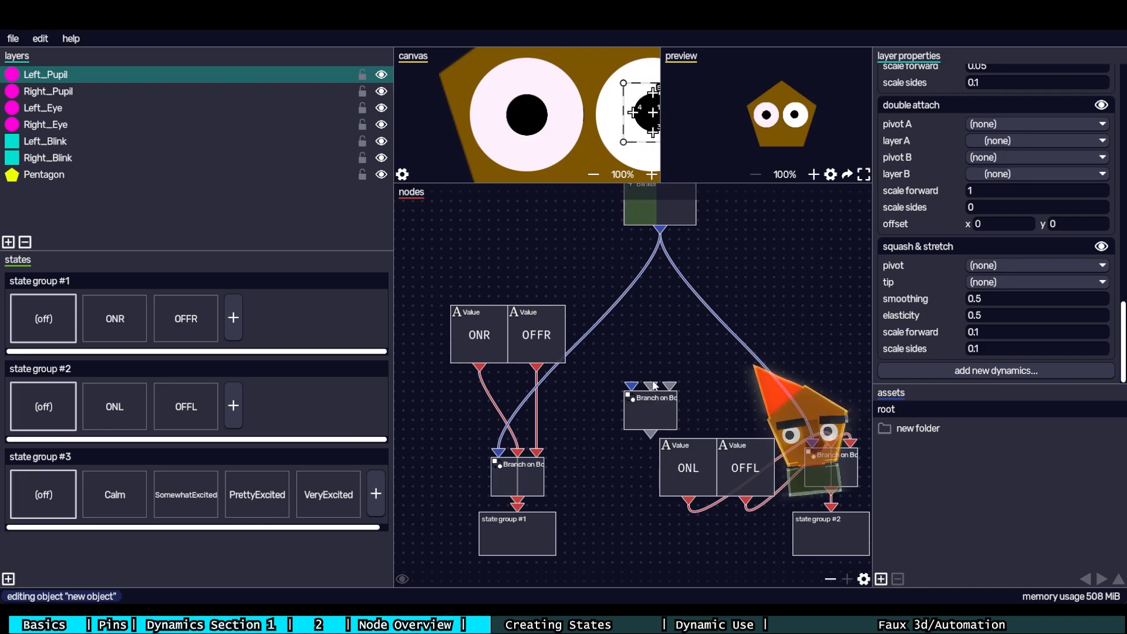
drag(649, 356, 655, 381)
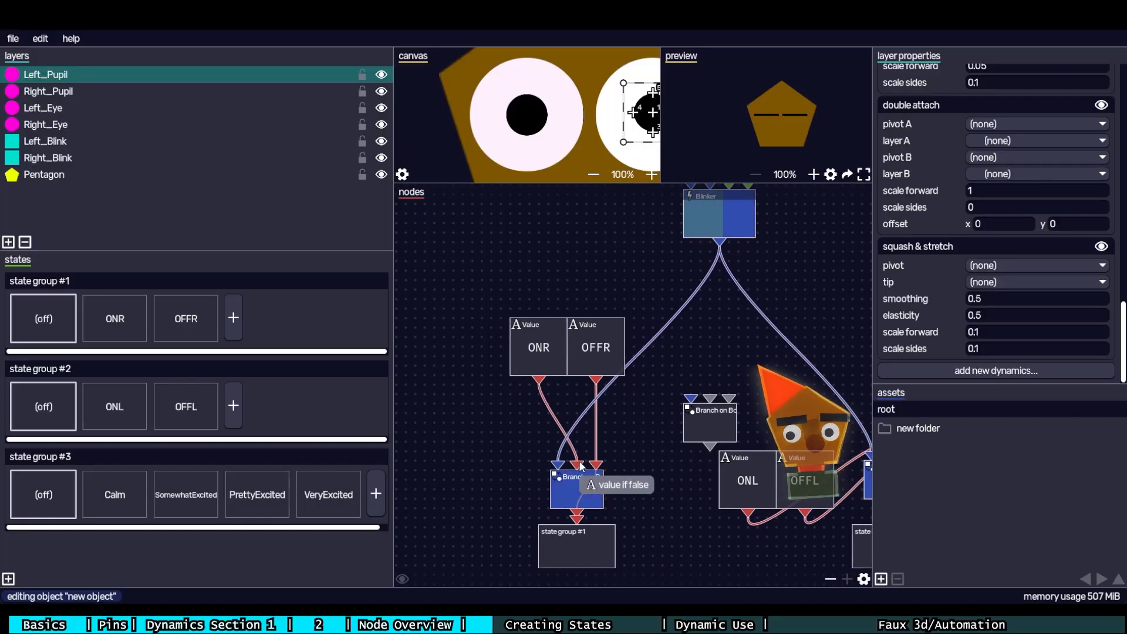
- Shift the OFFR and ONR Value nodes sideways to sit above the value inputs of state group #1's Branch on Boolean node
click(548, 370)
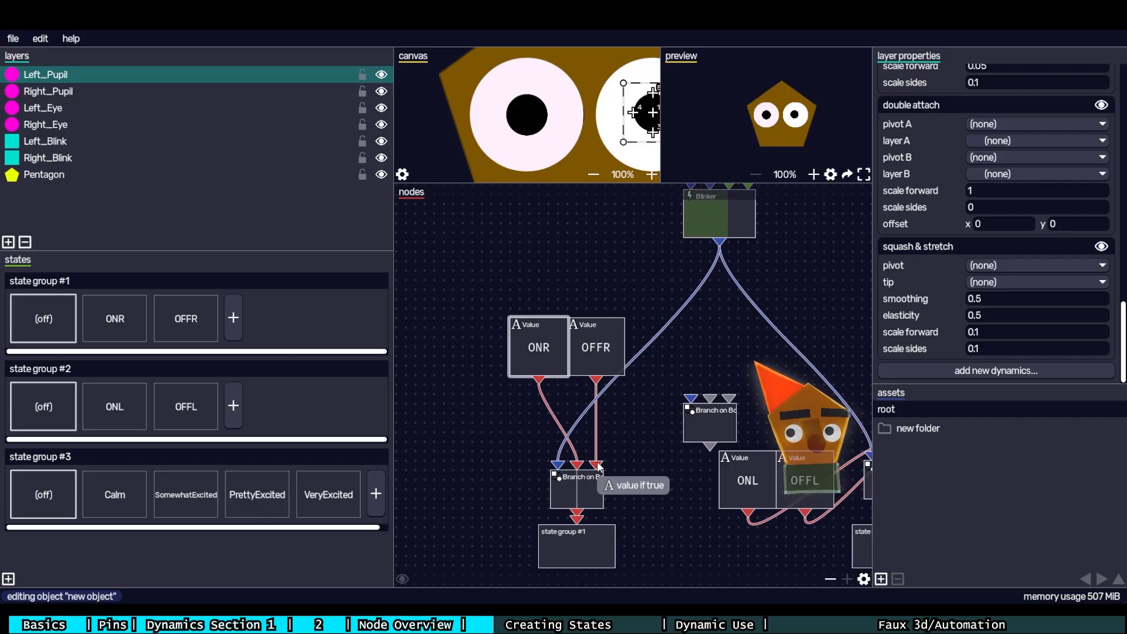
click(591, 350)
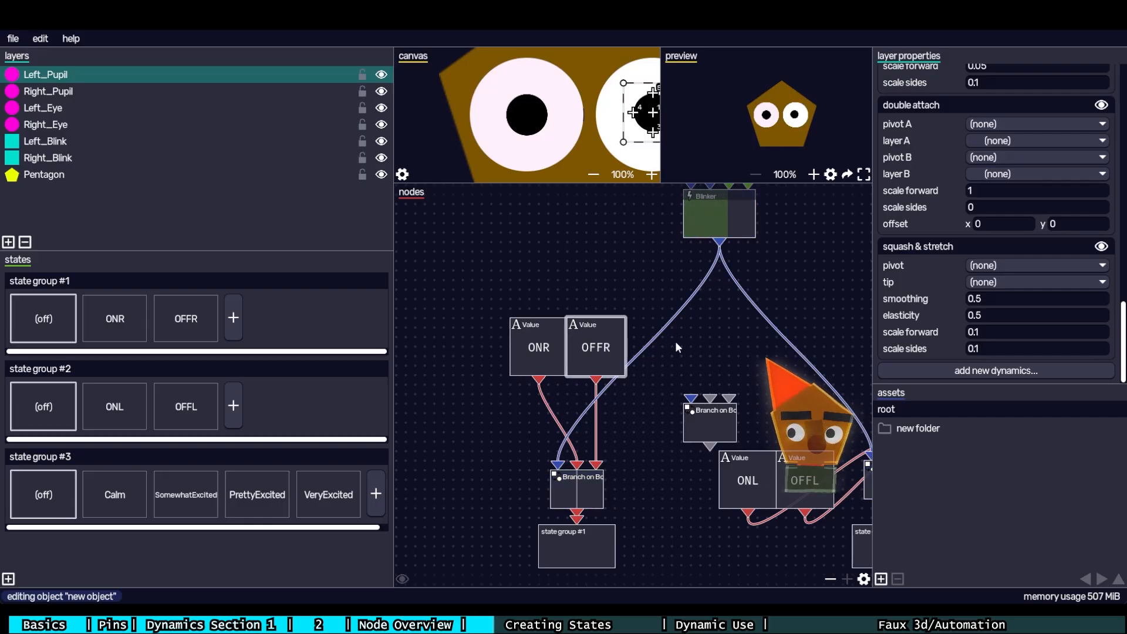
drag(594, 345, 613, 344)
drag(533, 343, 550, 342)
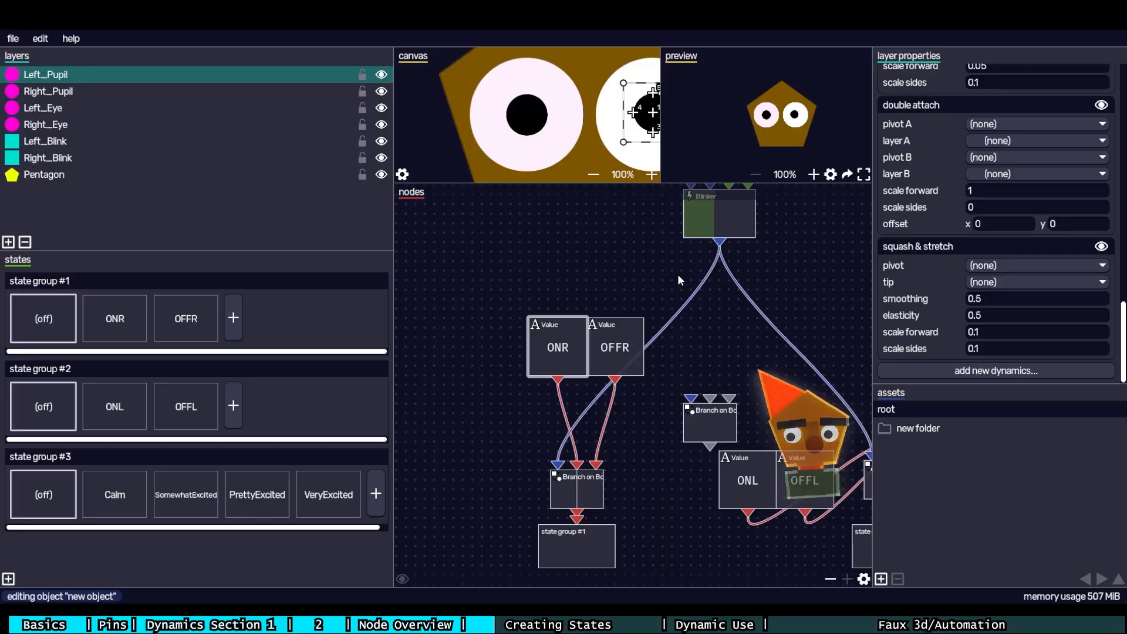
drag(689, 253, 674, 268)
drag(615, 358, 659, 332)
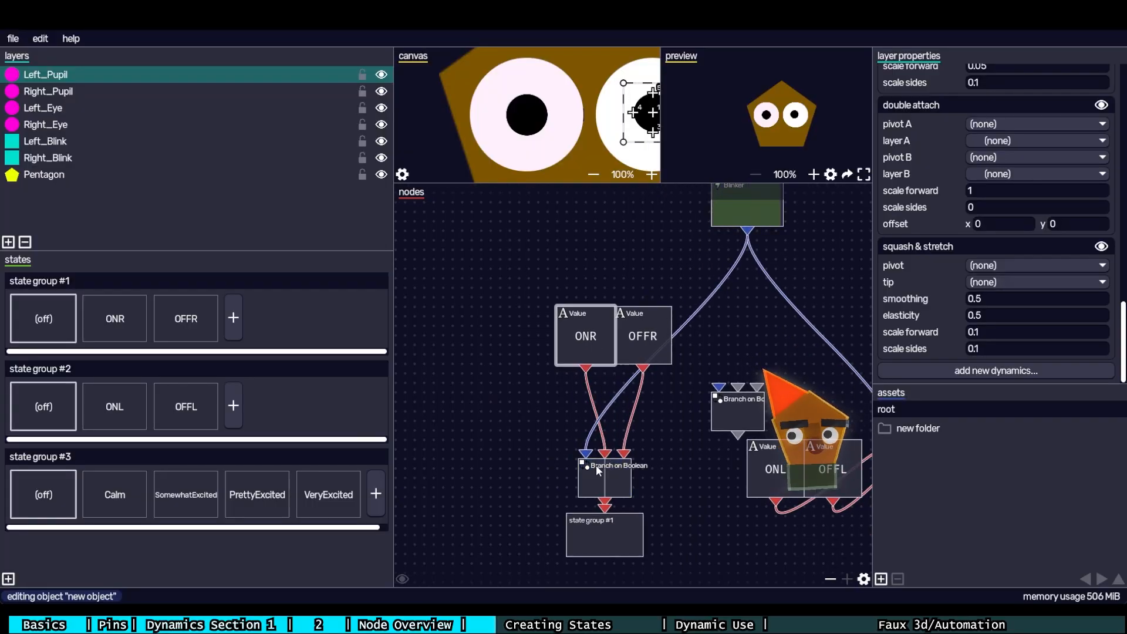
drag(664, 330, 668, 331)
click(631, 392)
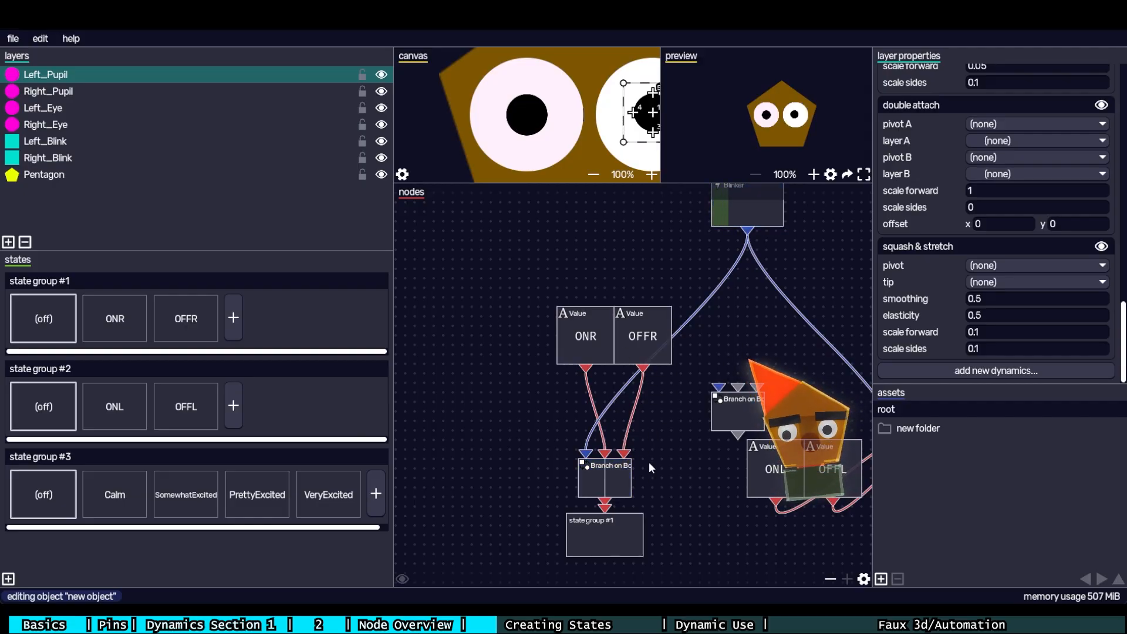
- Add a fourth state group and locate its node behind the Pentagon node at the graph's origin
drag(649, 463, 622, 415)
mouse_move(562, 460)
mouse_down()
mouse_move(561, 488)
mouse_move(562, 449)
mouse_move(558, 473)
mouse_up()
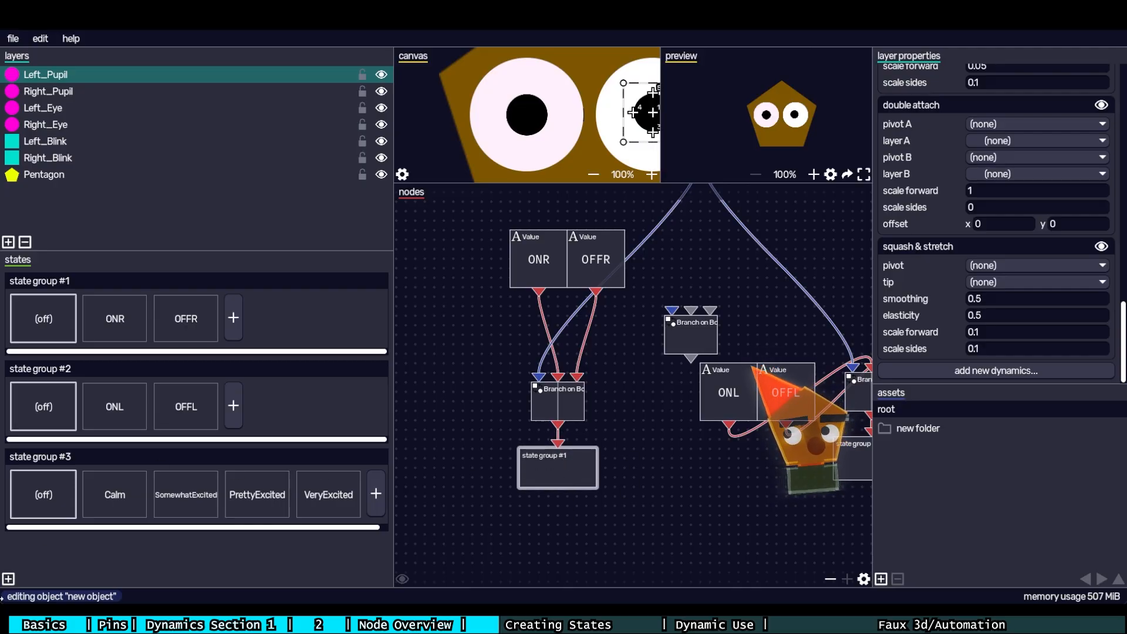
click(9, 579)
drag(474, 502, 639, 431)
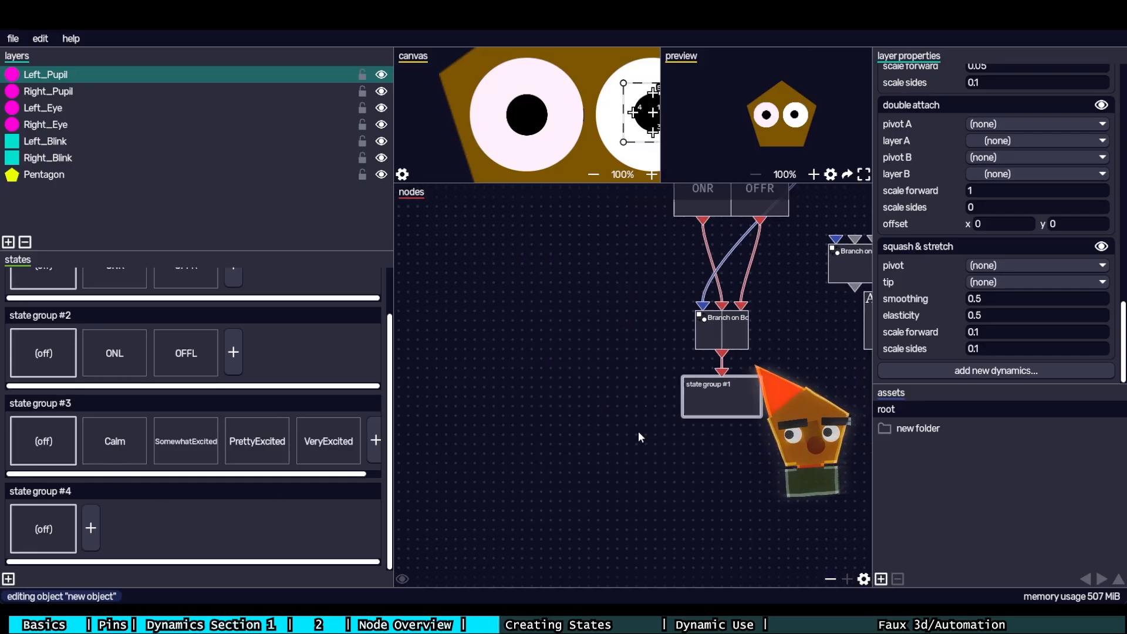
scroll(627, 379, down, 5)
drag(599, 215, 627, 379)
scroll(627, 379, up, 5)
click(511, 349)
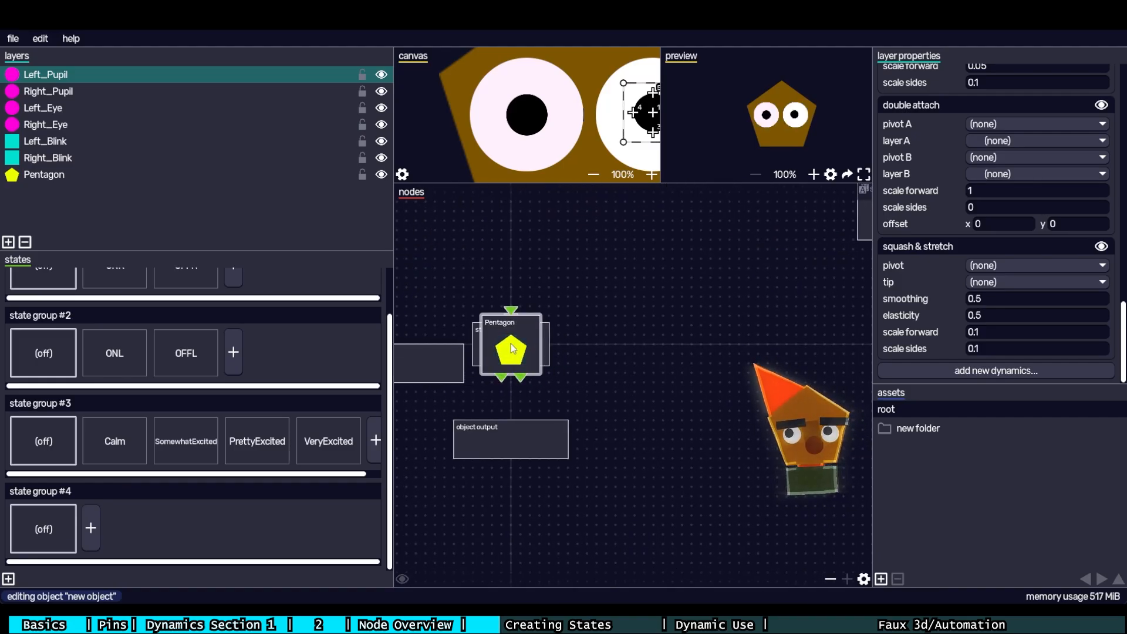
- Clear the stacked layer nodes away from the state group #4 node and place that node below state group #1's node
drag(511, 347, 693, 365)
drag(512, 346, 738, 318)
drag(512, 346, 698, 316)
drag(514, 326, 712, 307)
drag(527, 340, 697, 520)
drag(684, 526, 630, 303)
drag(630, 303, 750, 504)
drag(750, 503, 670, 567)
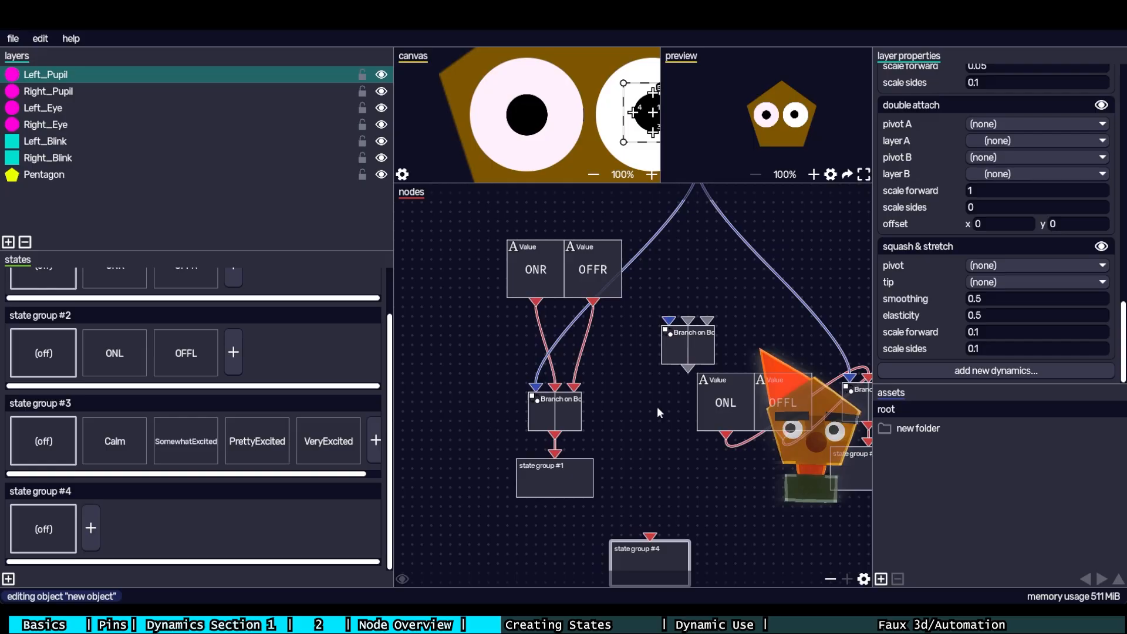
- Delete the unconnected Branch on Boolean node between the two blink branches
drag(658, 407, 676, 456)
scroll(305, 379, up, 2)
click(695, 389)
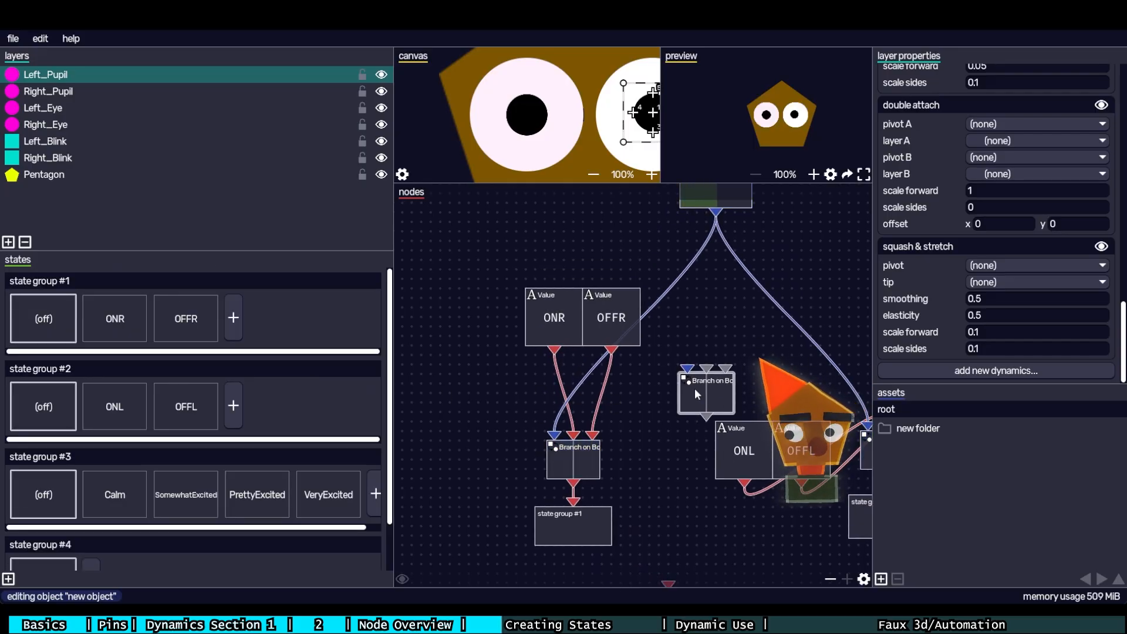
key(Delete)
- Move the ONL and OFFL Value nodes together up to just below the Blinker node
drag(807, 452, 816, 300)
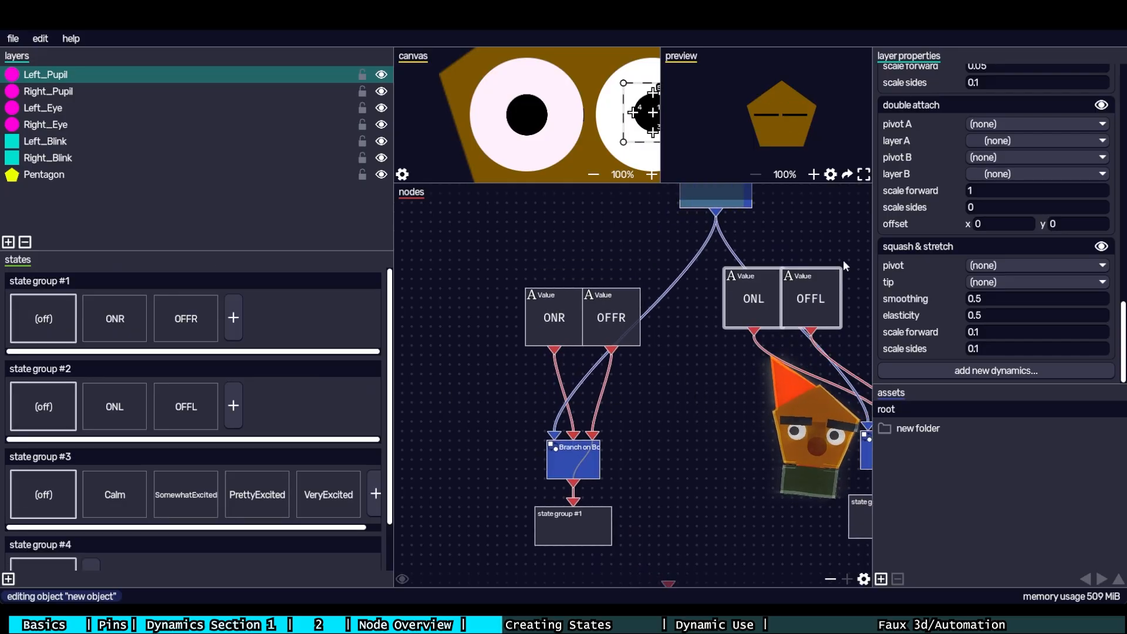
drag(844, 261, 817, 307)
mouse_move(801, 338)
mouse_down()
mouse_move(808, 344)
mouse_move(801, 338)
mouse_up()
click(770, 304)
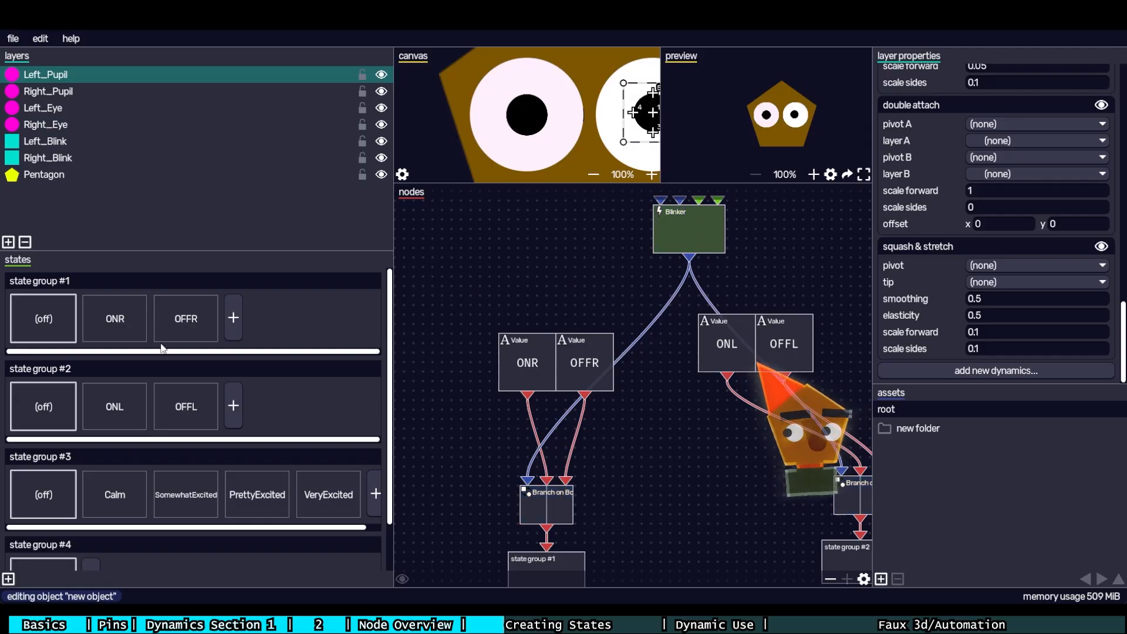
- Compare the ONR, (off) and OFFR states of state group #1 on the canvas
click(132, 334)
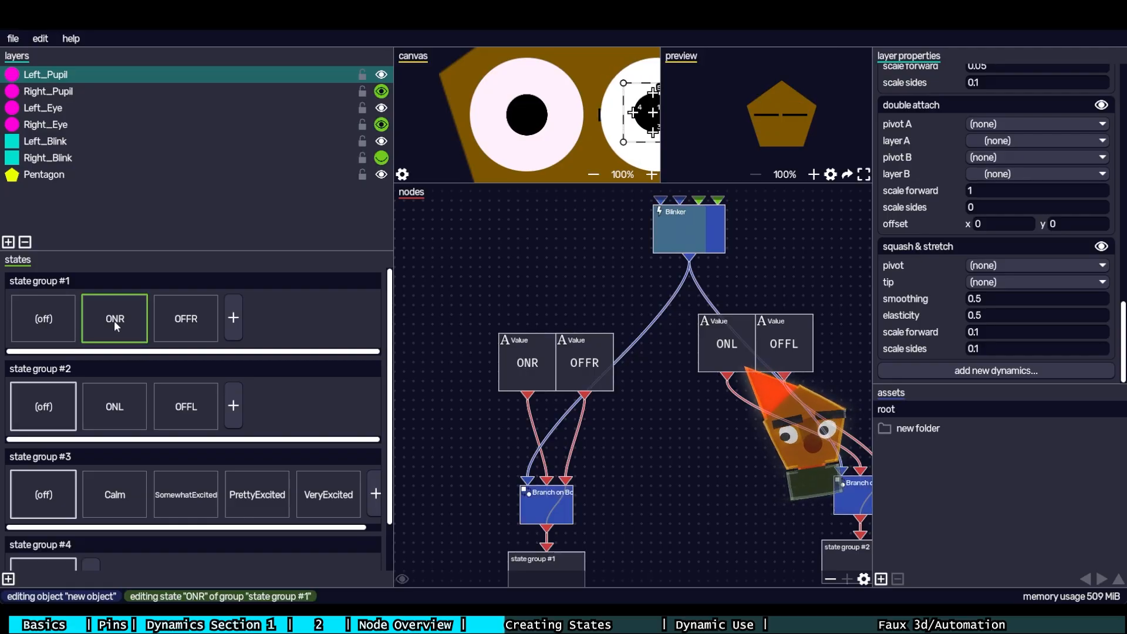
click(65, 330)
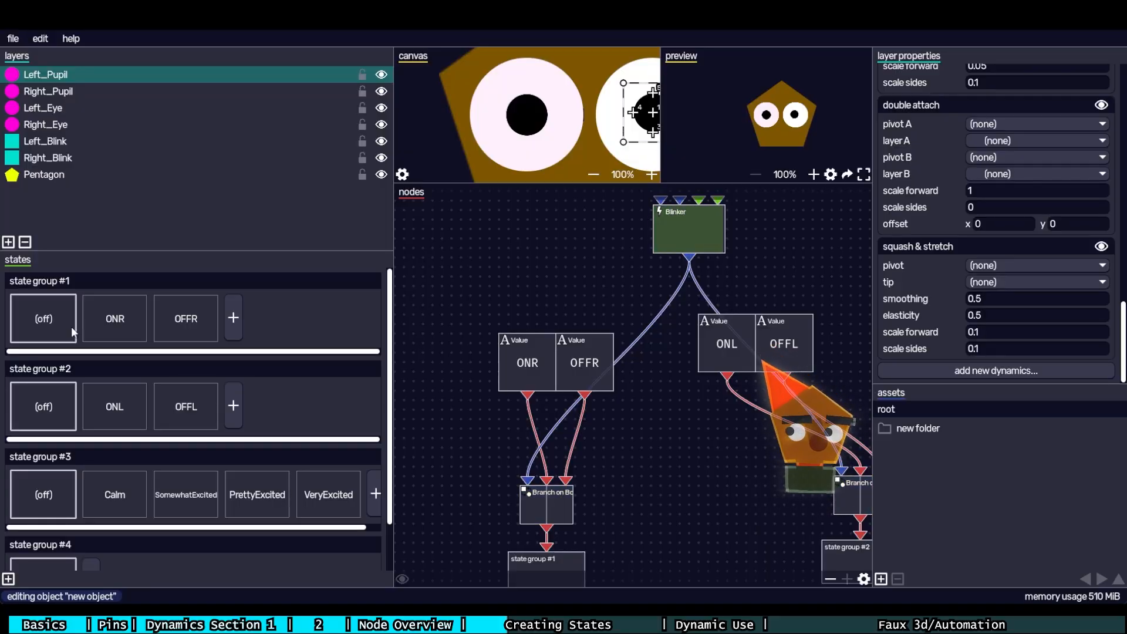
click(131, 325)
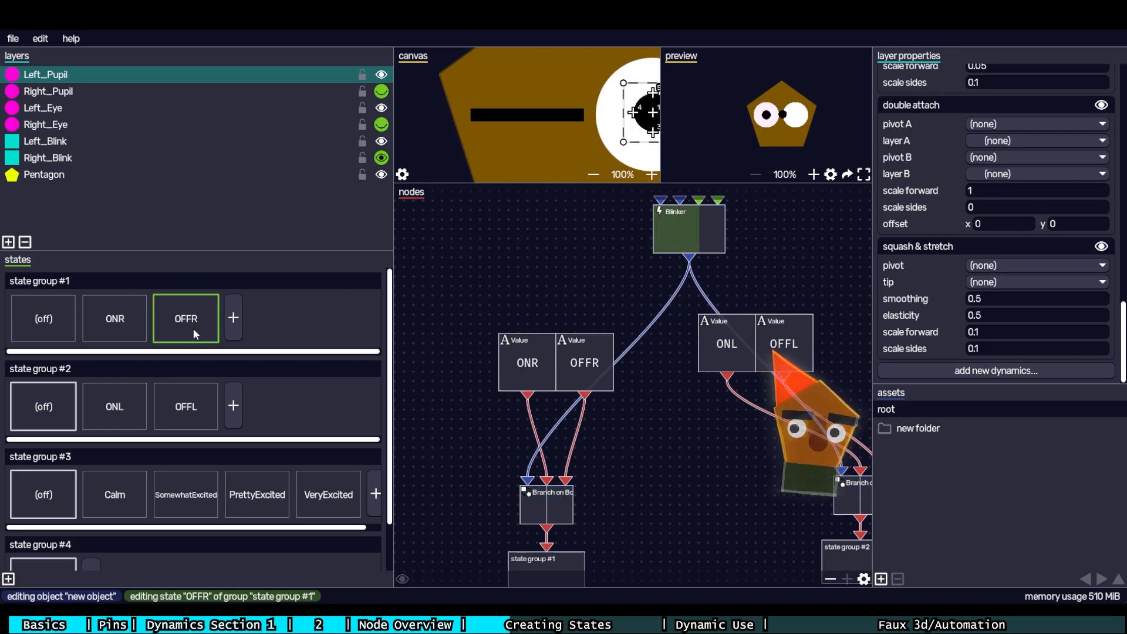
- Clear Left_Pupil's position, rotation, skew and scale overrides in state ONR of state group #1, and return to (off)
scroll(998, 276, up, 10)
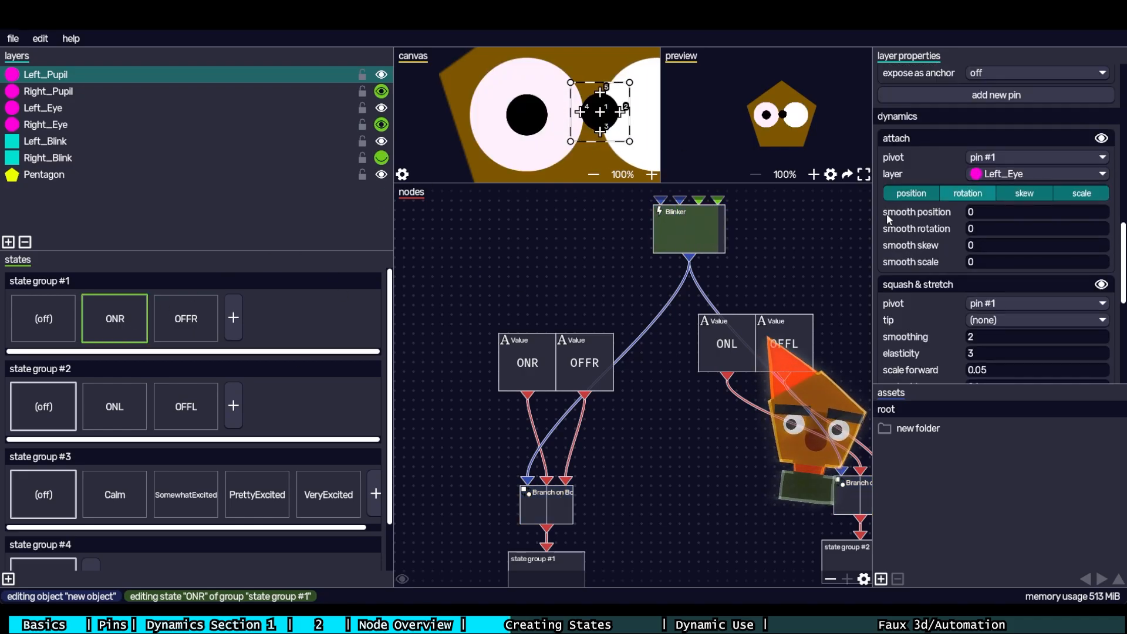
scroll(946, 277, up, 5)
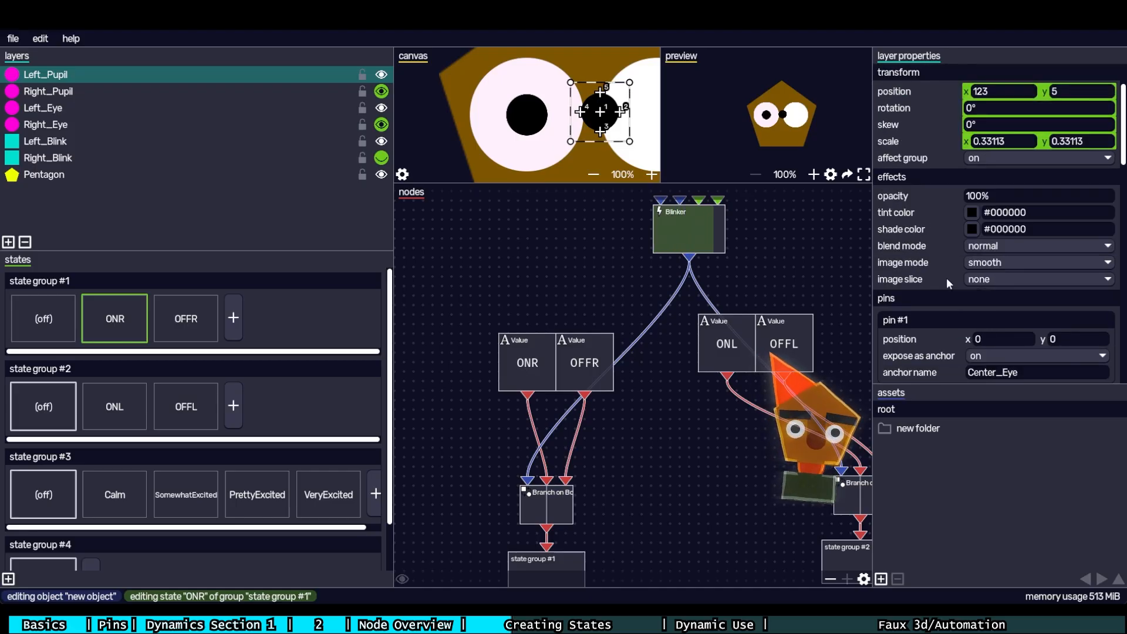
right_click(1042, 167)
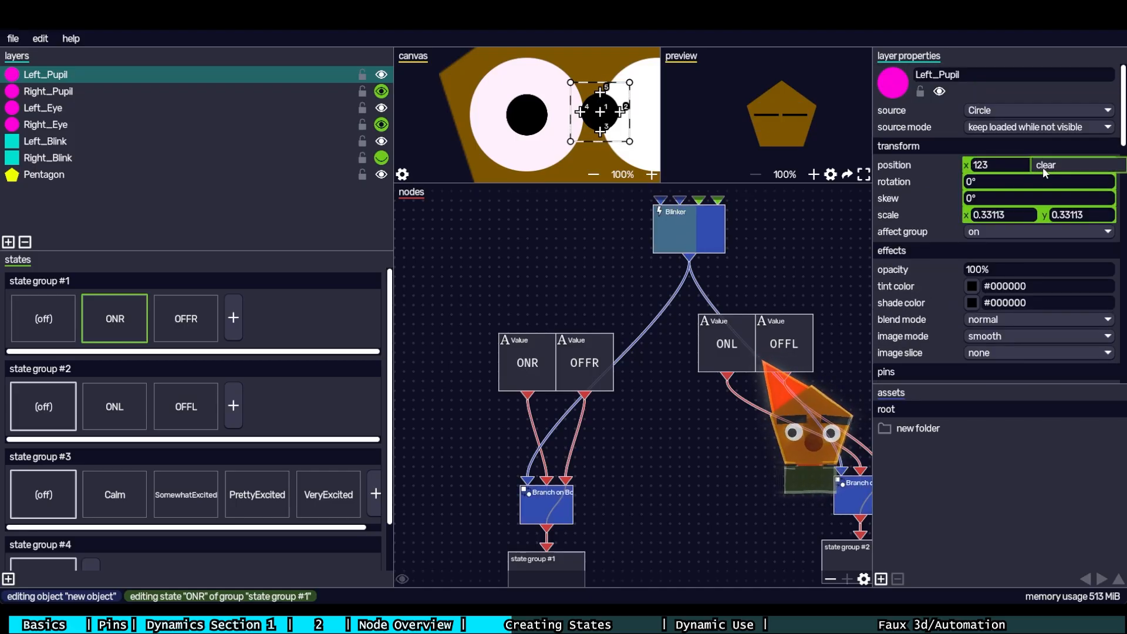
click(1054, 169)
click(1041, 183)
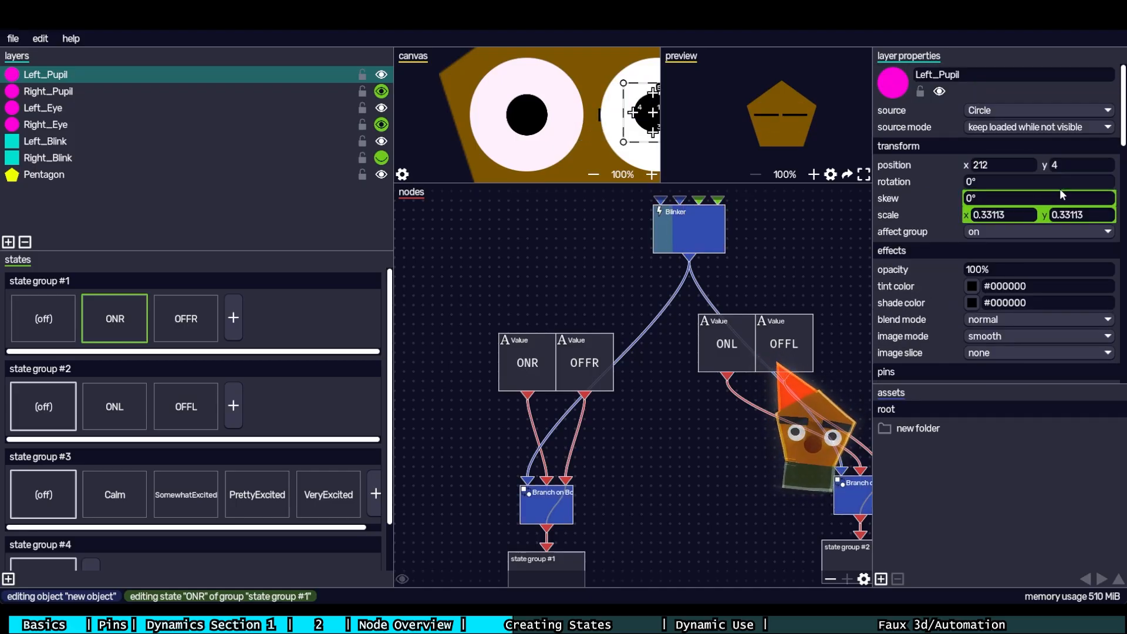
right_click(1061, 199)
right_click(1036, 216)
click(1045, 217)
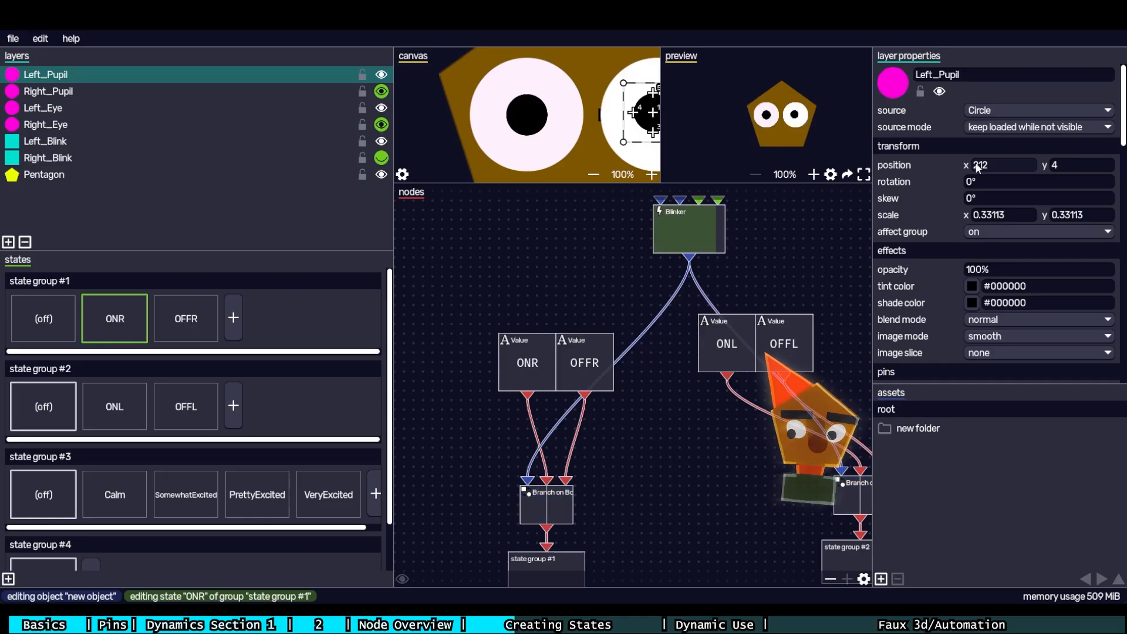
click(45, 320)
- Rearrange the OFFR and OFFL Value nodes beside their ONR and ONL counterparts above the Branch on Boolean nodes
drag(589, 363, 525, 330)
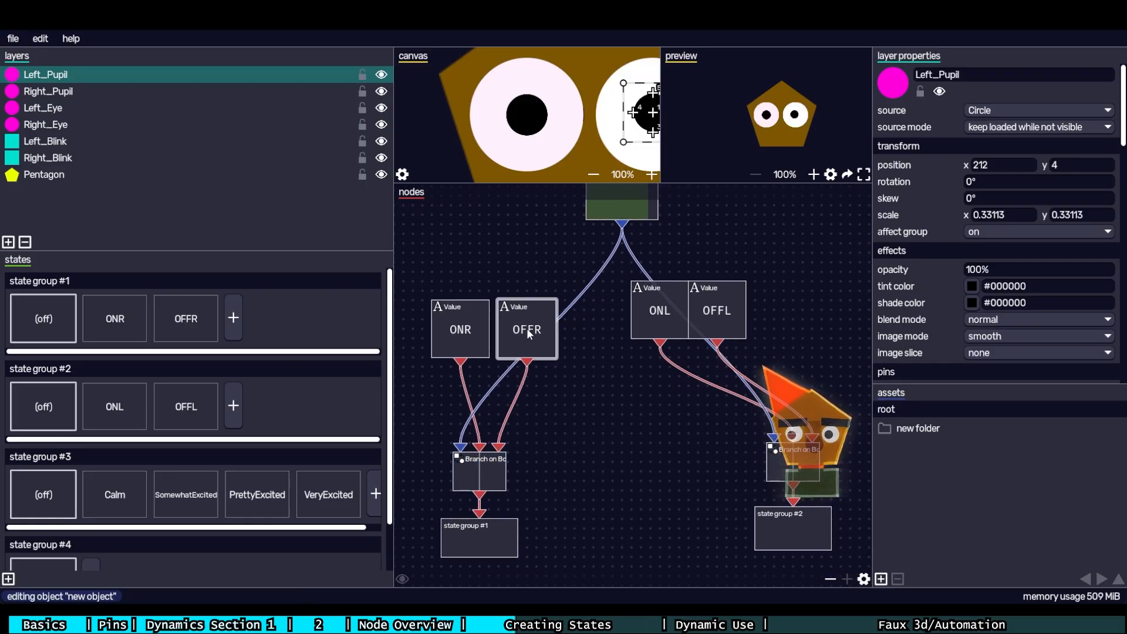
drag(634, 444, 630, 473)
drag(525, 237, 529, 237)
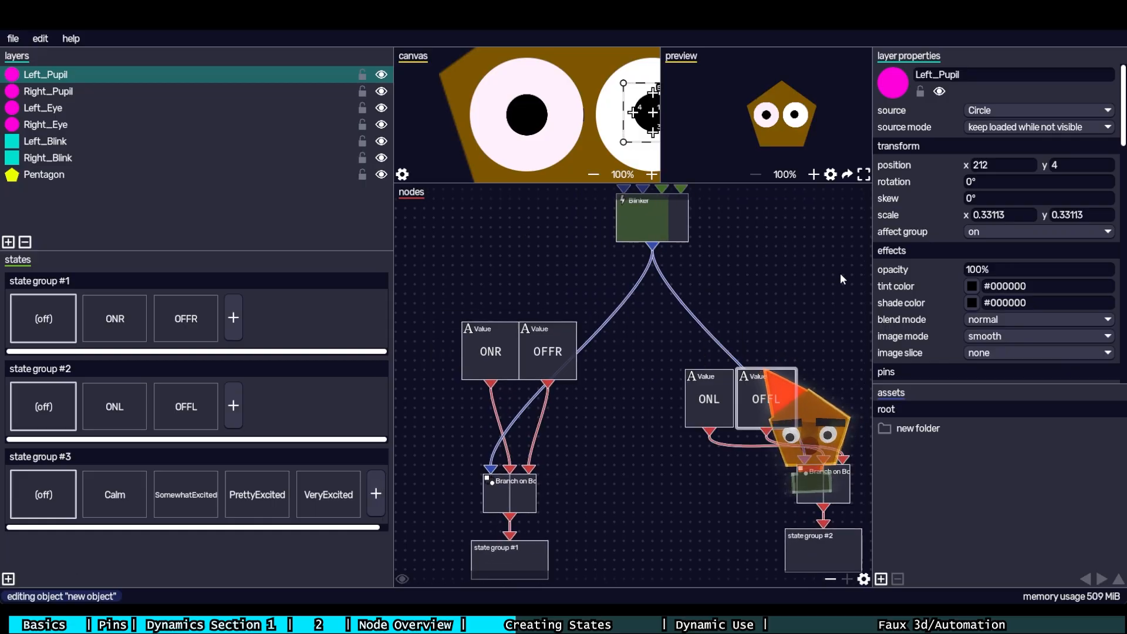
- Examine the Blinker network for state groups #1 and #2 and the audio-driven network feeding state group #3
drag(834, 262, 825, 284)
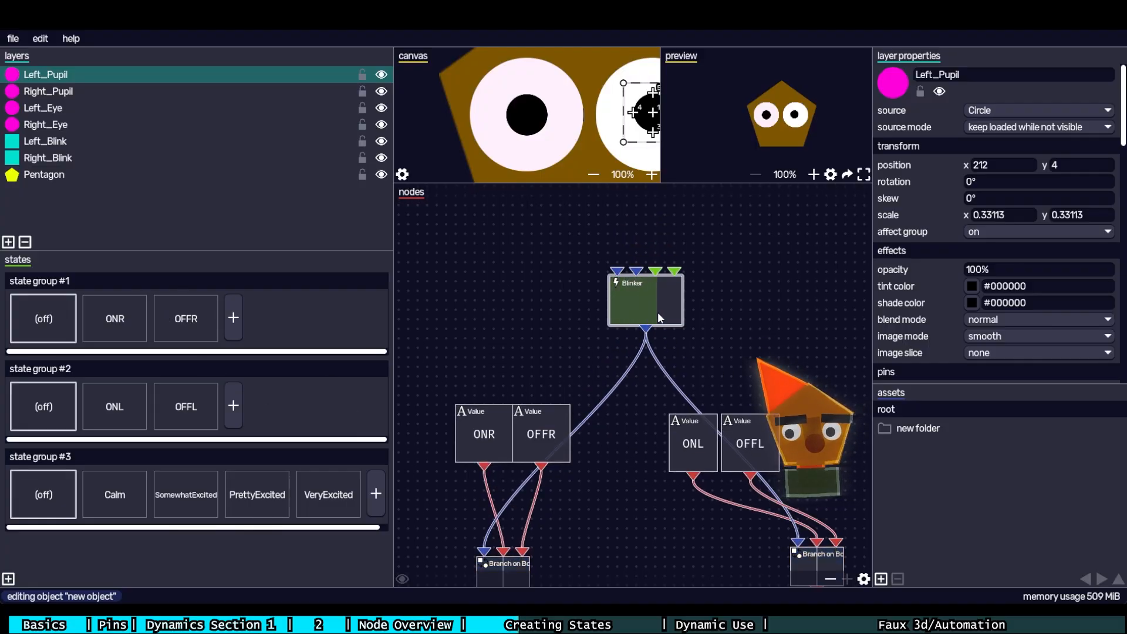
click(657, 312)
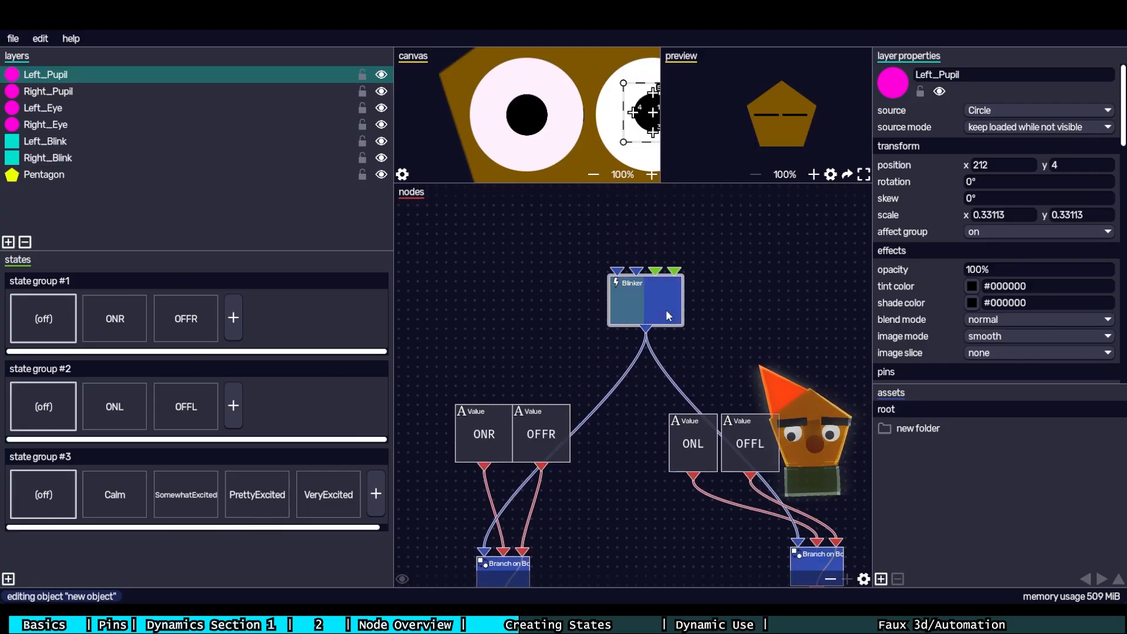
right_click(737, 313)
click(696, 284)
drag(739, 272, 662, 295)
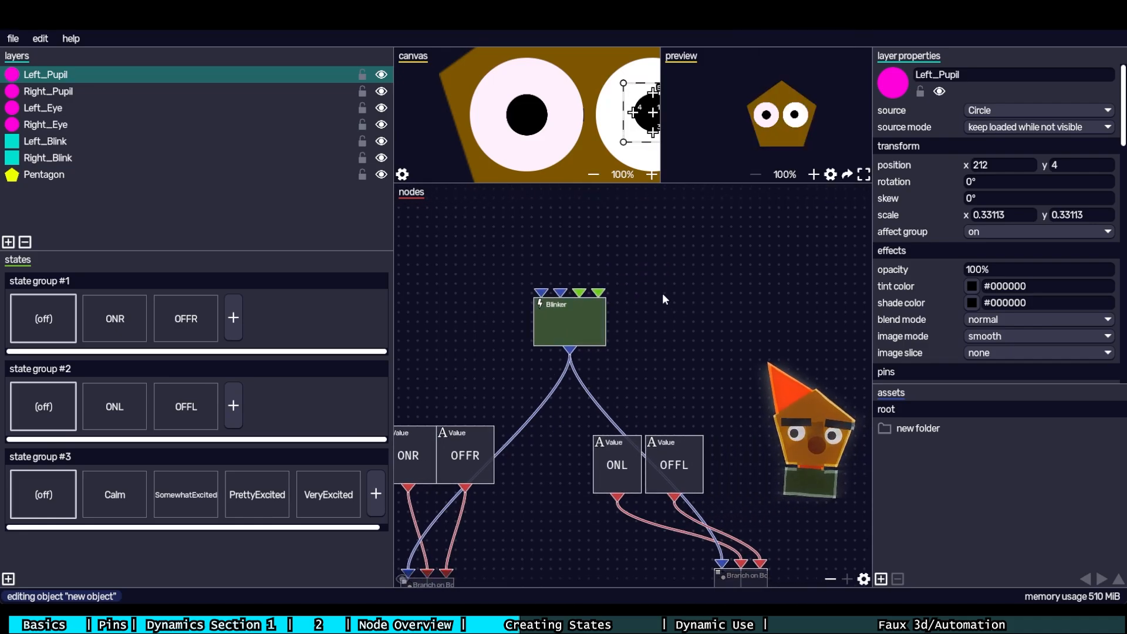
drag(663, 366, 729, 262)
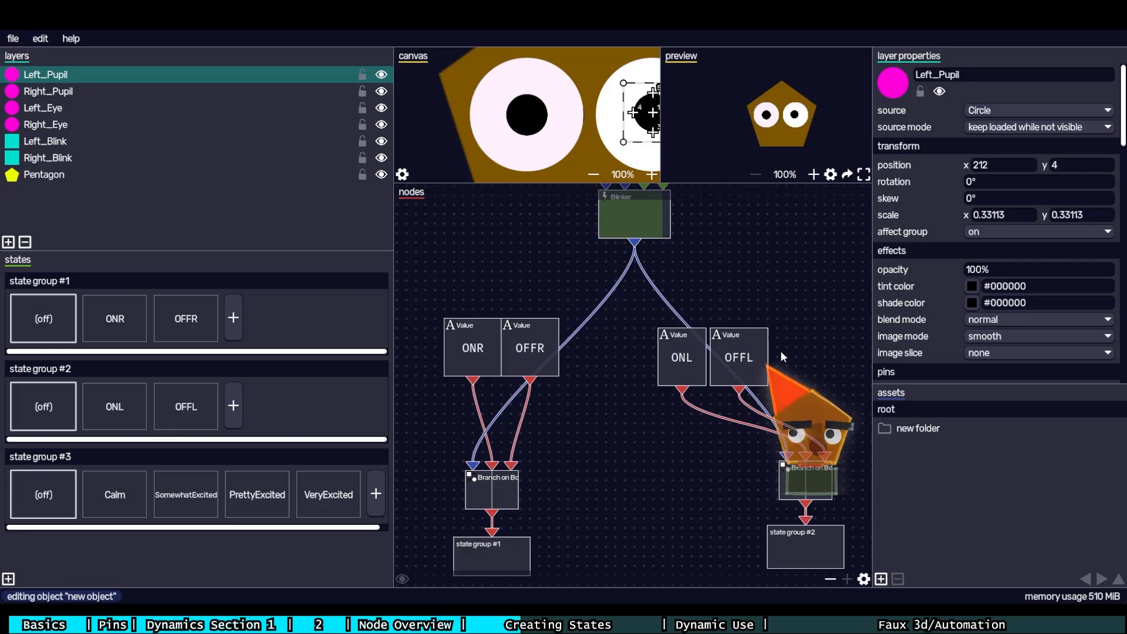
drag(781, 357, 441, 539)
drag(747, 334, 581, 448)
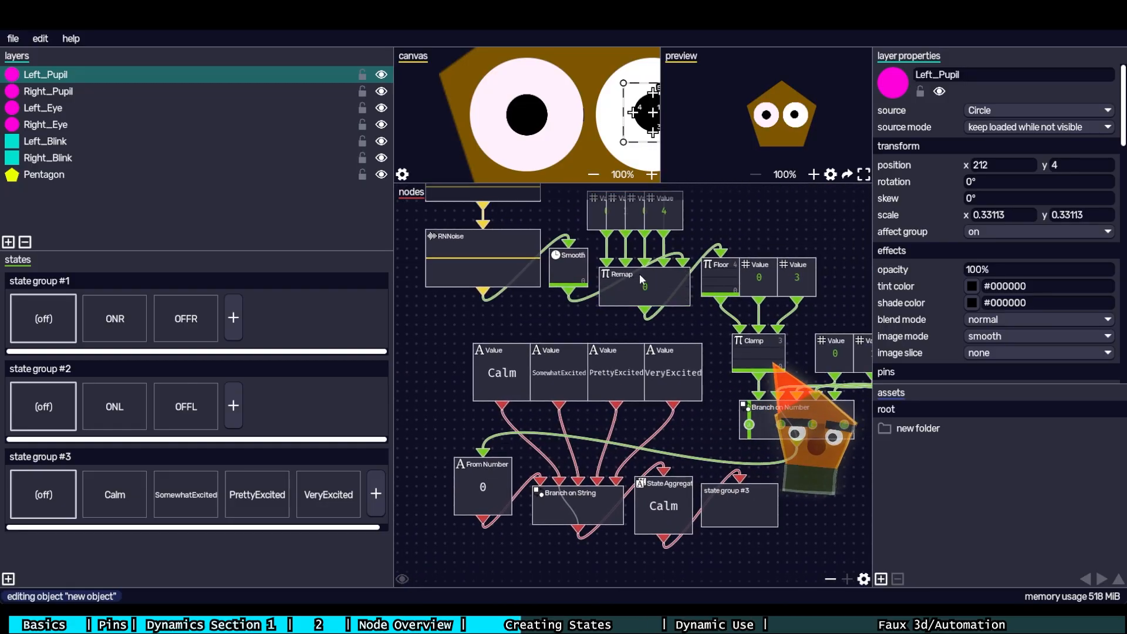
- Compare the Calm, SomewhatExcited, PrettyExcited and VeryExcited states of state group #3 on the canvas, and return to (off)
drag(747, 236, 764, 297)
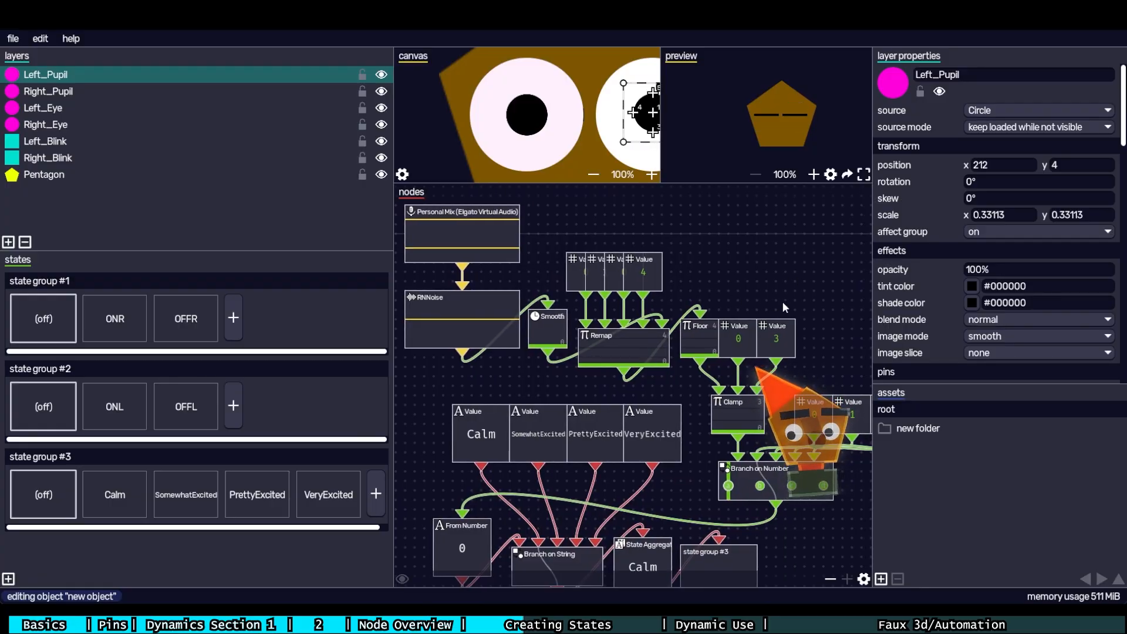
drag(758, 273, 788, 305)
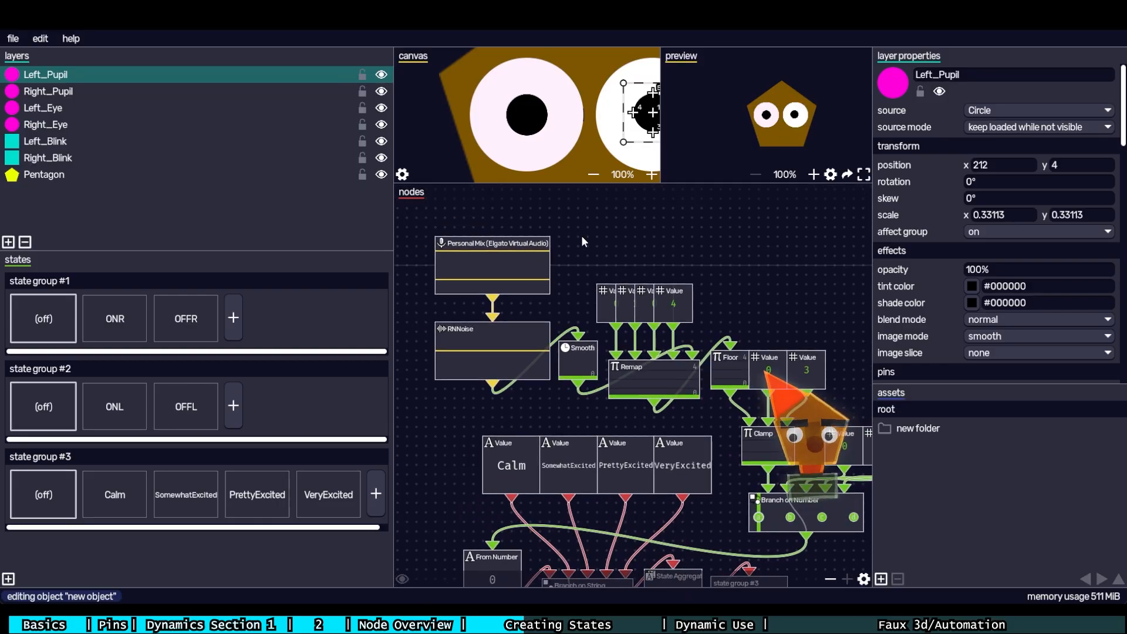
drag(578, 243, 487, 282)
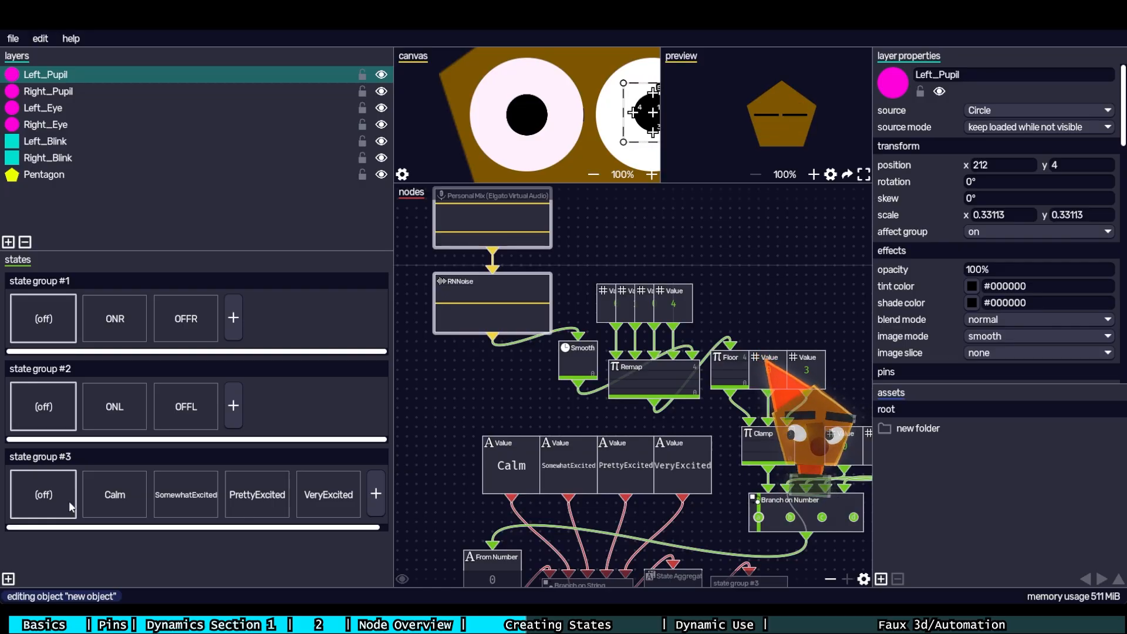
click(86, 498)
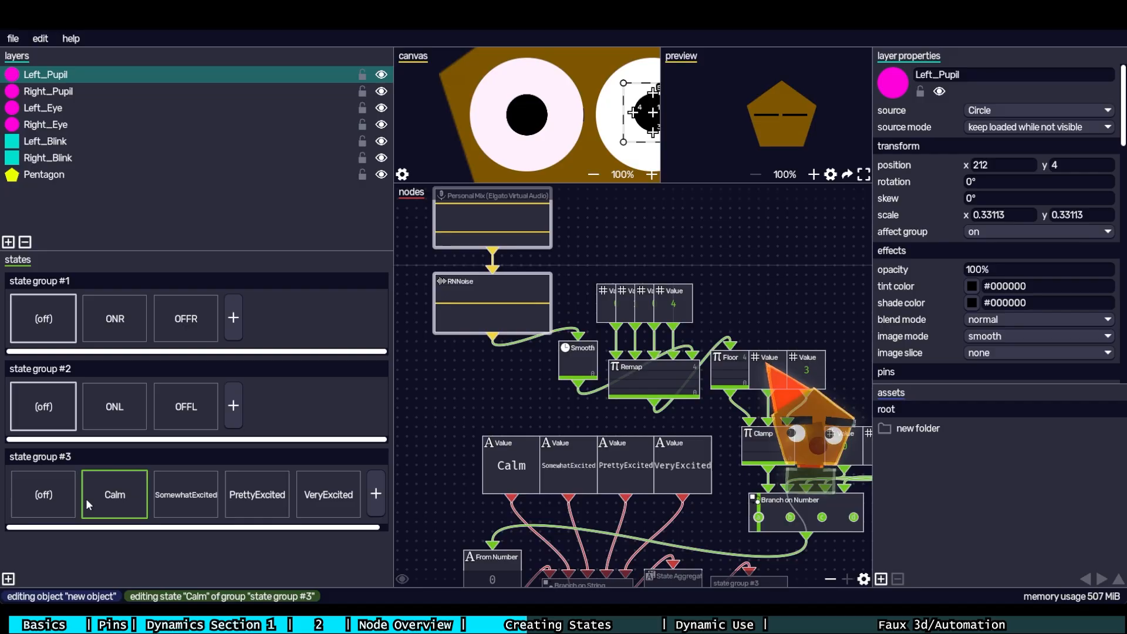
click(160, 497)
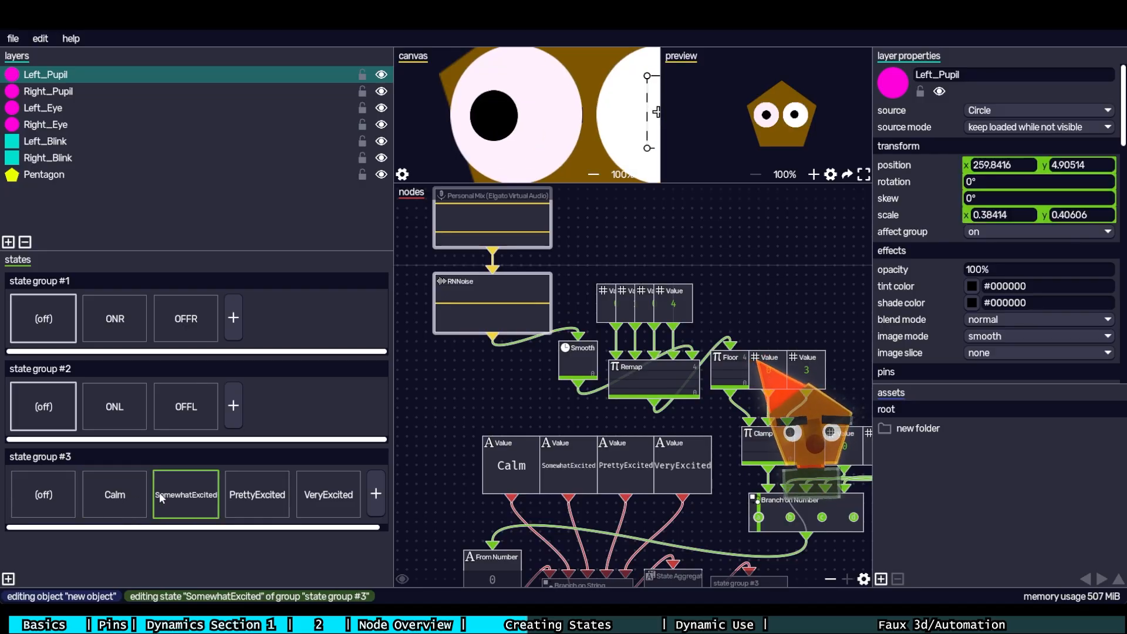
click(246, 495)
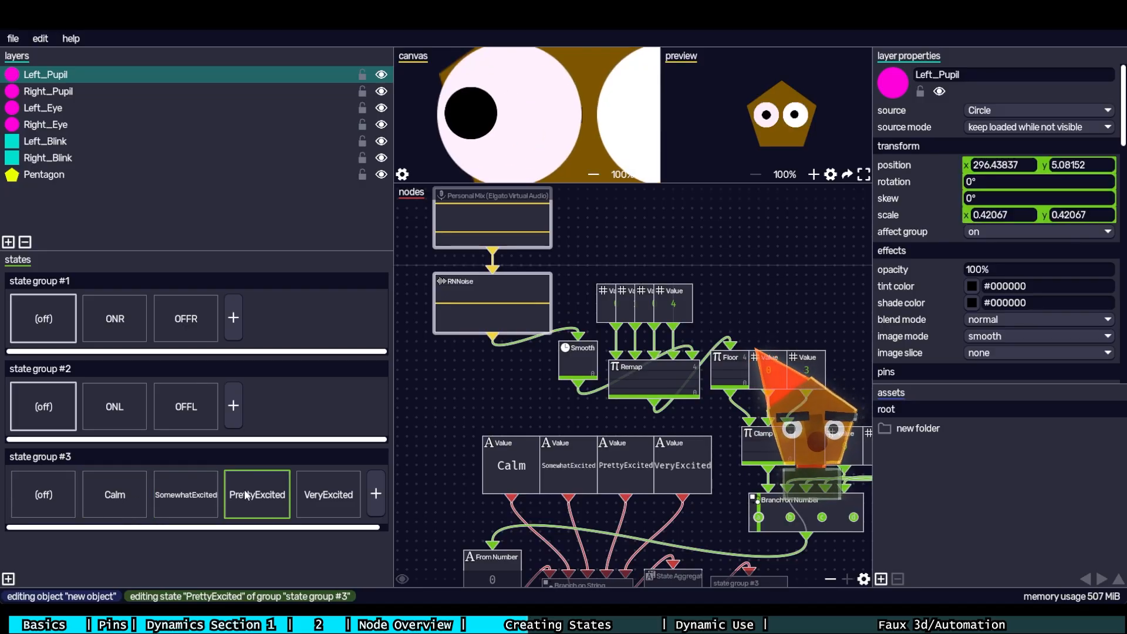
scroll(583, 128, down, 5)
click(339, 493)
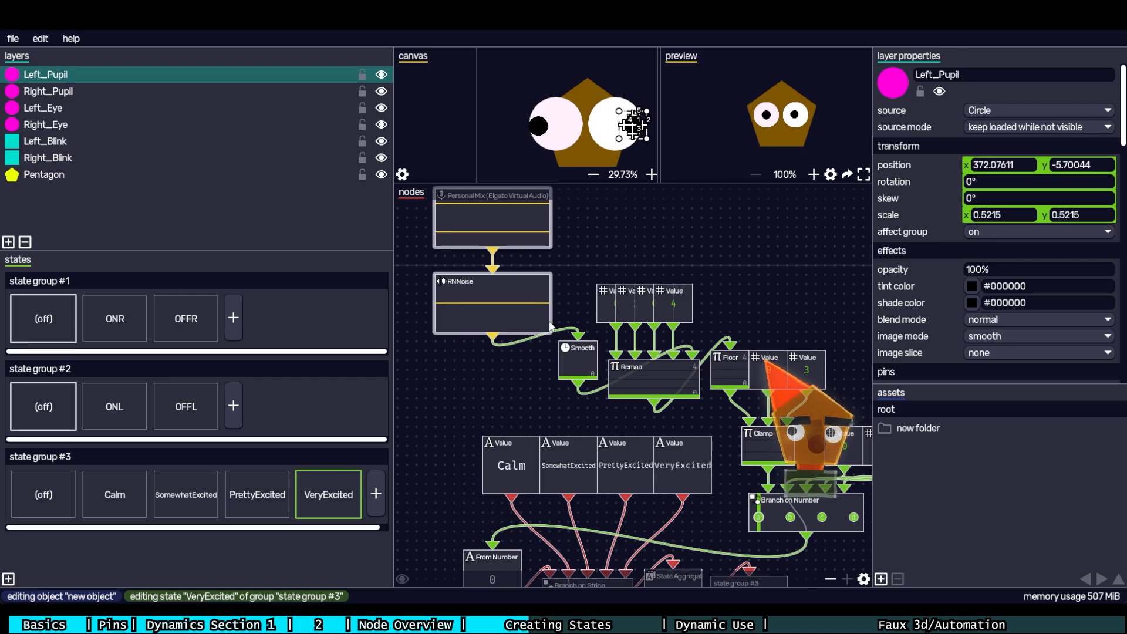
scroll(228, 512, right, 1)
click(61, 493)
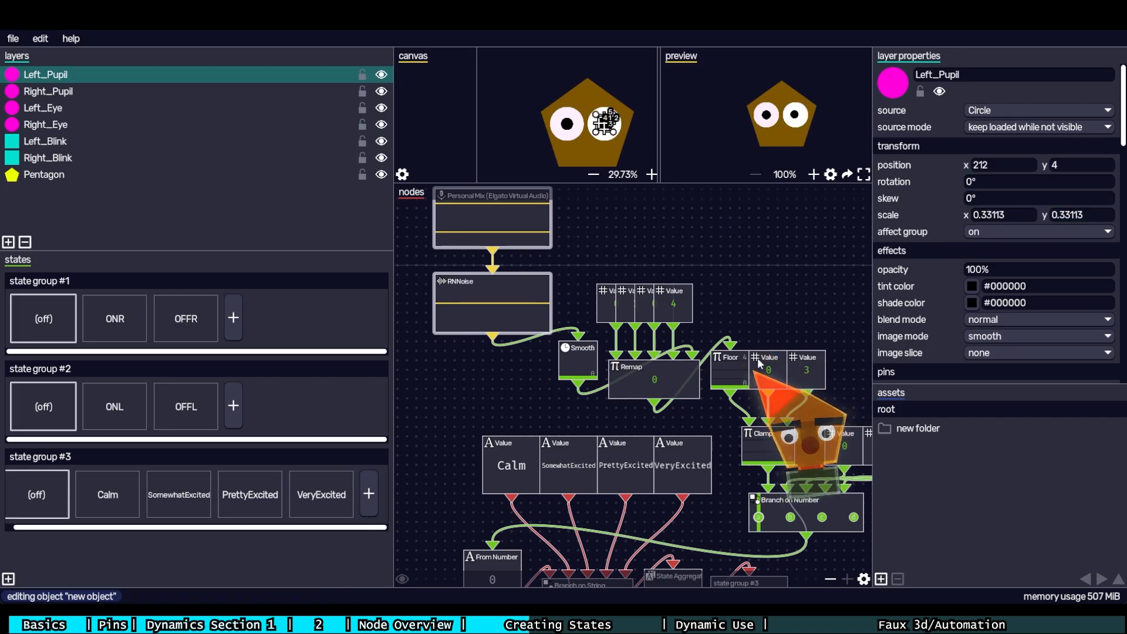
- Set the Microphone node's source to Microphone (2- USB PnP Sound Device) and place a Limiter node between RNNoise and Smooth
right_click(459, 212)
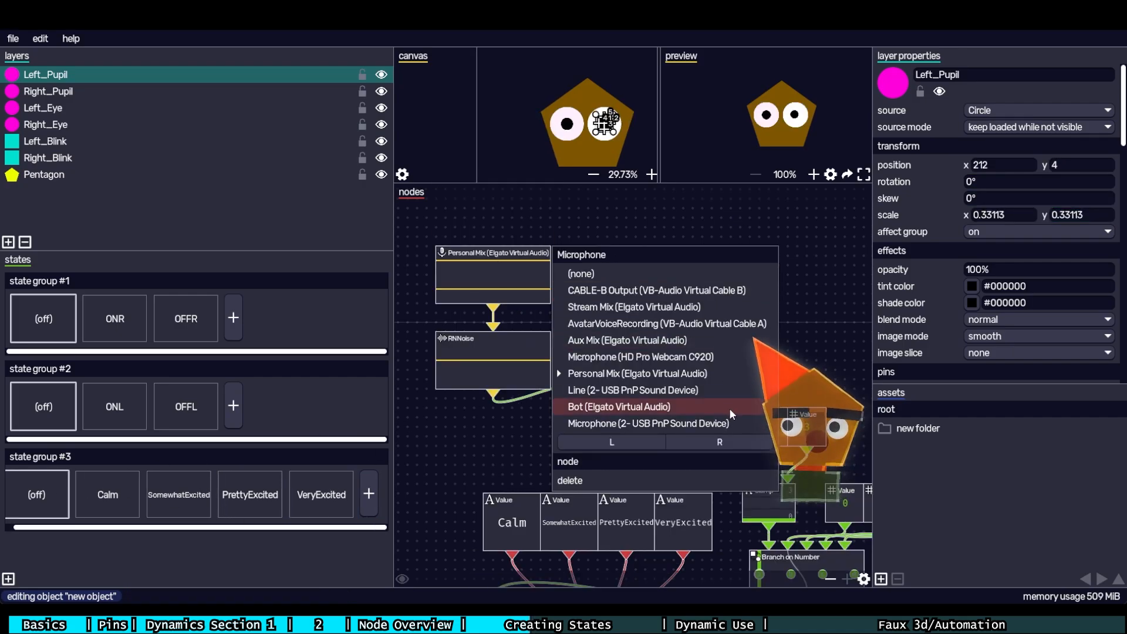
click(720, 424)
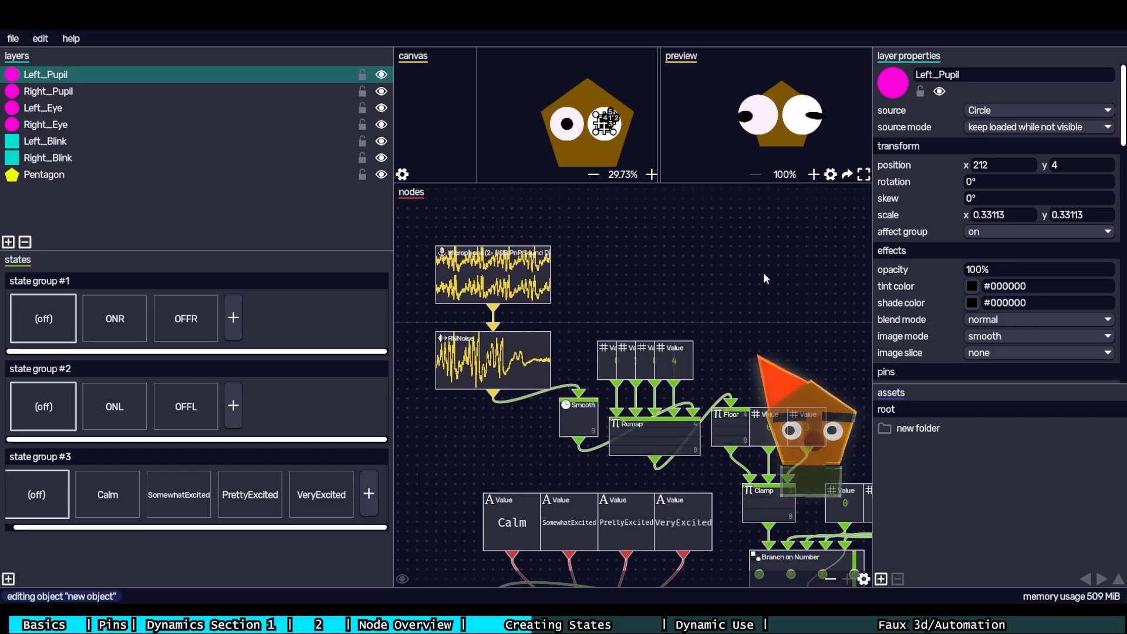
drag(764, 274, 744, 247)
drag(717, 277, 645, 285)
drag(615, 398, 619, 371)
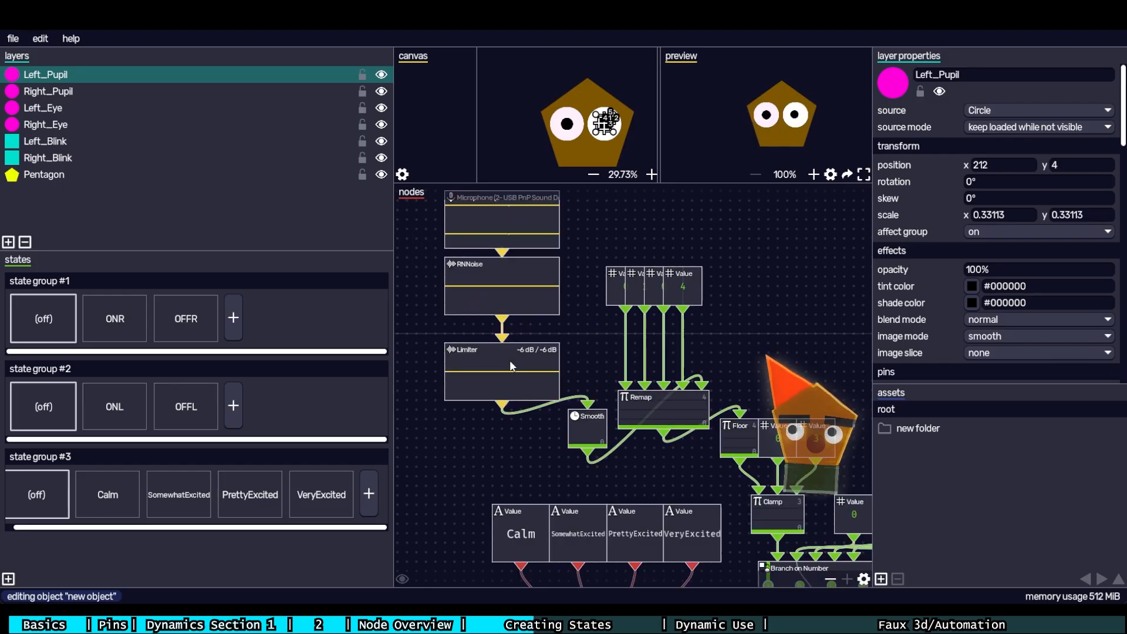
click(509, 361)
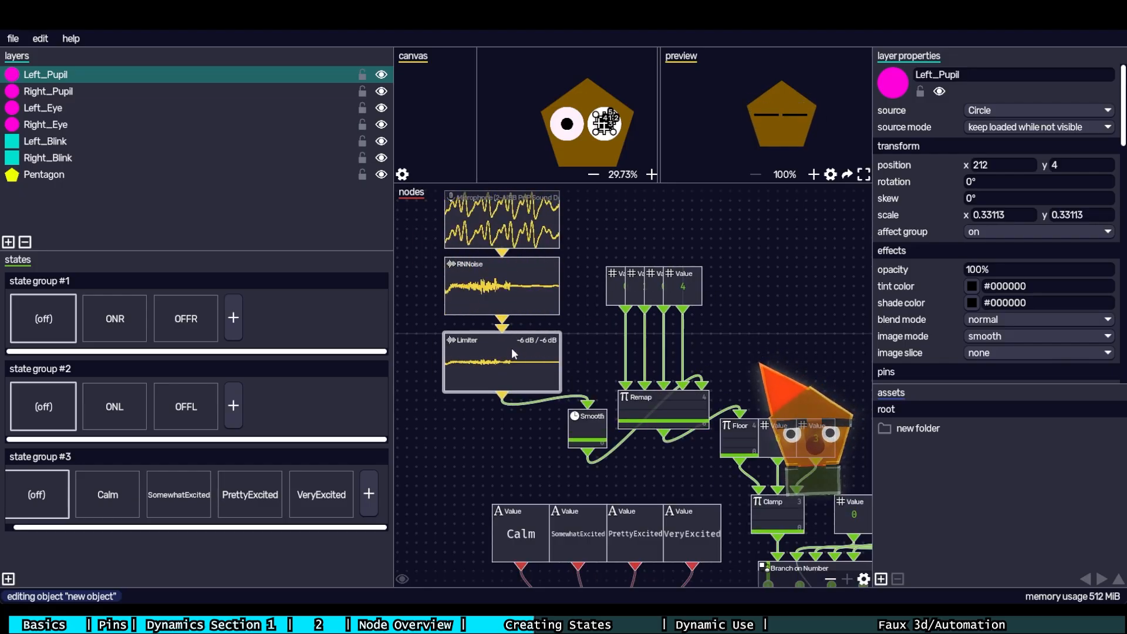
- Add a Branch on String node in the empty space below the network for state group #3
scroll(787, 493, down, 5)
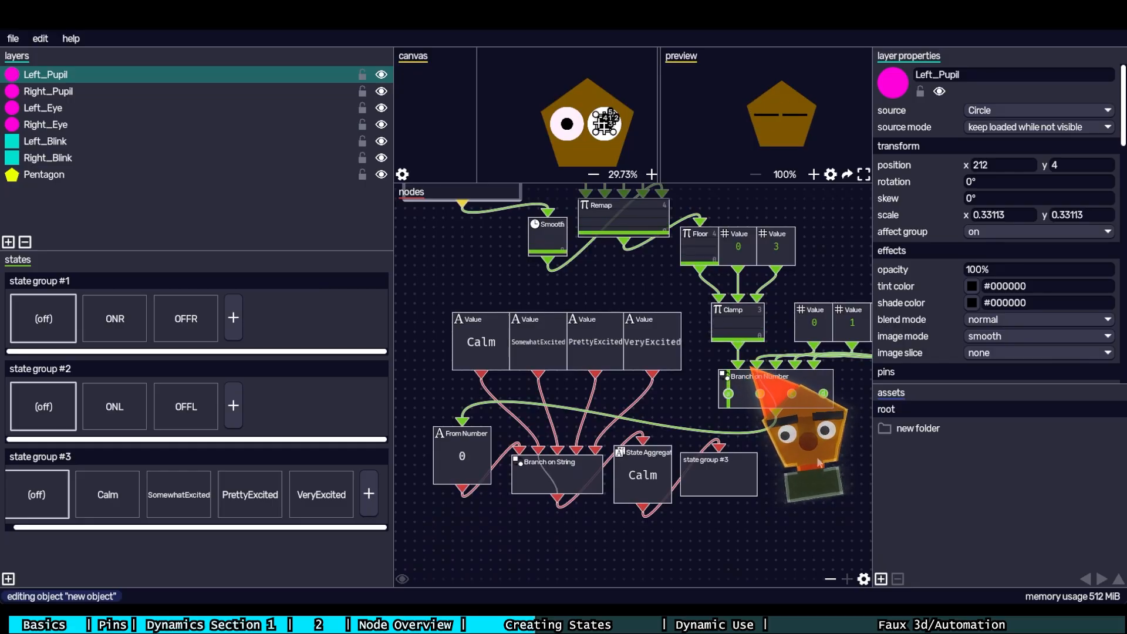
drag(426, 281, 795, 302)
drag(504, 532, 674, 332)
drag(715, 518, 662, 397)
drag(664, 446, 633, 438)
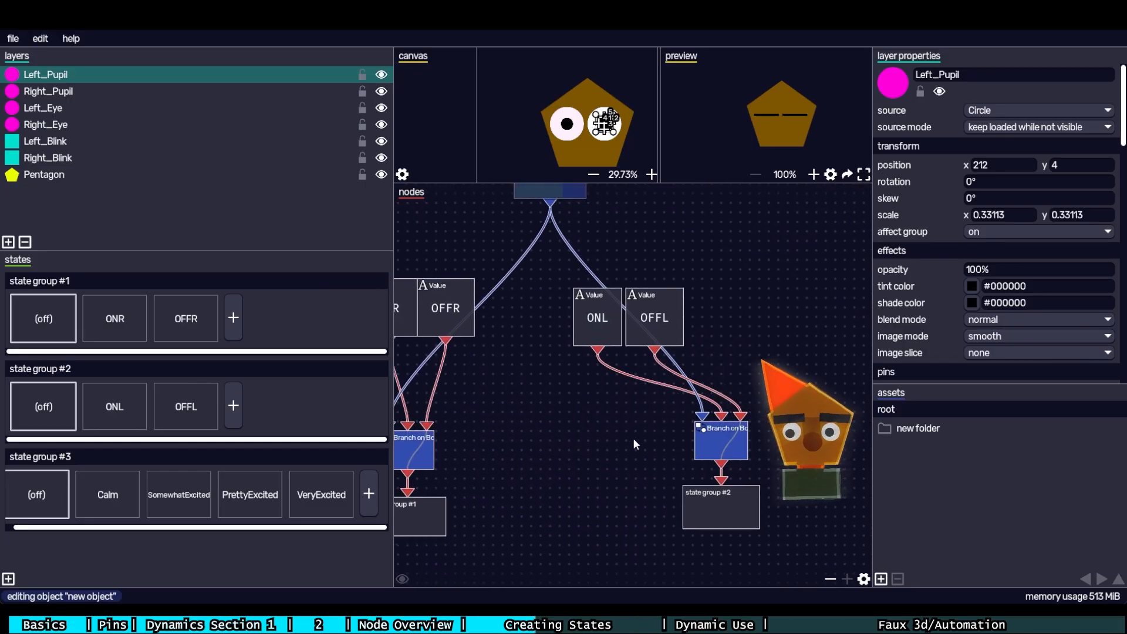
mouse_move(786, 365)
mouse_down()
mouse_move(509, 392)
mouse_move(478, 546)
mouse_up()
mouse_move(505, 196)
mouse_down()
mouse_move(512, 295)
mouse_move(472, 344)
mouse_up()
right_click(469, 344)
mouse_move(499, 144)
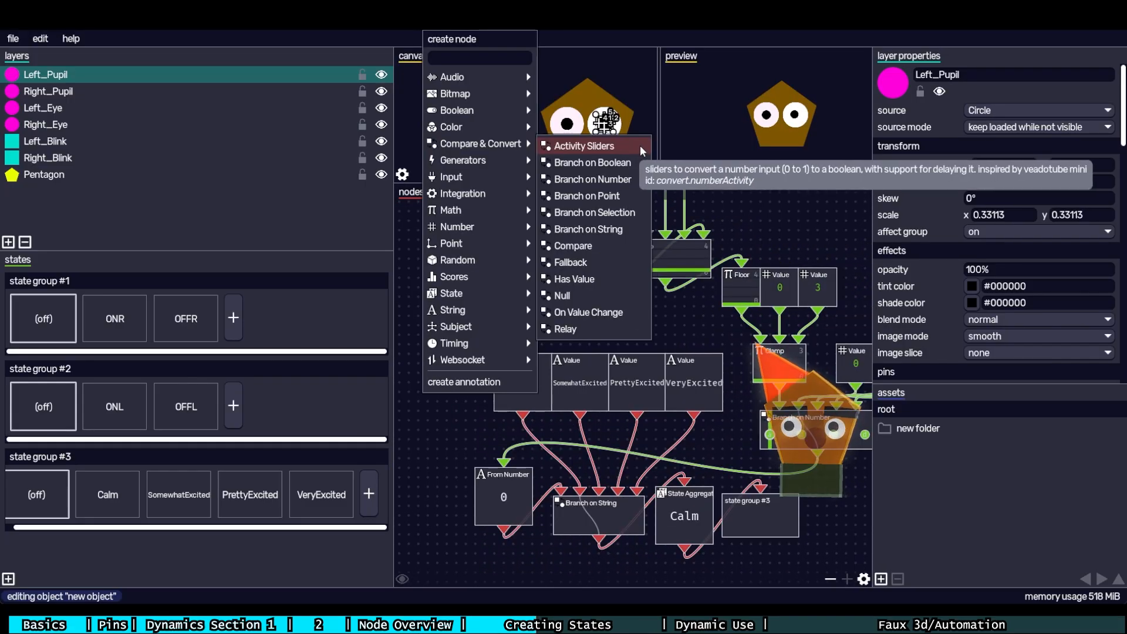
click(640, 229)
drag(588, 388, 626, 303)
drag(463, 304, 632, 485)
- Examine the four excitement-level Value nodes and the live outputs of the Smooth and Remap nodes
click(536, 233)
drag(585, 237, 599, 299)
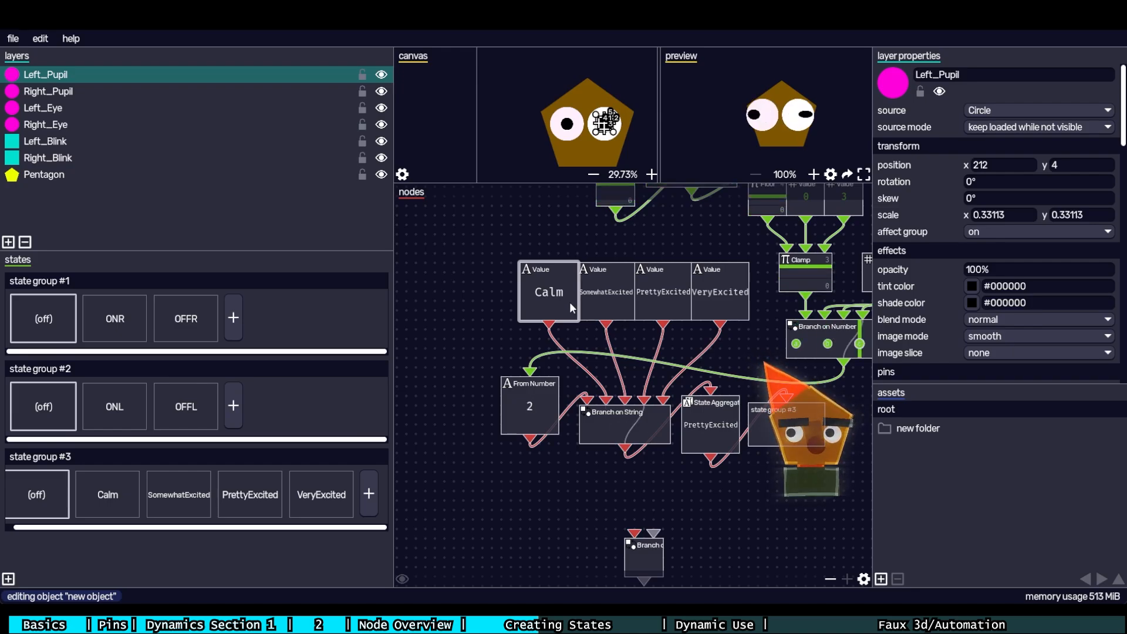
click(622, 293)
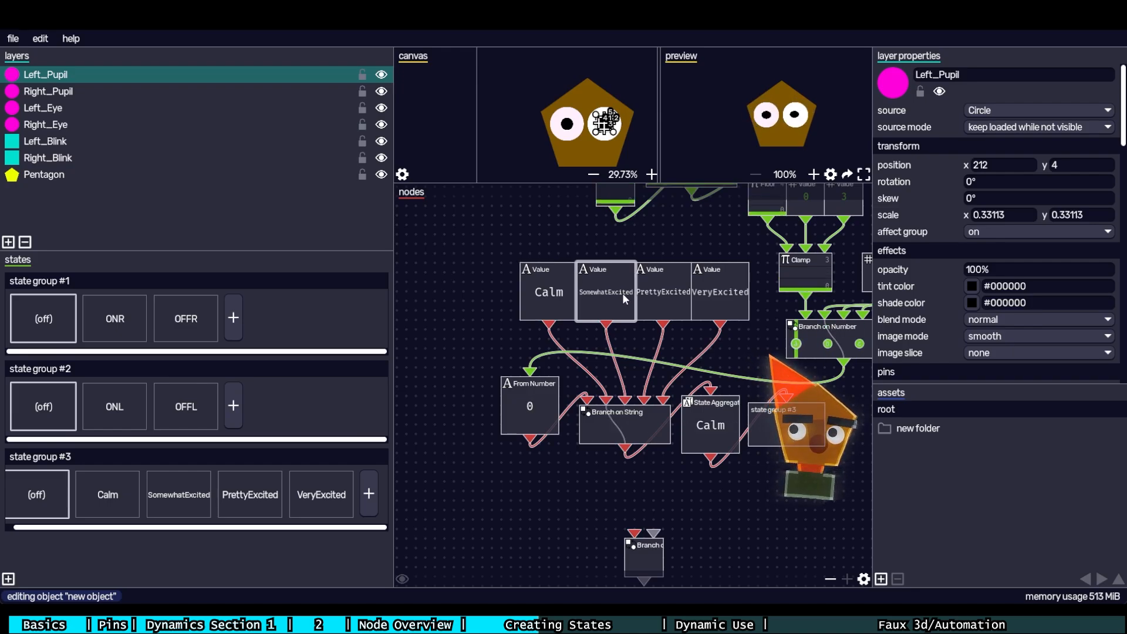
click(677, 297)
click(740, 298)
scroll(760, 317, up, 4)
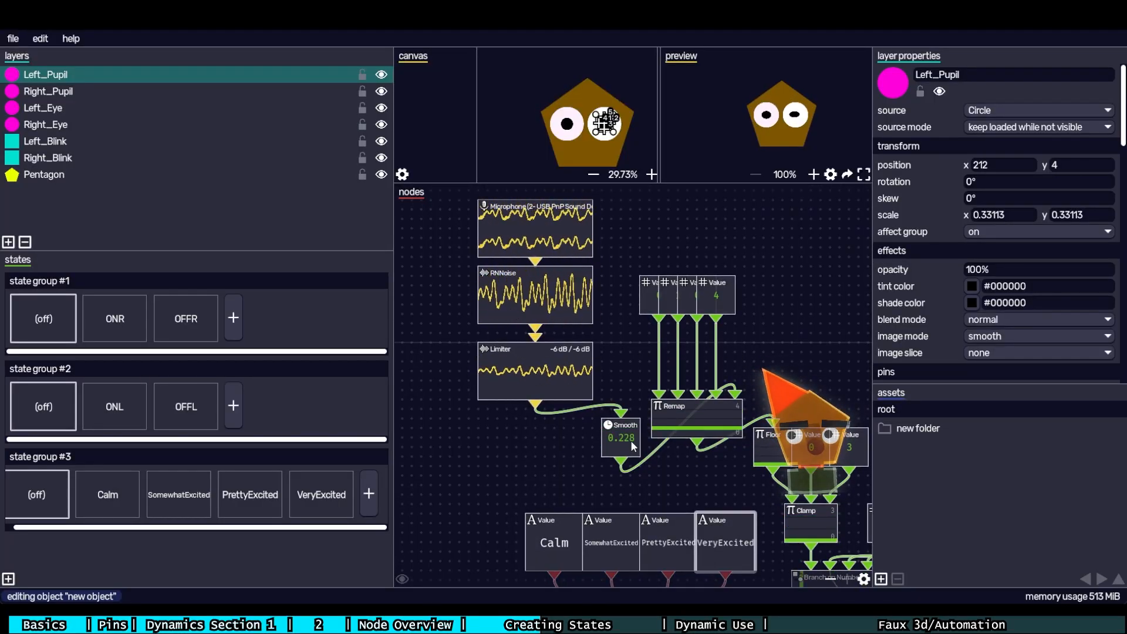
mouse_move(675, 419)
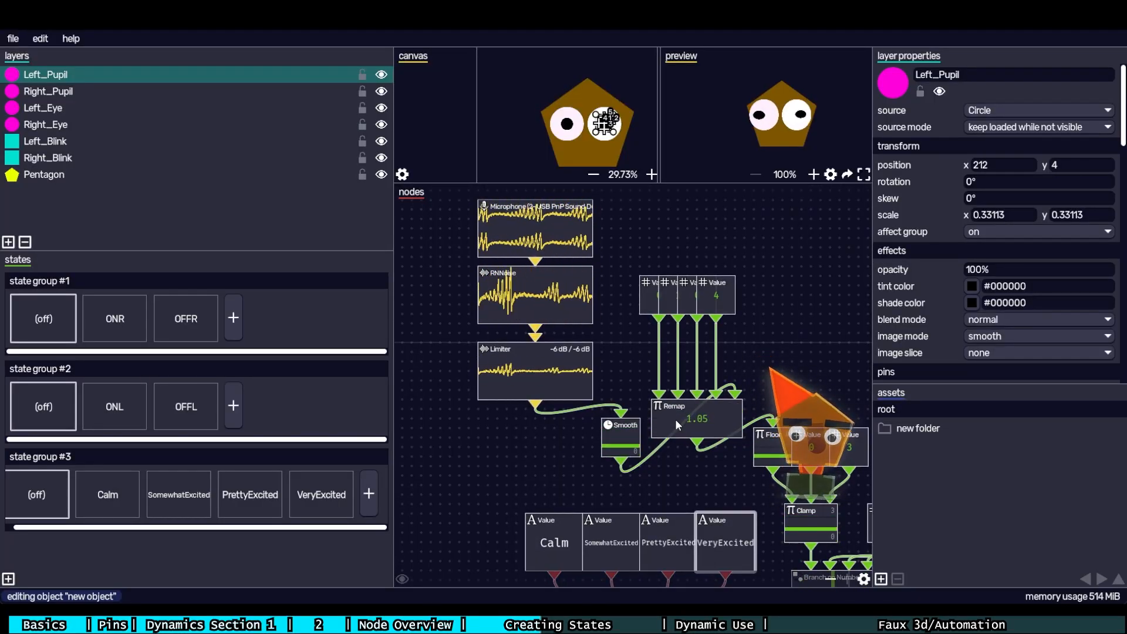
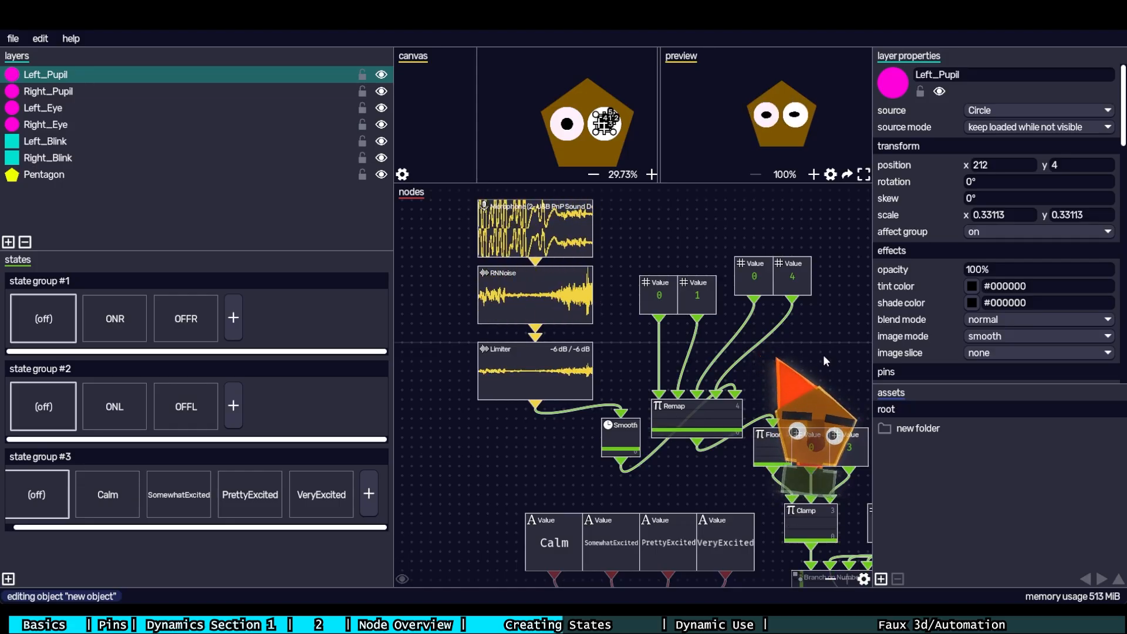
- Move Clamp's 0 and 3 Value nodes away from the Floor node to leave a gap between them
drag(816, 417, 712, 413)
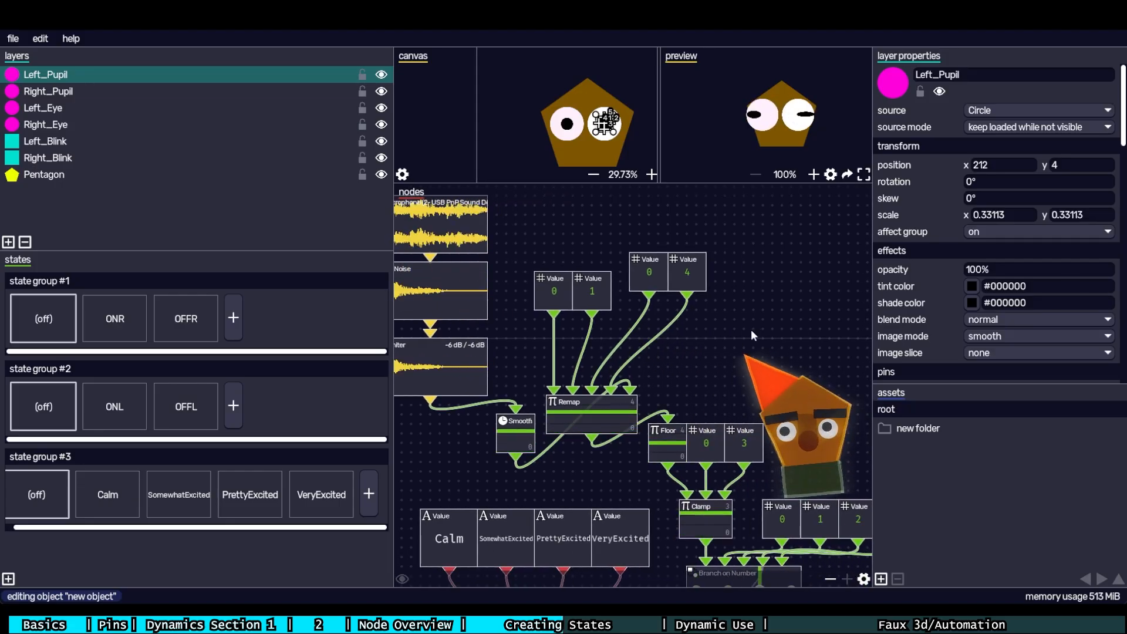
drag(751, 329, 726, 333)
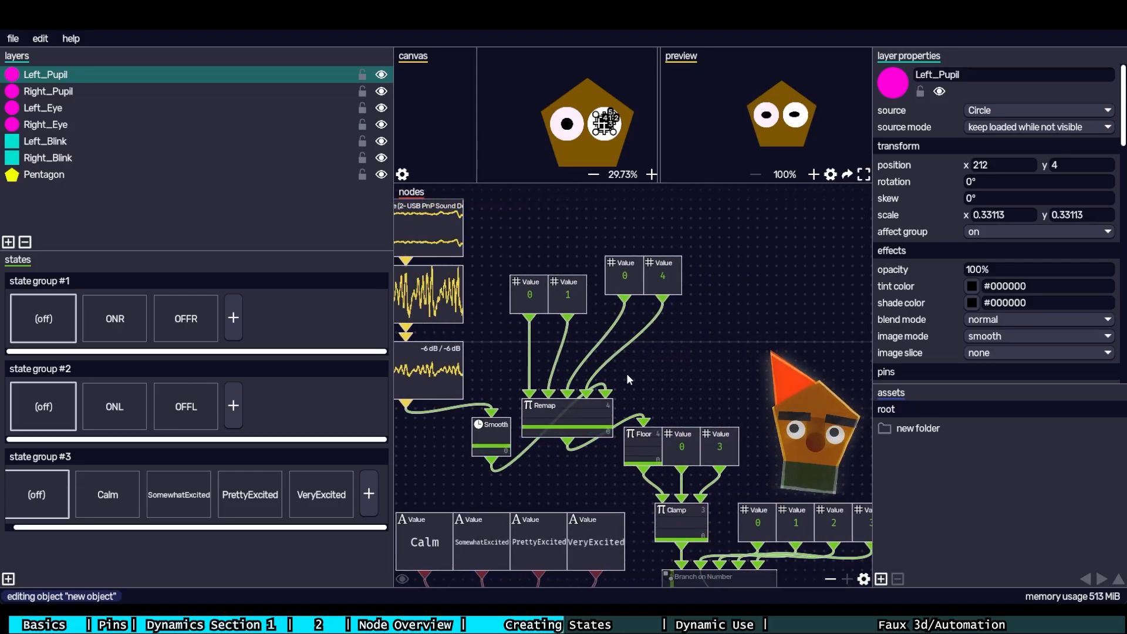
drag(470, 253, 524, 271)
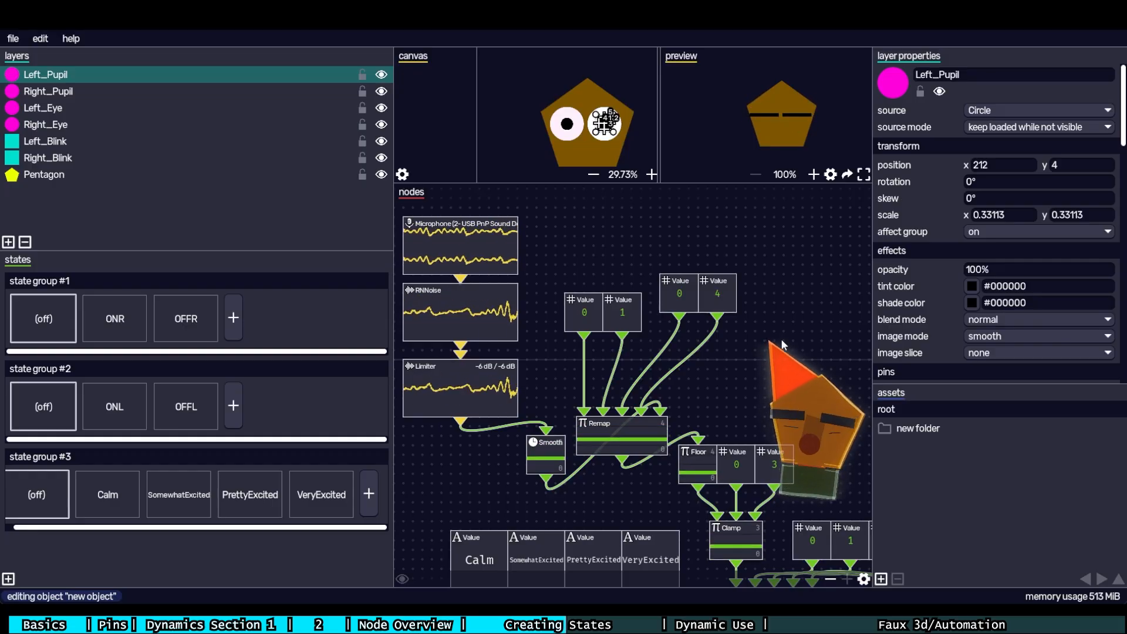
drag(748, 413, 731, 372)
drag(724, 427, 752, 427)
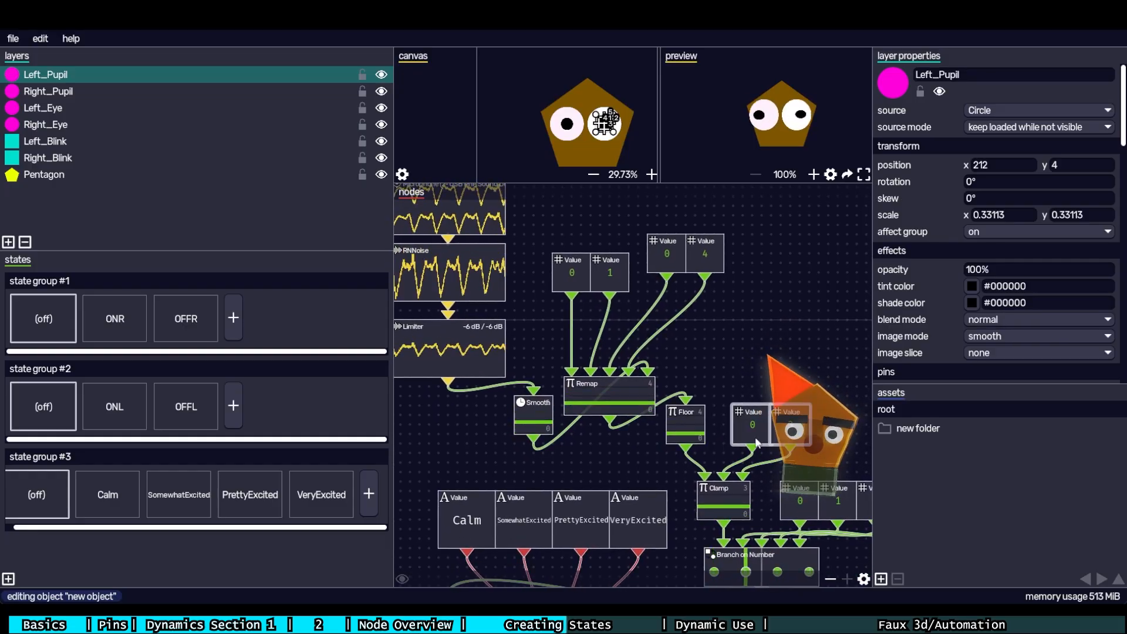
- Look up the description of the Floor node among the available Math nodes
right_click(713, 404)
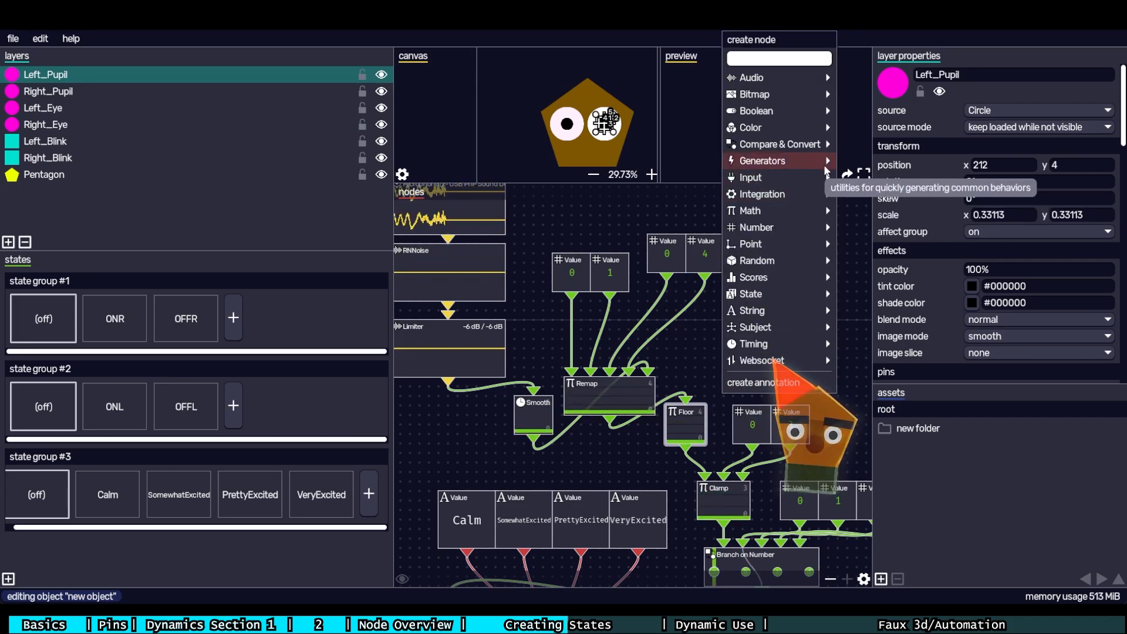
mouse_move(819, 211)
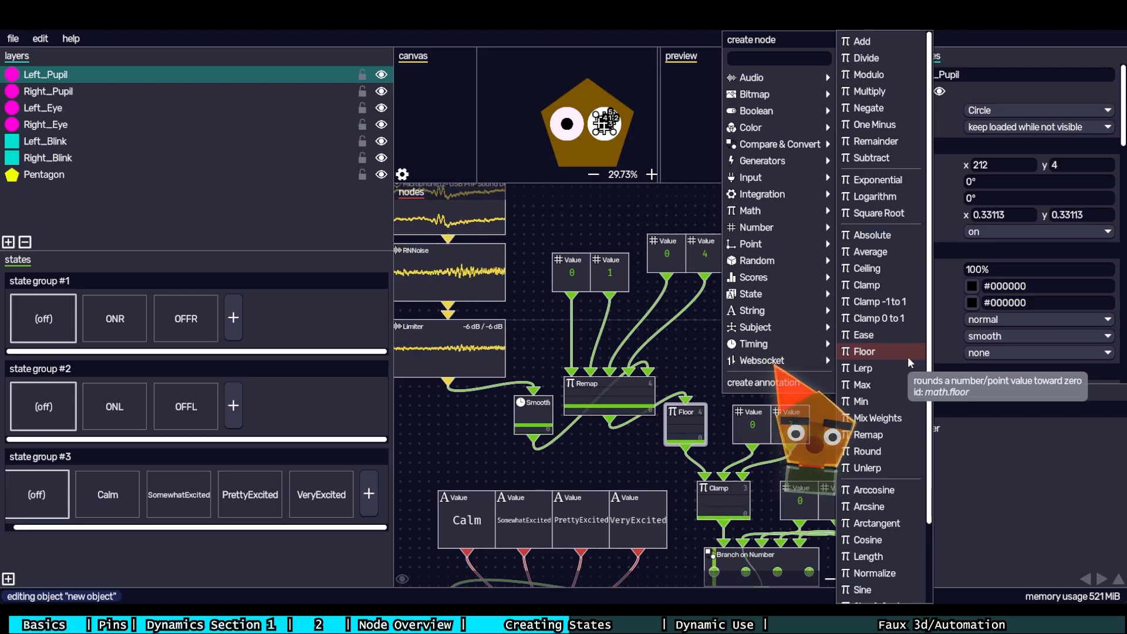
click(701, 376)
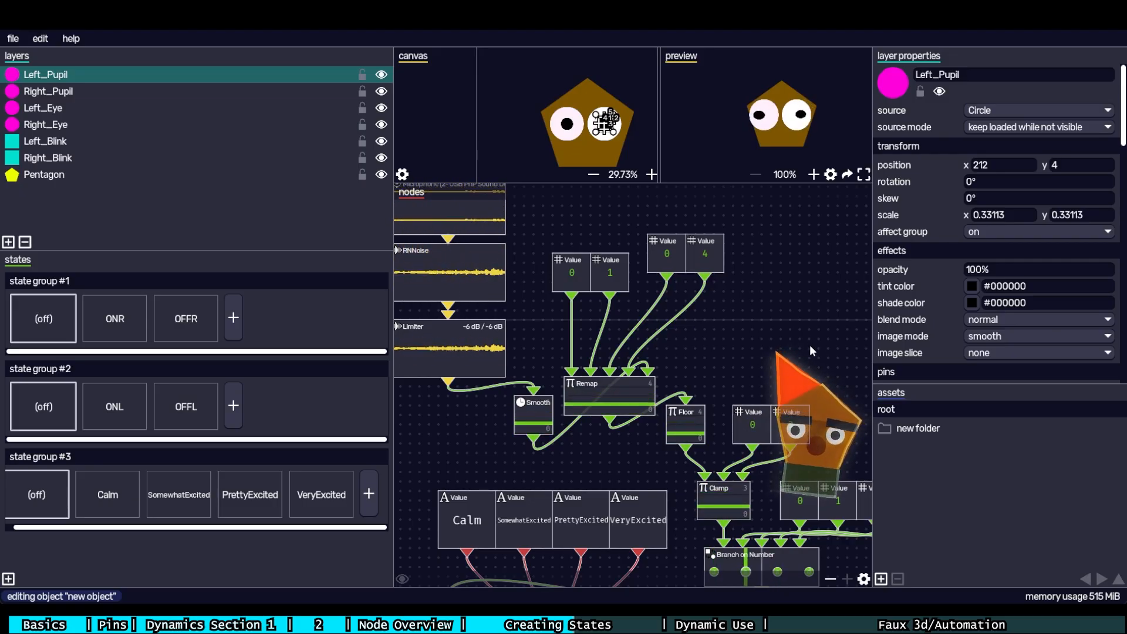
- Examine how Clamp and its Value nodes feed Branch on Number and, through From Number, the branch for state group #3
drag(821, 374, 804, 343)
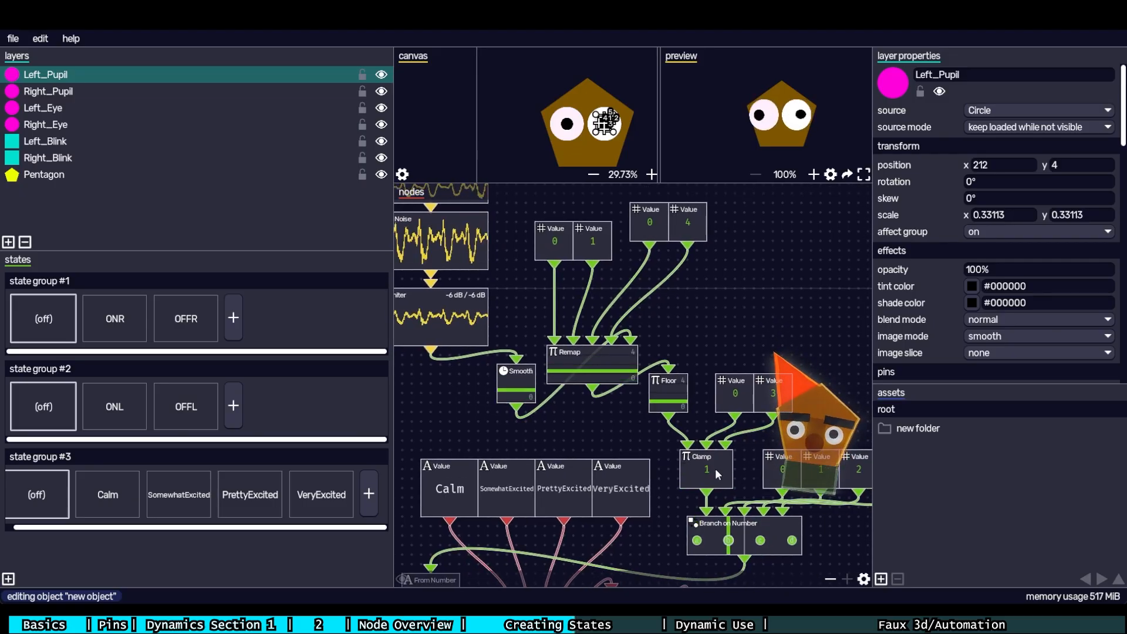
drag(715, 469, 618, 438)
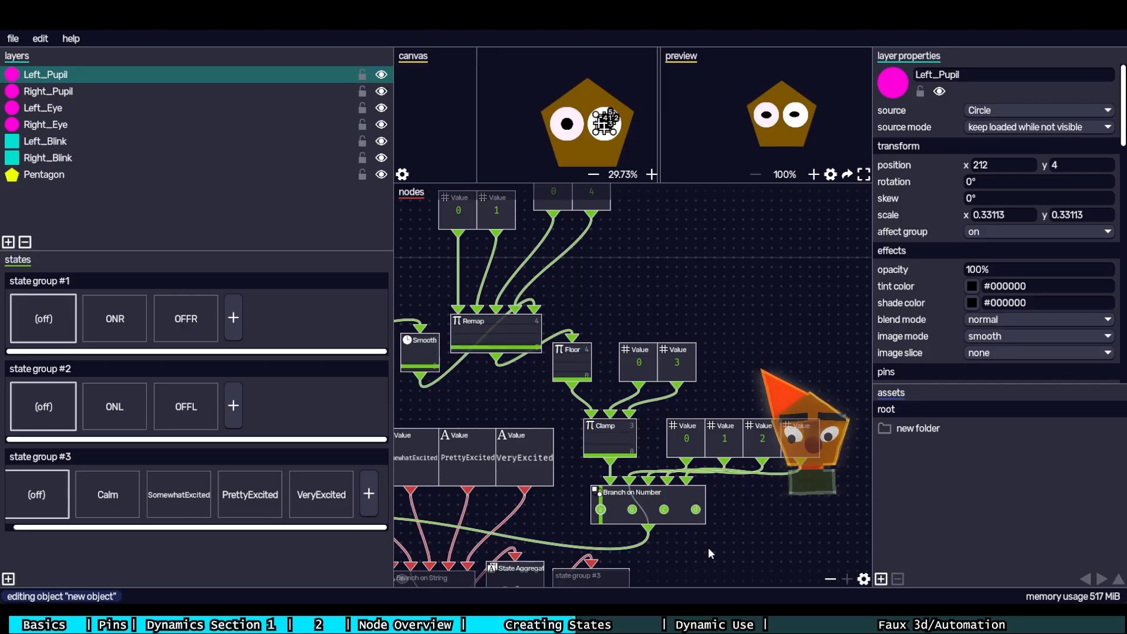
right_click(788, 305)
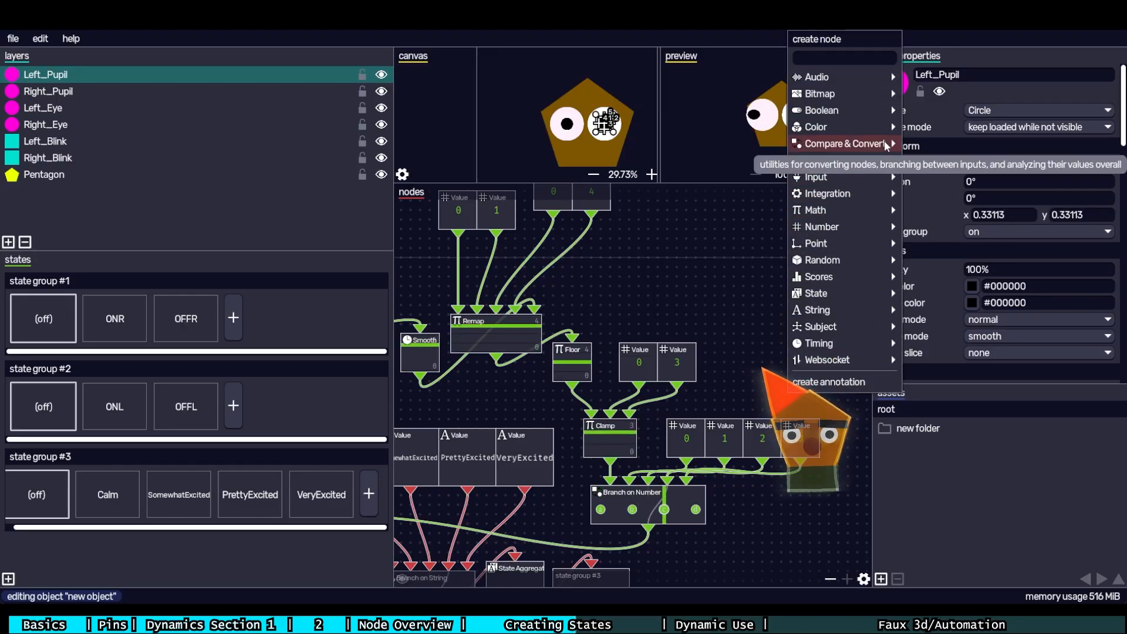
click(772, 324)
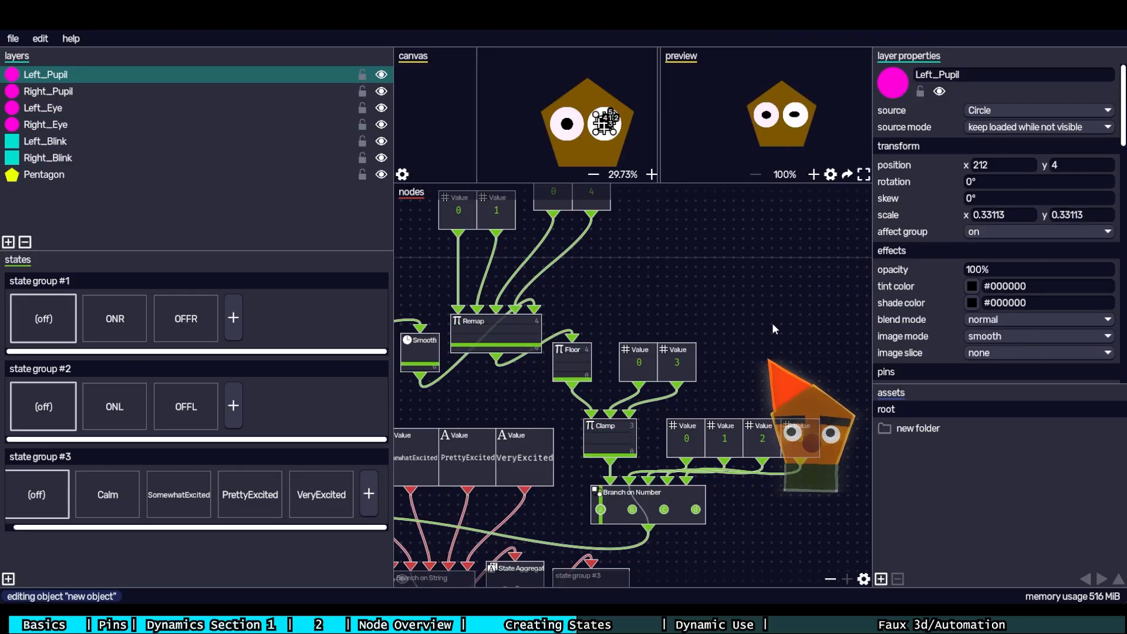
click(684, 454)
click(756, 383)
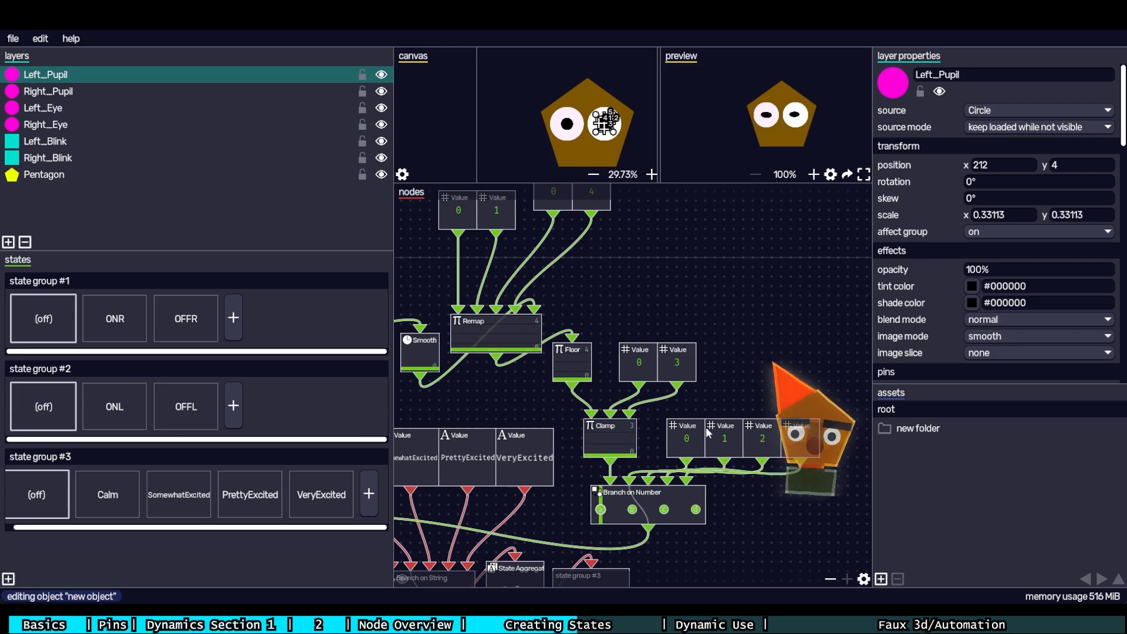
drag(706, 428, 725, 427)
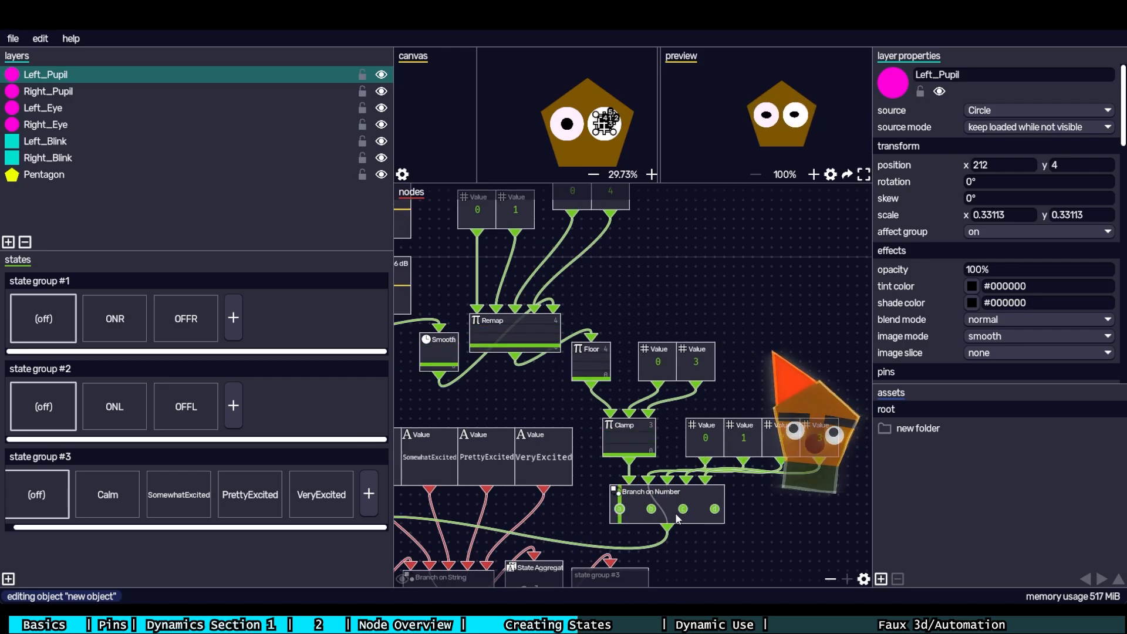
drag(792, 526, 869, 492)
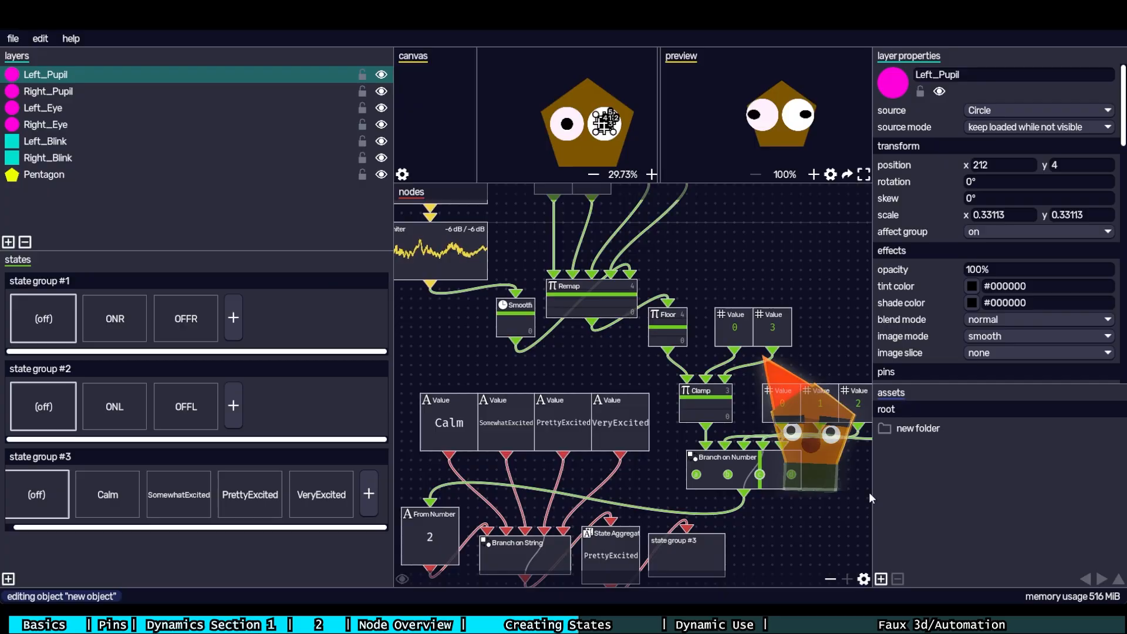
drag(777, 486, 685, 484)
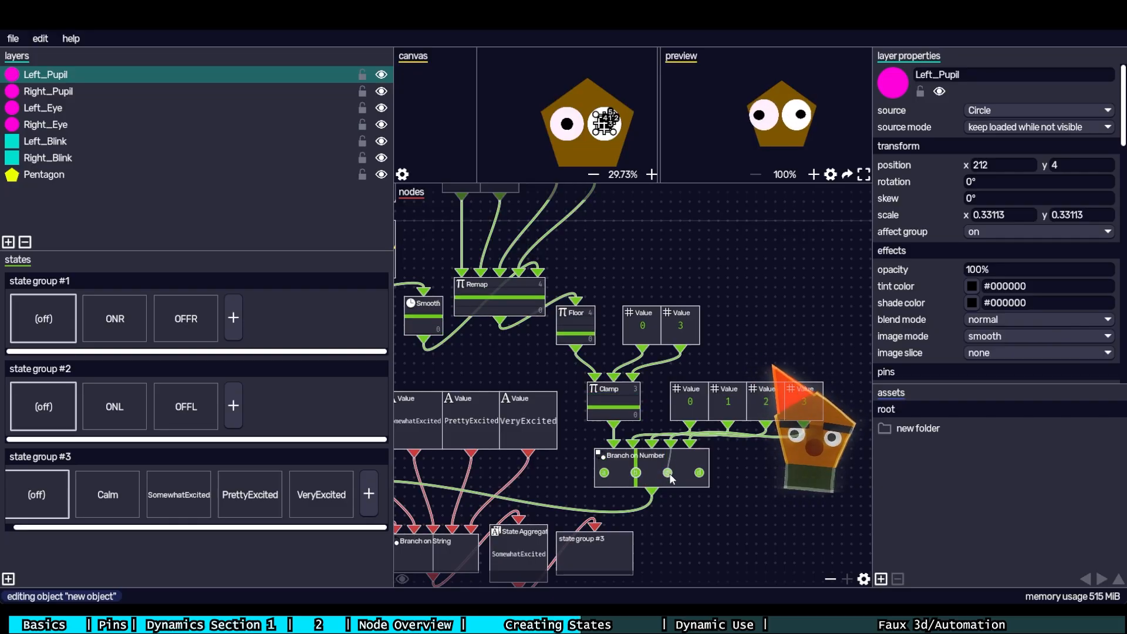
- Inspect the settings of the From Number node that feeds Branch on String
drag(718, 526, 745, 531)
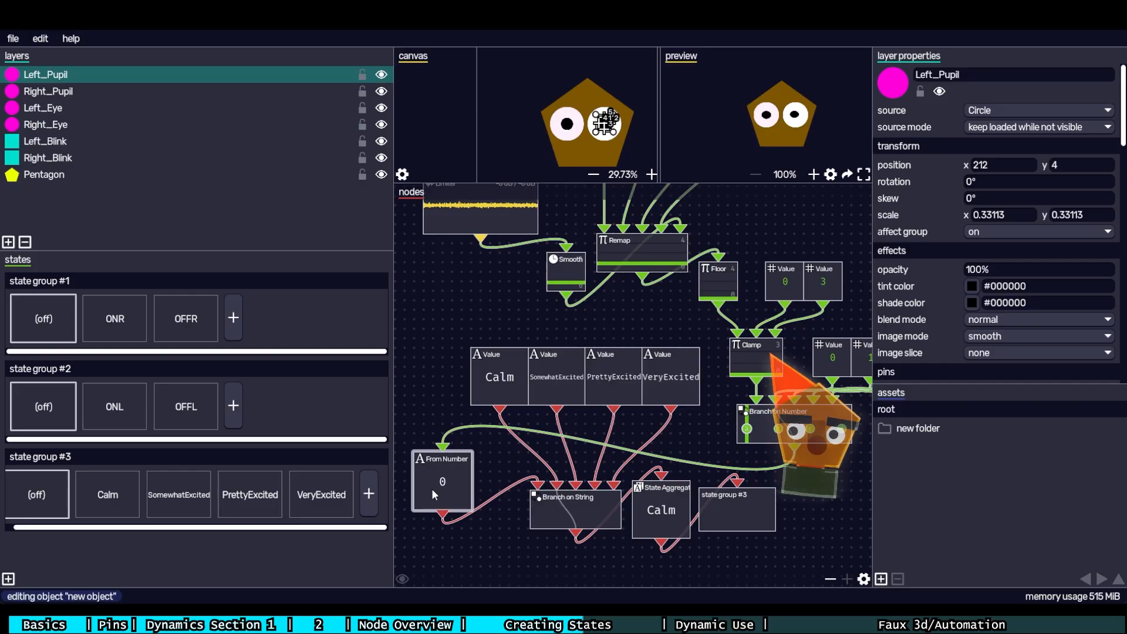
drag(432, 488, 450, 488)
click(800, 419)
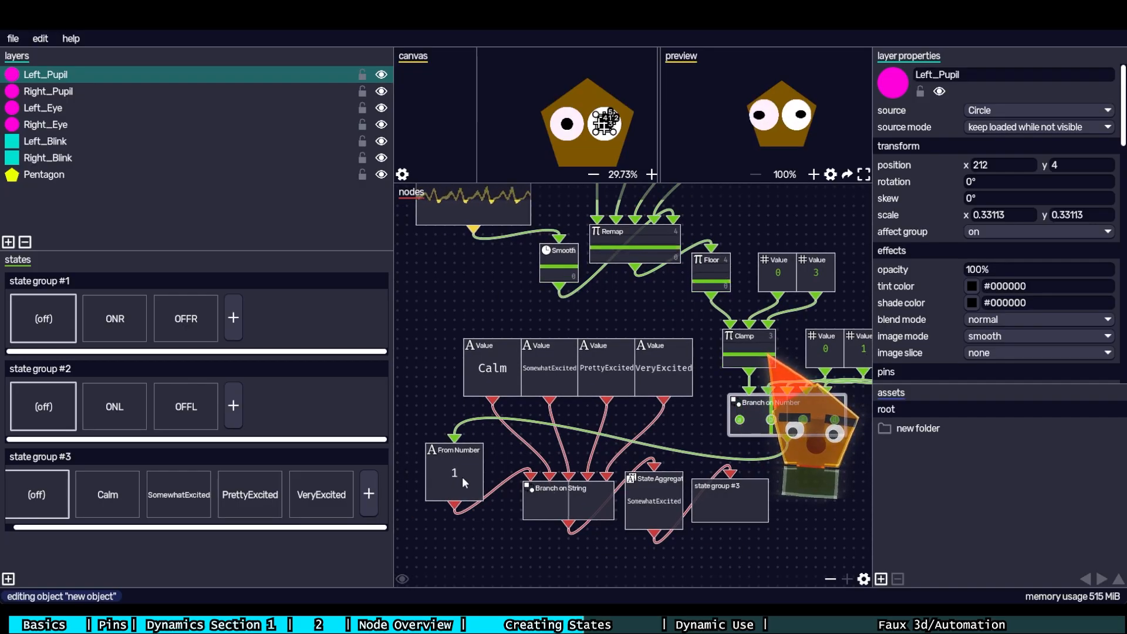
right_click(462, 481)
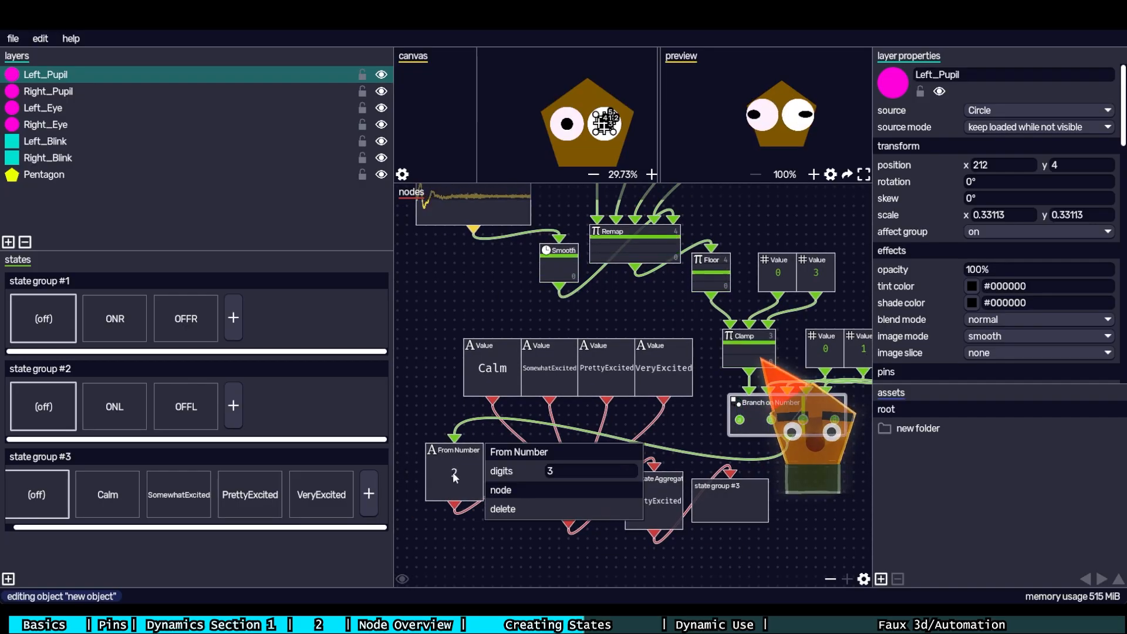
- Add another String From Number node beside the Calm Value node
click(416, 416)
right_click(415, 417)
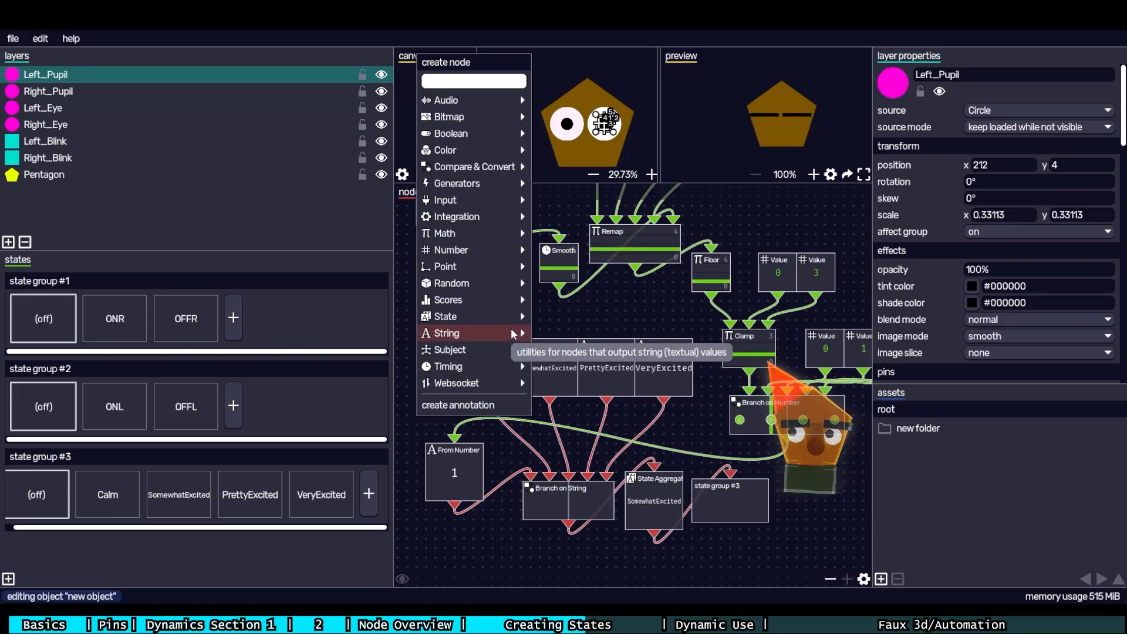
click(513, 333)
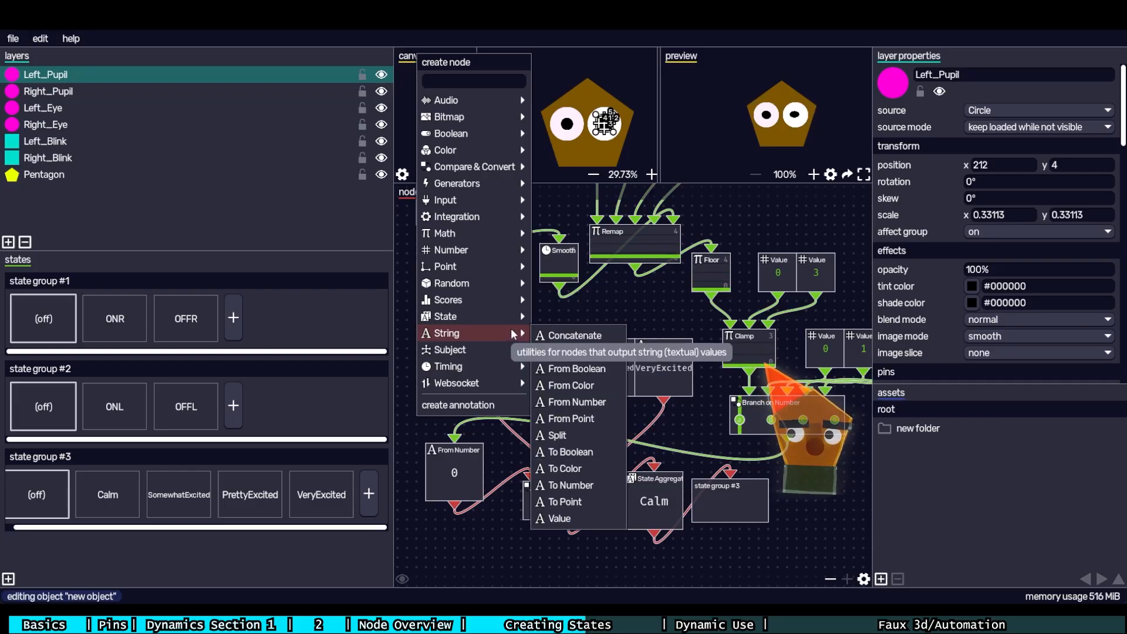
click(607, 441)
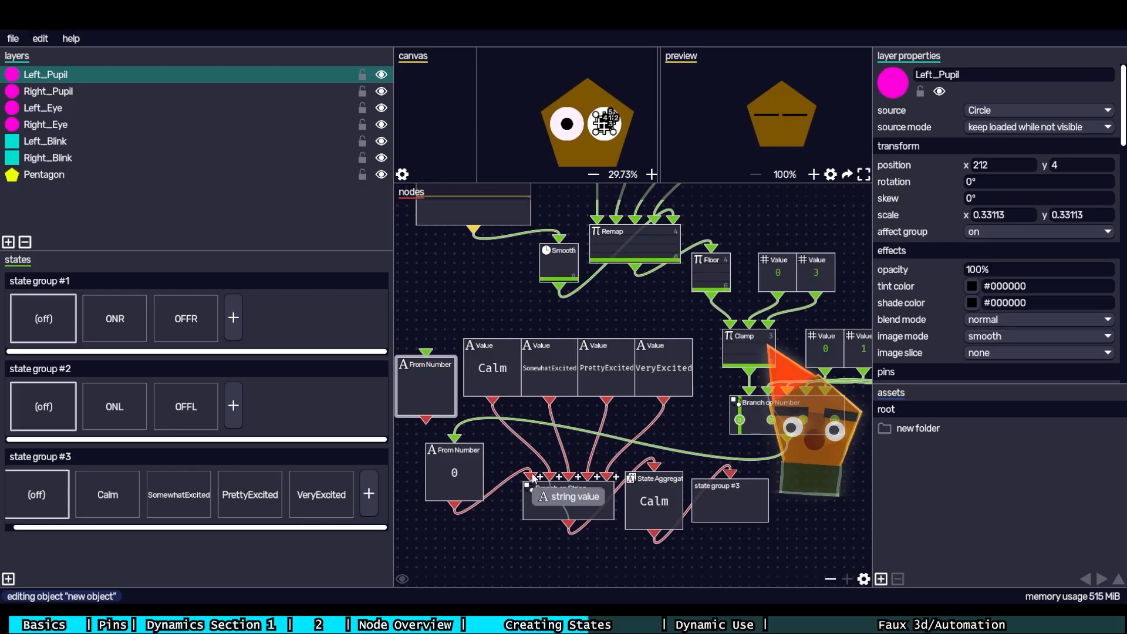
- Examine the state options of the Calm and SomewhatExcited Value nodes and how the excitement-level values feed Branch on String
right_click(509, 379)
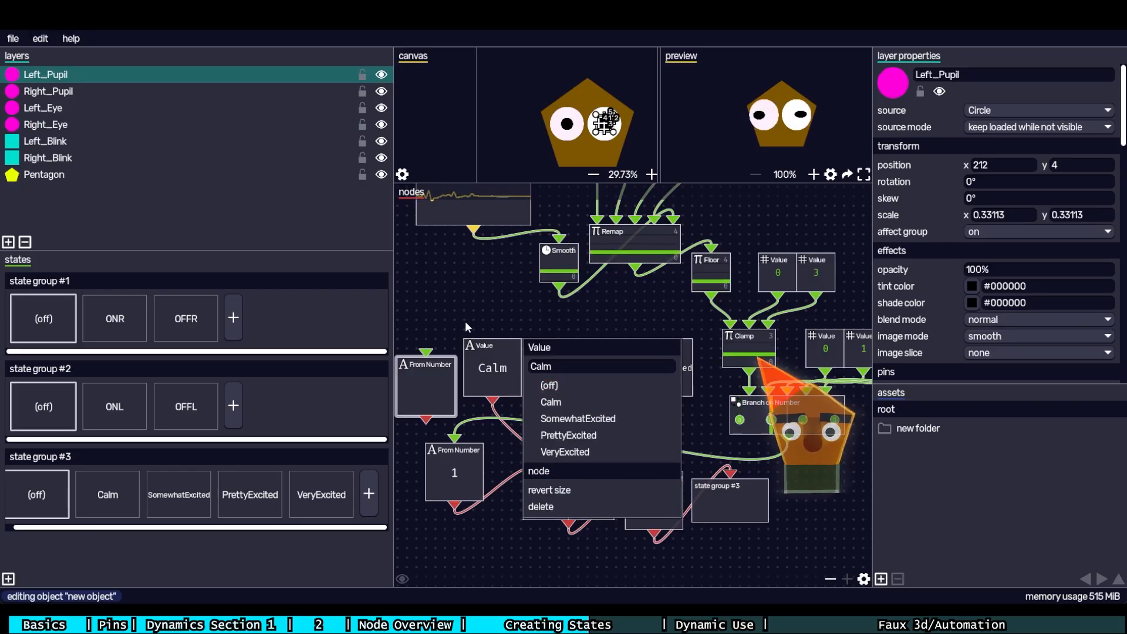
click(498, 337)
right_click(562, 380)
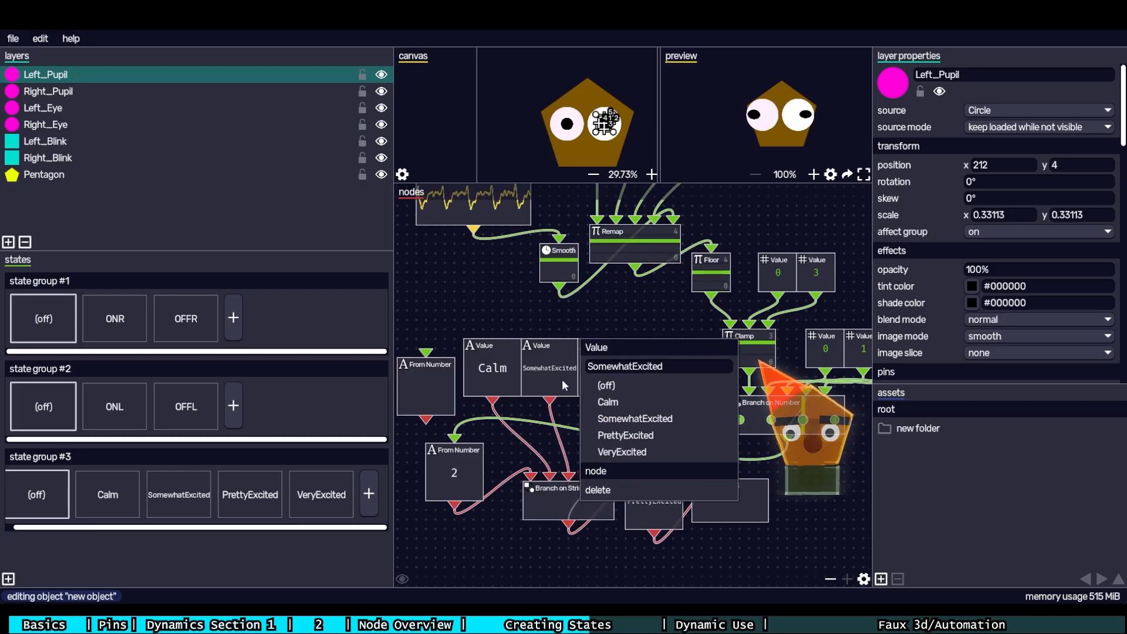
click(515, 322)
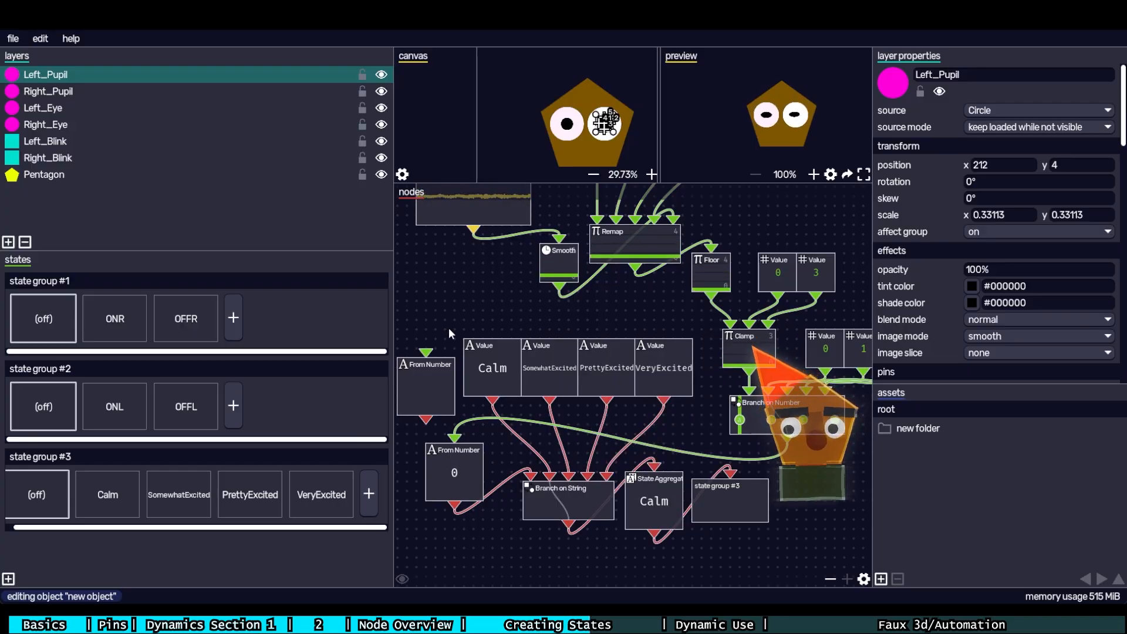
drag(478, 323, 644, 399)
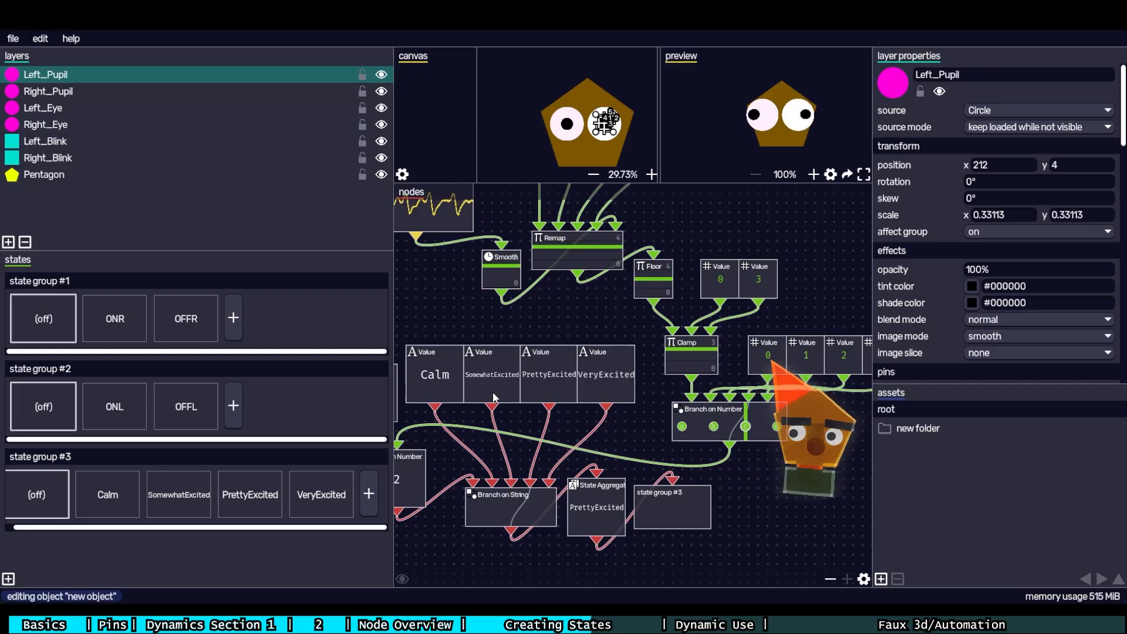
drag(820, 441, 770, 438)
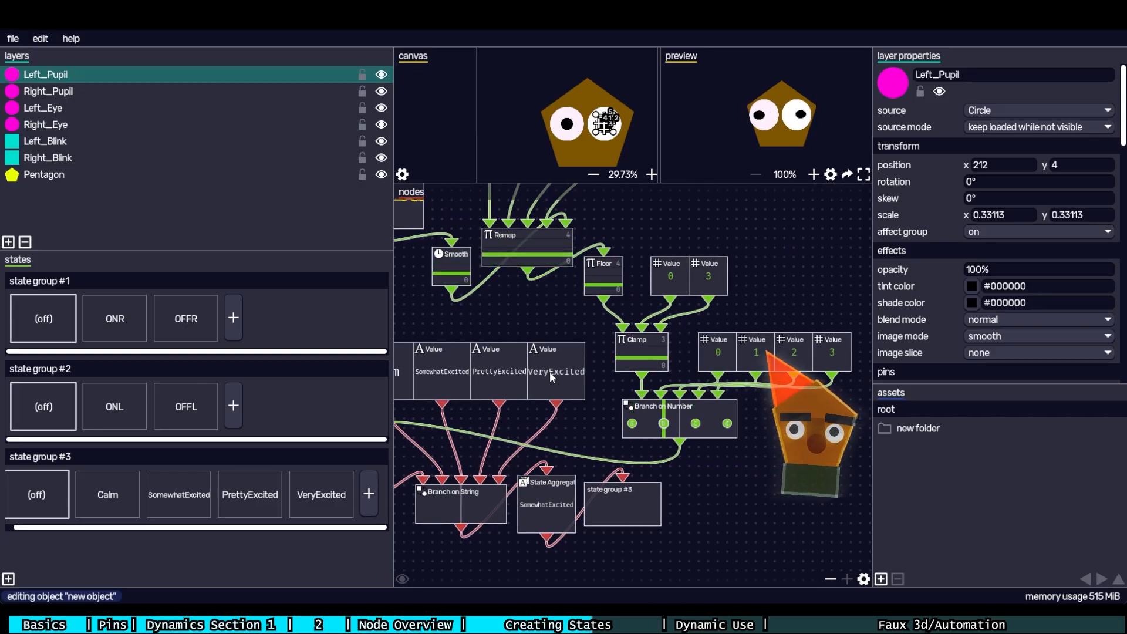
drag(550, 375, 661, 338)
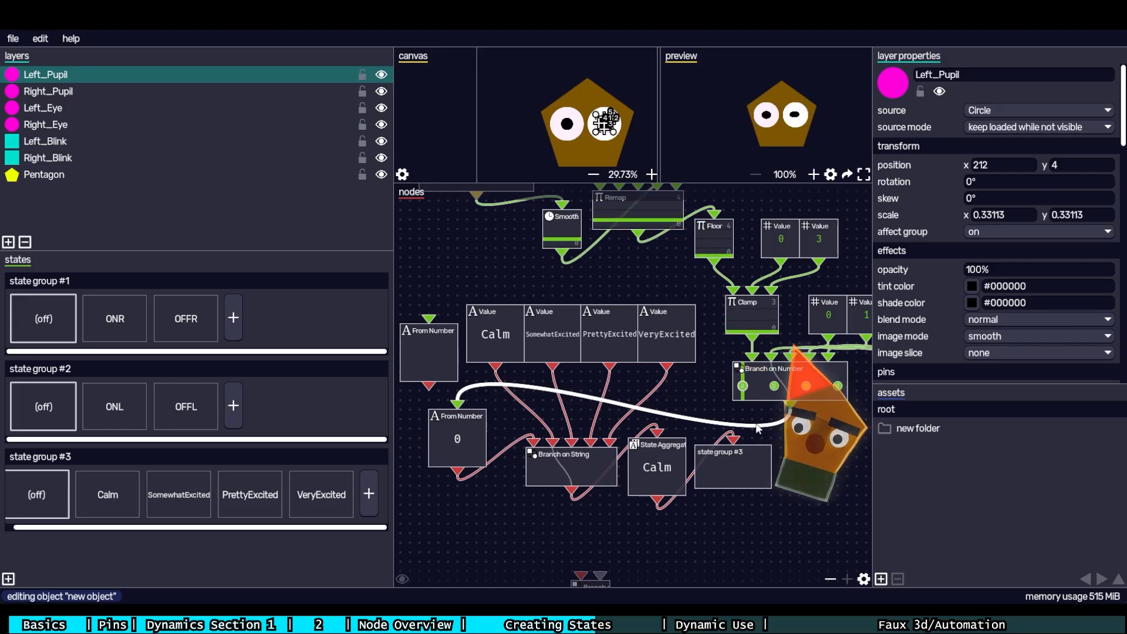
drag(687, 490, 665, 509)
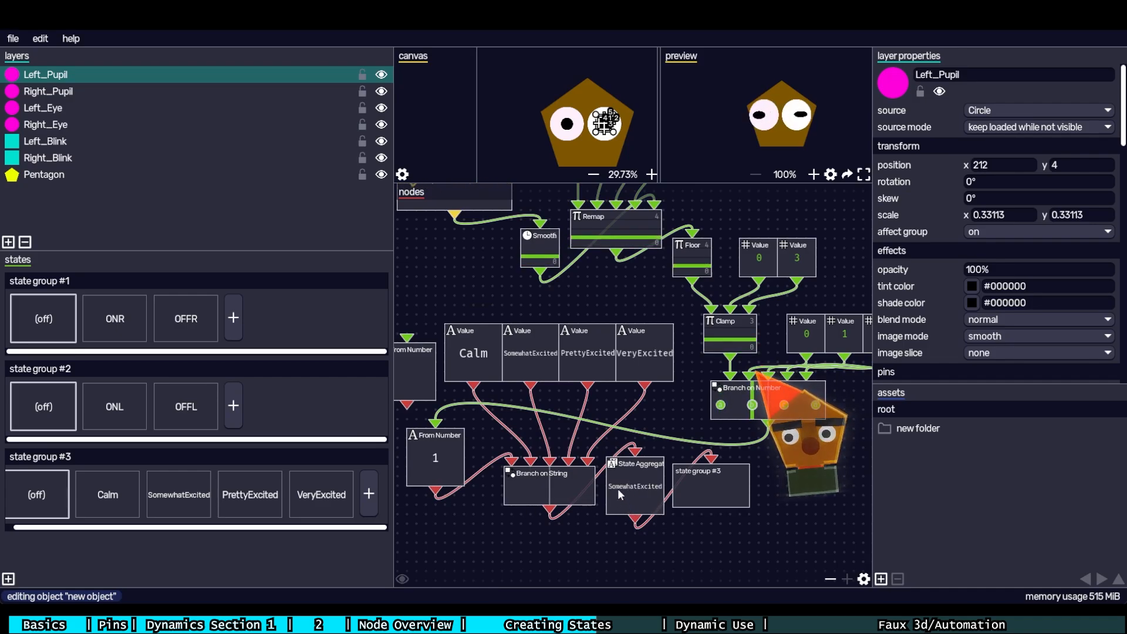
- Move the state group #3 node farther from the State Aggregator and check the State Aggregator's options
click(651, 496)
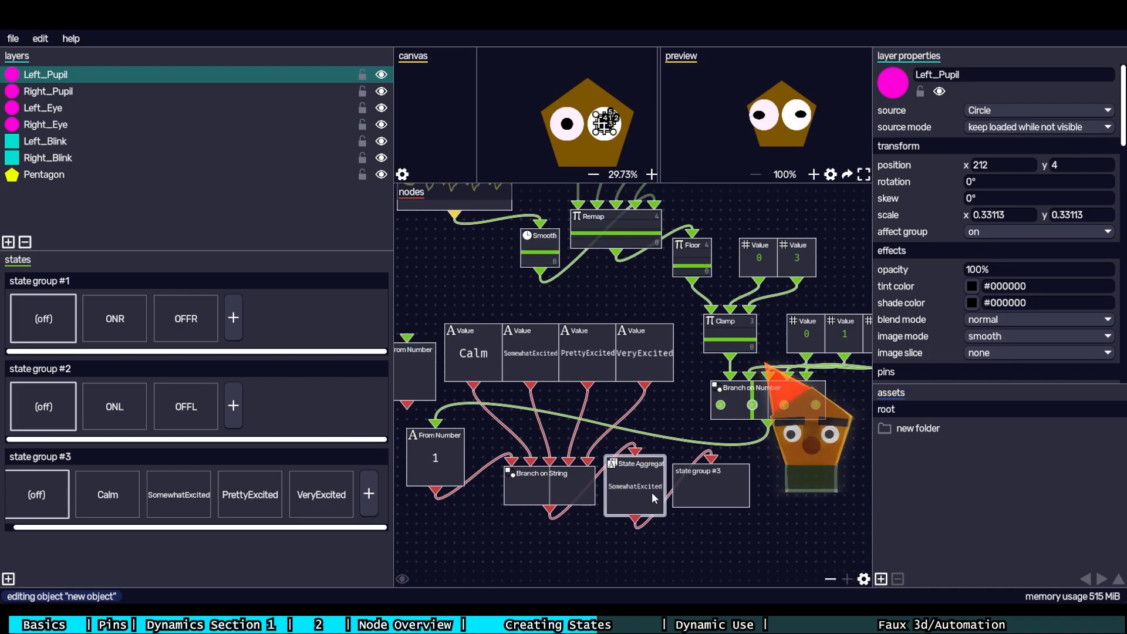
drag(682, 493, 772, 530)
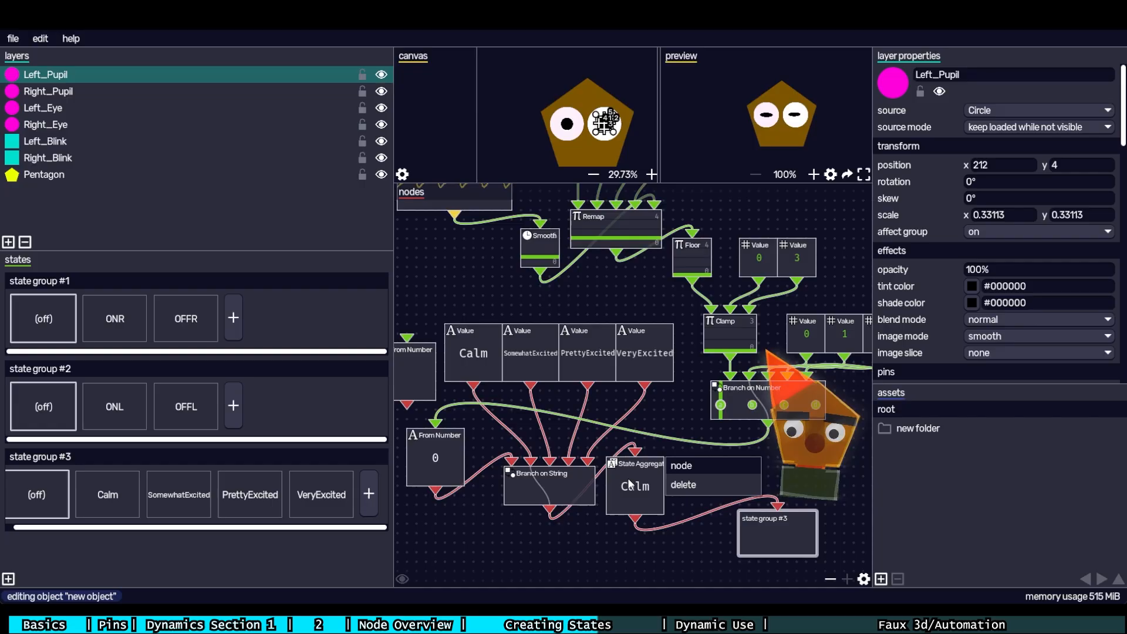
click(682, 445)
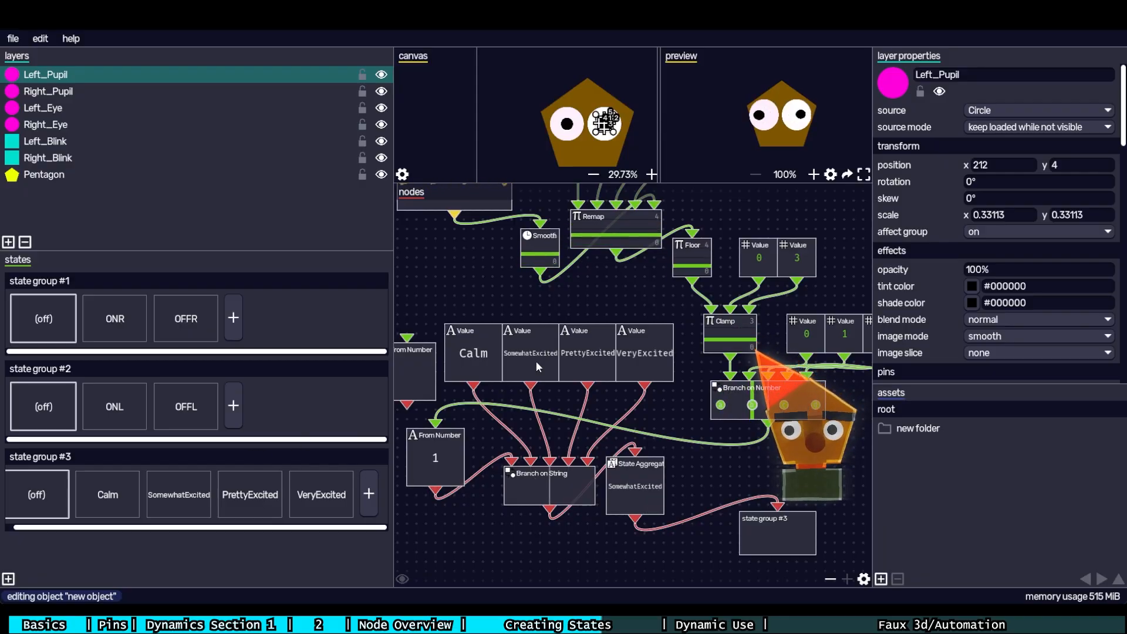
- Add a blank String Value node above the Calm Value node
drag(511, 293, 550, 340)
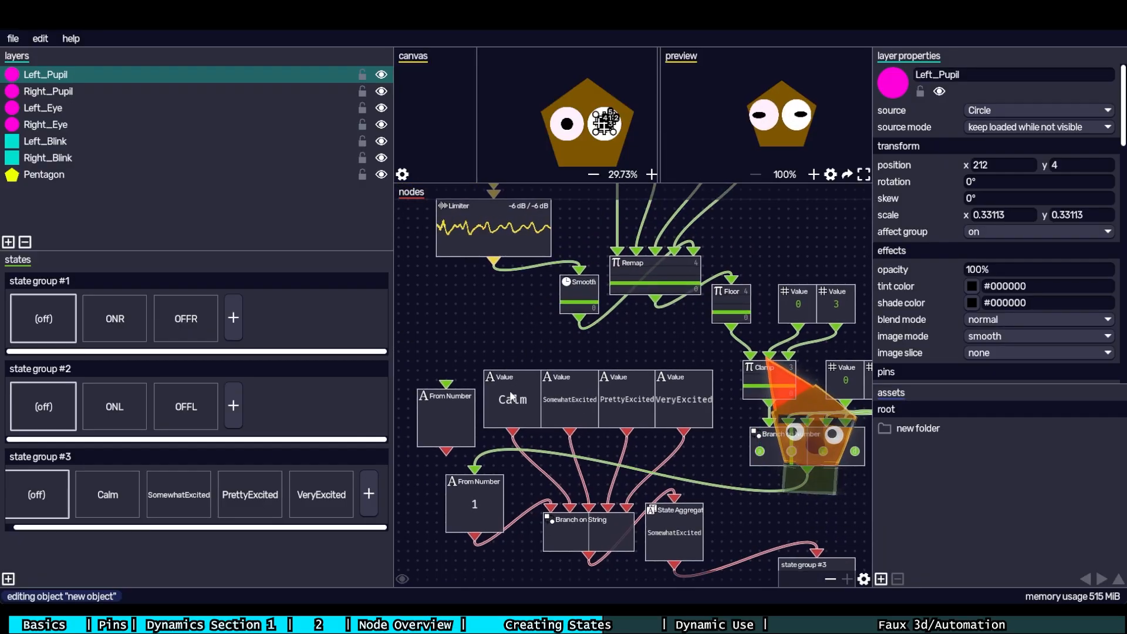
click(516, 396)
click(505, 348)
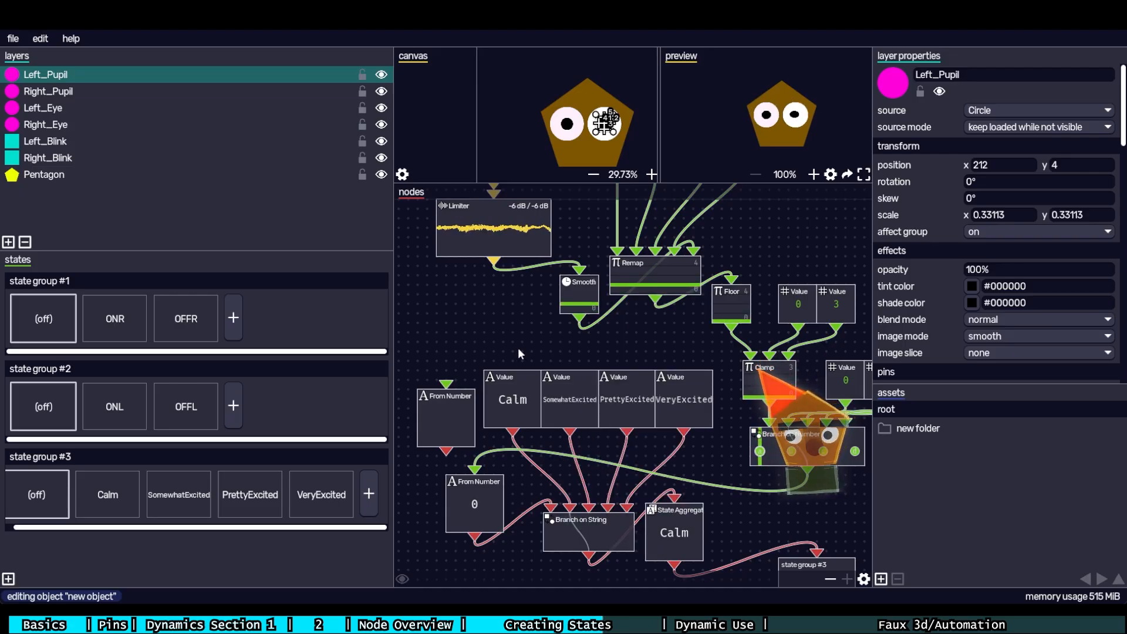
right_click(518, 348)
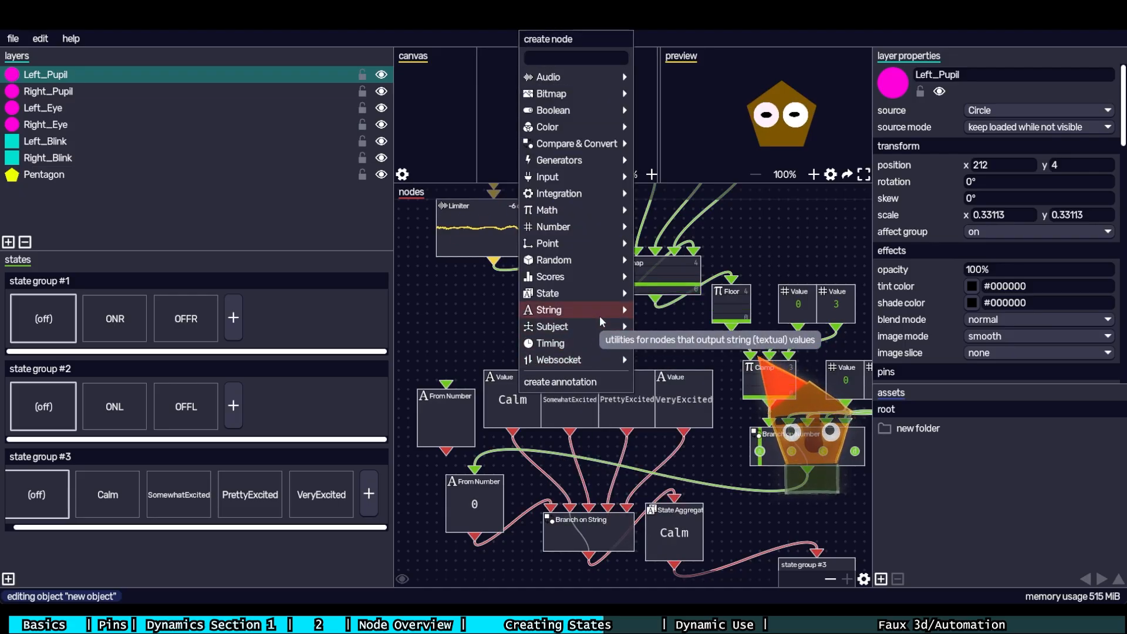
mouse_move(565, 310)
click(663, 495)
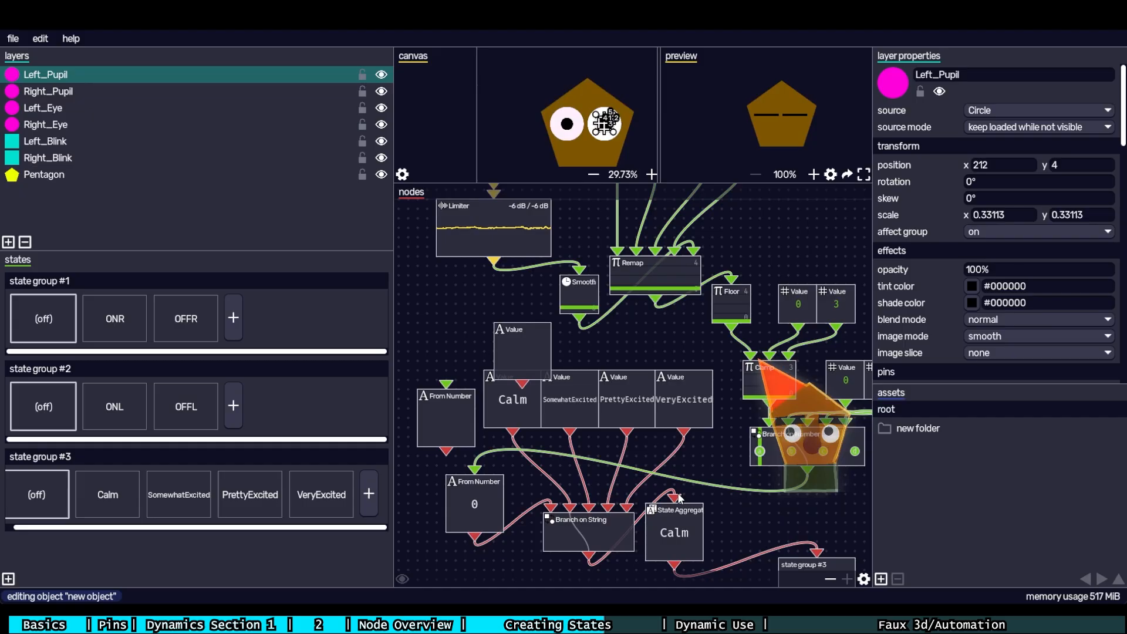
- Compare the options of the unconnected blank Value node with those of the connected Calm Value node
click(509, 351)
click(585, 354)
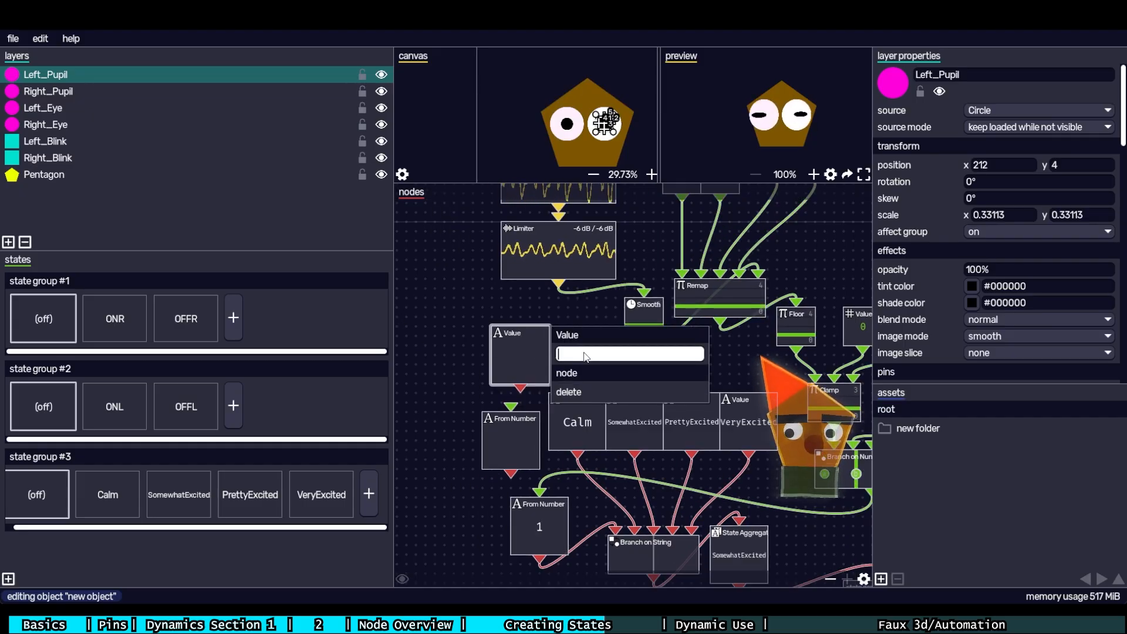
click(581, 316)
click(596, 437)
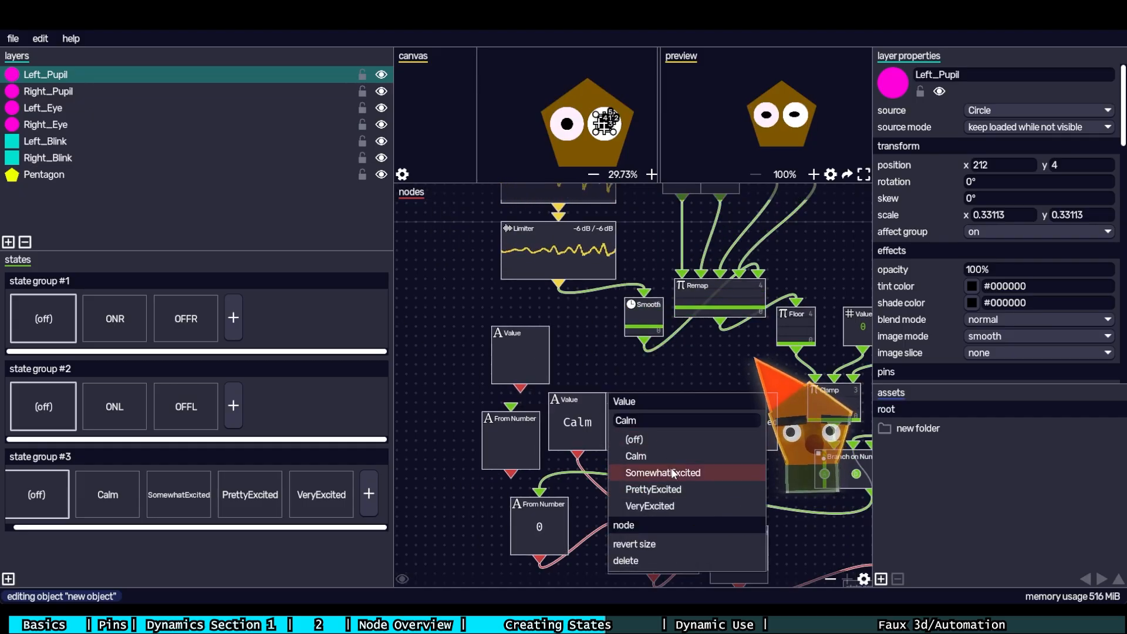
- Connect the blank Value node to Branch on String's last values input and set it to VeryExcited
drag(557, 365, 783, 405)
click(506, 336)
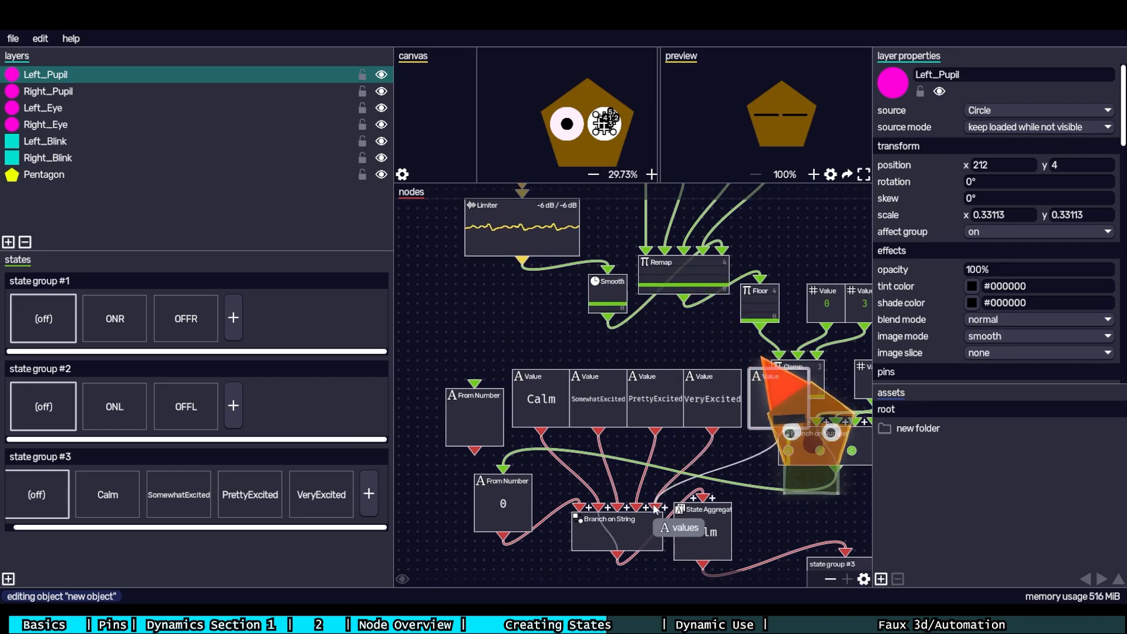
drag(699, 462, 631, 438)
click(628, 406)
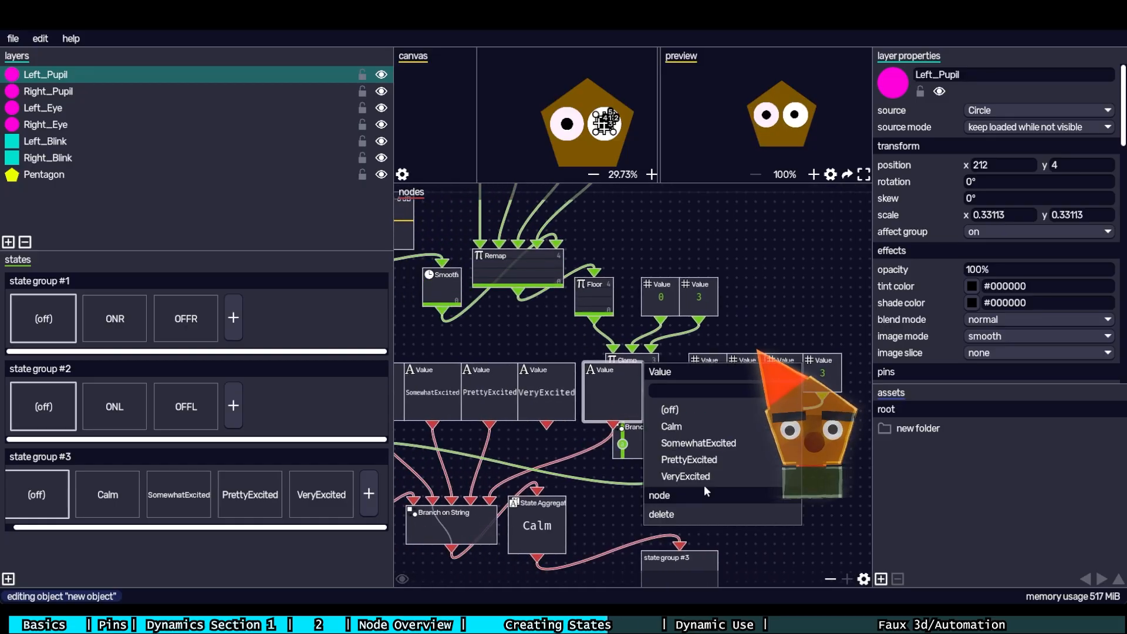
click(719, 478)
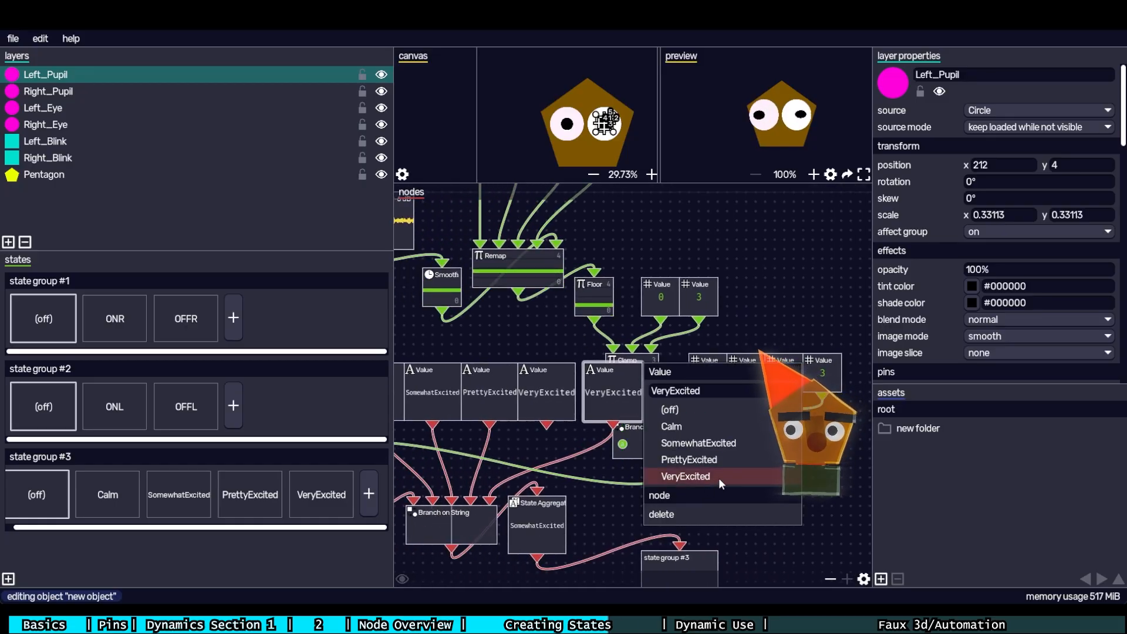
- Delete the disconnected VeryExcited Value node and move its connected replacement beside PrettyExcited
click(538, 382)
key(Delete)
drag(612, 383, 565, 380)
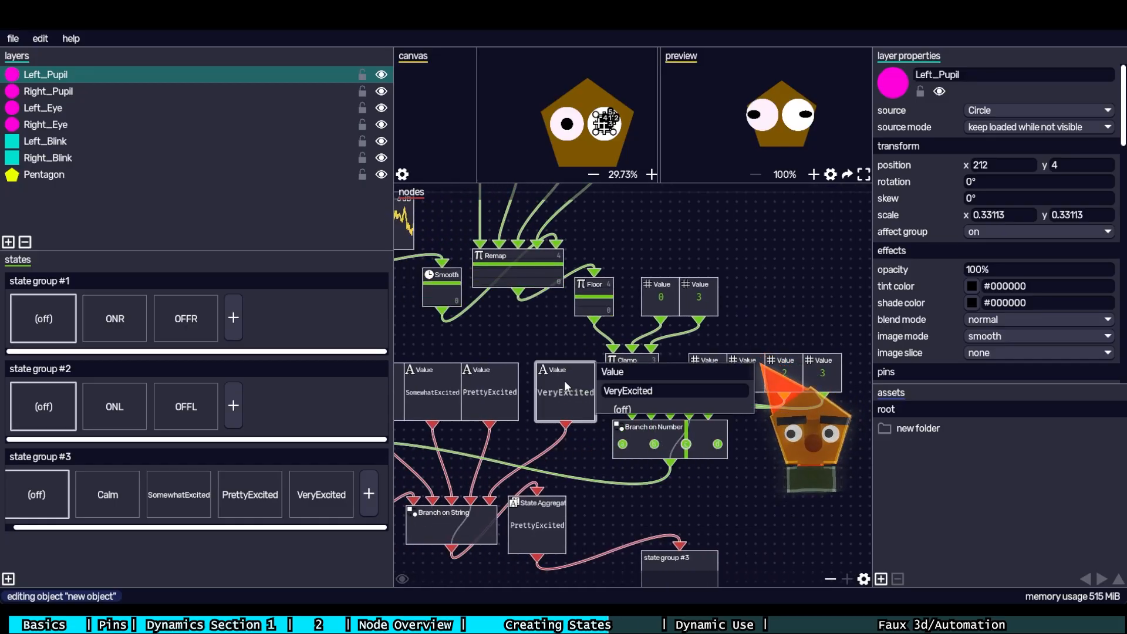
click(517, 353)
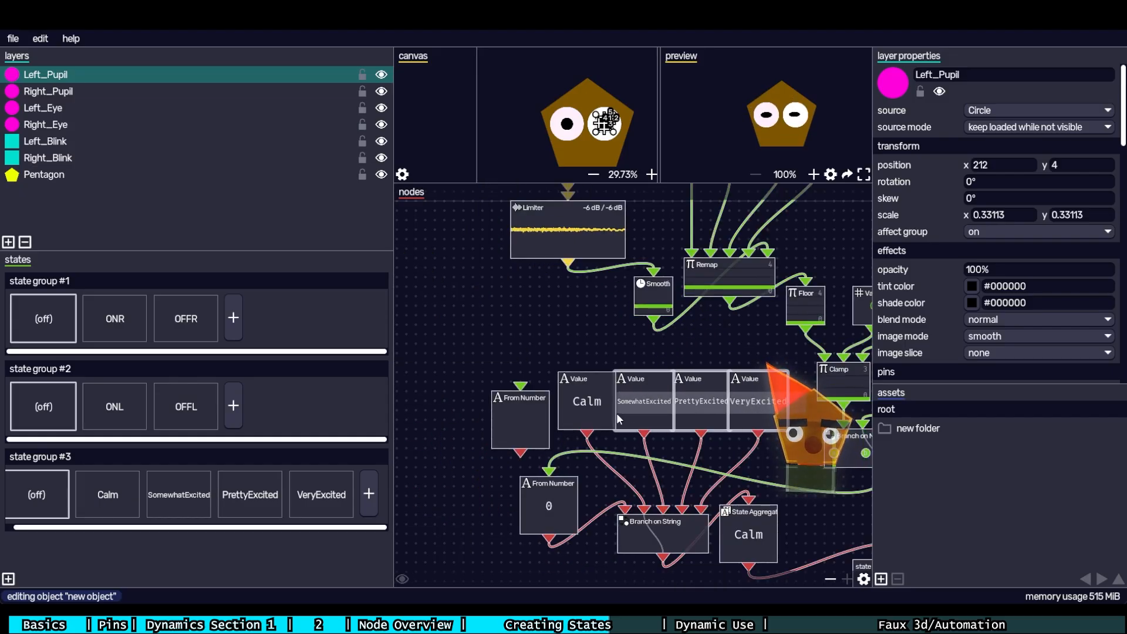
- Select the microphone-driven node network and examine its chain from the Limiter through to state group #3
drag(805, 455, 696, 480)
scroll(741, 440, down, 5)
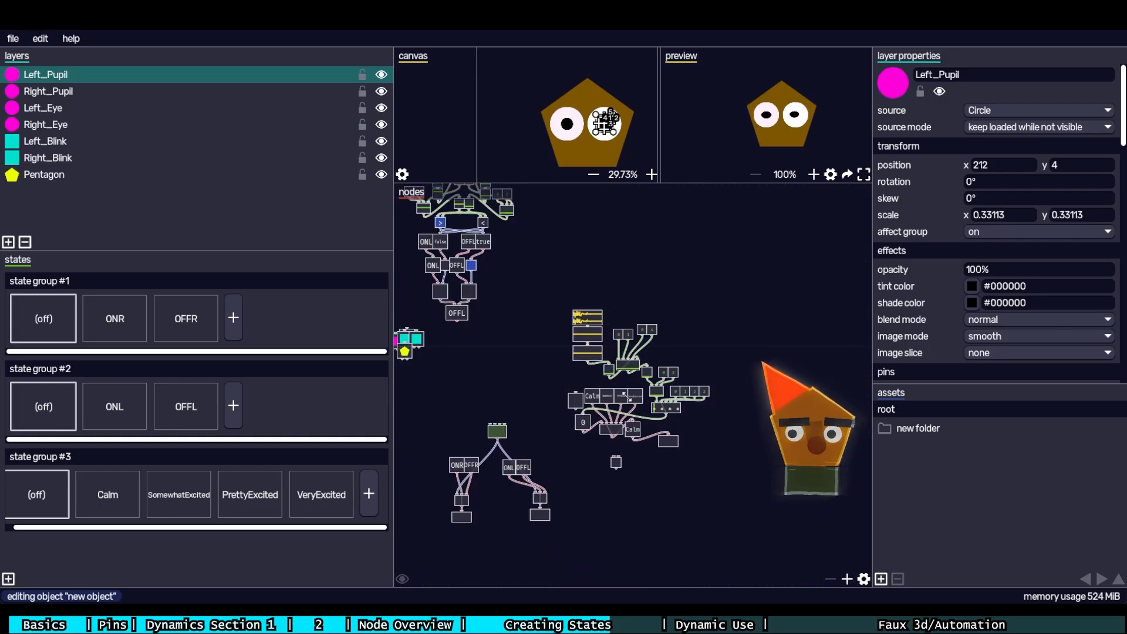
scroll(703, 450, up, 5)
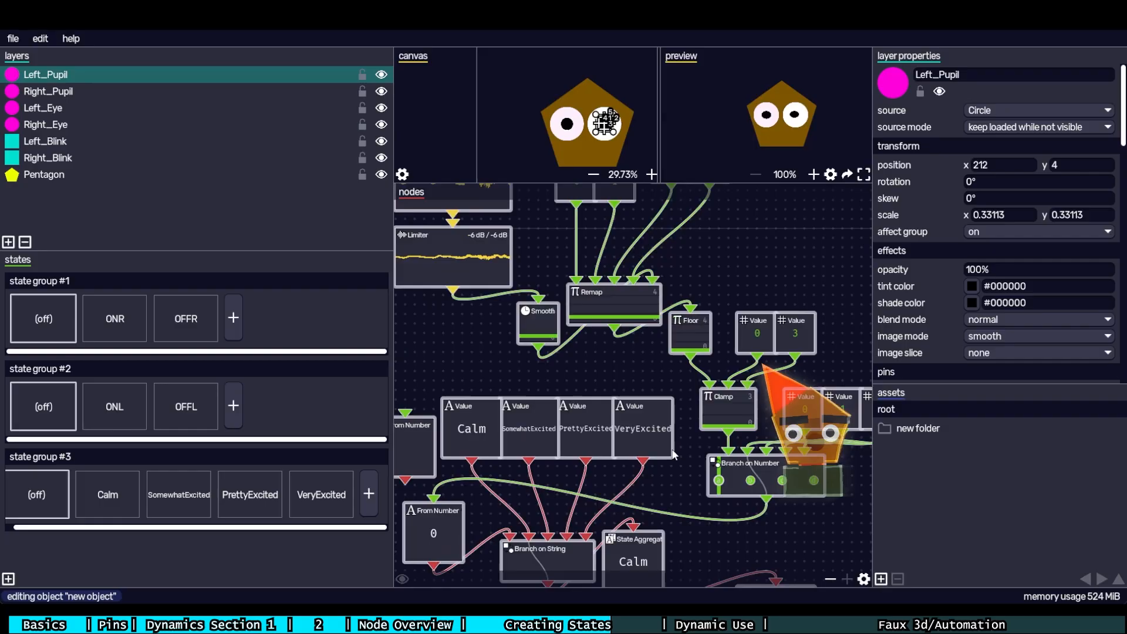
drag(752, 394, 627, 399)
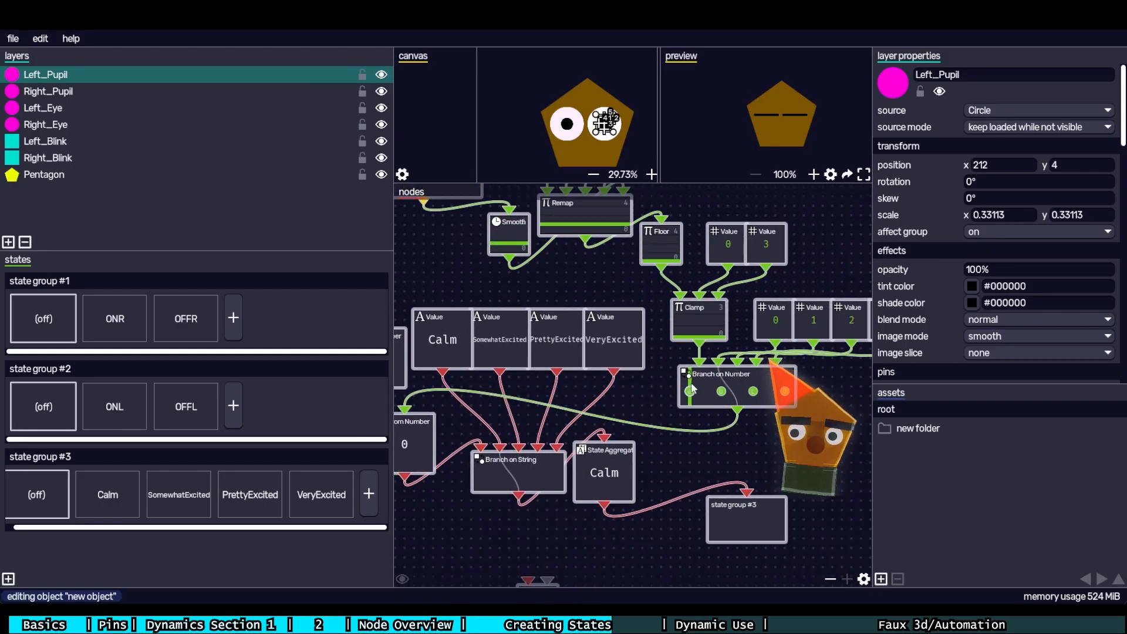
drag(706, 320, 819, 285)
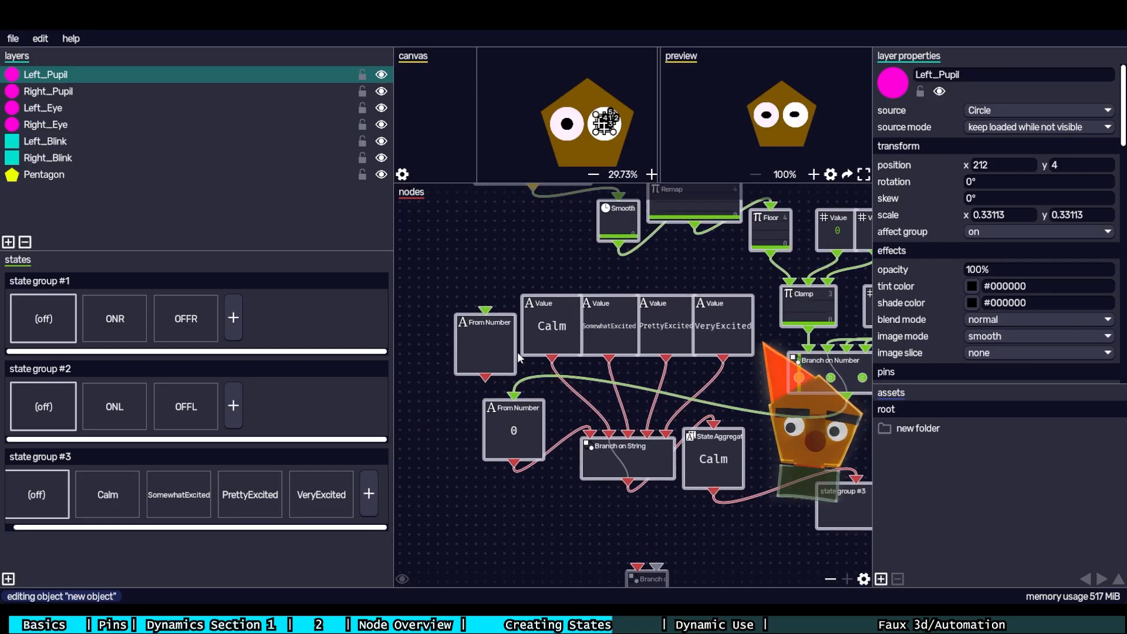
drag(783, 433, 666, 450)
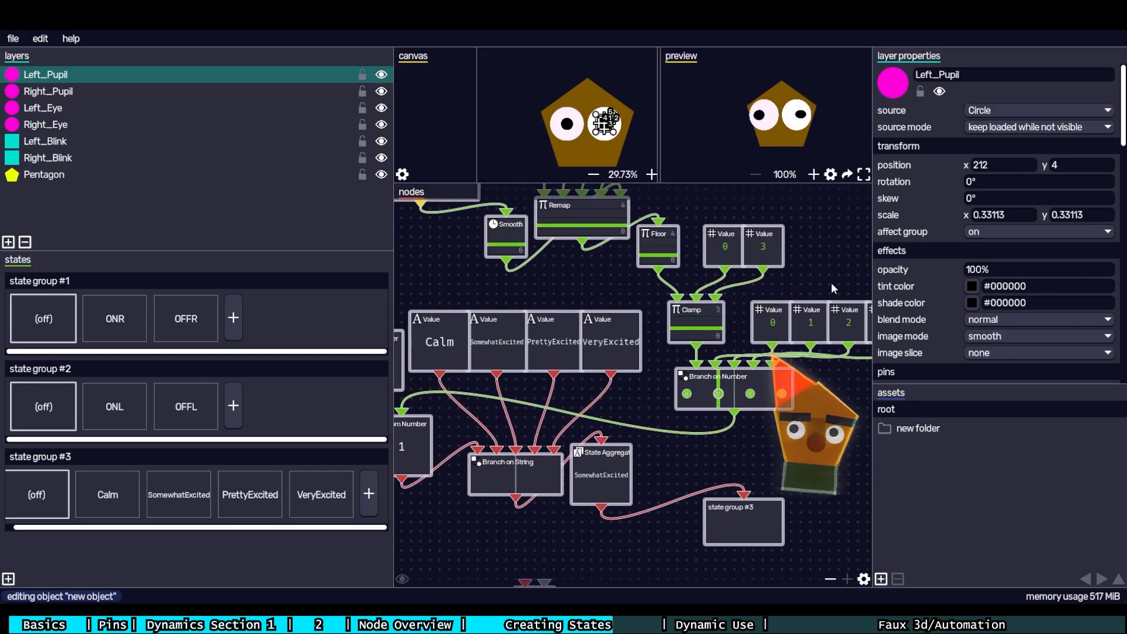
- Delete the unconnected Branch node below Branch on String
scroll(831, 283, down, 5)
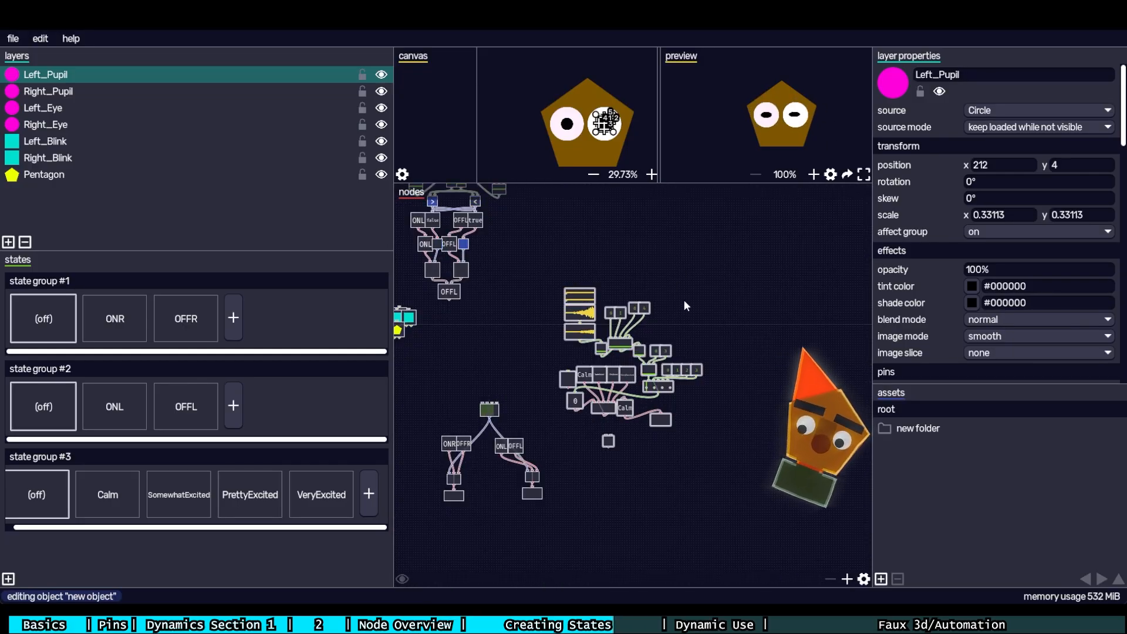
scroll(634, 385, up, 4)
scroll(638, 376, down, 3)
scroll(587, 473, up, 4)
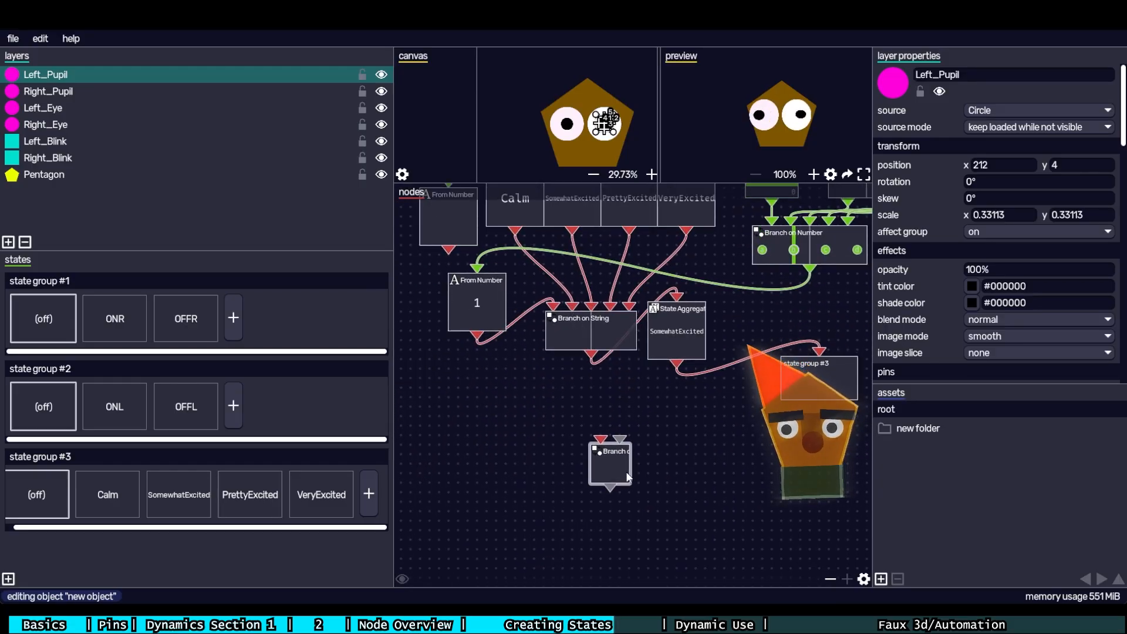
scroll(624, 466, down, 5)
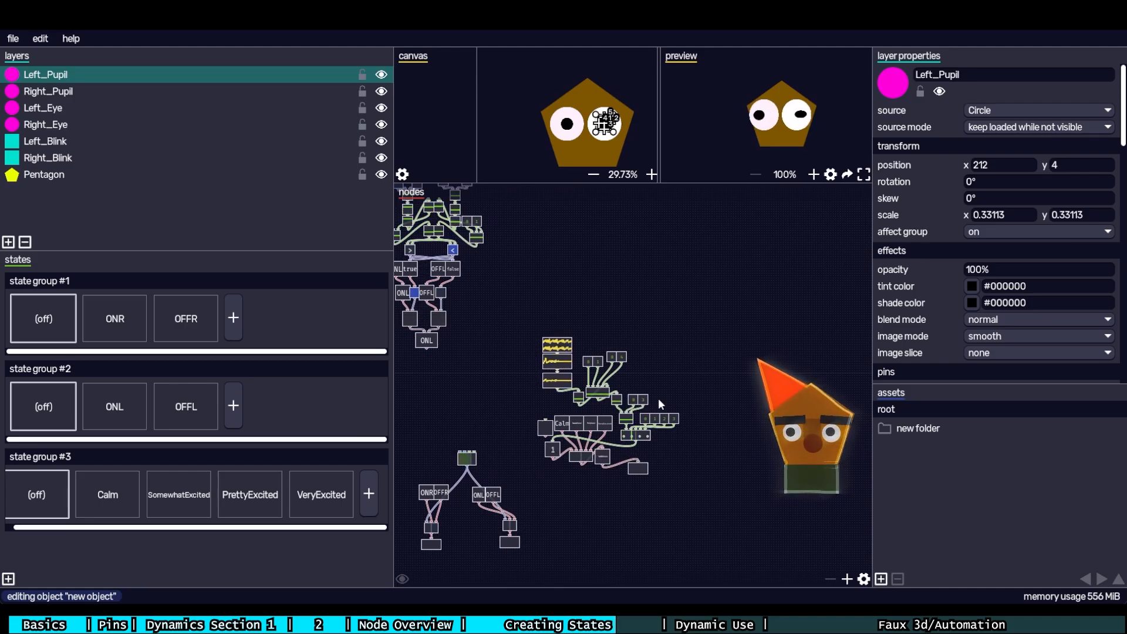
- Disconnect the state group #1 and state group #2 nodes from the Blinker network and set them apart below it
drag(537, 287, 732, 379)
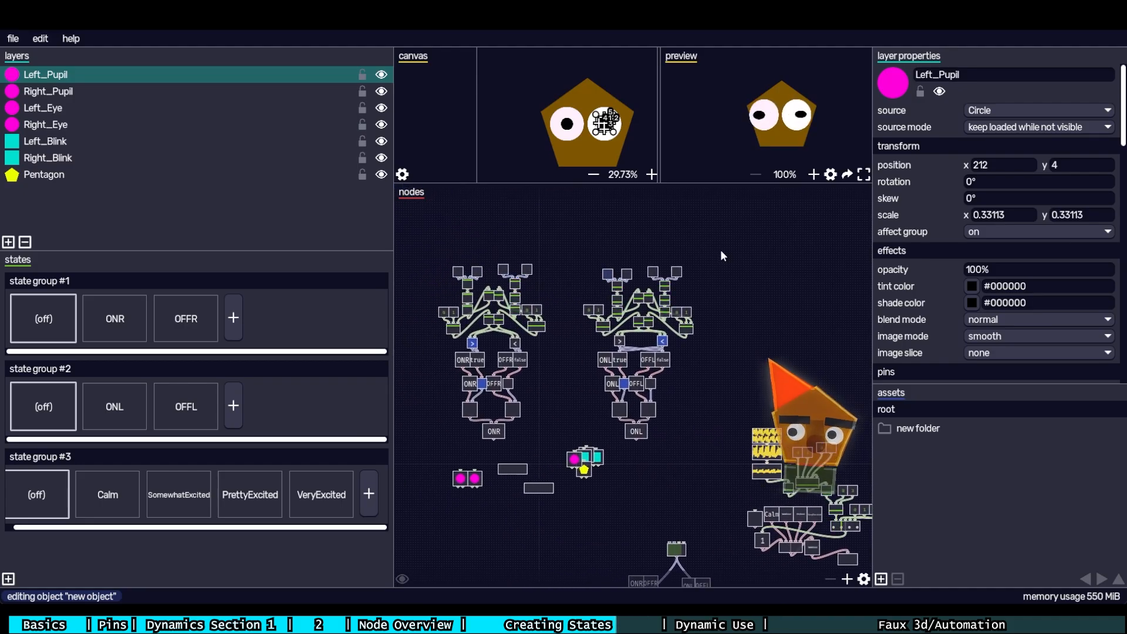
drag(728, 233, 455, 428)
drag(637, 435, 716, 362)
drag(452, 310, 527, 236)
drag(686, 544, 661, 442)
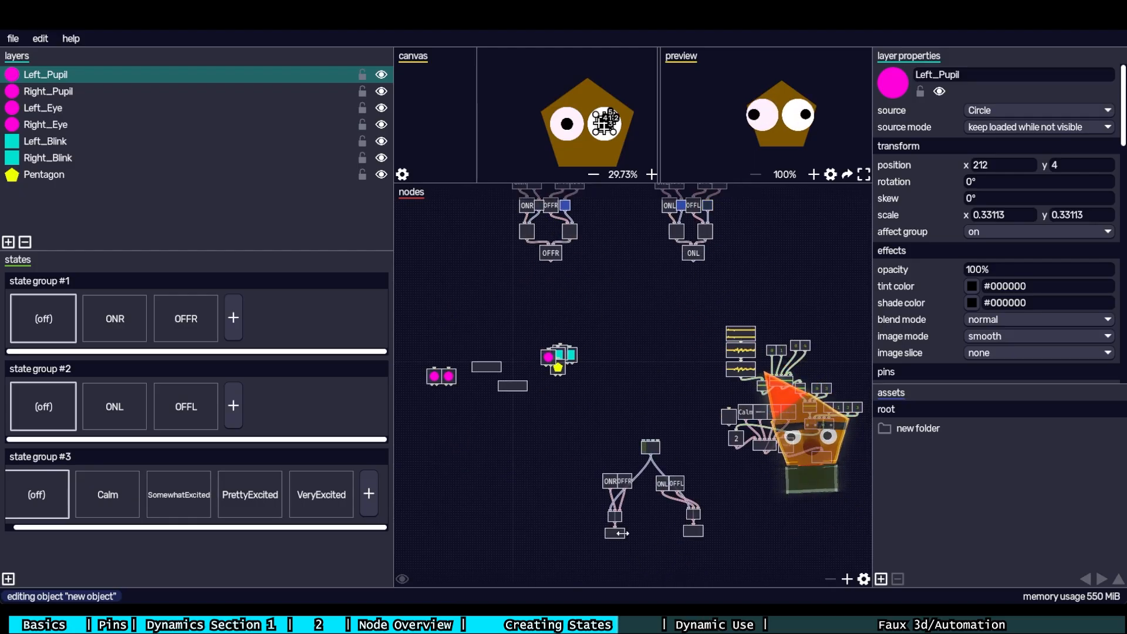
click(616, 556)
drag(697, 535, 699, 600)
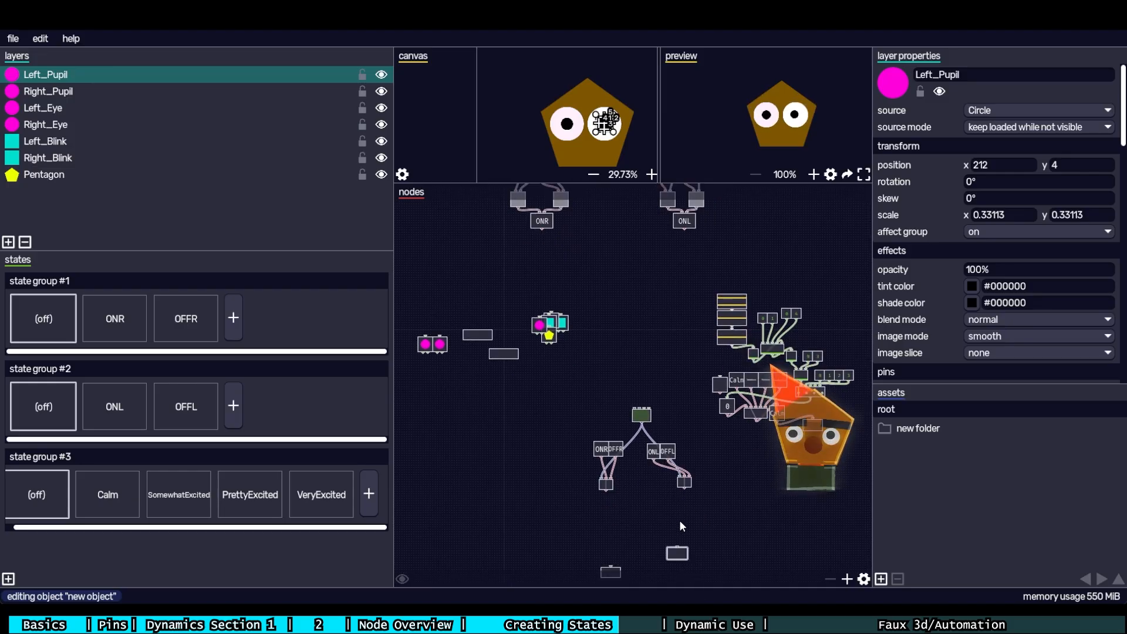
- Move the state group #1 node beneath the ONR/OFFR State Storage node and the state group #2 node near the ONL/OFFL network
drag(678, 551, 673, 347)
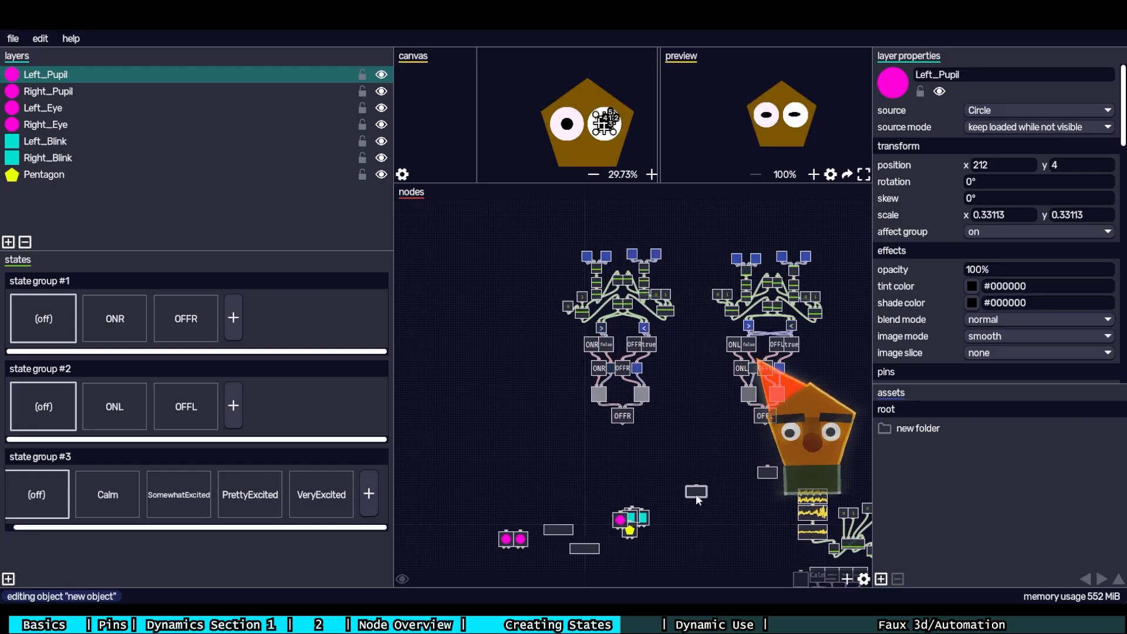
drag(699, 494, 629, 472)
scroll(684, 449, up, 4)
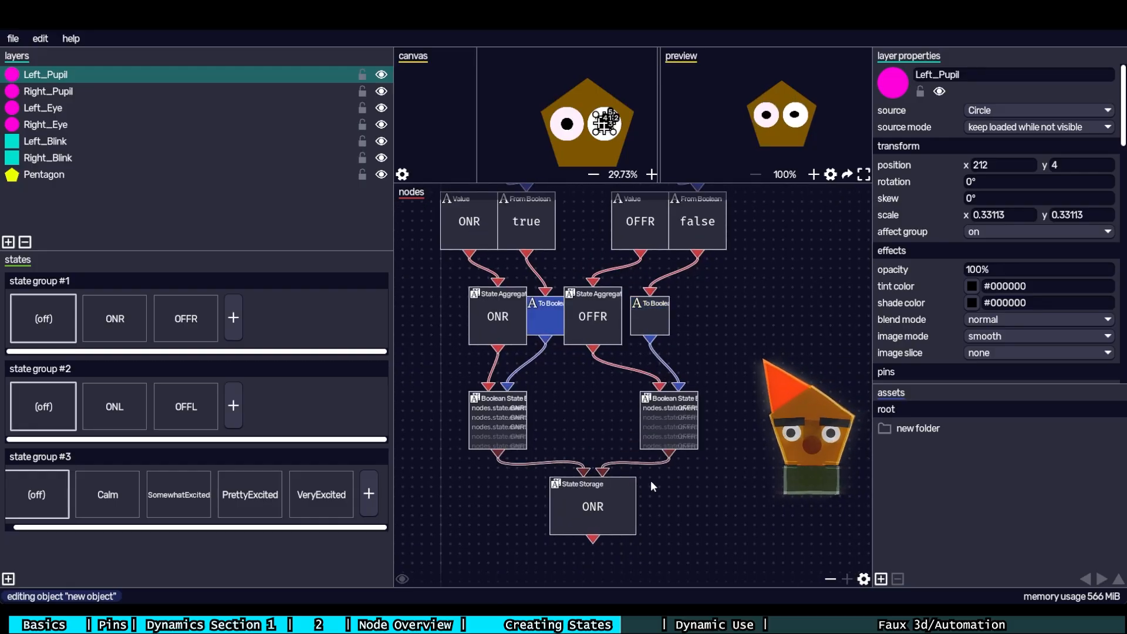
scroll(652, 483, down, 4)
drag(625, 470, 620, 442)
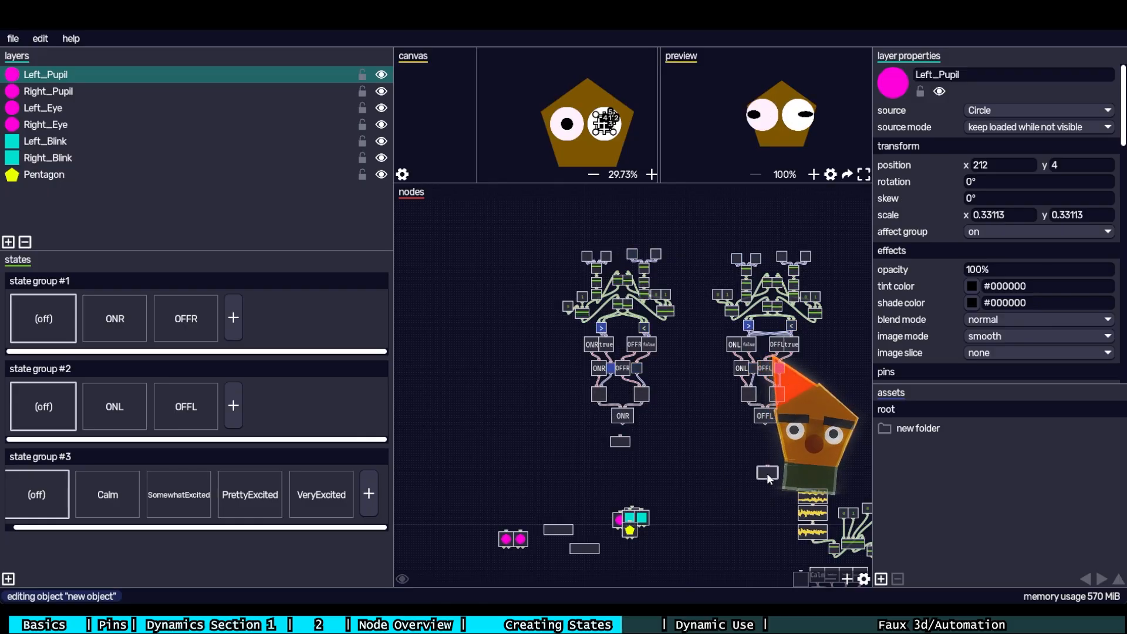
- Connect the ONR/OFFR State Storage output to state group #1's current state and the ONL/OFFL State Storage output to state group #2's
scroll(623, 414, up, 5)
drag(625, 462, 625, 509)
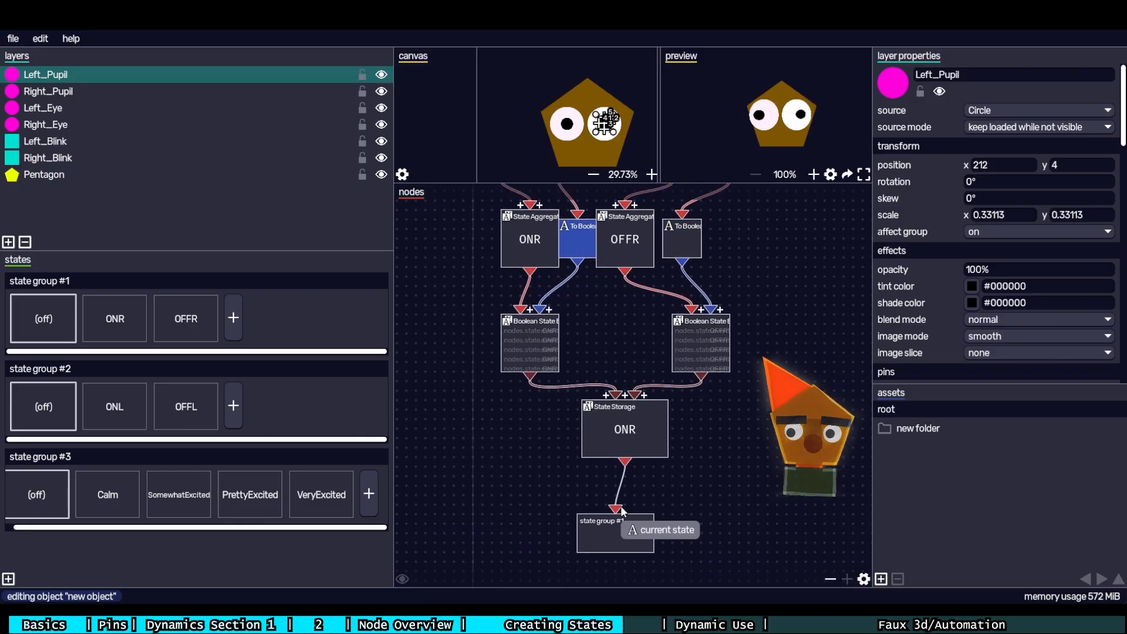
drag(765, 463, 473, 446)
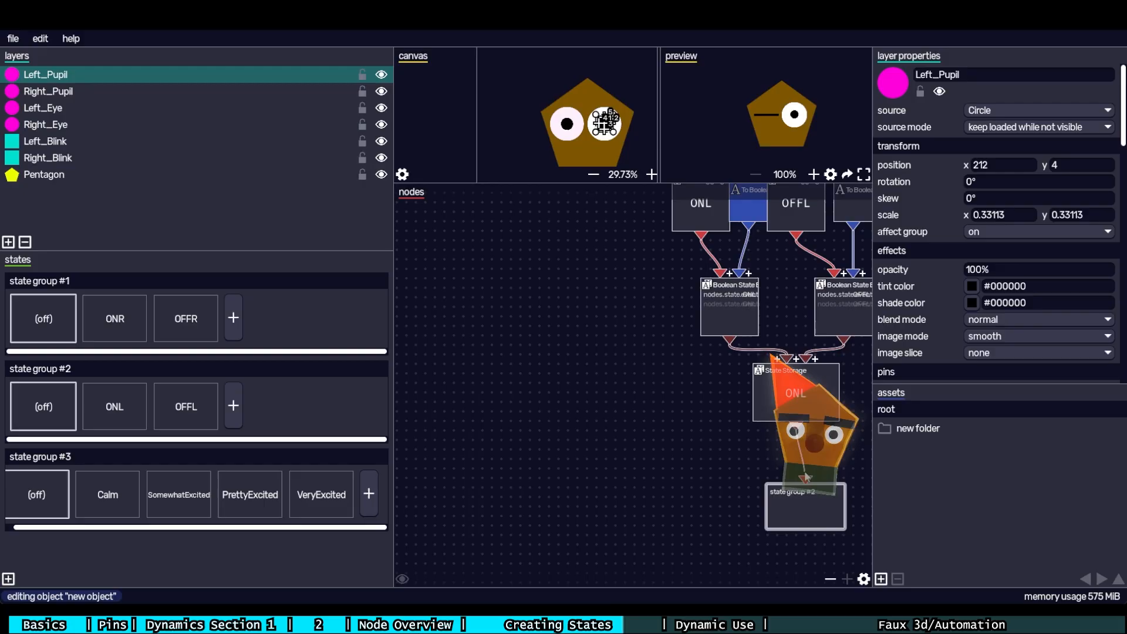
- Start creating a node above the Repeater nodes and look through the Timing and Compare & Convert node types
drag(498, 234, 557, 416)
drag(538, 228, 645, 325)
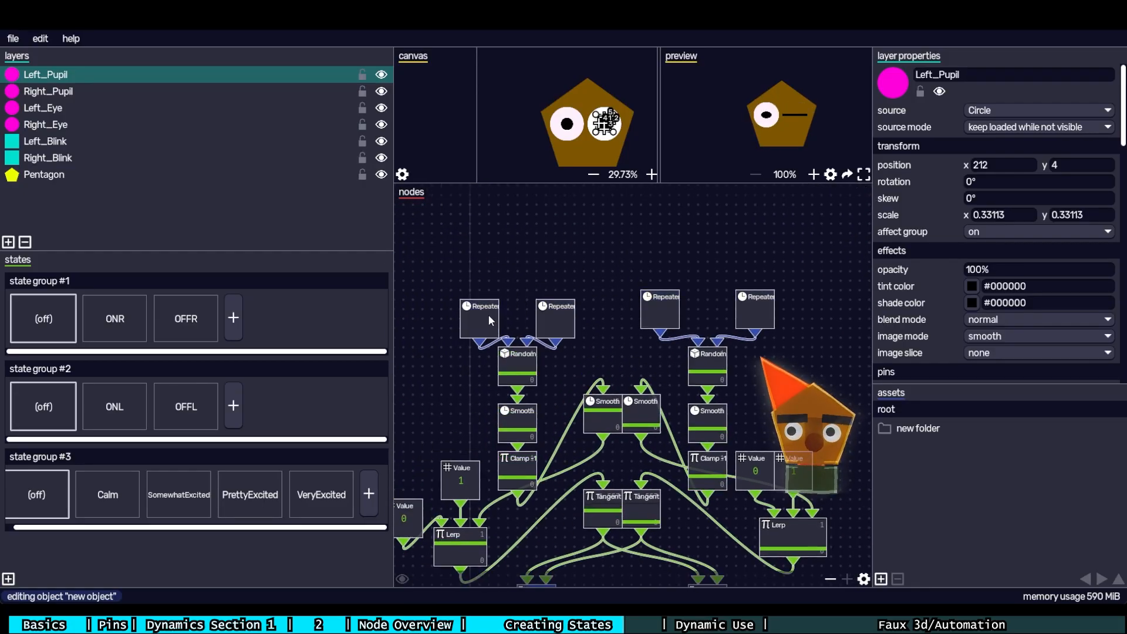
right_click(521, 216)
mouse_move(559, 343)
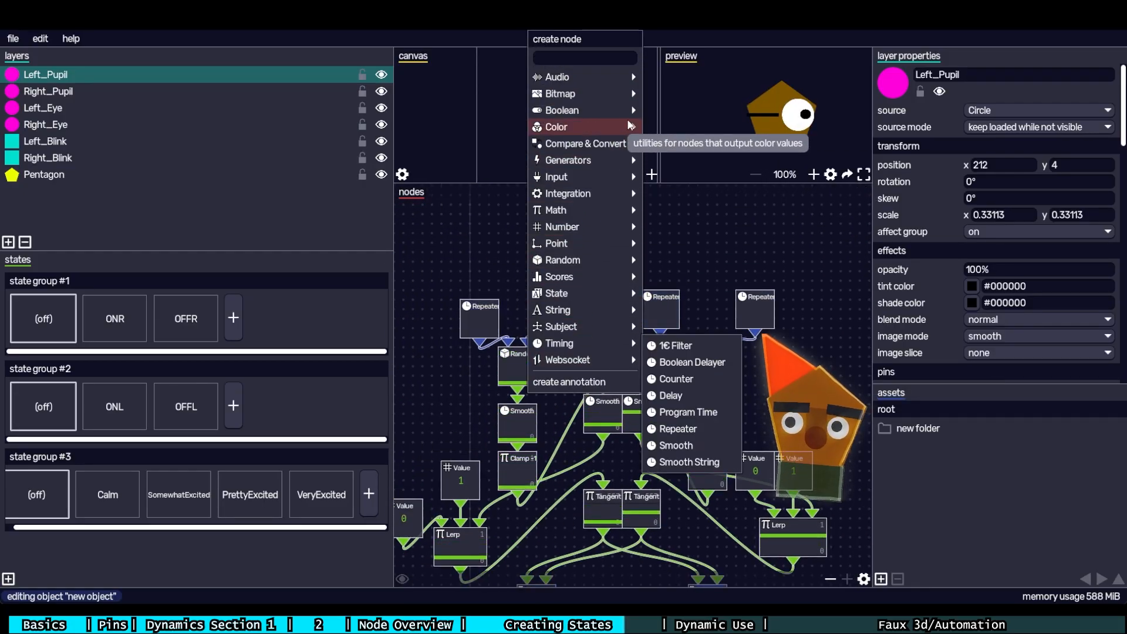
mouse_move(615, 145)
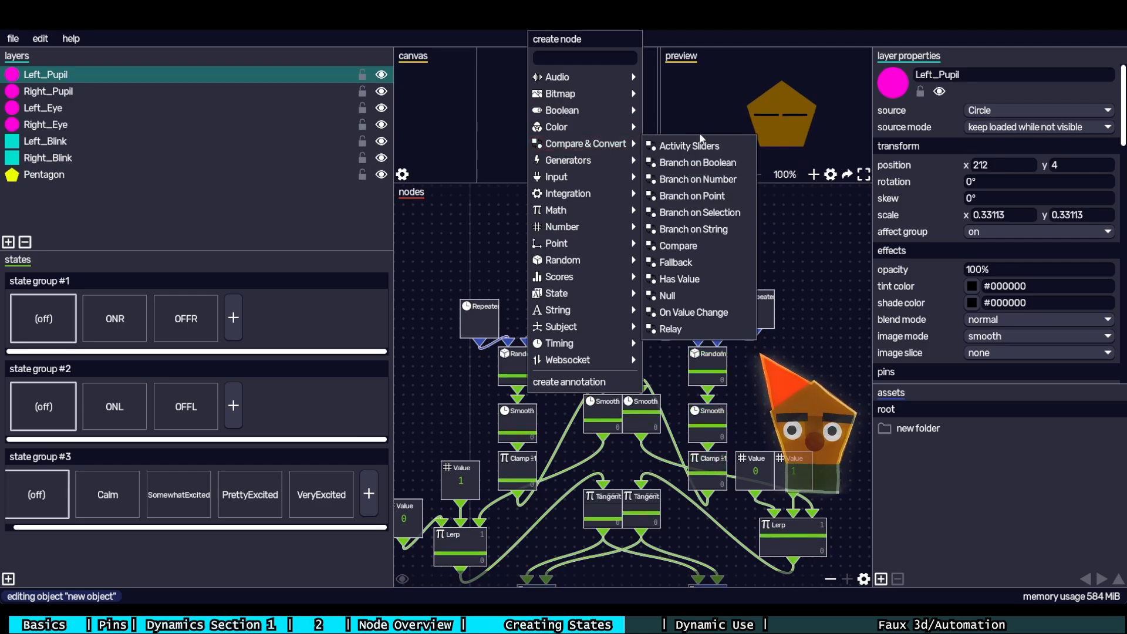
- Add a Repeater node above the existing pair of Repeaters at the start of the ONR/OFFR node group
click(605, 62)
text(repeater)
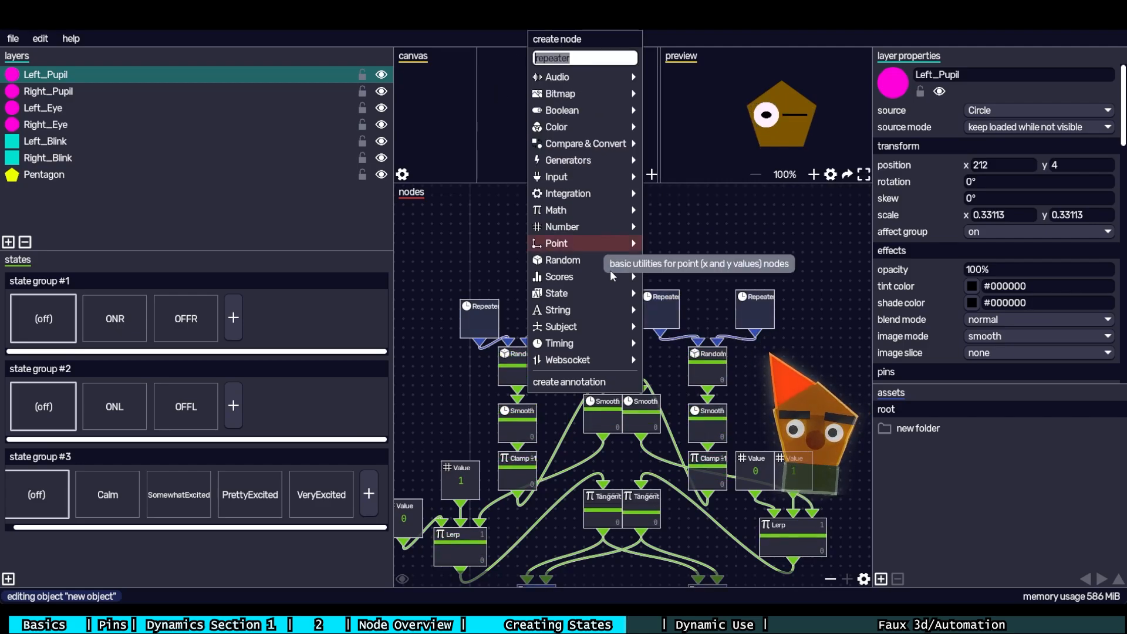
mouse_move(589, 343)
click(678, 429)
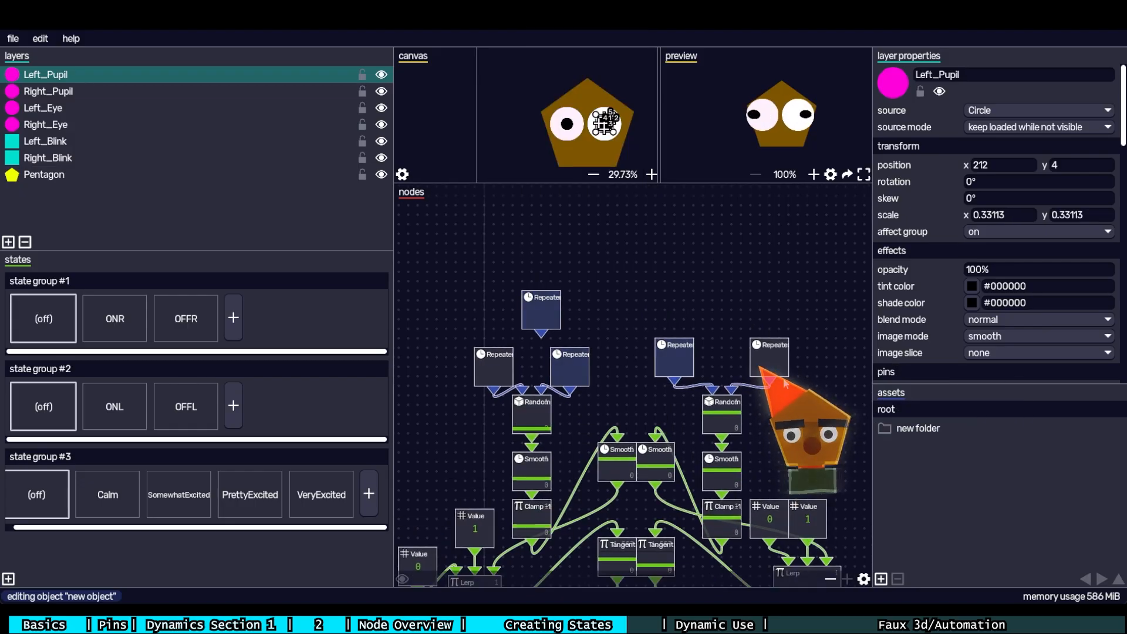
drag(642, 303, 674, 331)
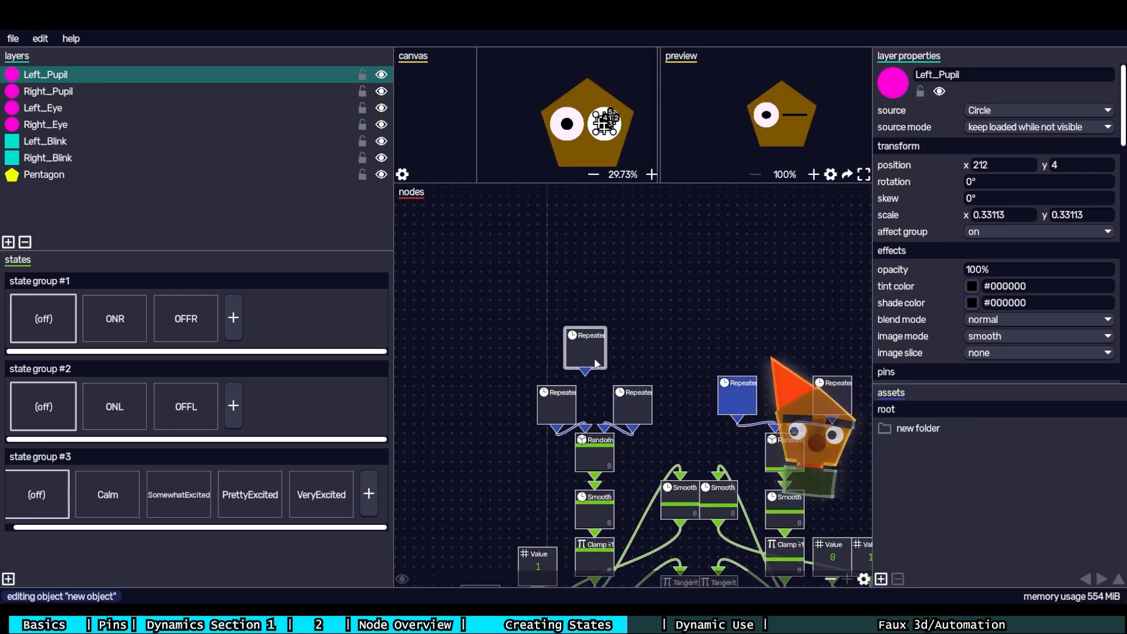
- Set the new Repeater node's interval to 5, then change it to 0.1
right_click(595, 361)
click(682, 376)
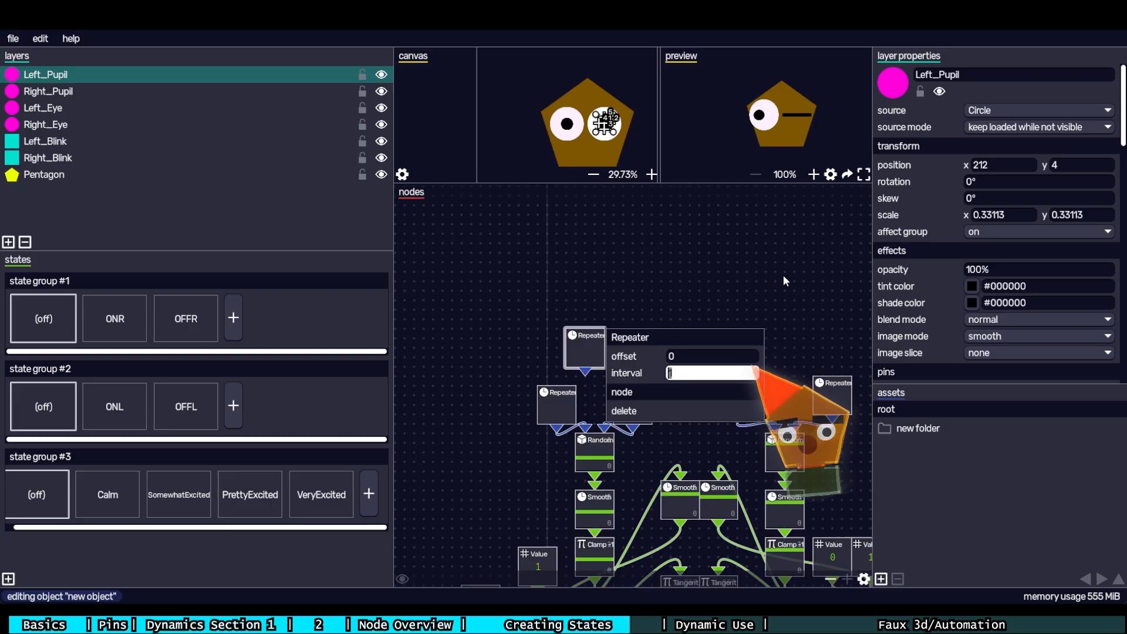
text(5)
key(Return)
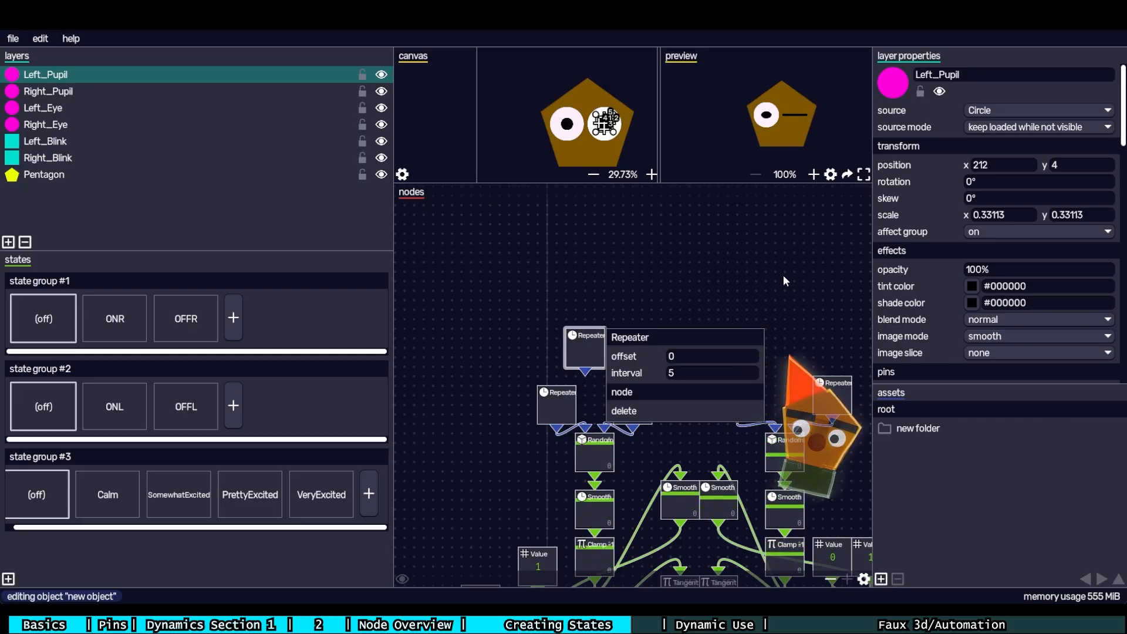
click(697, 376)
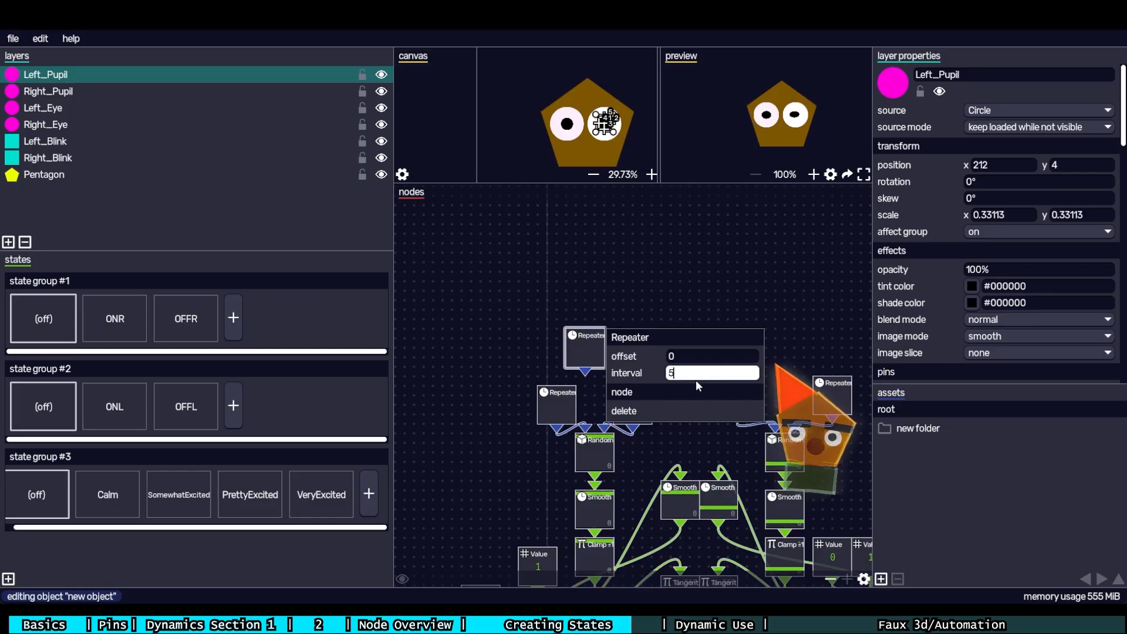
text(0.1)
key(Return)
click(650, 340)
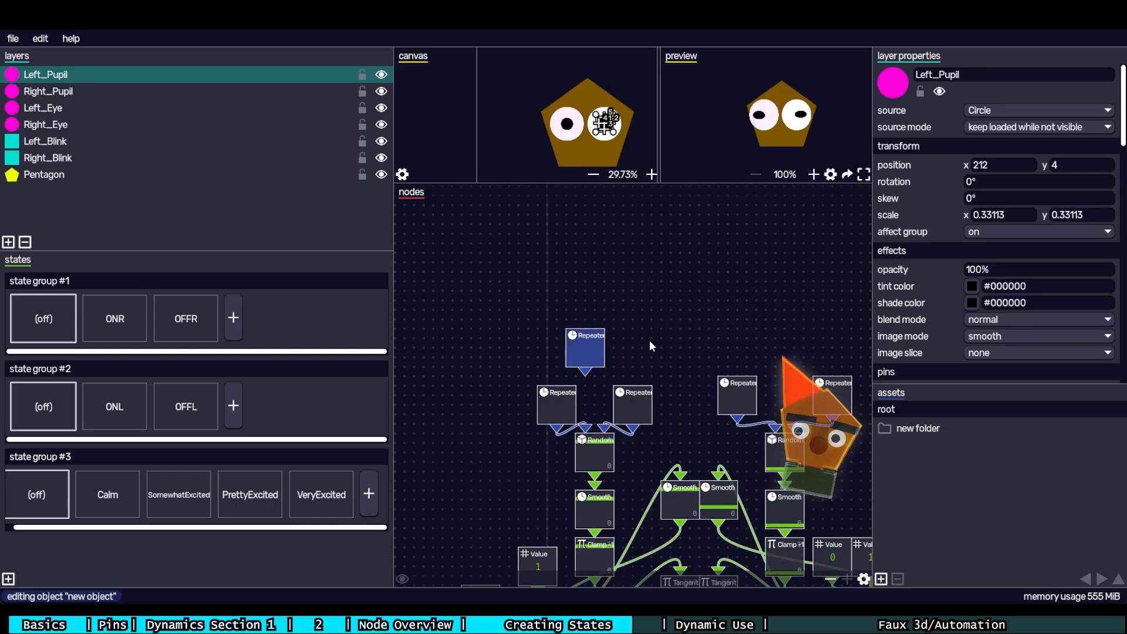
- Delete the newly added Repeater node above the existing pair
drag(639, 317, 561, 353)
key(Delete)
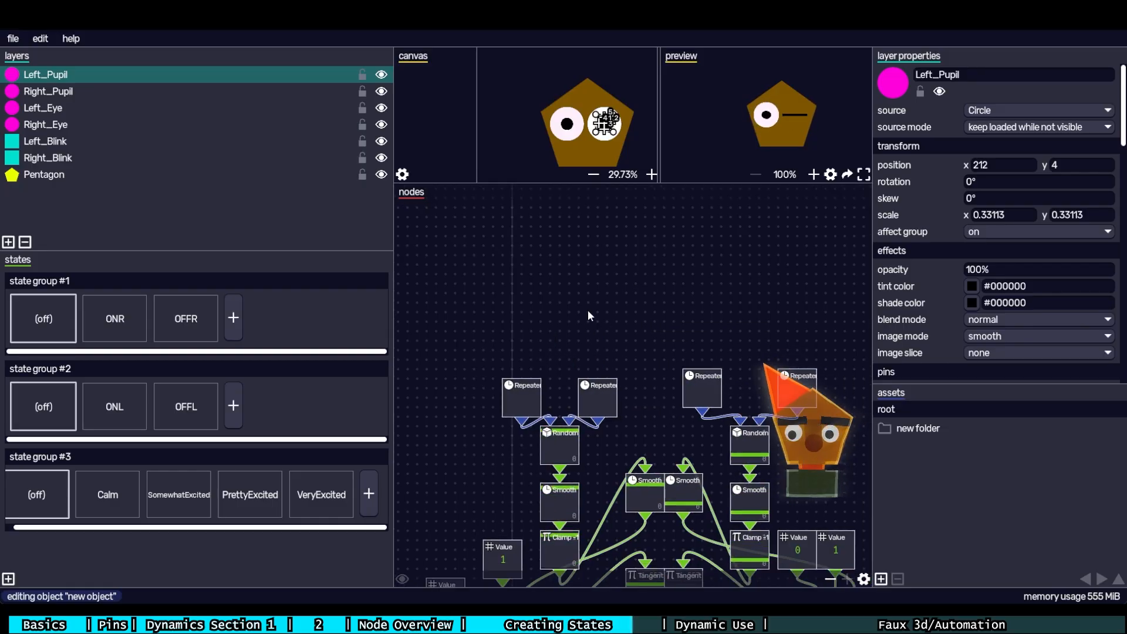
- Move the first two Repeater nodes up slightly, level with the other pair of Repeaters
drag(482, 365, 481, 356)
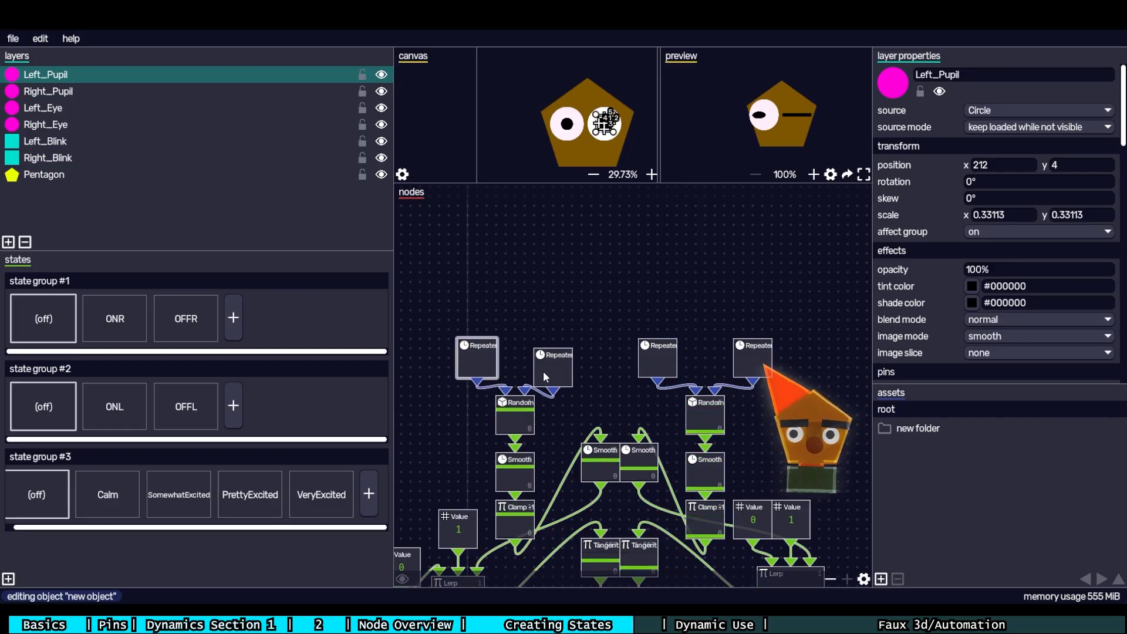
drag(550, 373, 551, 365)
click(511, 422)
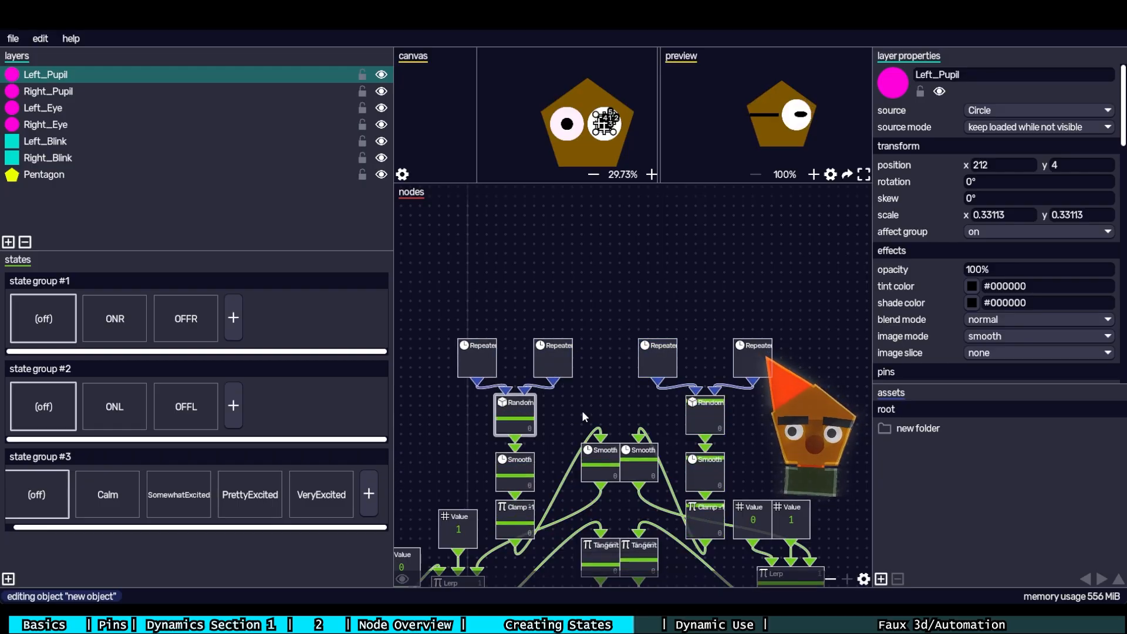
- Examine the node chain from Random through Smooth and Clamp toward the Lerp node
drag(628, 393, 643, 296)
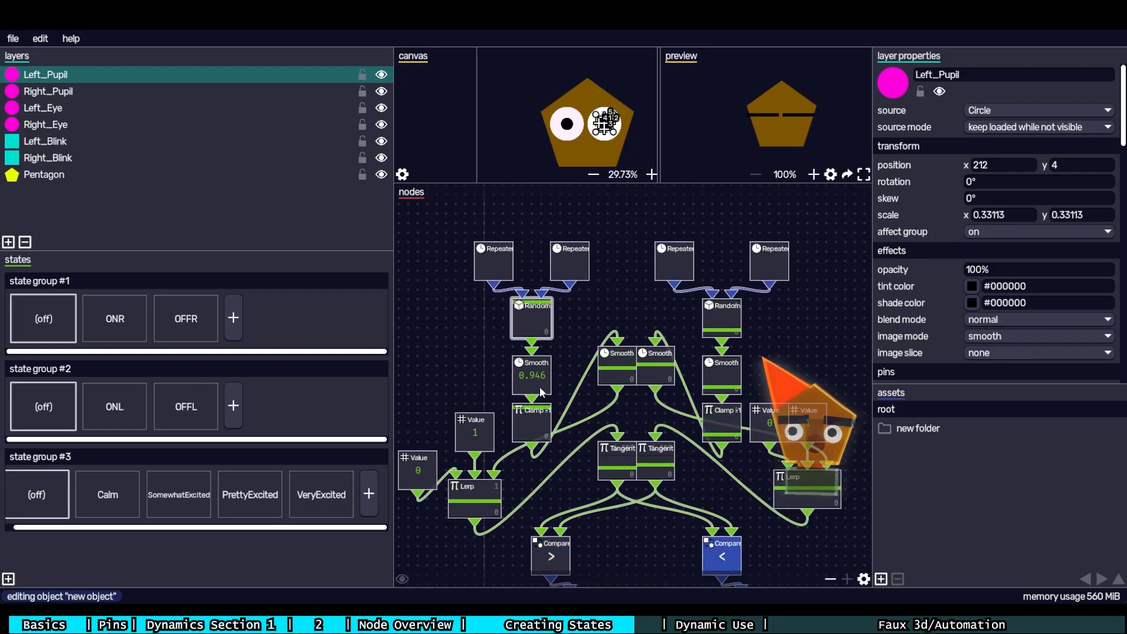
drag(542, 418, 551, 361)
right_click(551, 361)
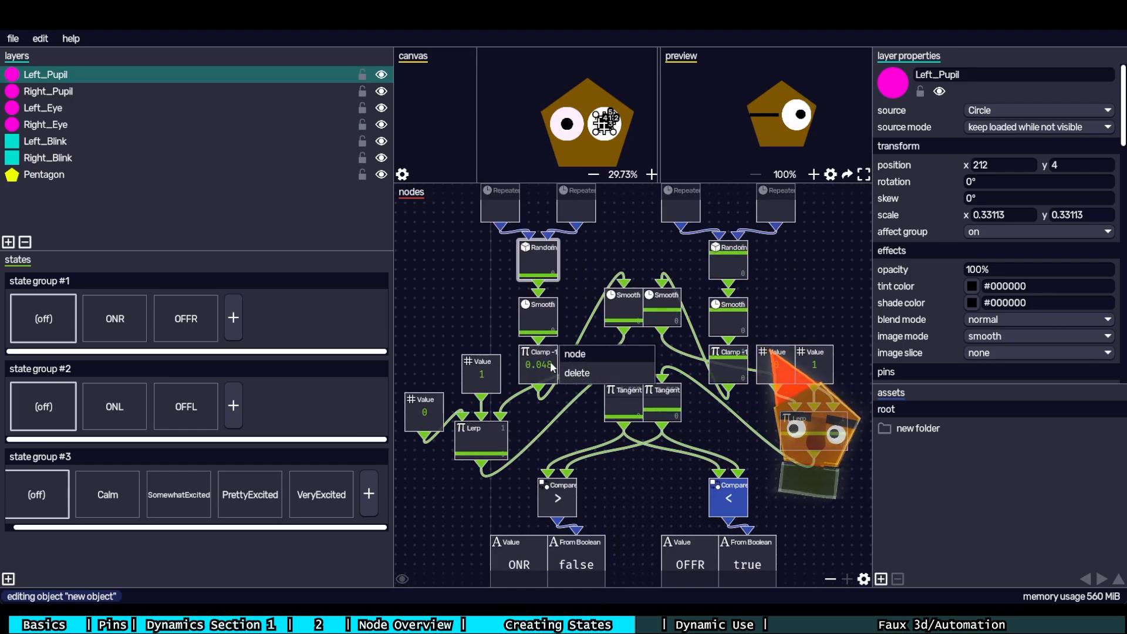
click(497, 325)
drag(498, 325, 463, 354)
drag(508, 406, 597, 366)
- Look at the Lerp node's options and find Lerp among the Math nodes available for creation
right_click(535, 411)
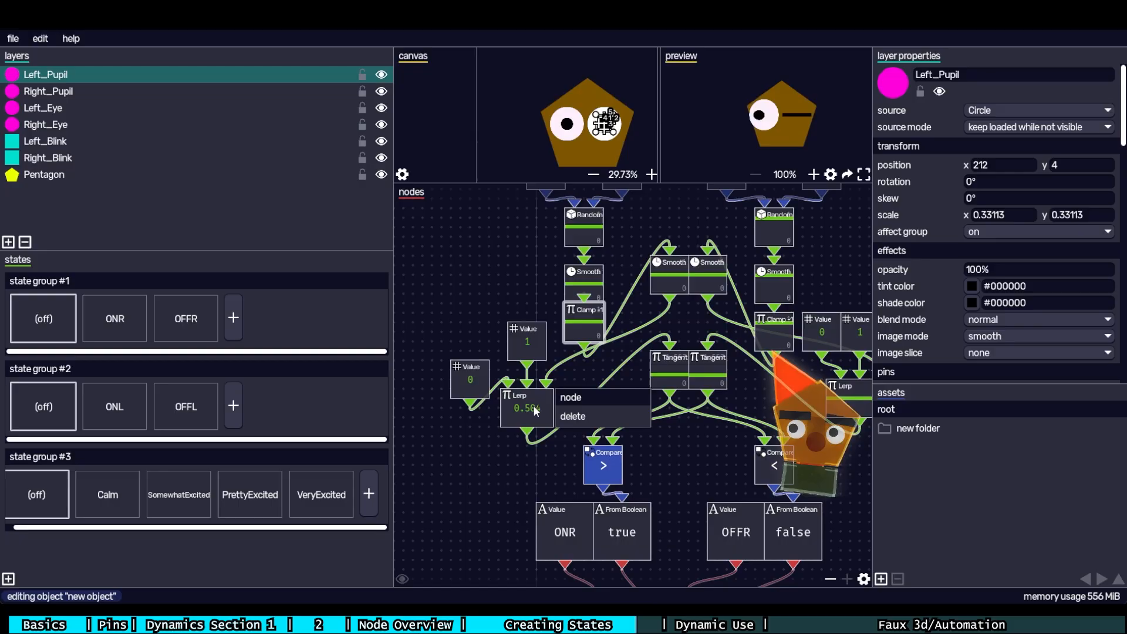
click(570, 397)
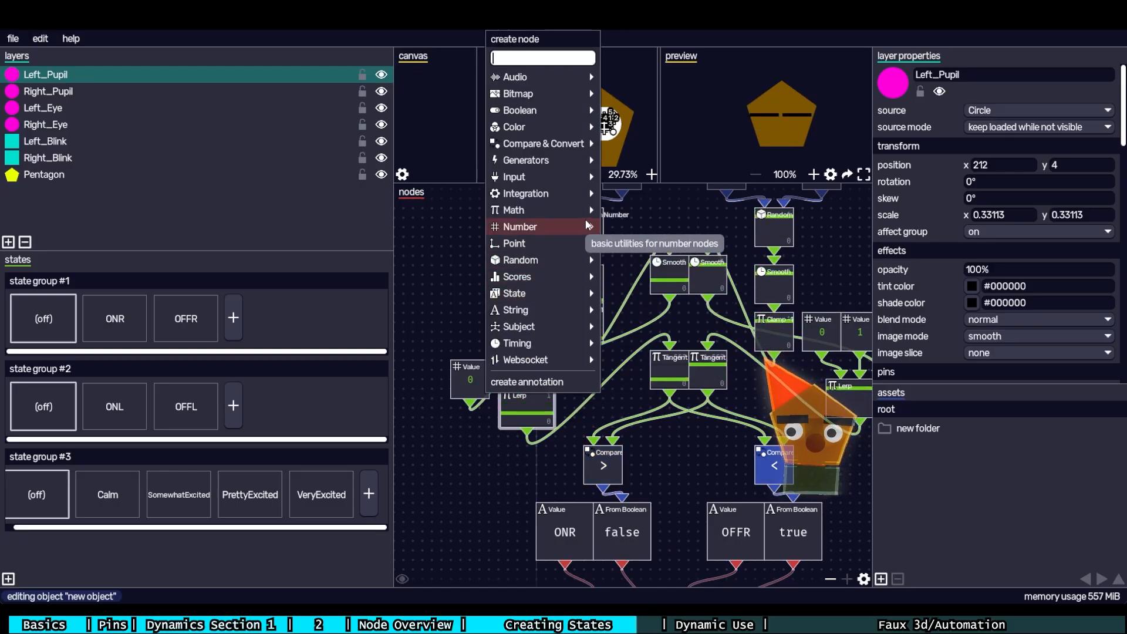
click(570, 211)
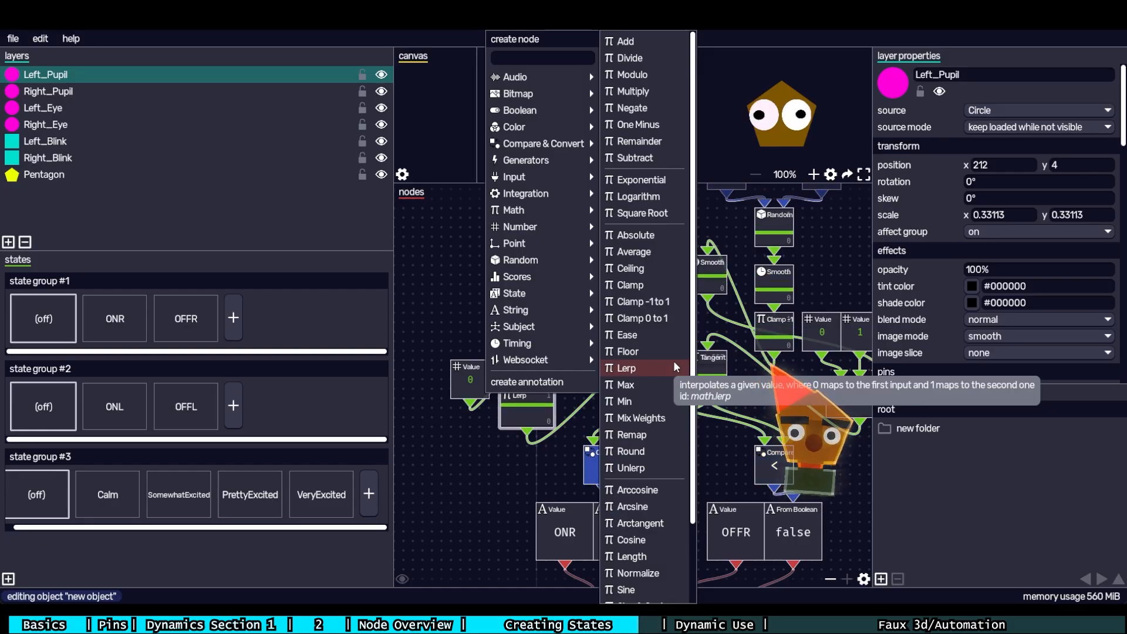
click(489, 459)
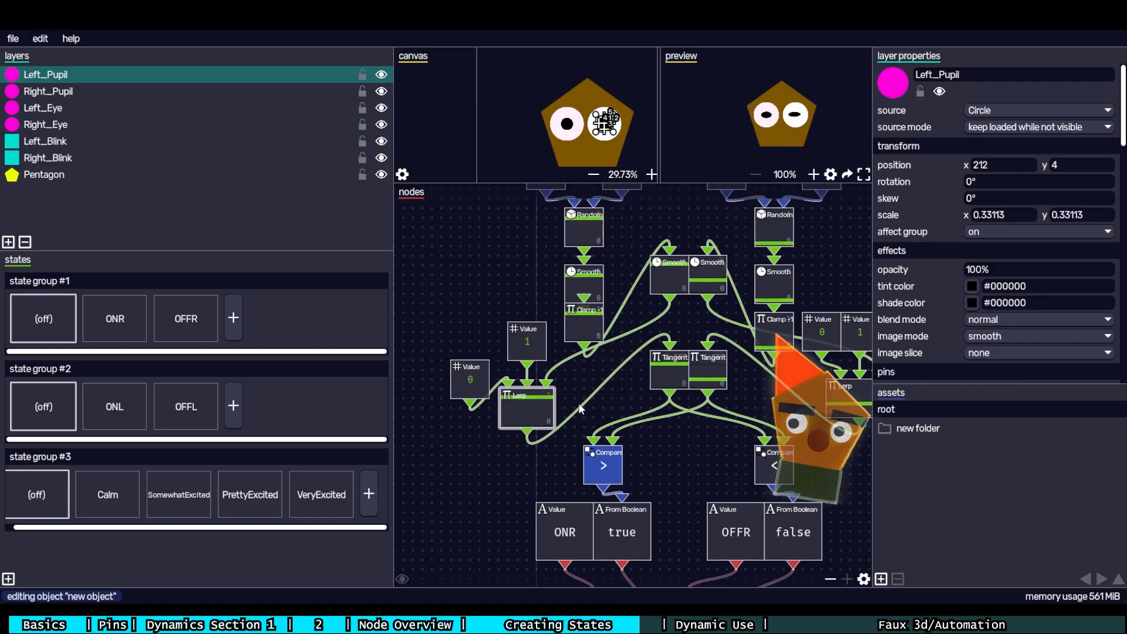
- Examine how the Tangent outputs feed the Compare nodes and the ONR and OFFR state nodes down to State Storage
drag(675, 367, 668, 374)
drag(672, 454, 587, 528)
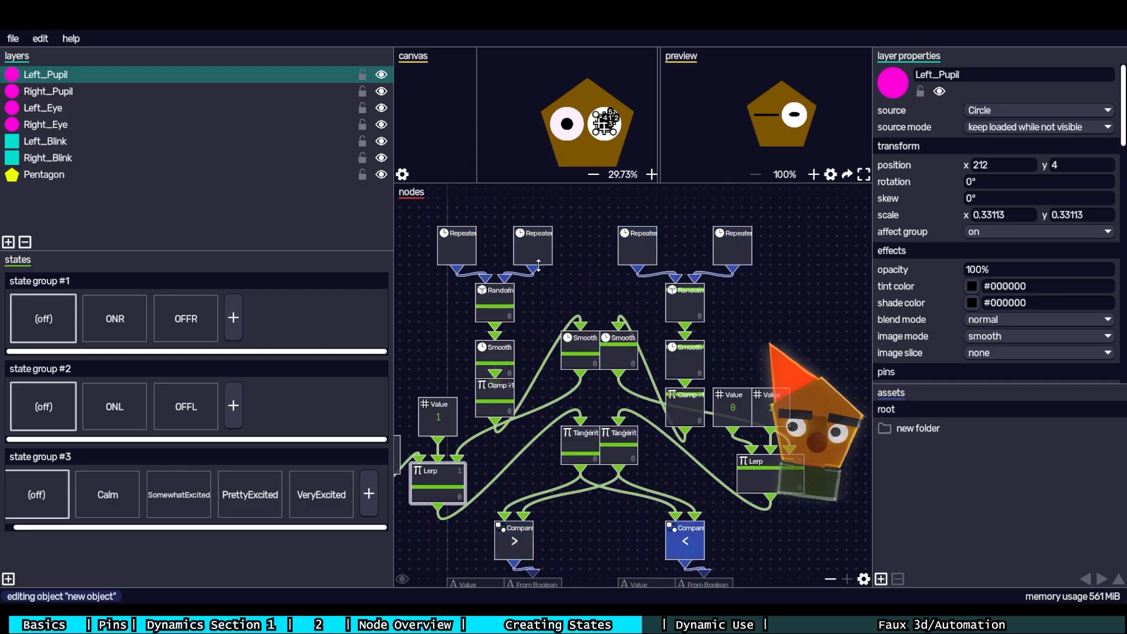
drag(767, 527, 763, 492)
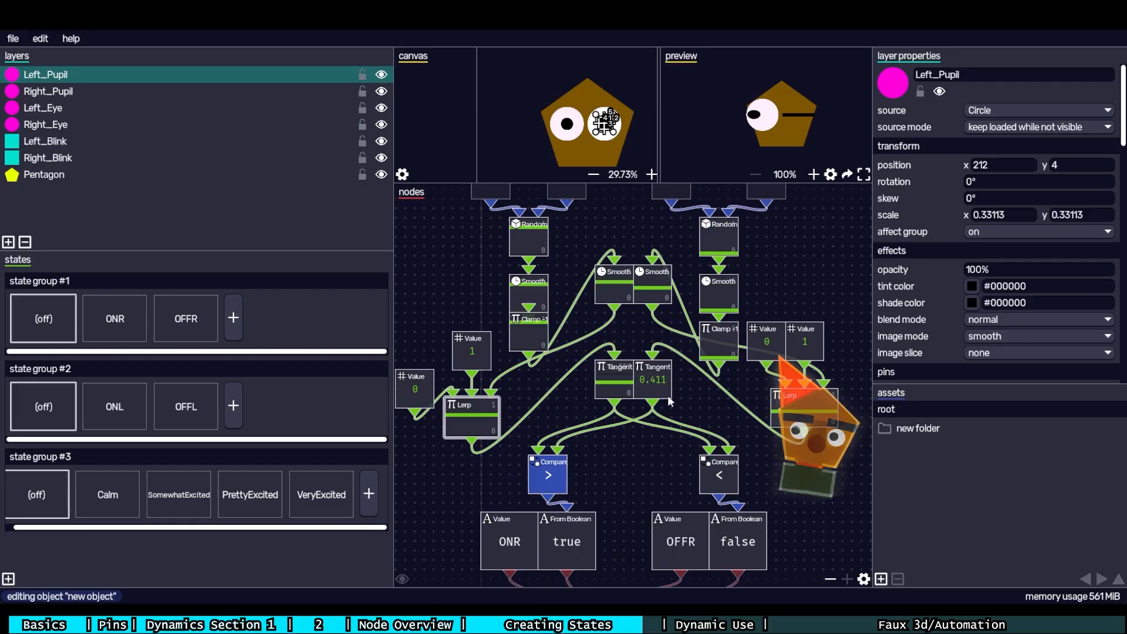
drag(605, 471, 608, 443)
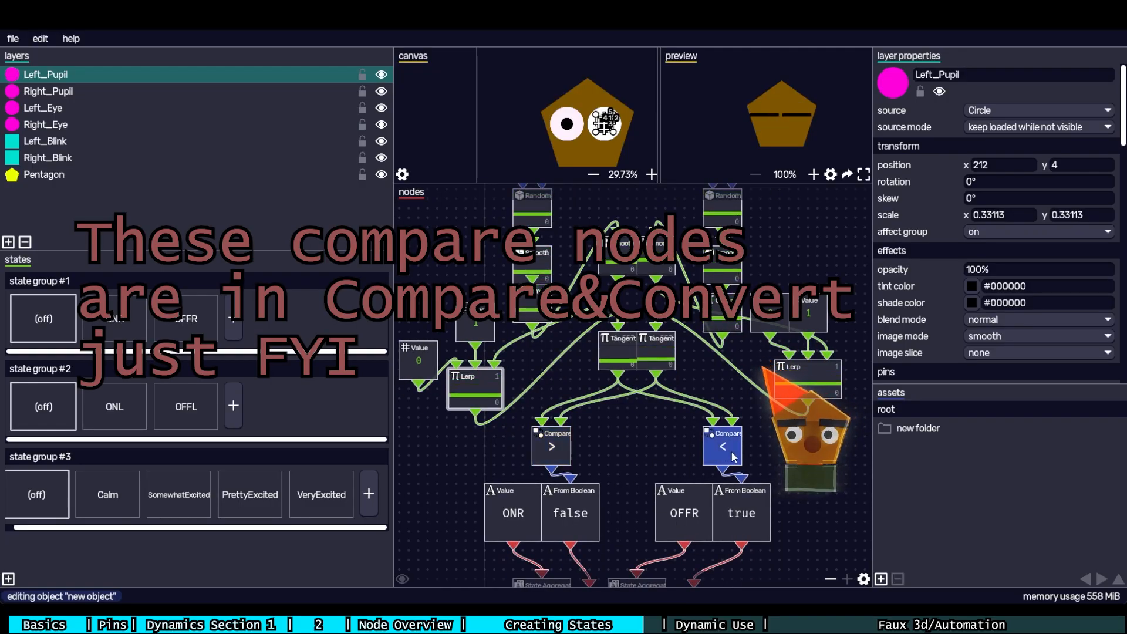
drag(803, 457, 792, 399)
scroll(800, 419, down, 6)
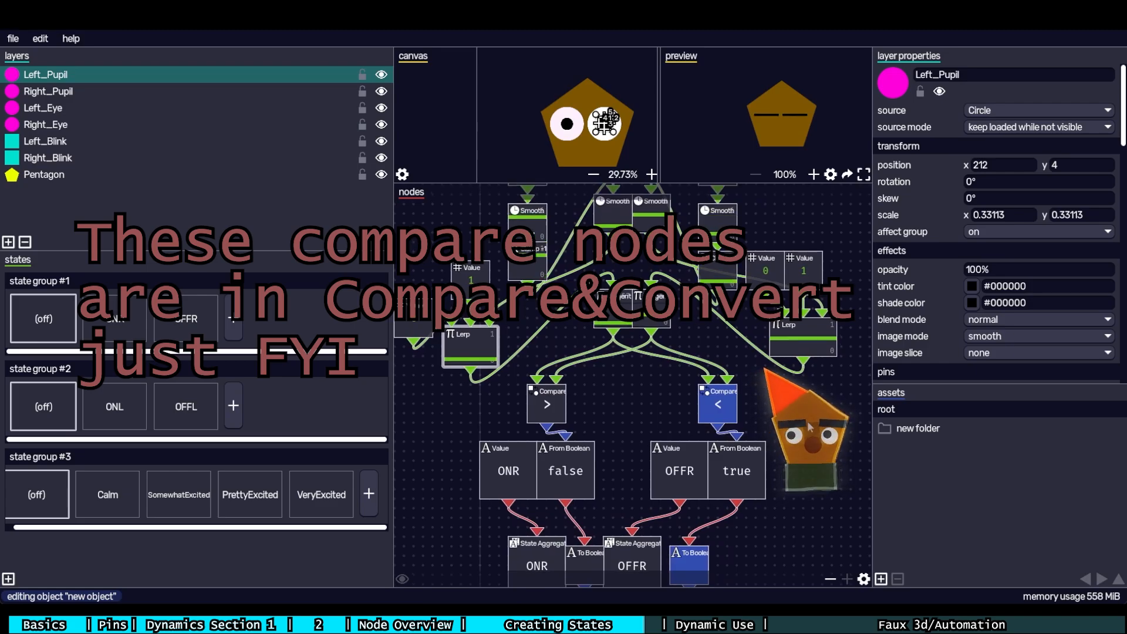
drag(728, 331, 730, 346)
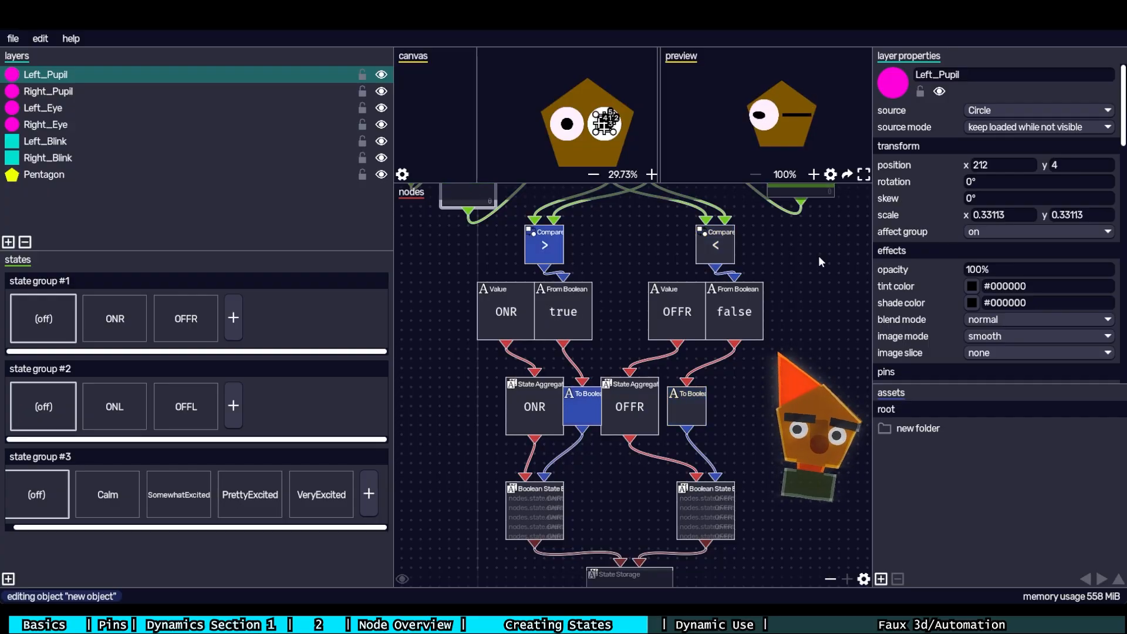
- Adjust the Repeater intervals in the ONR/OFFR node group, using 0.2 for the fourth Repeater and 0.3 for the second
drag(773, 246, 783, 564)
drag(786, 352, 789, 380)
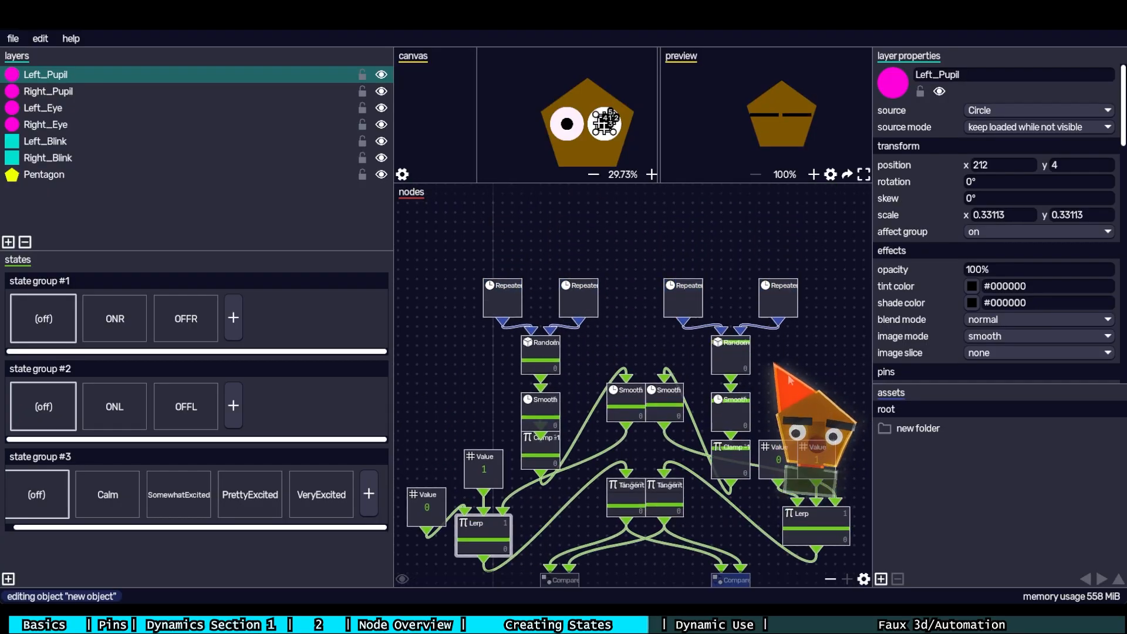
right_click(697, 301)
click(842, 324)
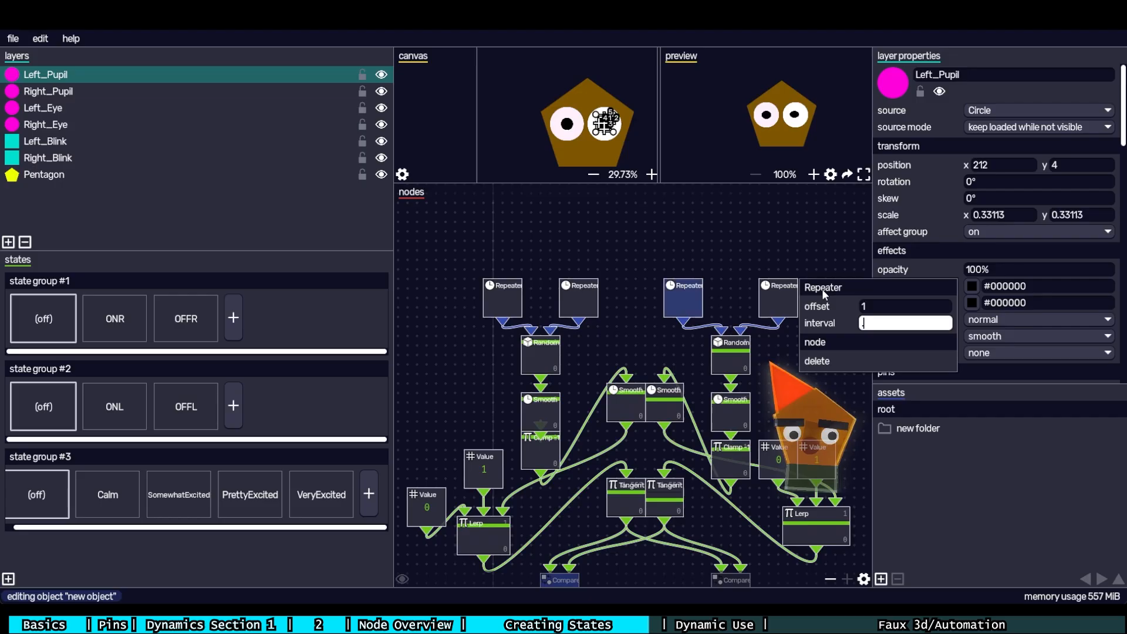
text(0.2)
key(Return)
text(0.3)
key(Return)
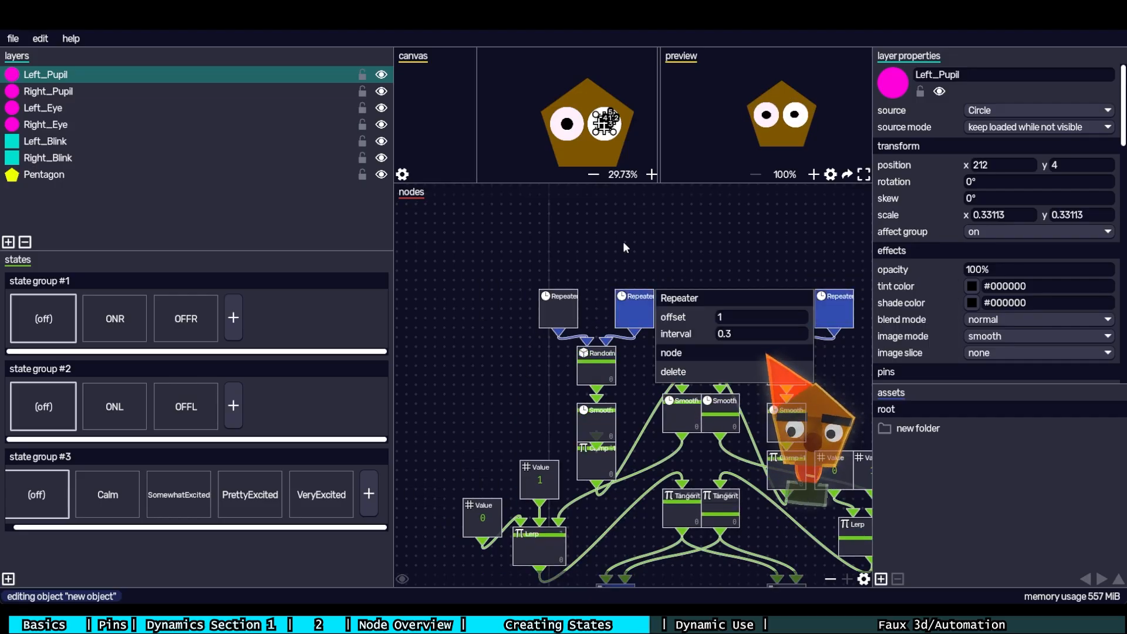
click(624, 242)
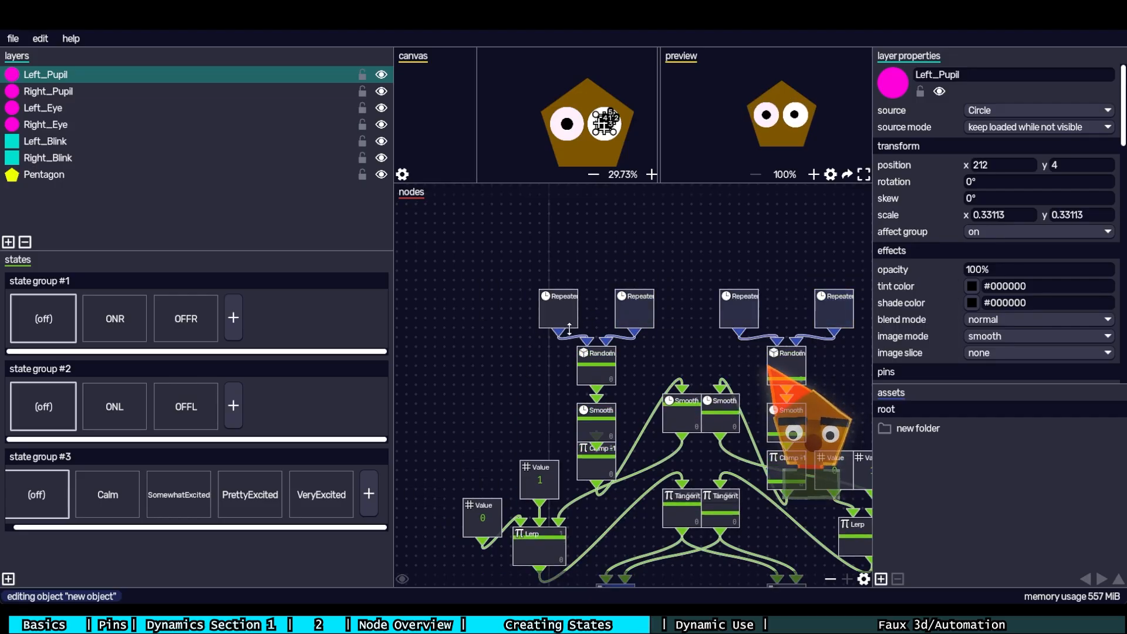
right_click(563, 315)
click(629, 332)
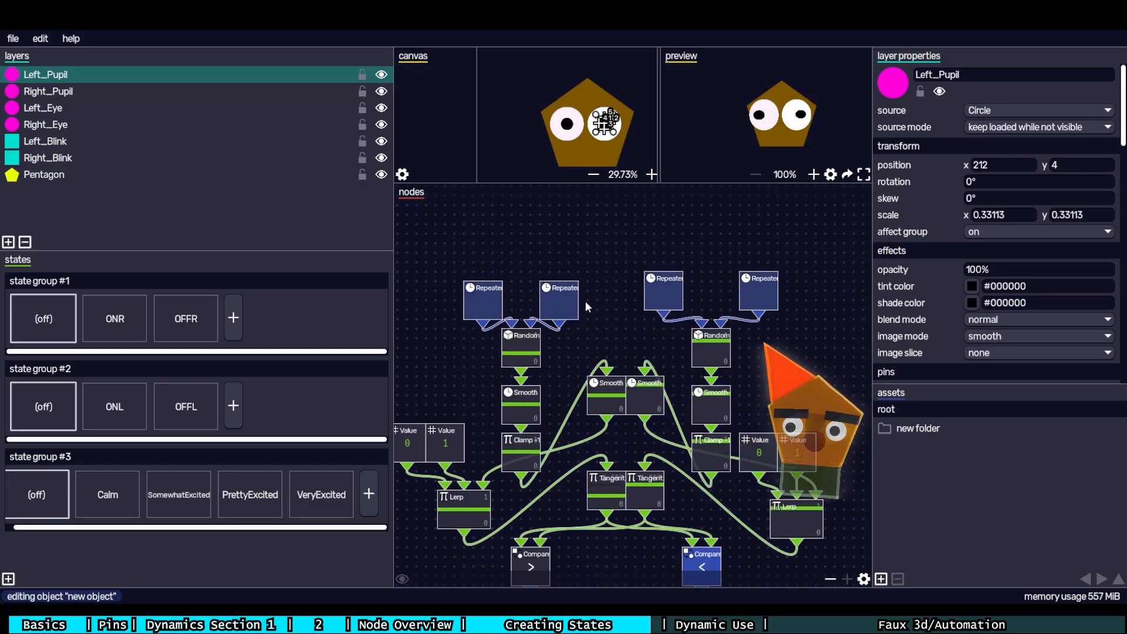
- Set the interval of the third Repeater node in the ONL/OFFL node group to 0.3
right_click(664, 294)
click(774, 312)
text(0.3)
key(Return)
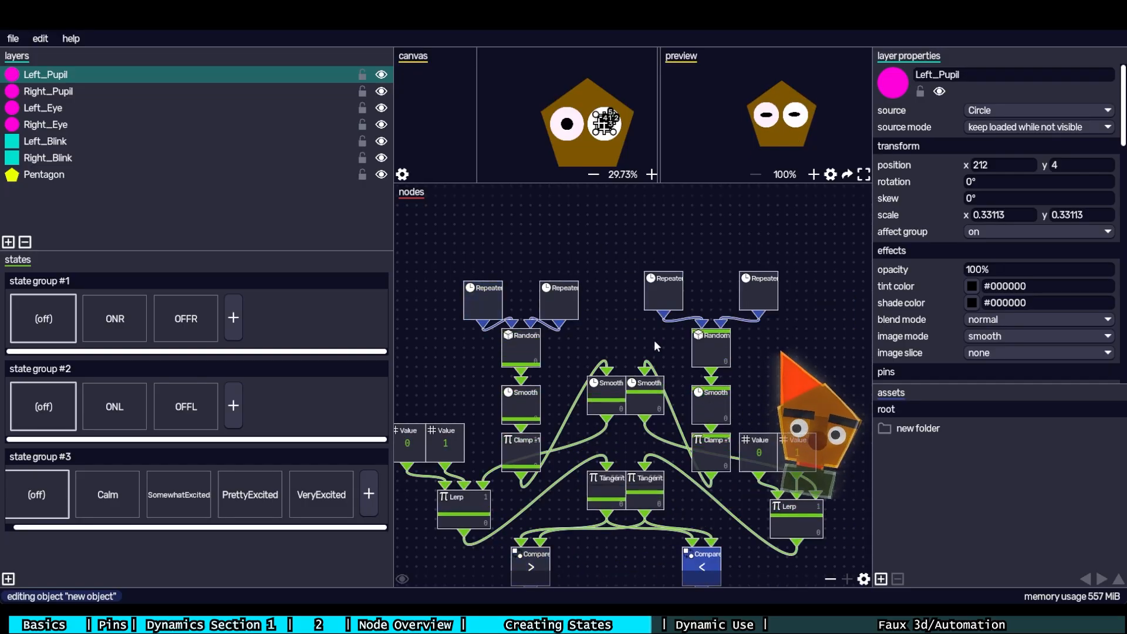
- Review the whole node graph and box-select the ONR/OFFR and ONL/OFFL node groups to compare them with the other groups
scroll(654, 340, down, 5)
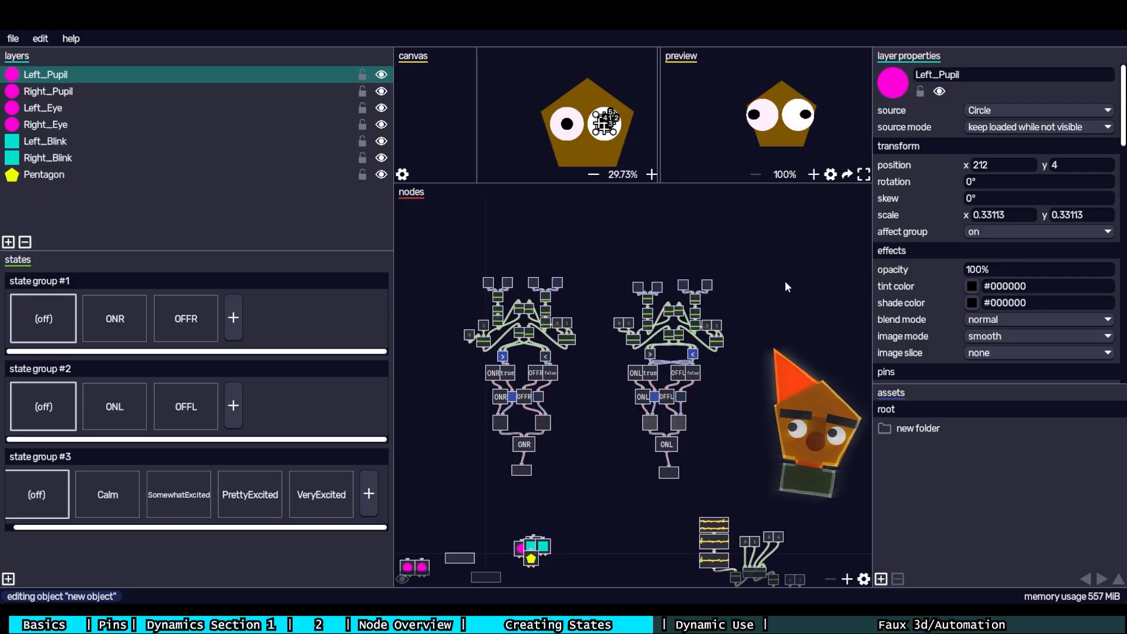
drag(629, 235, 613, 112)
click(13, 38)
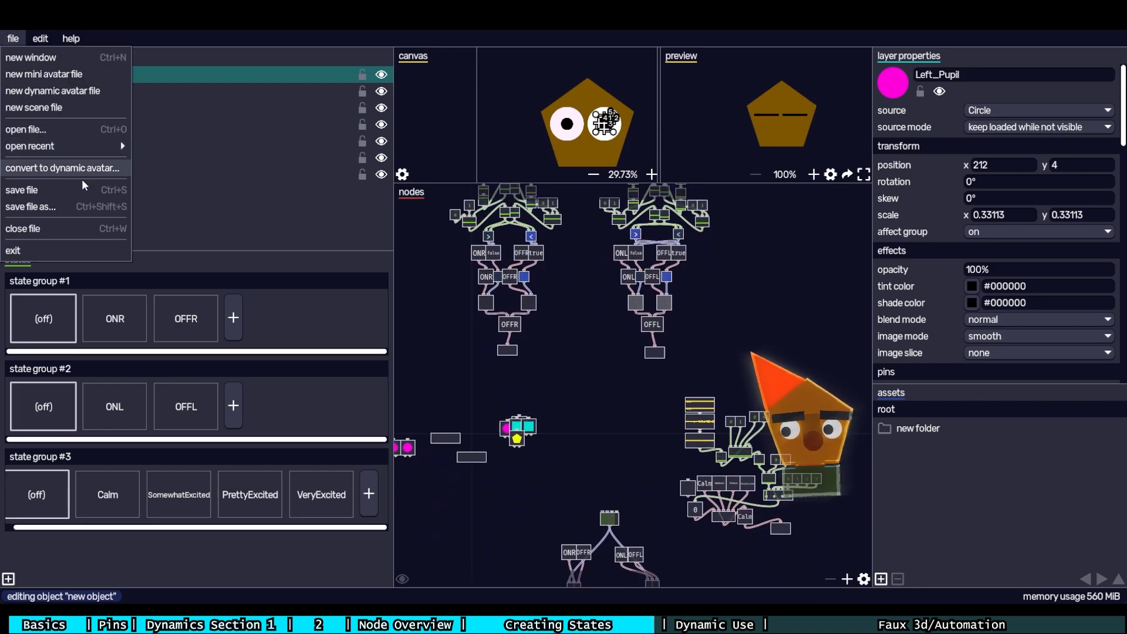
click(644, 335)
drag(644, 335, 617, 161)
drag(486, 295, 588, 463)
drag(587, 299, 664, 540)
drag(443, 231, 722, 486)
drag(772, 448, 657, 286)
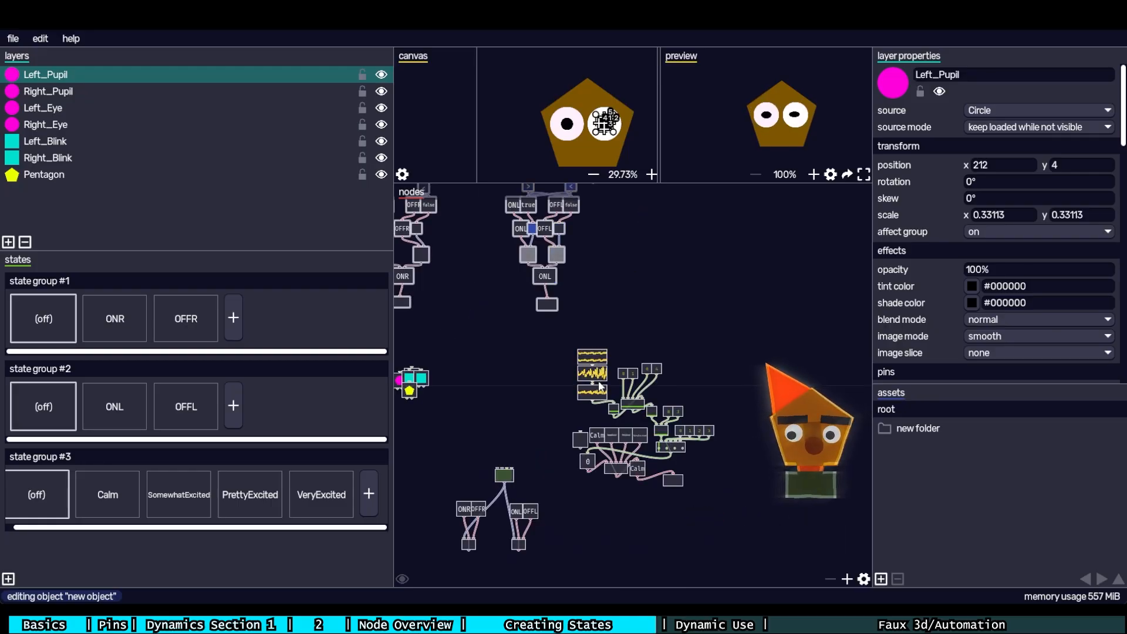
- Select and examine the microphone-driven node group, from the audio inputs to the Calm through VeryExcited state nodes
scroll(642, 376, up, 3)
drag(641, 394, 651, 238)
scroll(693, 304, down, 3)
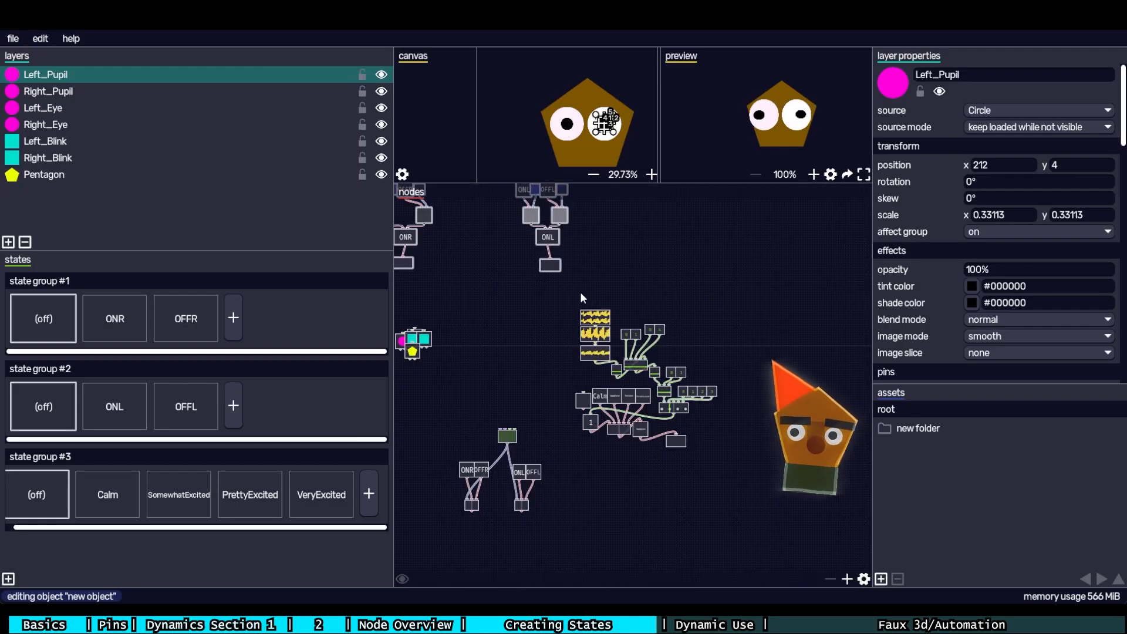
drag(566, 296, 734, 458)
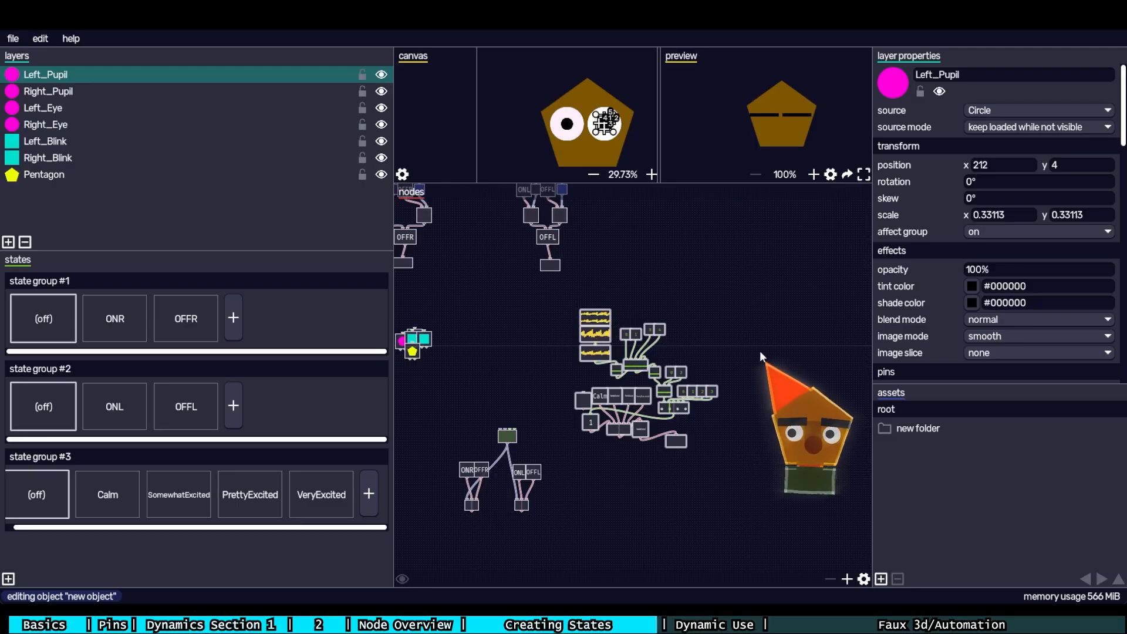
scroll(650, 329, up, 5)
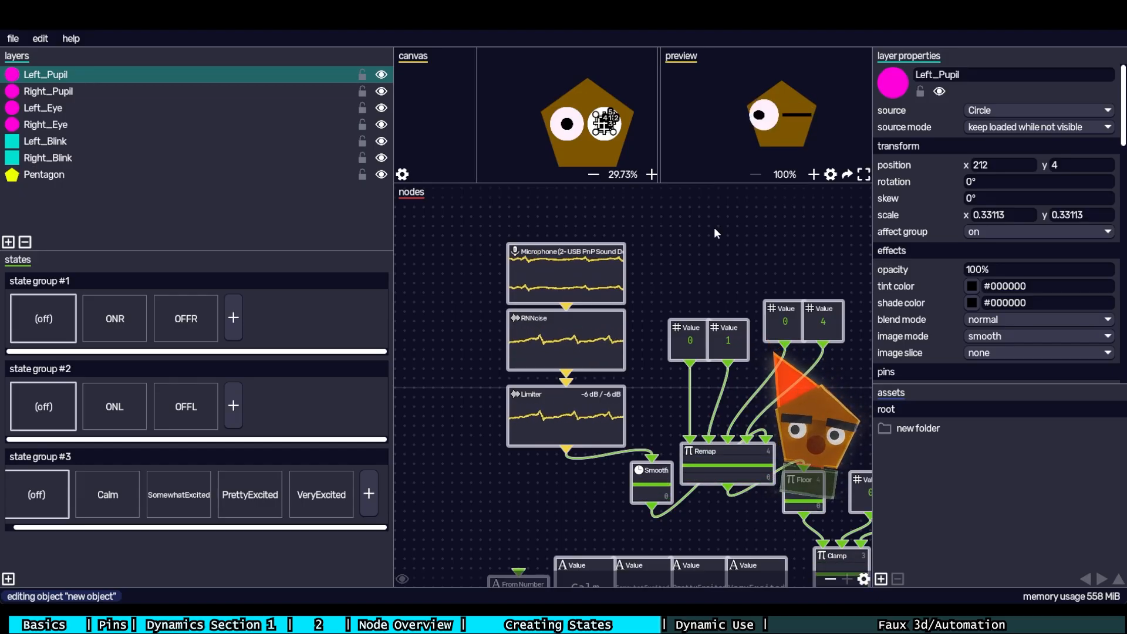
scroll(692, 253, down, 5)
drag(717, 296, 608, 477)
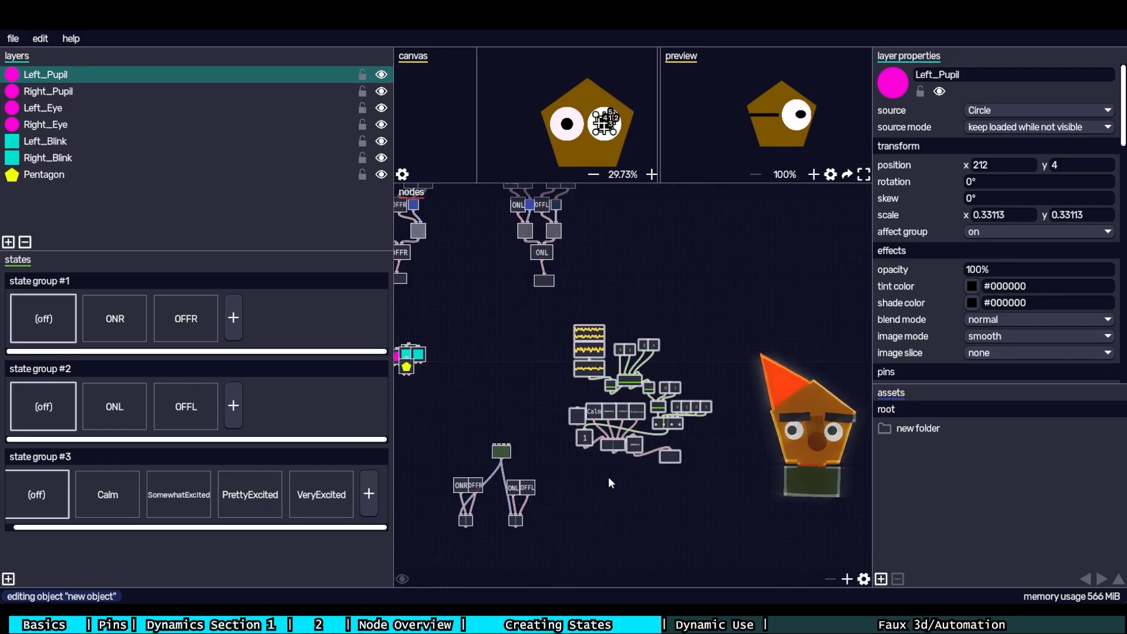
scroll(608, 477, up, 5)
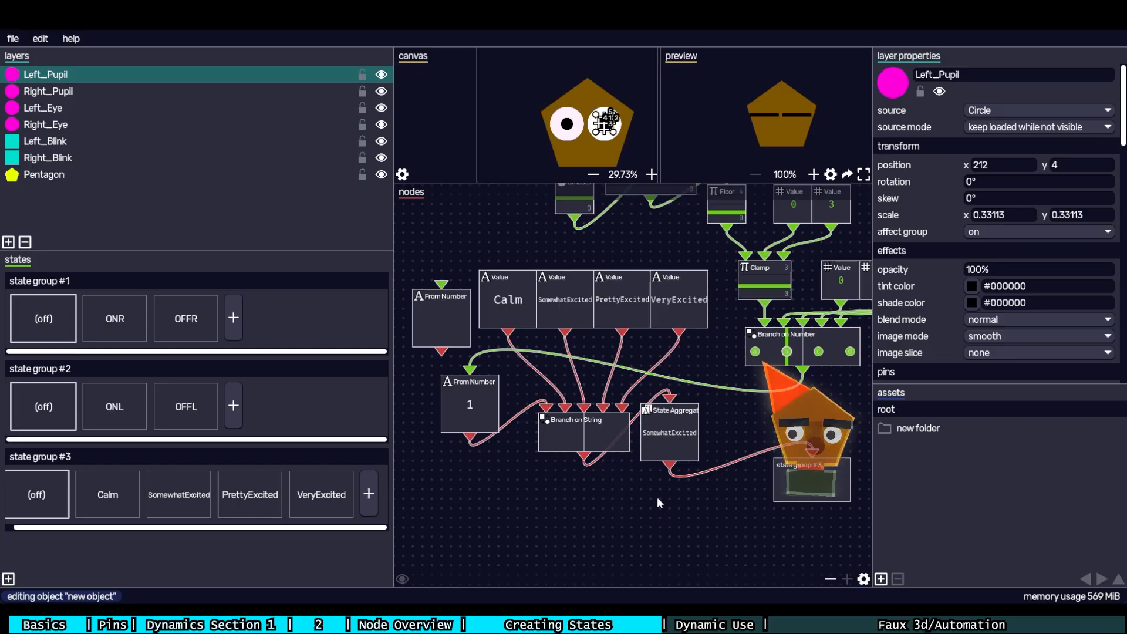
drag(681, 441, 542, 500)
drag(741, 204, 777, 339)
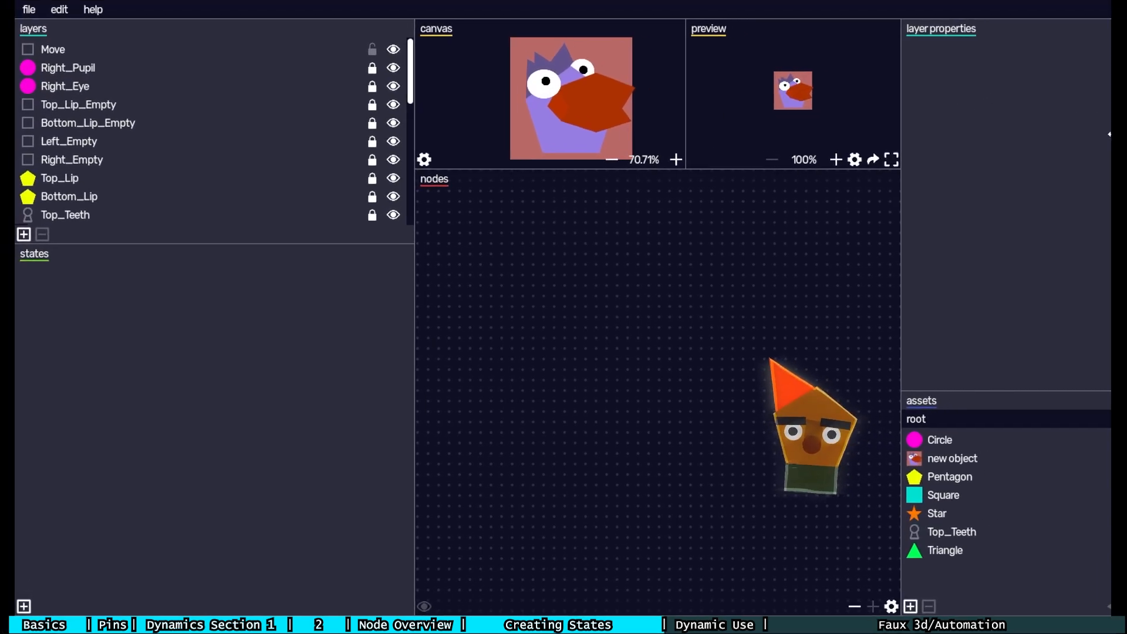
drag(1055, 175, 1125, 169)
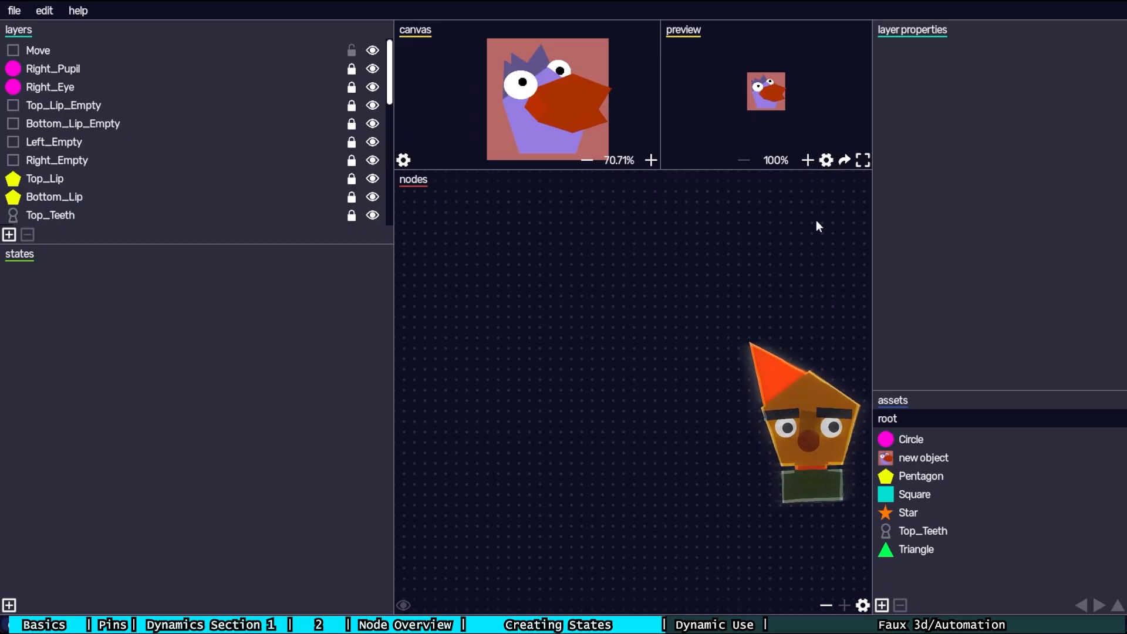
- Set the microphone node's audio source to Microphone (2- USB PnP Sound Device) and move the node higher above the Gain node
scroll(807, 283, down, 5)
drag(771, 328, 732, 461)
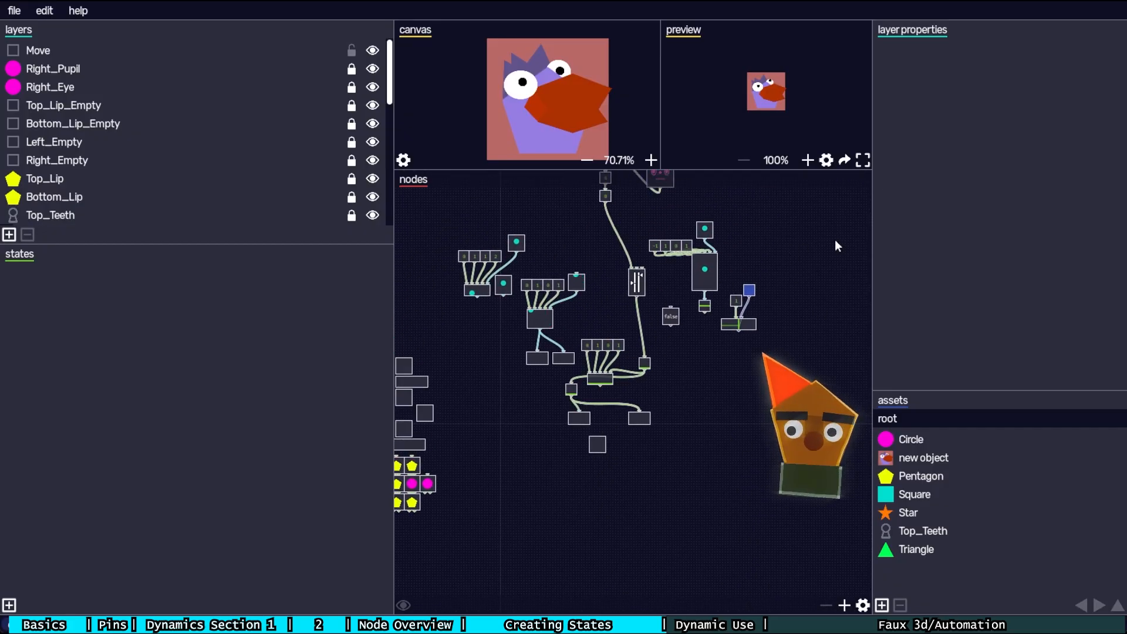
scroll(763, 235, up, 6)
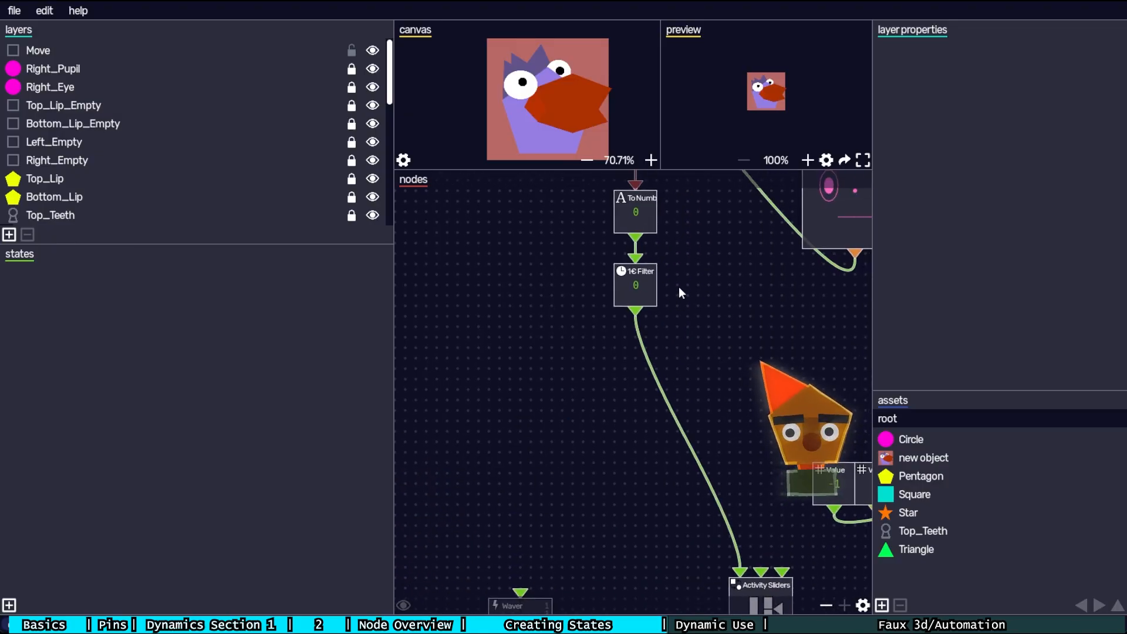
scroll(672, 424, up, 5)
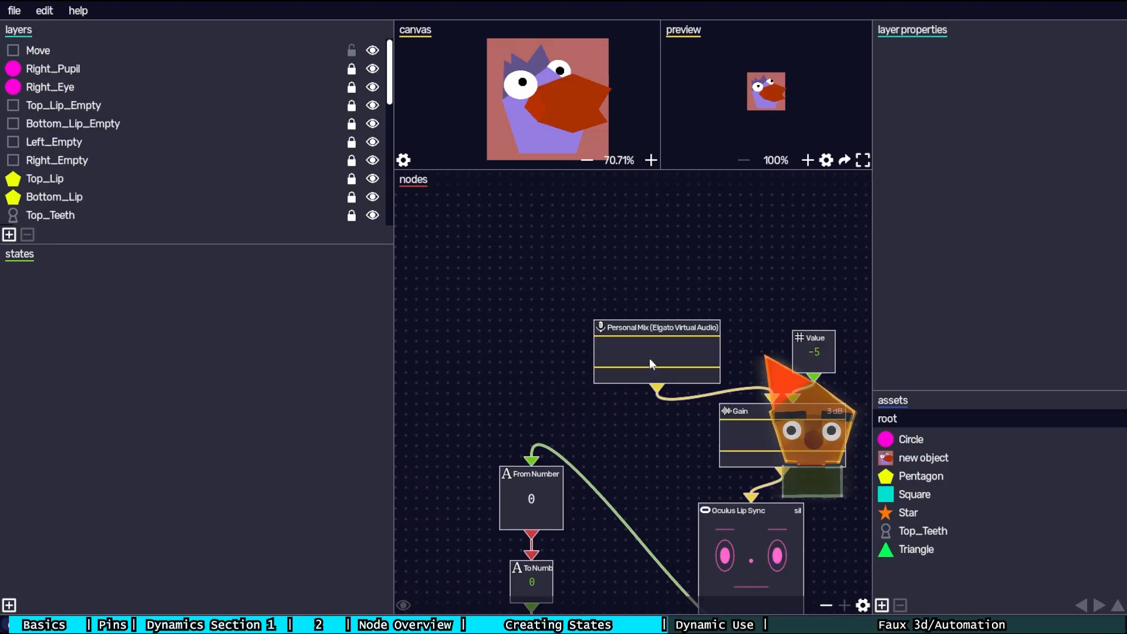
right_click(649, 353)
drag(650, 353, 691, 265)
right_click(690, 265)
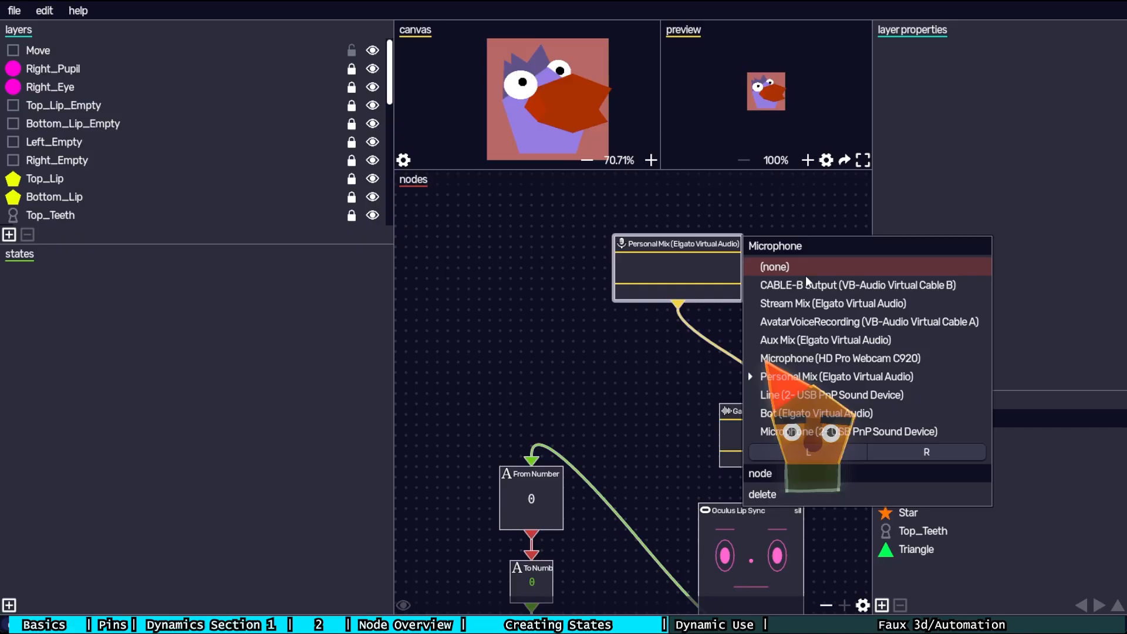
click(880, 431)
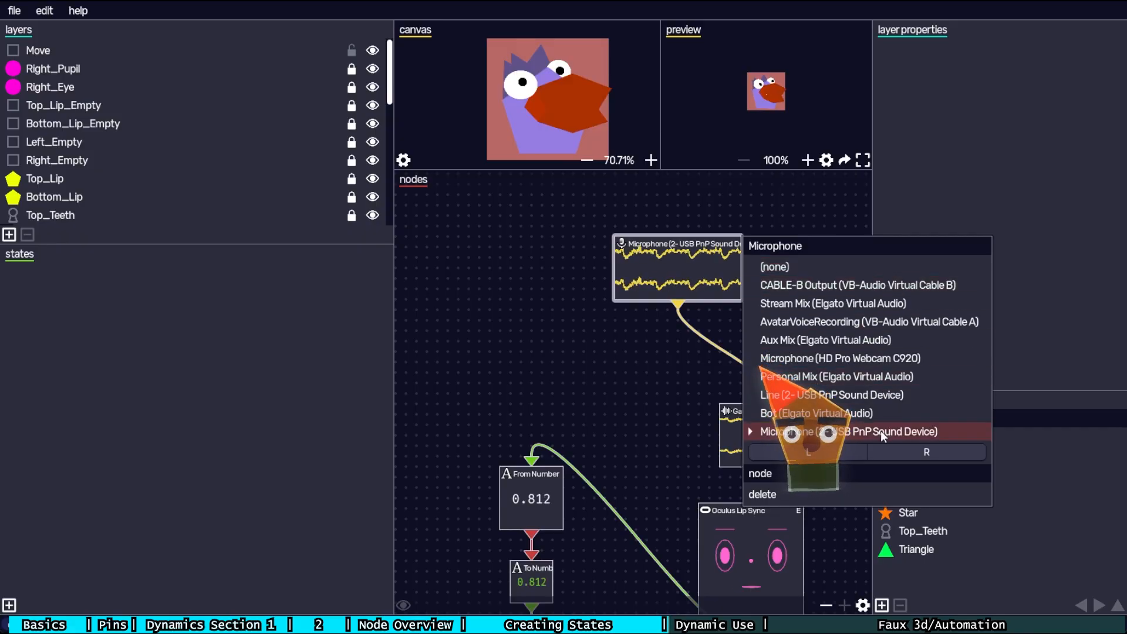
click(646, 396)
- Enlarge the preview area and zoom the avatar preview to 200%
drag(737, 169, 737, 307)
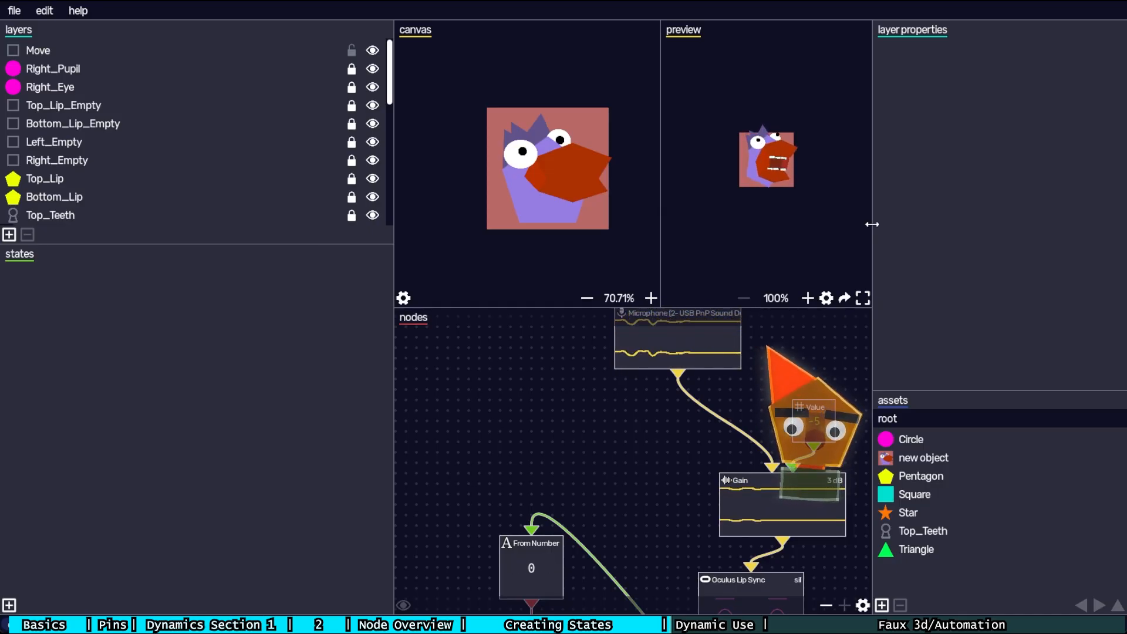
drag(872, 221, 937, 227)
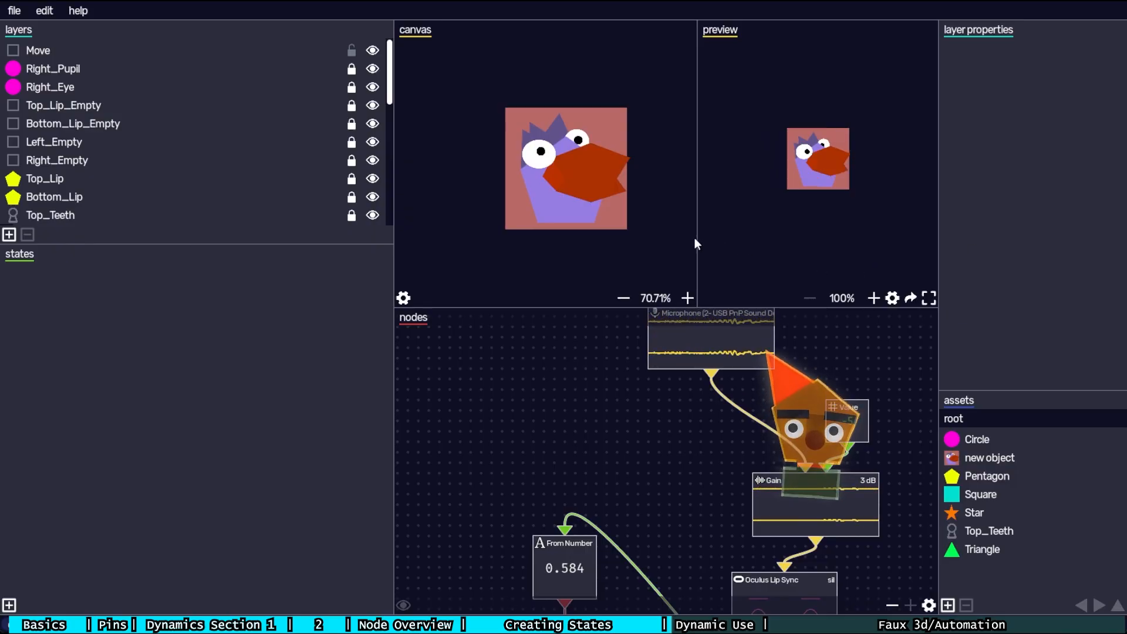
drag(696, 241, 617, 241)
scroll(794, 177, up, 3)
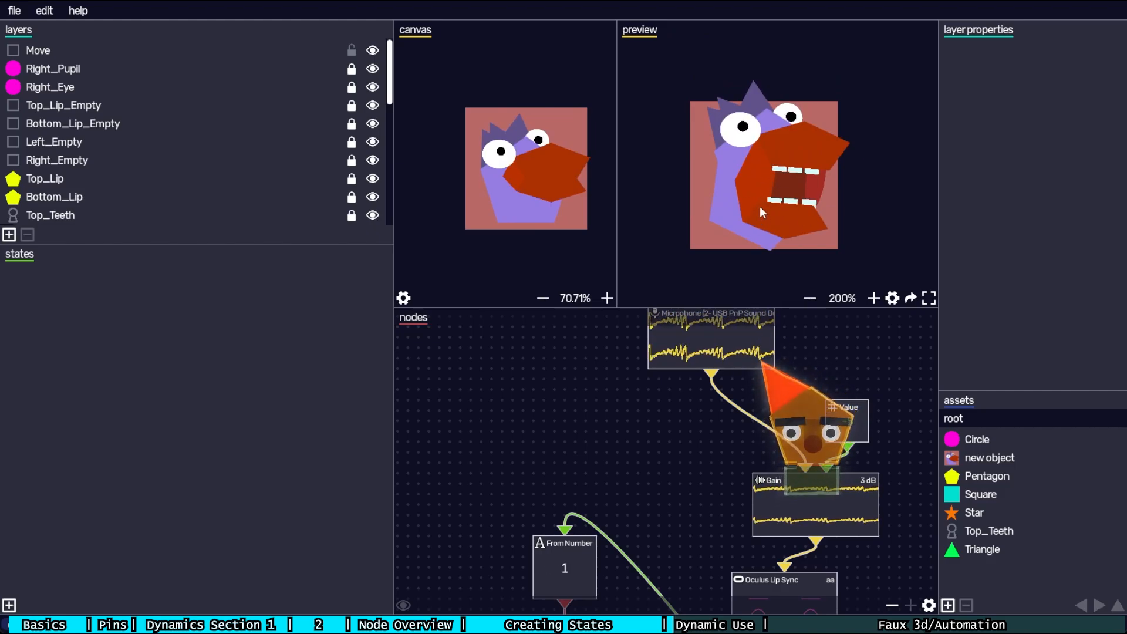
- Select the Follow layer and switch its move dynamics off and back on to compare the avatar in the preview
drag(638, 385, 606, 395)
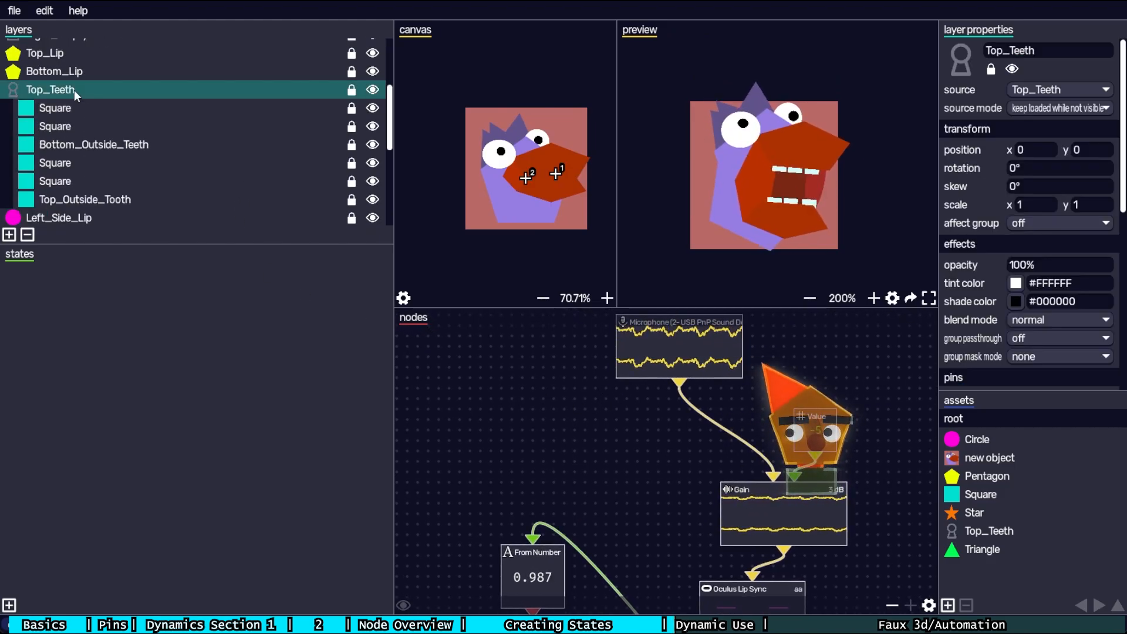
scroll(75, 91, up, 1)
scroll(108, 105, down, 6)
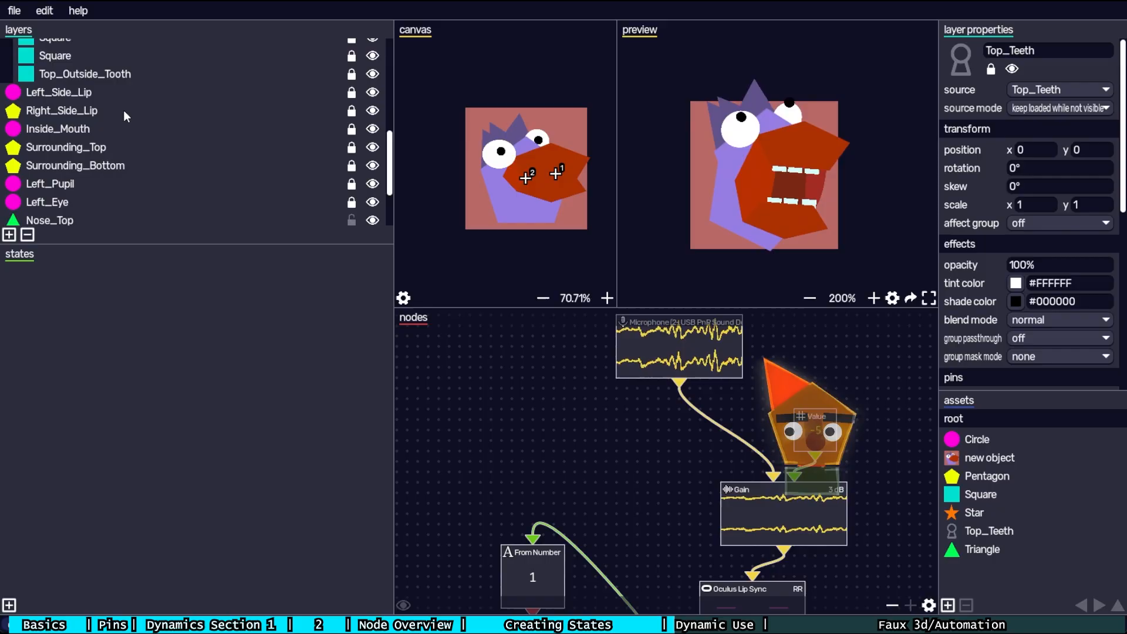
click(138, 205)
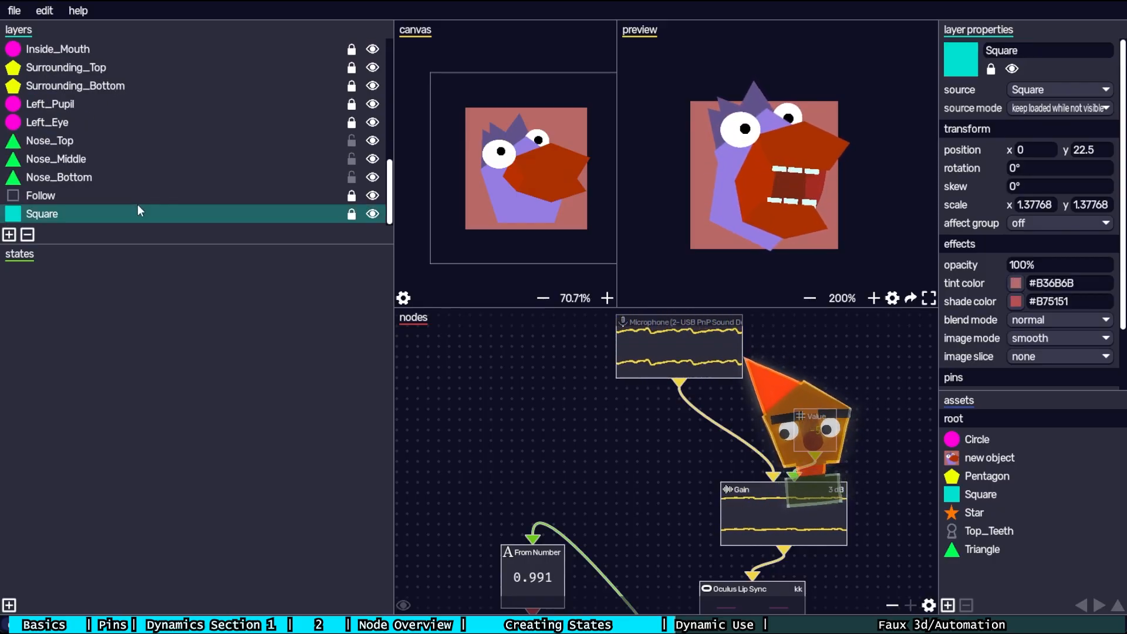
click(139, 199)
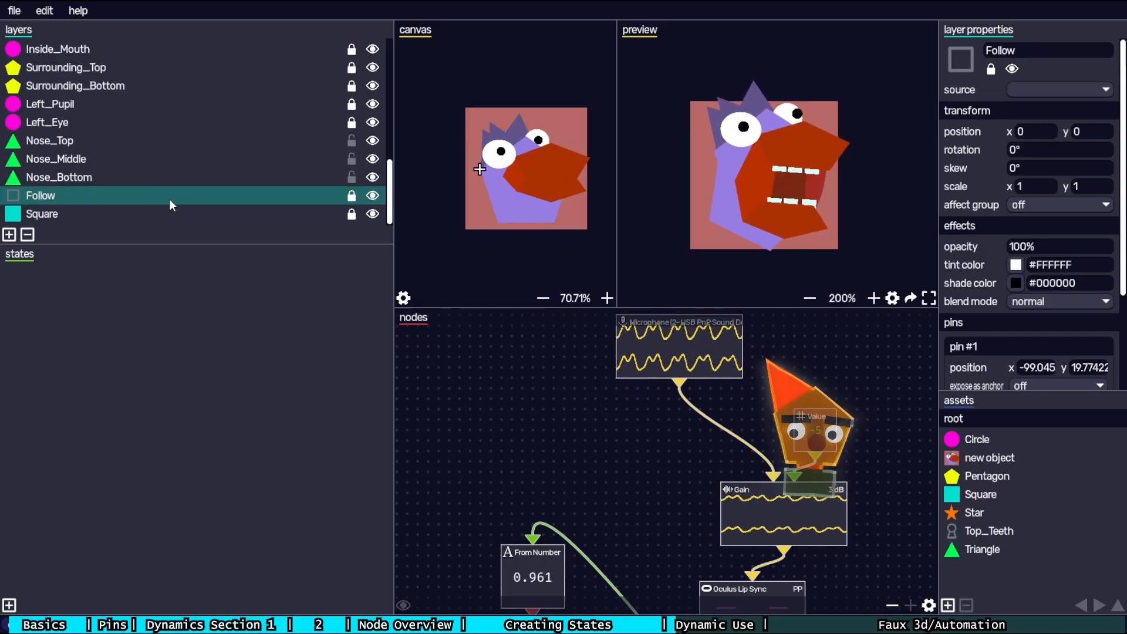
scroll(942, 319, down, 3)
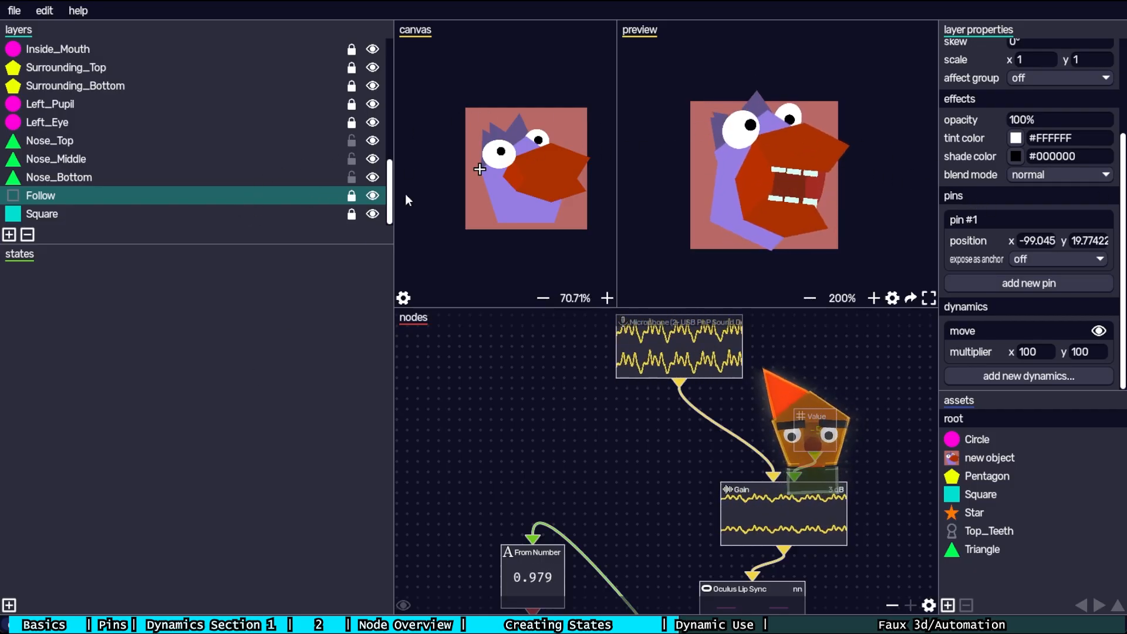
click(1099, 332)
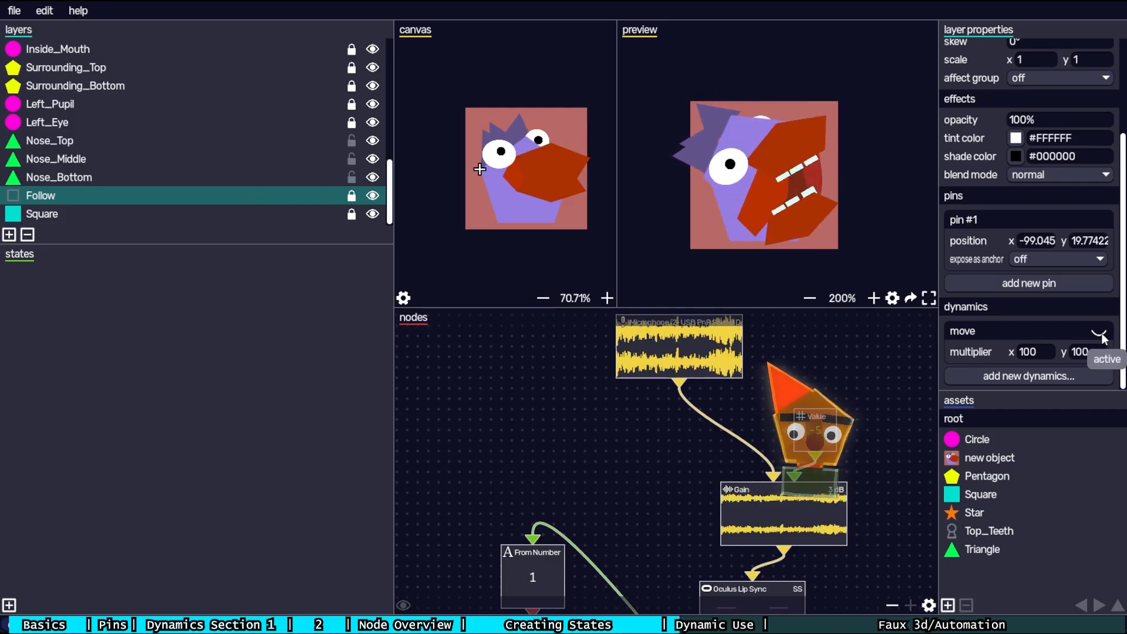
click(1099, 332)
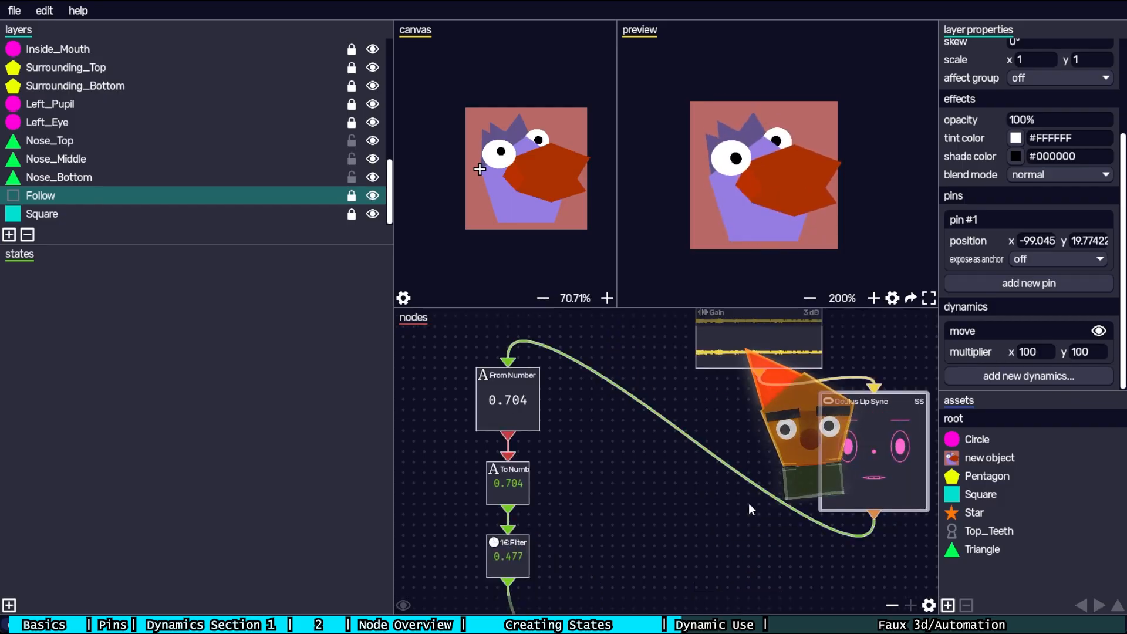
- Examine the lip-sync chain from Oculus Lip Sync through From Number to the 1€ Filter, and look through the Timing nodes available
right_click(513, 417)
click(626, 521)
drag(752, 336, 742, 385)
drag(535, 534, 626, 349)
click(582, 389)
click(559, 397)
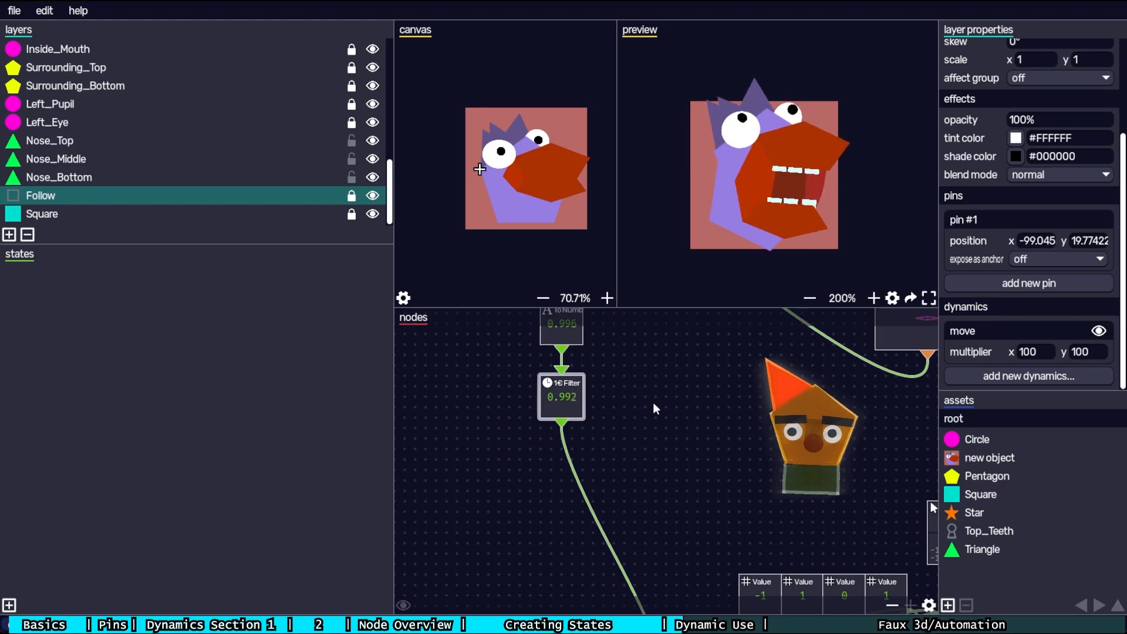
right_click(642, 446)
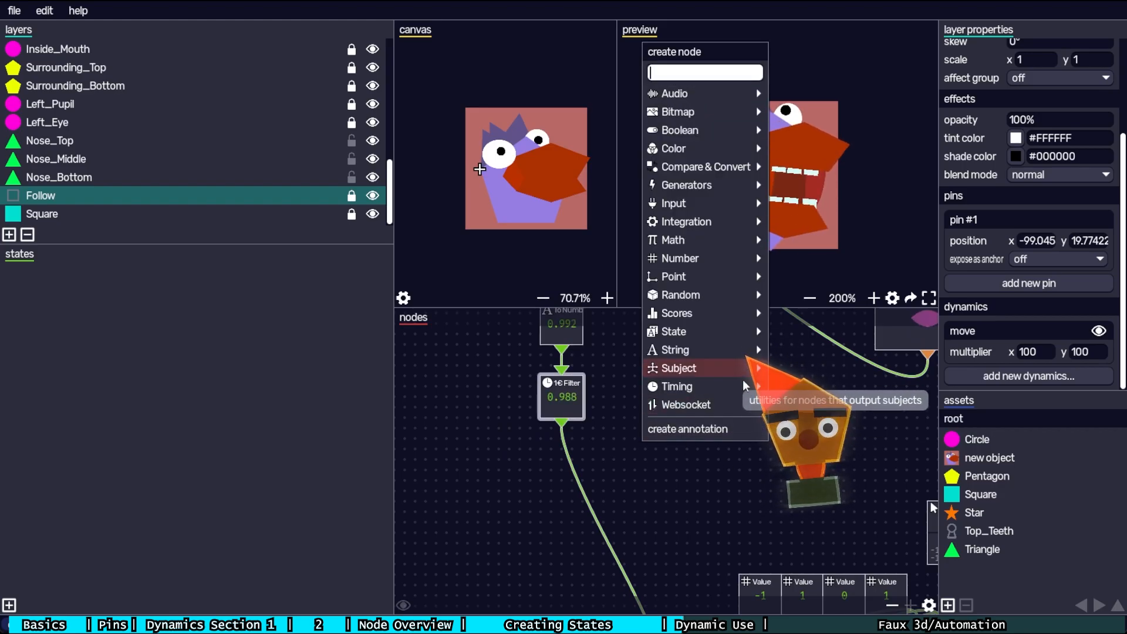
mouse_move(751, 386)
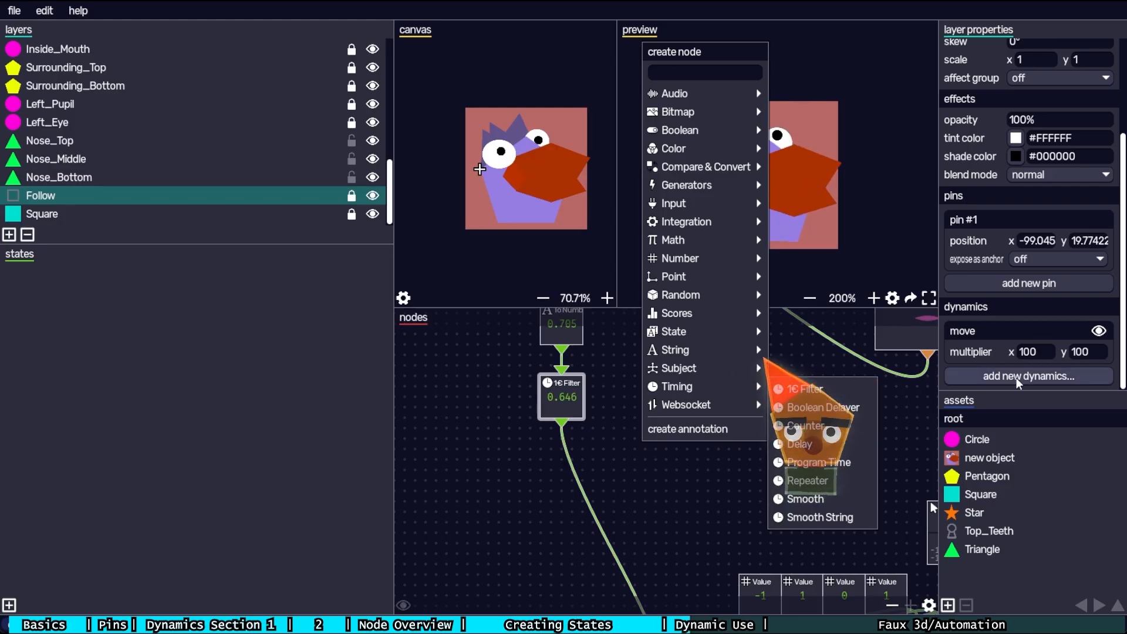
click(977, 427)
- Add a second Activity Sliders node beside the existing one, and raise the green threshold of the existing node
drag(707, 440, 587, 197)
drag(640, 457, 715, 403)
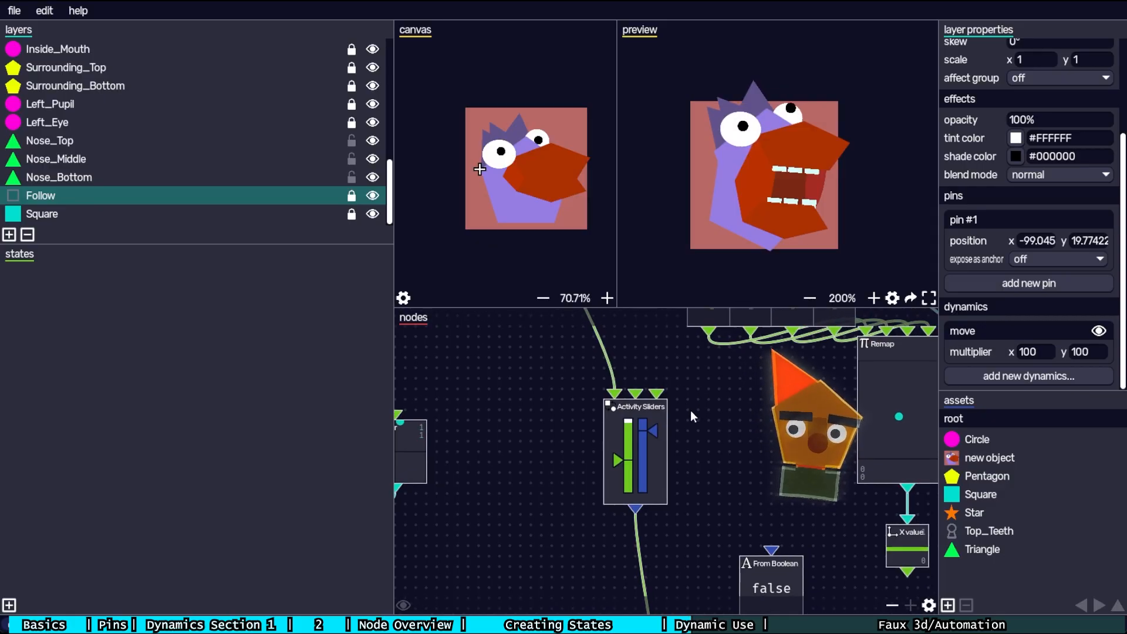
right_click(692, 410)
mouse_move(801, 155)
click(857, 139)
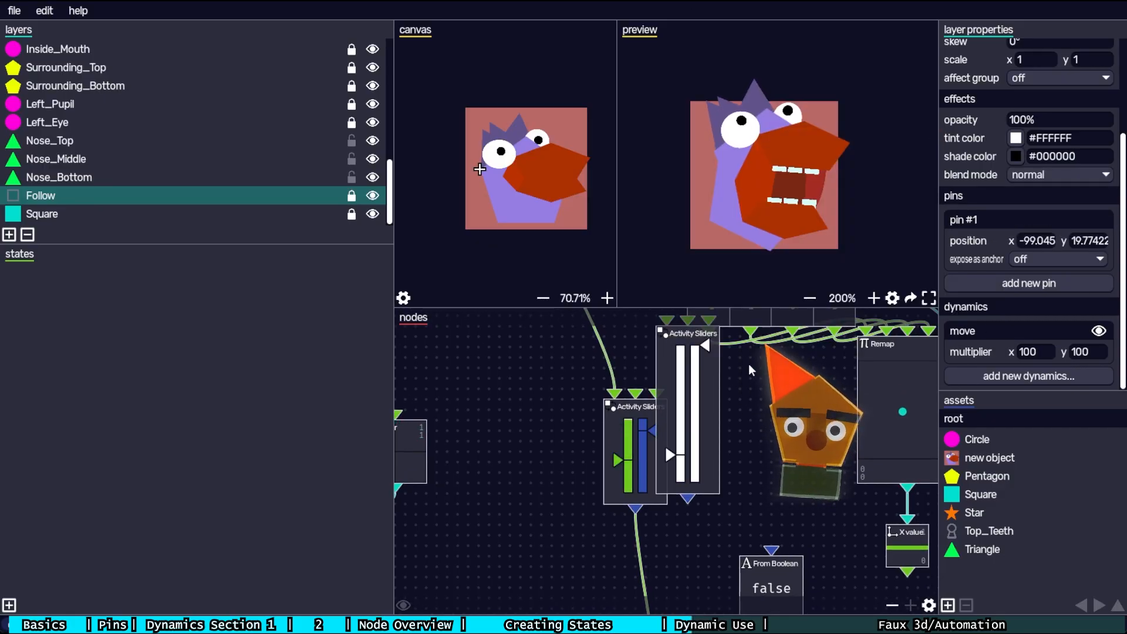
drag(717, 376, 767, 426)
drag(773, 378, 771, 409)
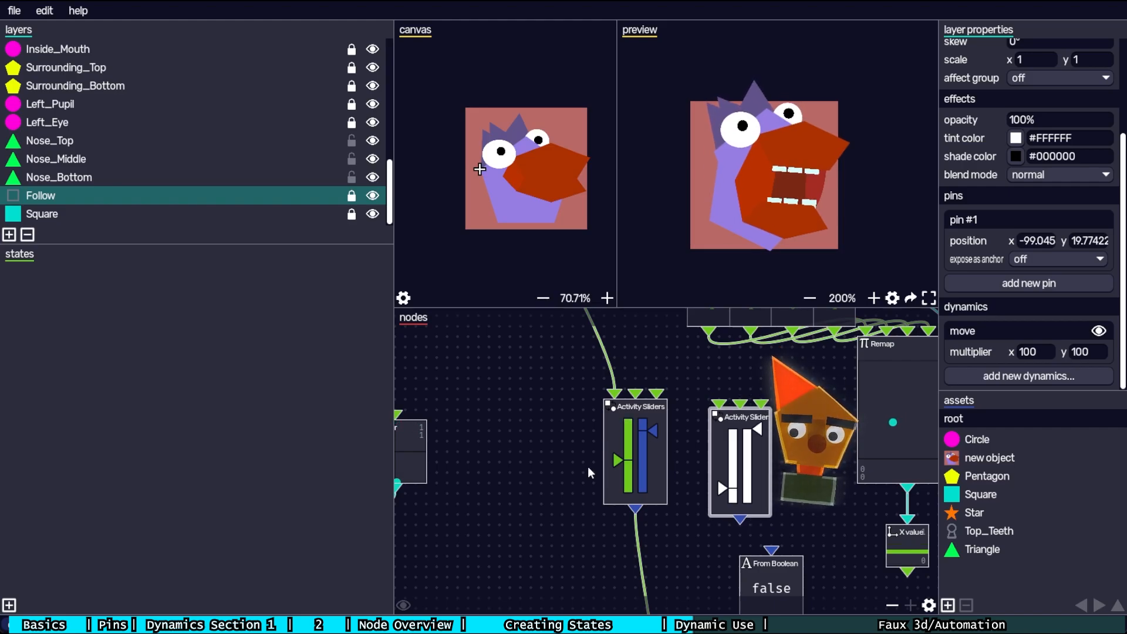
drag(623, 467, 616, 439)
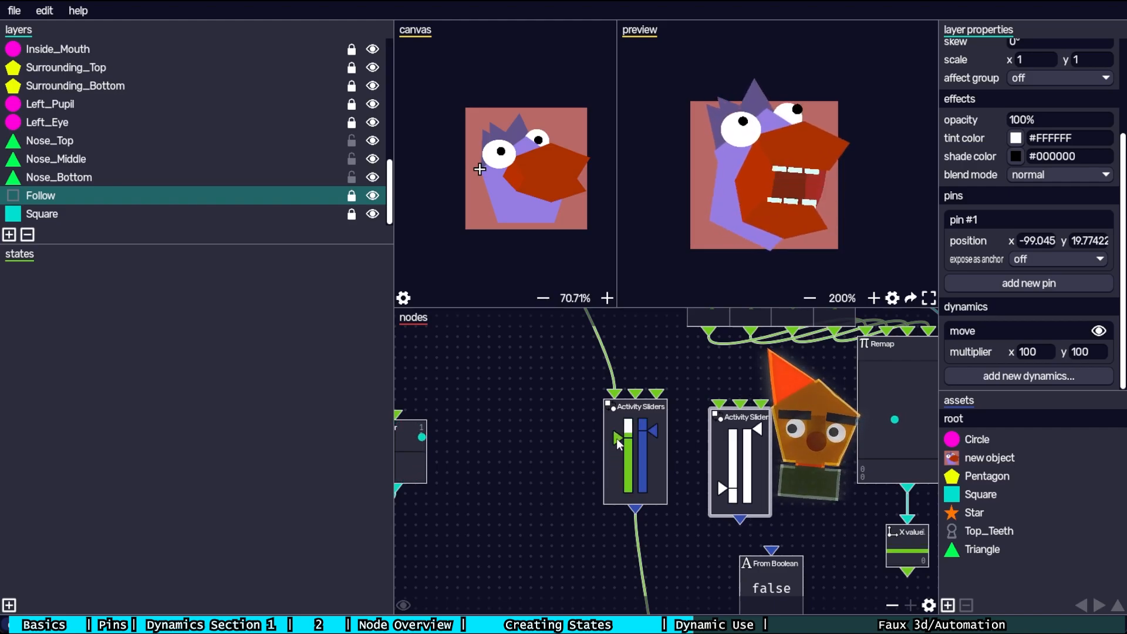
- Trace the chain through the Smooth, Remap and 1€ Filter nodes, and move the Surrounding_Top rotate node off the Top_Lip rotate node
drag(746, 387, 763, 291)
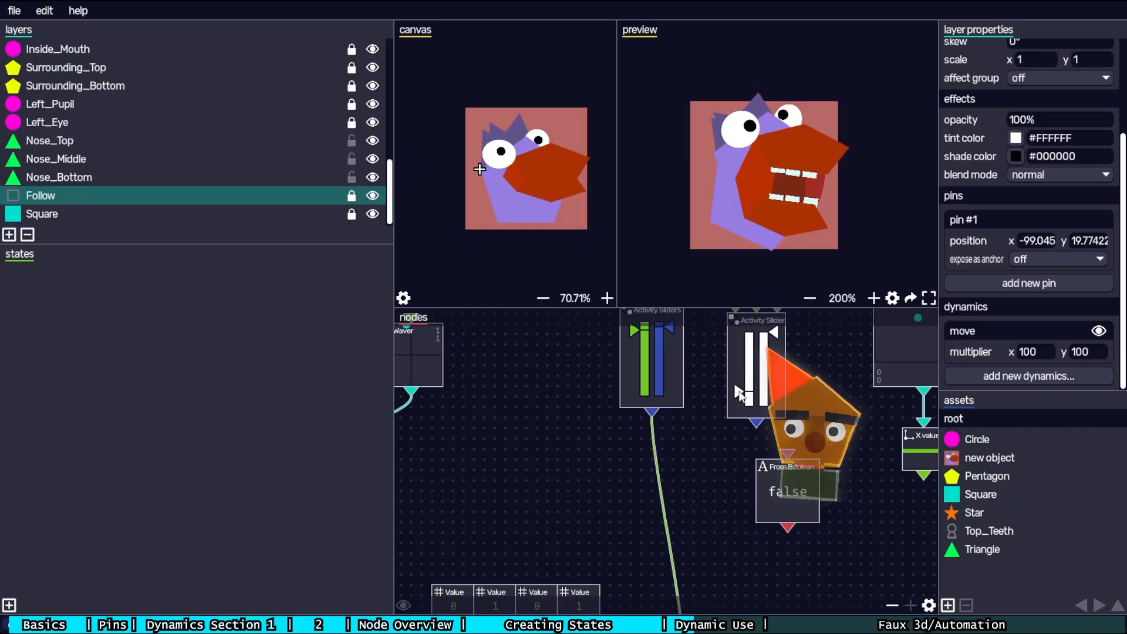
drag(740, 611, 870, 439)
click(737, 467)
drag(440, 385, 506, 359)
click(664, 559)
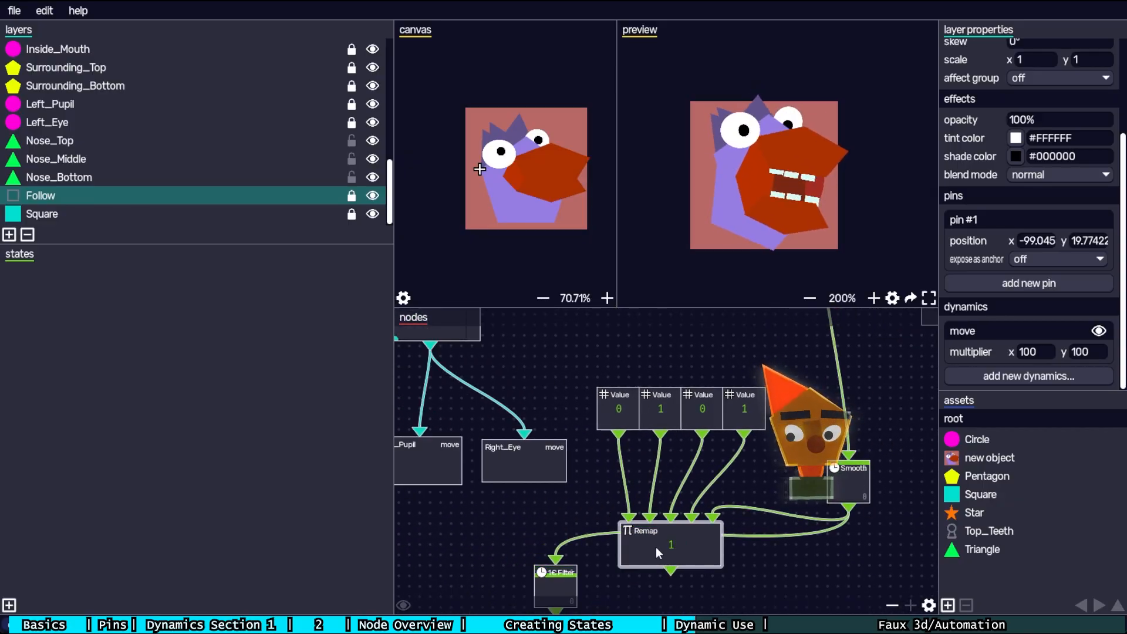
drag(604, 445, 633, 447)
drag(861, 555, 808, 397)
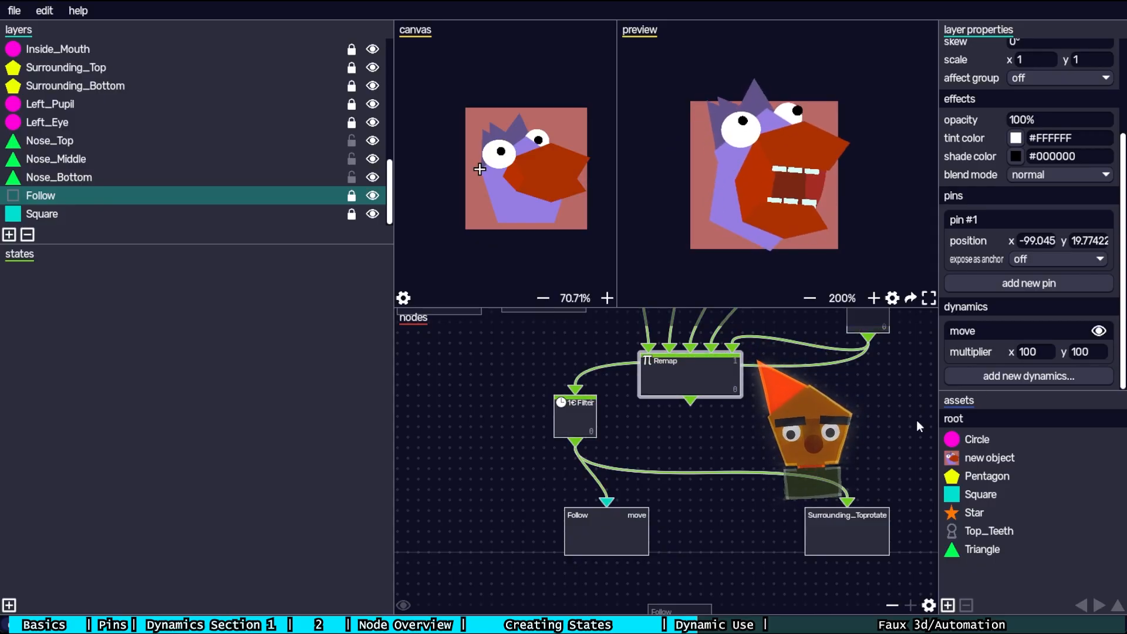
drag(917, 420, 813, 511)
- Hide every layer of the avatar, from Move down to the background Square, including the nested teeth layers
scroll(237, 185, up, 10)
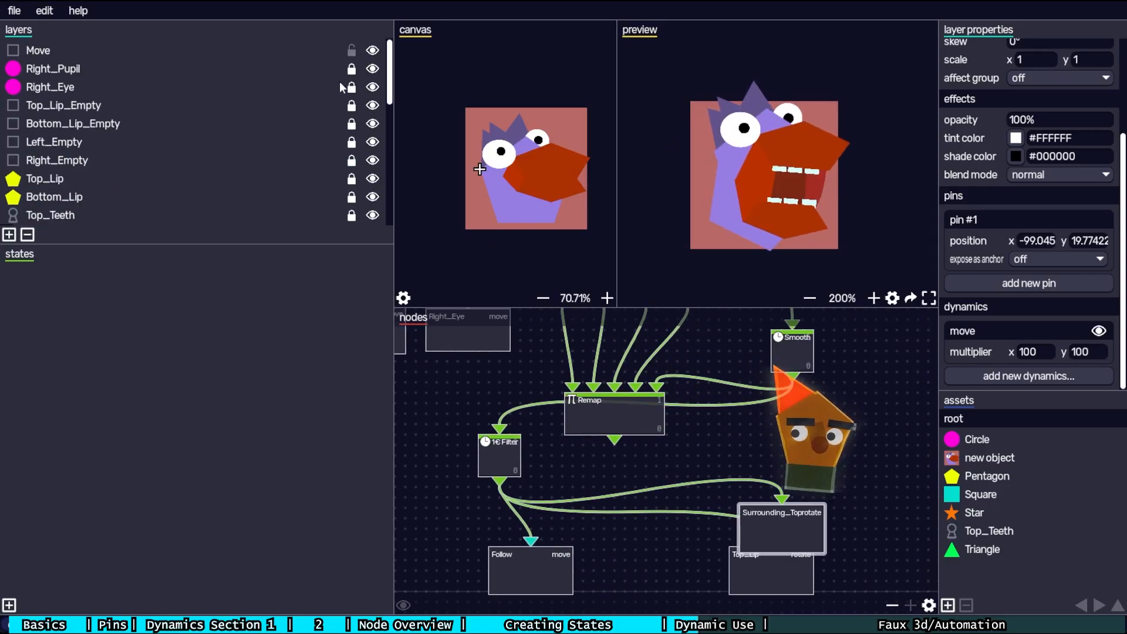
drag(373, 51, 372, 215)
scroll(382, 184, down, 2)
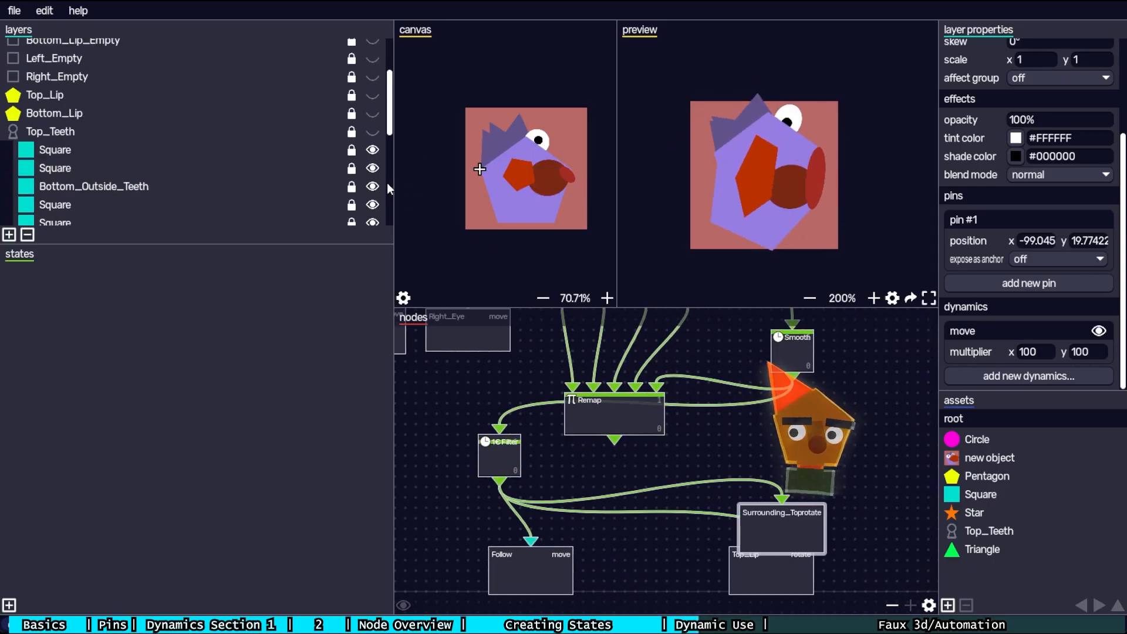
drag(373, 108, 373, 219)
scroll(374, 199, down, 3)
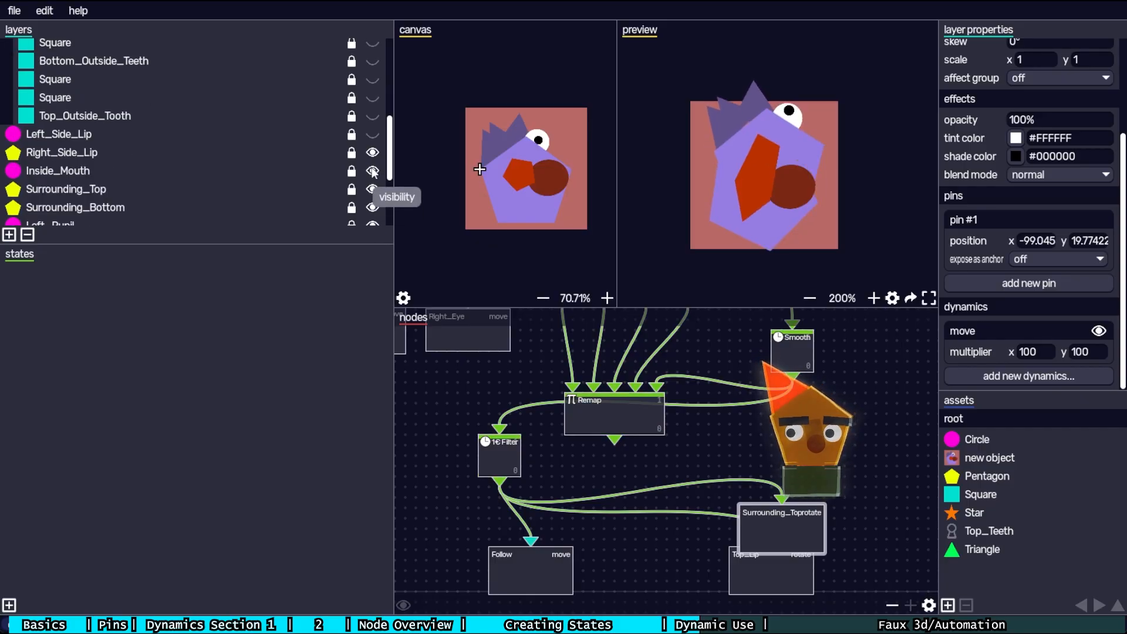
scroll(374, 200, down, 5)
drag(373, 152, 373, 105)
click(371, 214)
click(329, 126)
- Select the Surrounding_Top layer and make only Surrounding_Top and Surrounding_Bottom visible
scroll(320, 142, up, 4)
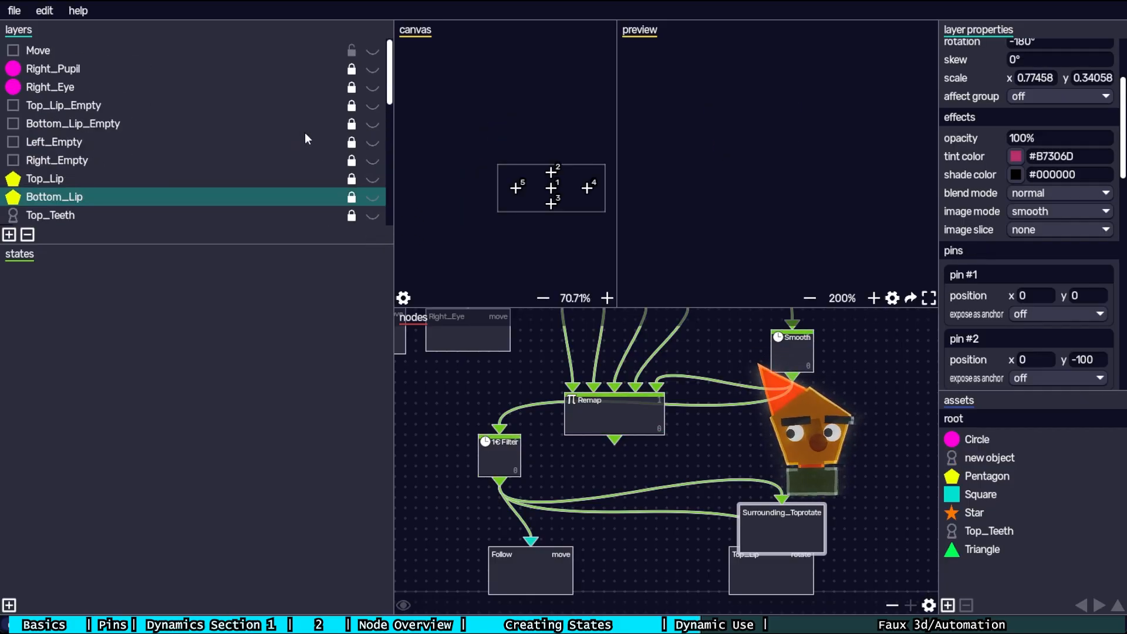
scroll(309, 140, down, 5)
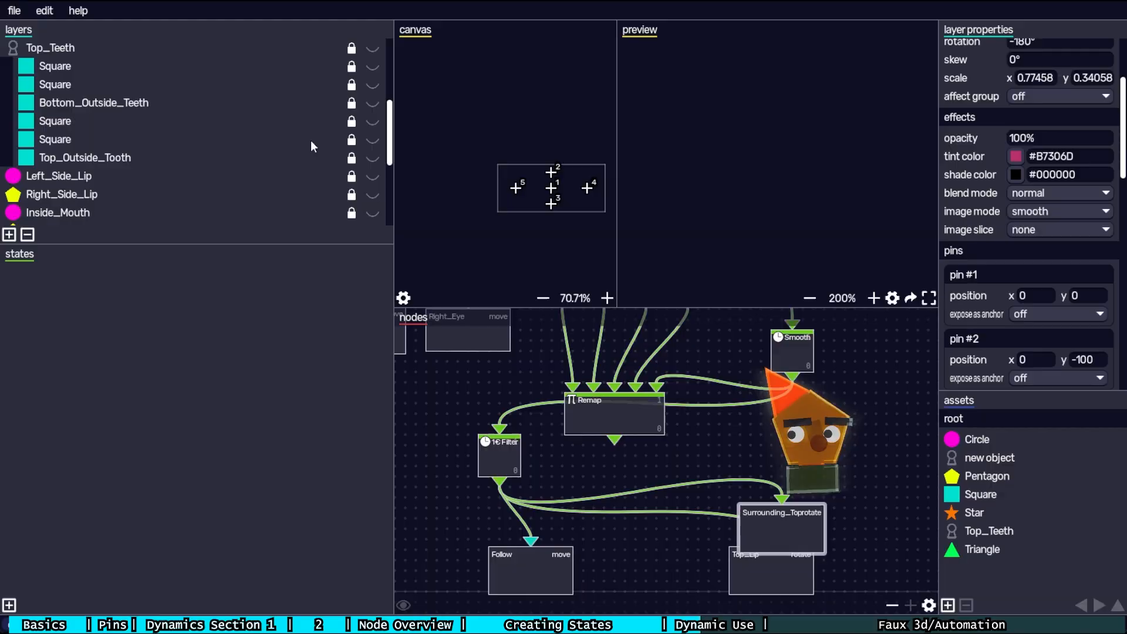
scroll(301, 151, down, 2)
click(300, 147)
drag(372, 147, 382, 174)
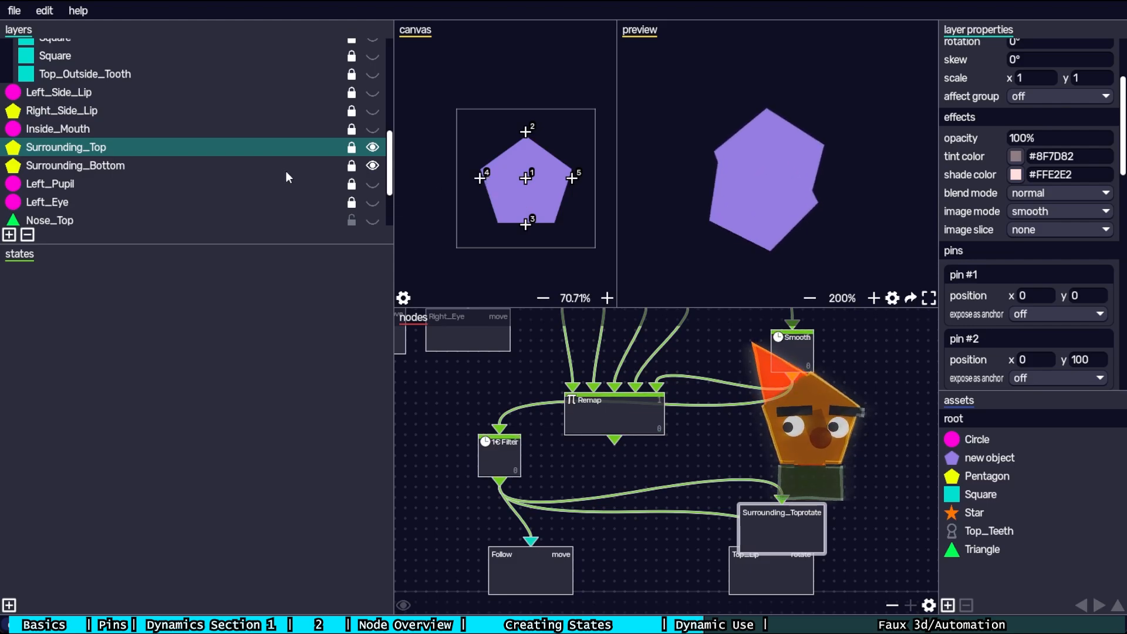
- Select the Surrounding_Bottom, Surrounding_Top and Inside_Mouth layers one after another to compare their placement and properties
click(174, 171)
click(192, 154)
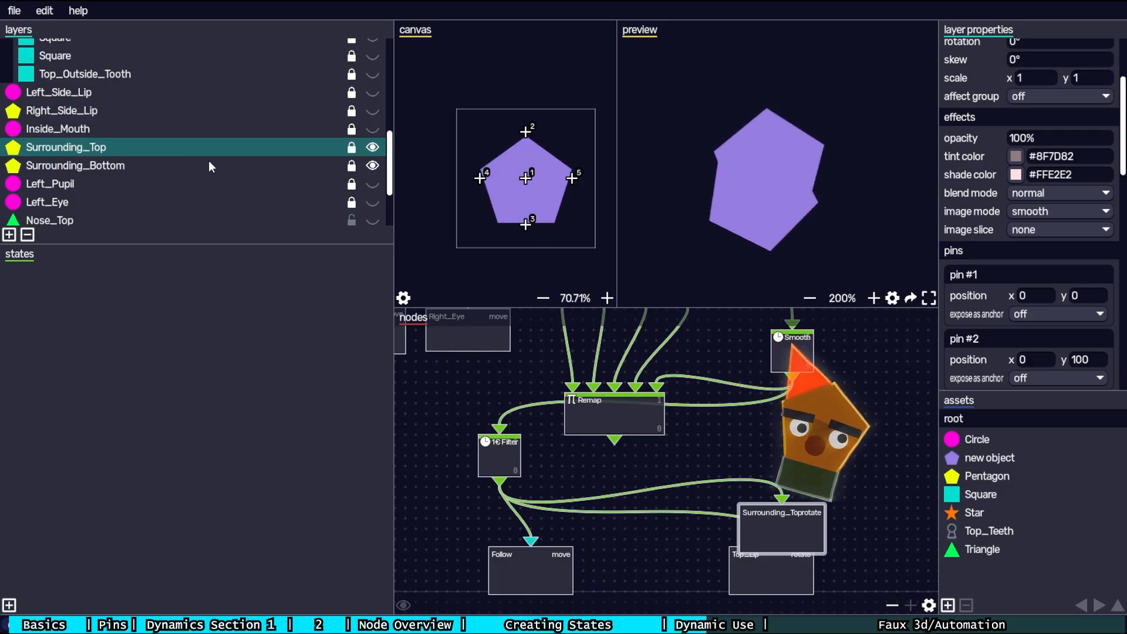
click(327, 128)
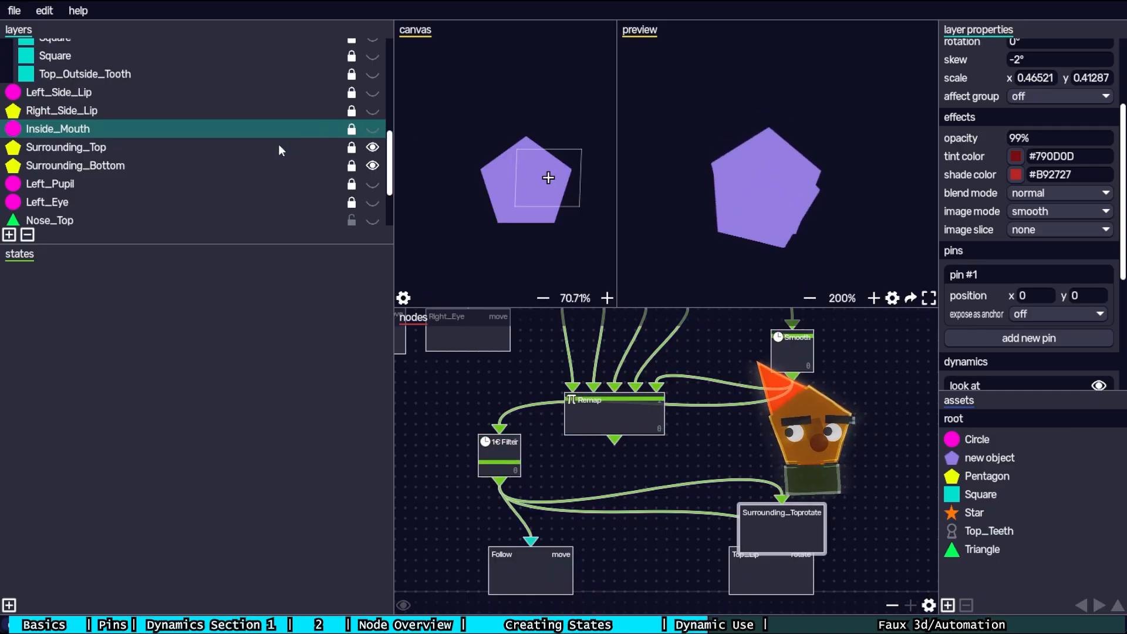
- Make the Bottom_Lip and Top_Lip layers visible
scroll(277, 144, down, 2)
scroll(269, 152, up, 5)
scroll(261, 157, up, 3)
click(373, 112)
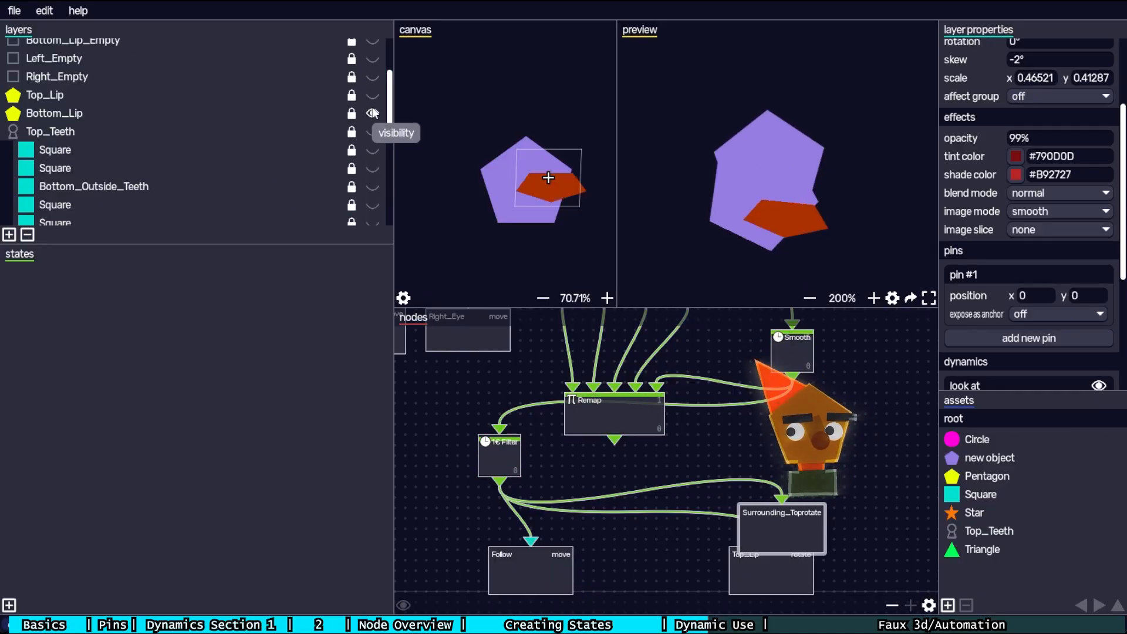
click(372, 94)
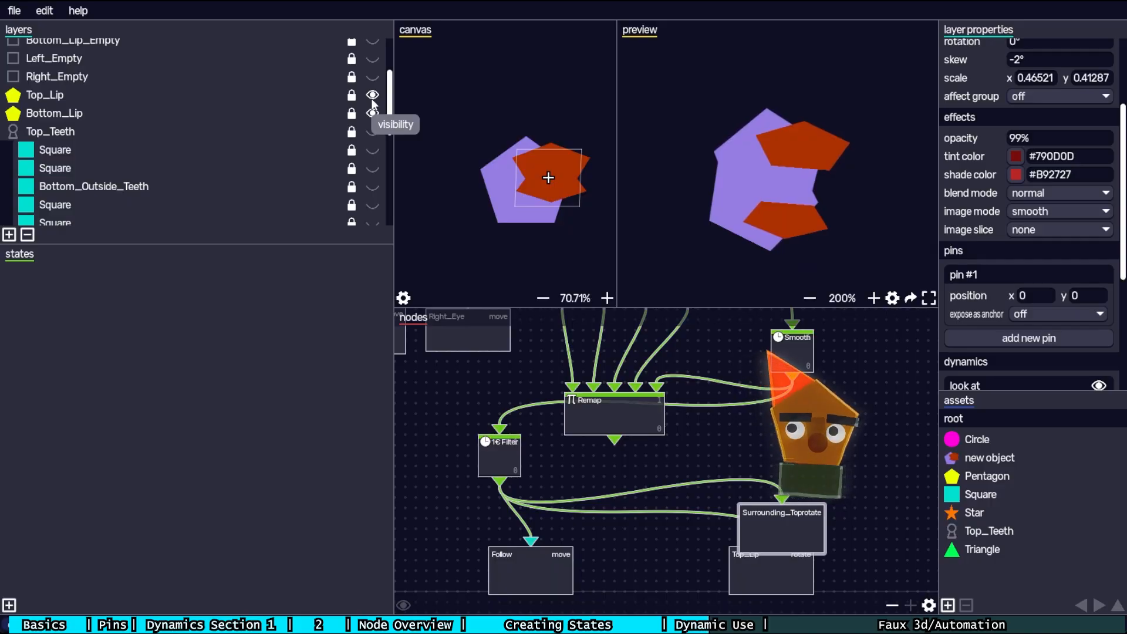
click(372, 103)
- Select Bottom_Lip and Top_Lip in turn and examine their pins and their look at, attach and rotate dynamics
click(267, 115)
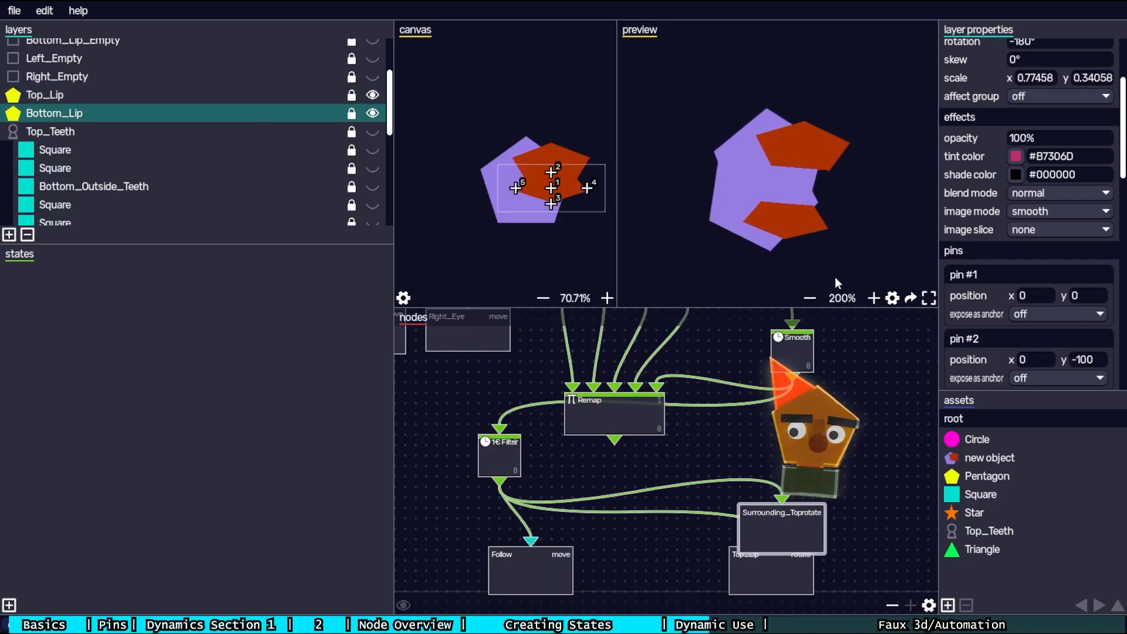
scroll(957, 235, down, 6)
scroll(971, 202, up, 2)
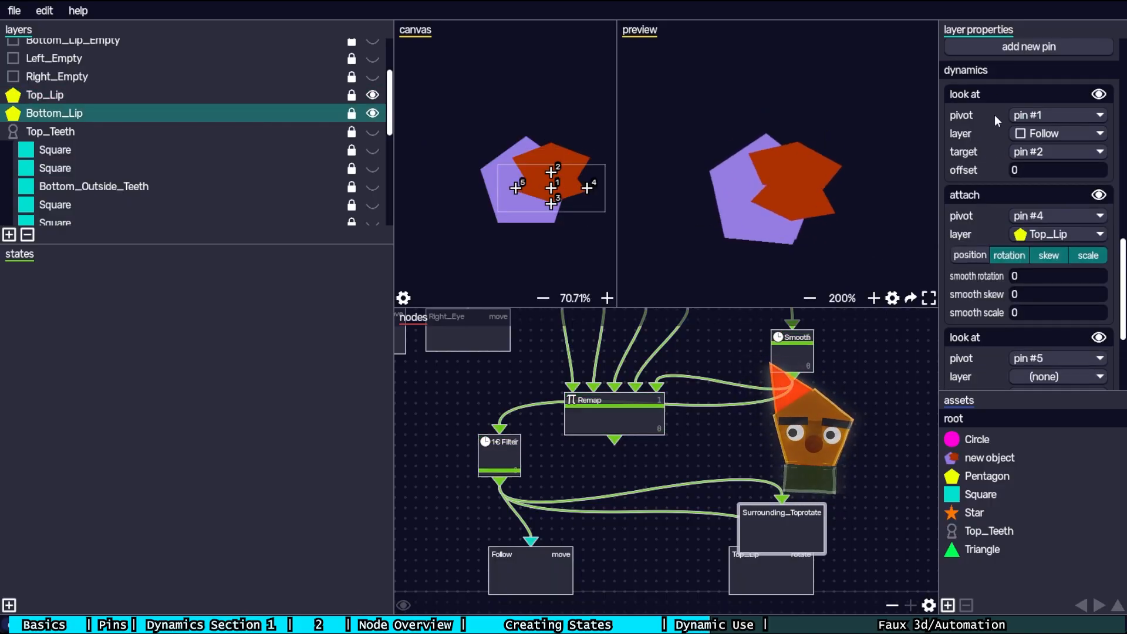
scroll(1000, 199, down, 3)
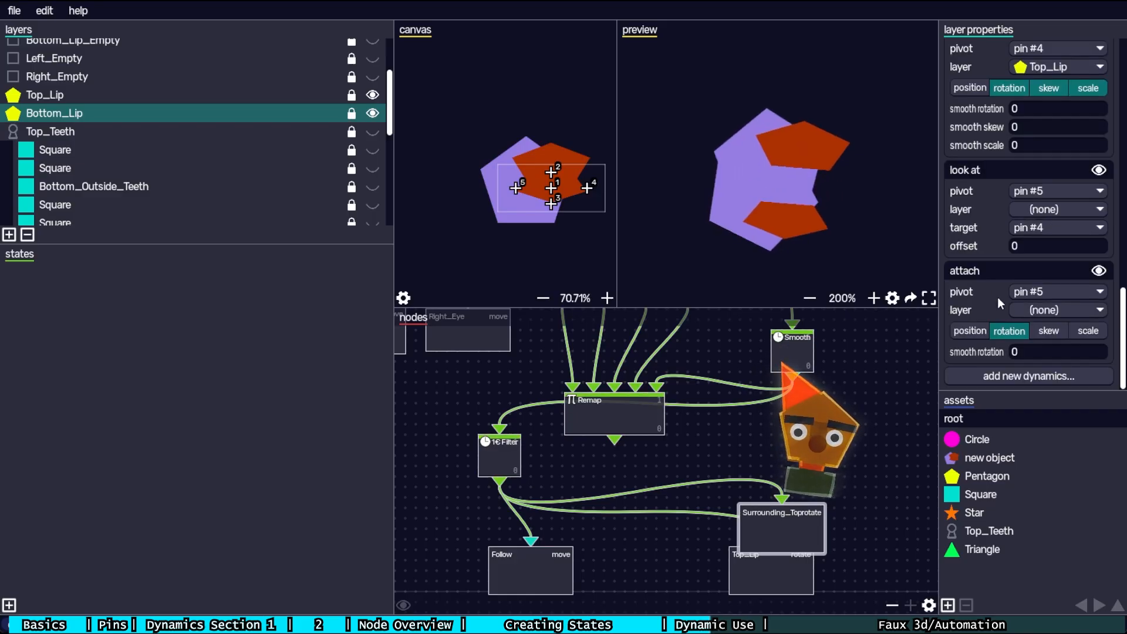
click(266, 100)
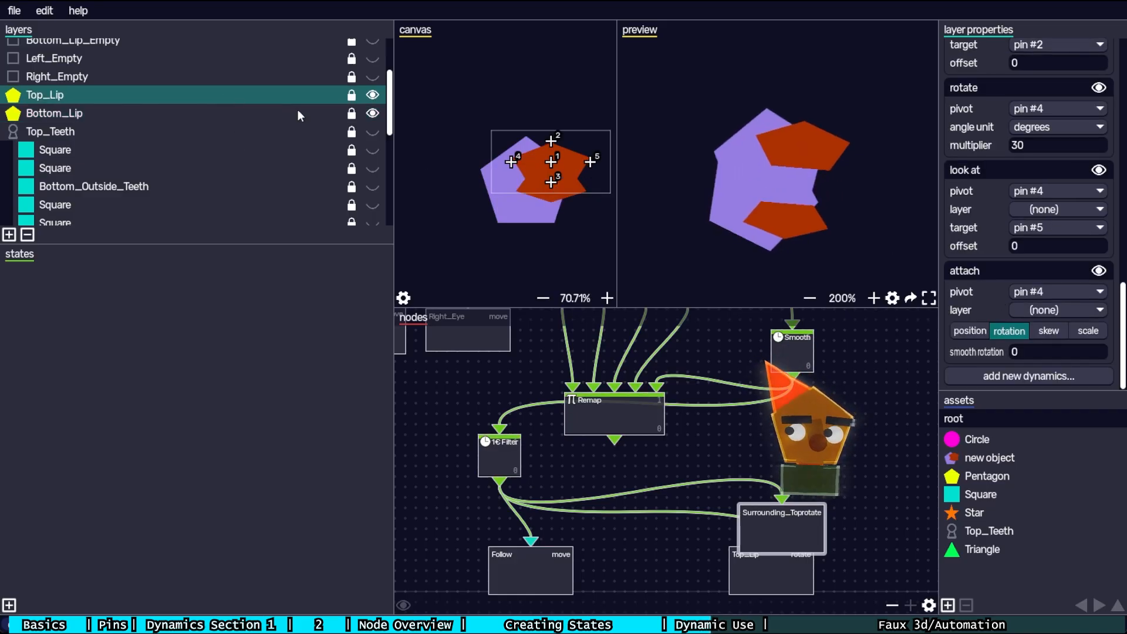
scroll(987, 233, up, 1)
scroll(987, 234, down, 1)
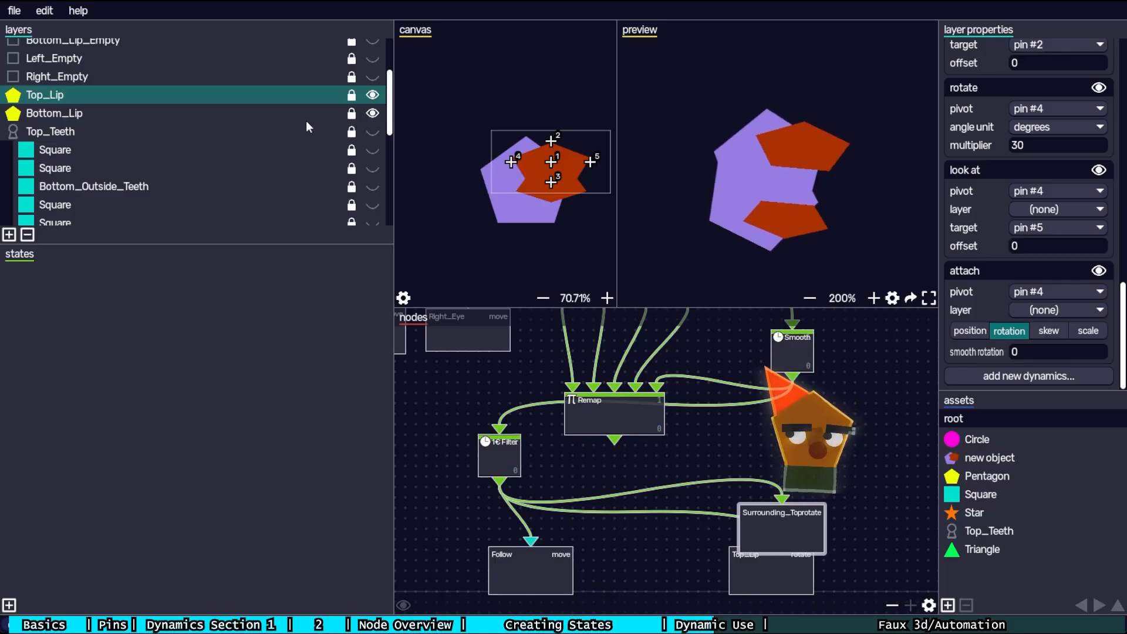
- Make Top_Teeth with all its nested teeth layers and Left_Side_Lip visible
scroll(376, 146, down, 1)
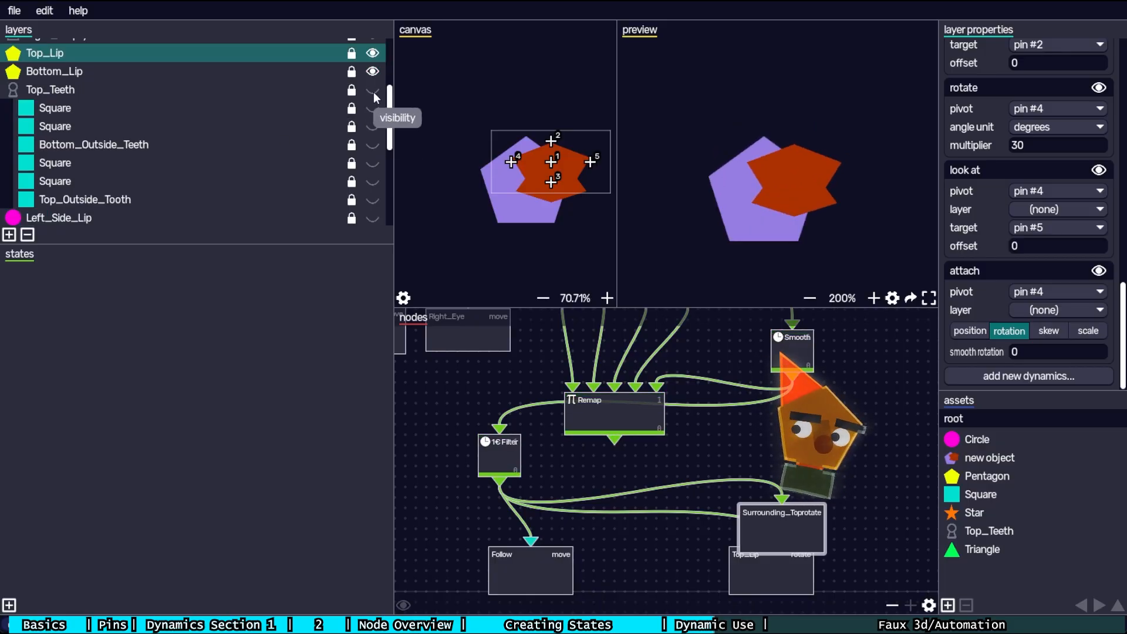
drag(374, 91, 377, 144)
click(374, 199)
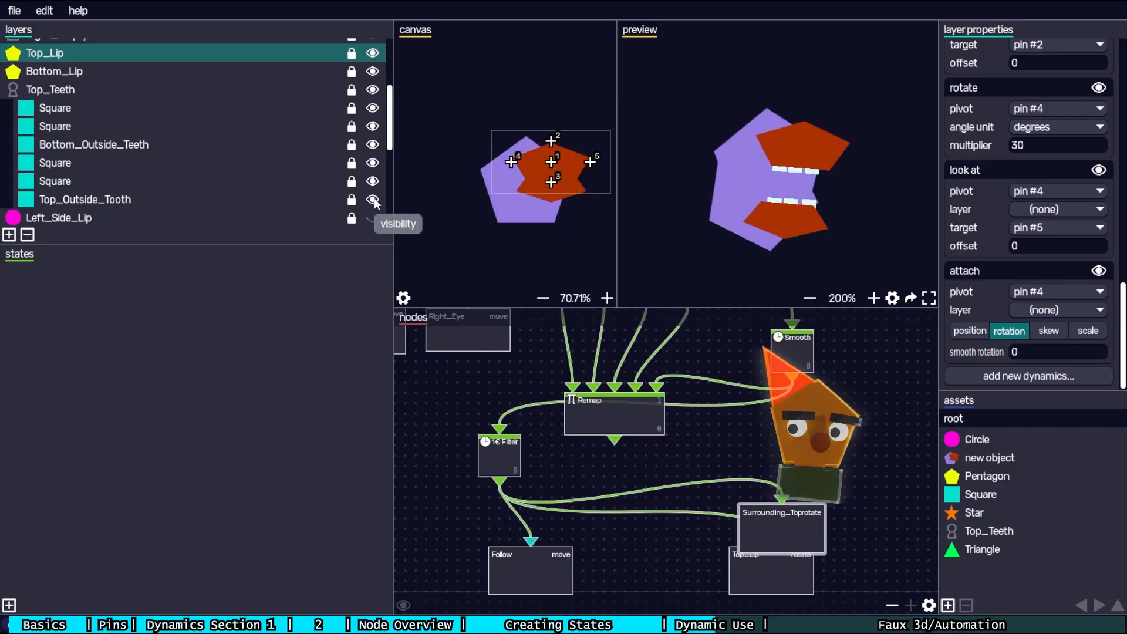
scroll(375, 197, down, 1)
click(375, 177)
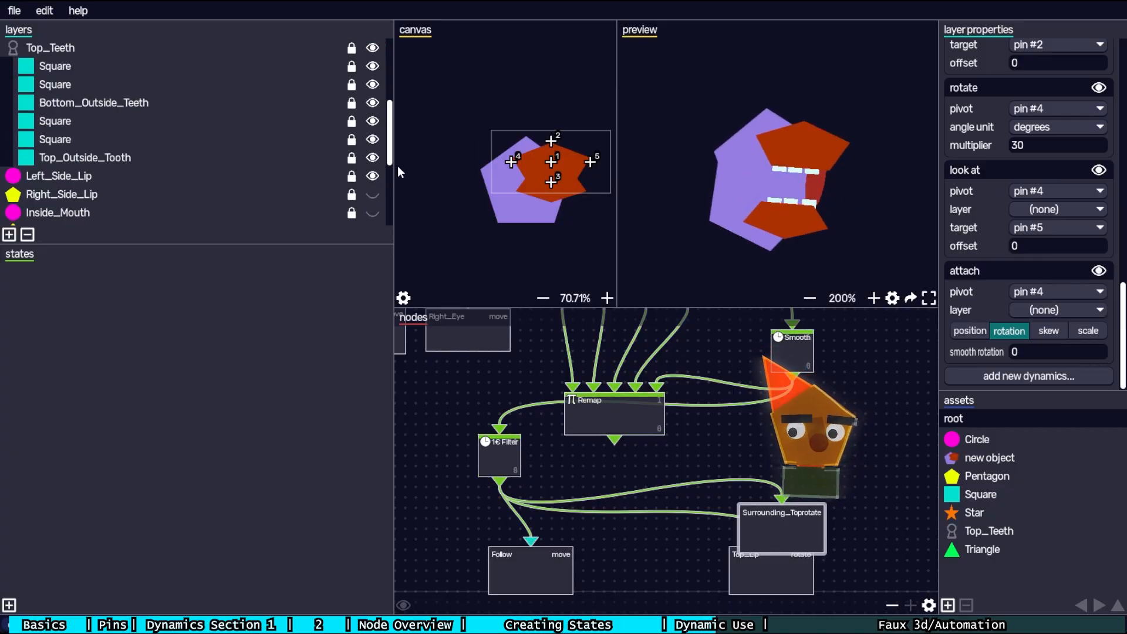
- Select Left_Side_Lip and examine its double attach between Top_Lip and Bottom_Lip together with its pins on the canvas
click(237, 173)
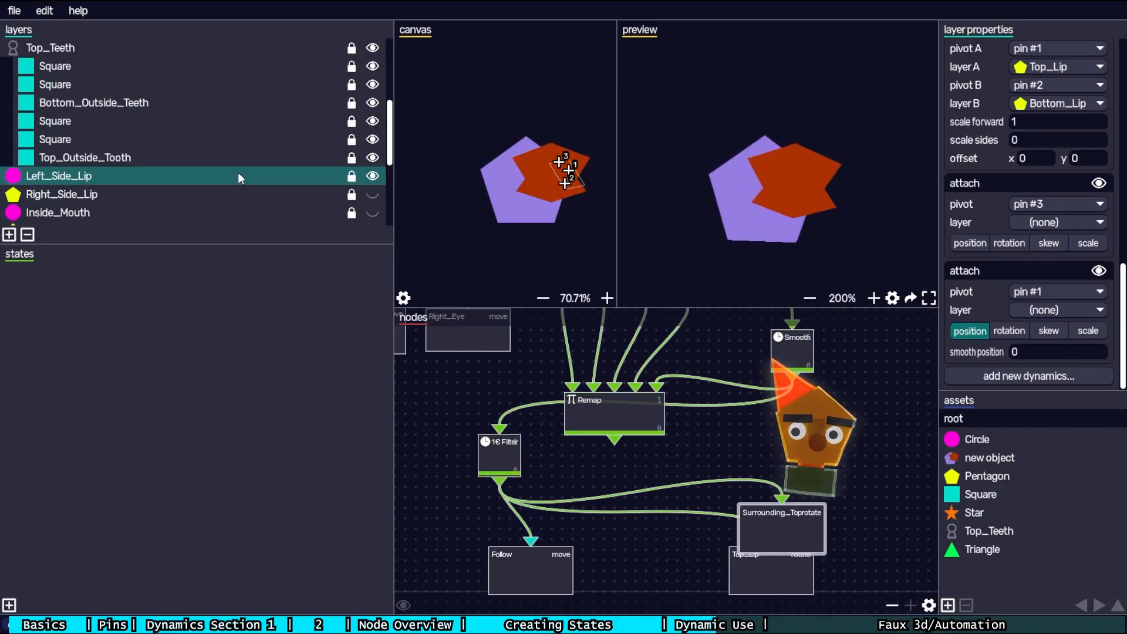
scroll(996, 211, up, 4)
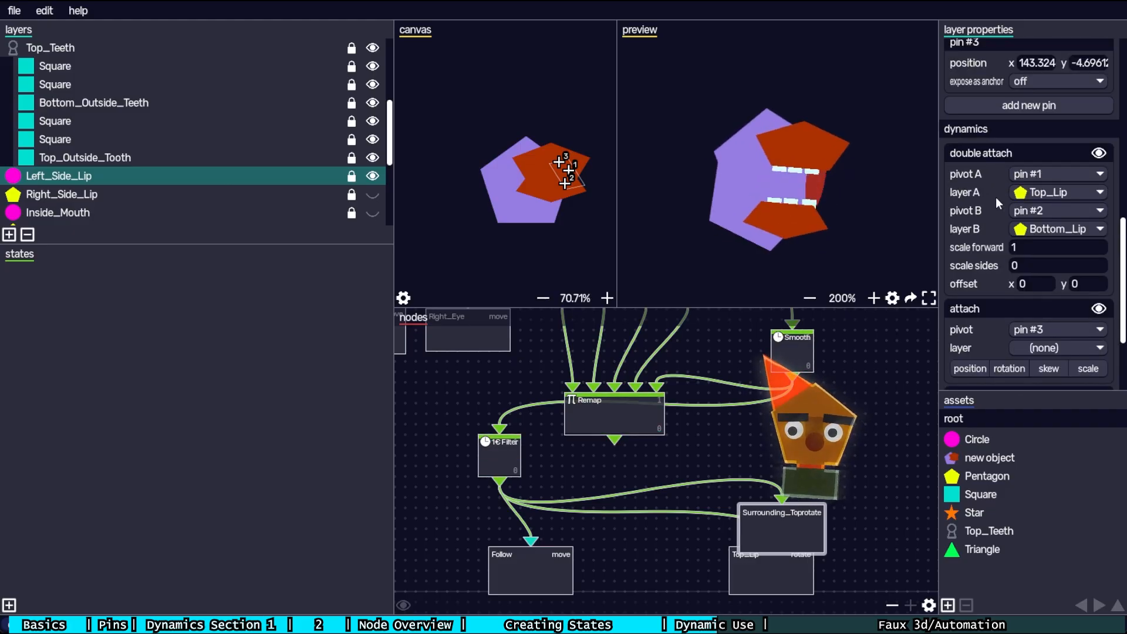
scroll(569, 182, up, 5)
scroll(569, 178, up, 3)
drag(558, 146, 454, 141)
scroll(994, 219, up, 1)
scroll(994, 220, down, 2)
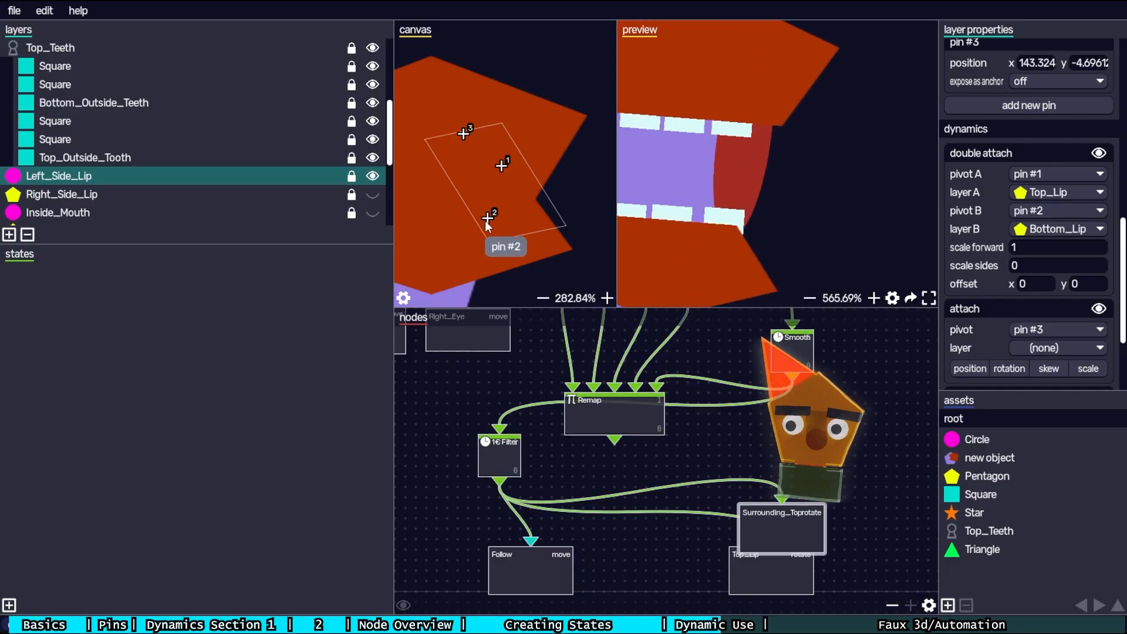
- Try scale forward values of 0.5 and 2 on Left_Side_Lip's double attach, and set it back to 1
click(1090, 248)
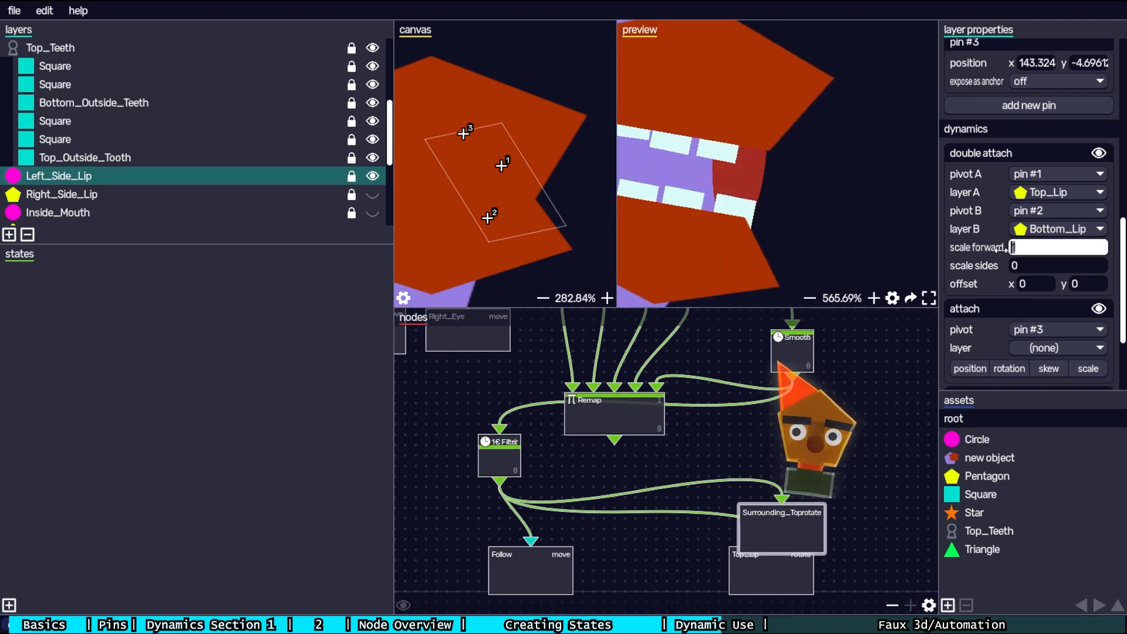
text(0.5)
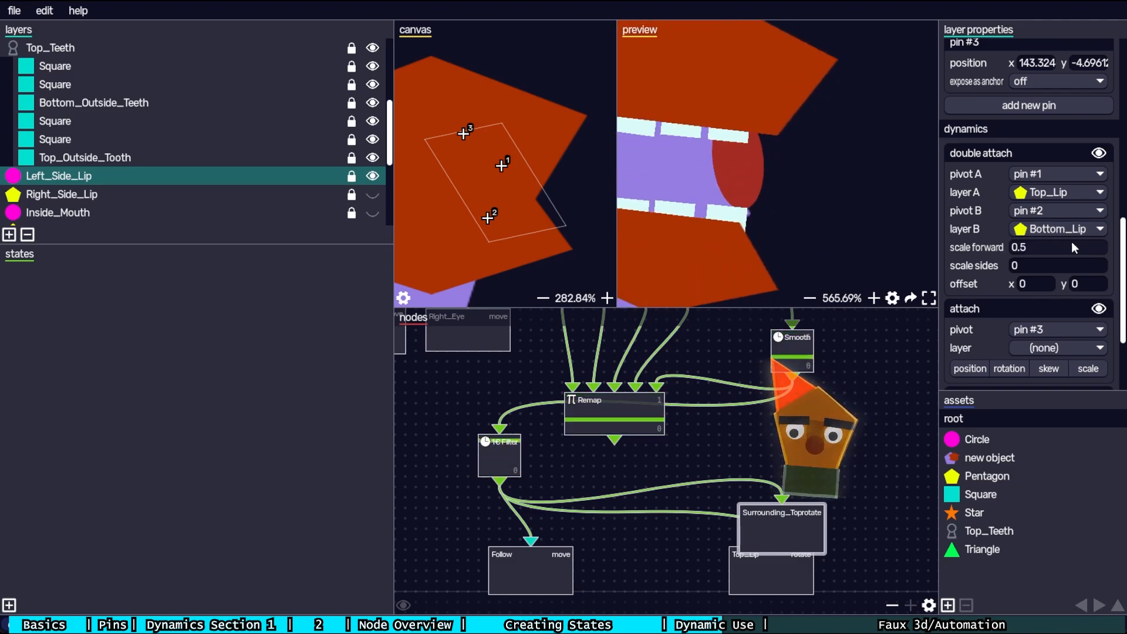
text(2)
key(Return)
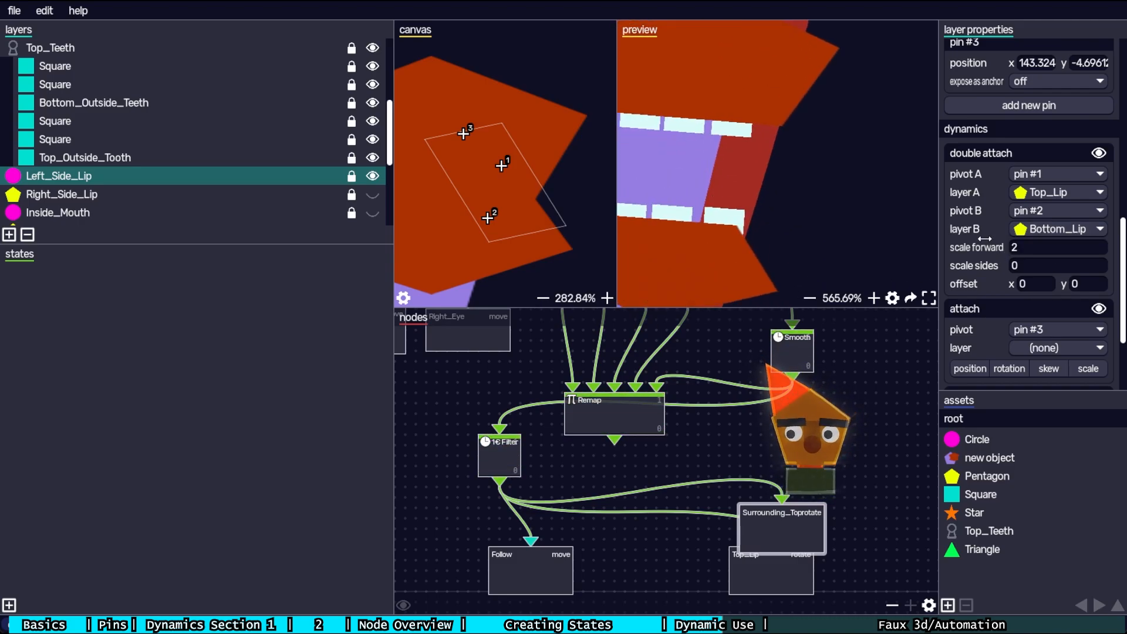
text(1)
key(Return)
- Make the Right_Side_Lip layer visible and select it
scroll(890, 199, down, 3)
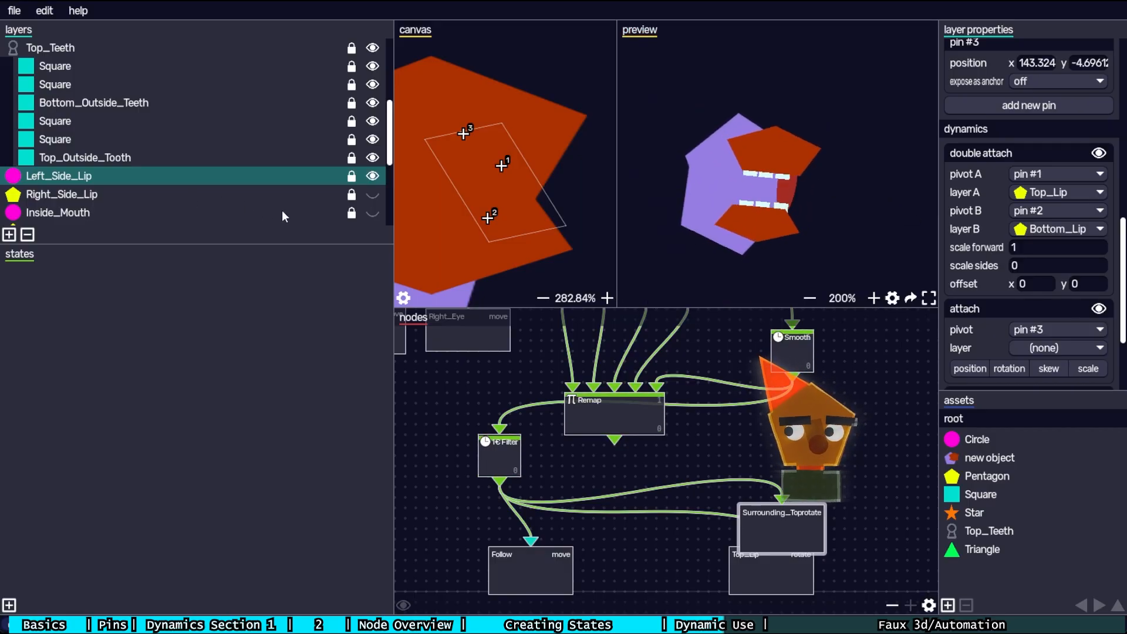
click(373, 194)
click(244, 193)
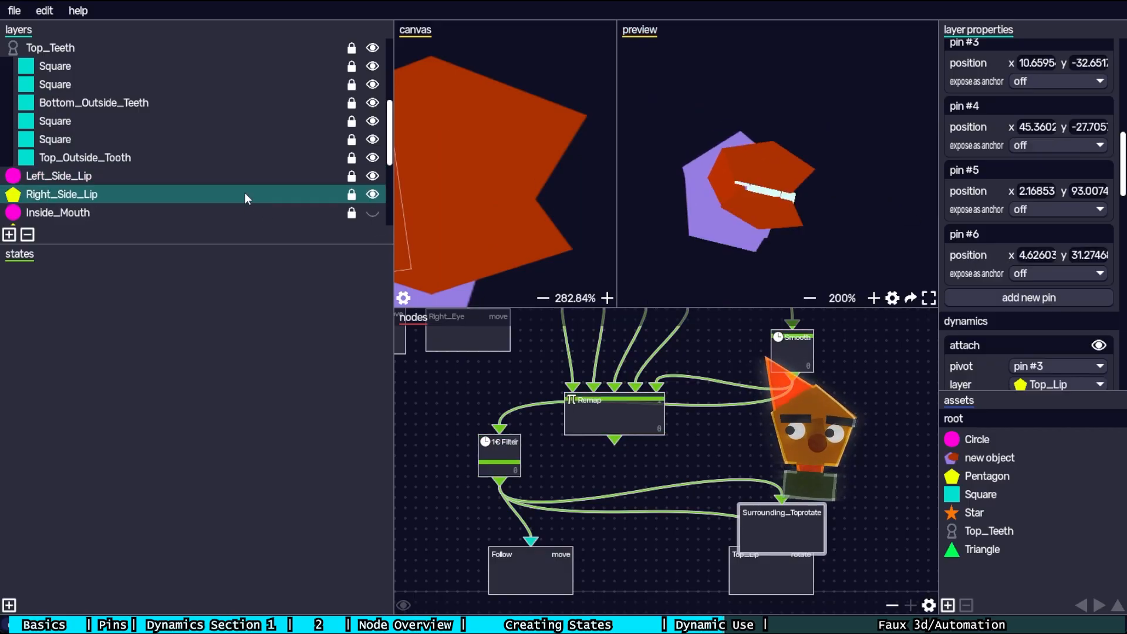
- Review Right_Side_Lip's attach dynamics that link its pins to Top_Lip, Bottom_Lip and Right_Empty
scroll(1033, 308, down, 3)
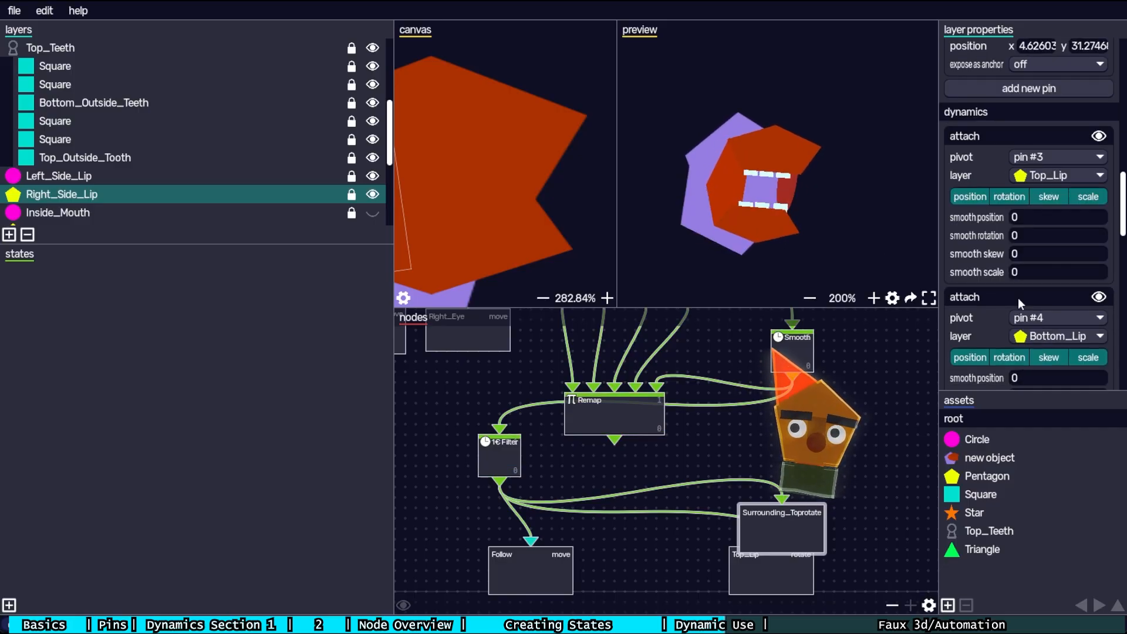
scroll(1030, 249, up, 2)
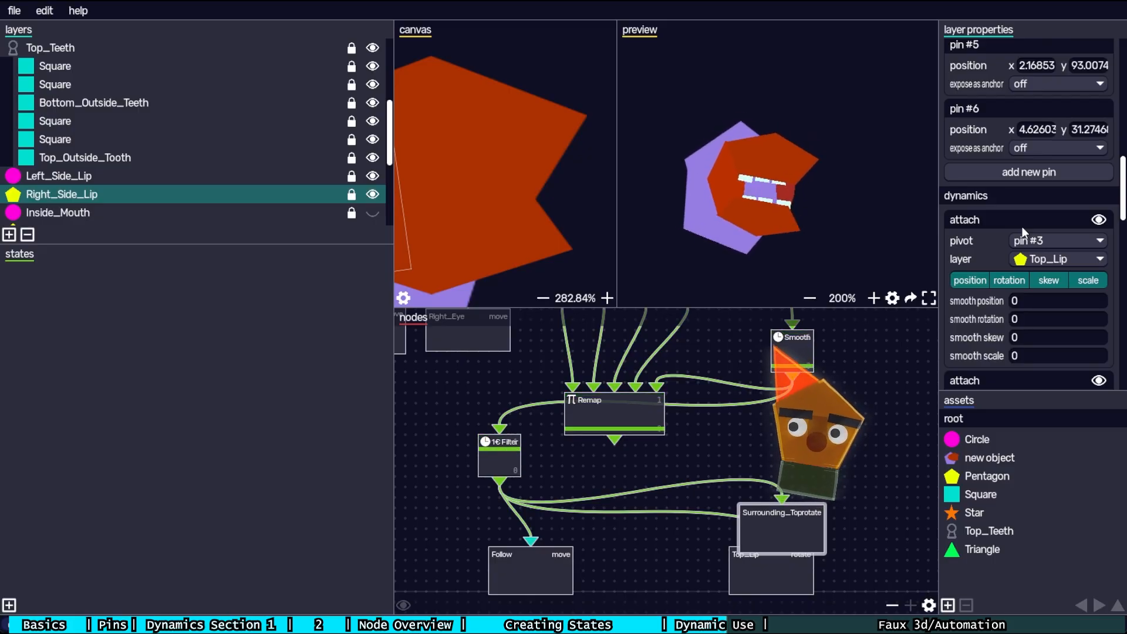
scroll(1023, 226, down, 5)
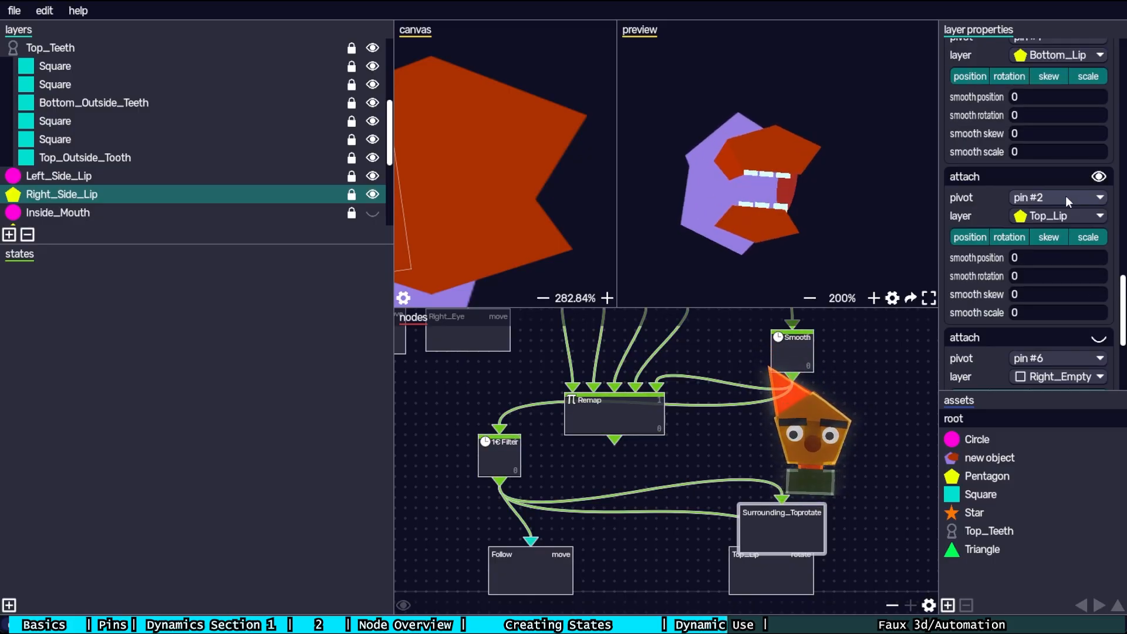
scroll(1065, 196, up, 3)
scroll(1065, 196, up, 5)
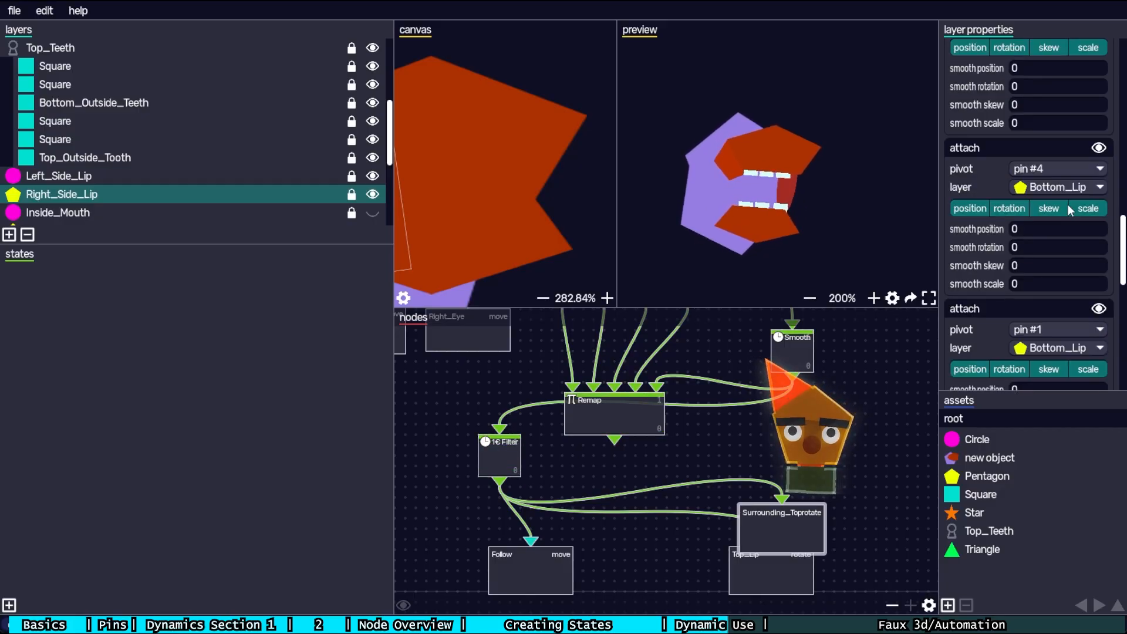
scroll(1068, 204, up, 4)
scroll(1068, 204, down, 7)
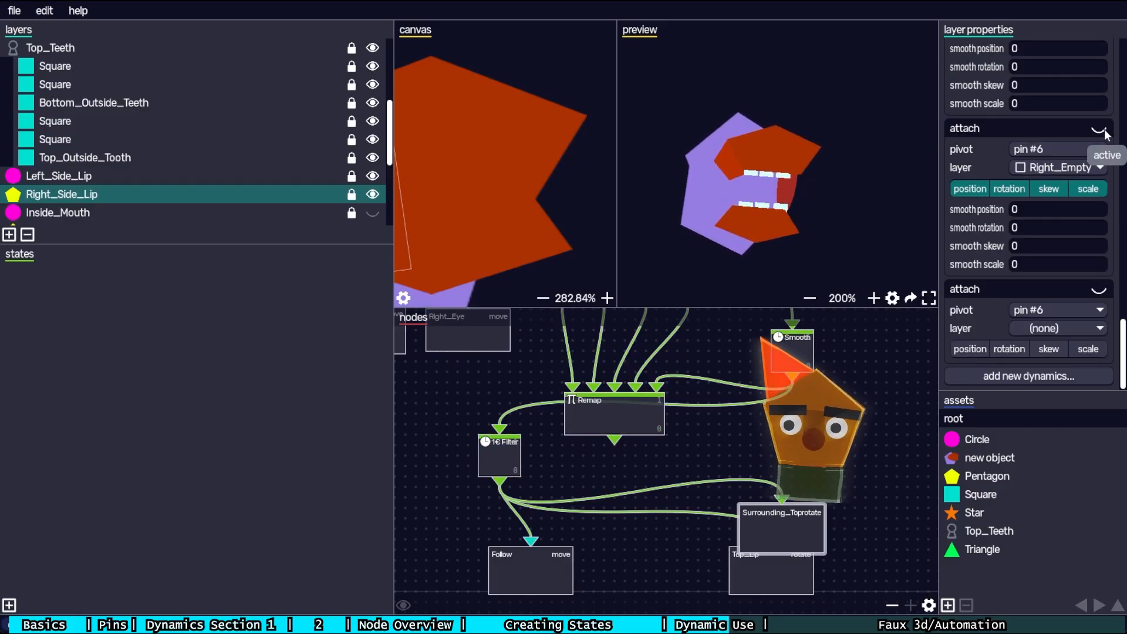
- Activate Right_Side_Lip's attach dynamic from pin #6 to Right_Empty and inspect pin #6 on the canvas
click(1100, 129)
scroll(763, 176, up, 1)
scroll(536, 217, down, 3)
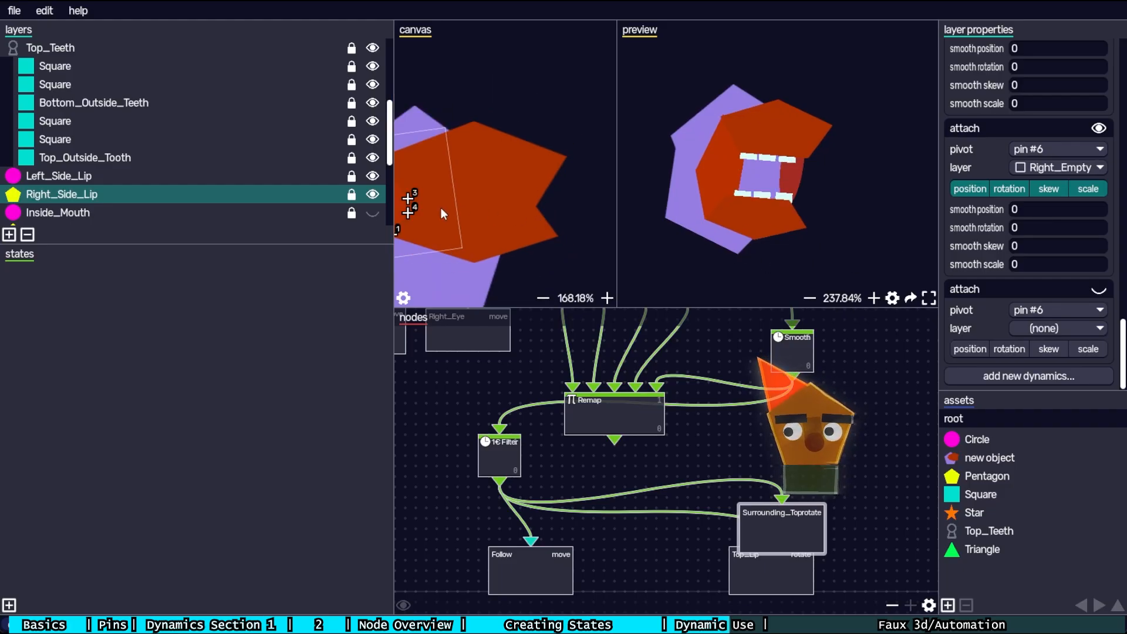
scroll(440, 206, up, 4)
drag(547, 211, 467, 213)
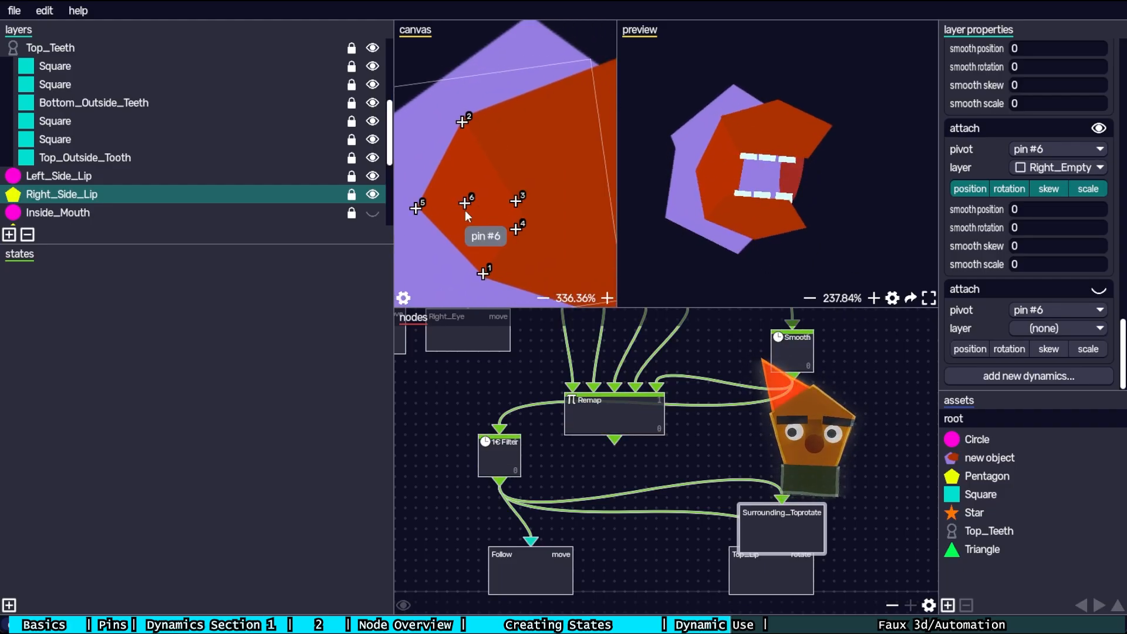
- Select the Right_Empty layer and examine its two pins and its double attach between the lips
scroll(74, 161, up, 3)
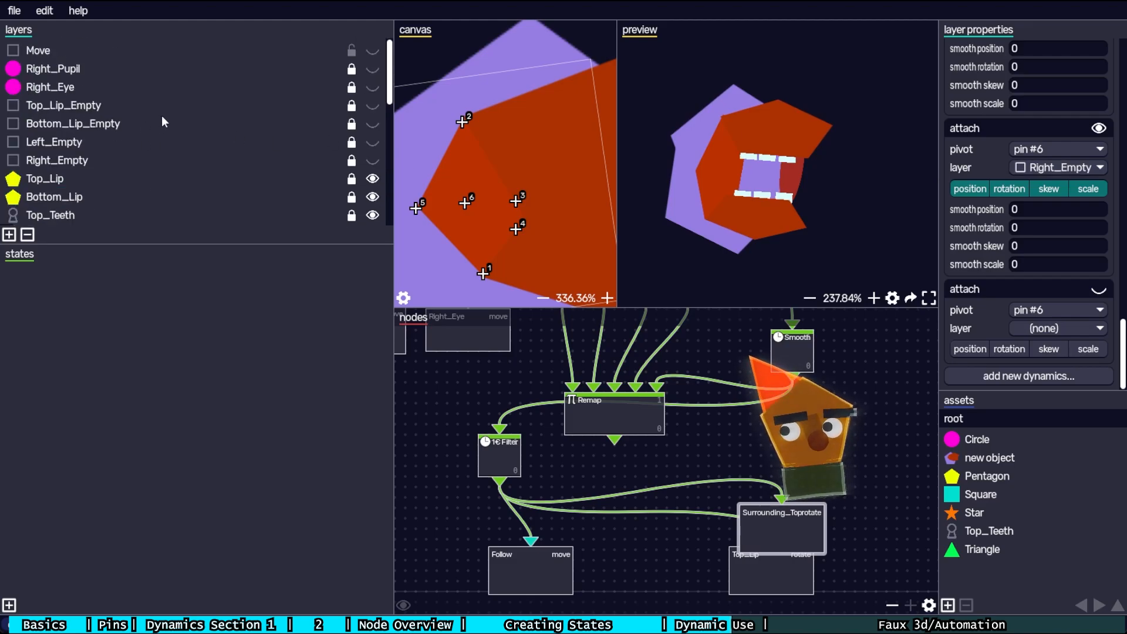
click(170, 160)
scroll(476, 158, down, 1)
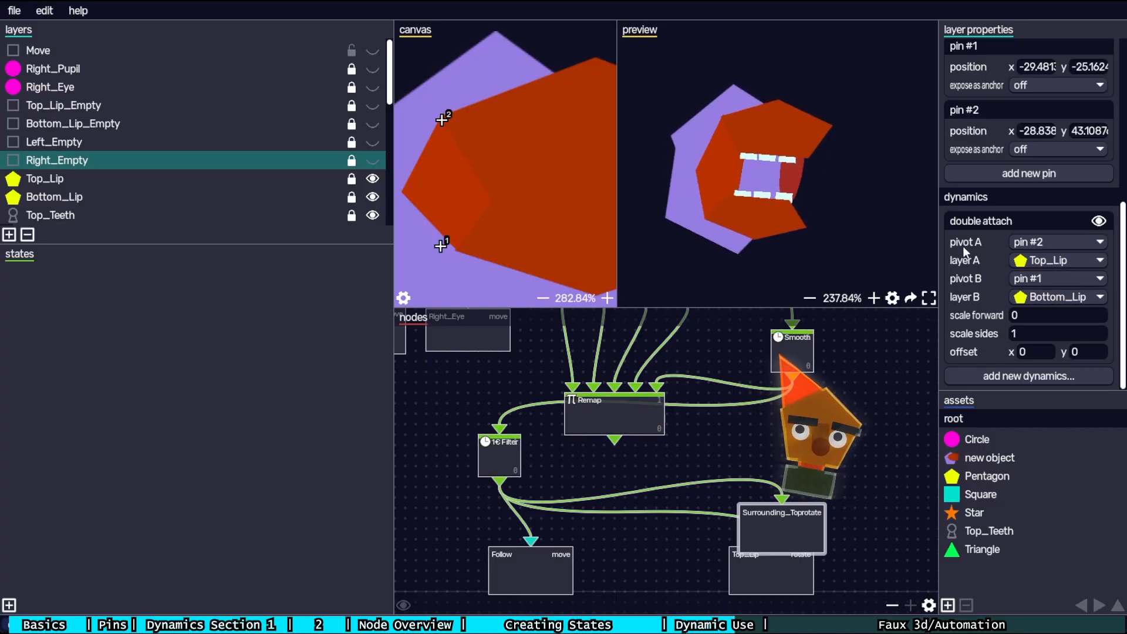
- Hide the Top_Lip and Bottom_Lip layers while keeping Top_Teeth visible
click(373, 178)
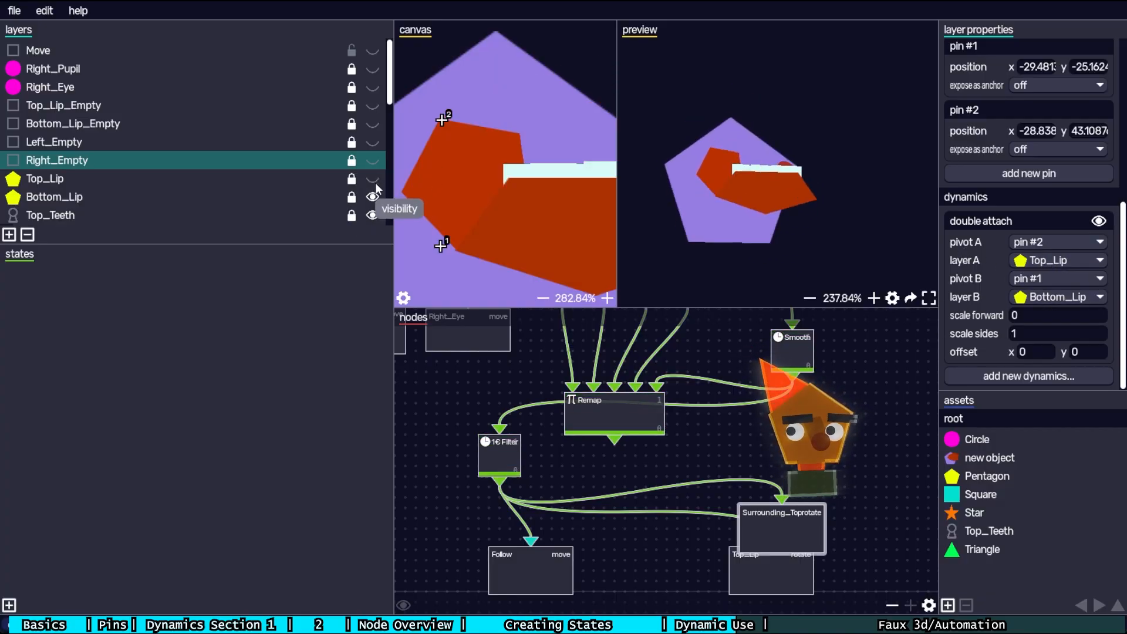
click(372, 197)
click(372, 215)
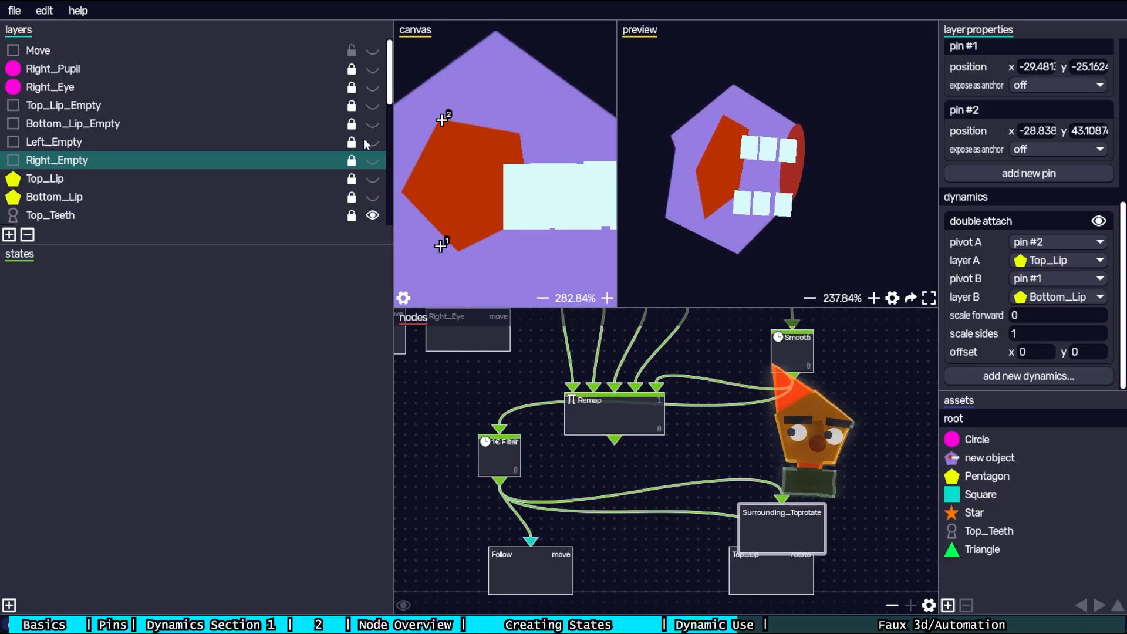
- Make the Top_Lip_Empty and Bottom_Lip_Empty layers visible
click(372, 105)
click(369, 116)
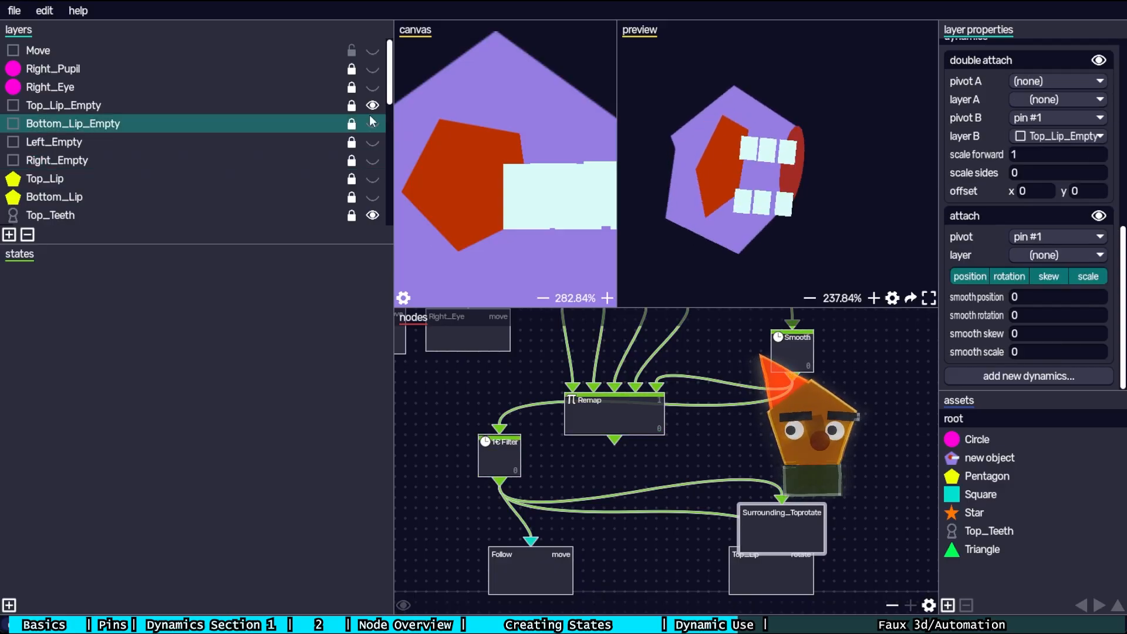
click(373, 125)
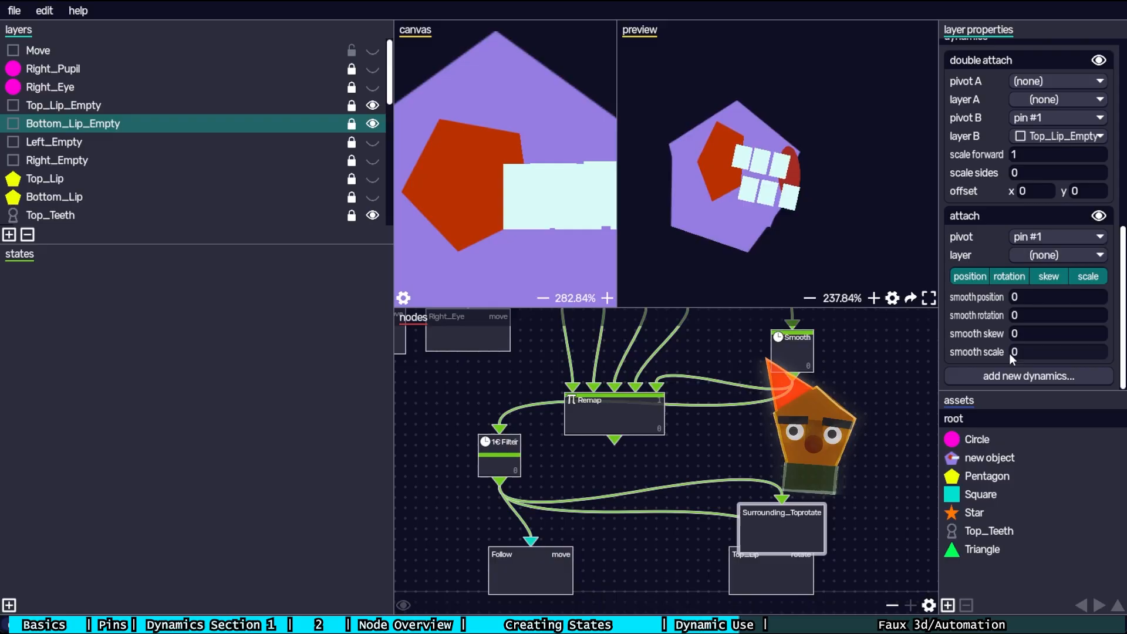
- Compare the pin placement and the double attach and attach dynamics of Bottom_Lip_Empty and Top_Lip_Empty
scroll(510, 212, down, 3)
scroll(537, 208, up, 2)
drag(537, 209, 469, 213)
click(280, 108)
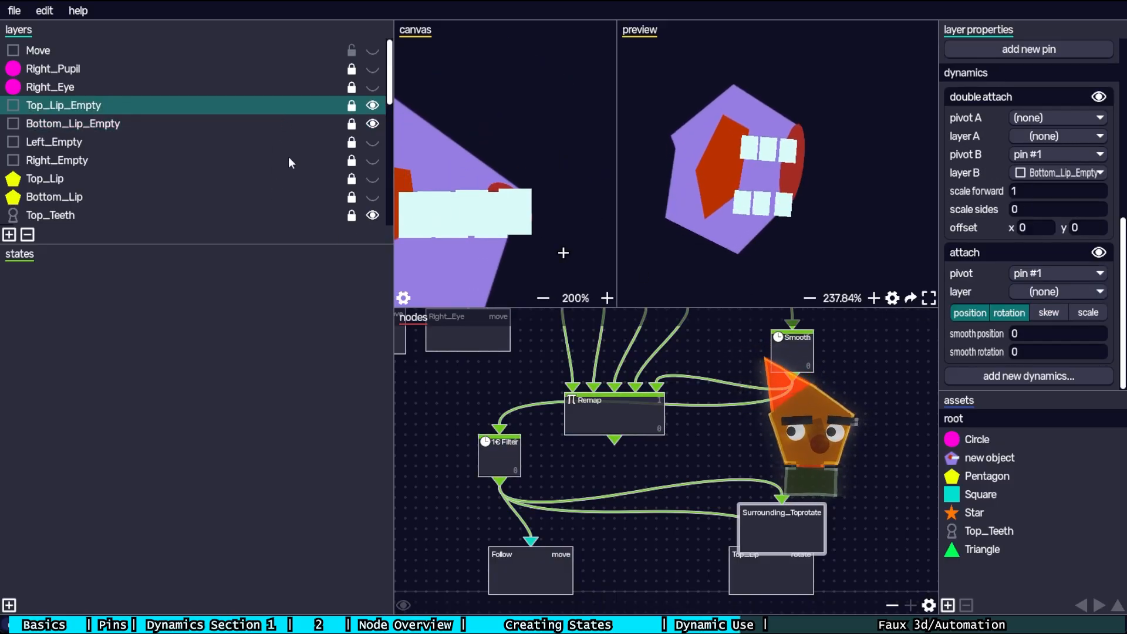
- Find the Inside_Mouth layer and make it visible behind the teeth
scroll(287, 158, down, 5)
scroll(288, 158, down, 3)
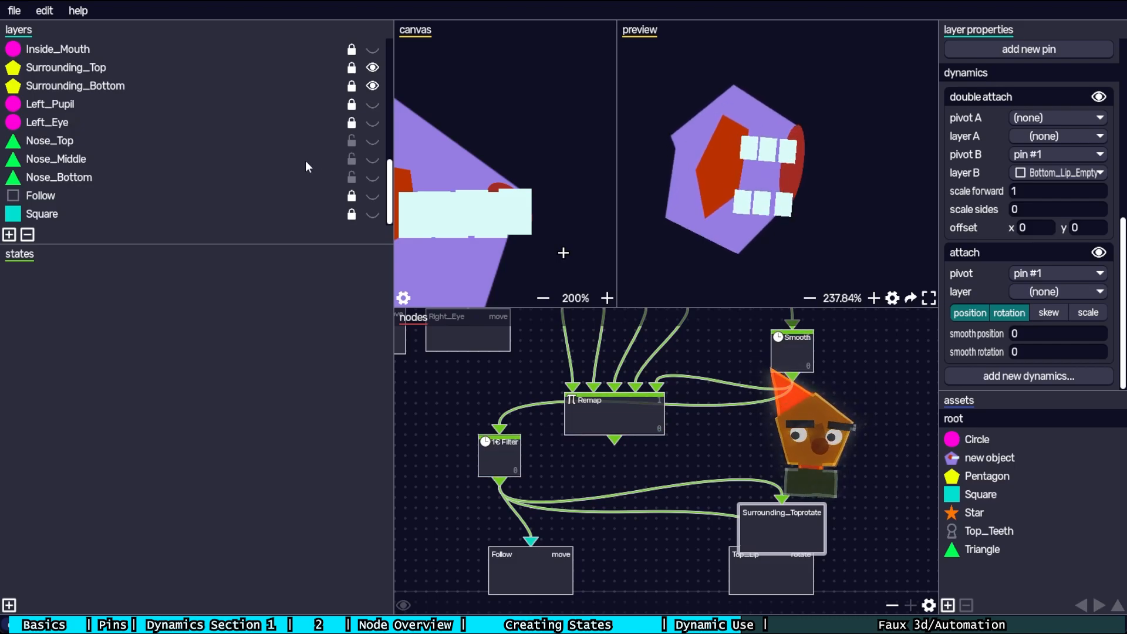
scroll(305, 165, up, 1)
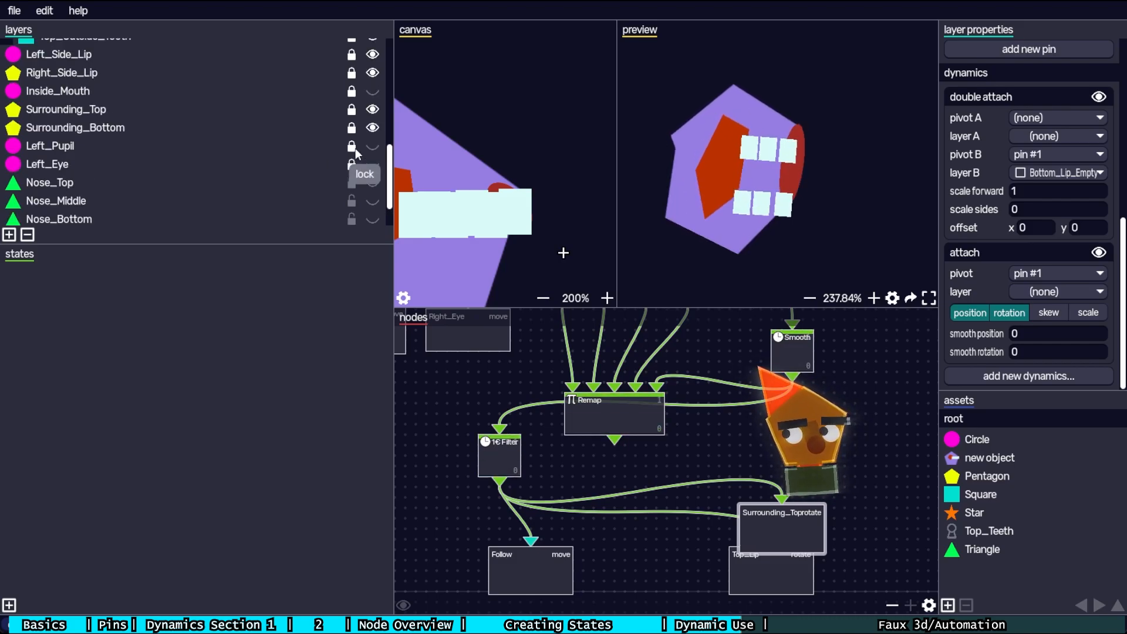
scroll(370, 151, up, 2)
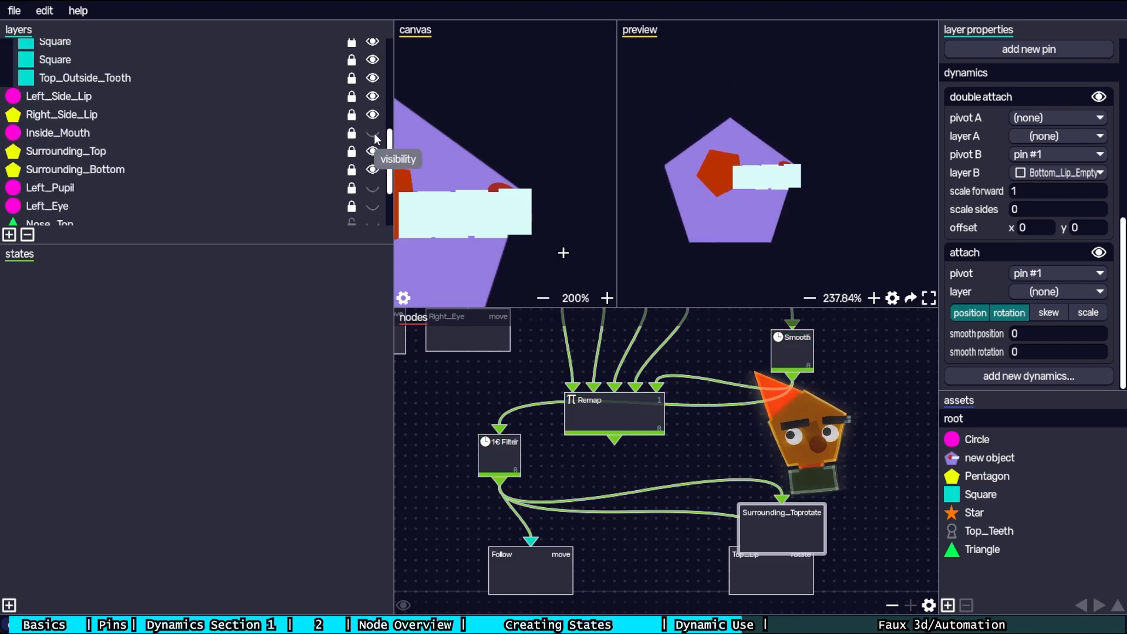
click(373, 134)
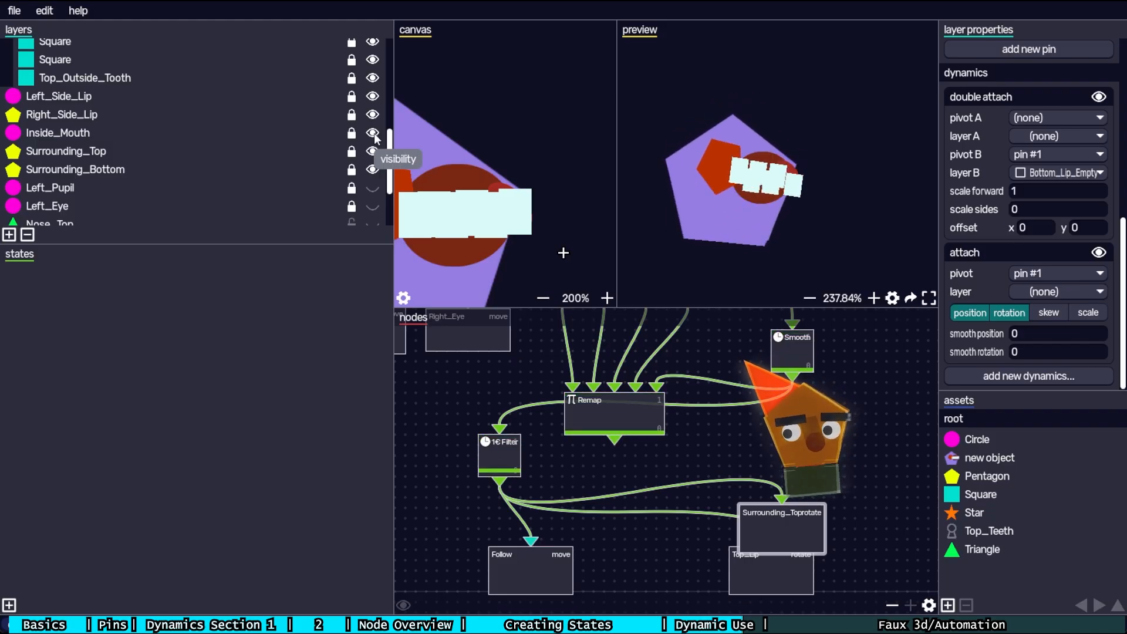
- Make the Left_Pupil, Left_Eye, Nose_Top, Nose_Middle, Nose_Bottom and background Square layers visible
scroll(378, 138, down, 3)
click(380, 141)
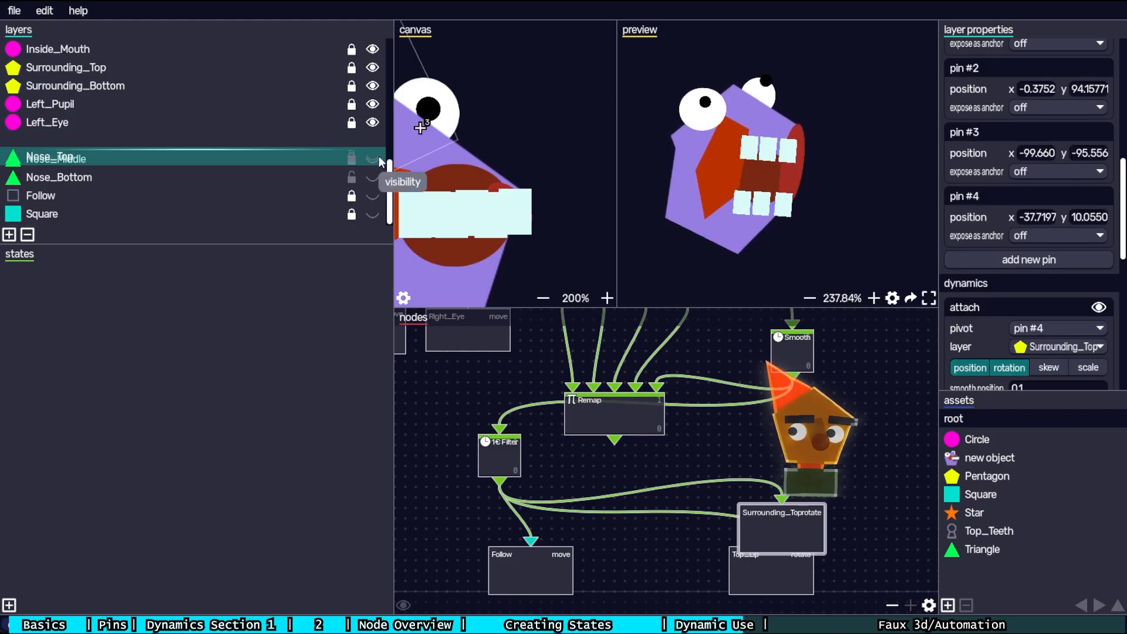
click(373, 214)
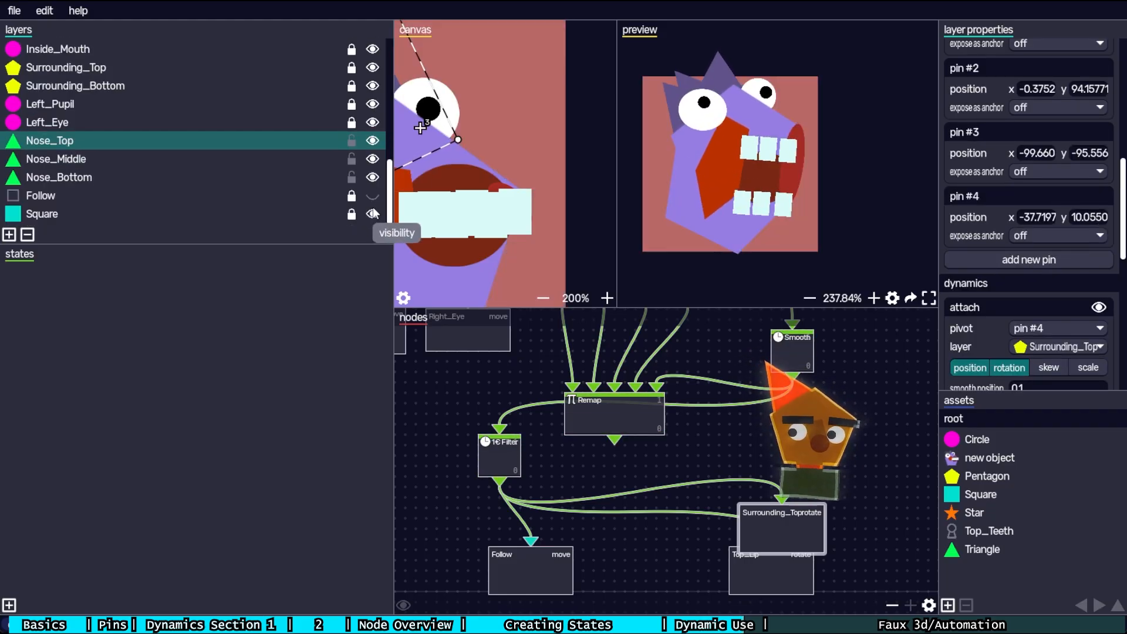
- Make the remaining hidden eye, empty and lip layers visible, then clear the selection and show the whole avatar
scroll(373, 176, up, 10)
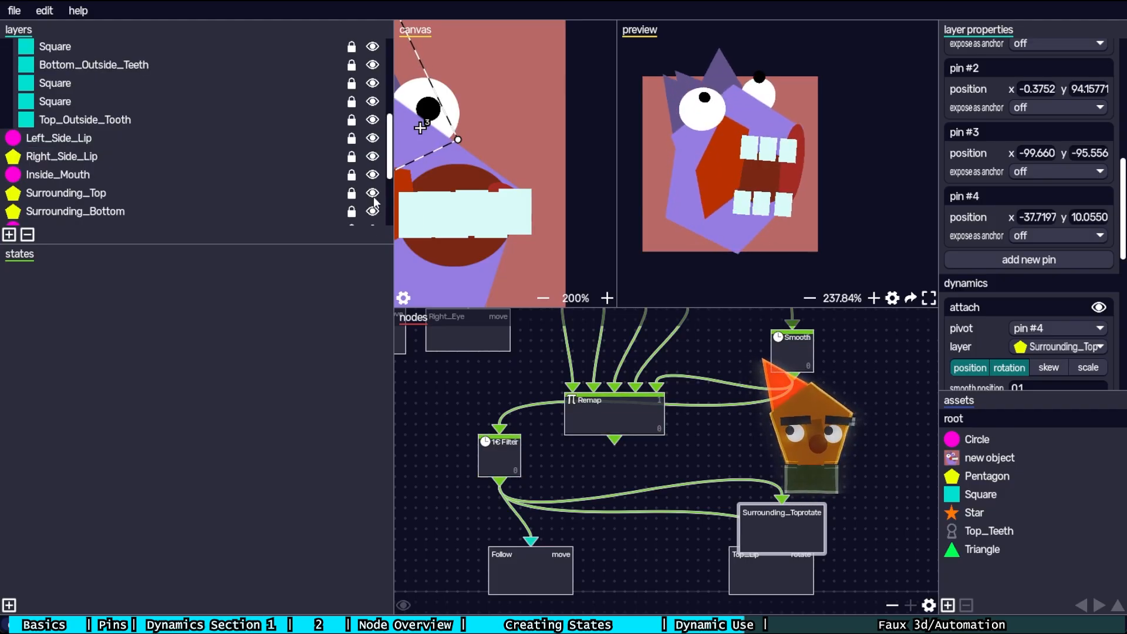
drag(372, 158, 373, 104)
scroll(526, 75, down, 3)
click(525, 75)
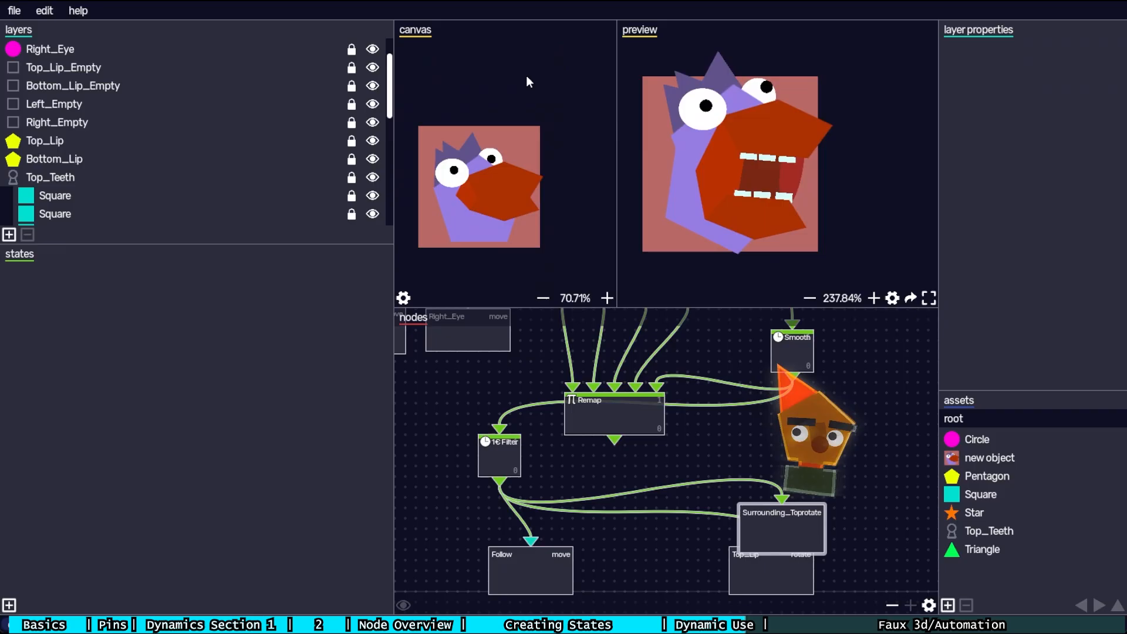
- Hide Left_Side_Lip, Right_Side_Lip, Inside_Mouth and the Top_Teeth layers so that only the lips remain around the mouth
click(350, 158)
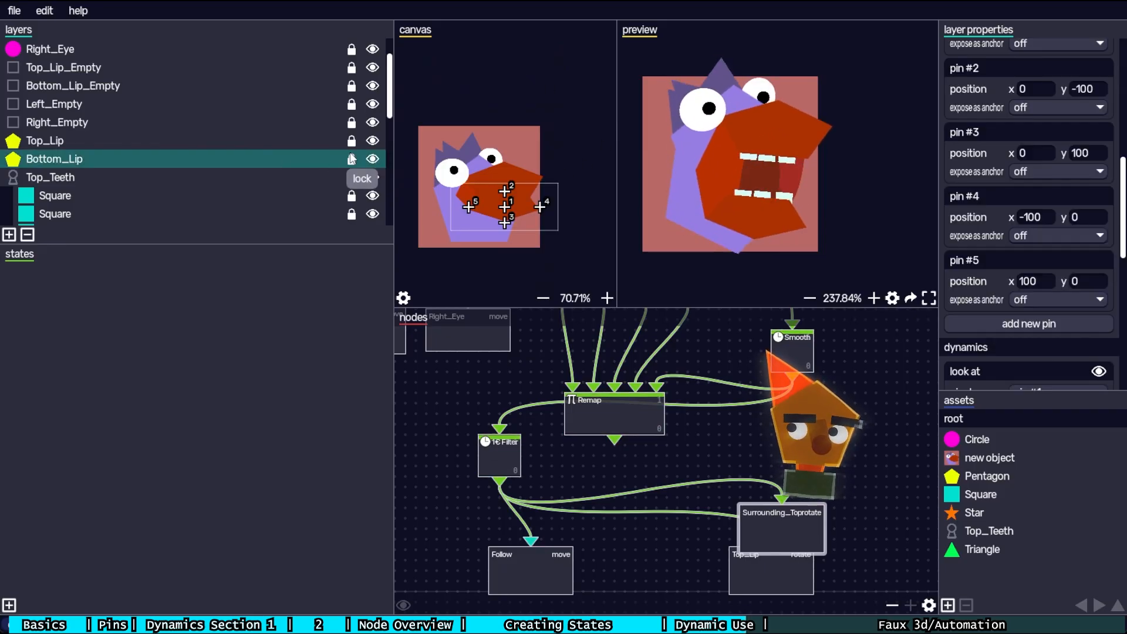
scroll(372, 141, down, 3)
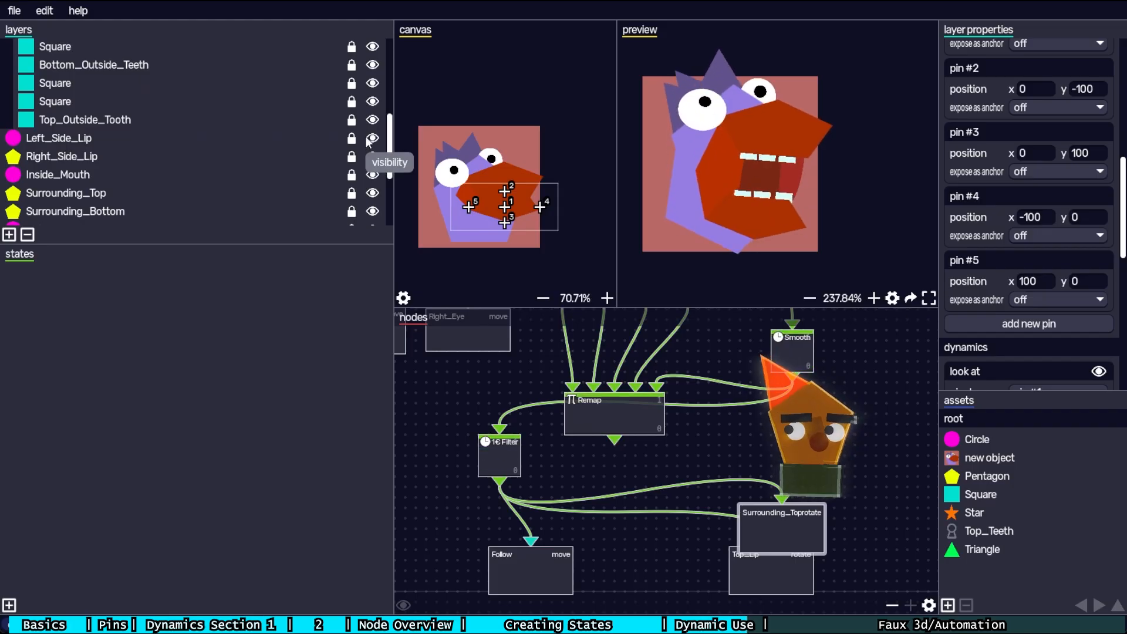
drag(372, 139, 372, 157)
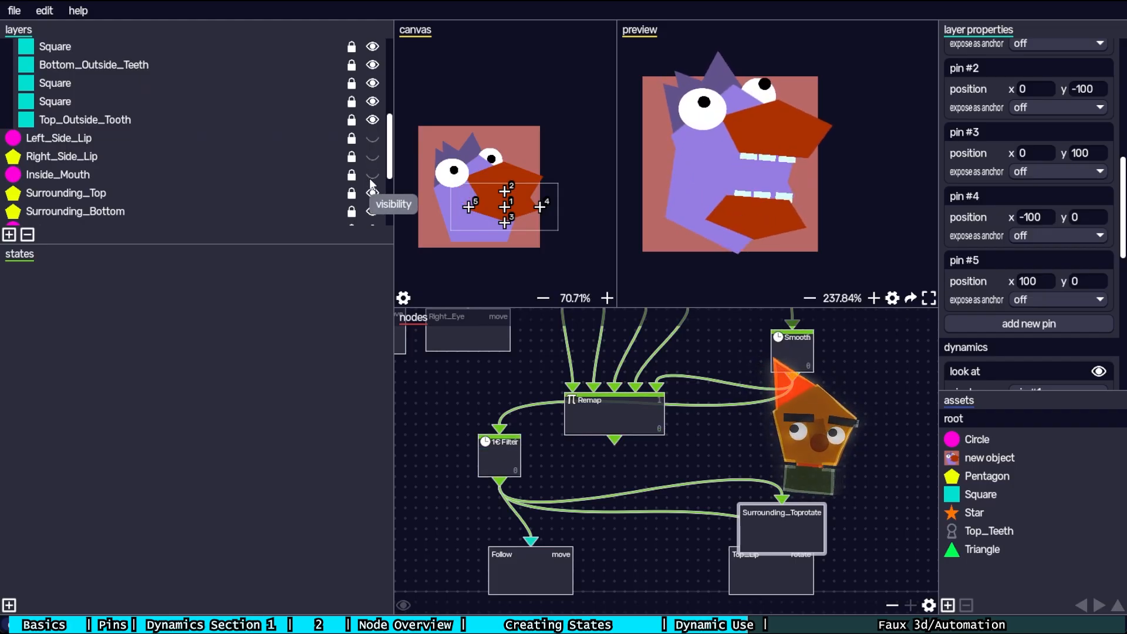
scroll(370, 180, up, 3)
drag(373, 94, 369, 202)
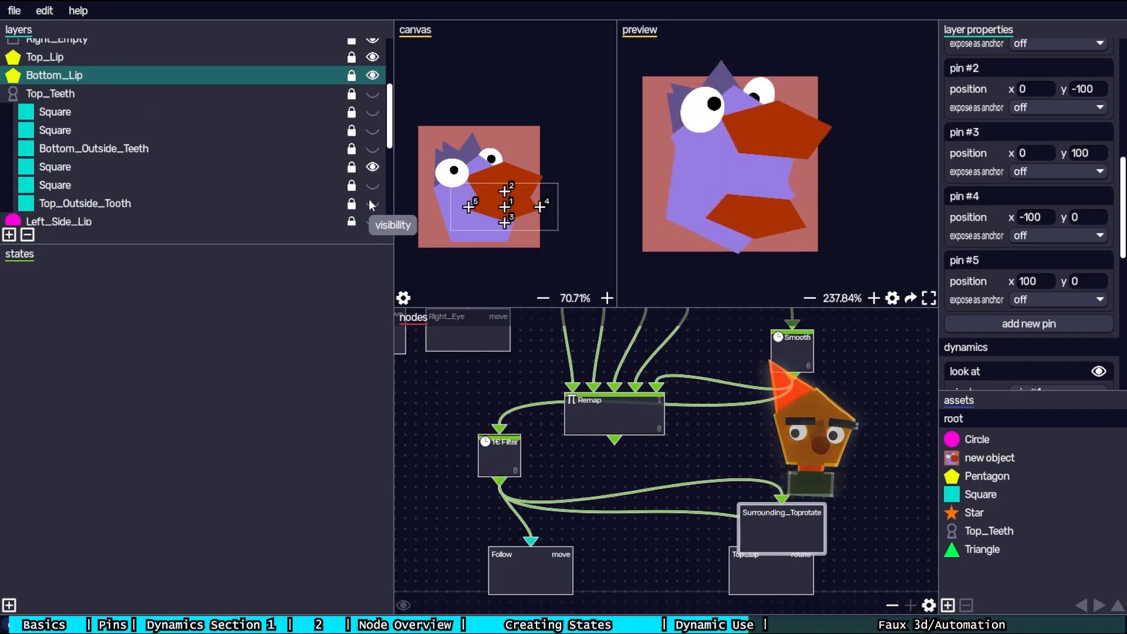
- Show the Top_Teeth layers, Left_Side_Lip, Right_Side_Lip and Inside_Mouth again
drag(380, 97, 381, 118)
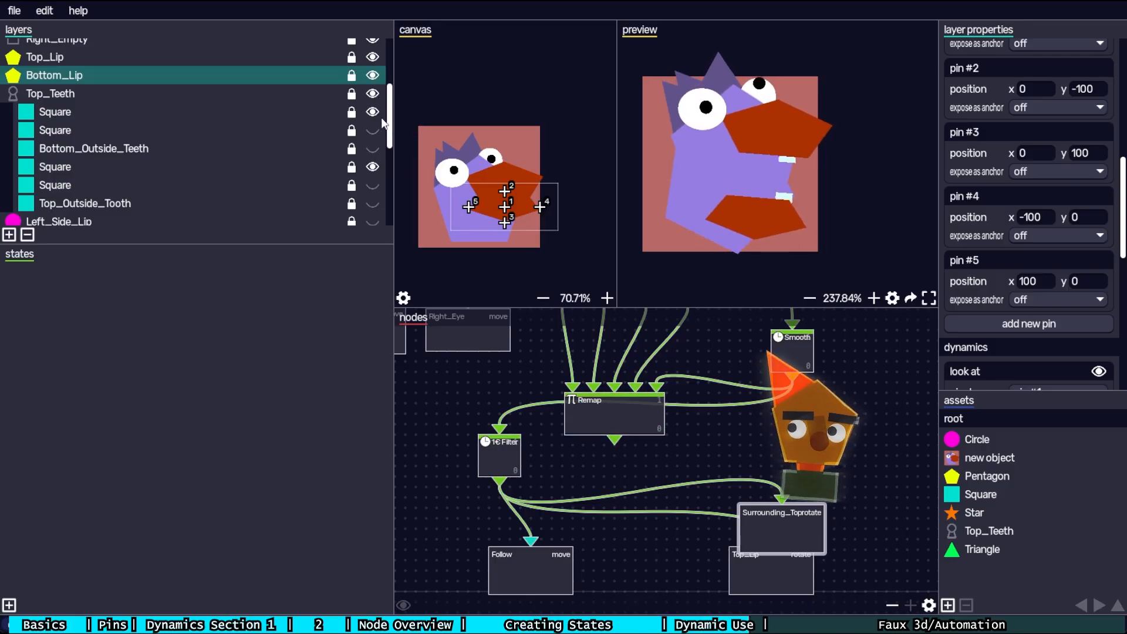
click(381, 148)
scroll(330, 217, down, 2)
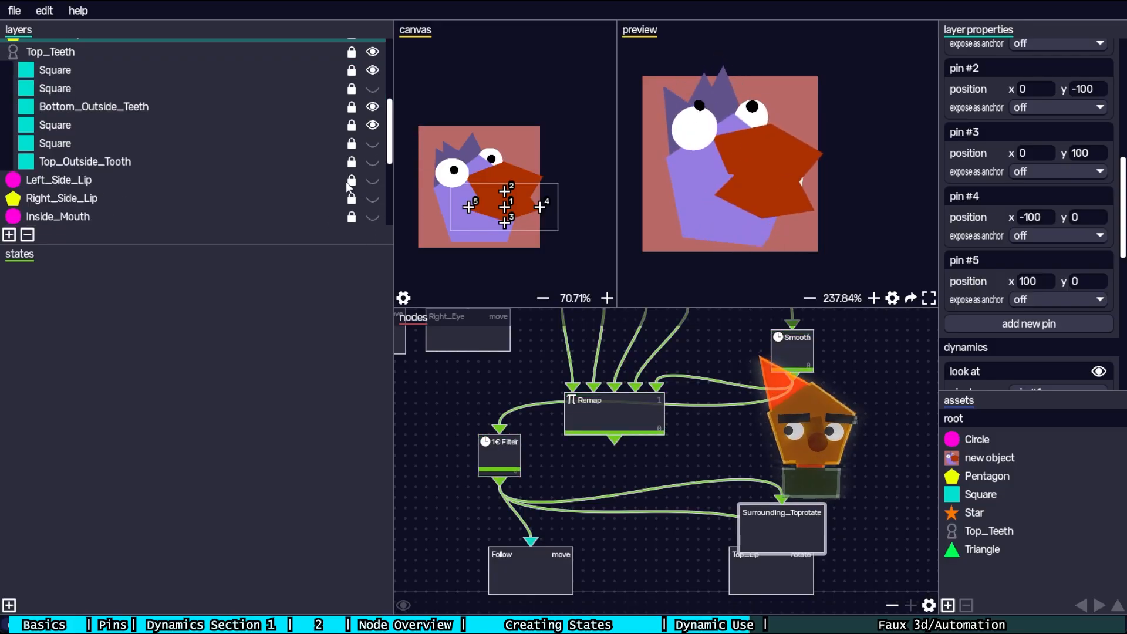
click(376, 182)
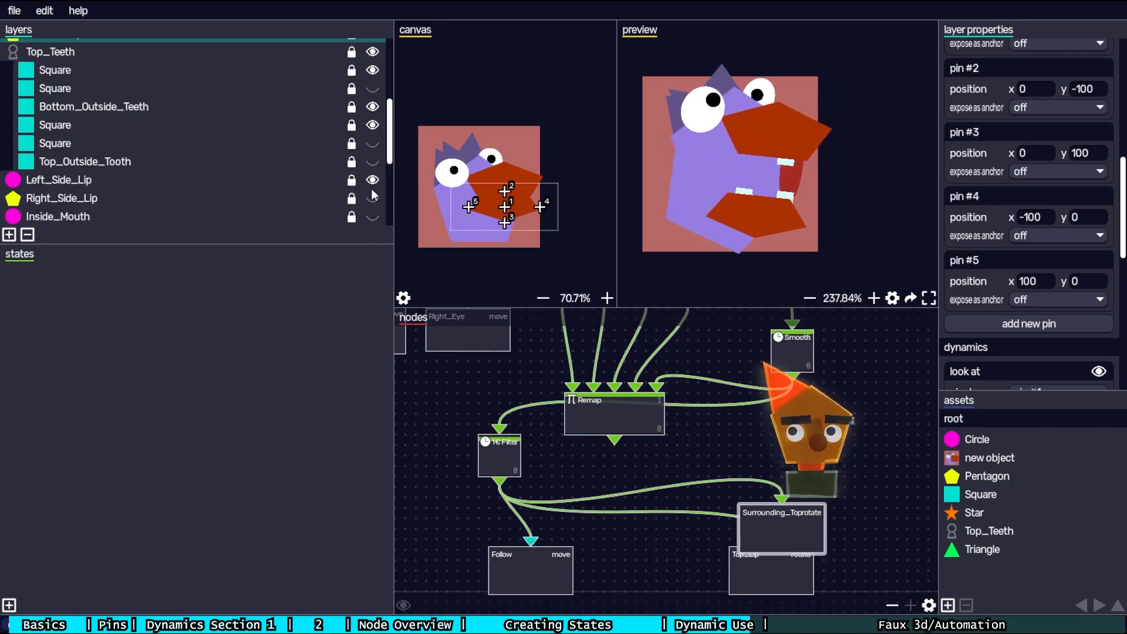
click(376, 200)
click(374, 216)
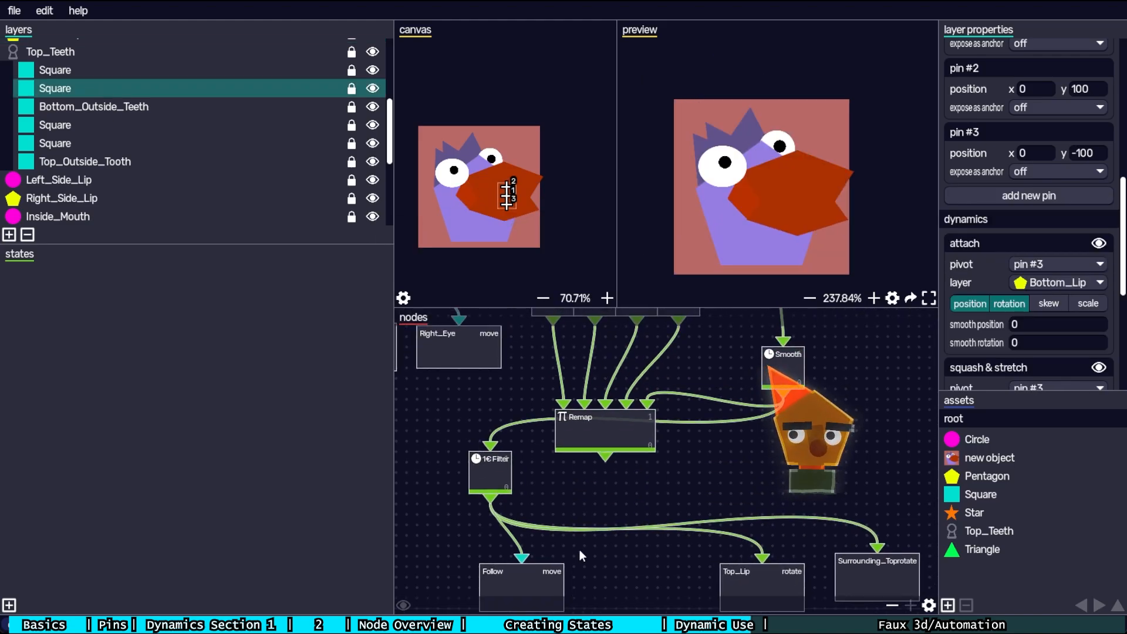
- Arrange the Follow, Top_Lip and Surrounding_Top nodes side by side in a row beneath the 1€ Filter node
click(524, 571)
drag(599, 491, 577, 467)
drag(730, 558, 614, 547)
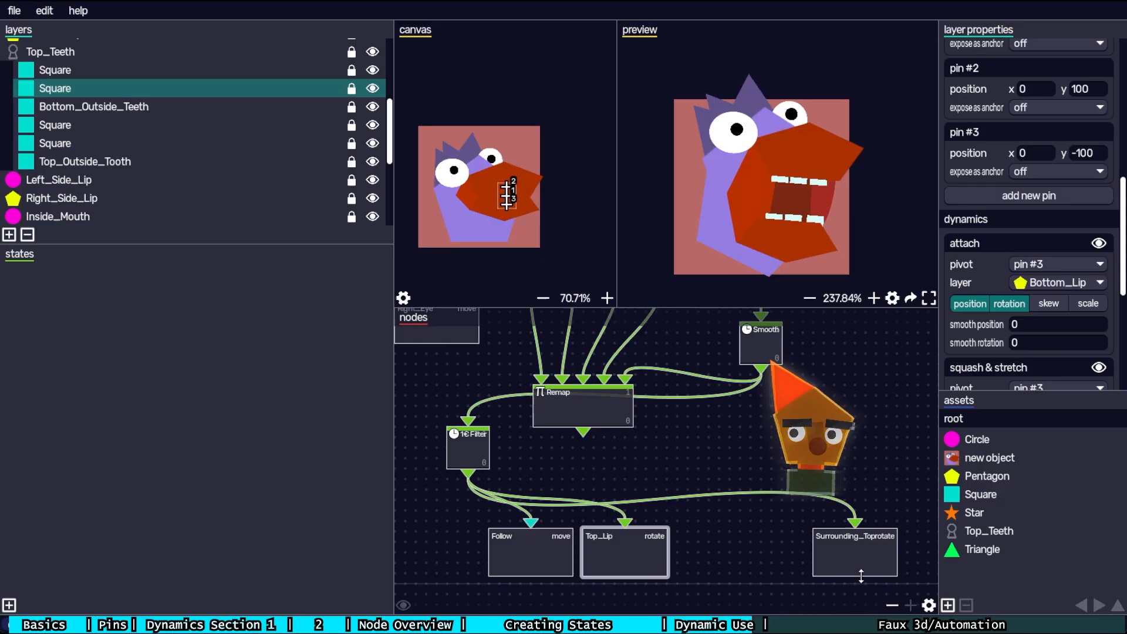
drag(861, 575, 741, 567)
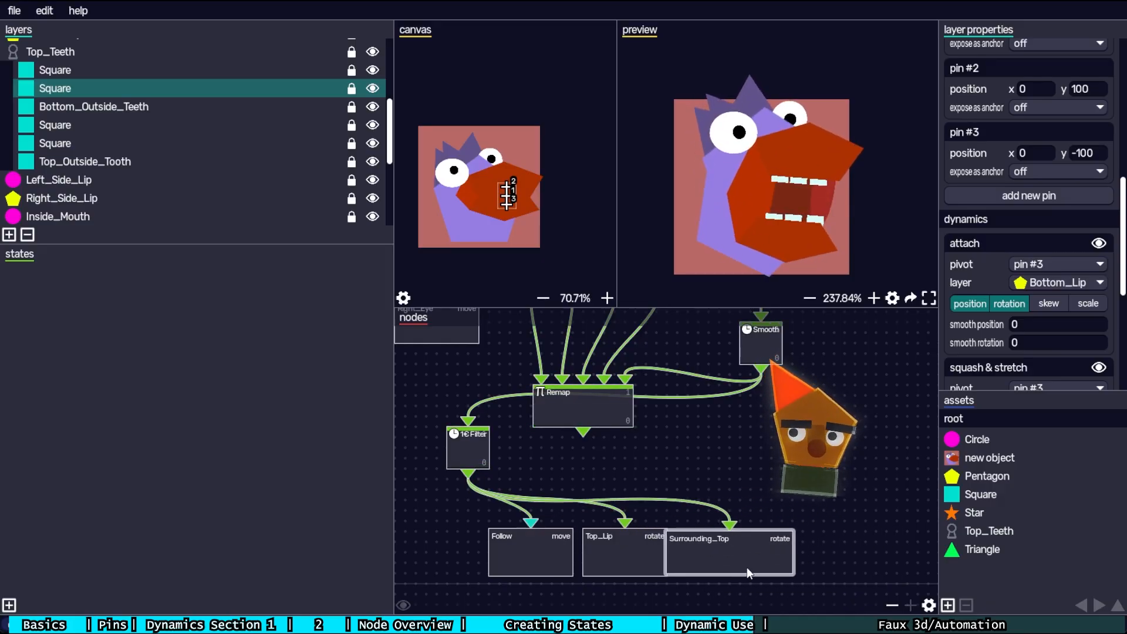
- Select the Bottom_Lip layer and examine its look at and attach dynamics
scroll(746, 568, down, 5)
scroll(547, 428, up, 5)
scroll(247, 105, down, 2)
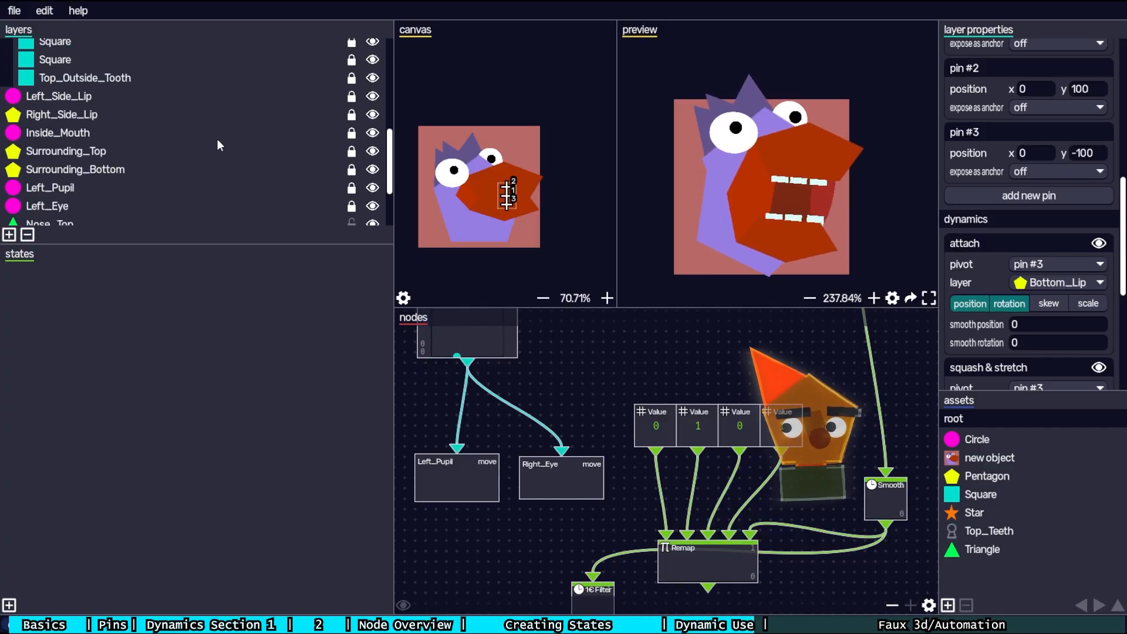
scroll(255, 168, up, 3)
click(243, 119)
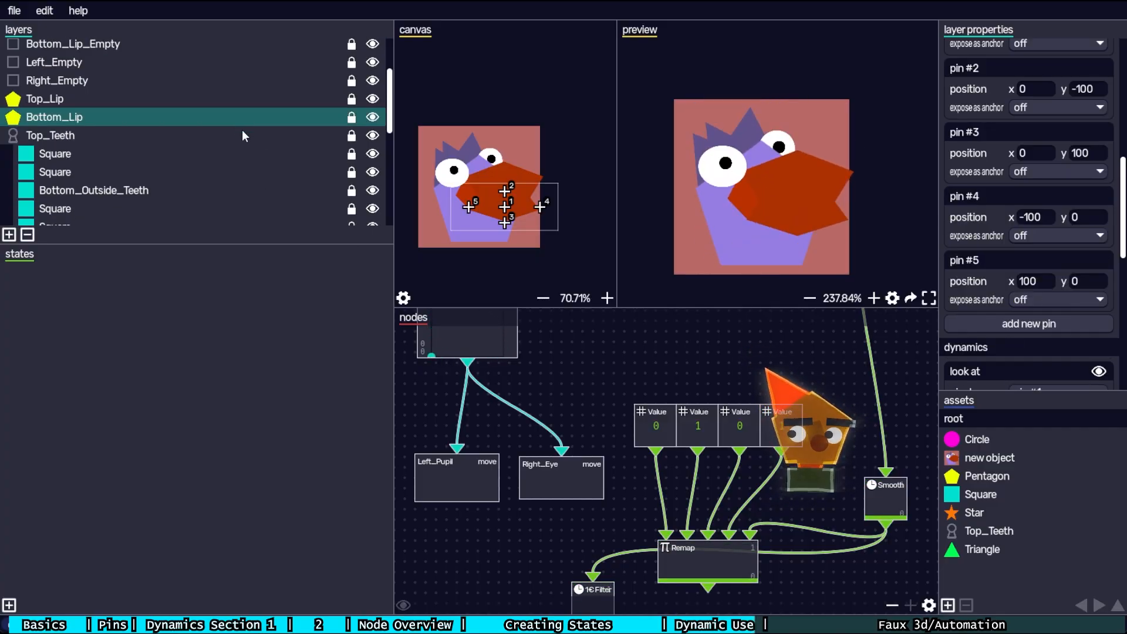
scroll(985, 257, down, 3)
scroll(972, 207, down, 6)
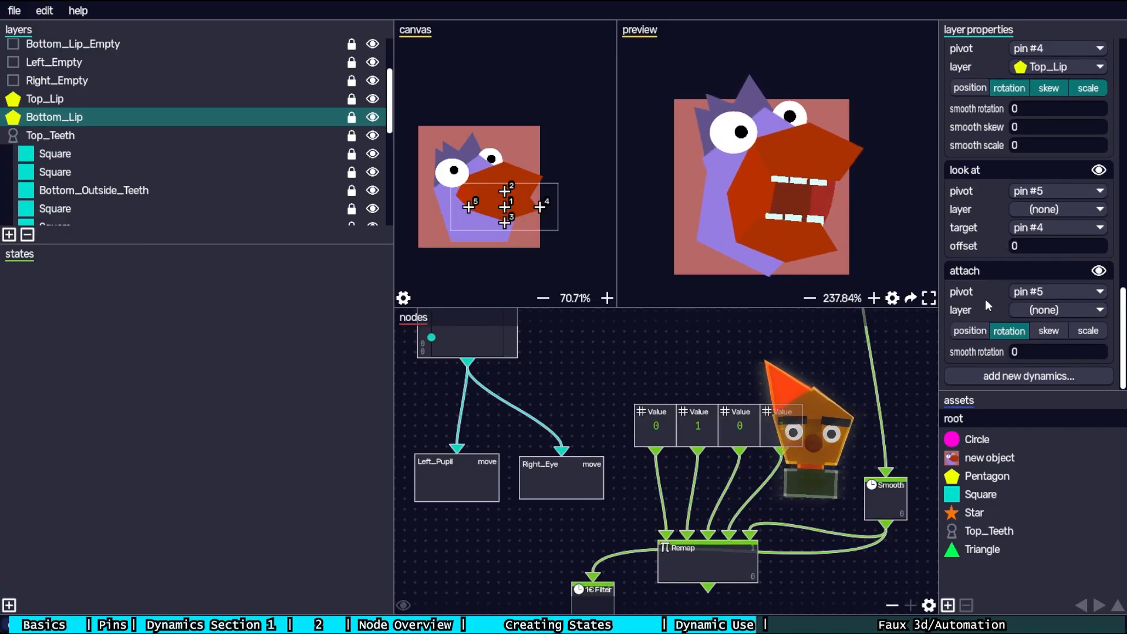
scroll(985, 298, up, 5)
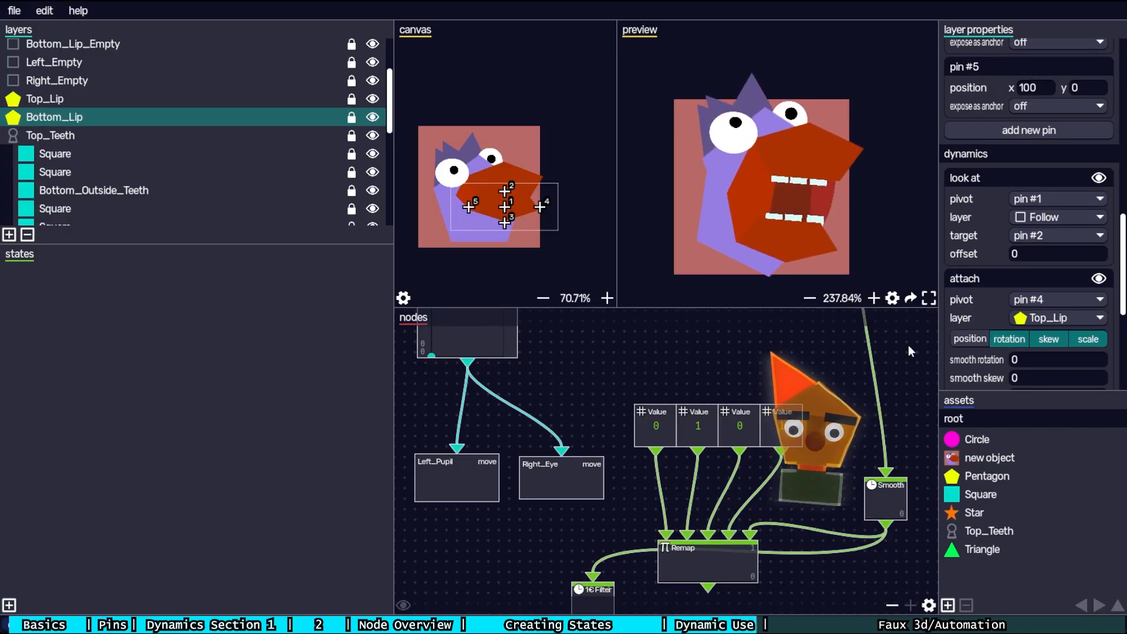
- Examine the whole node graph, including the Cursor, Value and Remap nodes beside the Activity Sliders
scroll(908, 344, down, 1)
scroll(907, 344, down, 2)
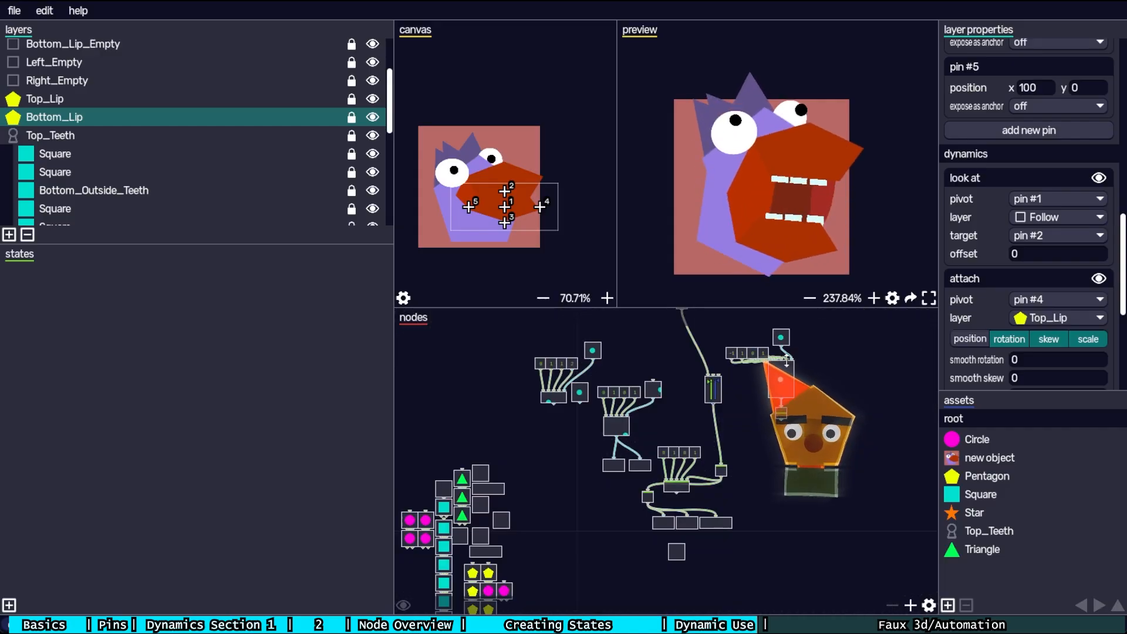
drag(849, 545, 827, 467)
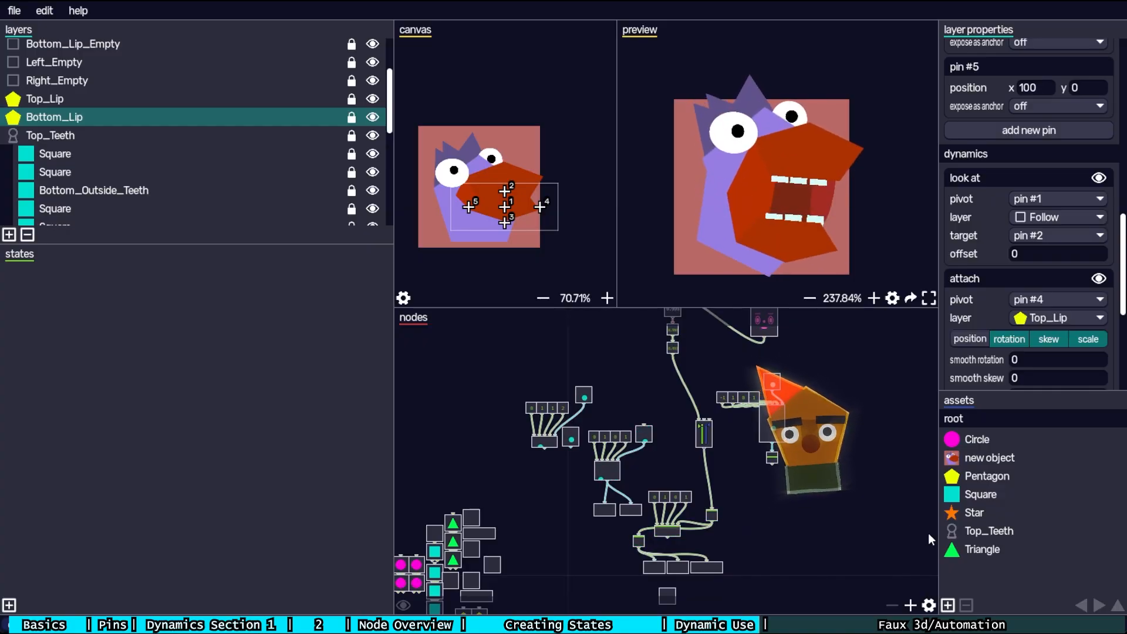
drag(786, 492, 819, 471)
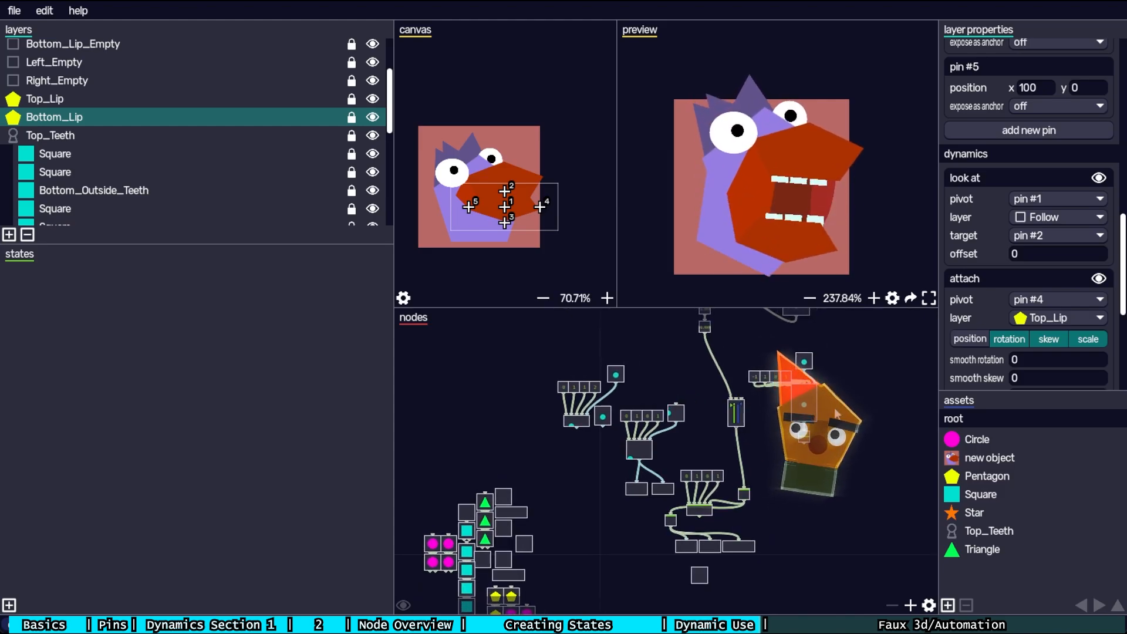
drag(835, 409, 844, 456)
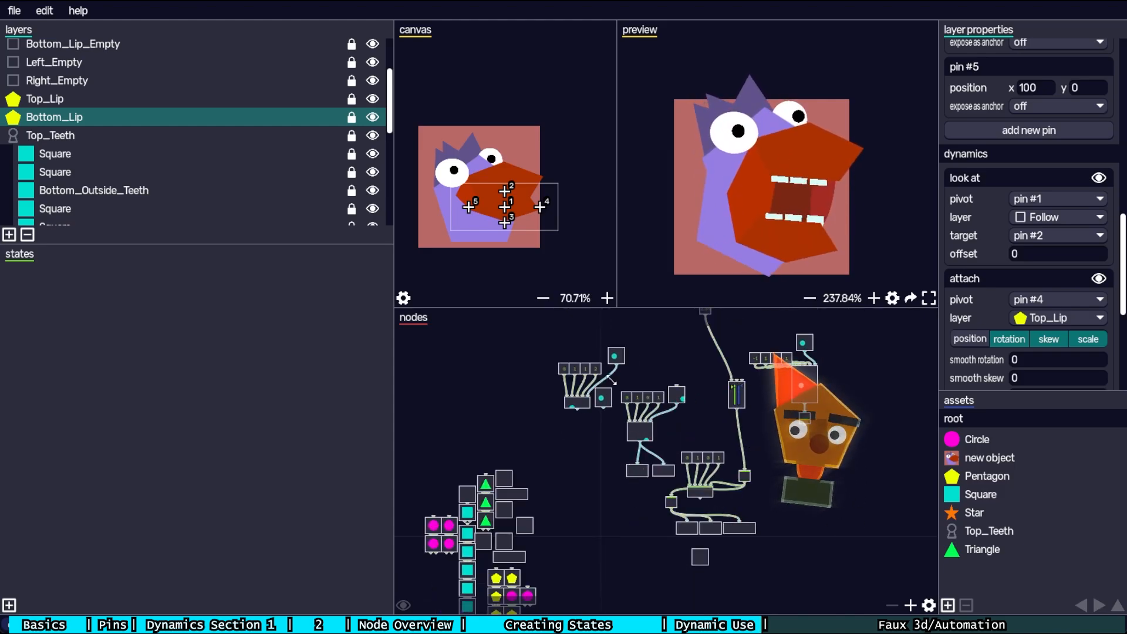
scroll(628, 418, up, 5)
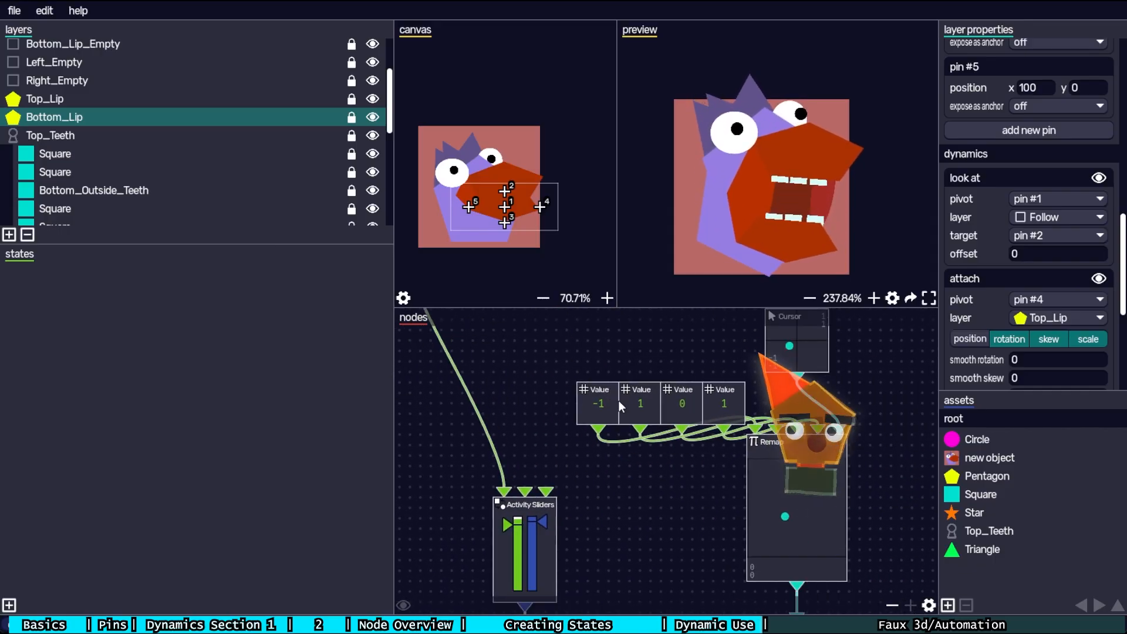
drag(708, 471, 684, 457)
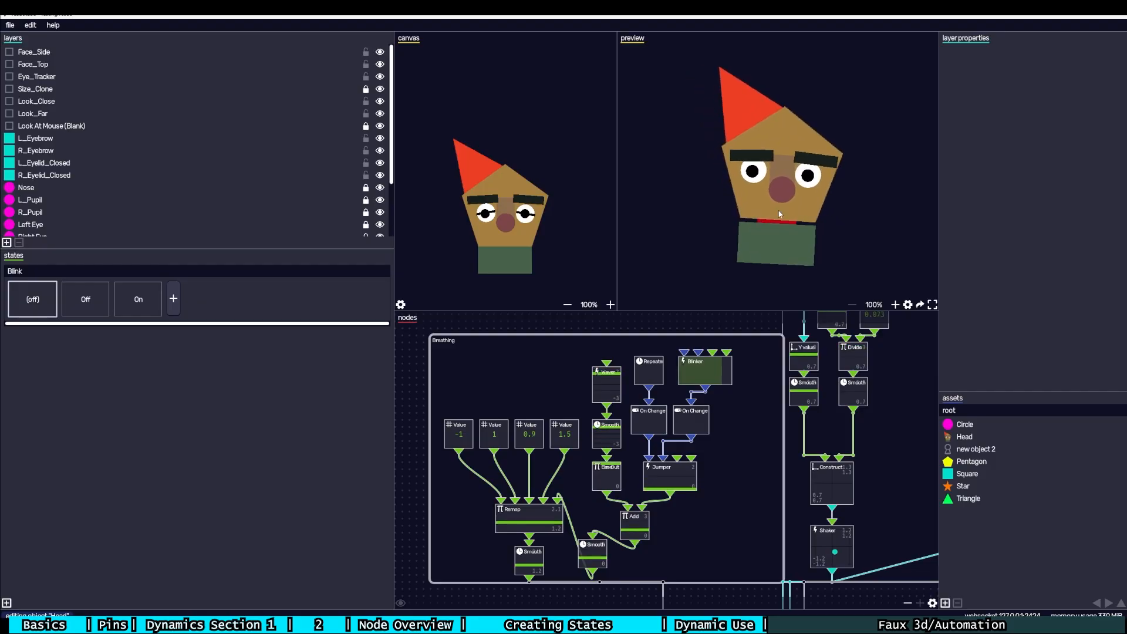
- Examine the L_Eyelid_Closed and R_Eyelid_Closed layers of the Head object
click(316, 150)
click(316, 176)
click(318, 166)
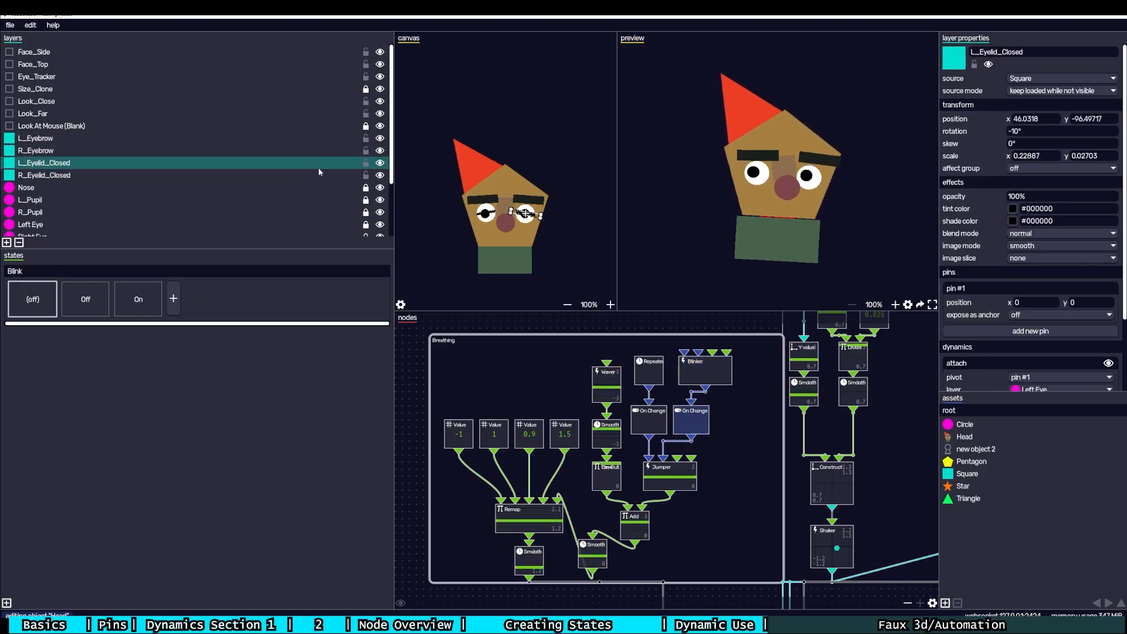
click(319, 175)
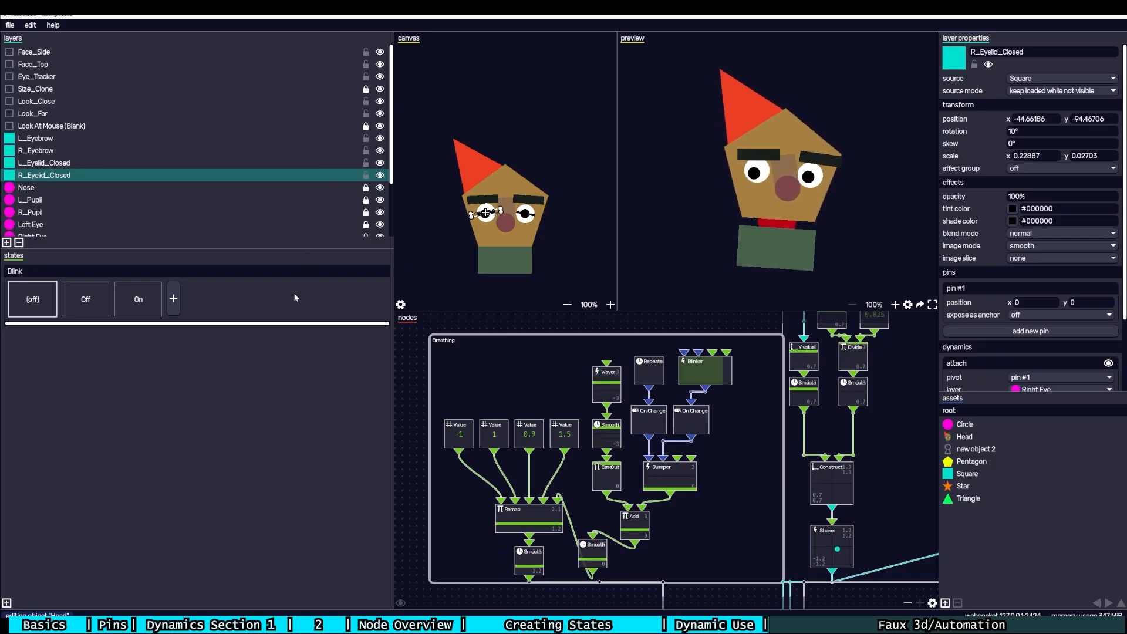
- Compare the Off and On states of the Blink group with its default (off) state
click(87, 302)
click(137, 301)
click(42, 305)
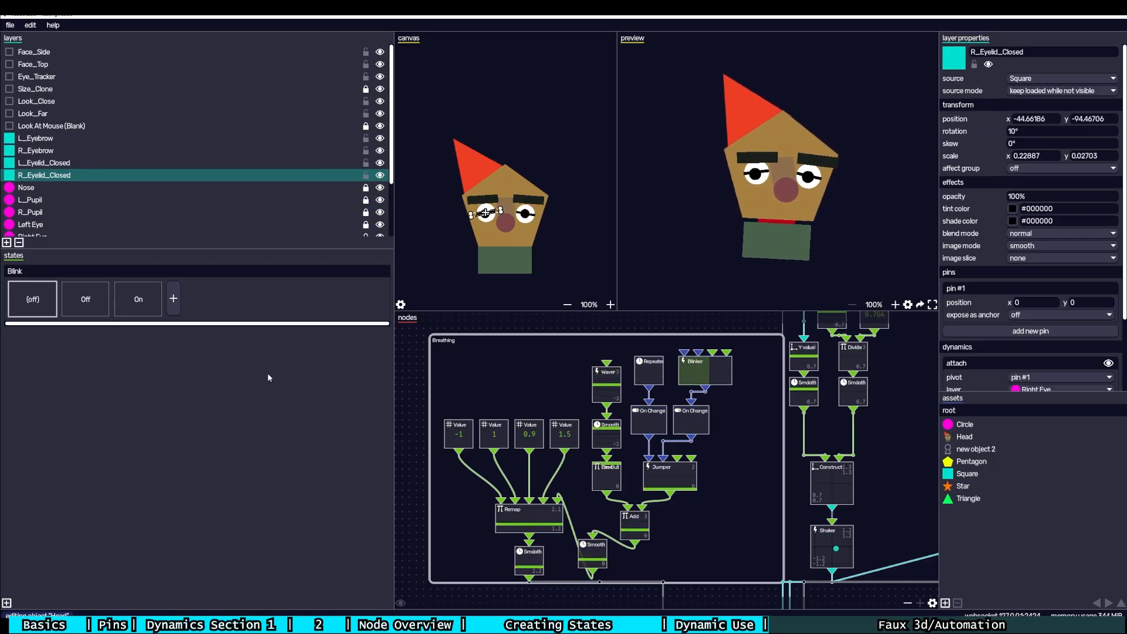
click(143, 306)
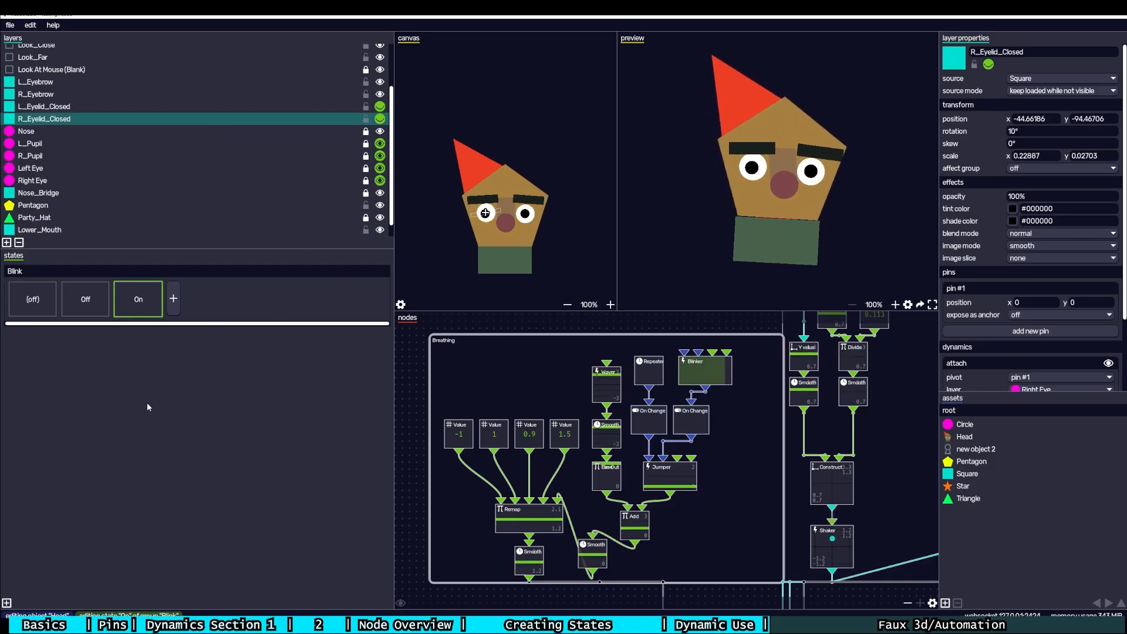
click(39, 305)
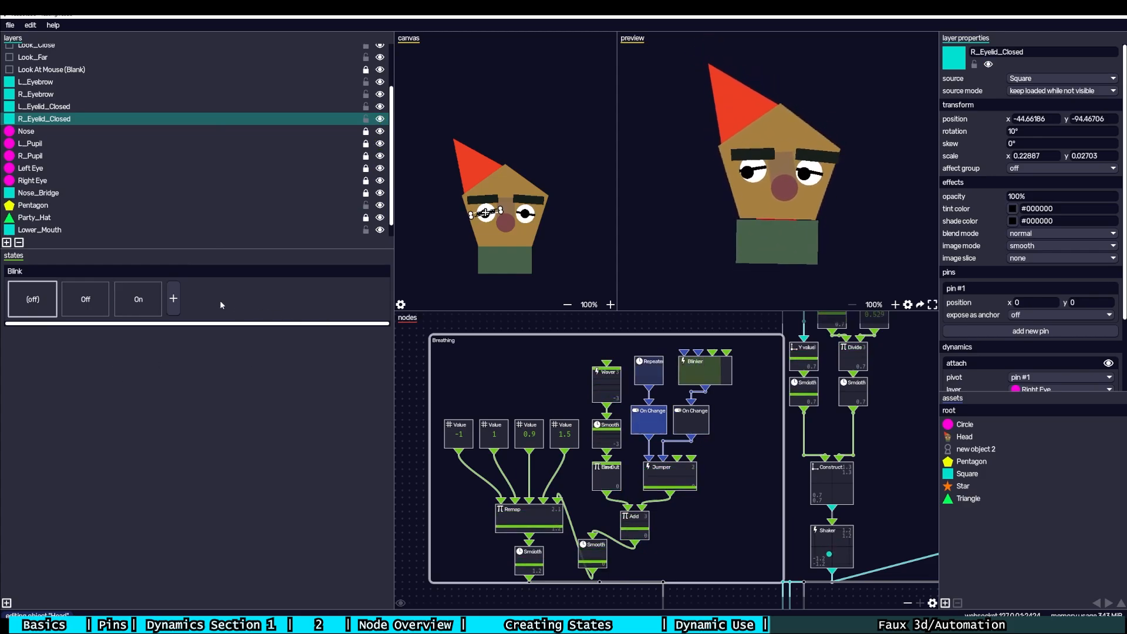
- Open the list of recent avatar files
click(10, 24)
mouse_move(69, 104)
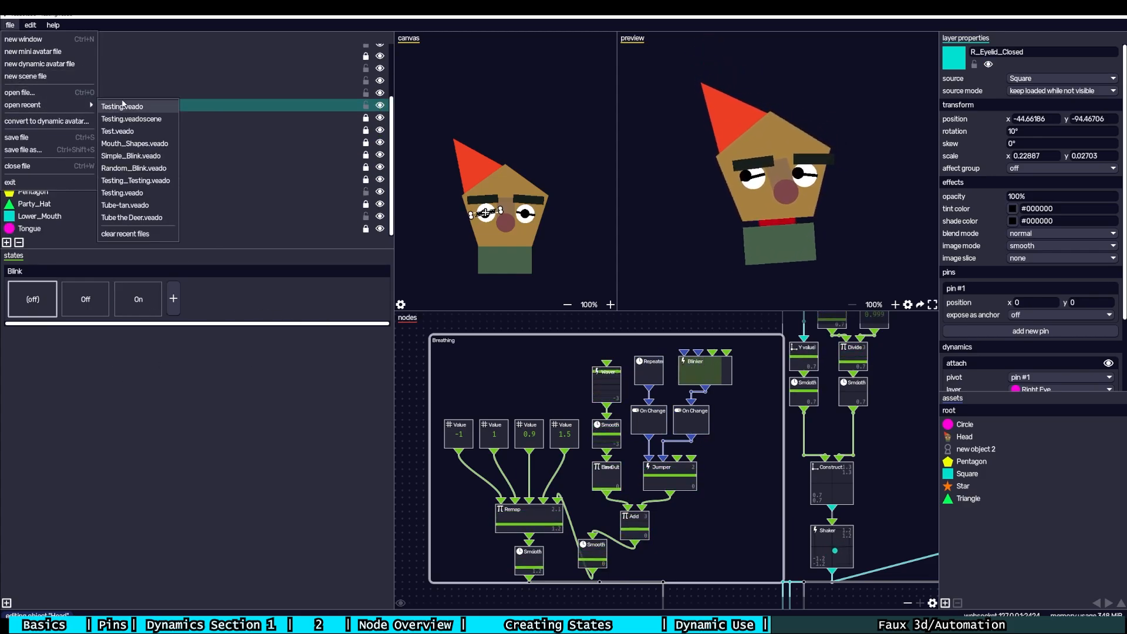
click(10, 25)
click(10, 25)
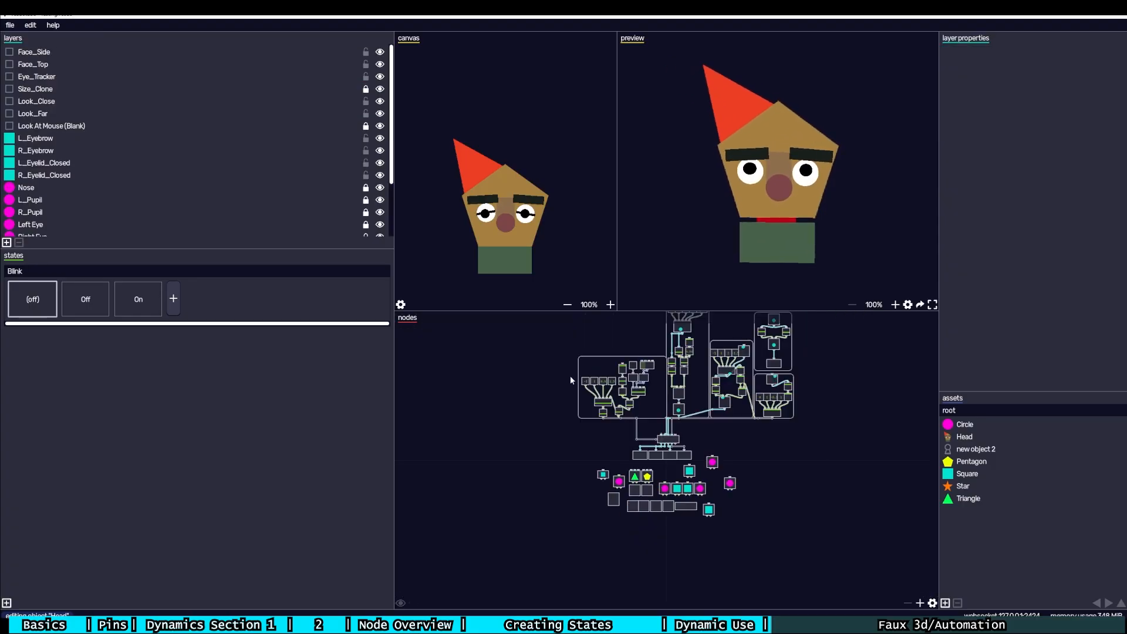
- Examine the Breathing group's Waver, Repeater, Blinker, On Change and Jumper nodes
scroll(570, 377, up, 5)
drag(563, 388, 731, 507)
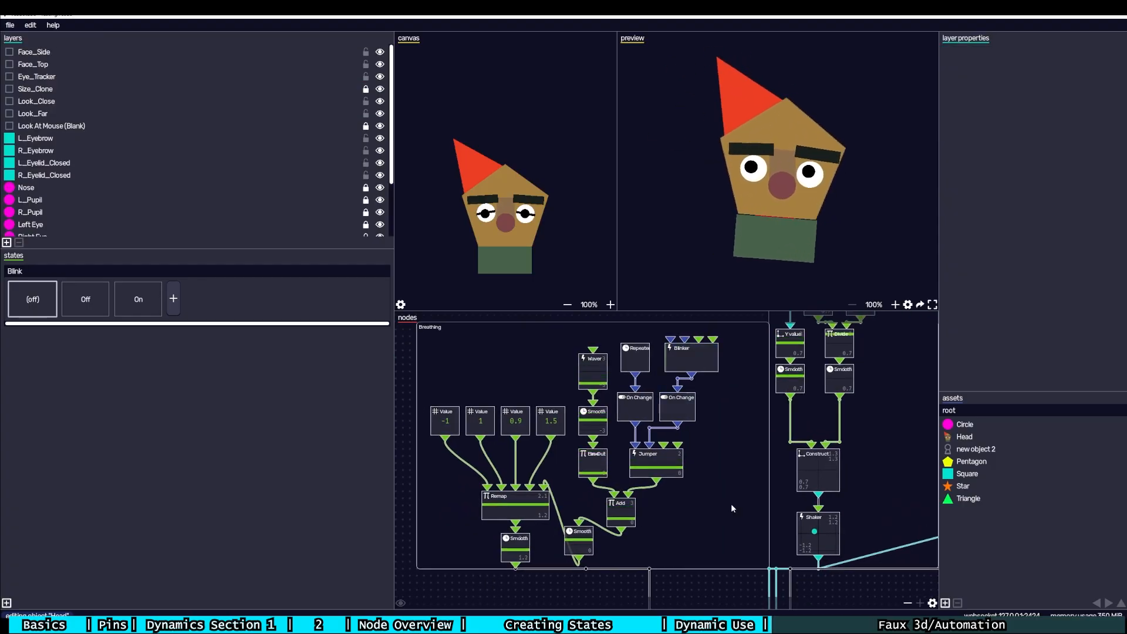
mouse_move(554, 388)
mouse_down()
mouse_move(531, 405)
mouse_move(550, 385)
mouse_up()
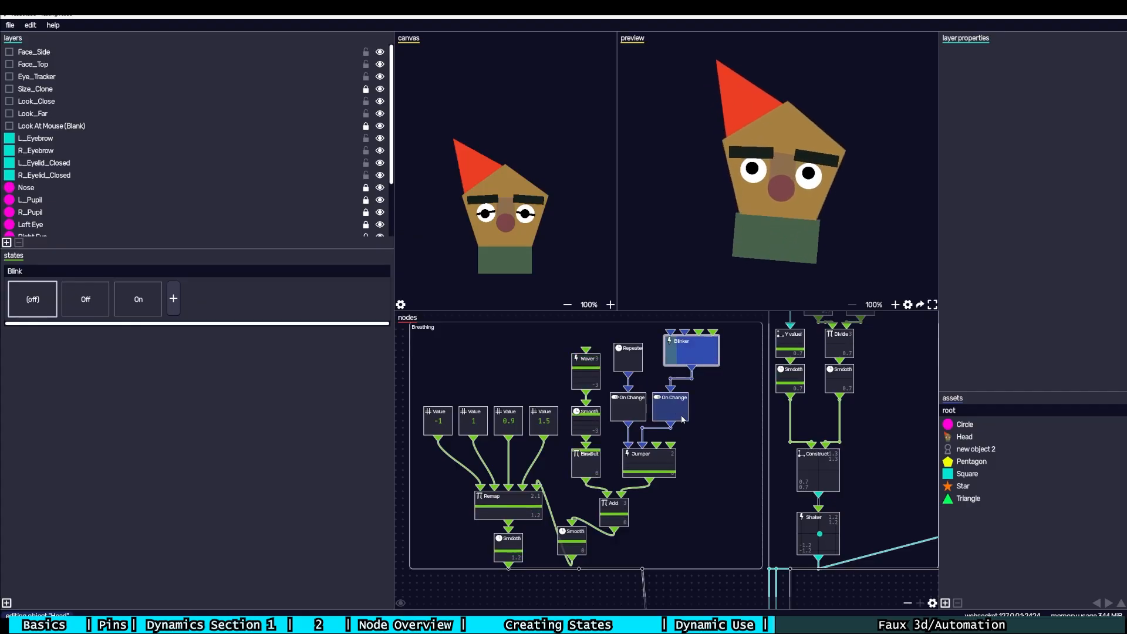
drag(637, 359, 636, 355)
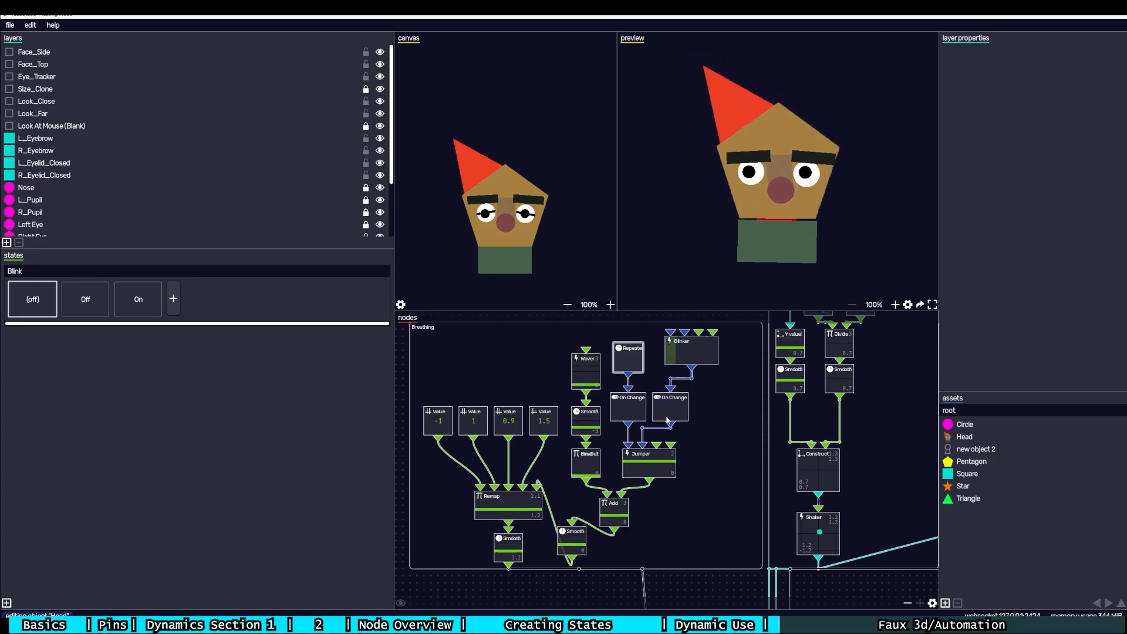
- Trace the Breathing group's output to the object input node and the Pentagon scale, move and rotate nodes
drag(671, 498, 670, 406)
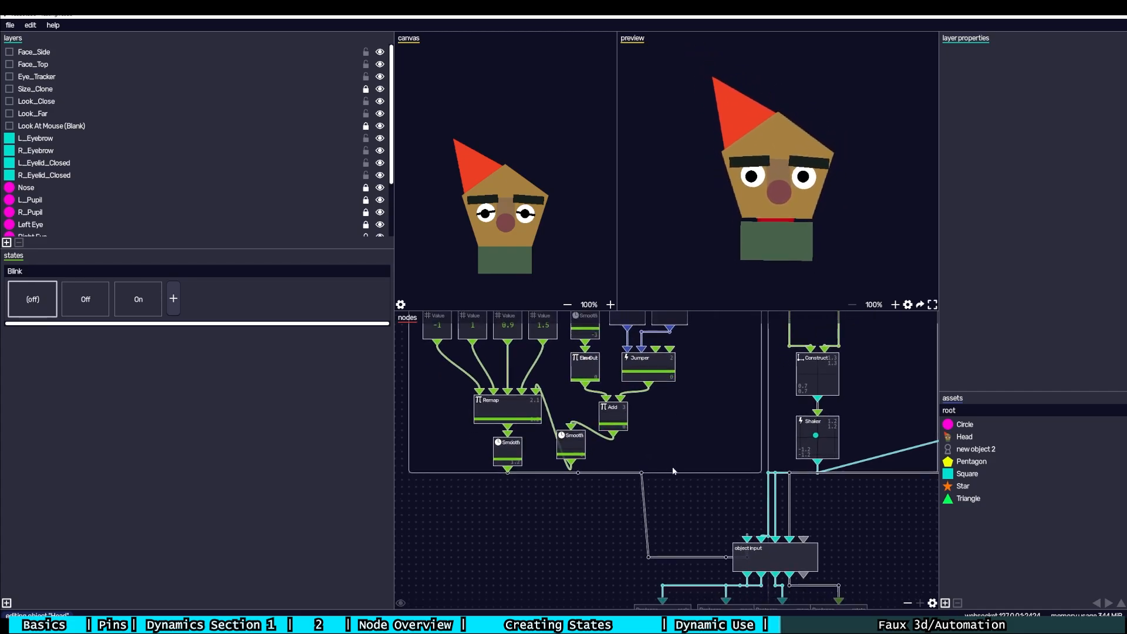
mouse_move(674, 468)
mouse_down()
mouse_move(696, 513)
mouse_move(684, 486)
mouse_up()
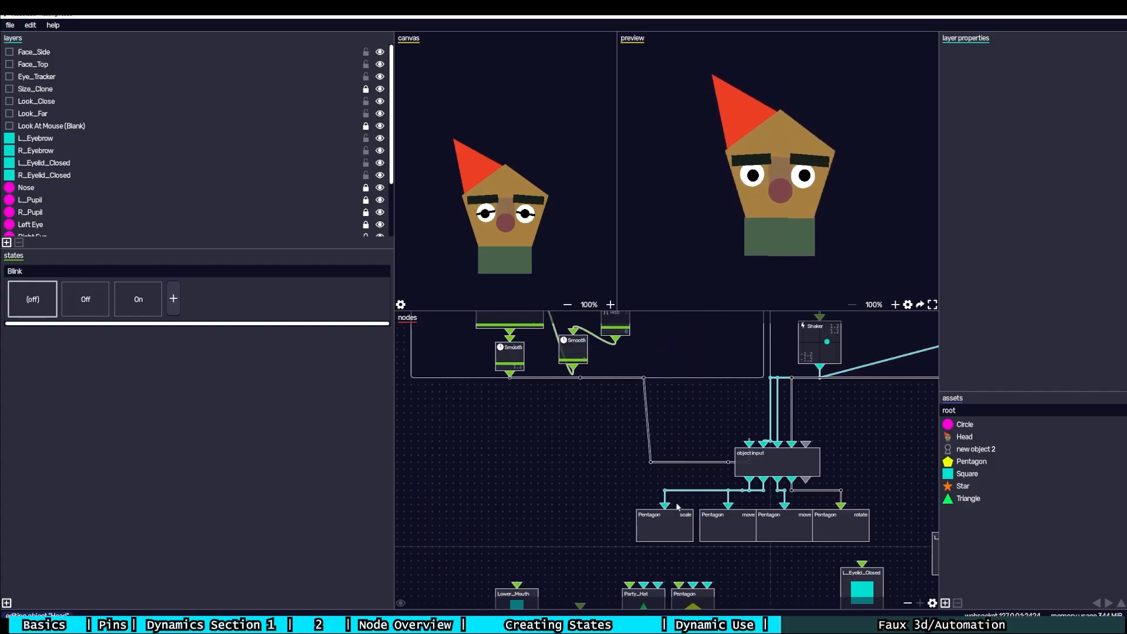
drag(679, 399, 691, 520)
drag(696, 433, 706, 503)
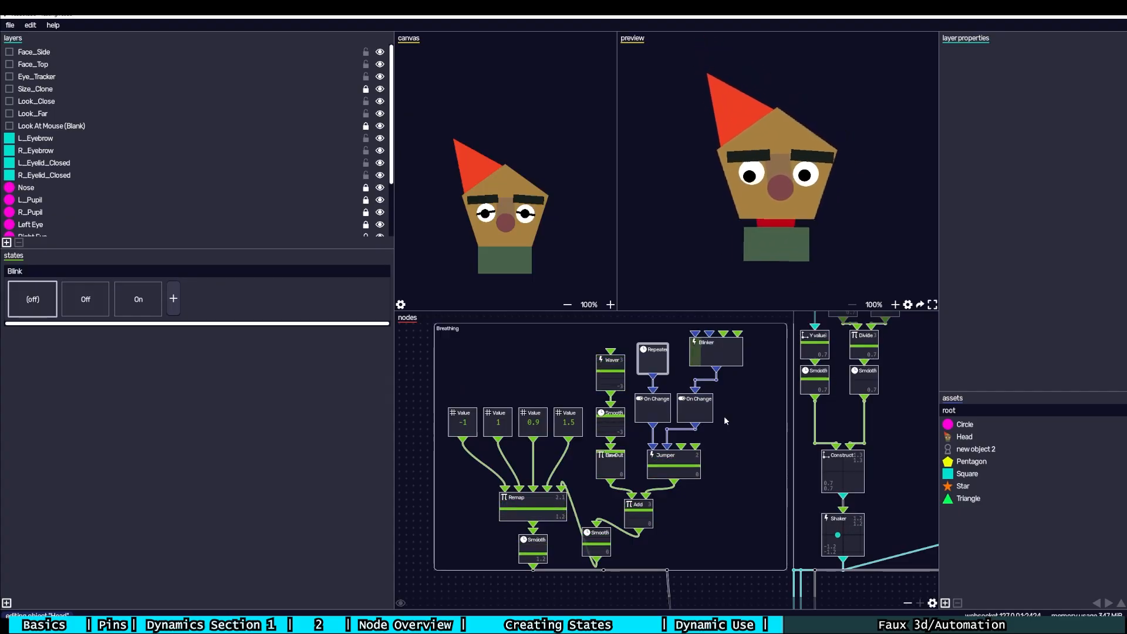
scroll(727, 427, down, 2)
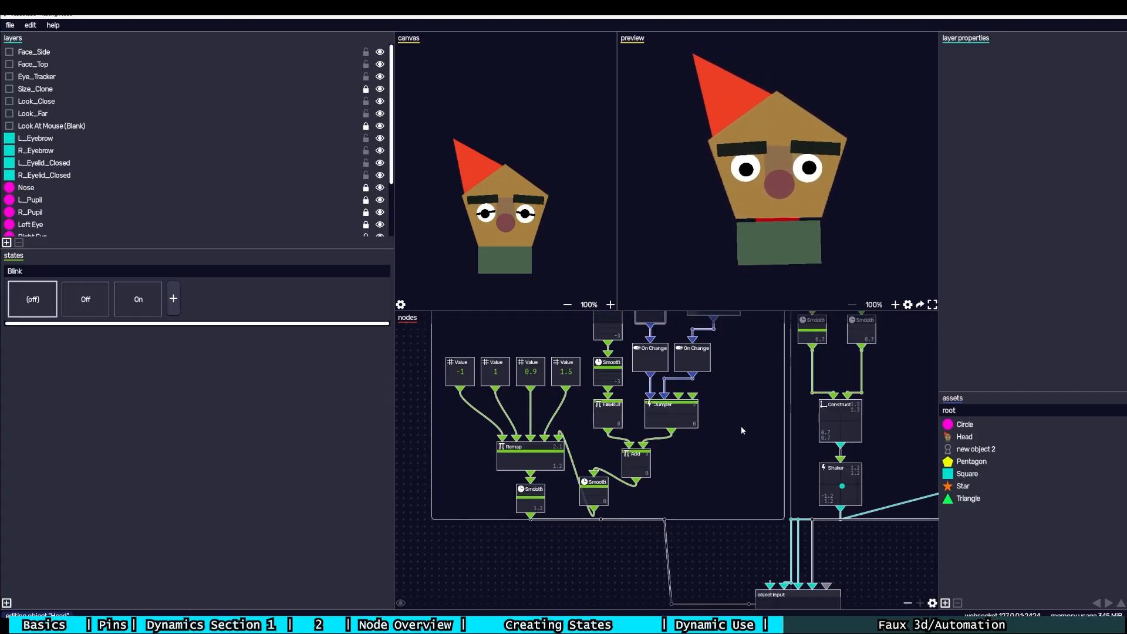
scroll(738, 444, up, 2)
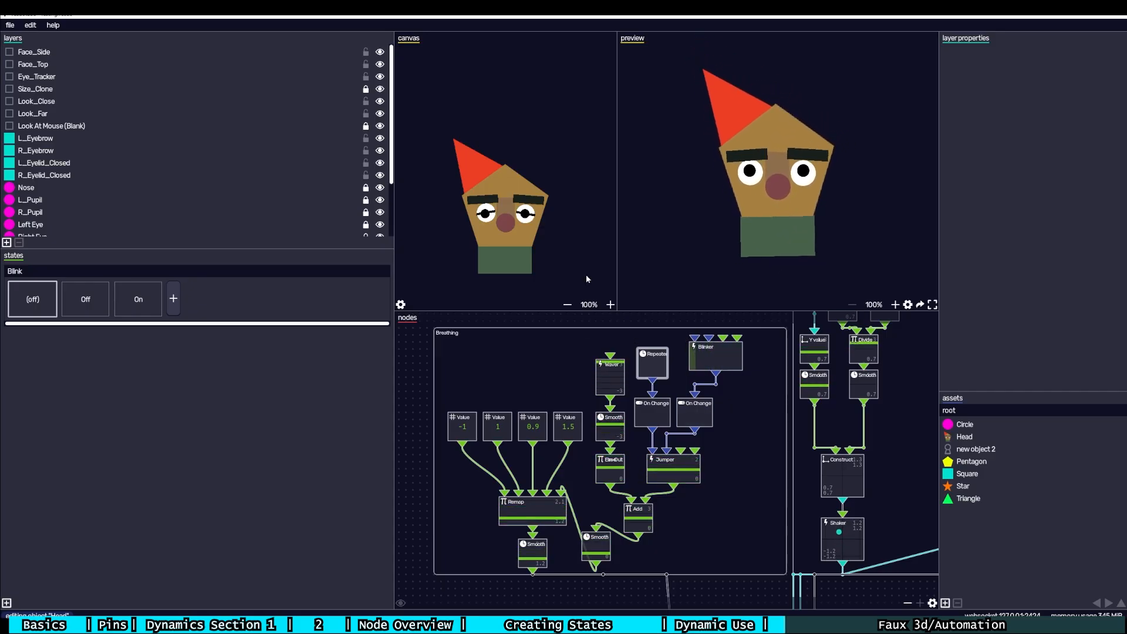
- Inspect the Waver node and the Ease node's options in the Breathing group
click(617, 375)
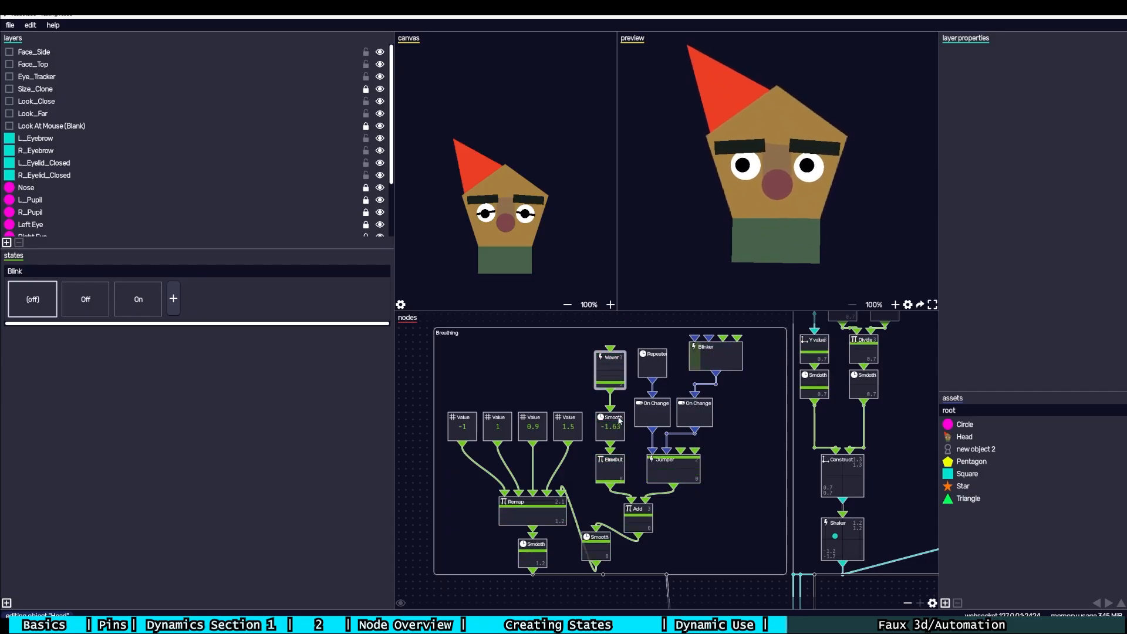
drag(610, 470, 610, 469)
right_click(614, 470)
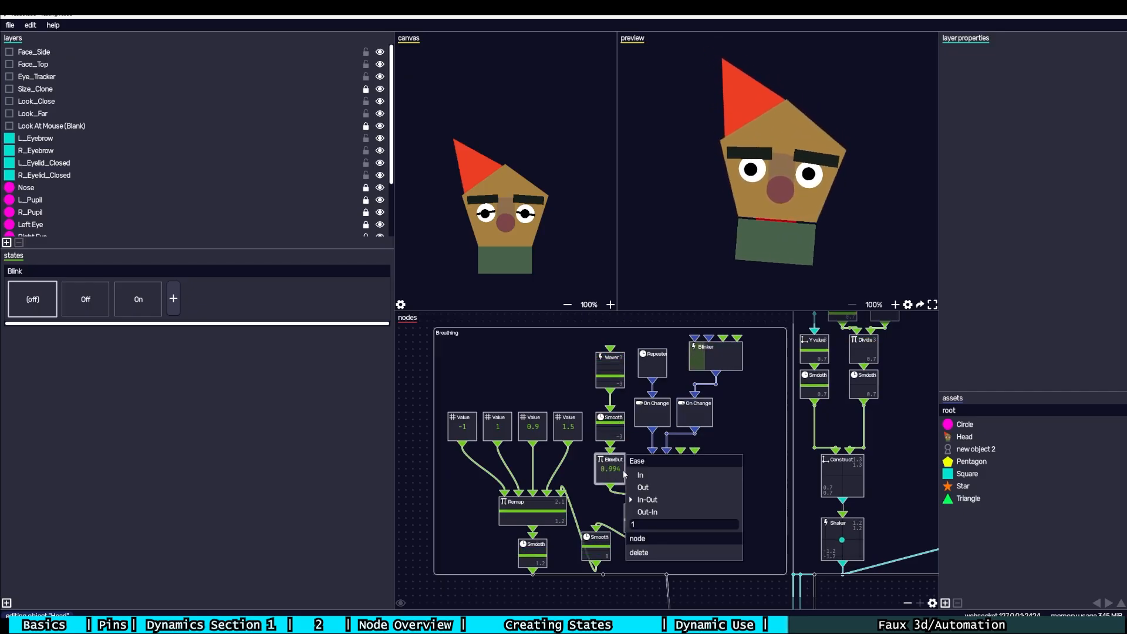
click(644, 344)
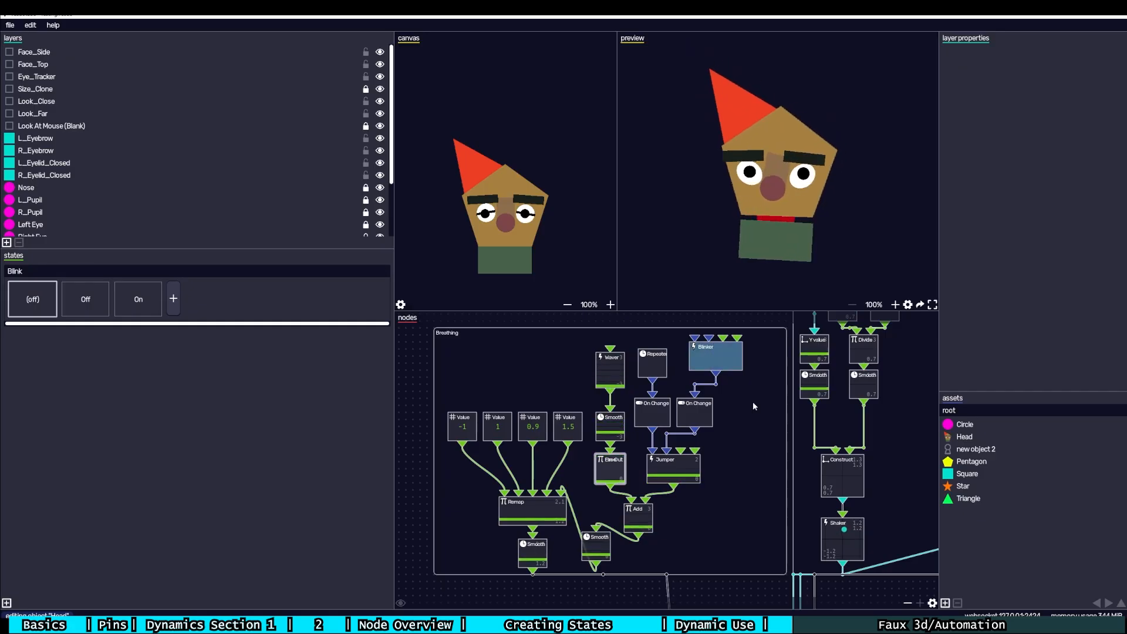
- Examine the Small-Wander group from its Shaker output up to the Value, Shaker and Remap nodes at its start
drag(748, 389, 534, 505)
drag(570, 464, 568, 509)
drag(647, 336, 643, 374)
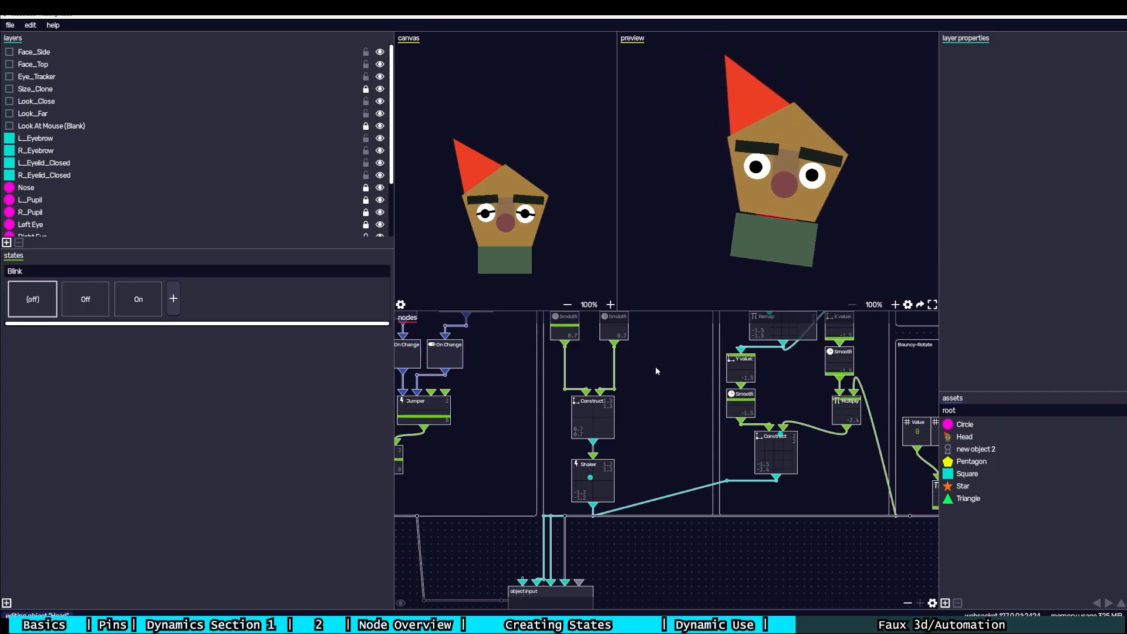
drag(655, 366, 660, 458)
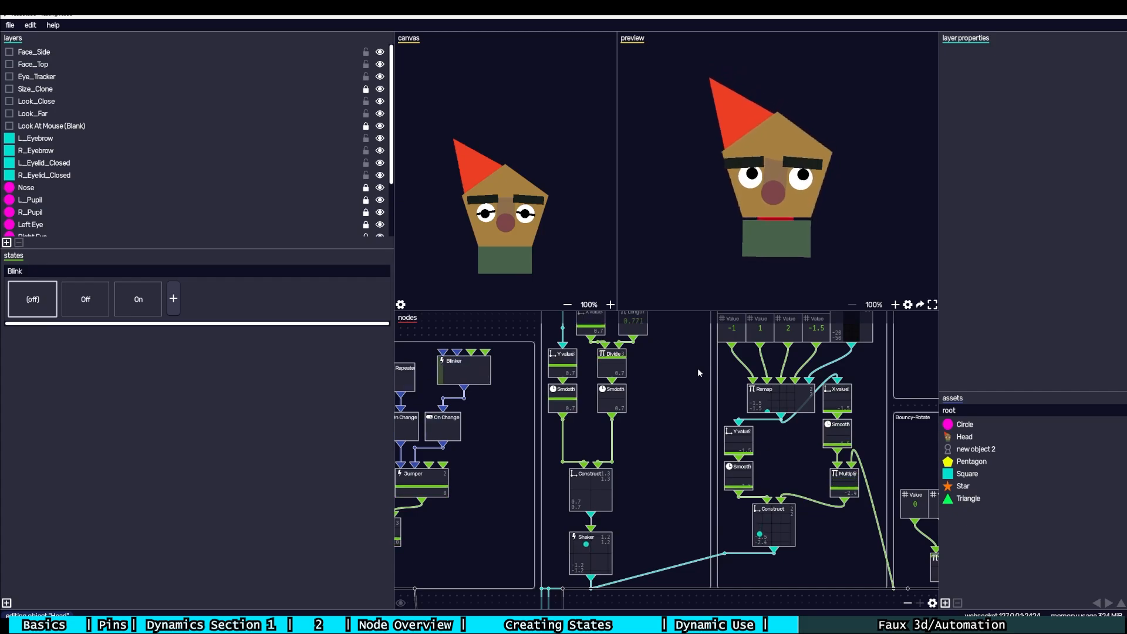
drag(697, 367, 677, 449)
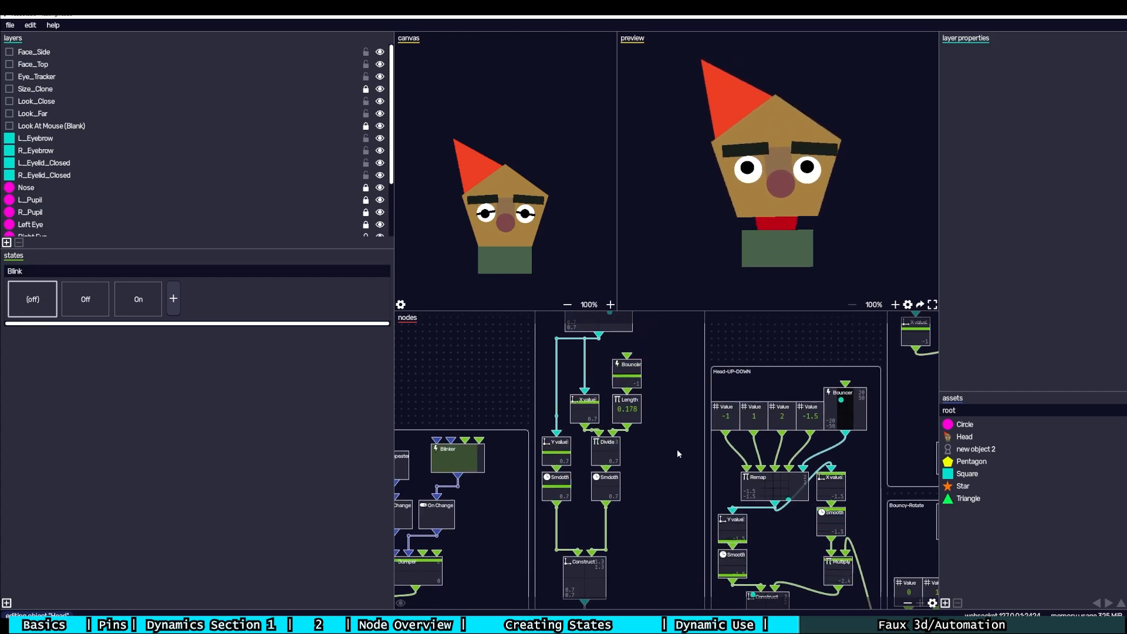
drag(698, 407, 695, 458)
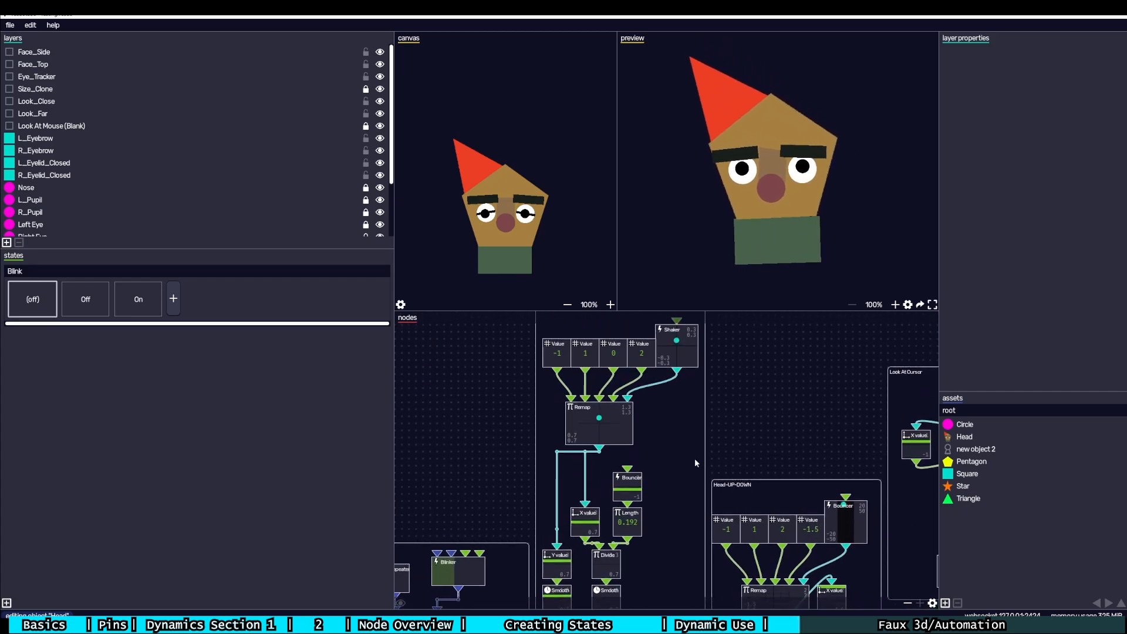
drag(691, 353, 687, 386)
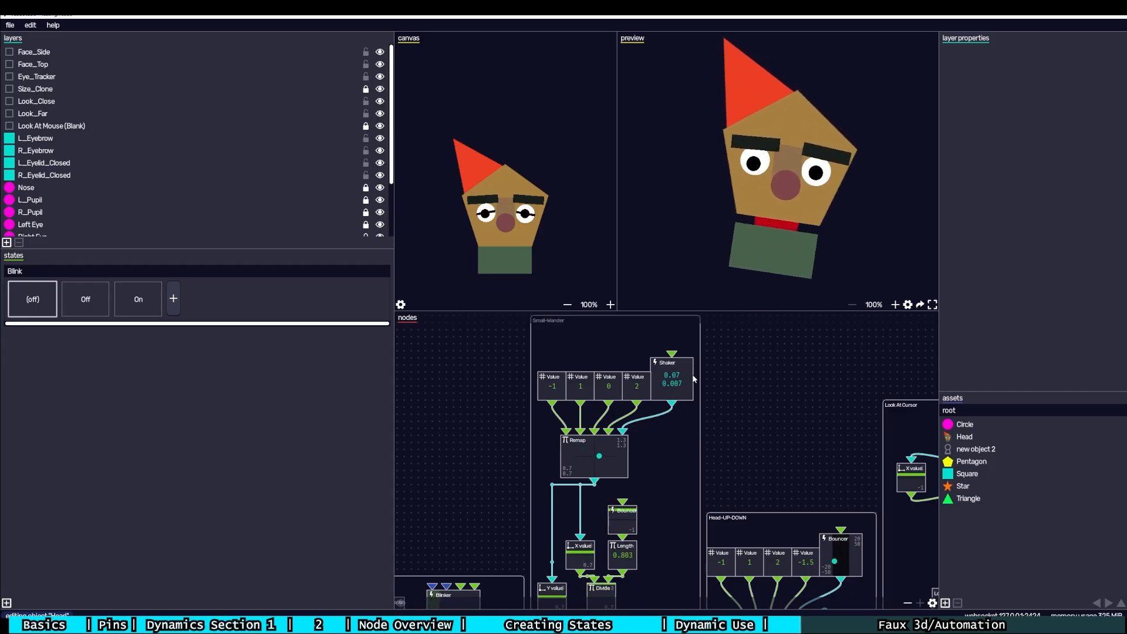
- Set the fourth Value node feeding the Small-Wander group's Remap node to 10
right_click(650, 376)
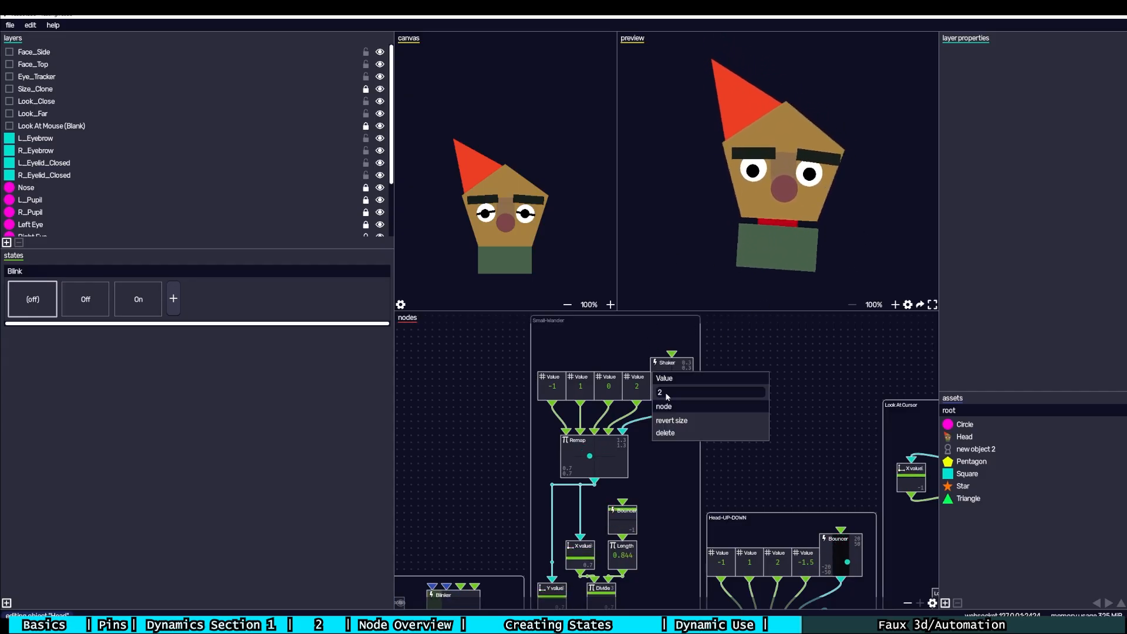
drag(665, 394, 644, 395)
text(10)
key(Return)
click(805, 369)
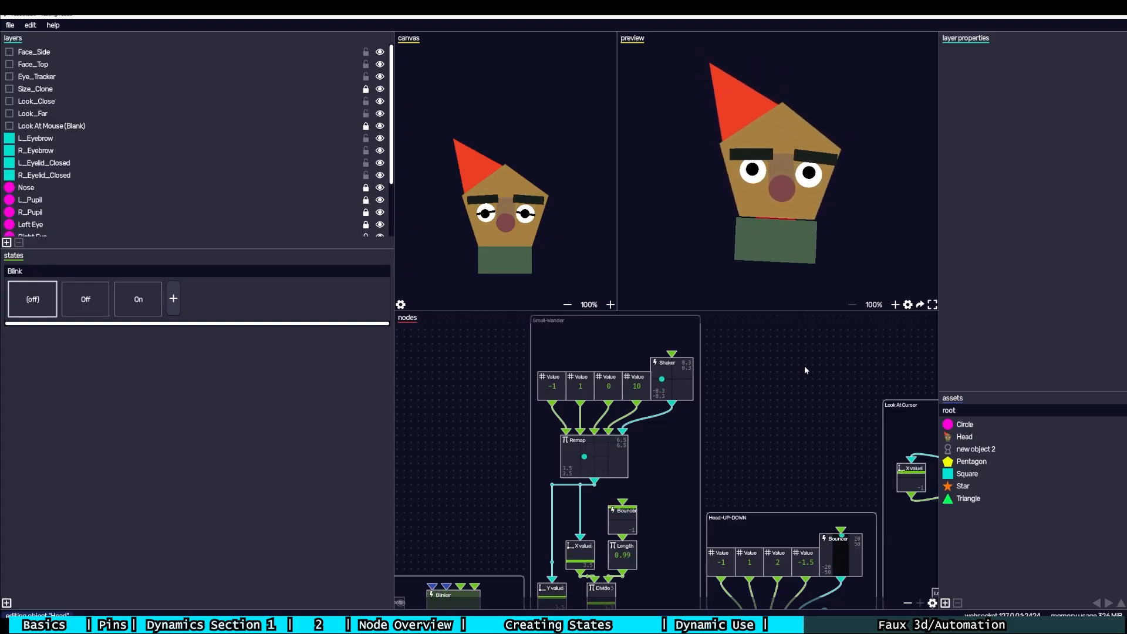
- Follow the Small-Wander chain through the Divide, Smooth, Construct and Shaker nodes while checking the head's movement in the preview
drag(737, 428, 779, 306)
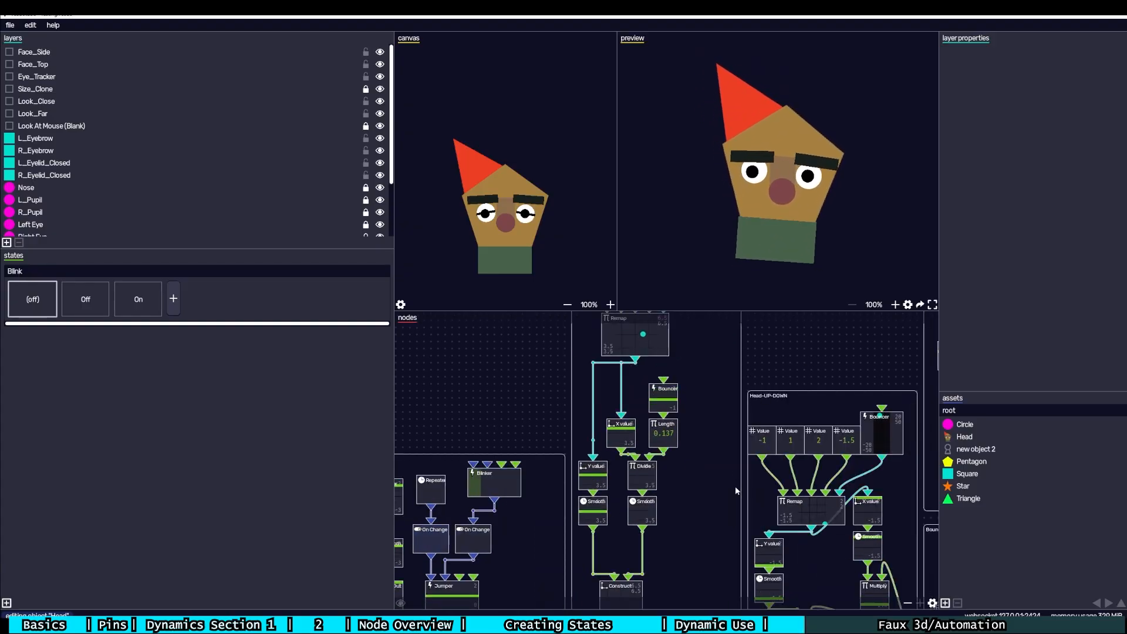
drag(737, 491, 746, 435)
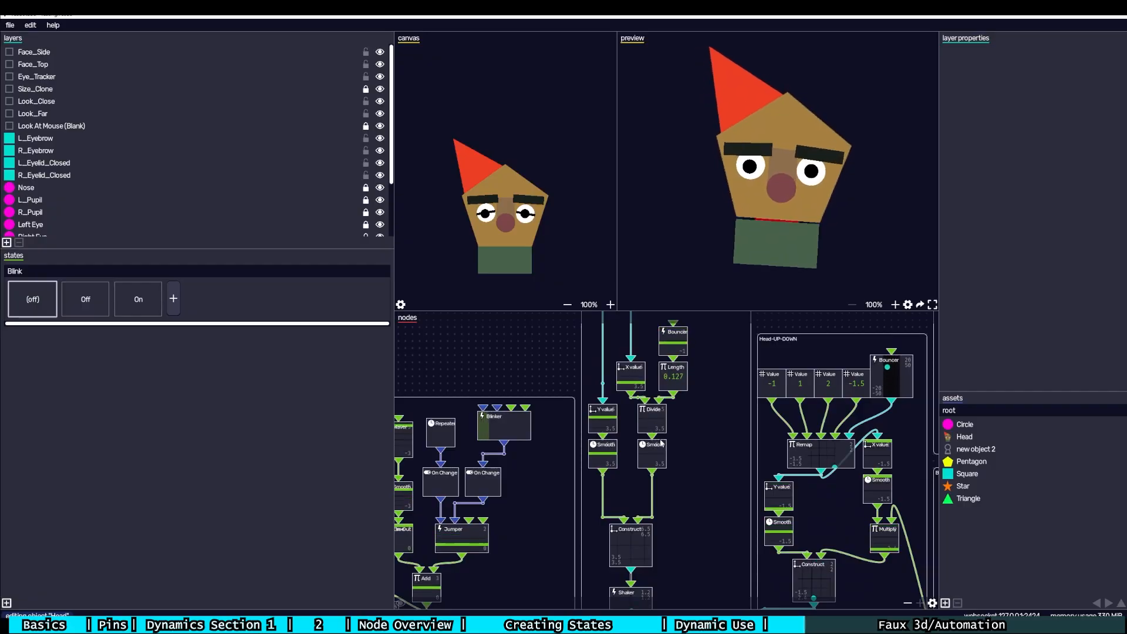
drag(661, 443, 691, 410)
drag(669, 498, 679, 447)
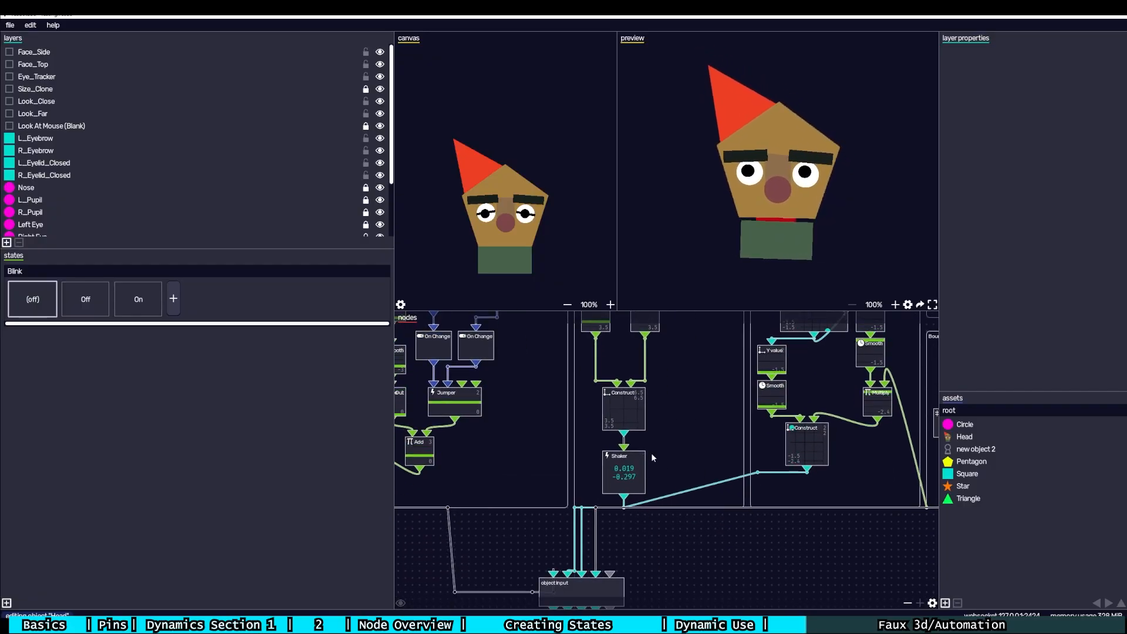
mouse_move(686, 391)
mouse_down()
mouse_move(685, 361)
mouse_move(683, 401)
mouse_move(669, 360)
mouse_move(680, 396)
mouse_up()
scroll(664, 489, down, 1)
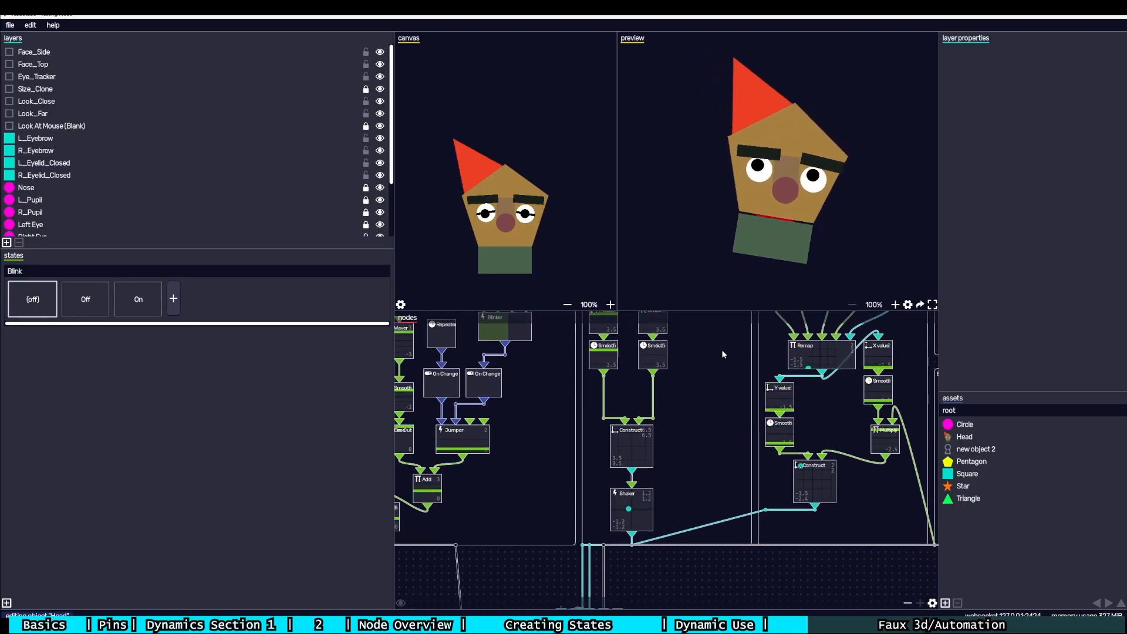
drag(717, 399, 709, 474)
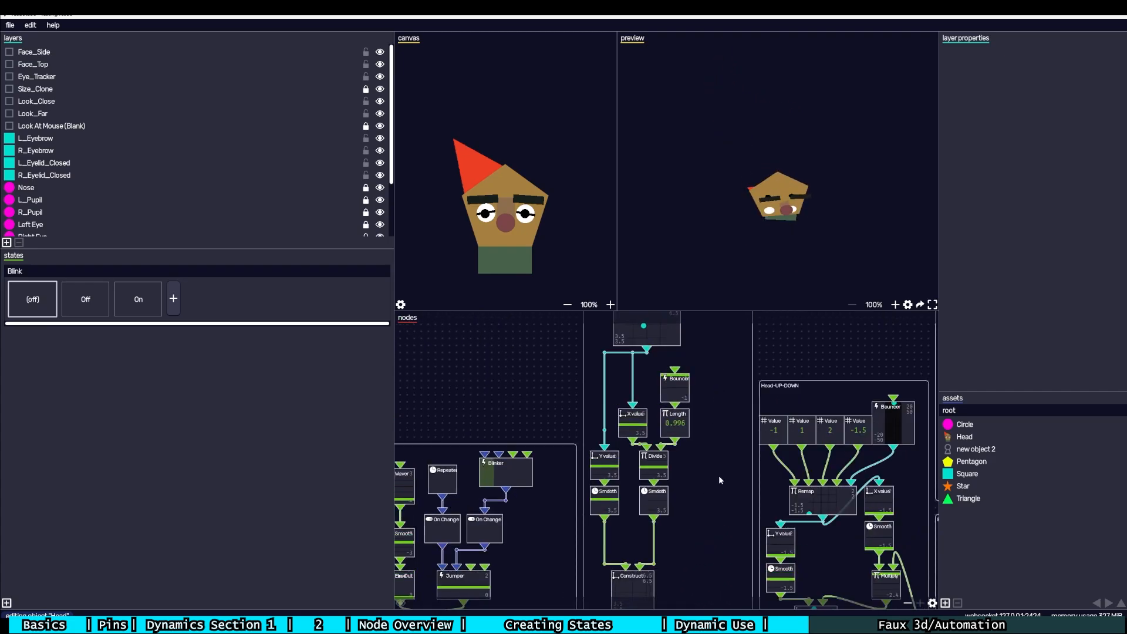
drag(745, 395, 726, 319)
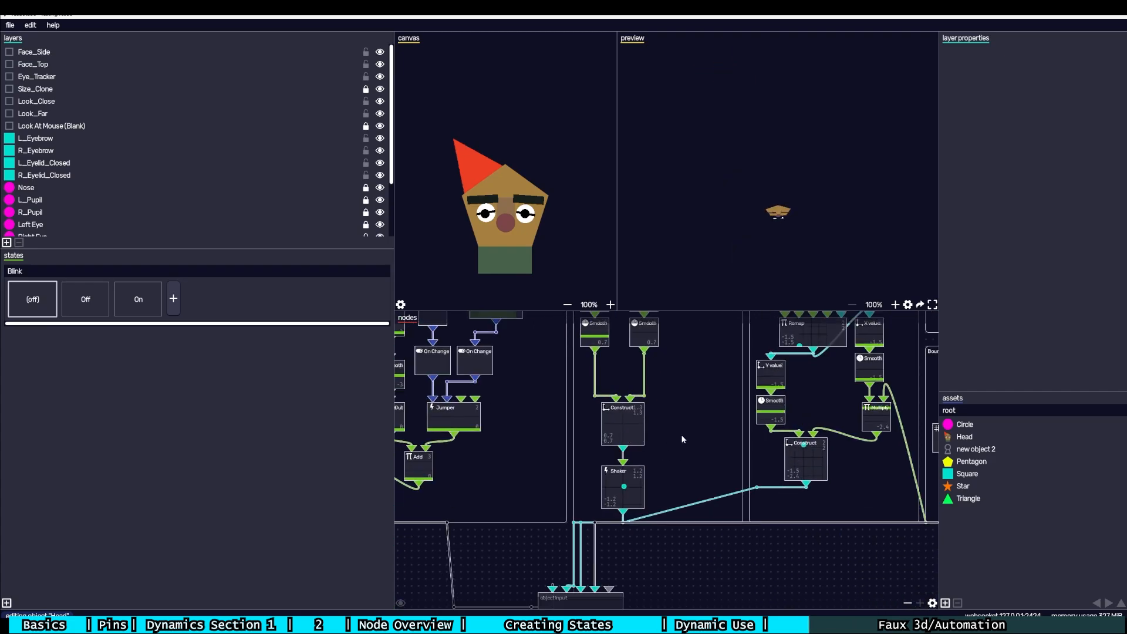
- Examine how the object input node feeds the Pentagon scale, move and rotate nodes
drag(682, 437, 711, 392)
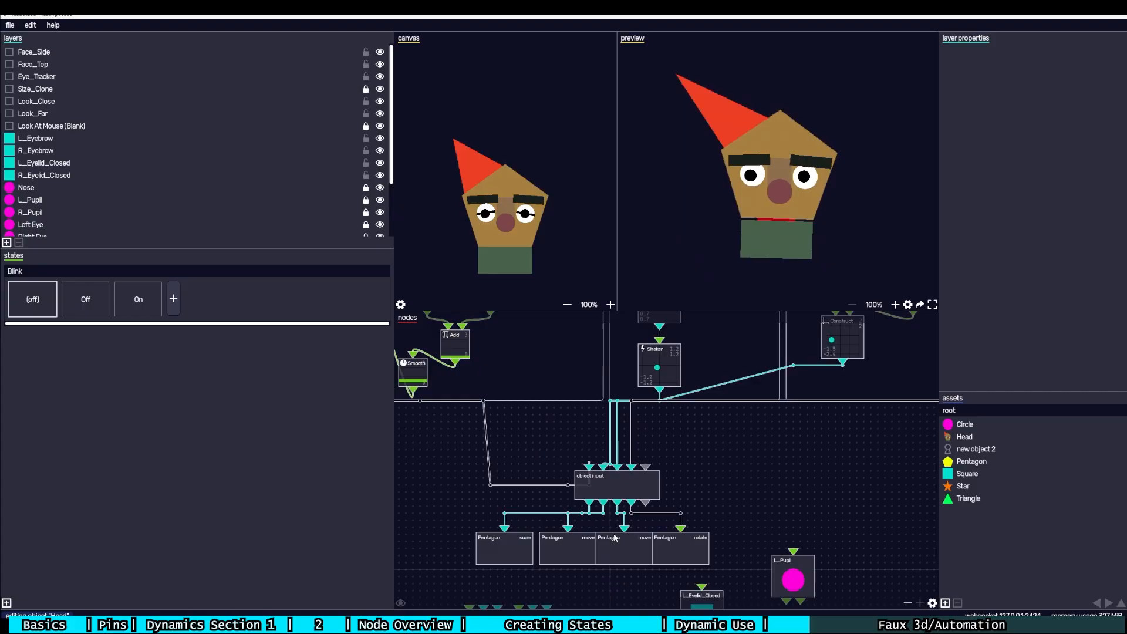
scroll(214, 230, down, 3)
scroll(202, 227, up, 3)
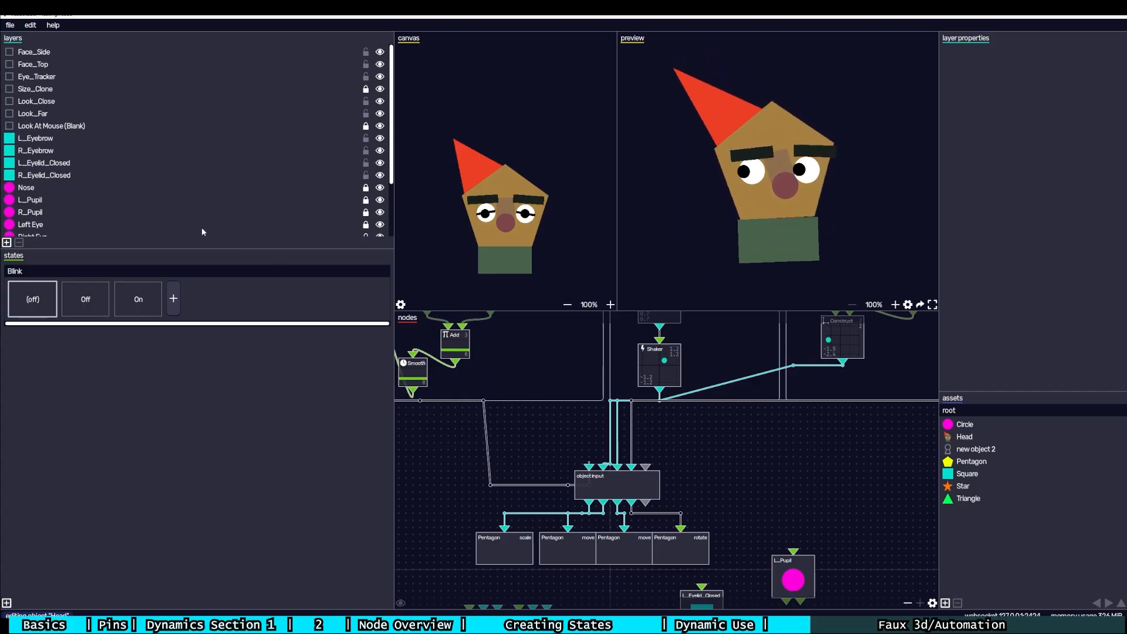
- Inspect the pins and dynamics of the Party_Hat and Pentagon layers alongside the Pentagon's nodes
scroll(202, 227, down, 3)
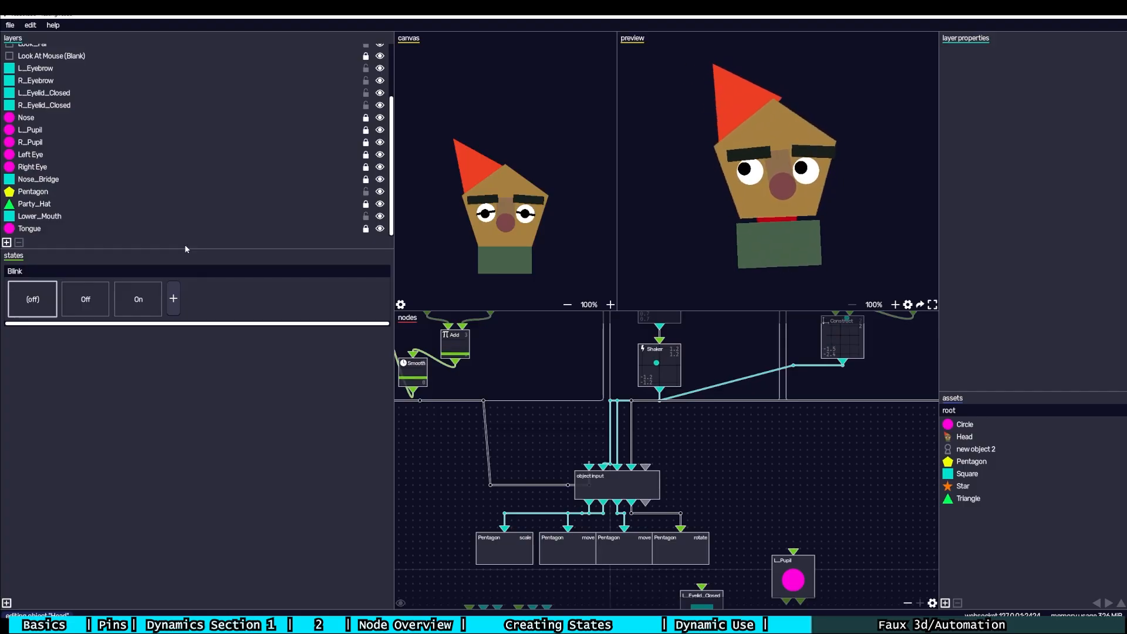
click(379, 229)
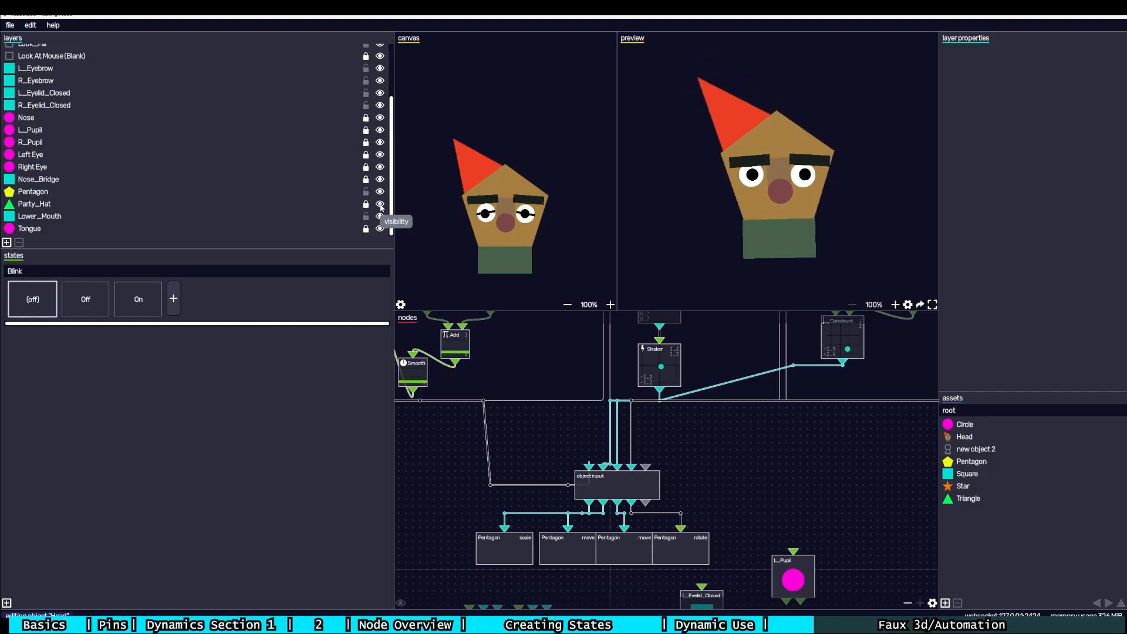
click(364, 201)
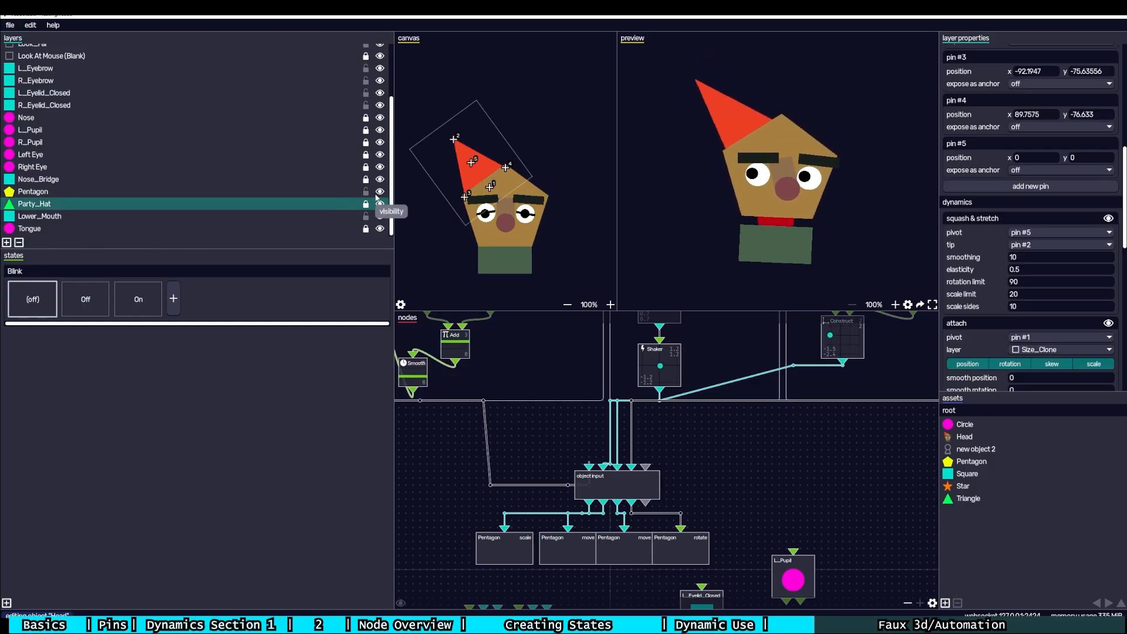
click(377, 193)
click(376, 197)
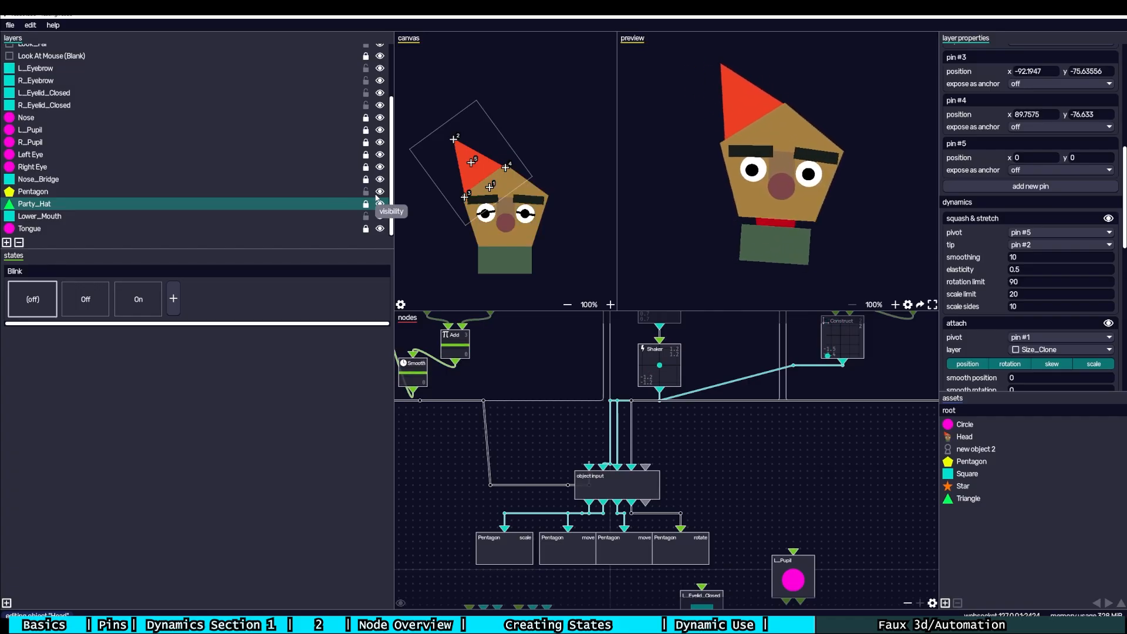
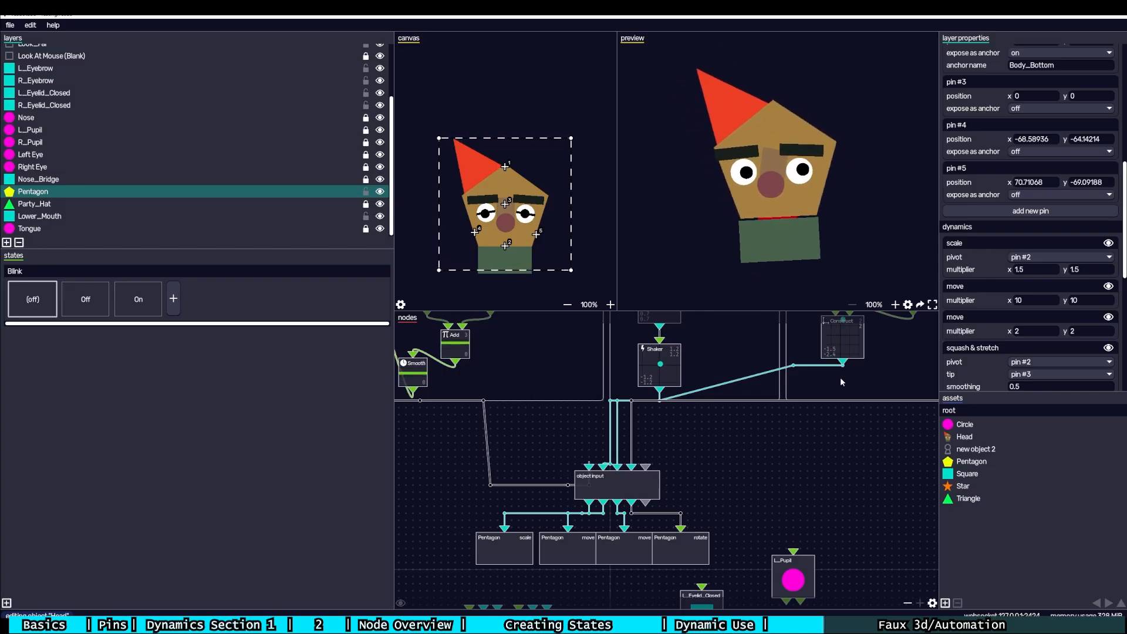
drag(878, 345, 835, 416)
mouse_move(829, 462)
mouse_down()
mouse_move(815, 468)
mouse_move(841, 448)
mouse_up()
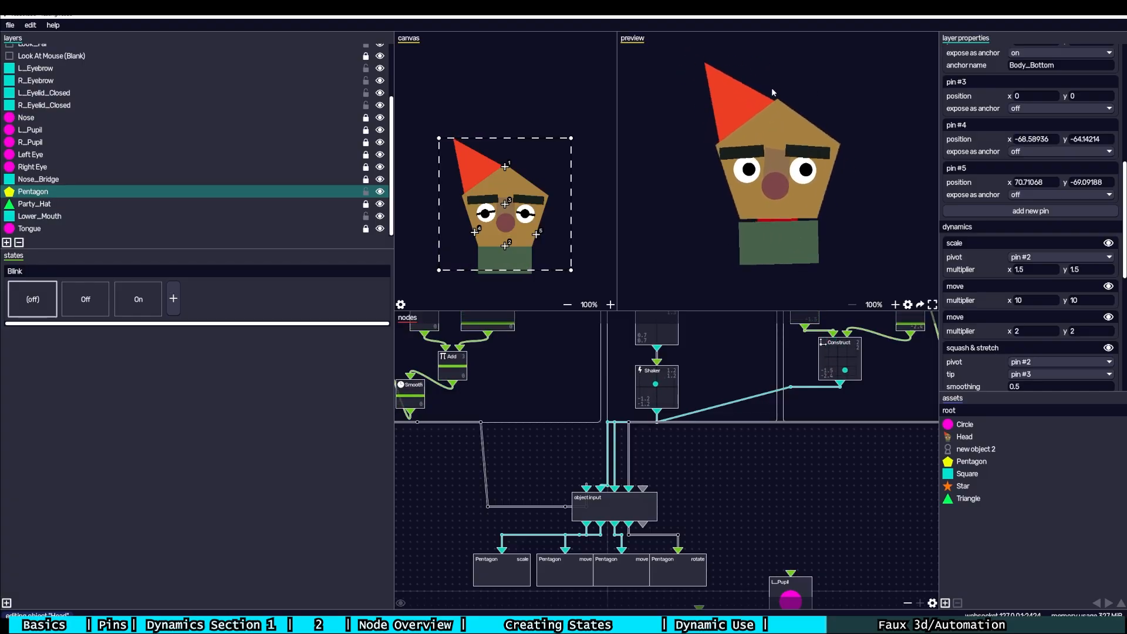
- Select the Party_Hat layer and examine the Head-UP-DOWN group's Value, Bouncer and Remap nodes
click(259, 206)
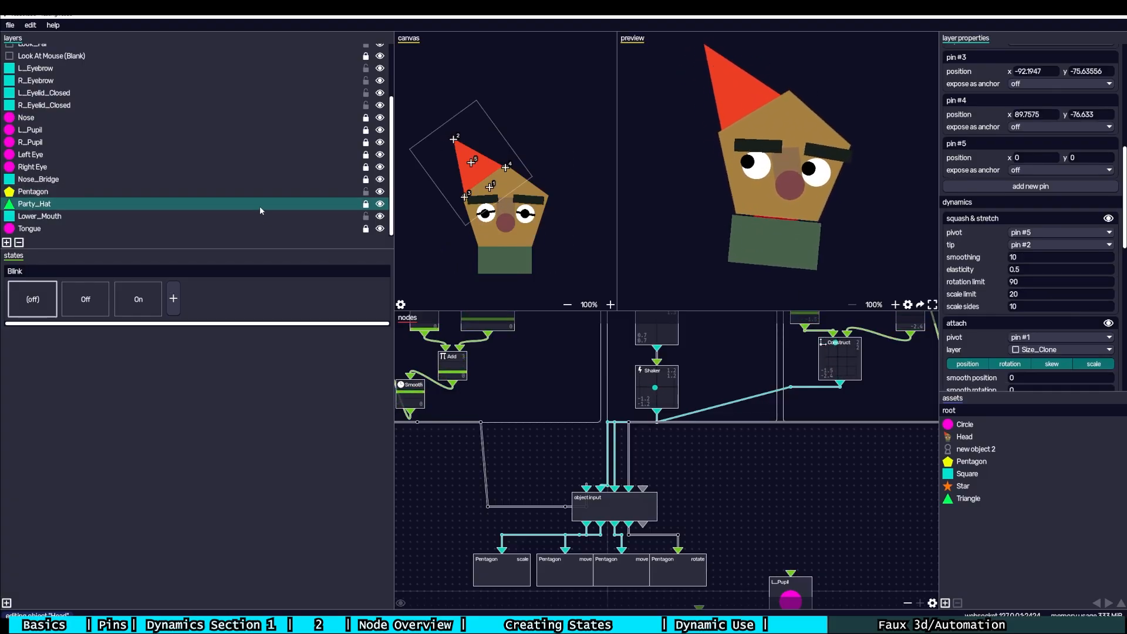
scroll(834, 370, down, 3)
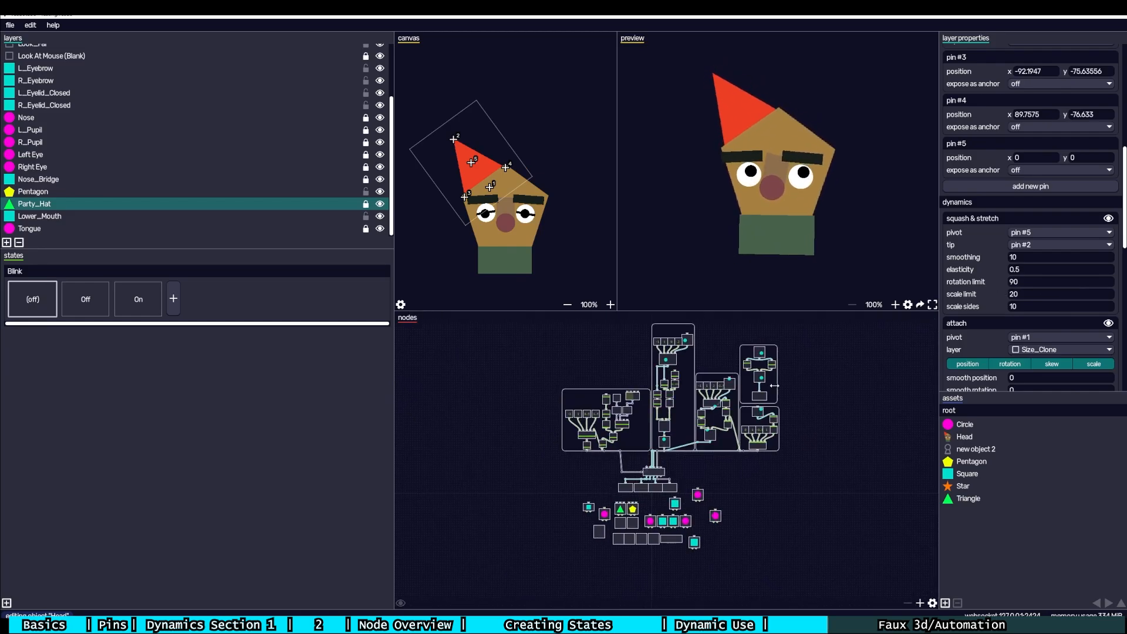
drag(817, 363, 757, 408)
scroll(810, 389, up, 3)
drag(699, 373, 713, 404)
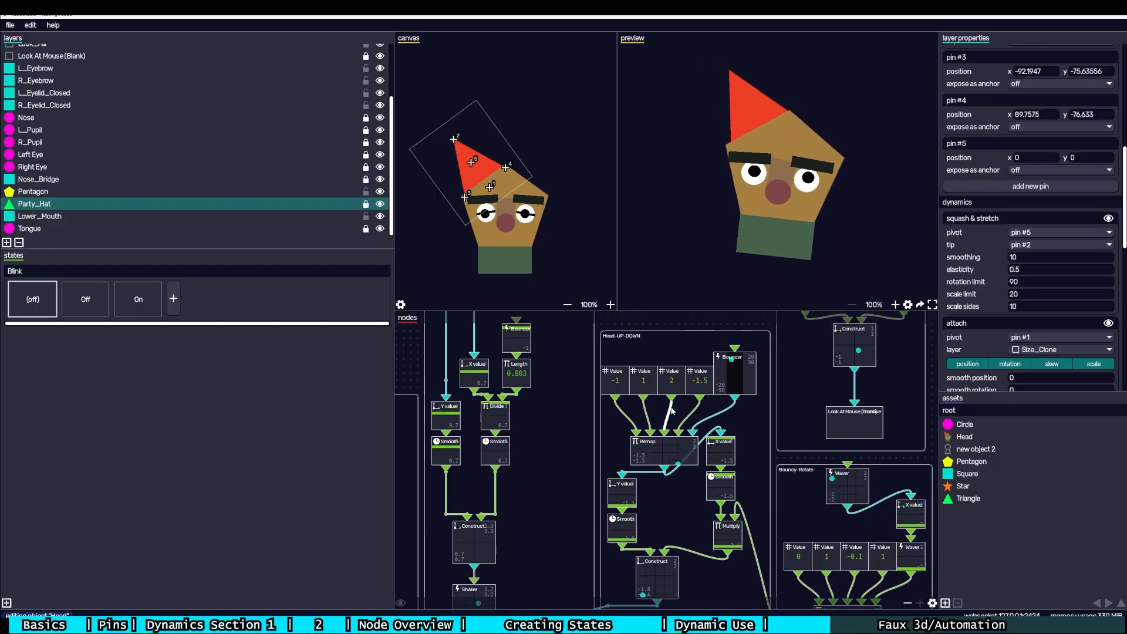
- Trace the Head-UP-DOWN group's Remap, Smooth, Multiply and Construct nodes and their link to the Bouncy-Rotate group
drag(693, 430, 681, 410)
drag(708, 477, 709, 457)
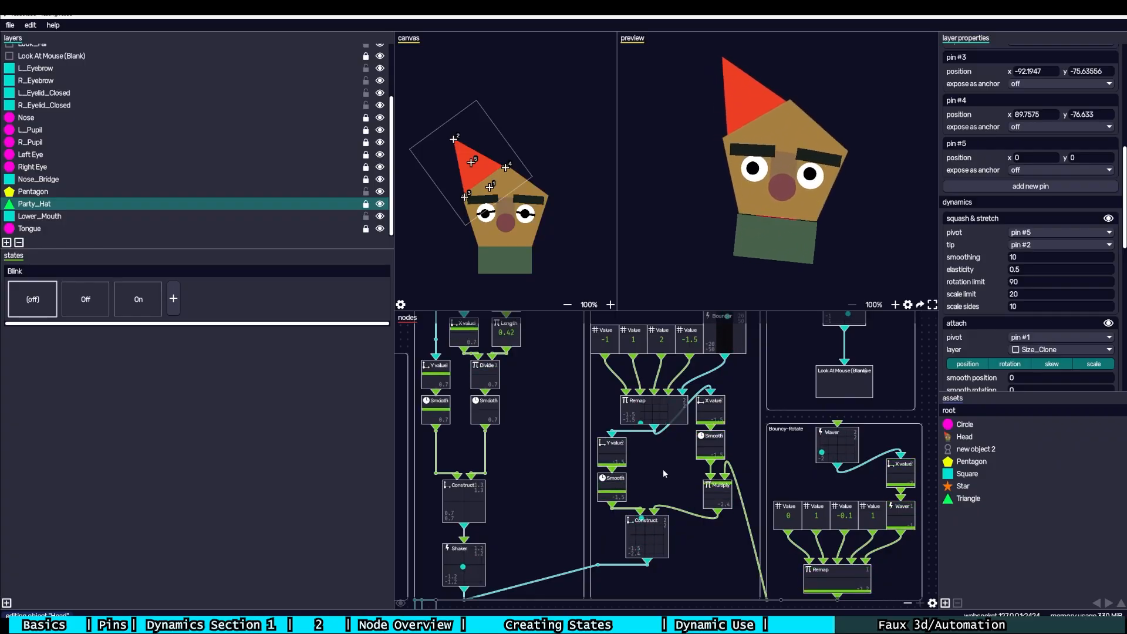
scroll(639, 472, down, 1)
drag(689, 502, 638, 428)
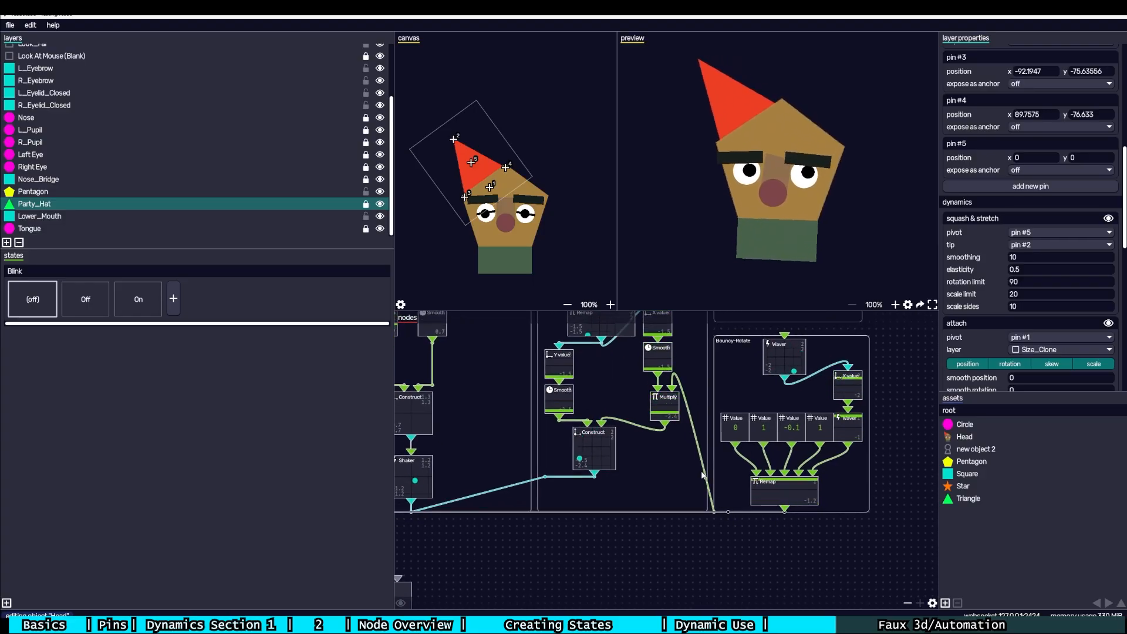
drag(697, 481, 709, 546)
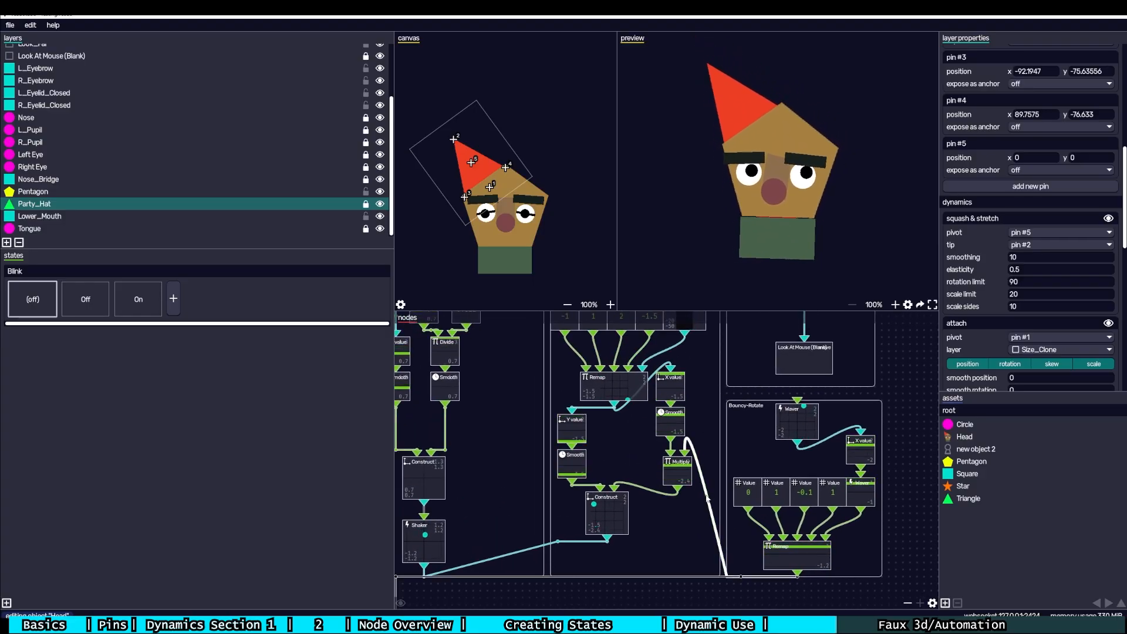
drag(708, 498, 706, 527)
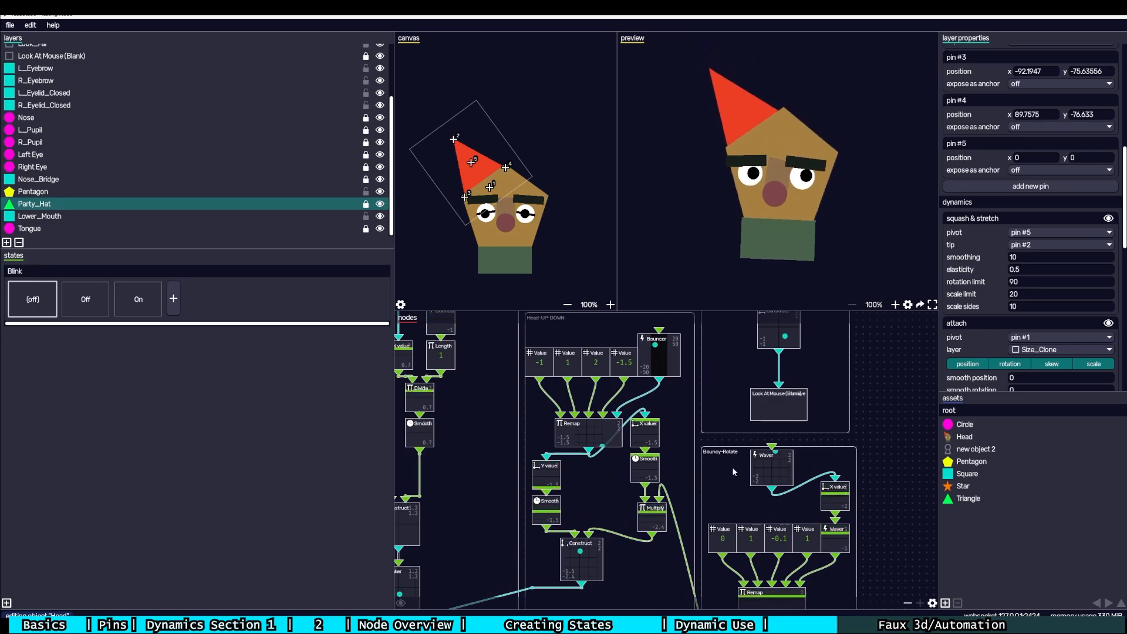
drag(724, 460, 736, 503)
drag(568, 379, 611, 463)
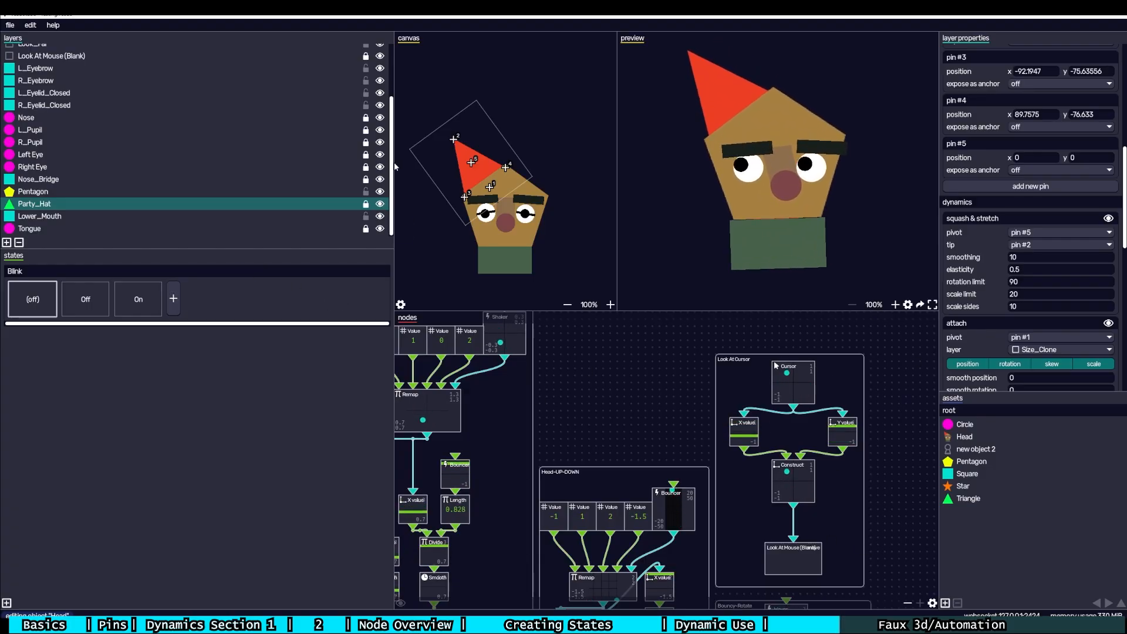
- Select the Look At Mouse (Blank) layer and inspect its anchor pin and move dynamics beside the Look At Cursor group
click(342, 56)
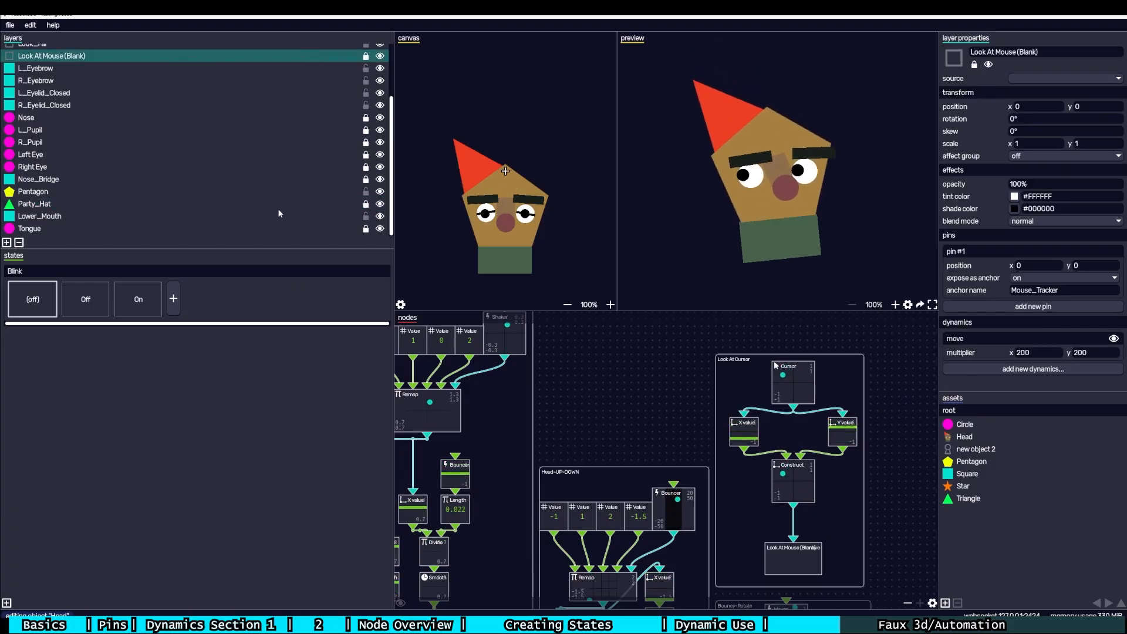
scroll(277, 209, up, 2)
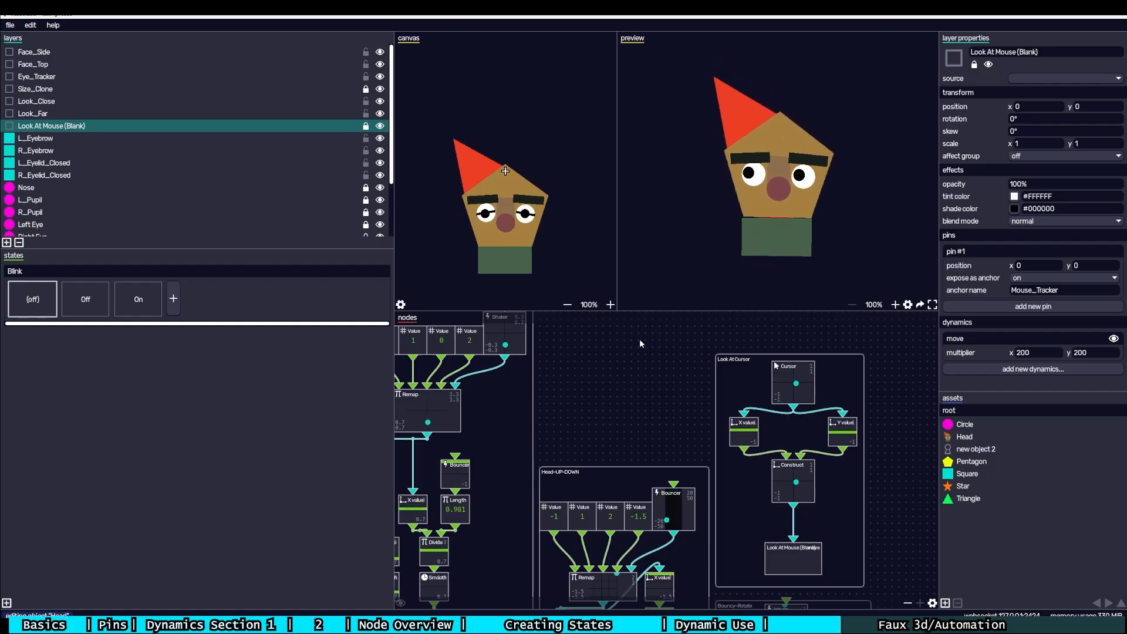
scroll(682, 397, down, 5)
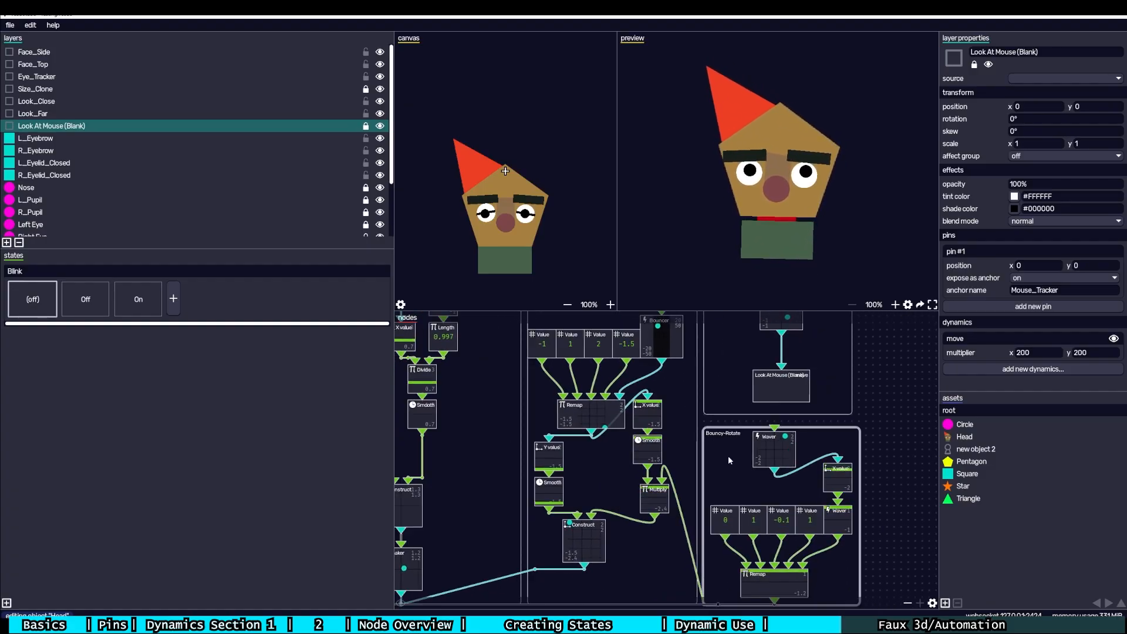
- Review the Small-Wander and Breathing node groups and their place in the whole node graph
scroll(728, 456, up, 7)
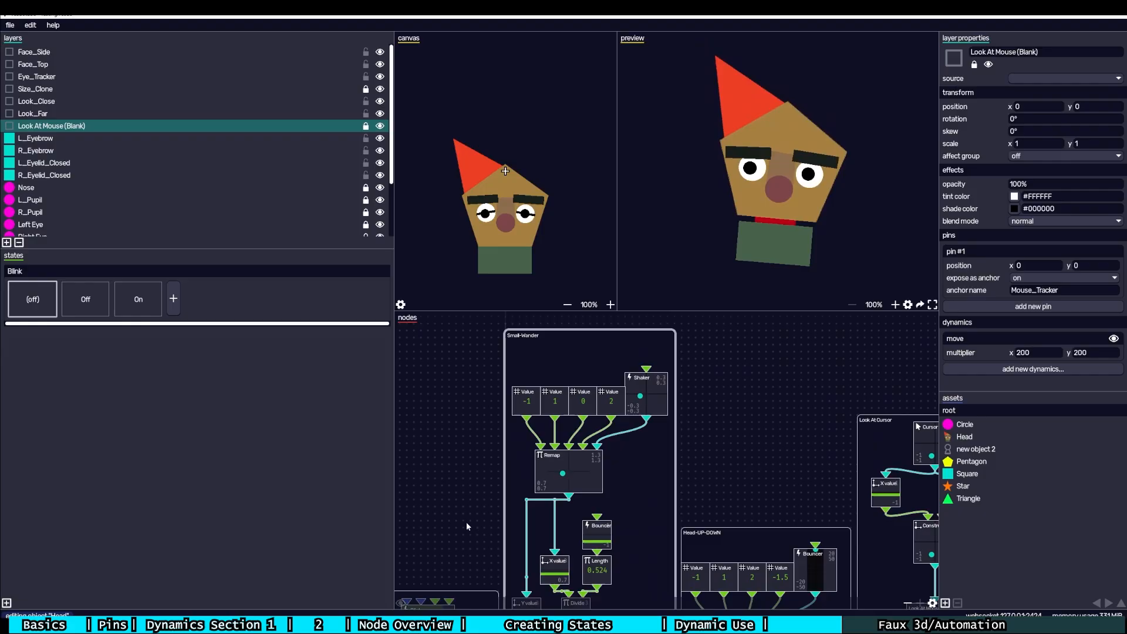
scroll(466, 539, down, 5)
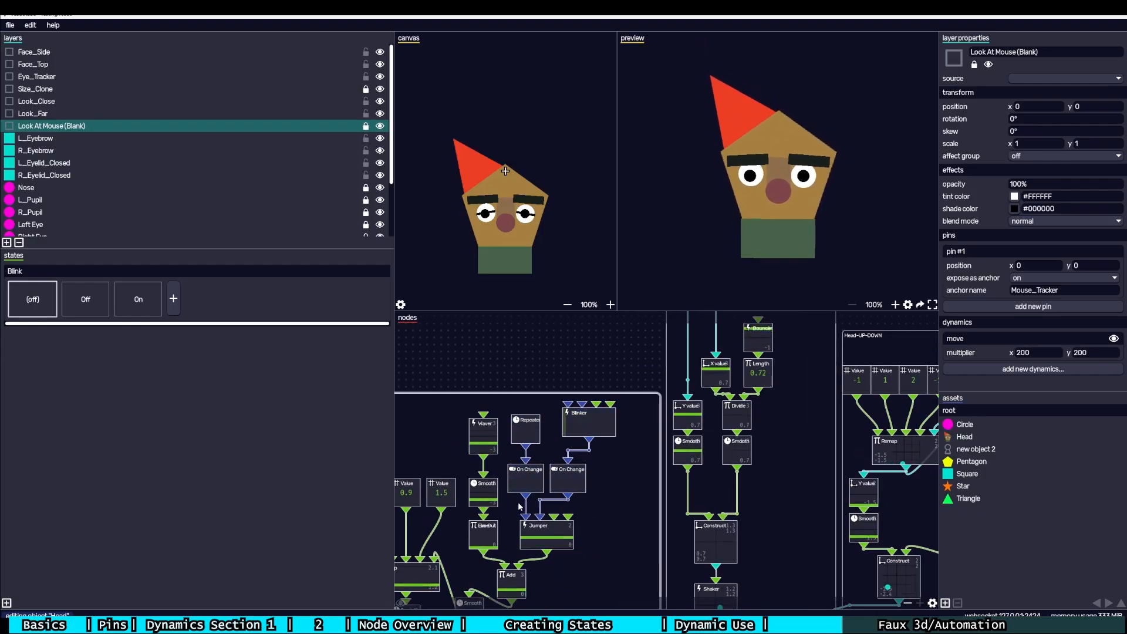
scroll(519, 503, left, 5)
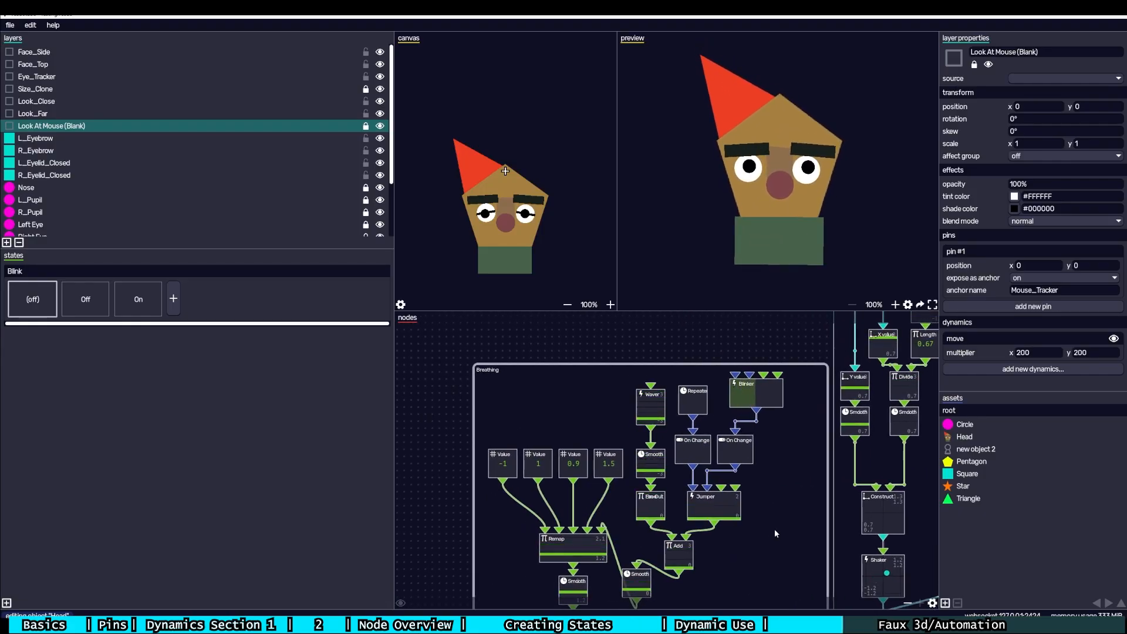
scroll(667, 474, right, 4)
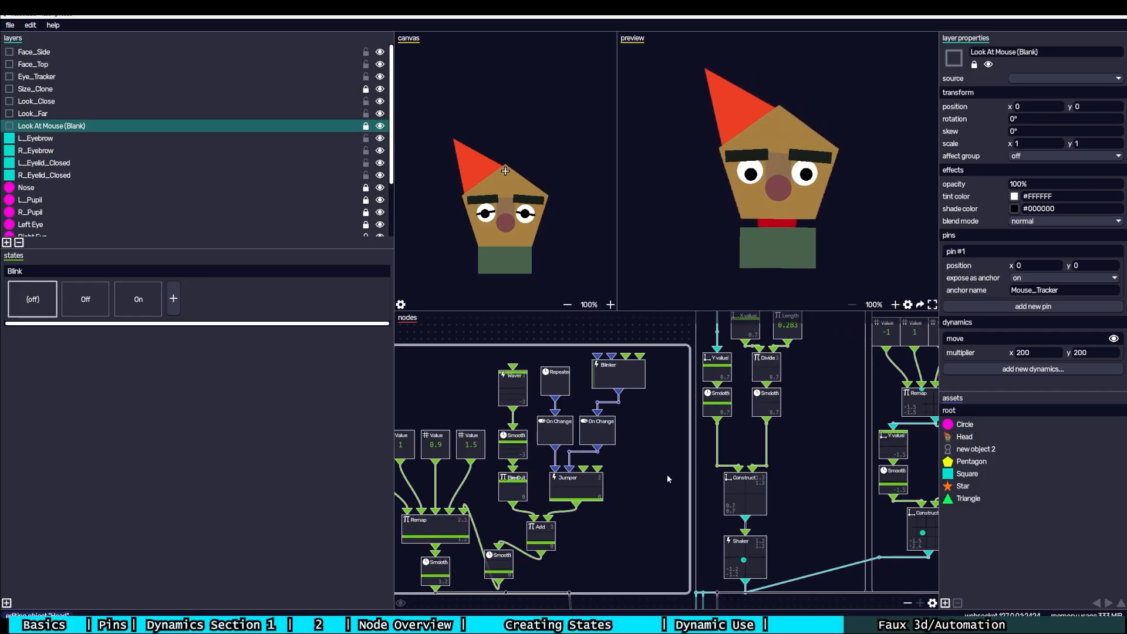
scroll(693, 476, down, 5)
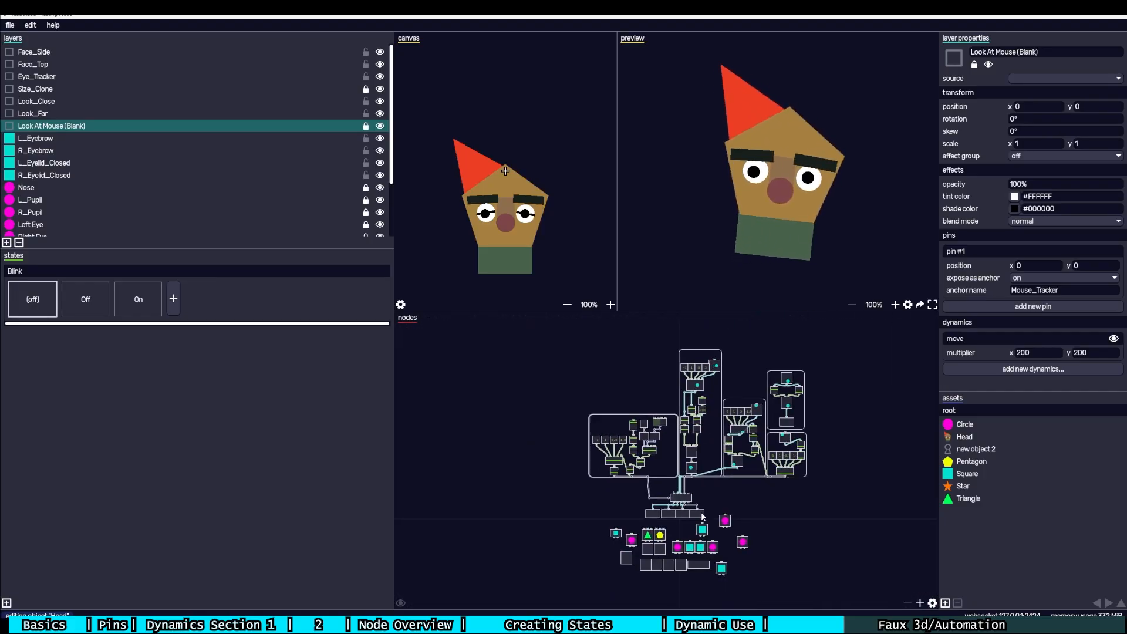
- Re-examine the object input node's ports and its links to the Pentagon scale, move and rotate nodes
scroll(703, 516, up, 5)
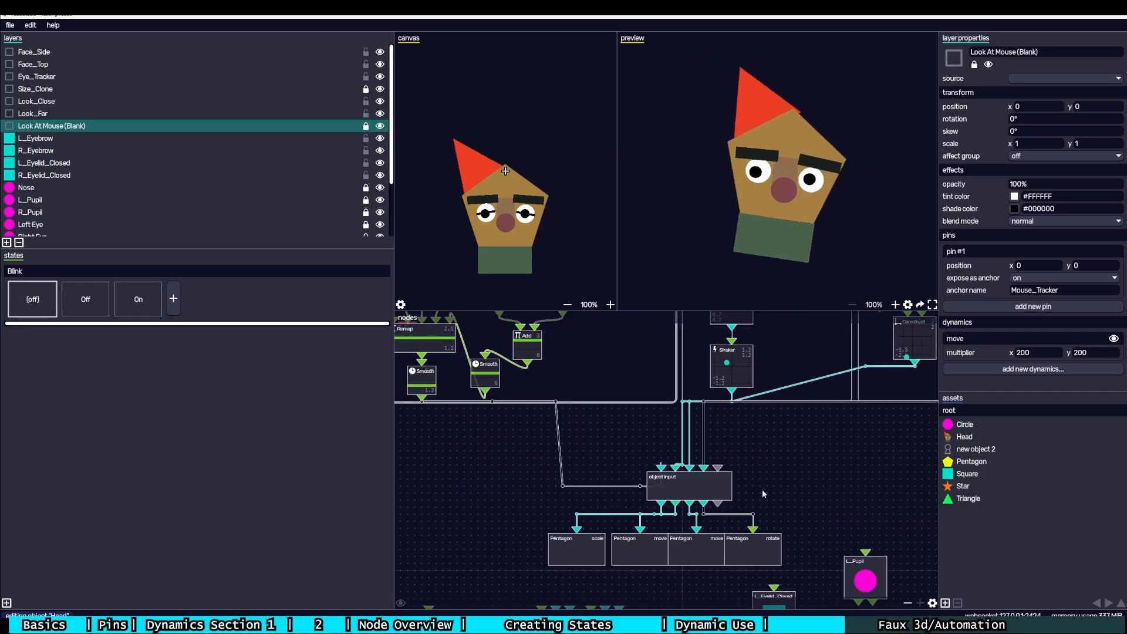
click(723, 487)
click(649, 441)
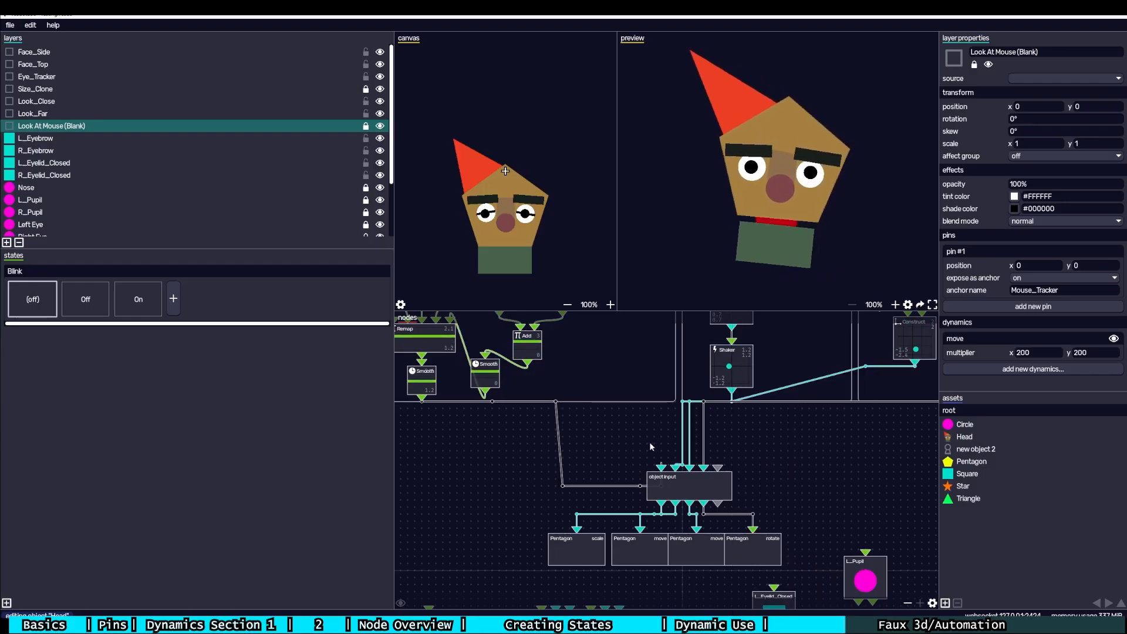
scroll(684, 528, down, 3)
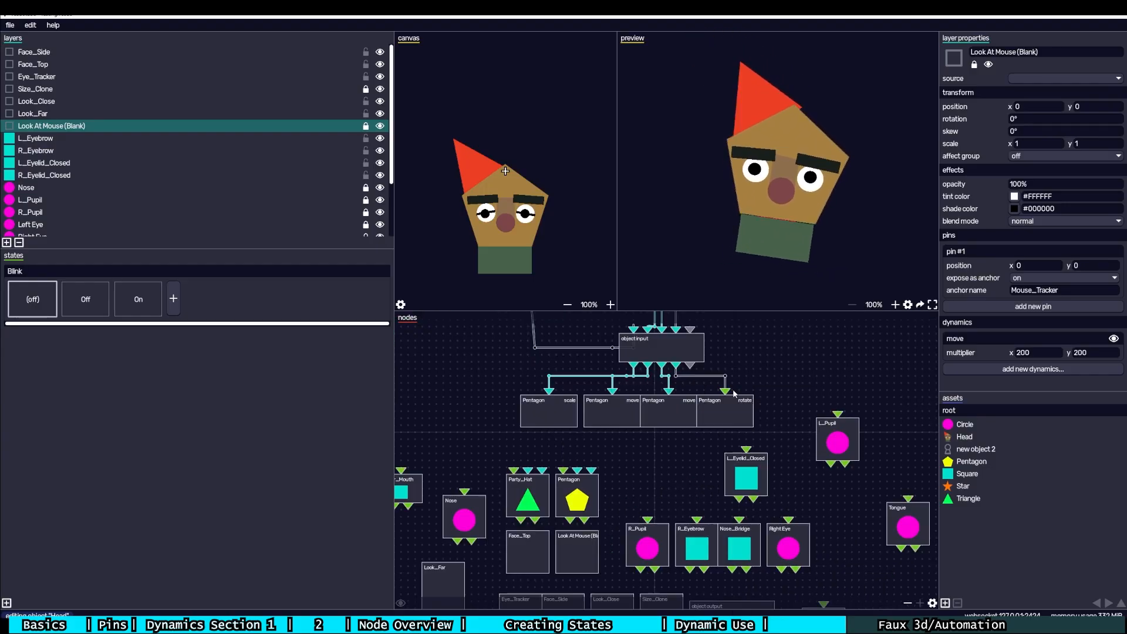
scroll(669, 482, up, 3)
mouse_move(672, 477)
mouse_down()
mouse_move(786, 457)
mouse_move(812, 468)
mouse_move(664, 472)
mouse_move(758, 476)
mouse_move(657, 481)
mouse_move(668, 486)
mouse_up()
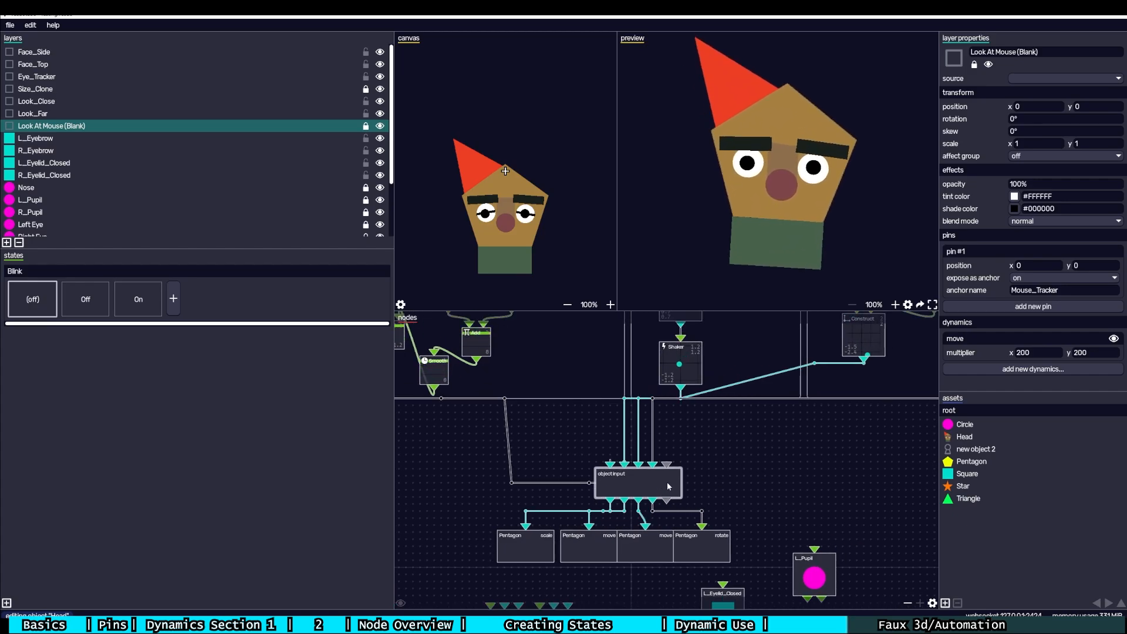
right_click(705, 477)
click(722, 480)
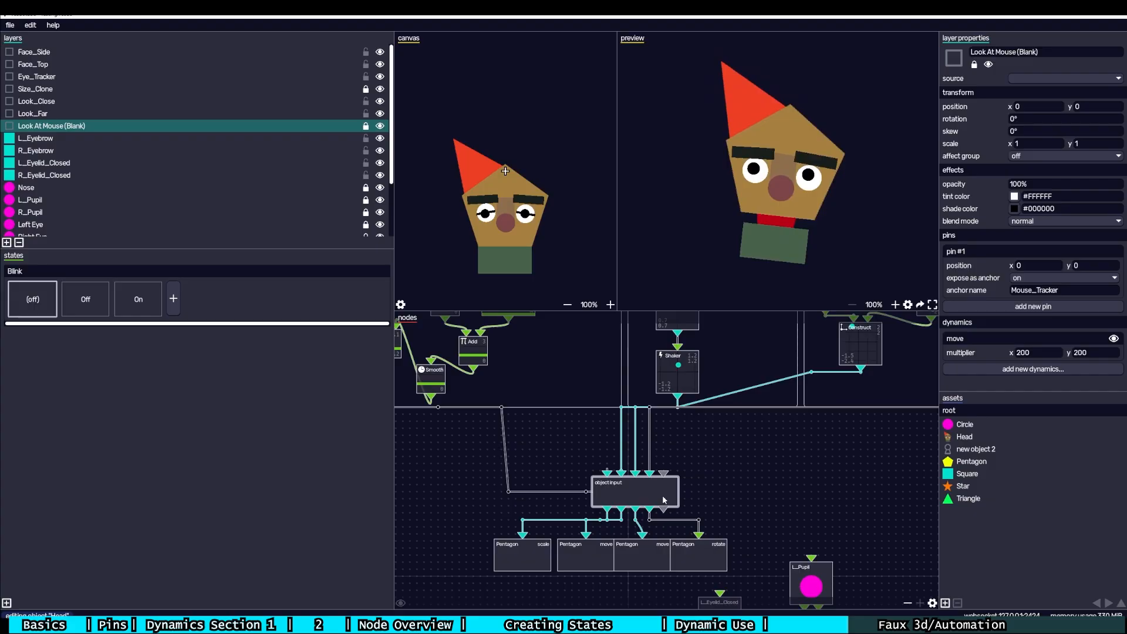
right_click(672, 493)
click(824, 447)
- Survey the whole node graph, comparing the head automation groups with the separate tracking groups and the layer nodes
scroll(822, 450, down, 5)
drag(822, 451, 444, 423)
drag(683, 478, 554, 488)
drag(433, 534, 773, 553)
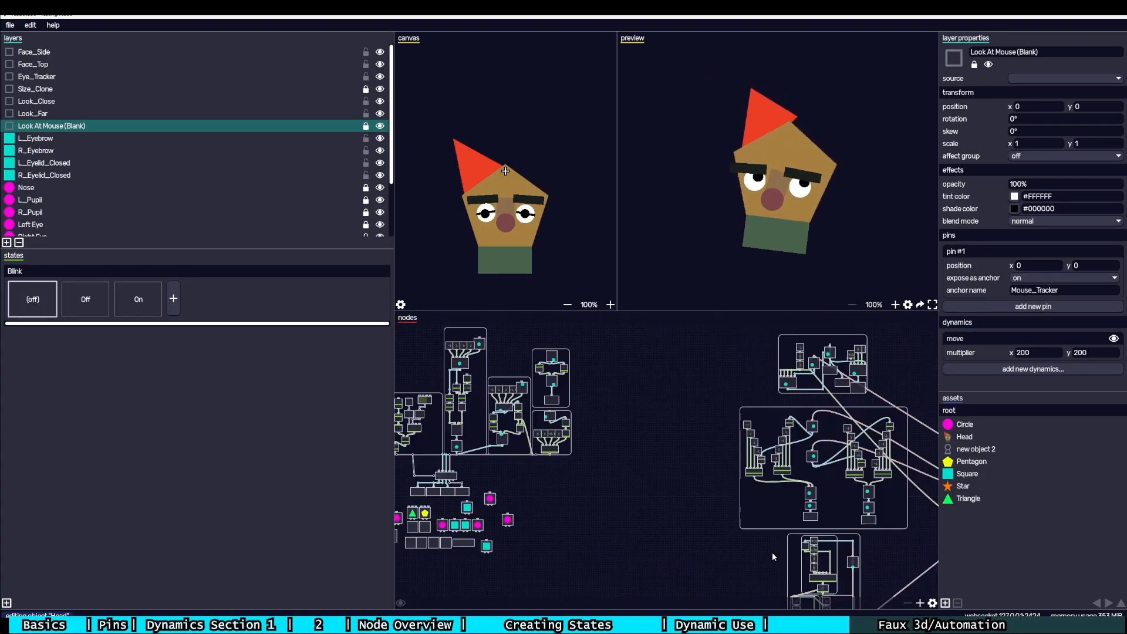
drag(704, 510, 635, 379)
drag(708, 481, 508, 559)
drag(787, 492, 645, 537)
drag(434, 505, 805, 540)
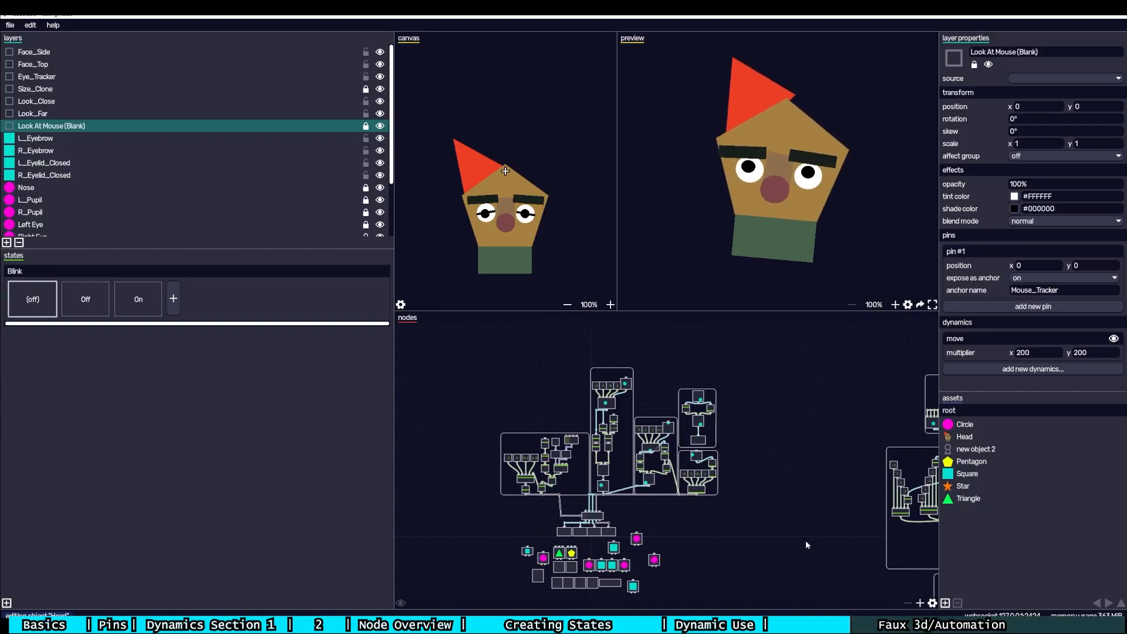
scroll(681, 499, up, 1)
scroll(620, 463, up, 5)
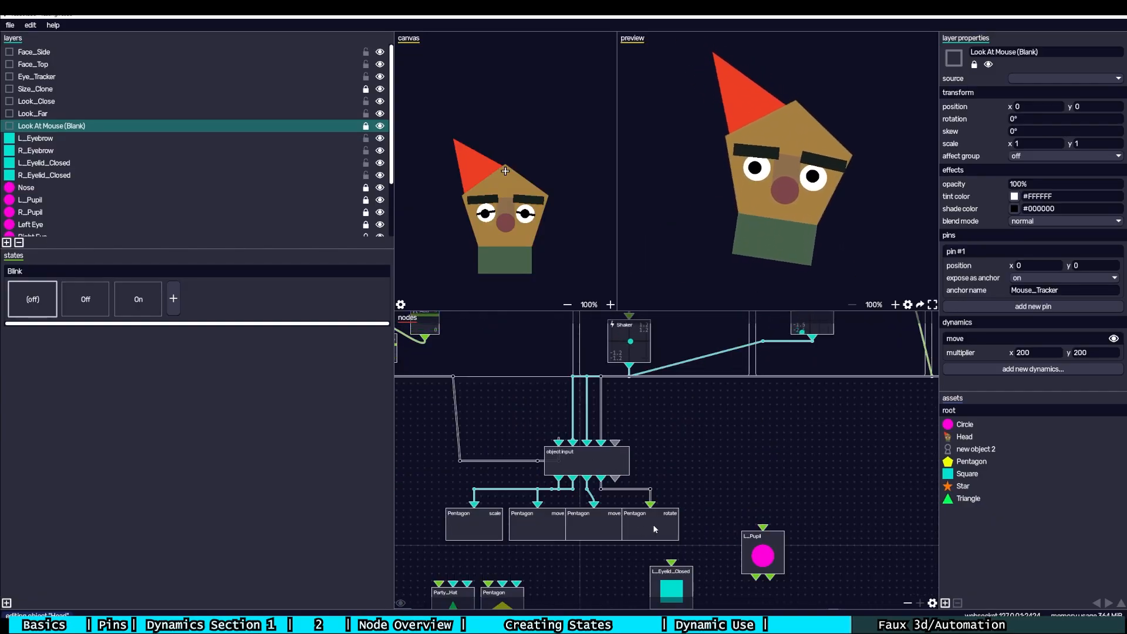
- Check the object input node's spare pointer port and follow the wiring through Bouncy-Rotate to the Look At Cursor group
drag(739, 537, 711, 572)
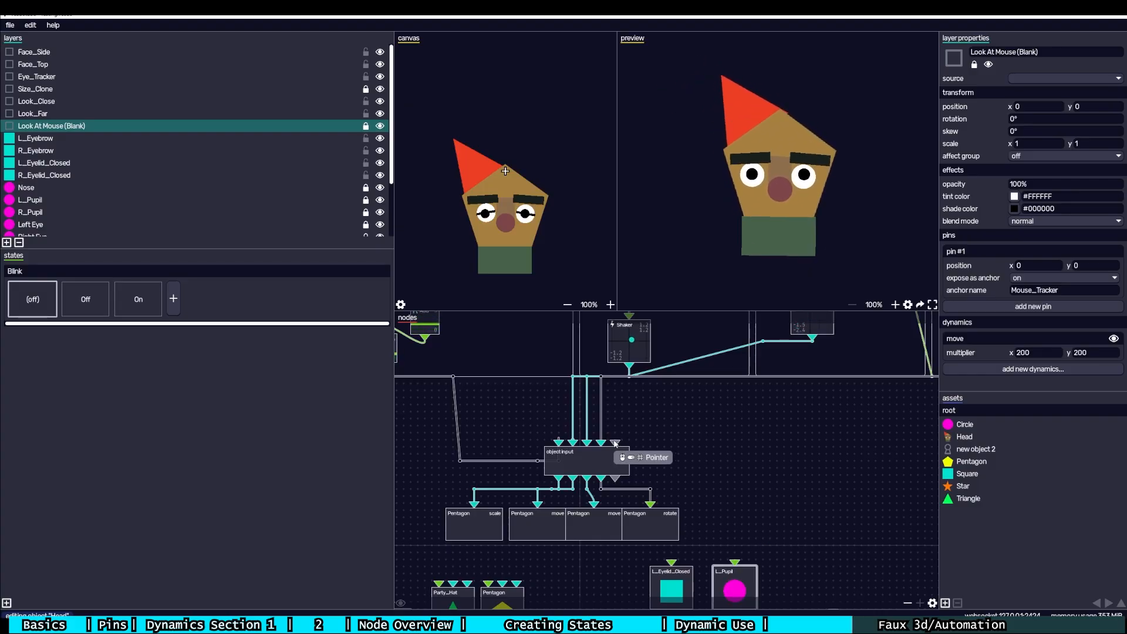
drag(759, 446, 542, 497)
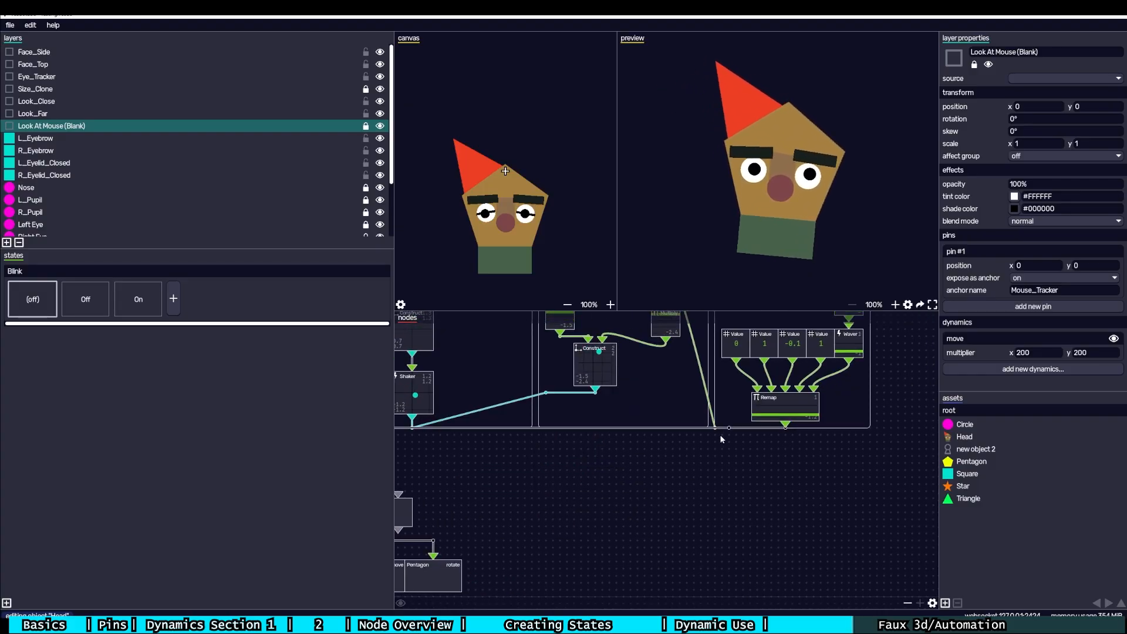
drag(722, 439, 802, 355)
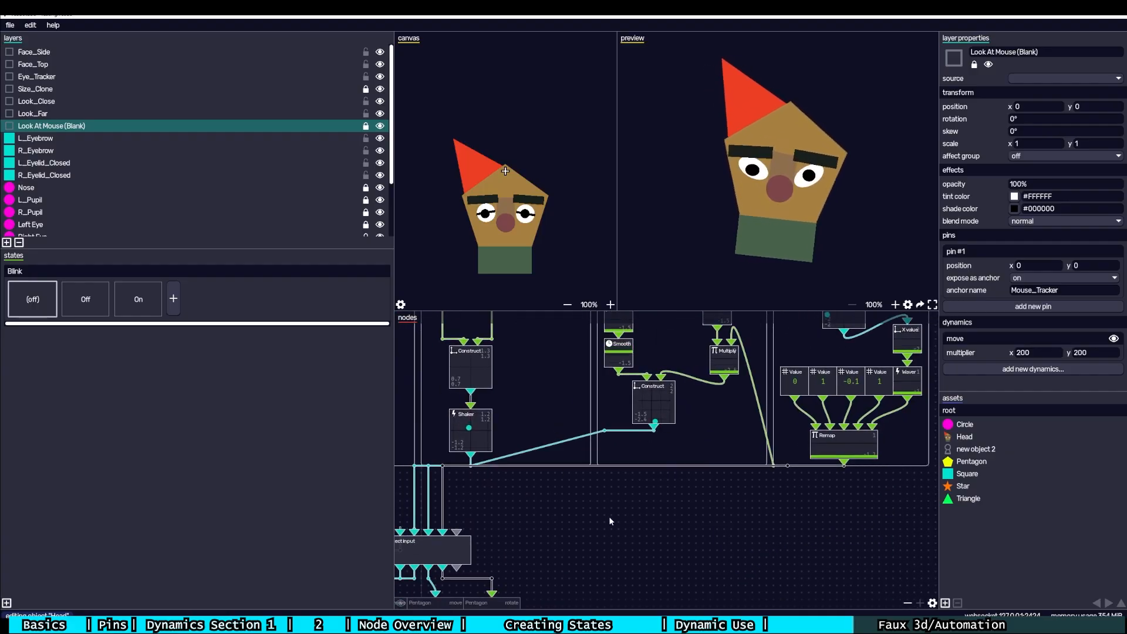
mouse_move(629, 517)
mouse_down()
mouse_move(767, 471)
mouse_move(575, 546)
mouse_up()
drag(787, 420, 664, 586)
drag(750, 405, 743, 495)
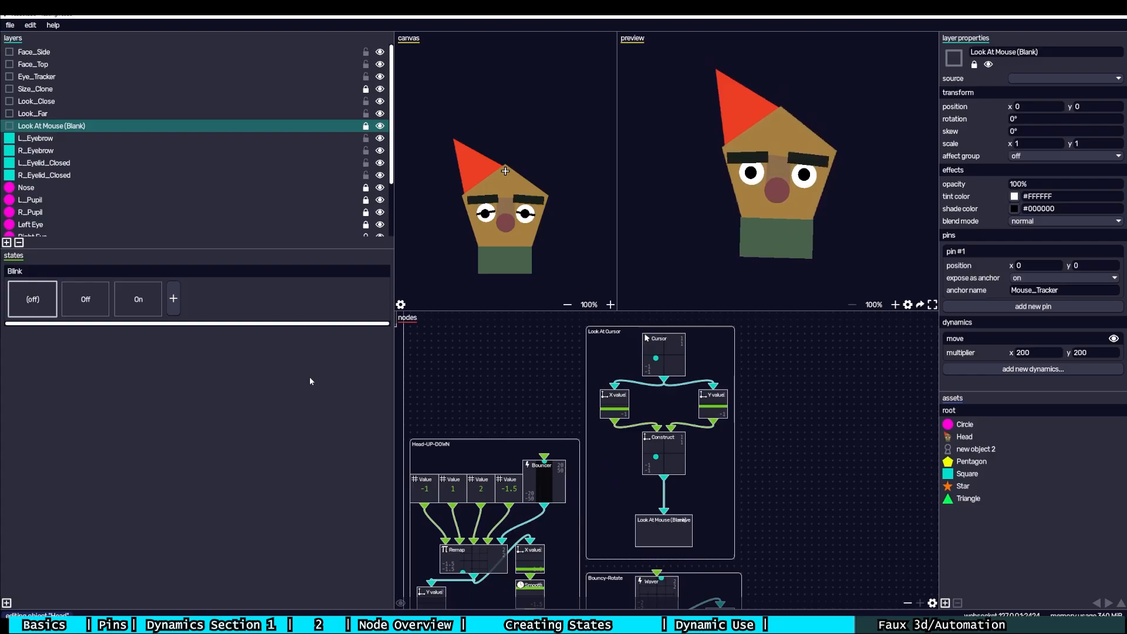
- Examine how the Me look group's Head Look node drives the Look_Close, Eye_Tracker and Look_Far move nodes
scroll(798, 560, down, 4)
drag(824, 553, 498, 496)
scroll(693, 485, up, 3)
drag(692, 486, 571, 480)
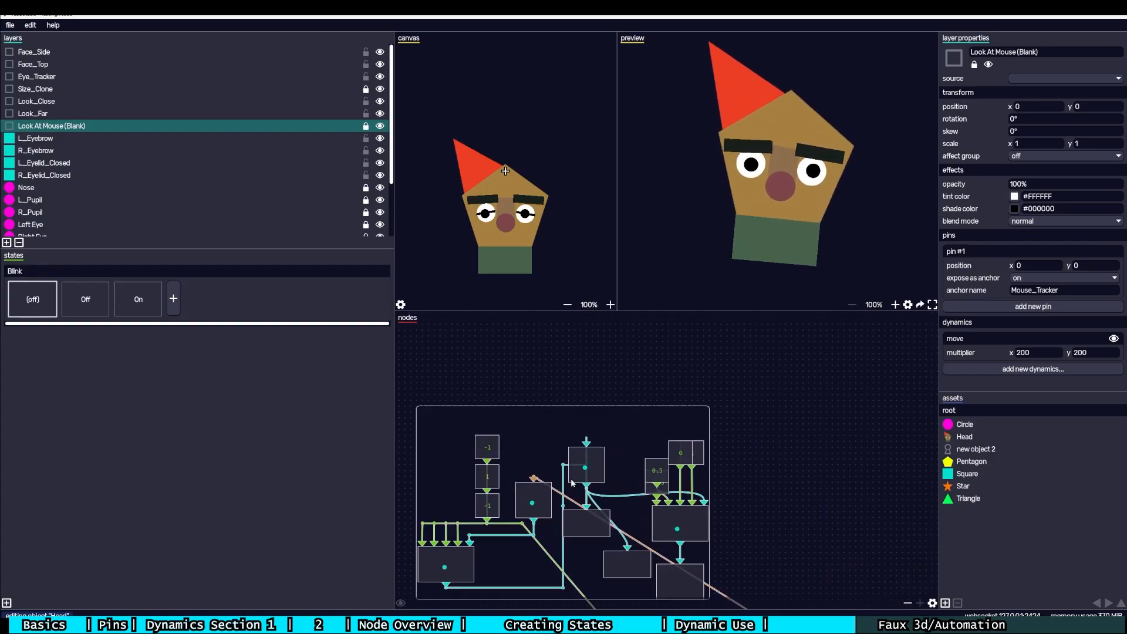
scroll(571, 477, up, 2)
drag(642, 445, 728, 385)
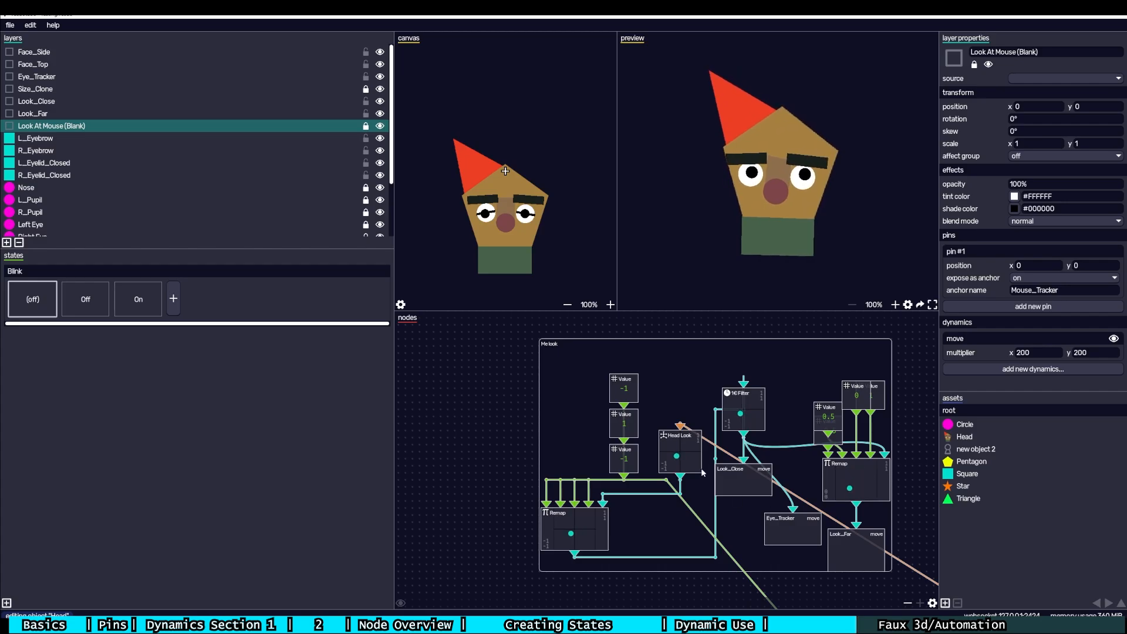
- Find the webcam camera node in the face-tracking section and inspect its device and resolution options
scroll(675, 452, down, 4)
scroll(643, 434, up, 4)
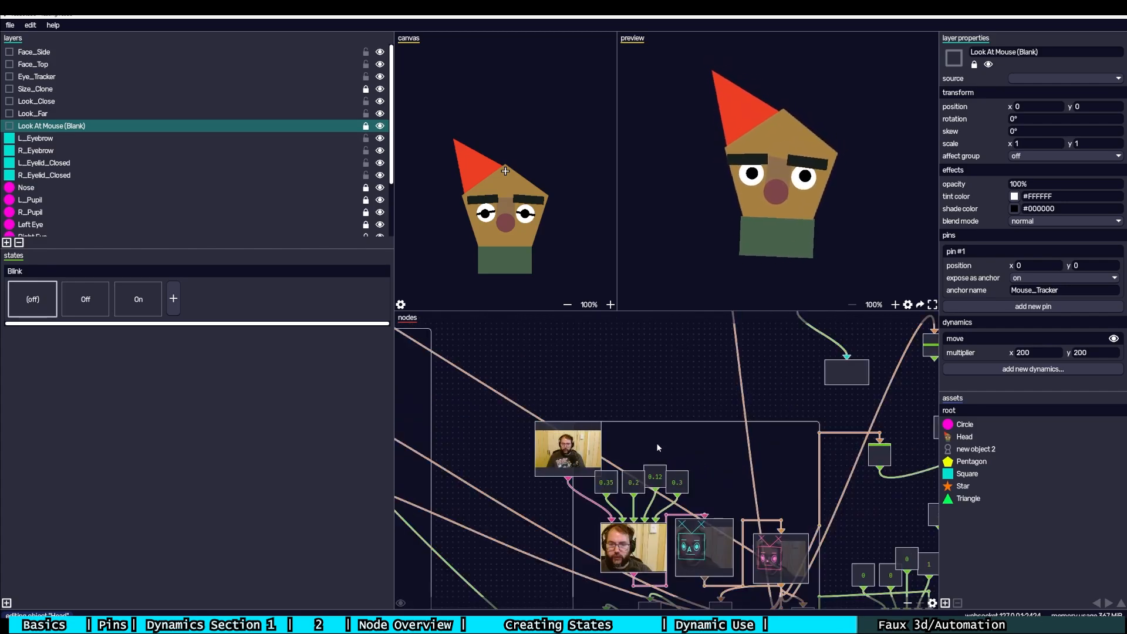
scroll(675, 453, up, 1)
drag(688, 457, 696, 406)
drag(565, 397, 519, 367)
right_click(676, 353)
mouse_move(721, 193)
right_click(519, 368)
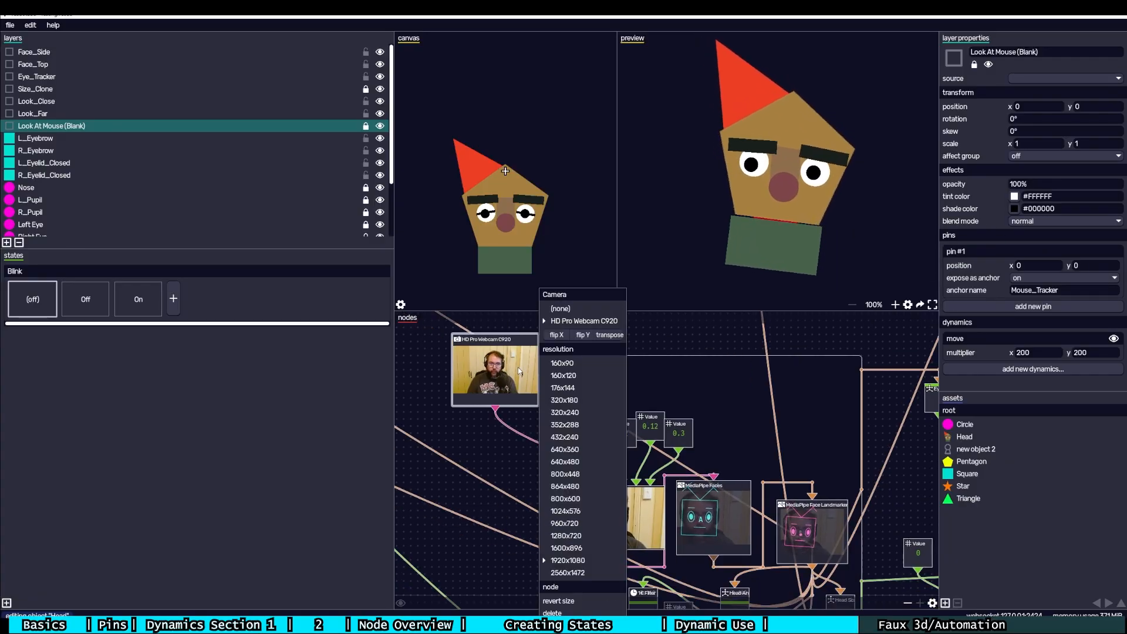
click(502, 491)
- Examine the Crop and MediaPipe nodes fed by the webcam and browse the available Bitmap node types
drag(522, 479, 515, 463)
drag(619, 503, 591, 474)
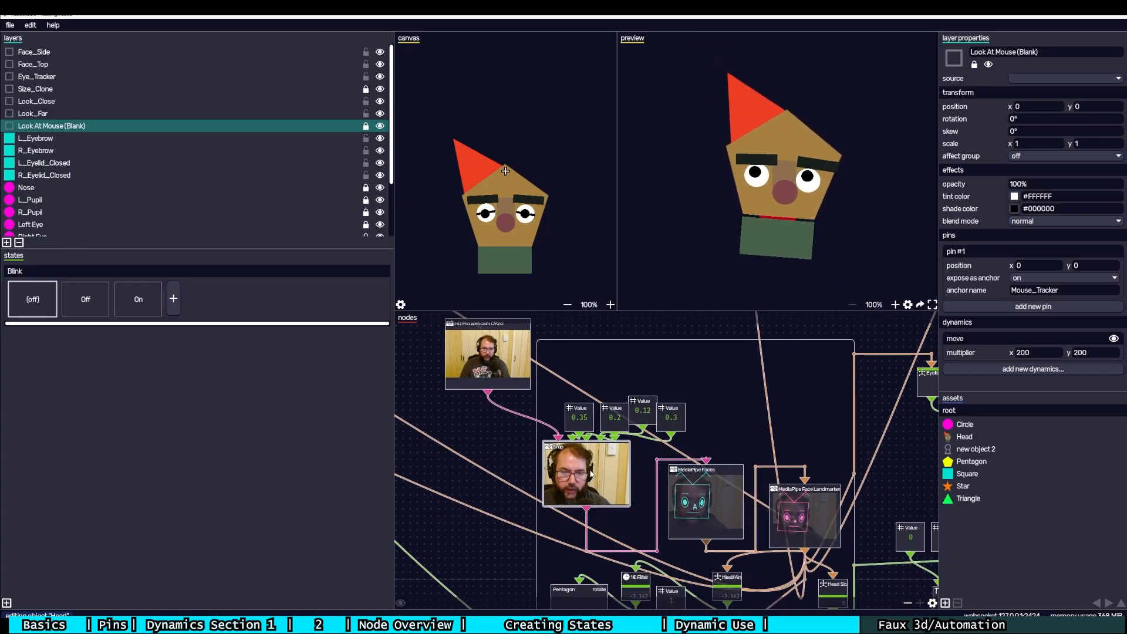
drag(613, 351, 621, 380)
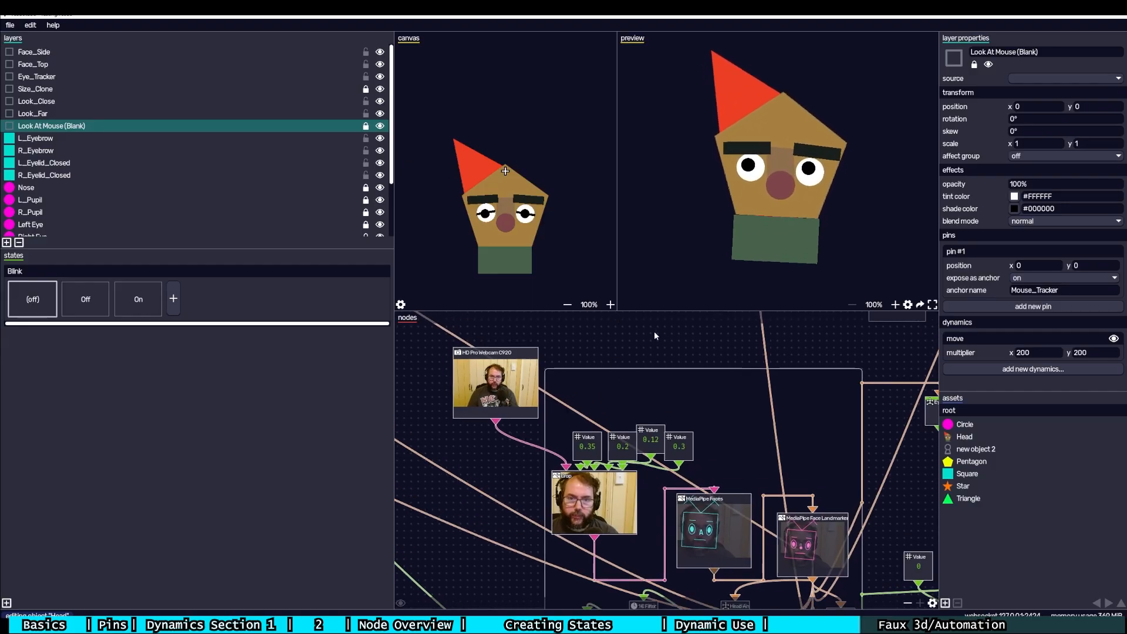
right_click(664, 403)
drag(655, 332, 629, 355)
mouse_move(733, 186)
click(588, 398)
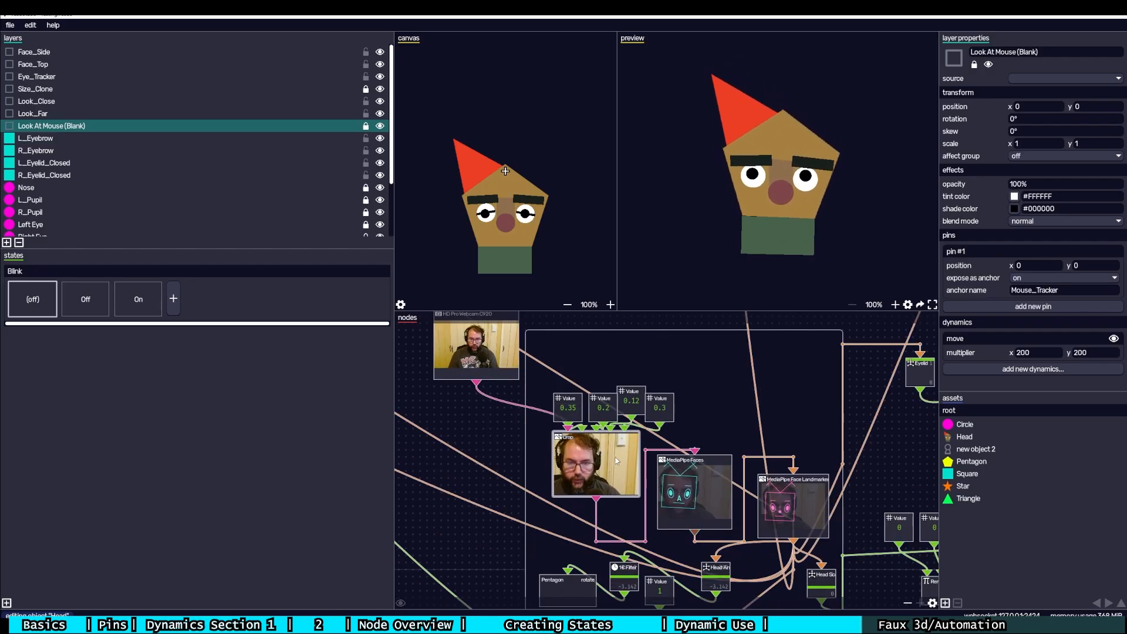
mouse_move(615, 457)
mouse_down()
mouse_move(593, 456)
mouse_move(600, 467)
mouse_up()
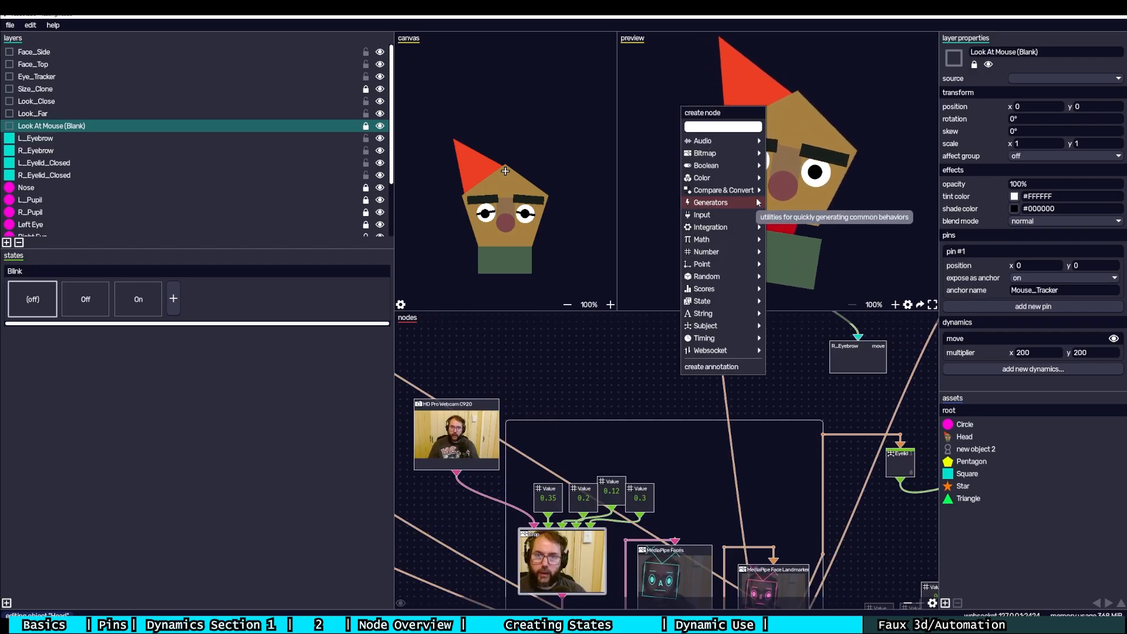
mouse_move(723, 153)
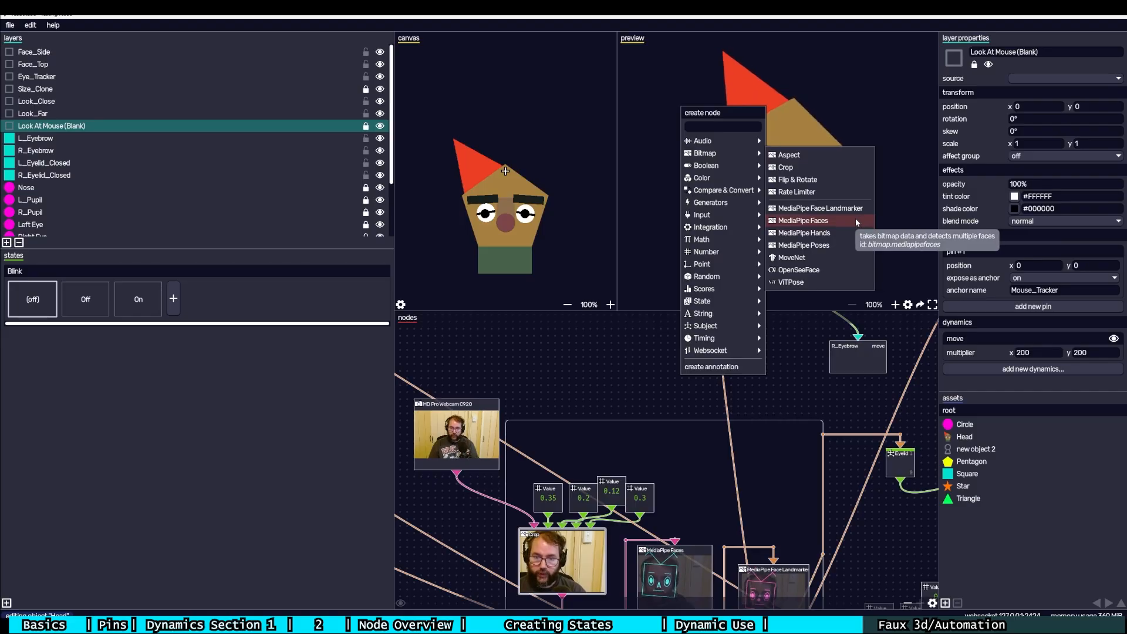
click(784, 389)
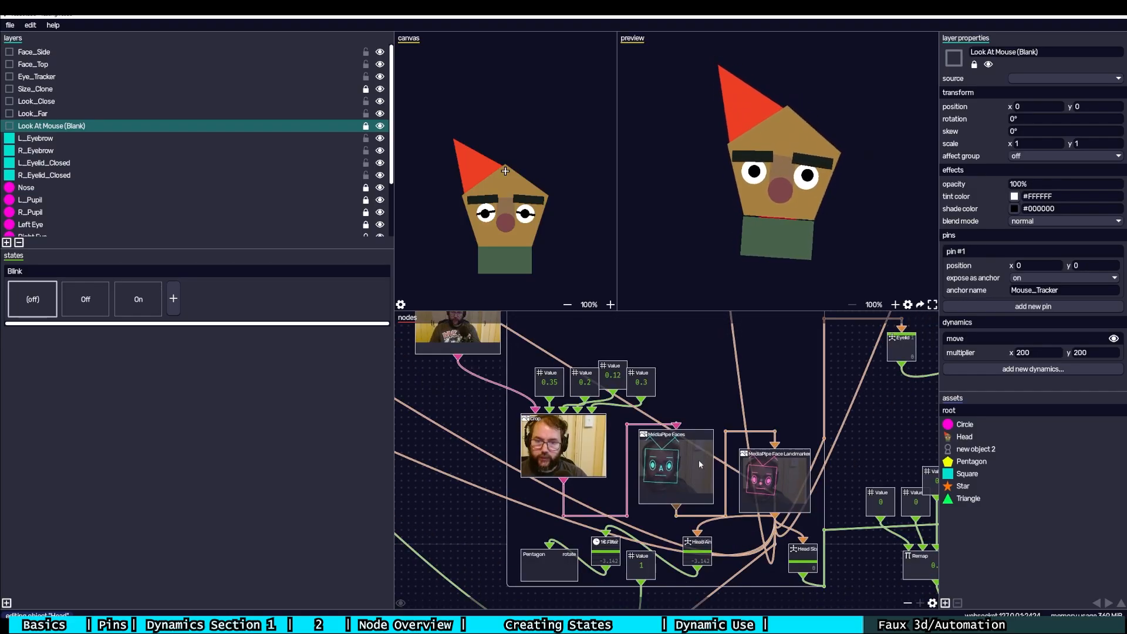
- Browse the attributes available from the MediaPipe Faces node and examine the neighbouring MediaPipe Face Landmarker node
right_click(699, 459)
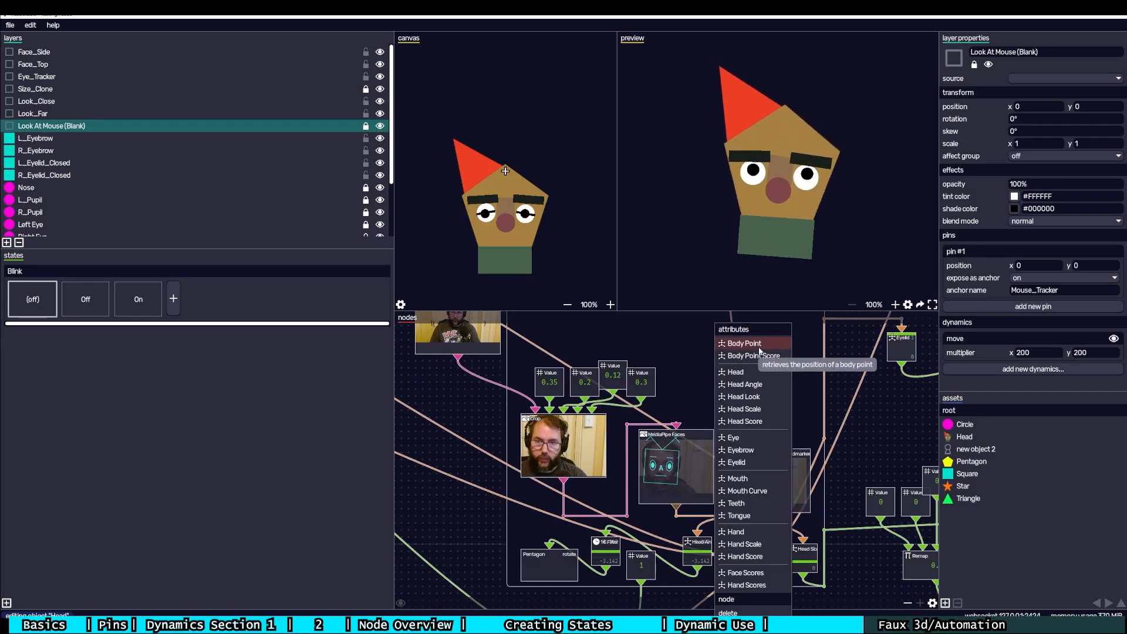
click(693, 489)
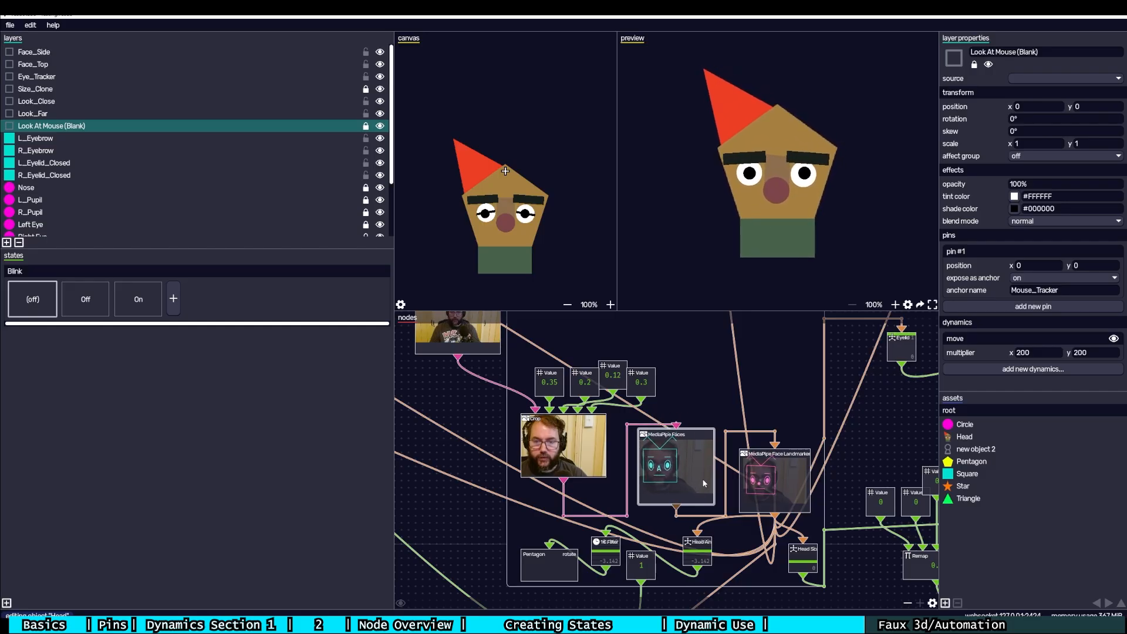
drag(704, 483, 707, 483)
drag(783, 475, 741, 478)
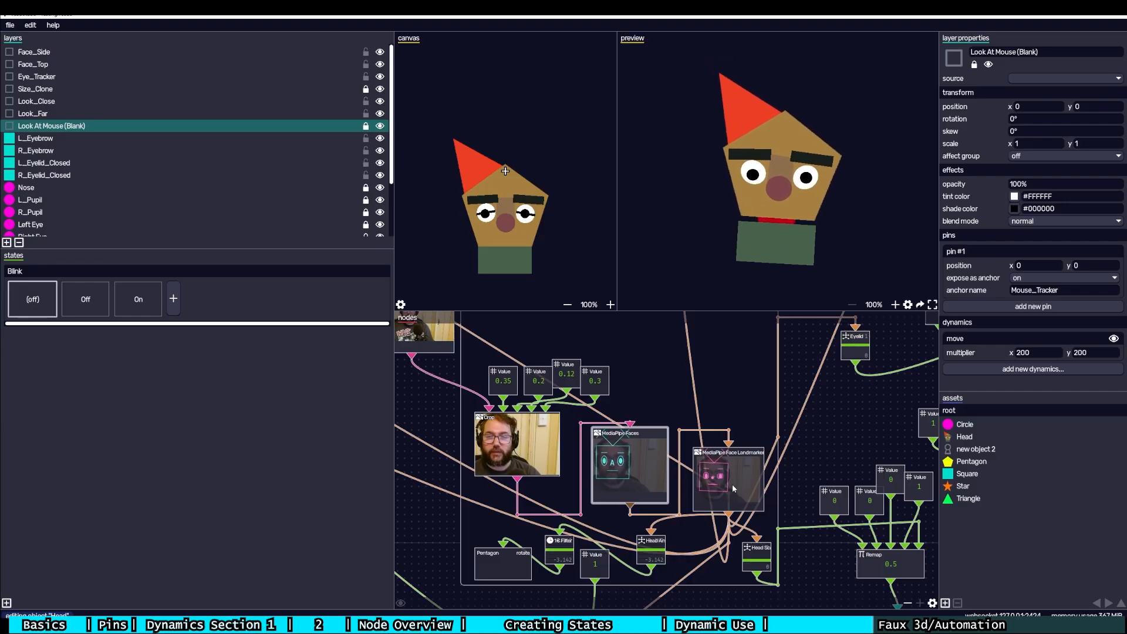
scroll(739, 463, down, 3)
- Locate the Eyelid node fed by the face landmarker and remove the spare attribute node above it whose output is unconnected
drag(738, 438, 732, 448)
mouse_move(736, 445)
mouse_down()
mouse_move(739, 416)
mouse_move(755, 442)
mouse_move(742, 431)
mouse_move(736, 442)
mouse_move(755, 435)
mouse_move(738, 443)
mouse_move(741, 429)
mouse_move(736, 442)
mouse_up()
drag(787, 426, 744, 502)
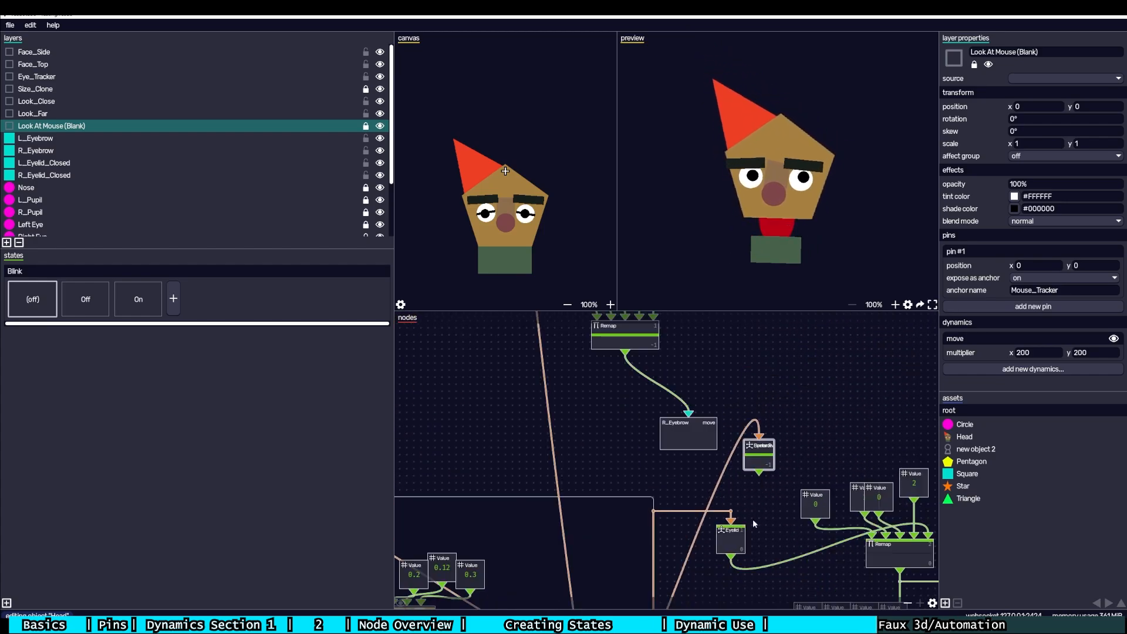
drag(752, 519, 745, 453)
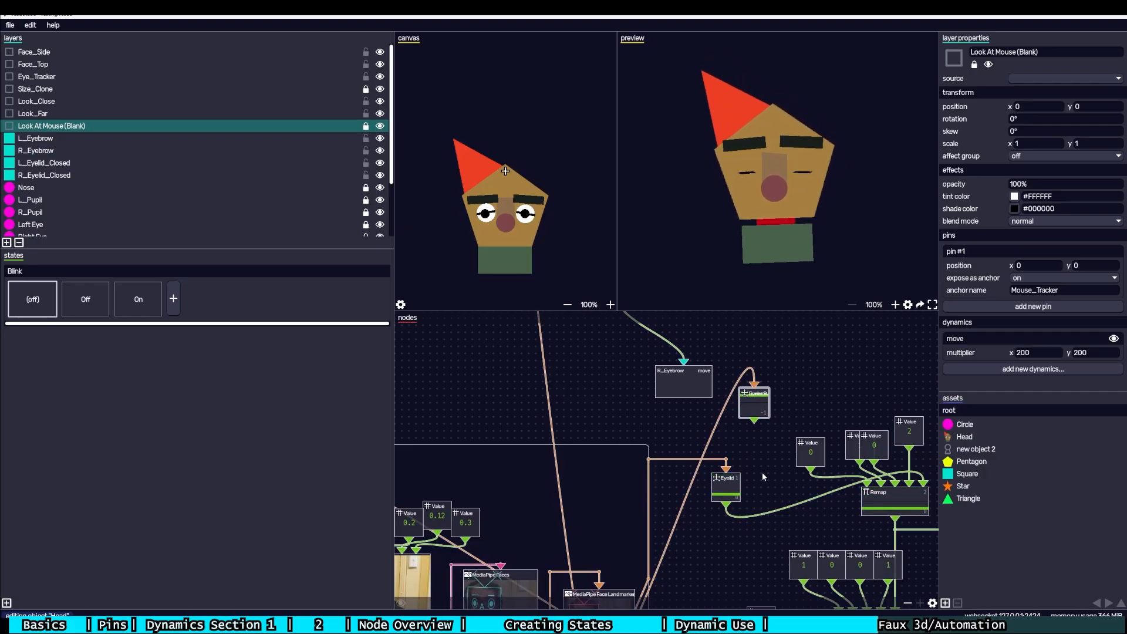
drag(693, 528, 798, 447)
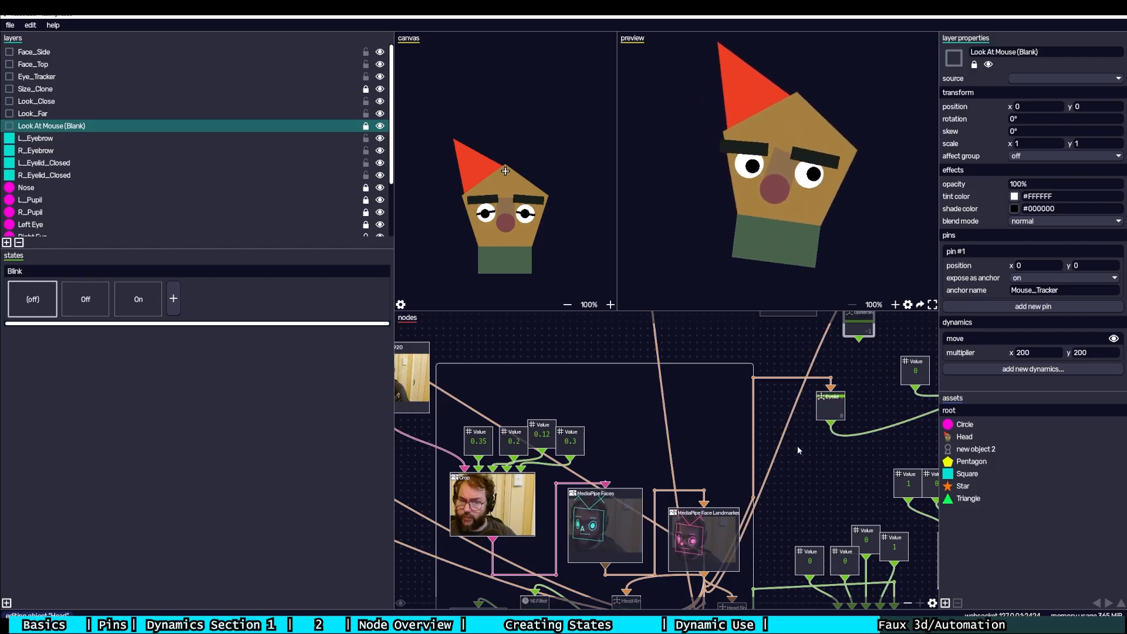
drag(840, 420, 657, 477)
click(667, 461)
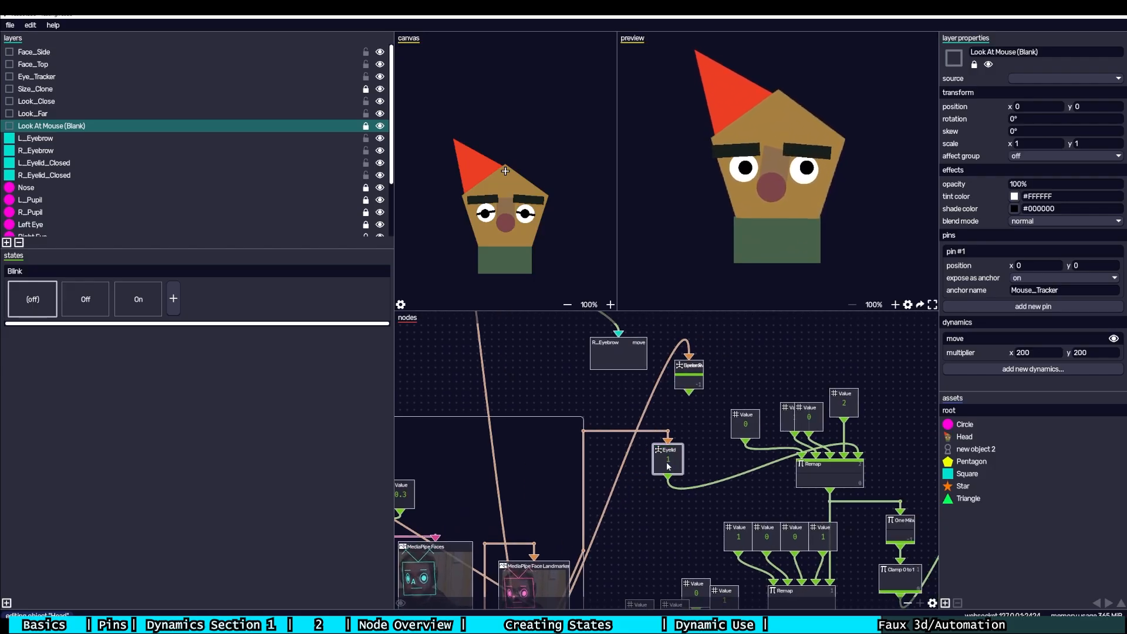
drag(691, 377, 698, 390)
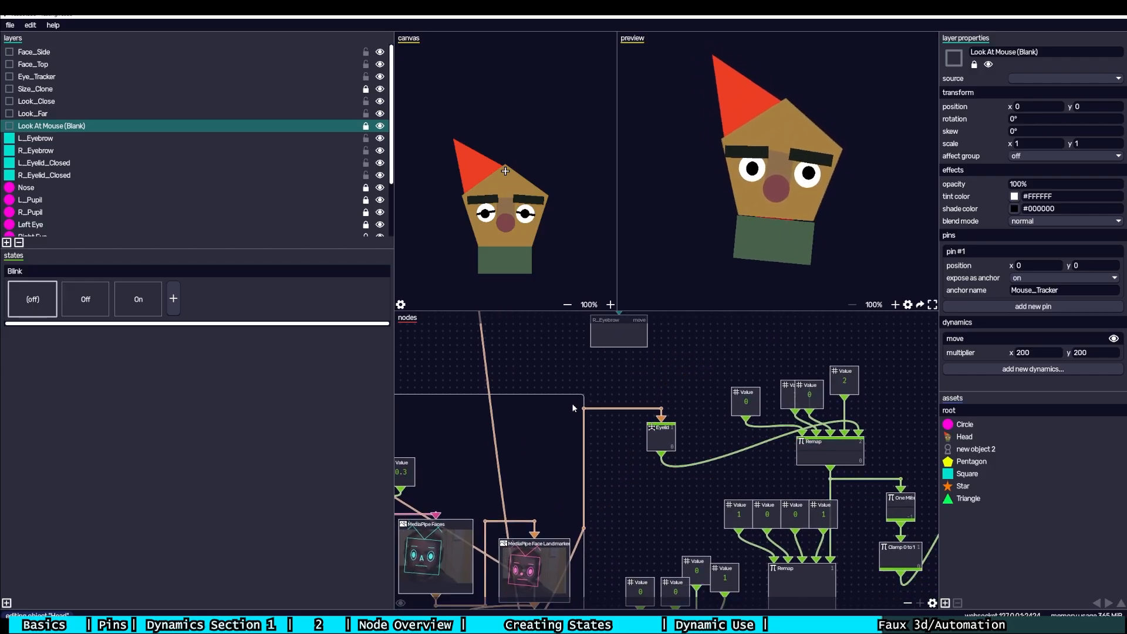
- Trace the Eyelid and Head Scale outputs through their Remap nodes to the Pentagon scale and the Right Eye and Left Eye skew nodes
mouse_move(755, 485)
mouse_down()
mouse_move(697, 452)
mouse_move(656, 395)
mouse_up()
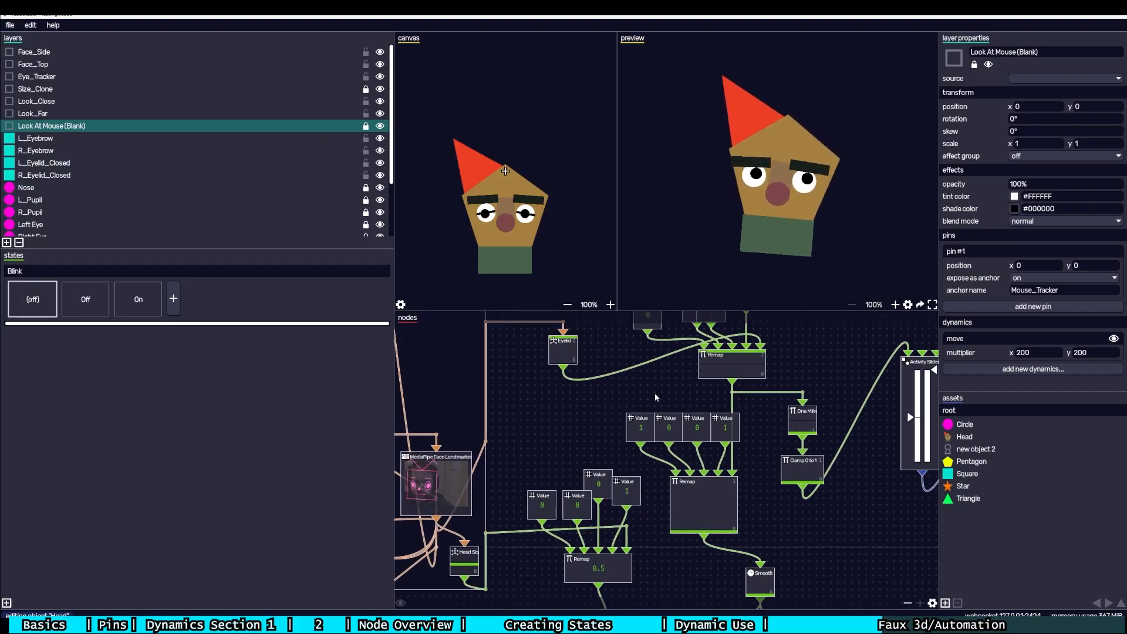
mouse_move(813, 539)
mouse_down()
mouse_move(756, 492)
mouse_move(825, 433)
mouse_up()
drag(689, 541, 642, 567)
right_click(475, 399)
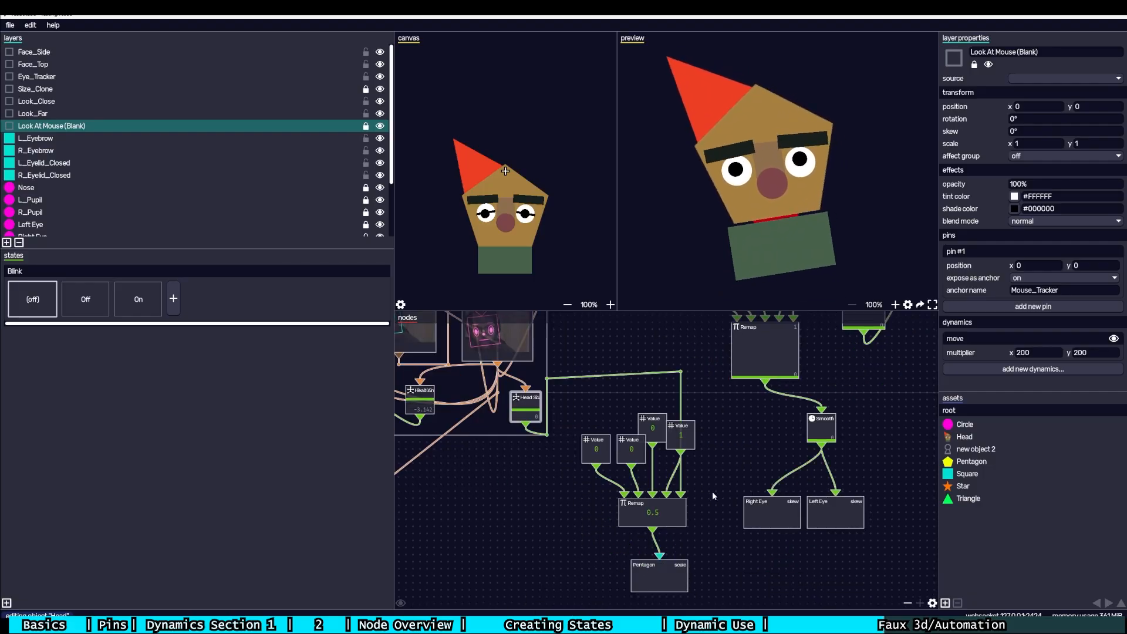
drag(714, 496, 688, 488)
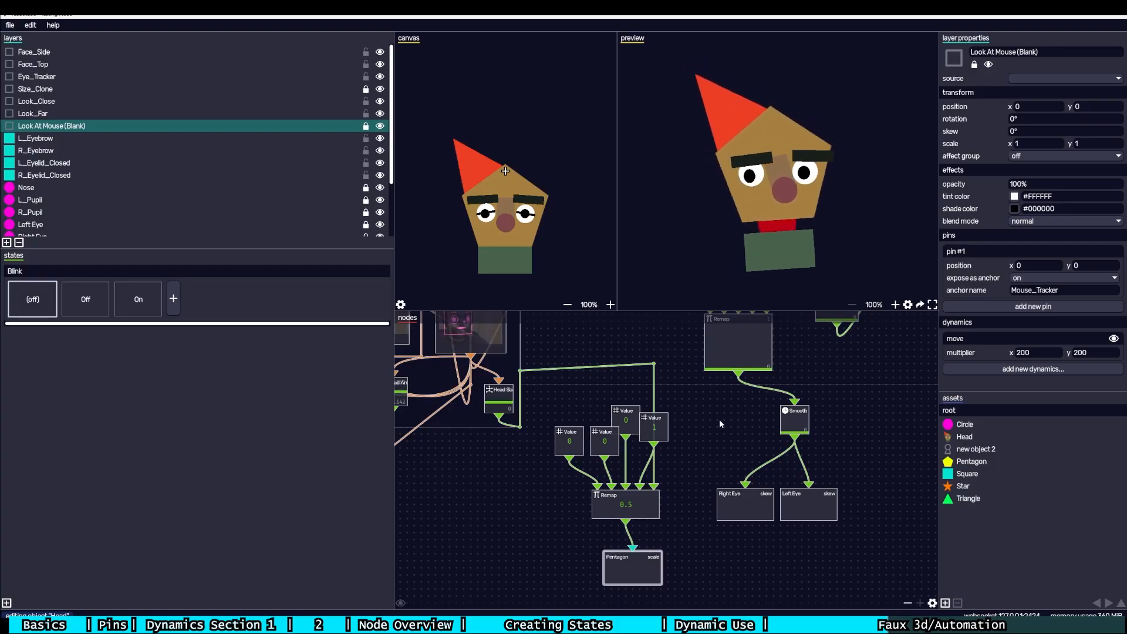
drag(708, 426, 613, 546)
drag(541, 376, 544, 417)
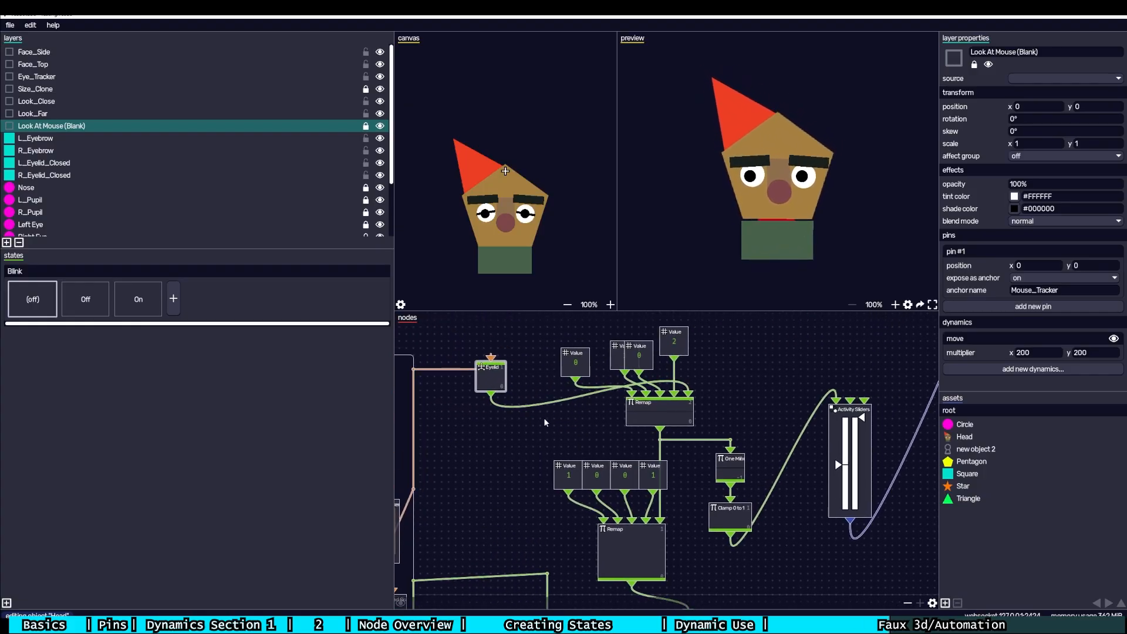
- Arrange the Eyelid node and its four Value nodes (0, 1, 0, 2) in a row above their Remap node
drag(500, 379, 732, 332)
drag(704, 362, 673, 389)
drag(611, 385, 631, 357)
drag(591, 390, 664, 360)
drag(543, 379, 571, 345)
drag(703, 406, 675, 403)
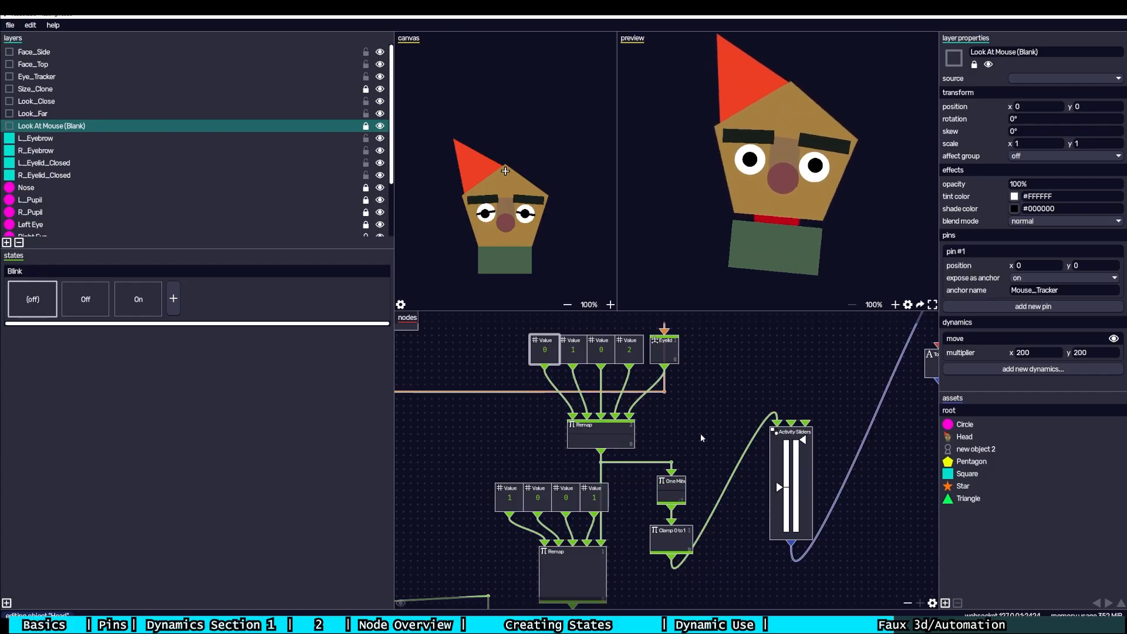
- Reposition the Value nodes (1, 0, 0, 1) and the Remap node that feeds Smooth so their connections are easier to read
drag(679, 453, 696, 404)
mouse_move(548, 442)
mouse_down()
mouse_move(605, 461)
mouse_move(551, 456)
mouse_up()
drag(619, 550, 668, 558)
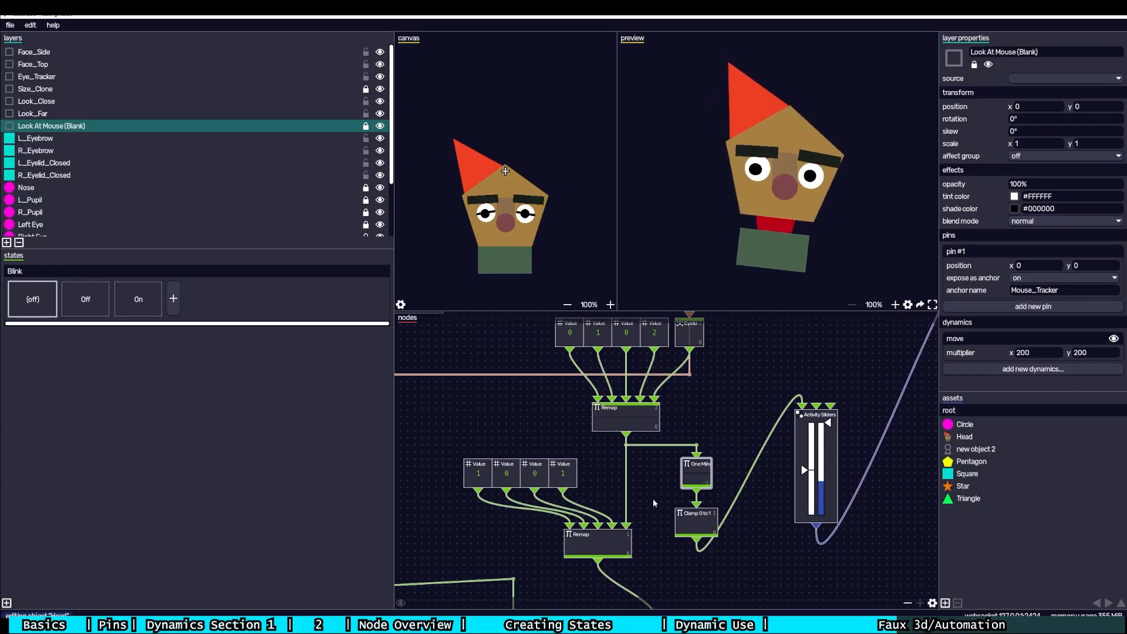
drag(652, 560, 660, 466)
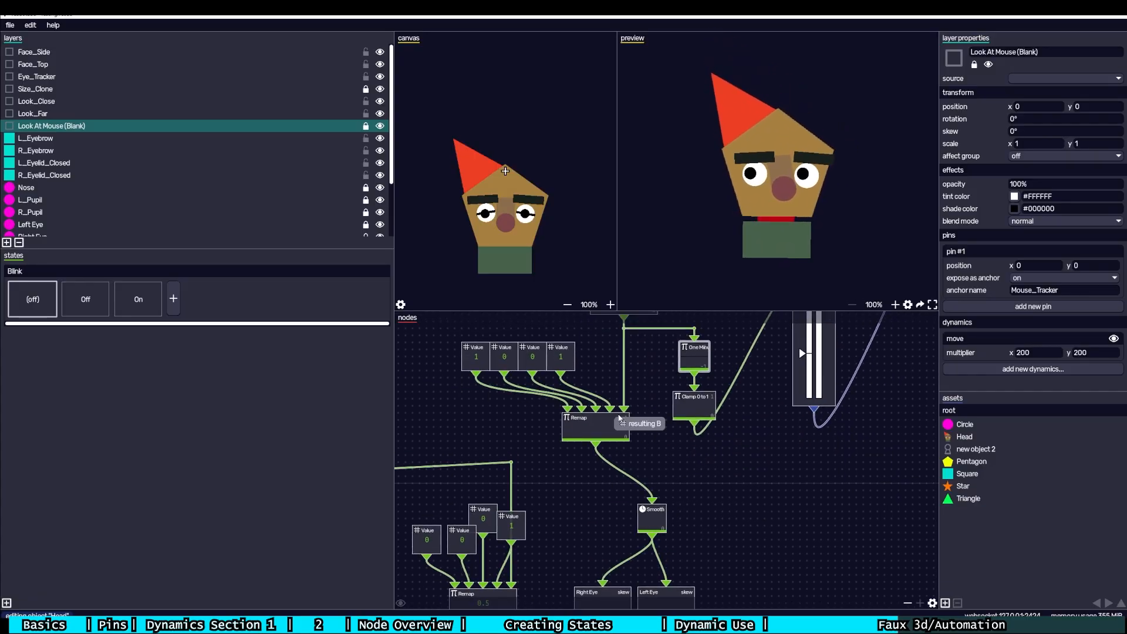
drag(628, 432, 627, 460)
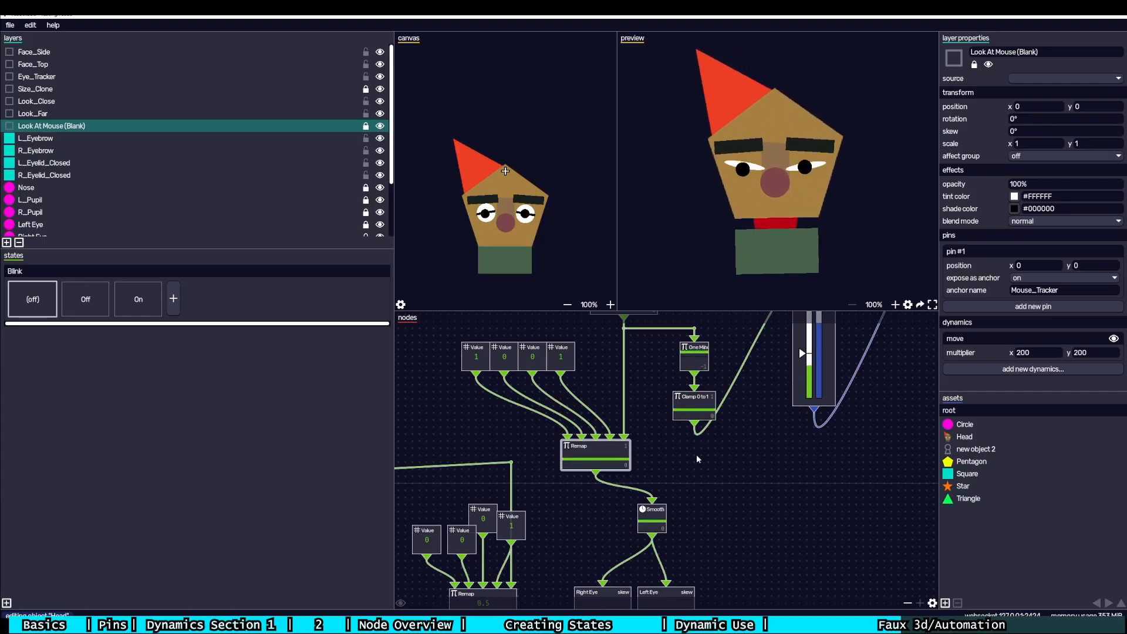
- Inspect the One Minus and Clamp 0 to 1 nodes between the upper Remap and the Activity Sliders node
drag(729, 455, 676, 519)
drag(657, 477, 656, 471)
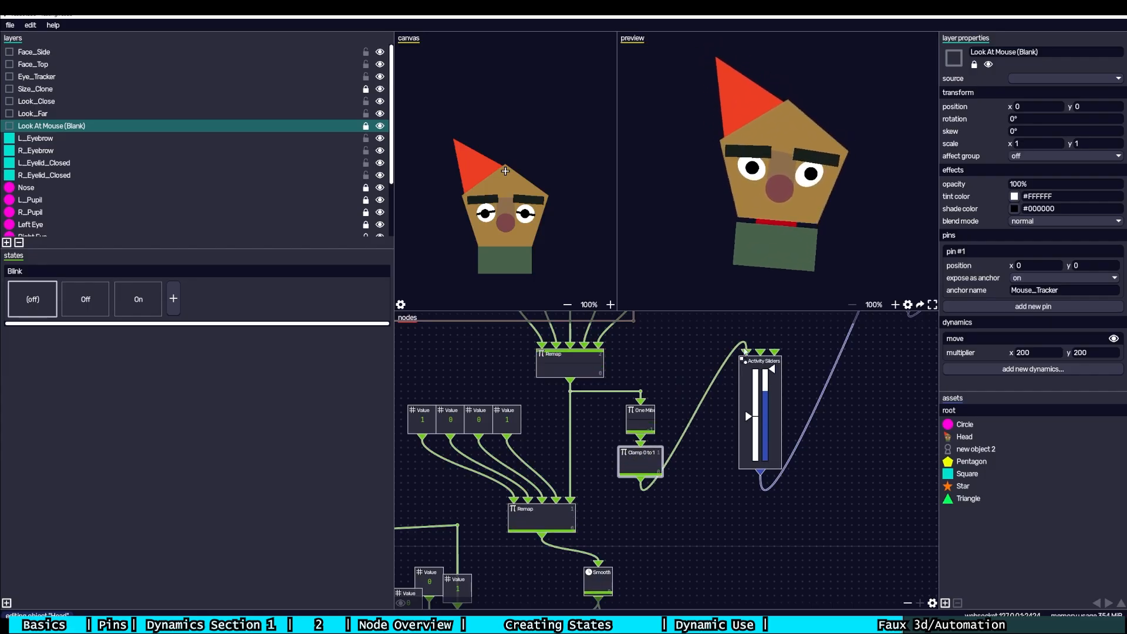
right_click(645, 427)
click(652, 446)
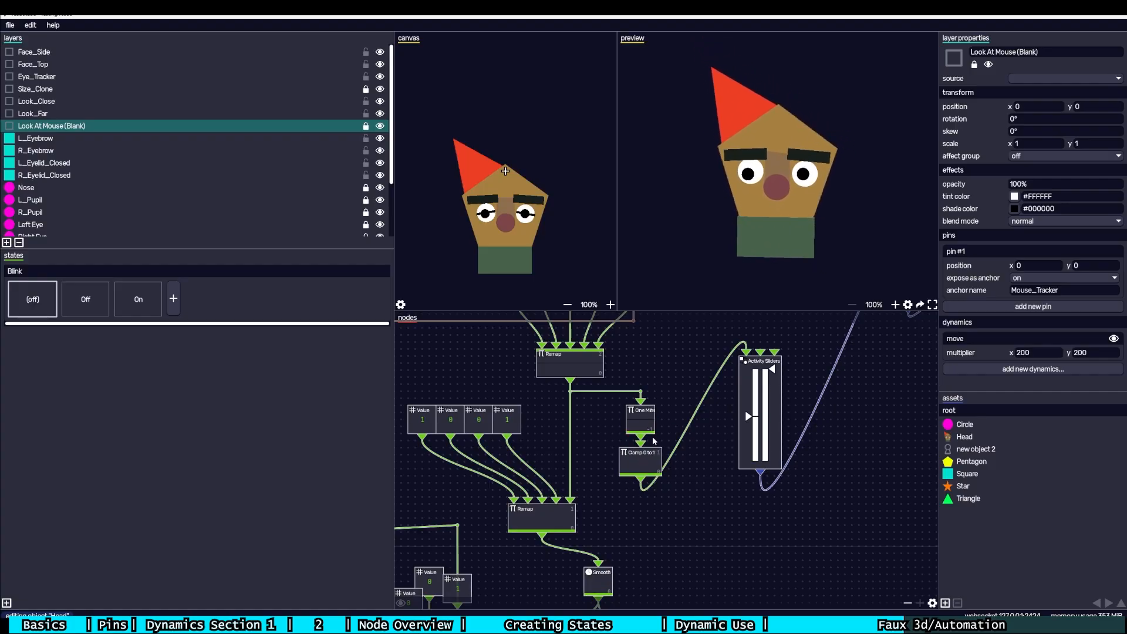
- Move the One Minus node out of line between the upper Remap and Clamp 0 to 1, and return it to its place
drag(648, 410, 675, 410)
drag(579, 392, 640, 444)
click(703, 523)
drag(669, 406, 648, 406)
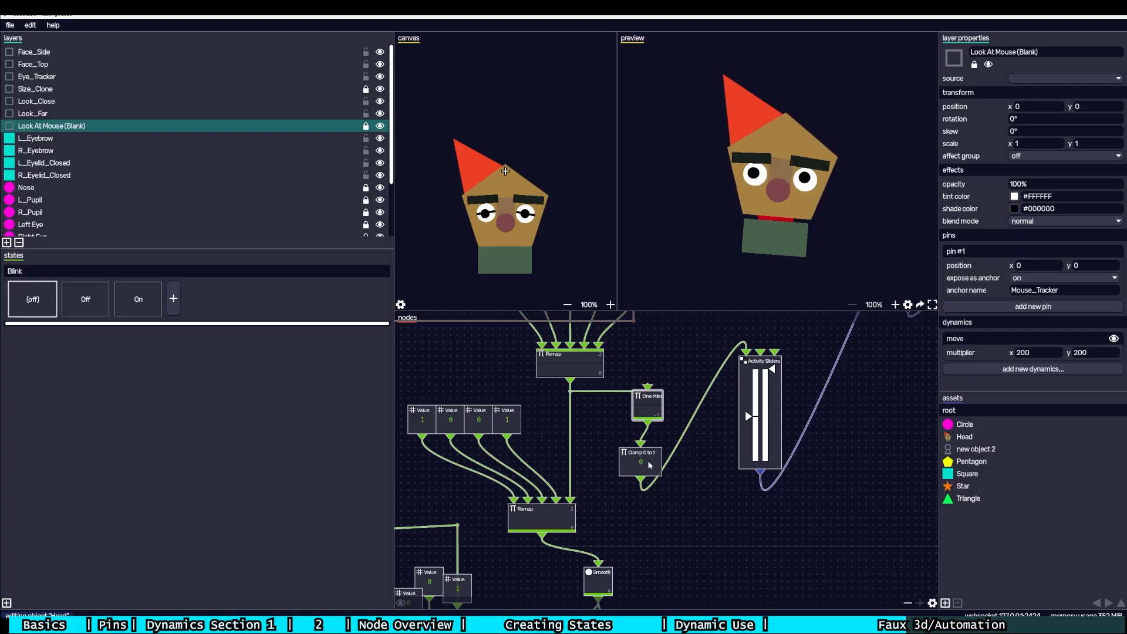
drag(695, 459, 634, 454)
drag(613, 442, 607, 449)
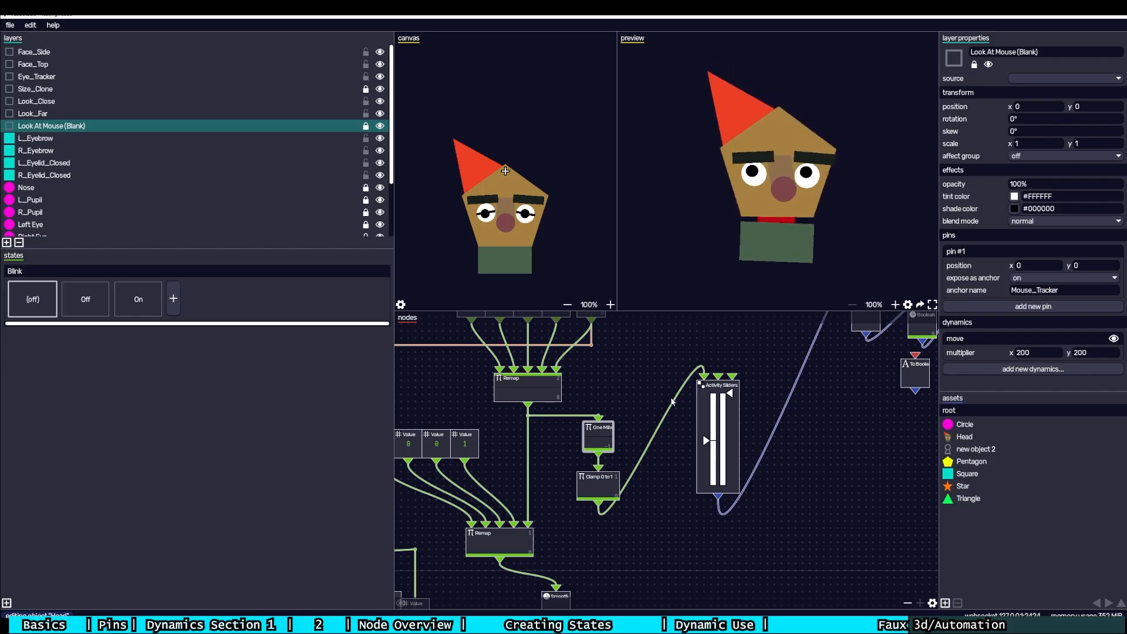
- Try wiring the upper Remap output straight into Activity Sliders, bypassing One Minus and Clamp 0 to 1, and restore the Clamp connection
drag(672, 402, 638, 435)
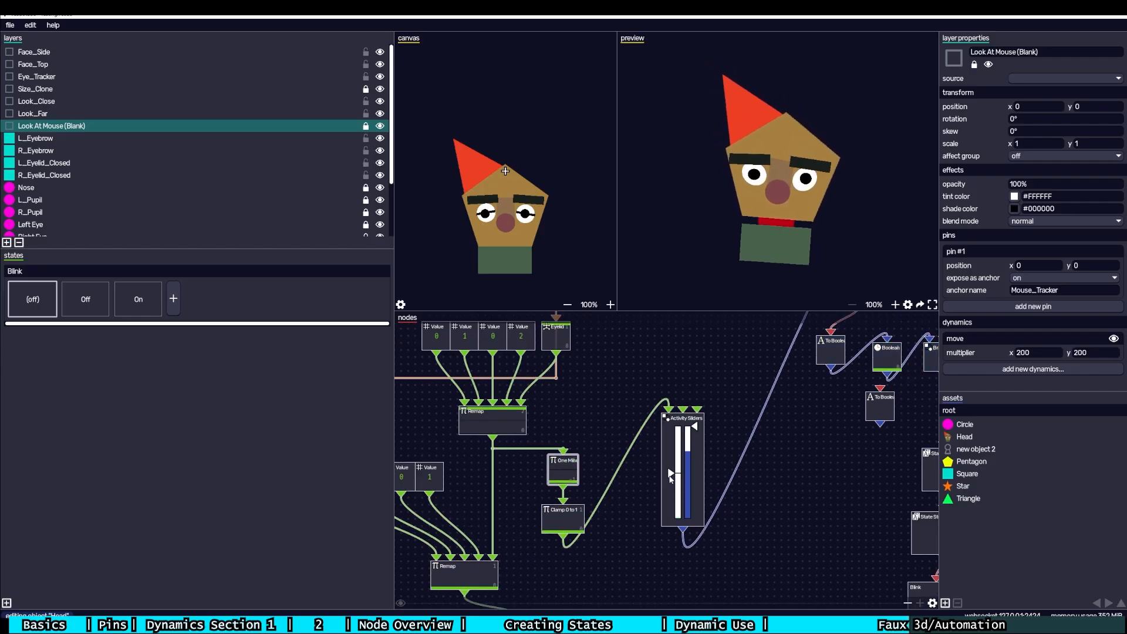
drag(744, 399, 733, 435)
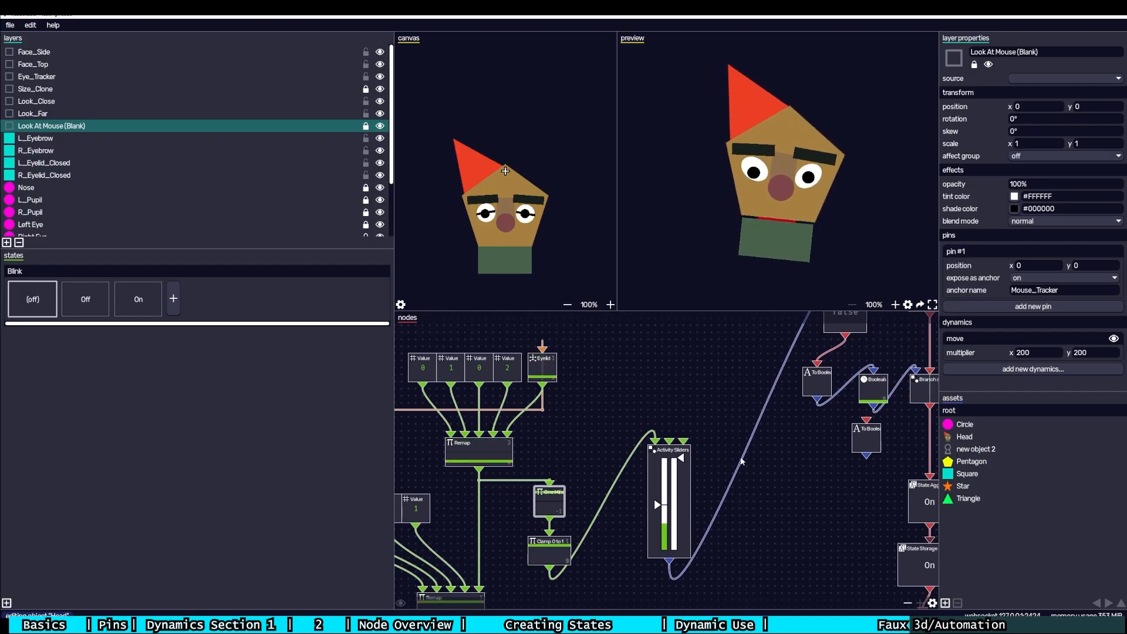
drag(544, 452, 571, 409)
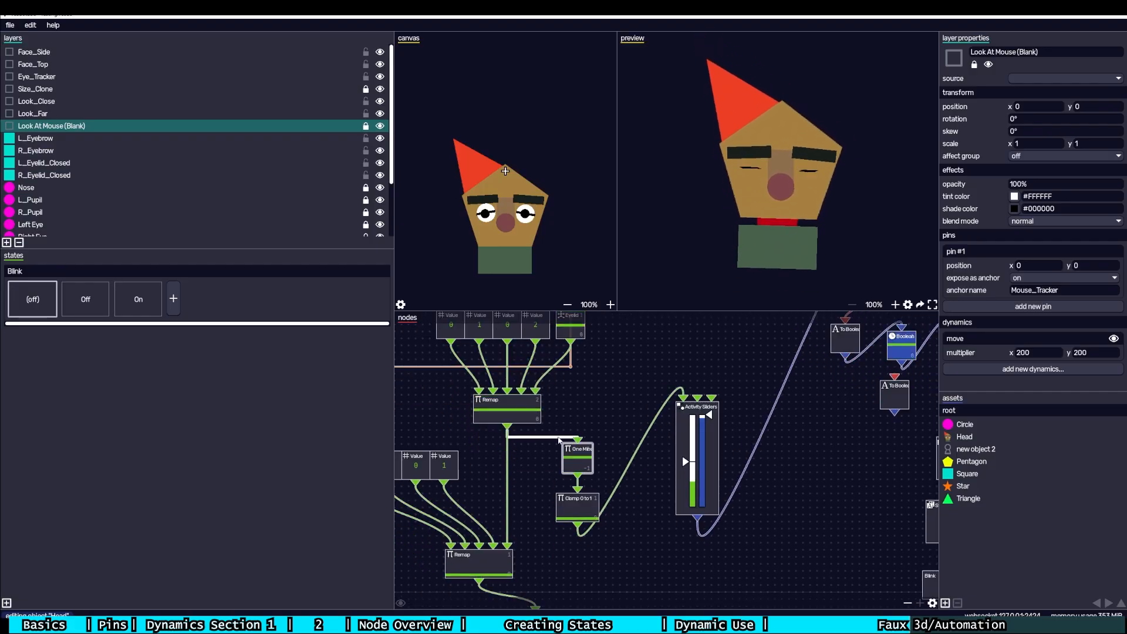
drag(507, 426, 684, 398)
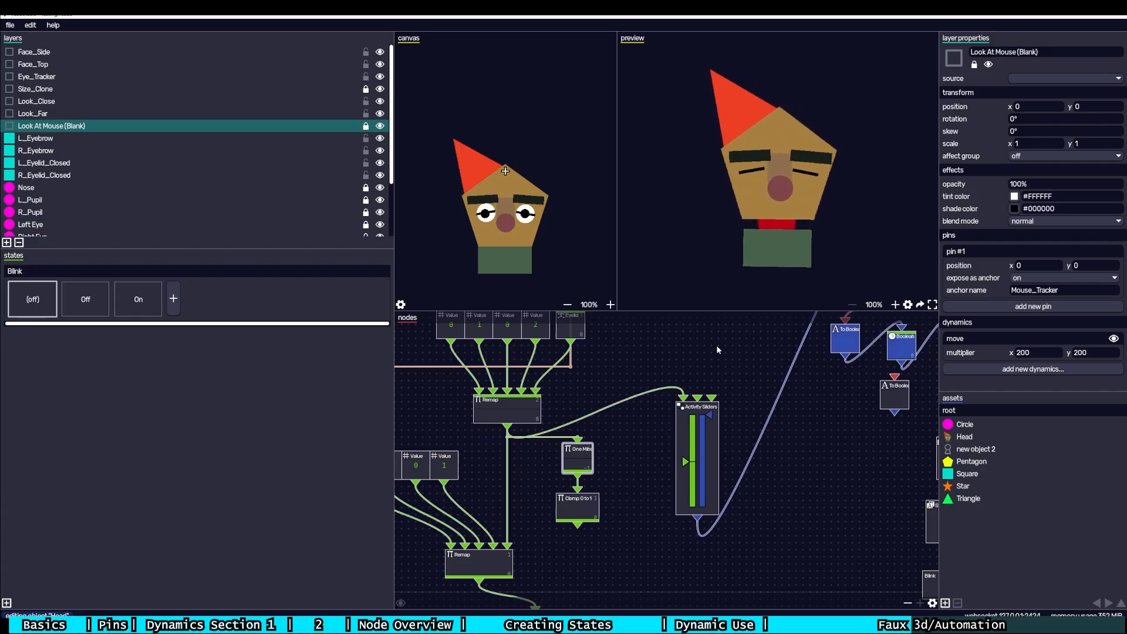
drag(774, 348, 669, 463)
drag(772, 381, 744, 382)
drag(679, 443, 676, 317)
- Add a second Activity Sliders node from the Compare & Convert category beside the existing one to show its default thresholds, and delete it
right_click(667, 472)
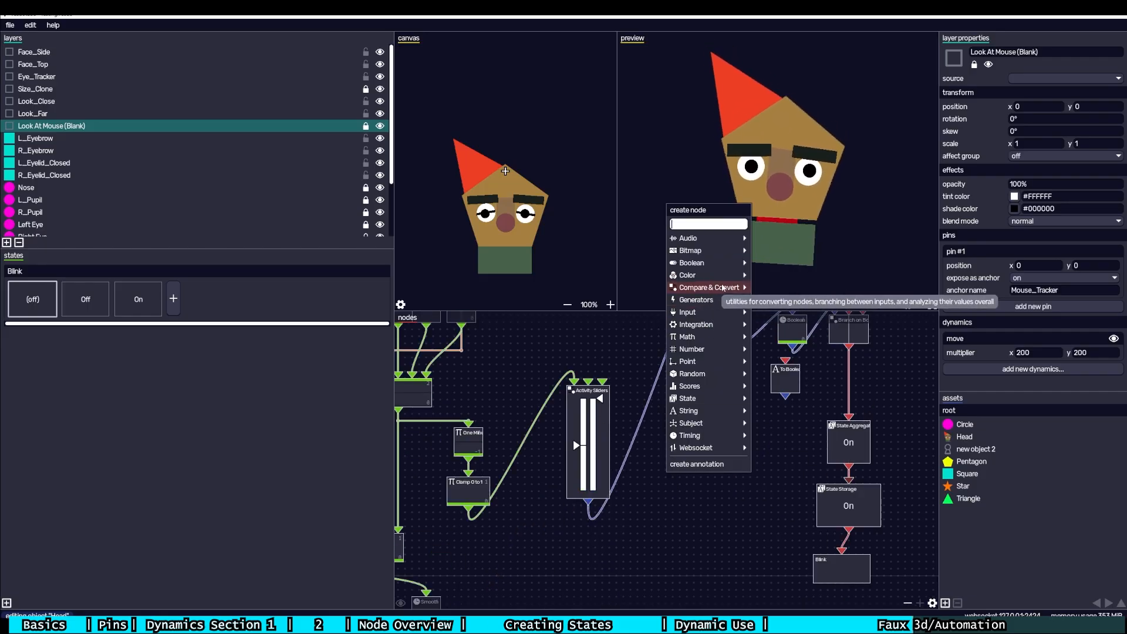
click(722, 286)
click(778, 288)
drag(691, 453, 685, 426)
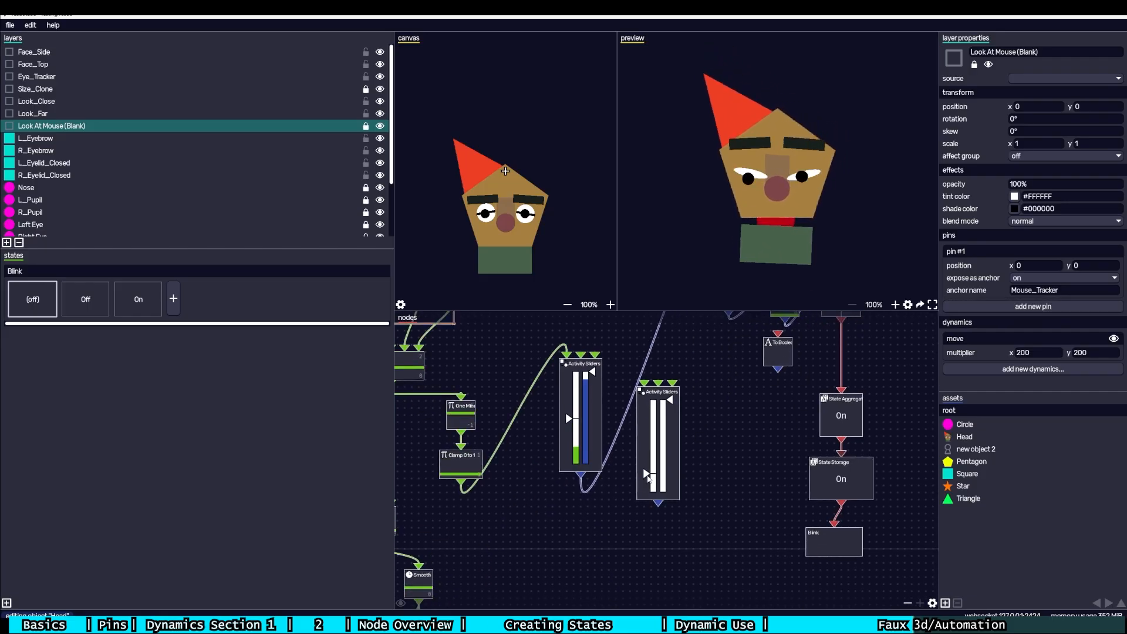
click(659, 413)
key(Delete)
- Follow the Activity Sliders output through From Boolean and To Boolean, and inspect the Boolean Delayer's mode and duration
drag(658, 414, 686, 518)
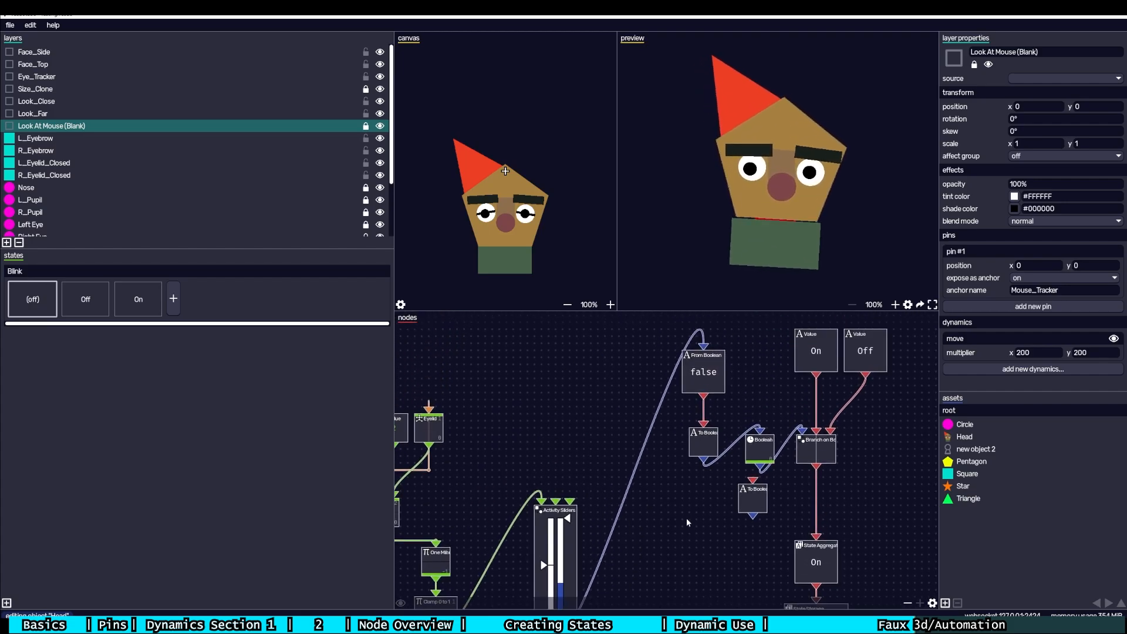
drag(750, 390, 673, 421)
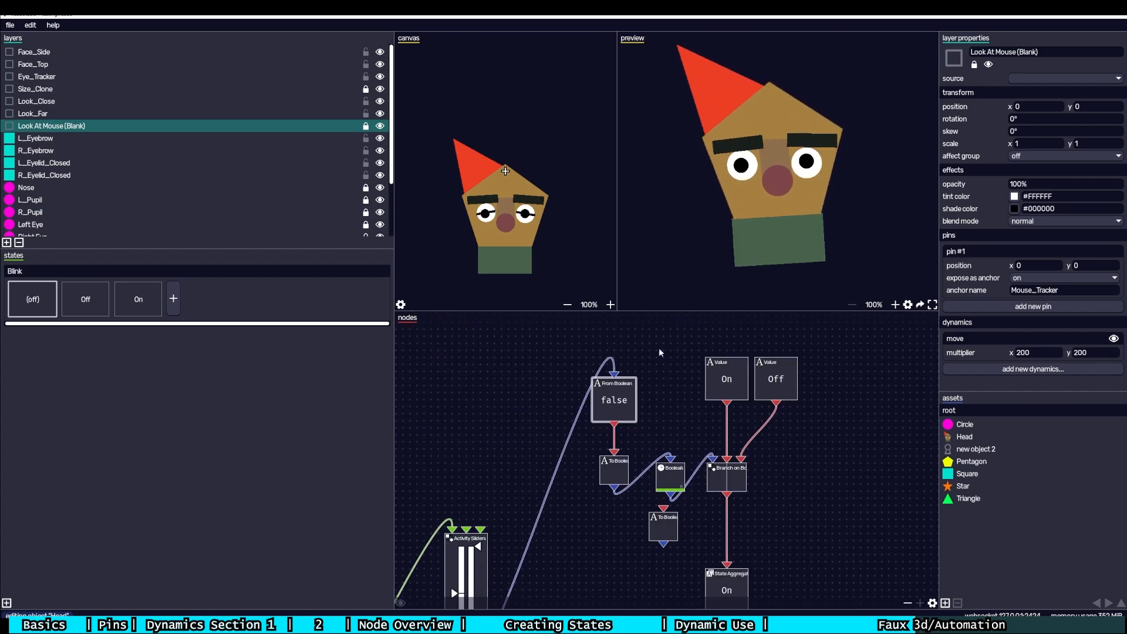
drag(708, 330, 813, 379)
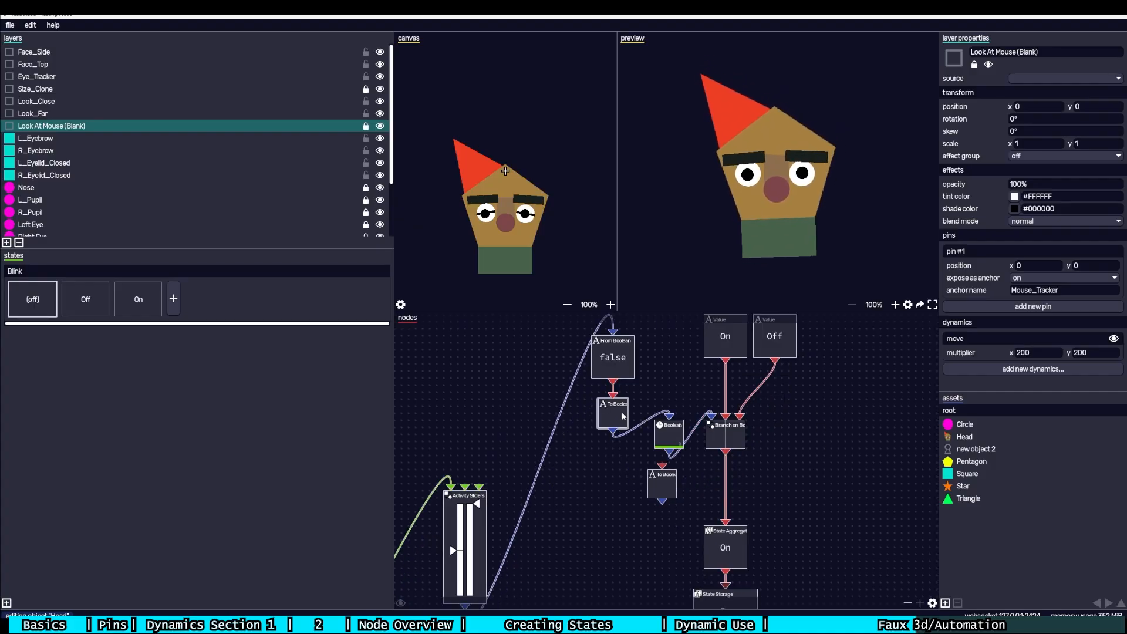
drag(667, 441, 668, 434)
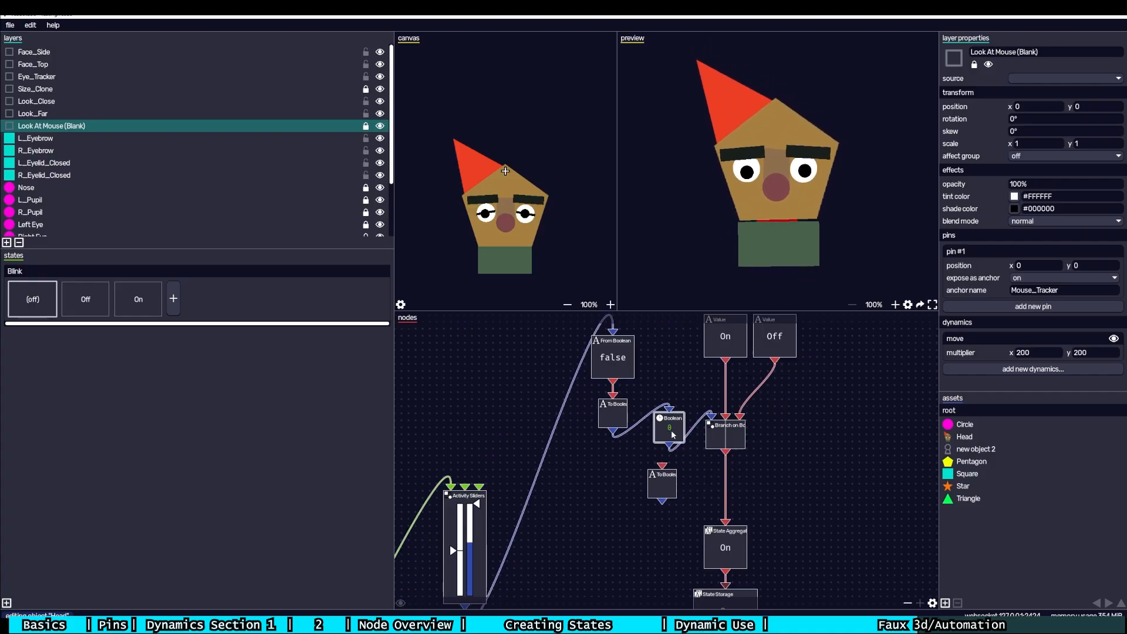
right_click(683, 415)
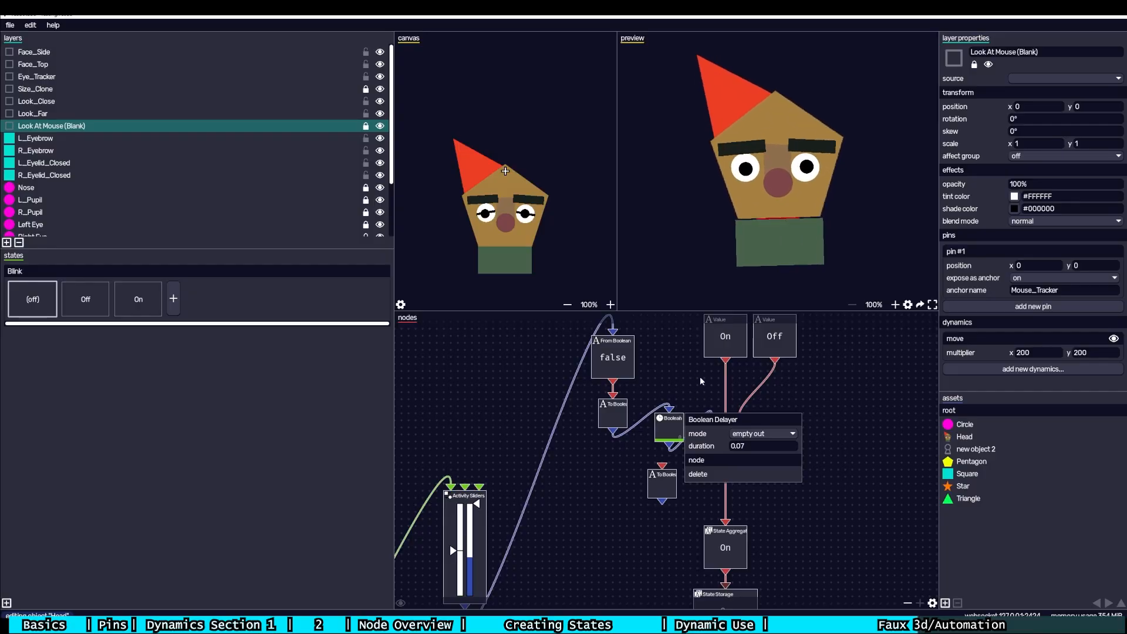
right_click(816, 420)
click(787, 431)
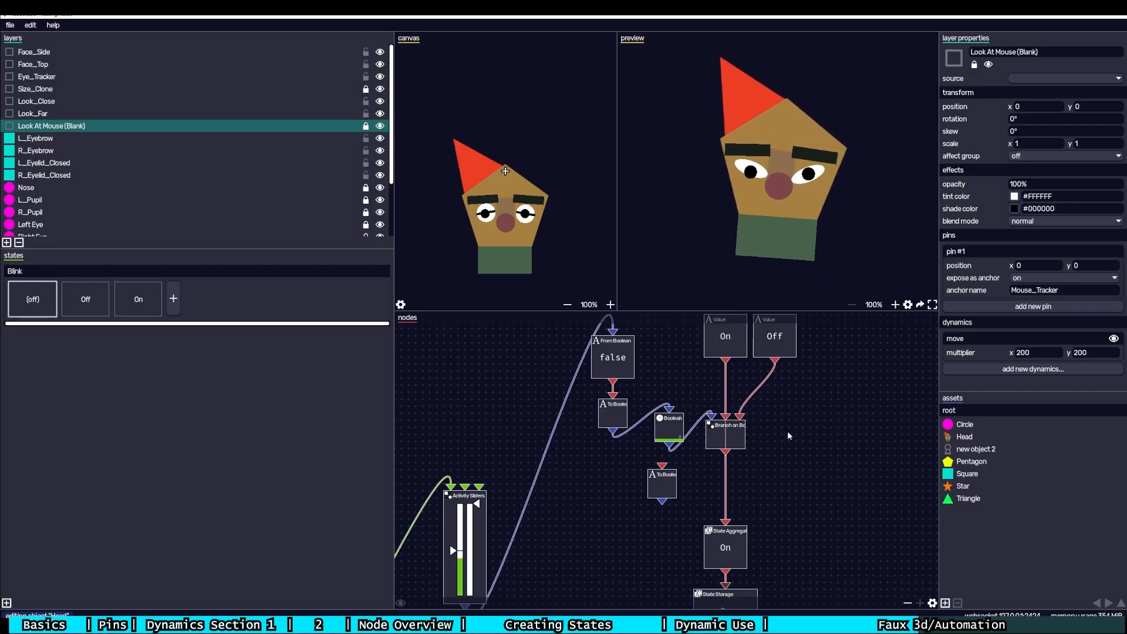
- Examine how Branch on Boolean passes On or Off through State Aggregator and State Storage to the Blink state node
drag(784, 462, 771, 416)
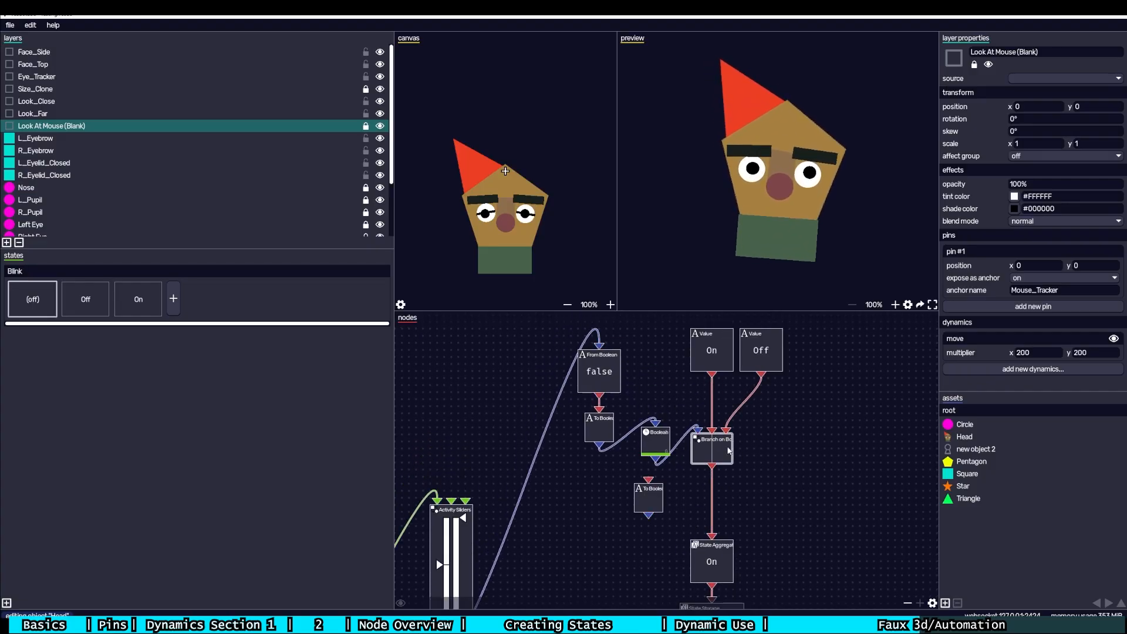
drag(733, 447, 759, 459)
drag(725, 565, 734, 392)
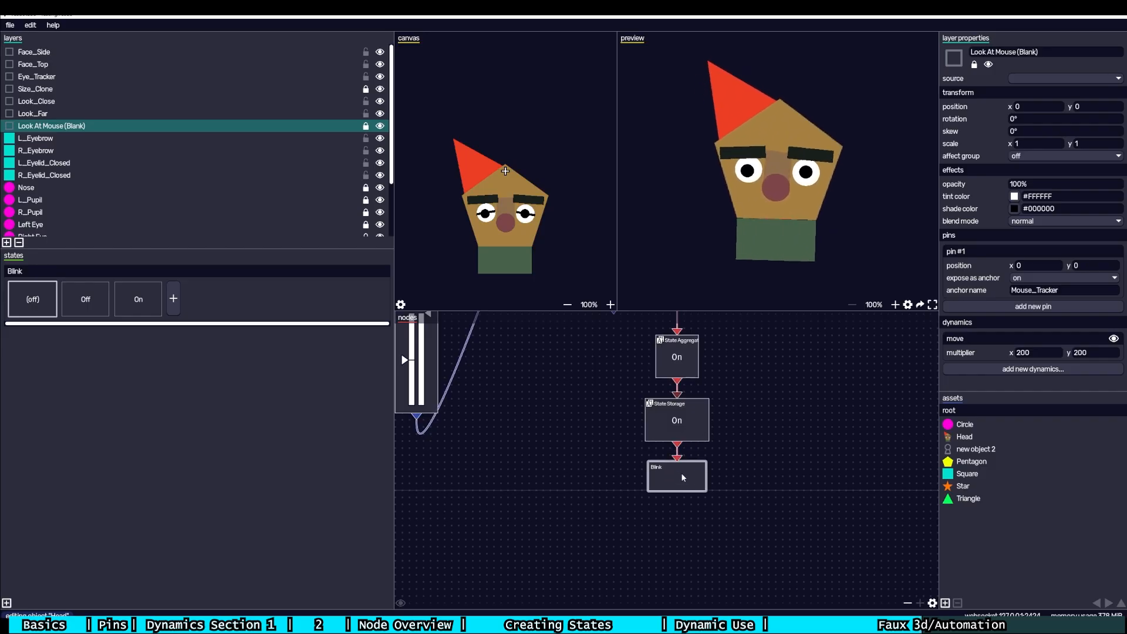
scroll(656, 396, down, 5)
scroll(618, 409, up, 5)
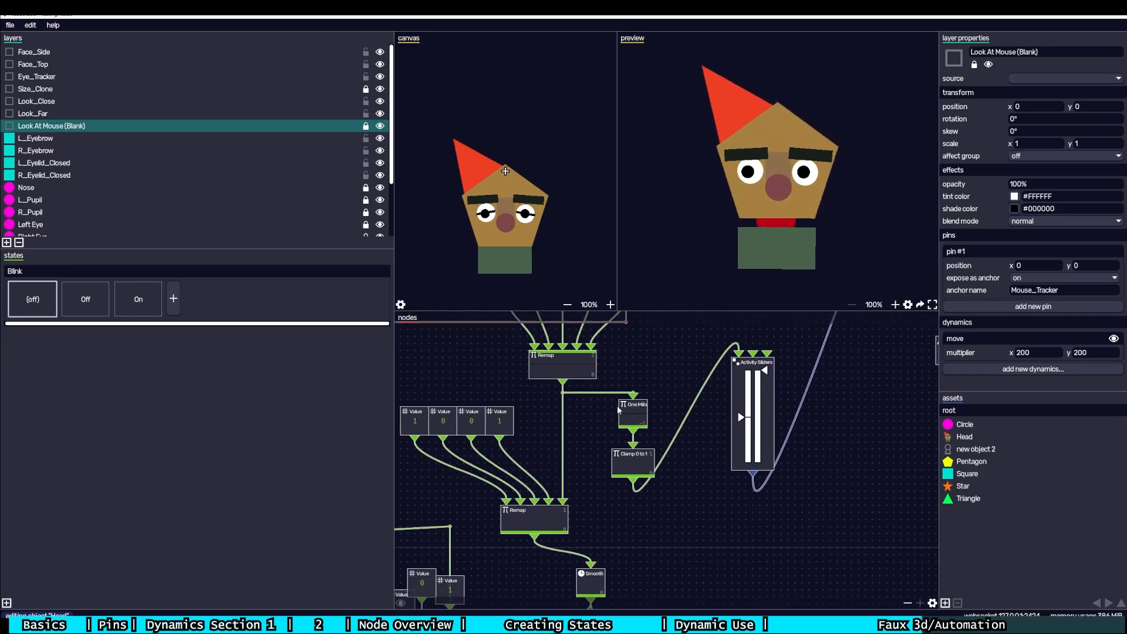
- Review how the blink chain carries the eyelid signal through Activity Sliders and Branch on Boolean to State Aggregator and State Storage
drag(589, 531, 692, 431)
drag(865, 314, 567, 536)
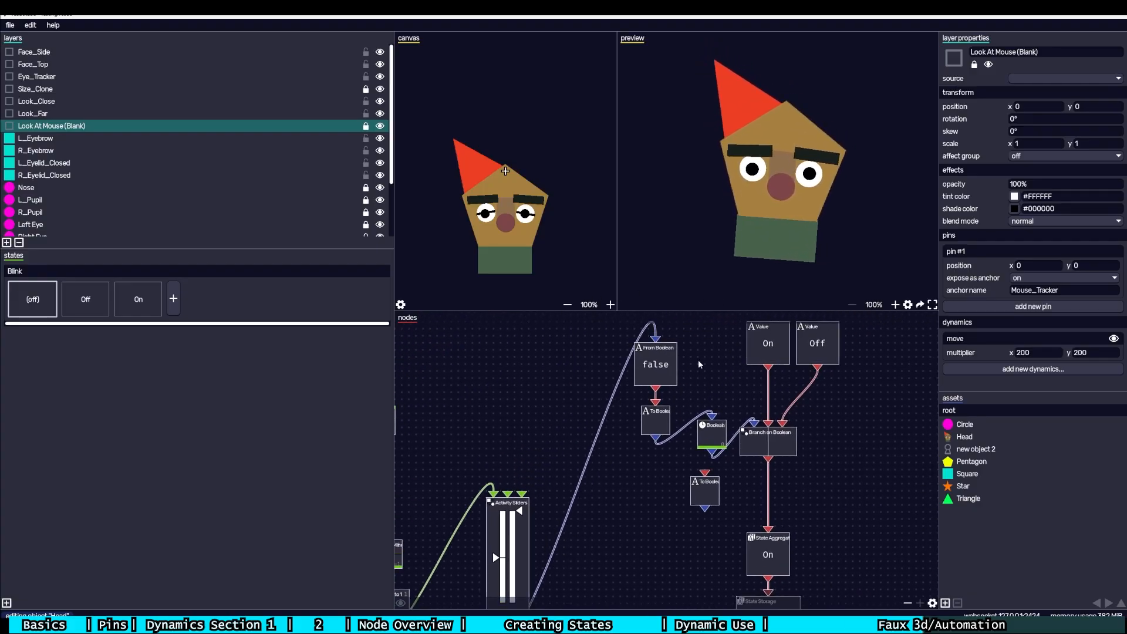
drag(586, 519, 570, 510)
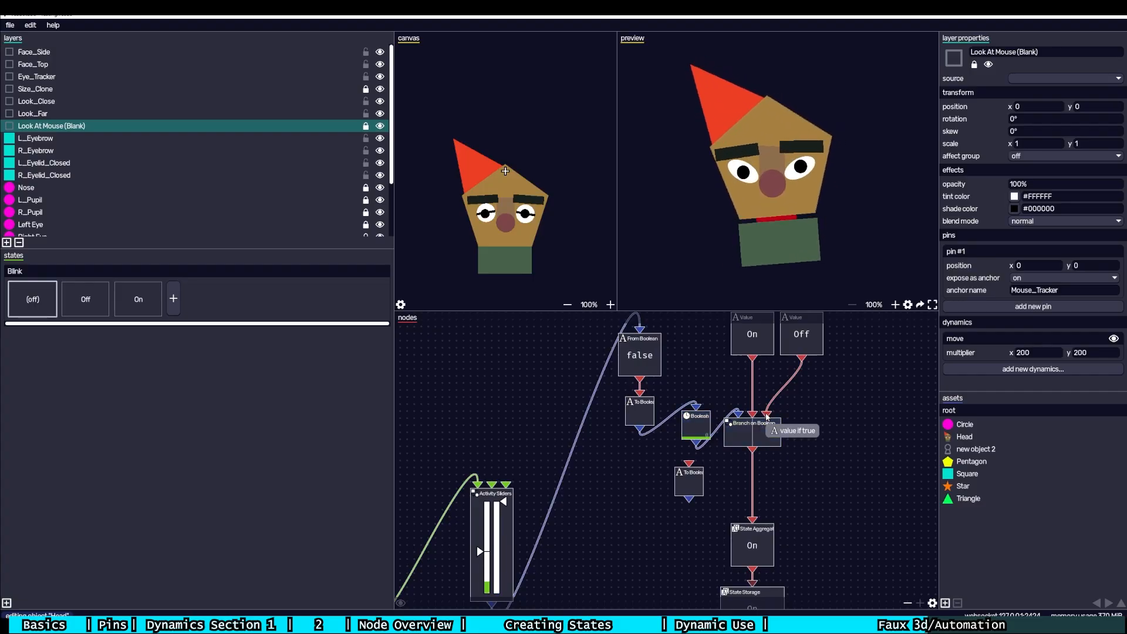
drag(773, 482, 789, 435)
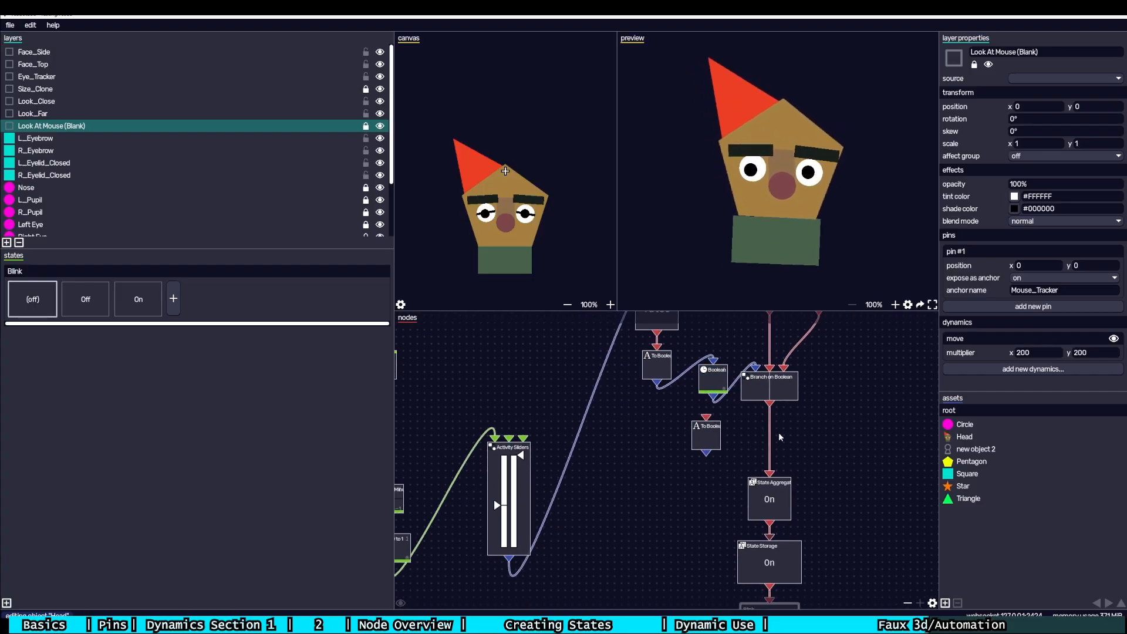
scroll(779, 437, down, 5)
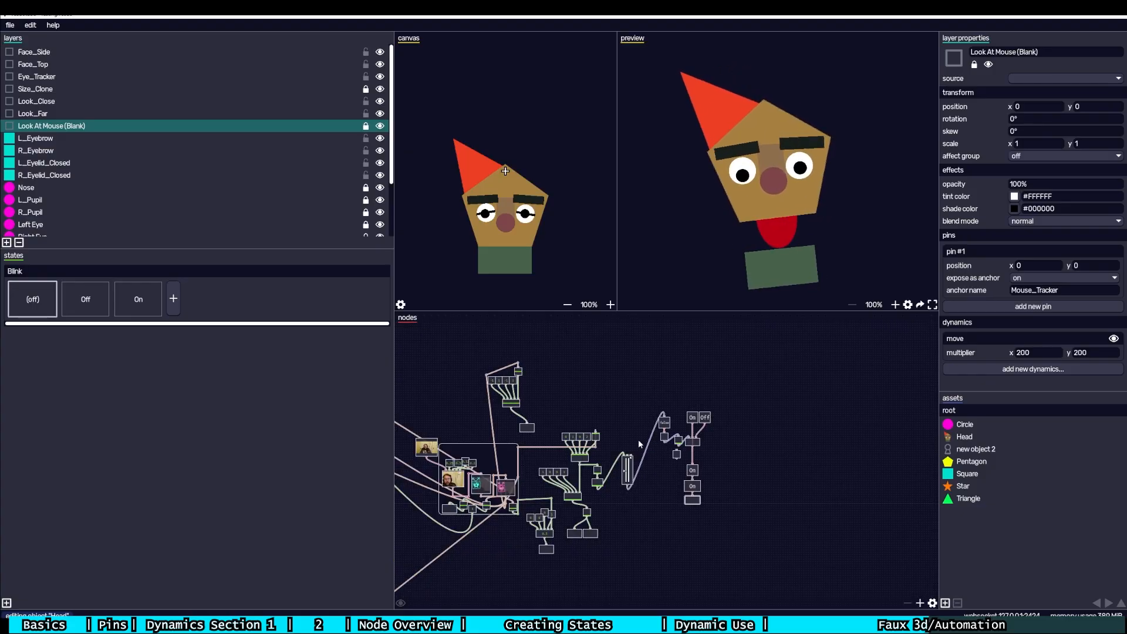
drag(741, 418, 823, 422)
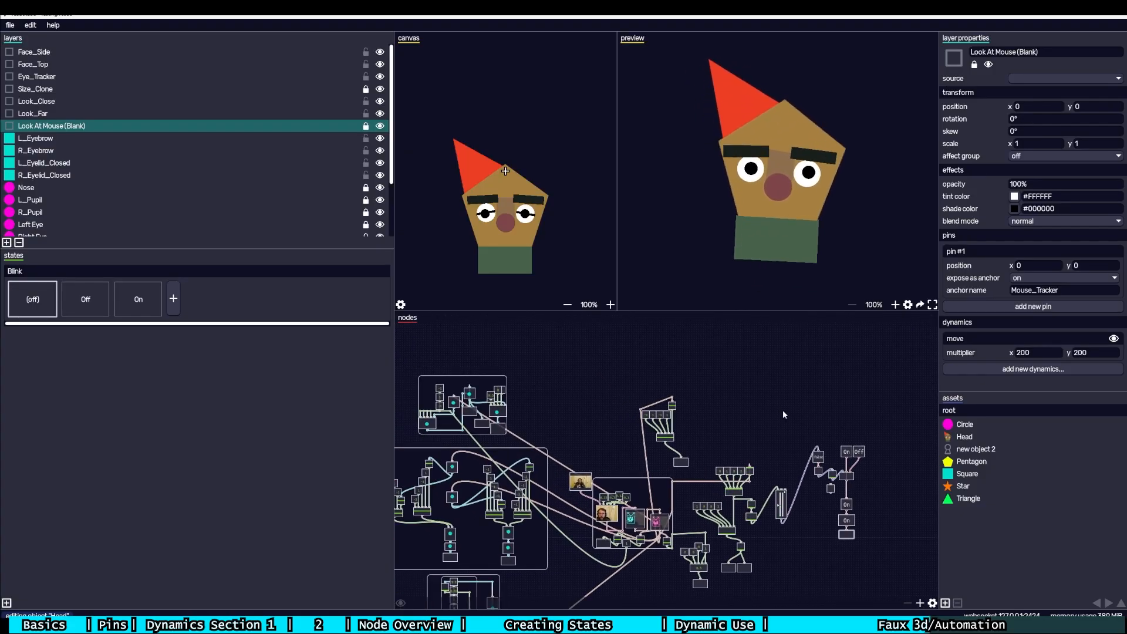
- Trace the two Eye nodes in the pupil group back to MediaPipe Face Landmarker and the cropped webcam feed
scroll(738, 431, up, 5)
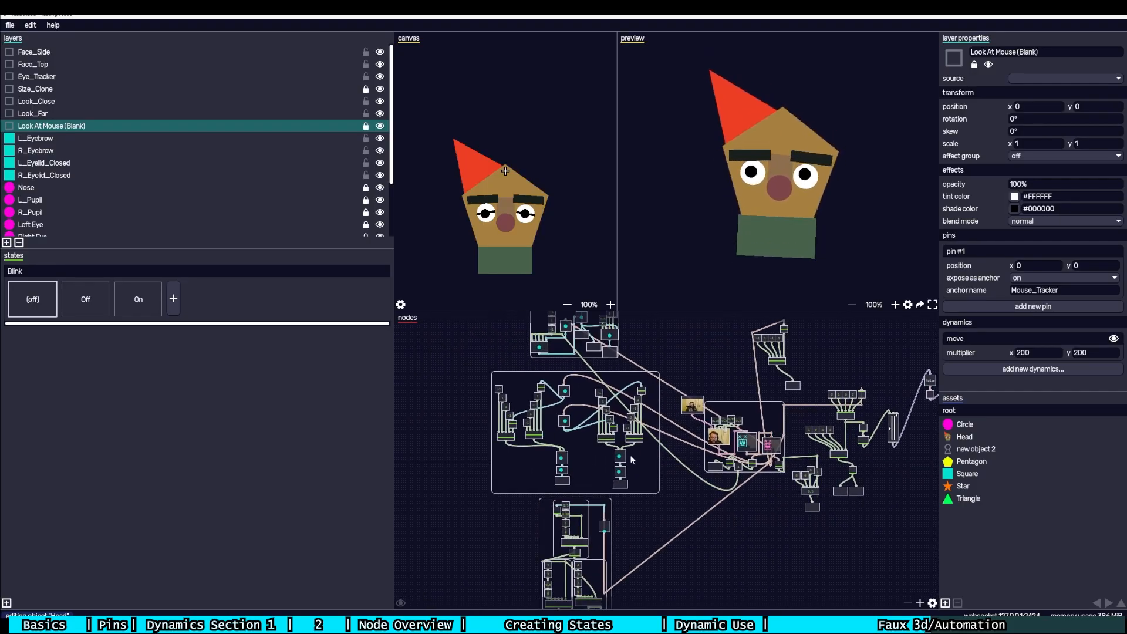
drag(620, 439, 756, 554)
drag(505, 492, 567, 445)
drag(898, 540, 543, 431)
drag(794, 510, 545, 462)
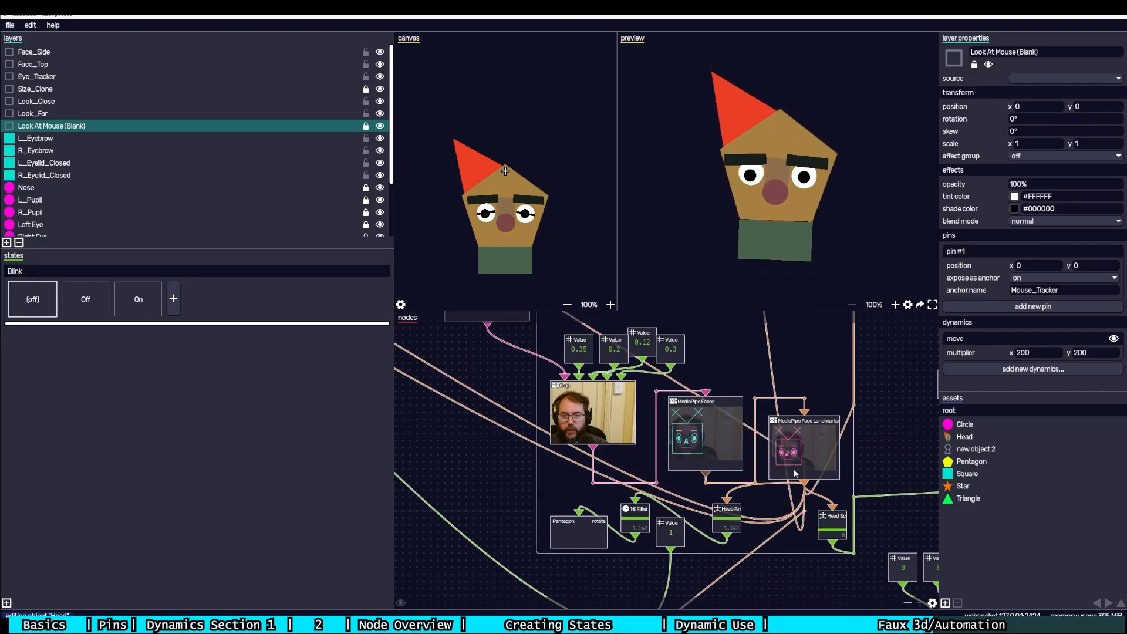
right_click(820, 465)
drag(480, 439, 519, 440)
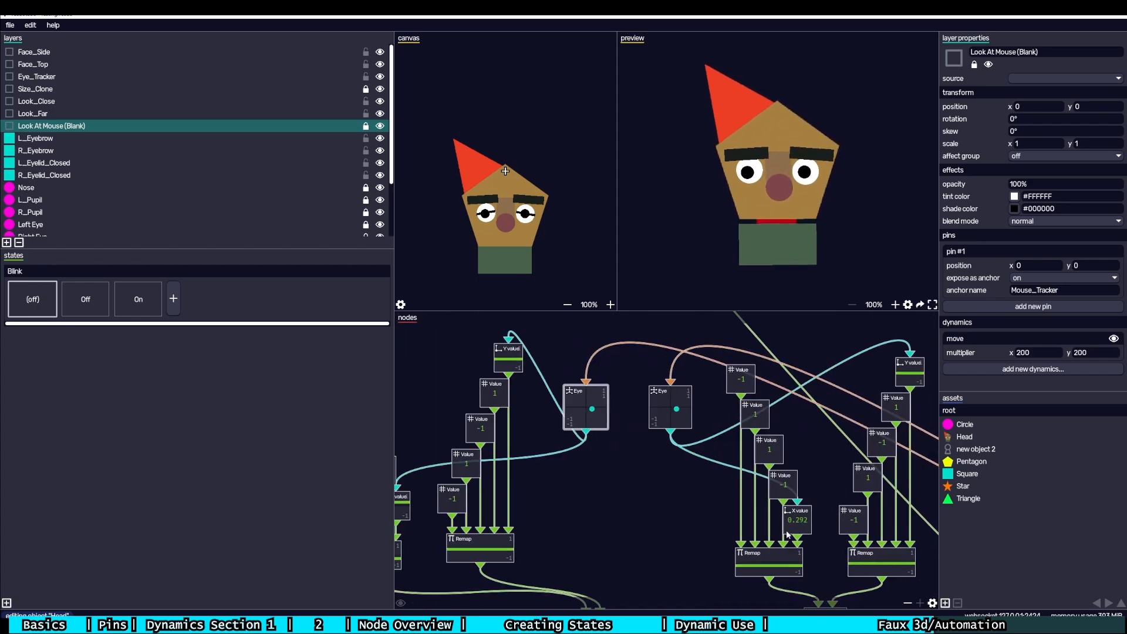
mouse_move(673, 408)
mouse_down()
mouse_move(716, 435)
mouse_move(667, 407)
mouse_up()
drag(678, 523, 695, 420)
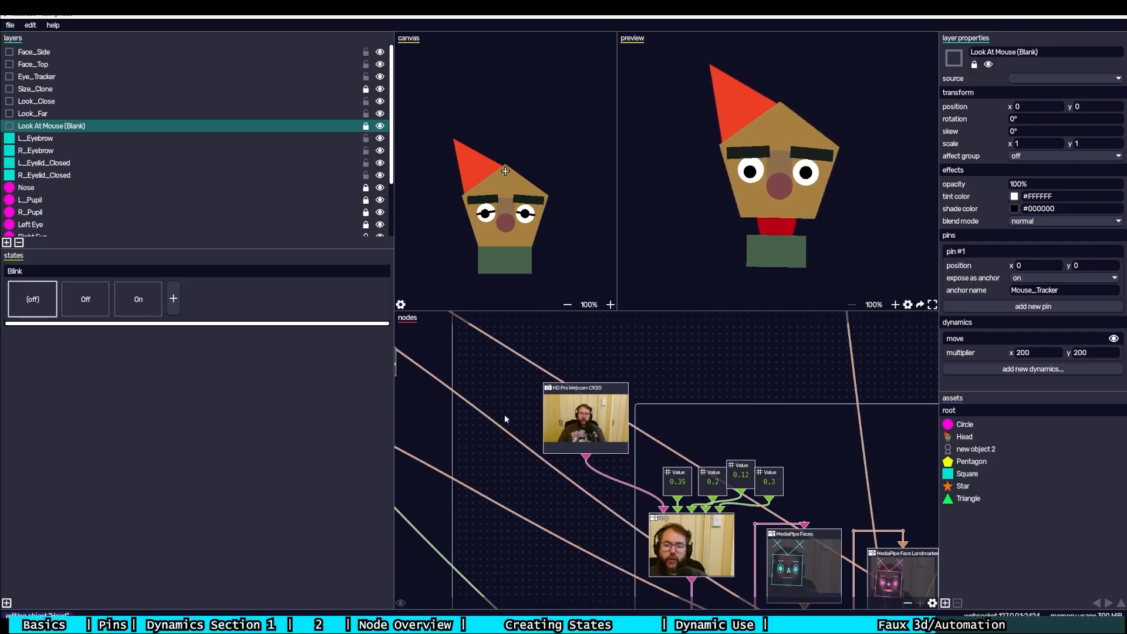
- Add an Eyelid attribute node from MediaPipe Face Landmarker as a demonstration, and delete it
drag(611, 418, 608, 395)
right_click(655, 427)
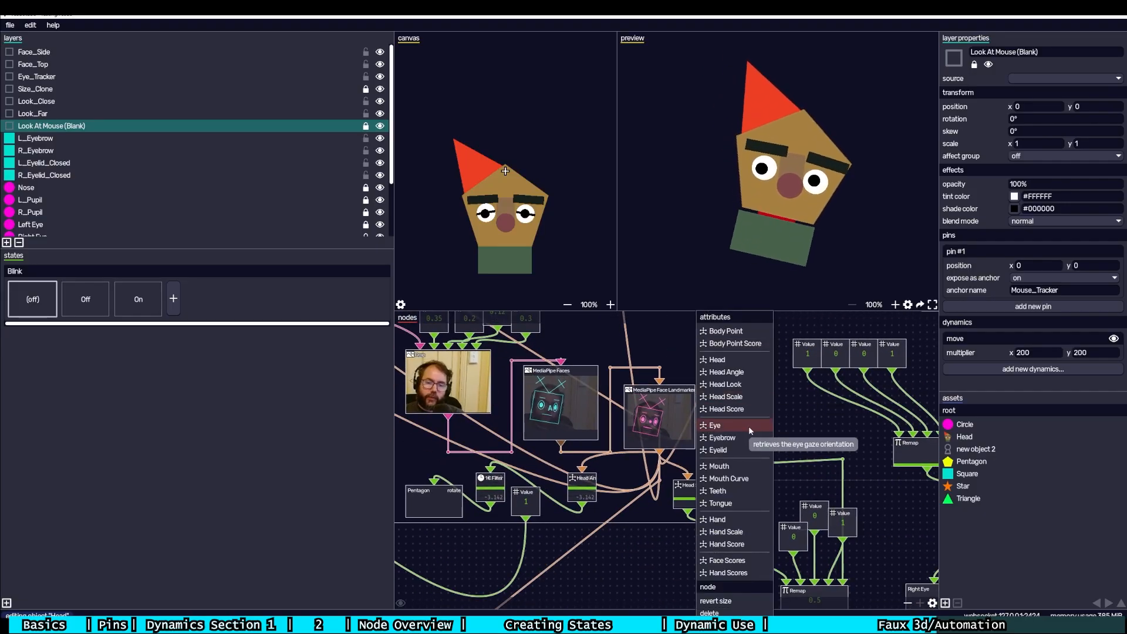
click(751, 450)
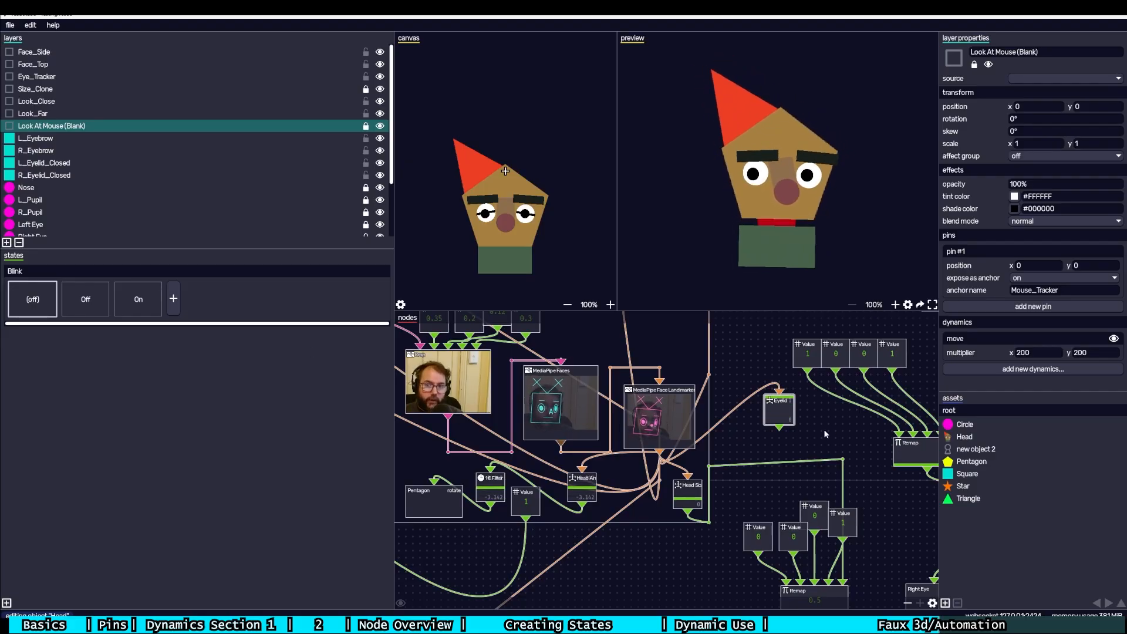
drag(824, 433, 609, 458)
key(Delete)
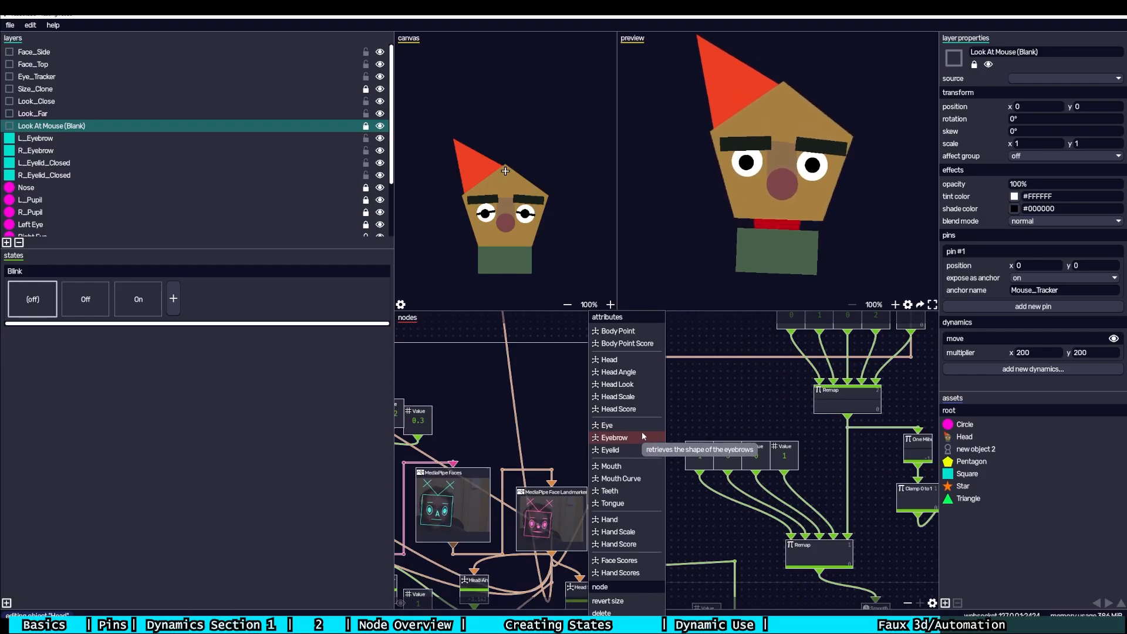
- Add an Eye attribute node below MediaPipe Face Landmarker and create a node from the Point category
click(639, 425)
drag(640, 435, 681, 430)
drag(657, 472, 699, 400)
drag(701, 444, 733, 423)
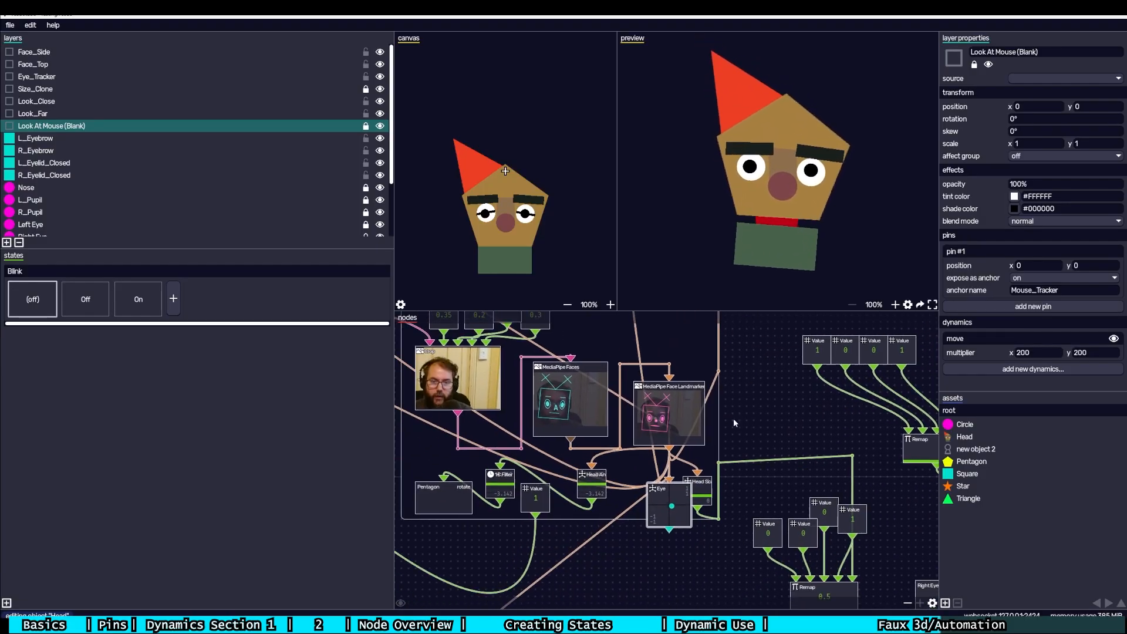
right_click(693, 549)
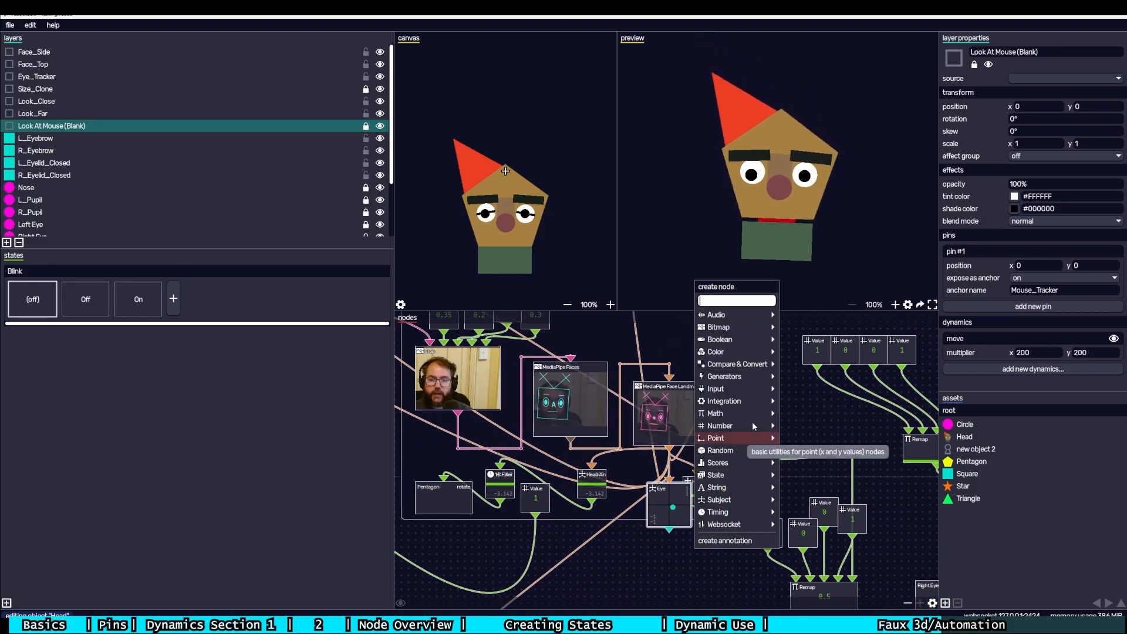
mouse_move(769, 439)
click(814, 455)
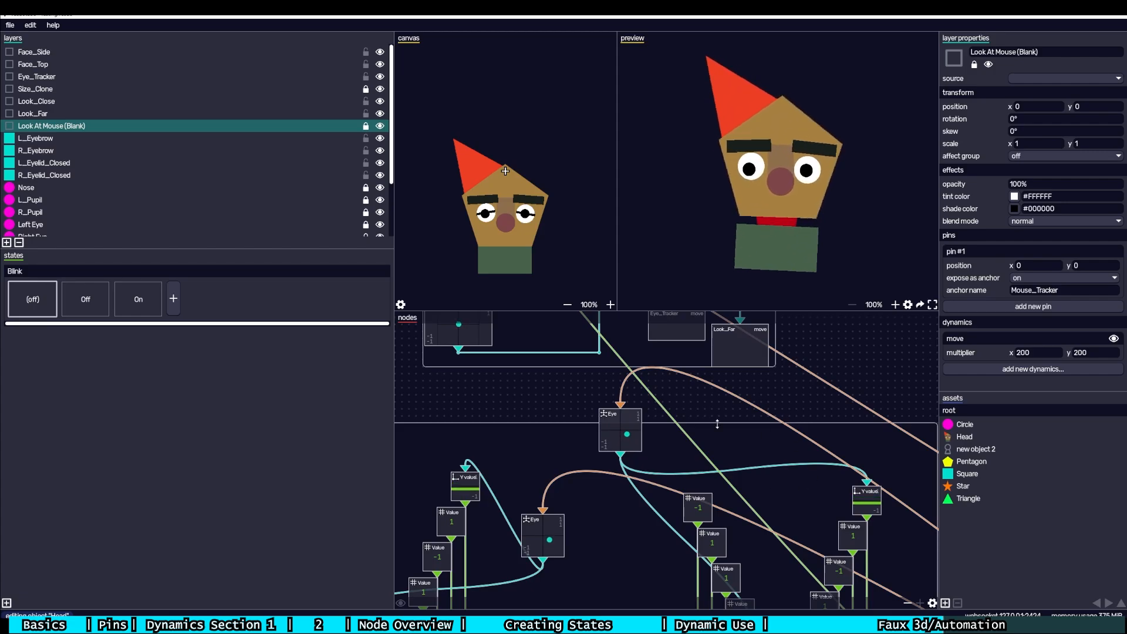
- Follow each Eye node's X and Y values through Remap, Construct and 1€ Filter to the R_Pupil and L_Pupil move nodes
scroll(761, 425, down, 5)
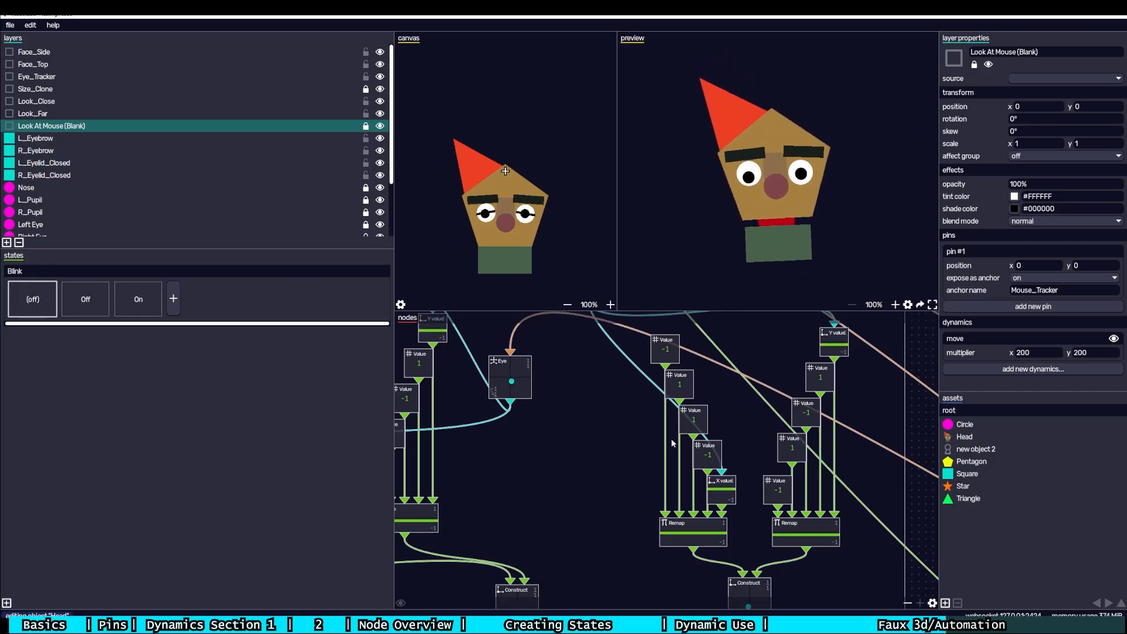
drag(634, 469, 666, 324)
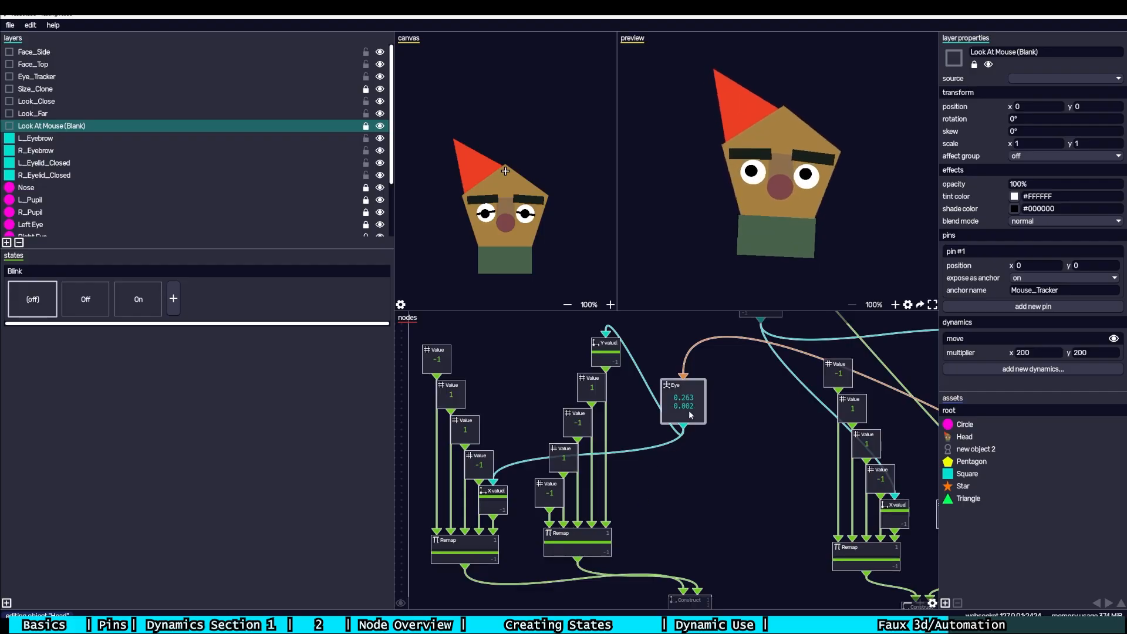
drag(683, 405, 675, 405)
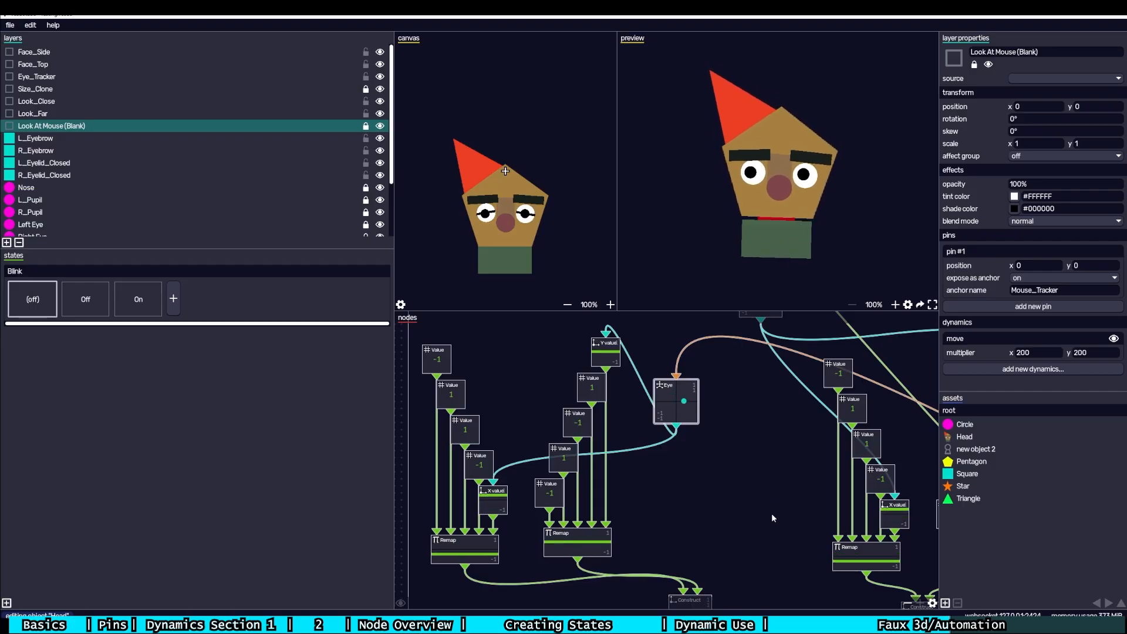
scroll(734, 516, down, 5)
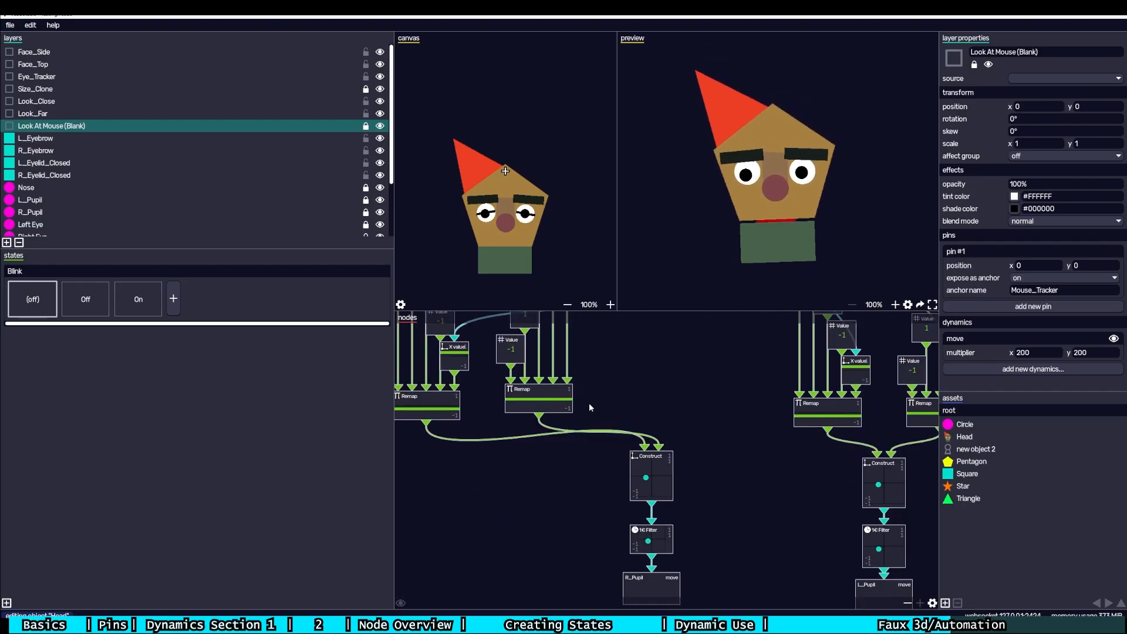
scroll(661, 477, down, 1)
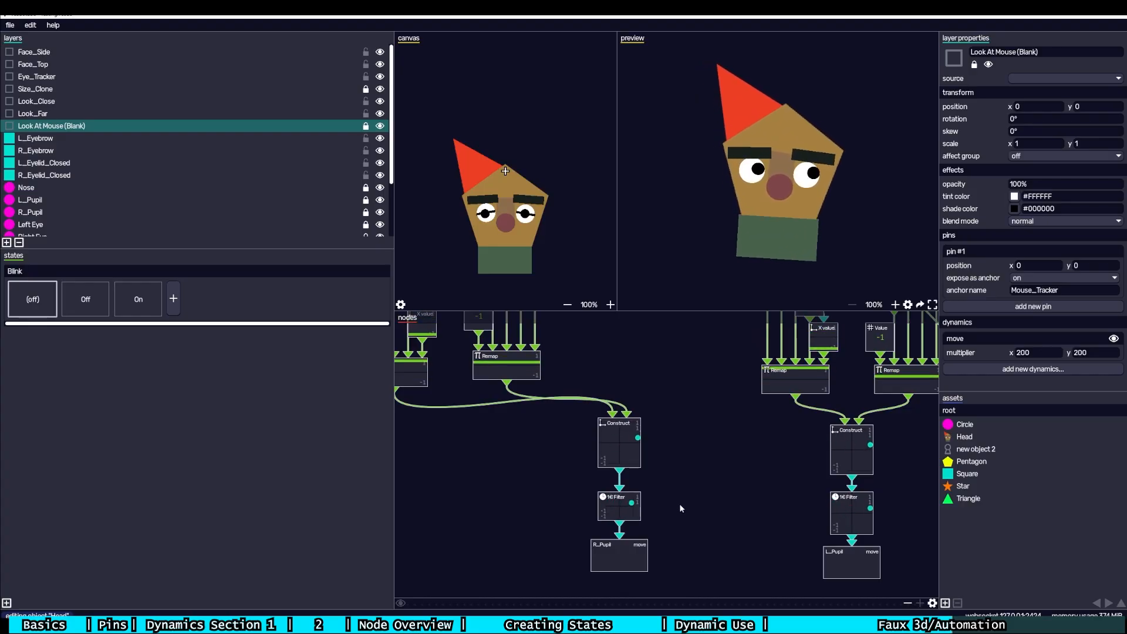
scroll(680, 508, down, 5)
scroll(634, 442, up, 5)
- Spread the Value nodes -0.5, 0.5, 0 and 1 into a row above the Remap that feeds Look_Far in the Me look group
drag(634, 442, 760, 489)
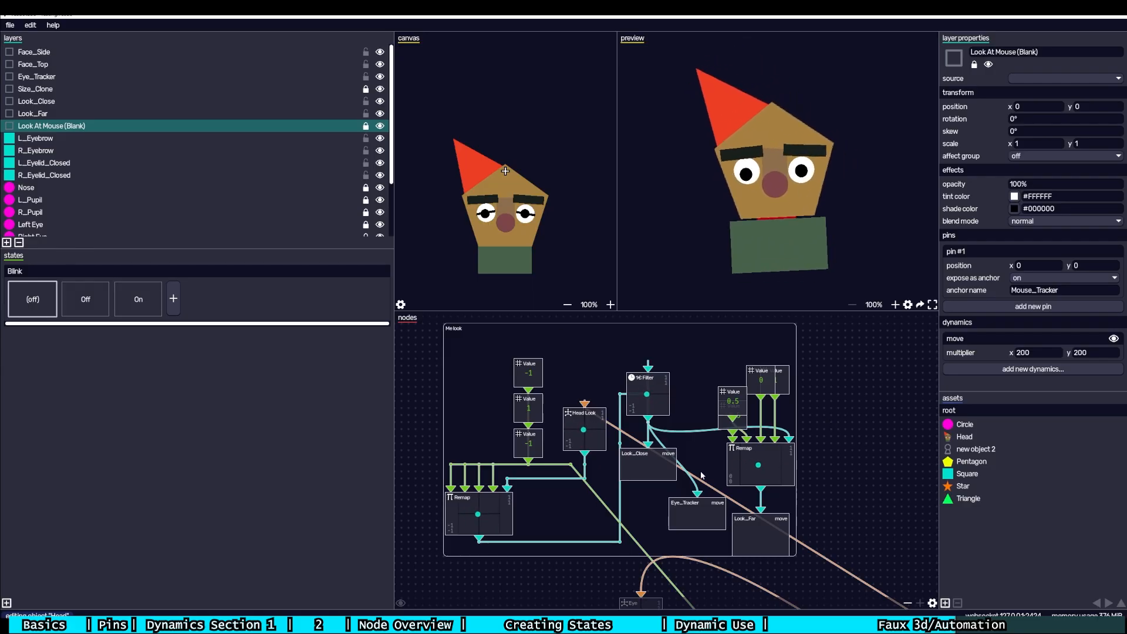
drag(650, 466, 655, 461)
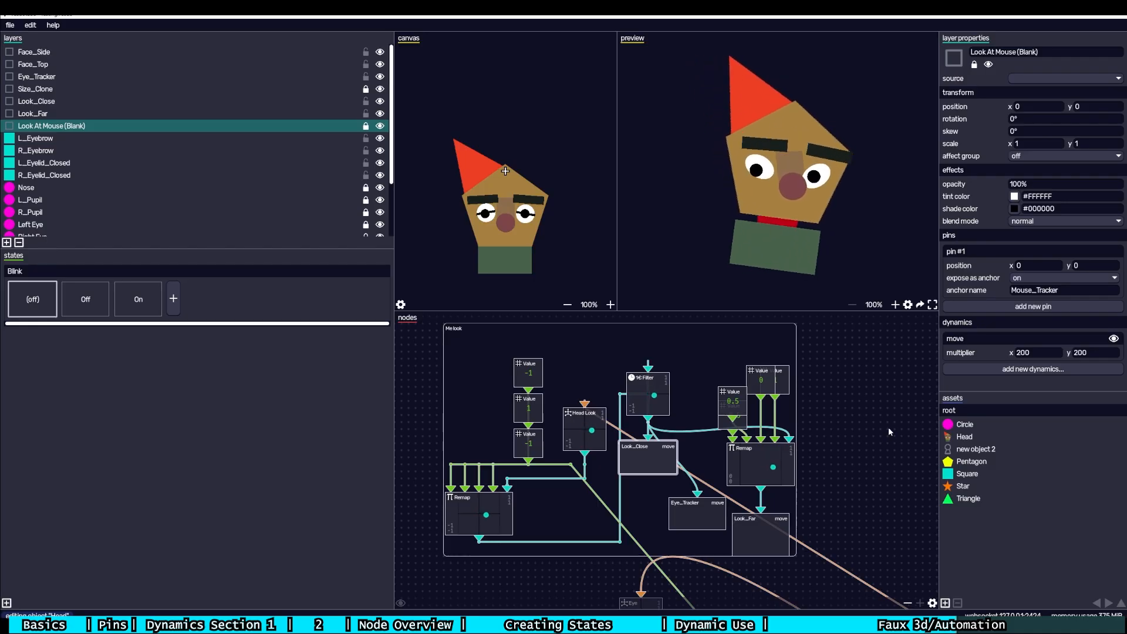
drag(734, 392, 802, 388)
drag(740, 391, 755, 391)
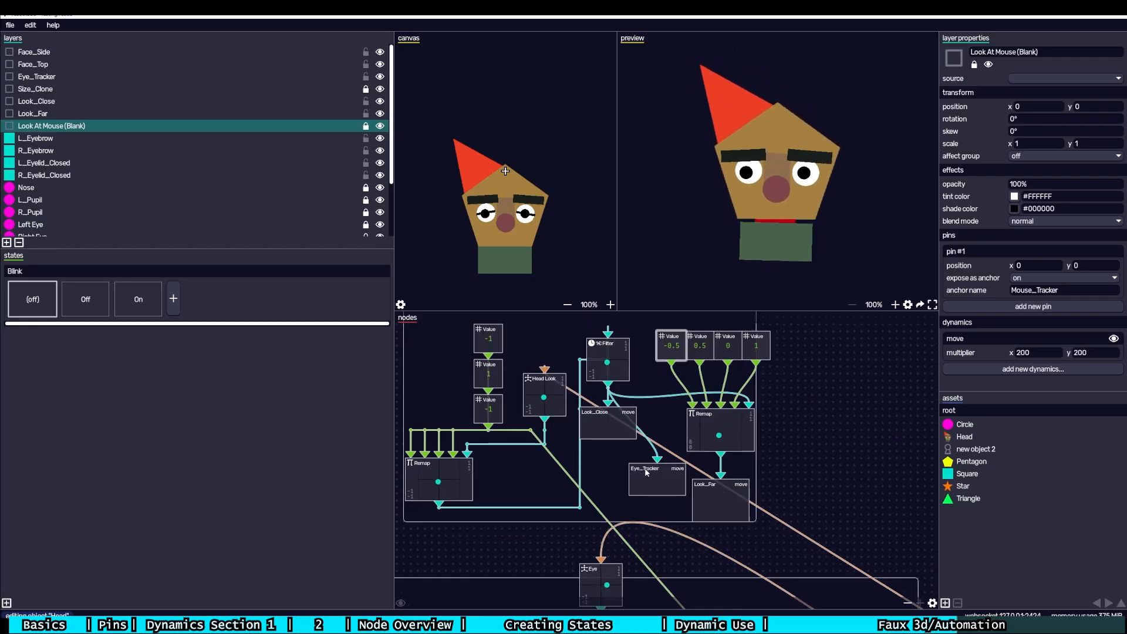
- Inspect the Eye_Tracker layer's attach and move dynamics alongside the Eye_Tracker, Look_Close and Look_Far move nodes
mouse_move(649, 486)
mouse_down()
mouse_move(663, 465)
mouse_move(663, 487)
mouse_move(675, 452)
mouse_move(639, 486)
mouse_move(646, 479)
mouse_up()
click(116, 81)
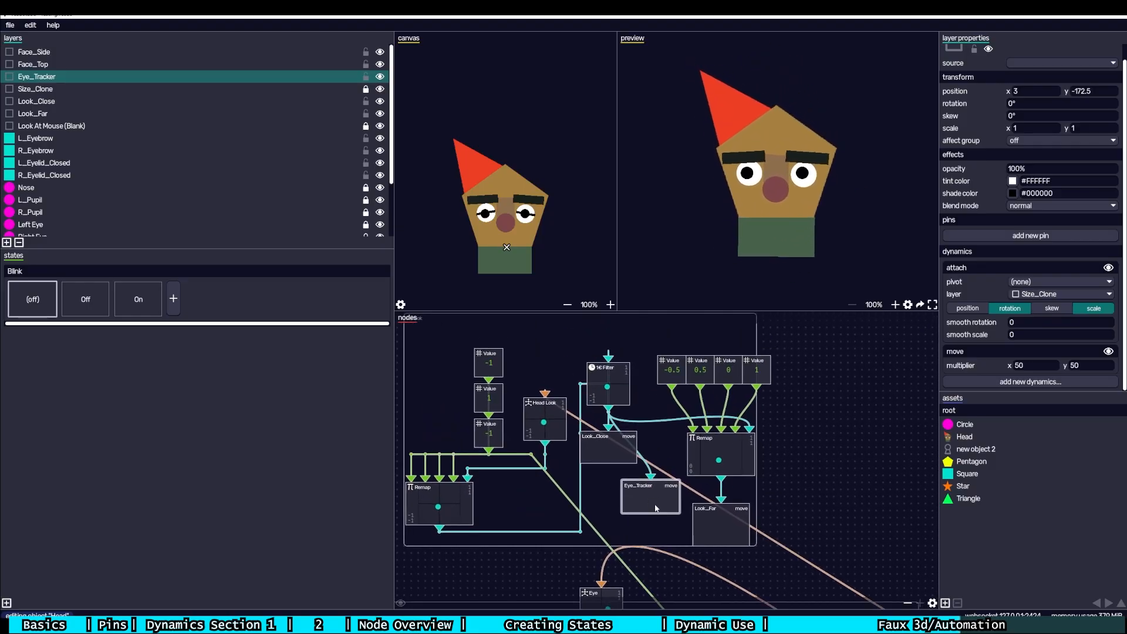
click(604, 449)
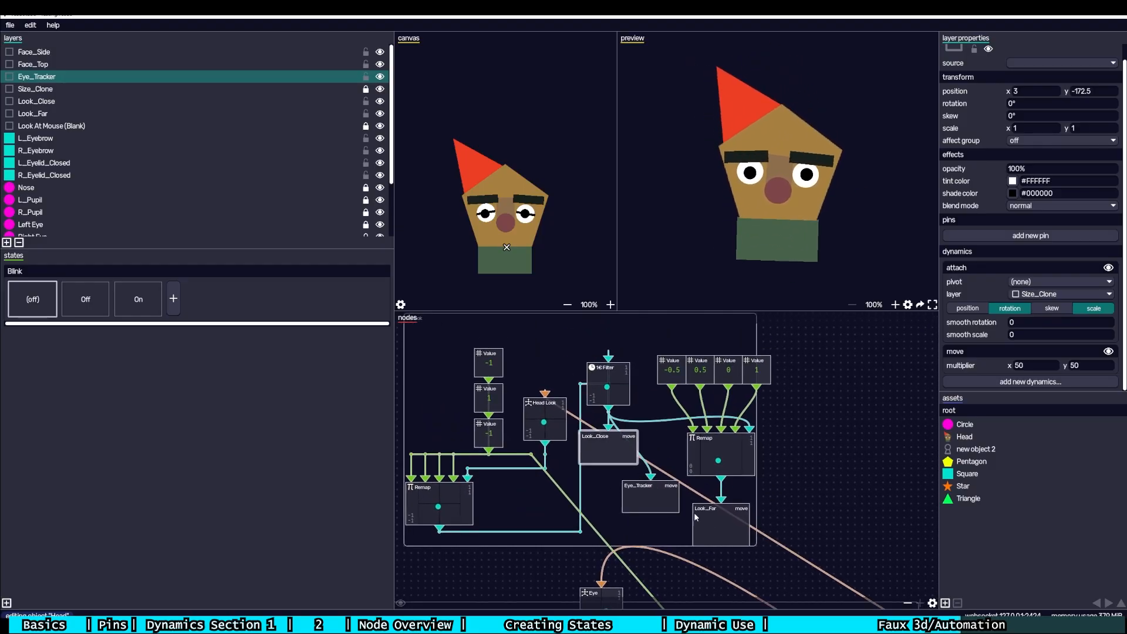
click(712, 521)
drag(711, 516, 703, 510)
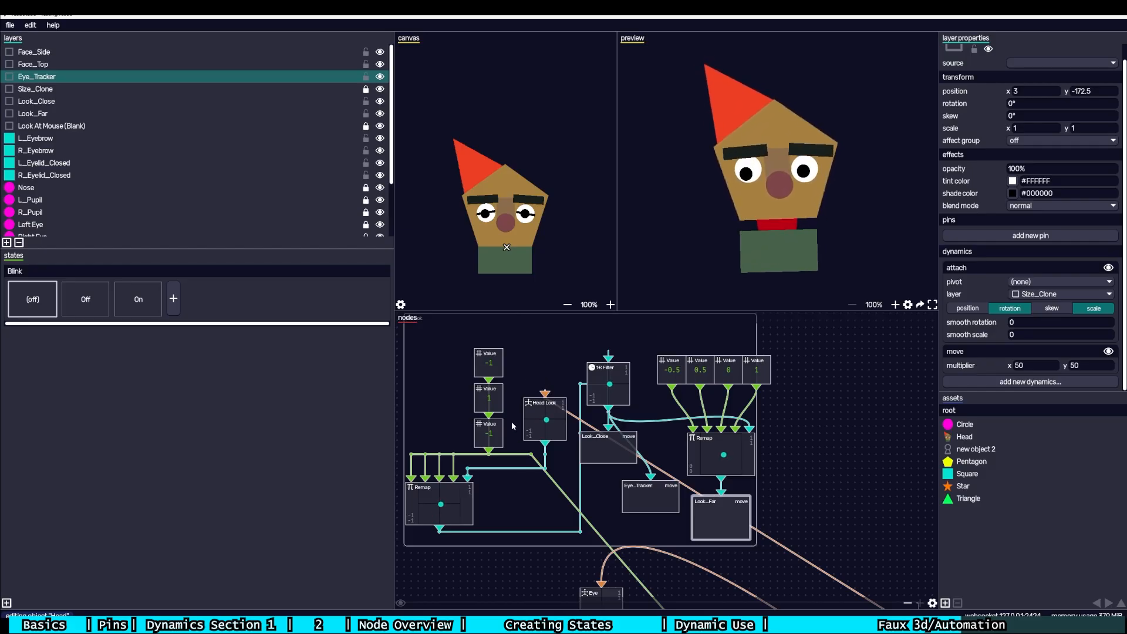
drag(605, 438, 605, 451)
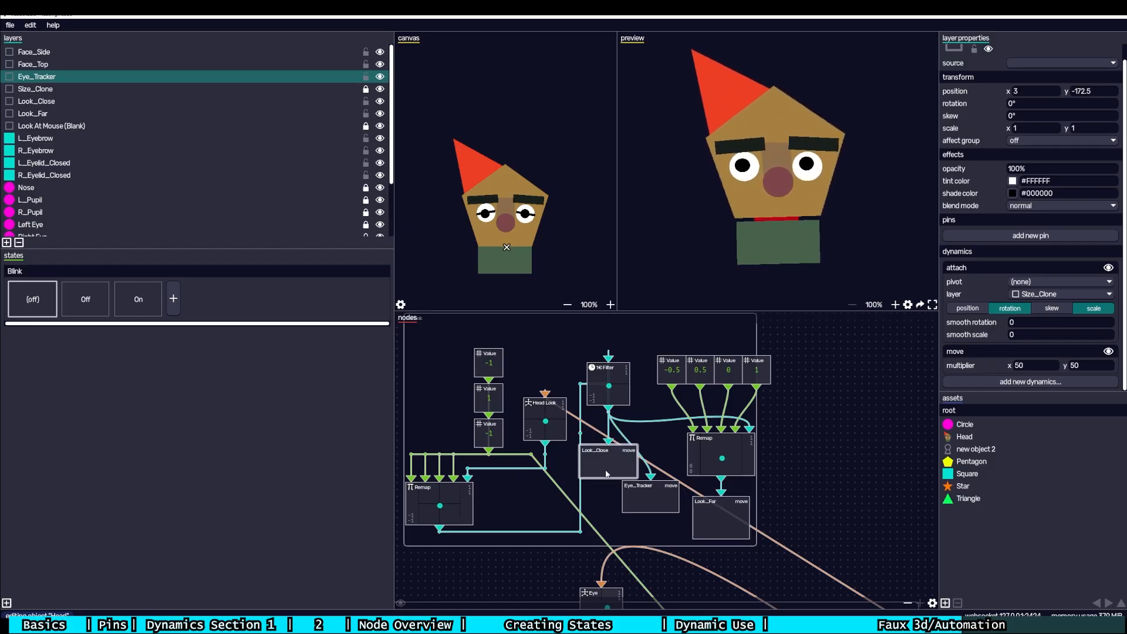
- Separate the stacked Value nodes -1, 1 and -1 above the Remap fed by Head Look, and place Look_Close directly beneath 1€ Filter
click(433, 499)
drag(433, 499, 441, 501)
drag(487, 425, 435, 395)
drag(490, 365, 476, 365)
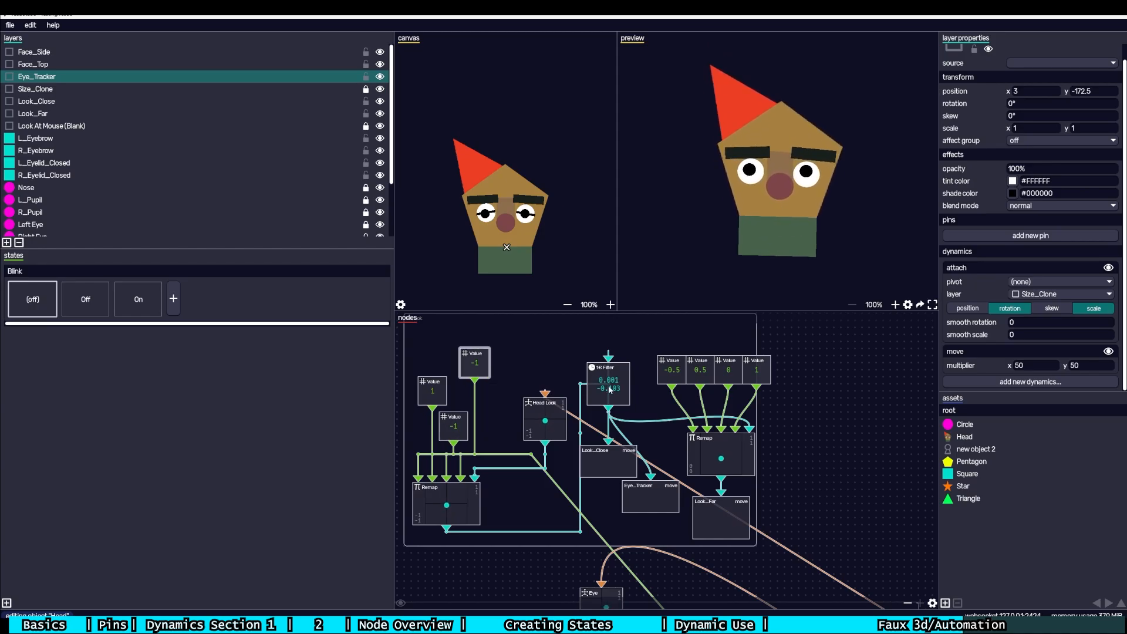
mouse_move(613, 390)
mouse_down()
mouse_move(636, 392)
mouse_move(614, 391)
mouse_up()
drag(624, 470, 624, 456)
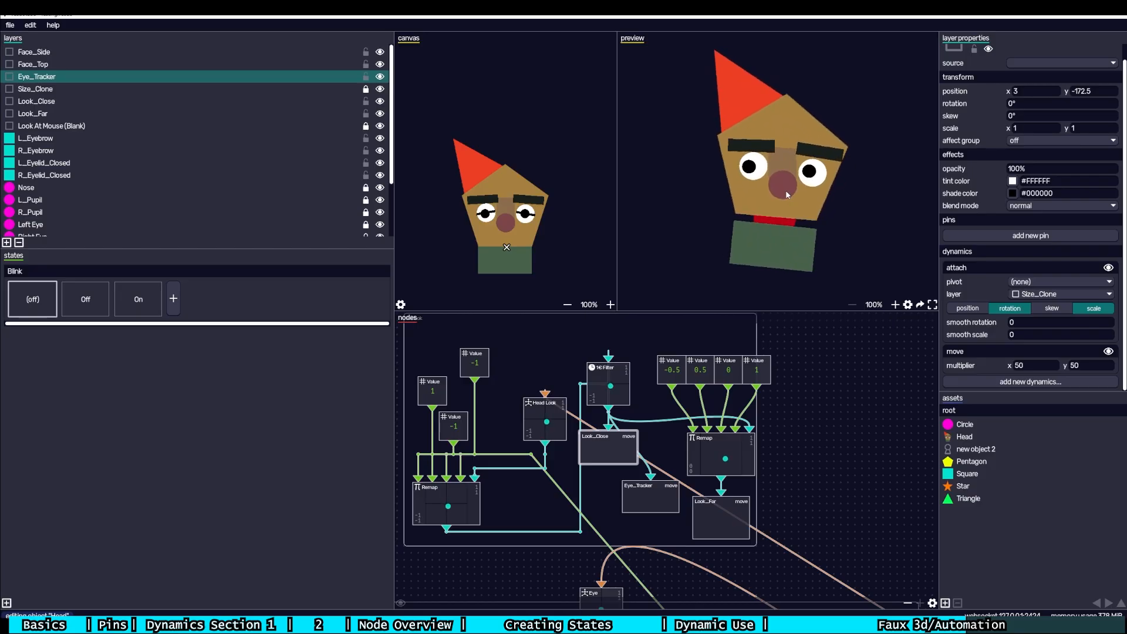
- Examine the Look_Far layer's nose pins and its attach, double attach and move dynamics on the enlarged face
click(166, 113)
scroll(438, 204, up, 4)
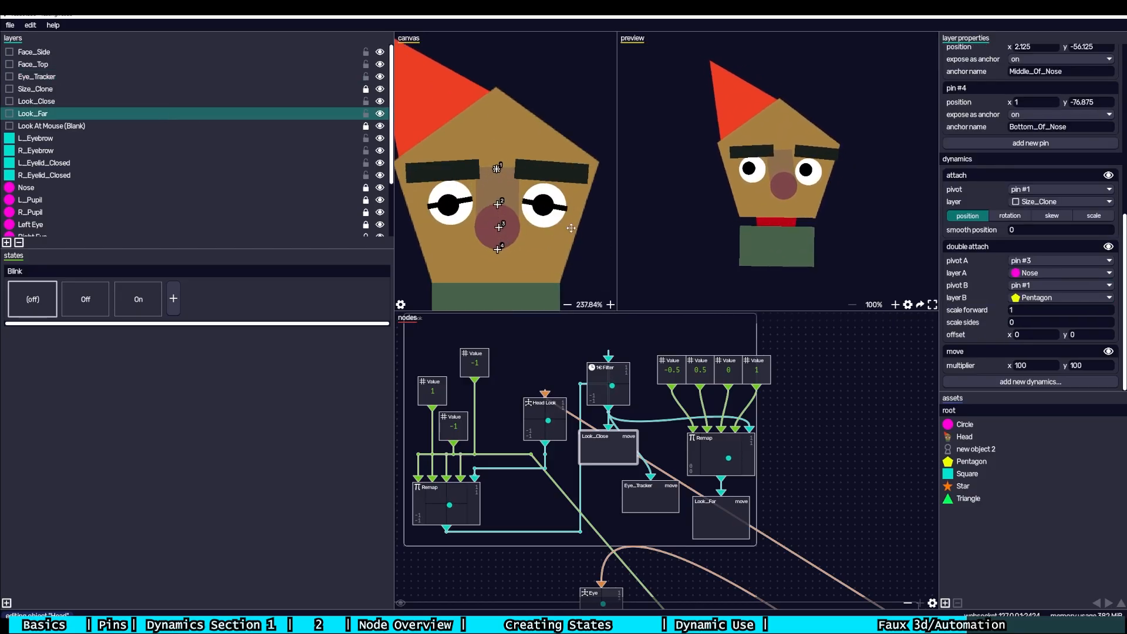
scroll(524, 204, up, 1)
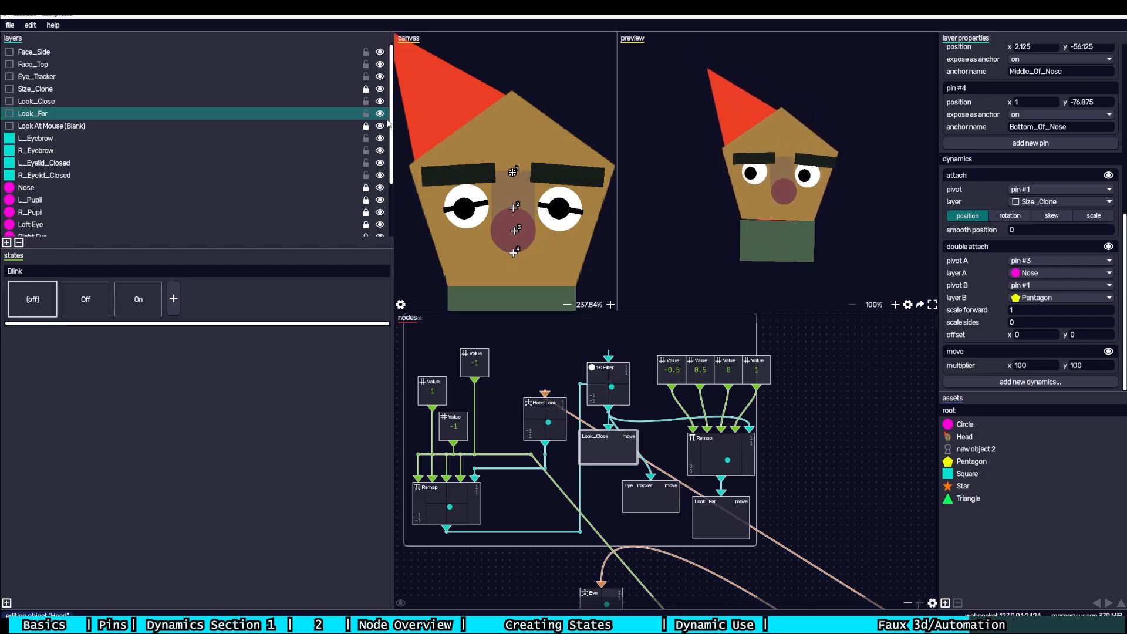
scroll(953, 254, up, 1)
scroll(956, 254, down, 1)
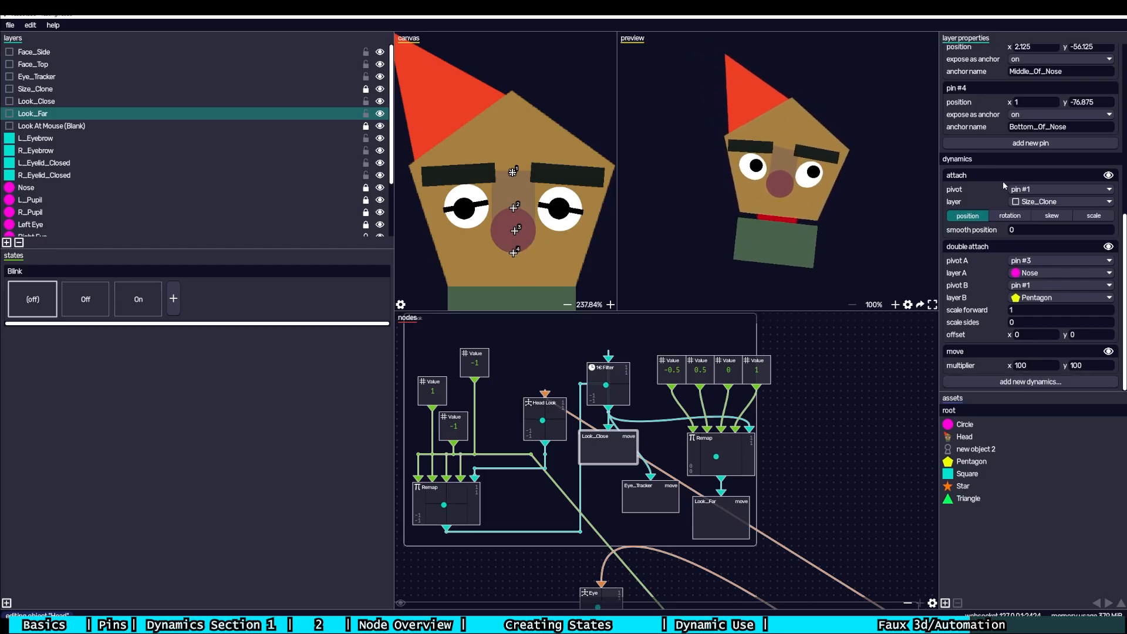
- Check Look_Far's attach layer and Size_Clone's attachment to Pentagon, and compare them with Look_Close's pins and dynamics
click(1039, 202)
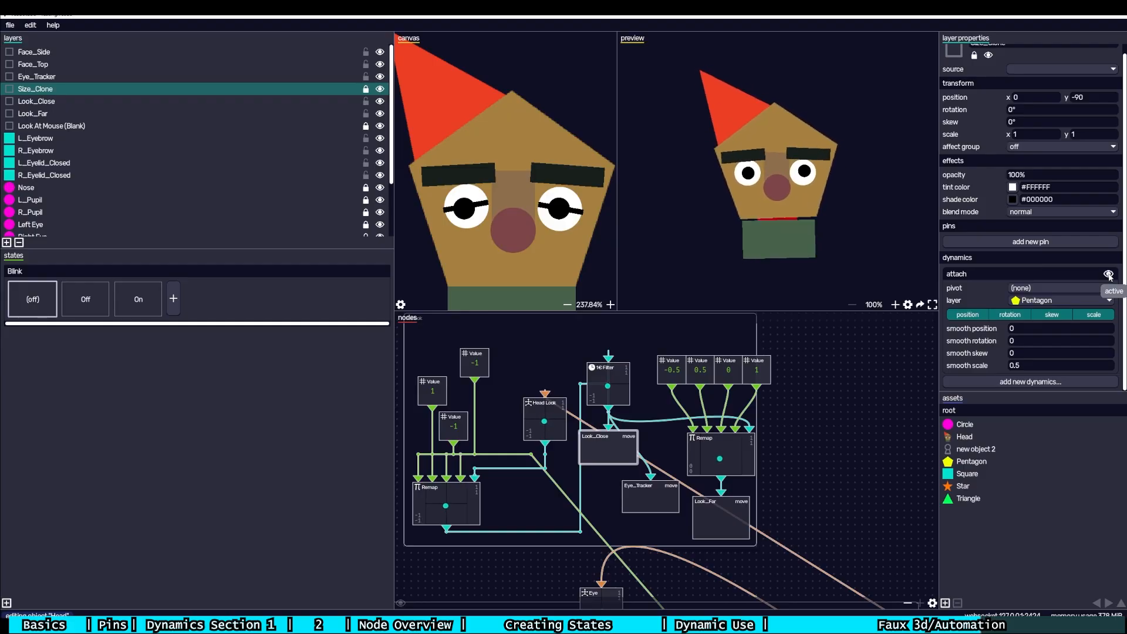
drag(899, 372, 885, 371)
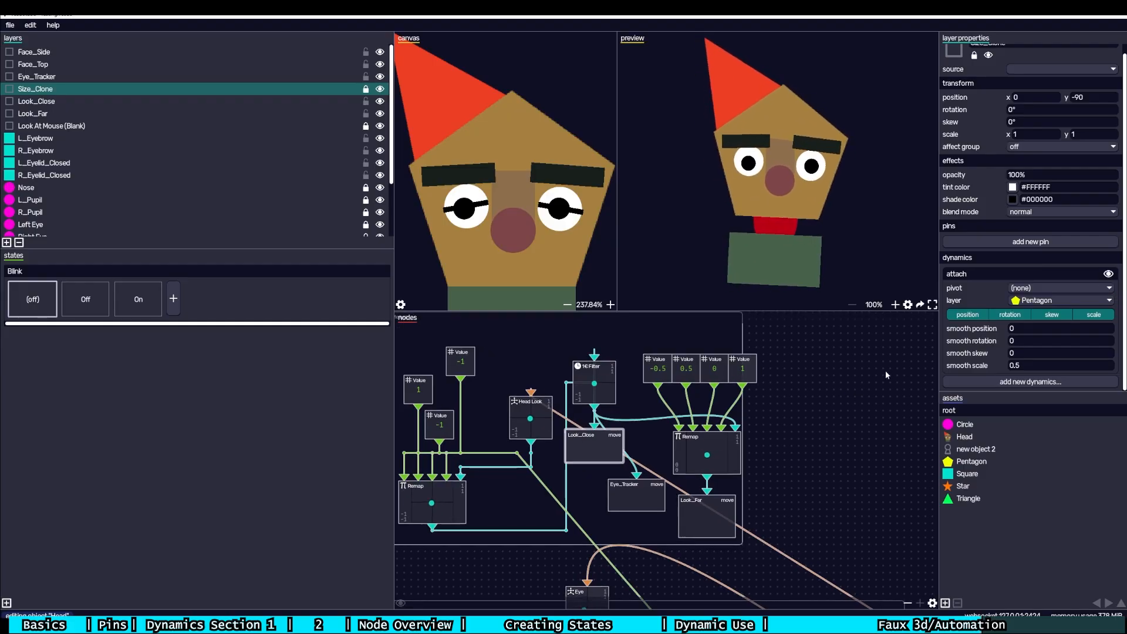
click(169, 100)
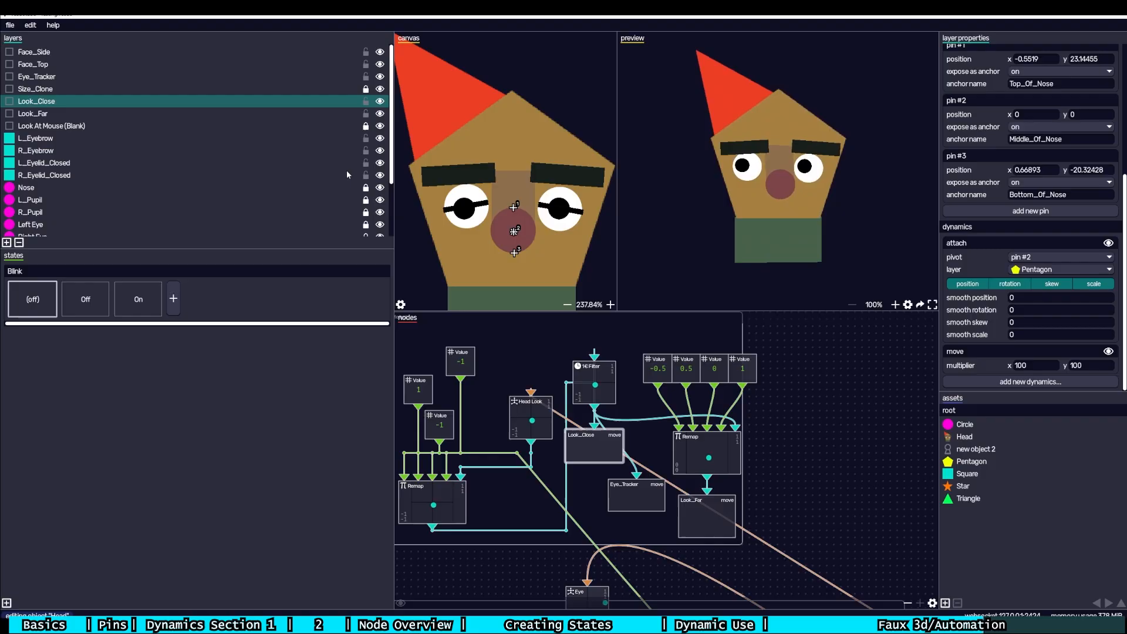
- Compare Look_Far's and Look_Close's dynamics, and shift the Look_Close node slightly lower beneath 1€ Filter
click(257, 113)
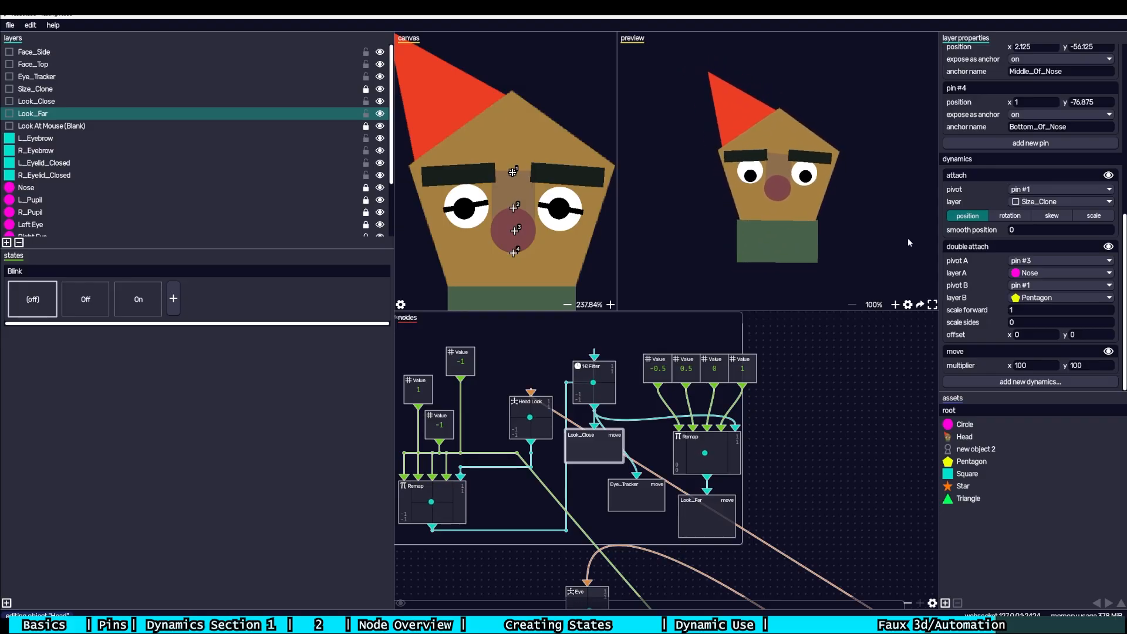
click(247, 101)
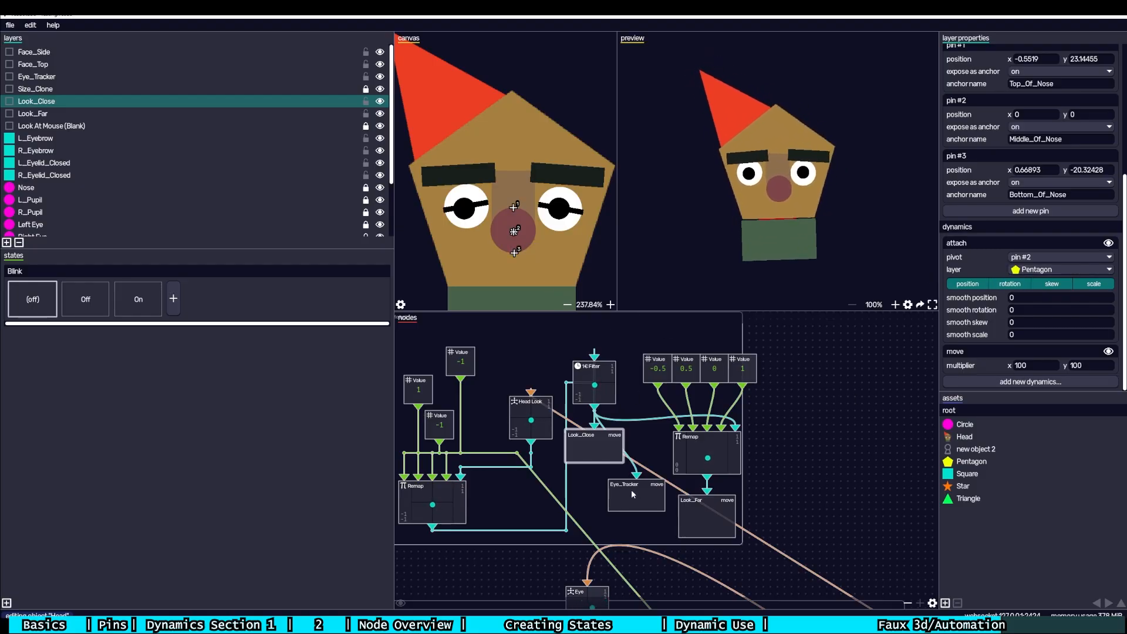
drag(611, 450, 608, 465)
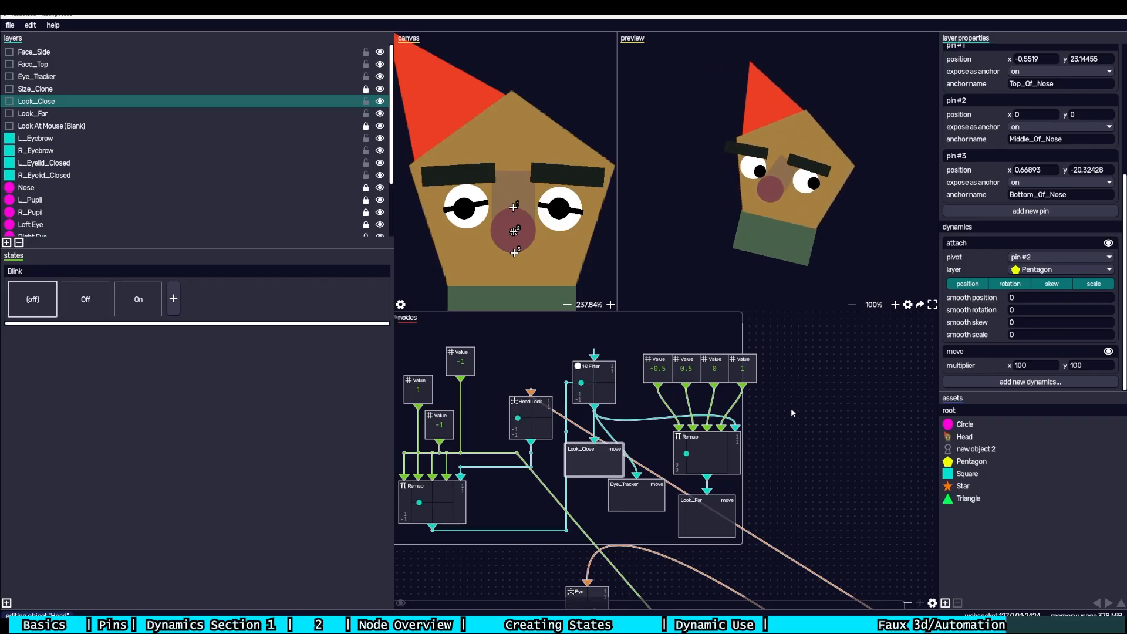
- Examine the Nose_Bridge layer's pins, the pivot choices of its first attach, and its attachments to Size_Clone, Look_Far and Nose
scroll(245, 173, down, 3)
click(201, 179)
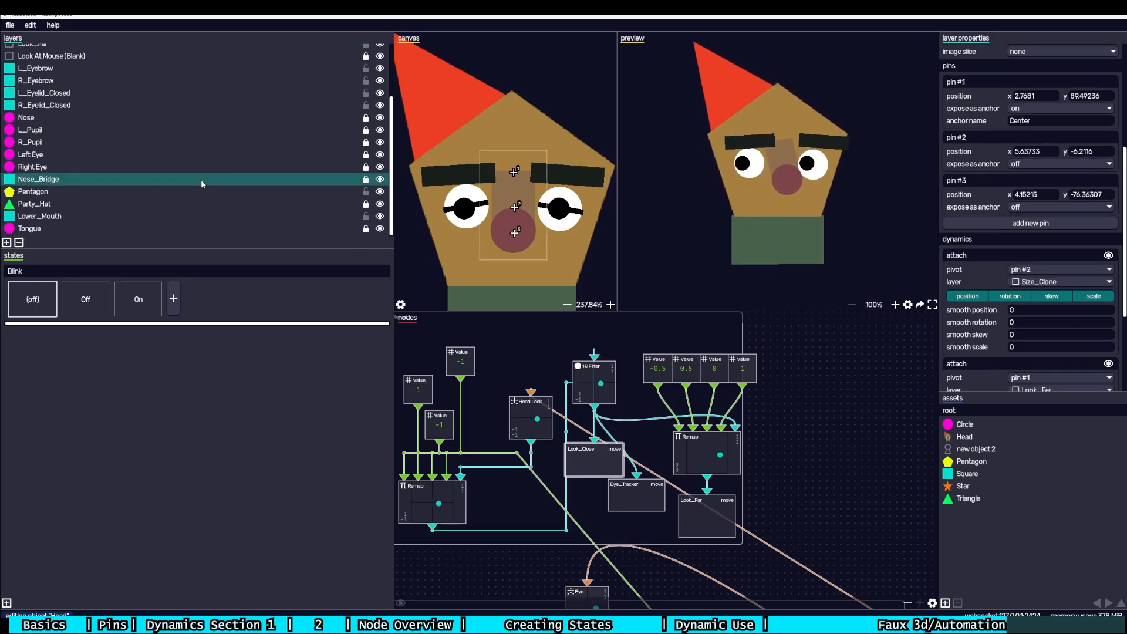
scroll(977, 267, down, 2)
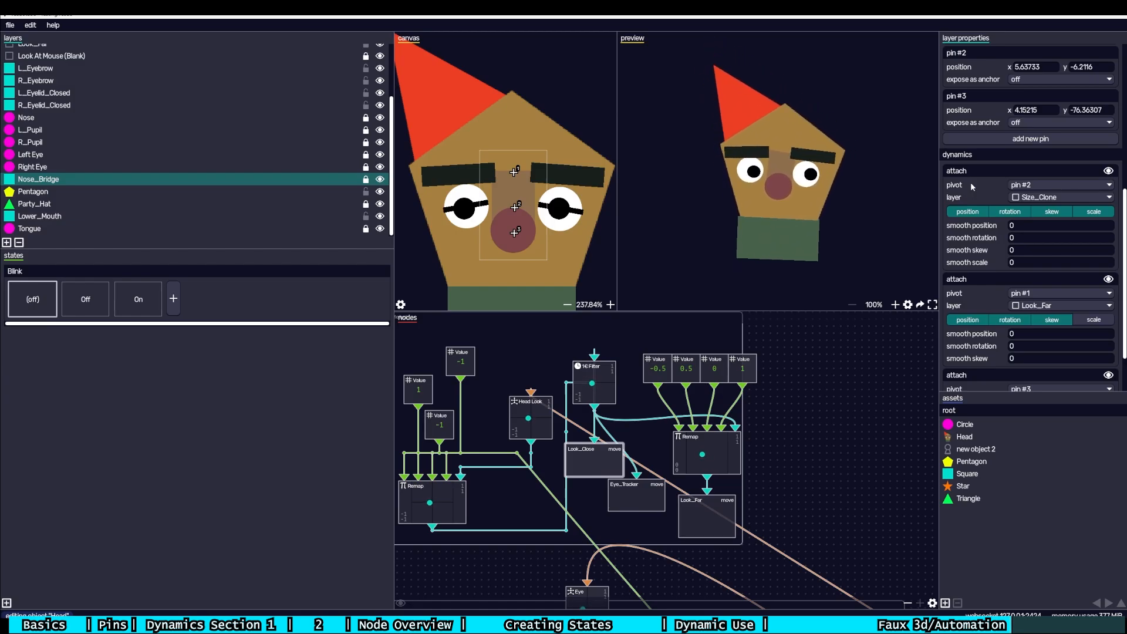
click(1025, 185)
click(1043, 225)
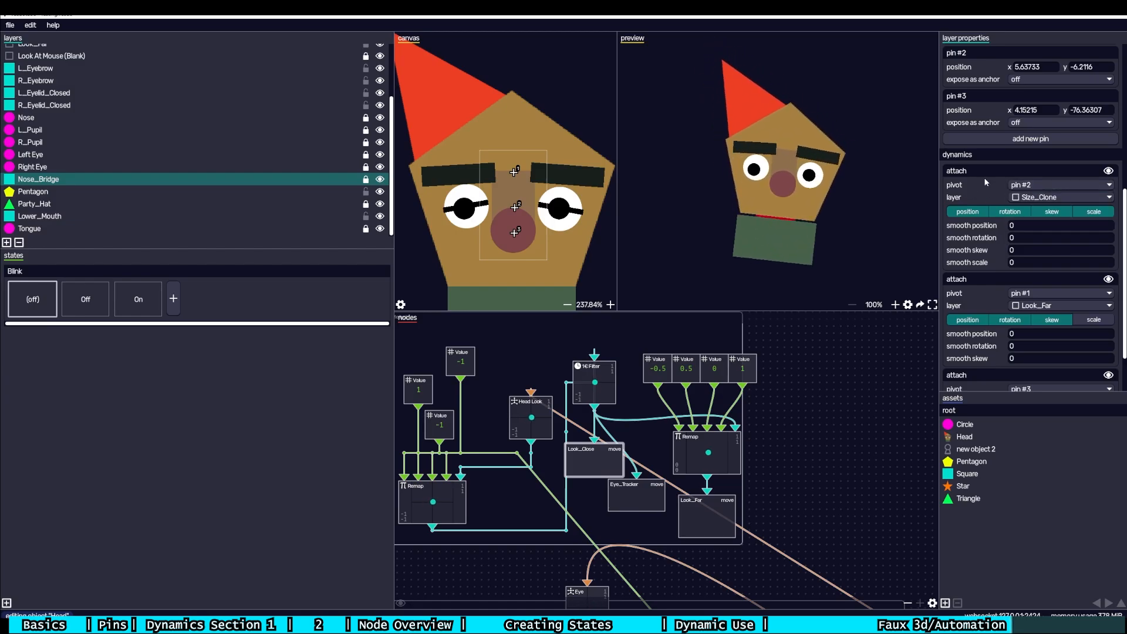
scroll(998, 202, down, 1)
scroll(998, 203, down, 1)
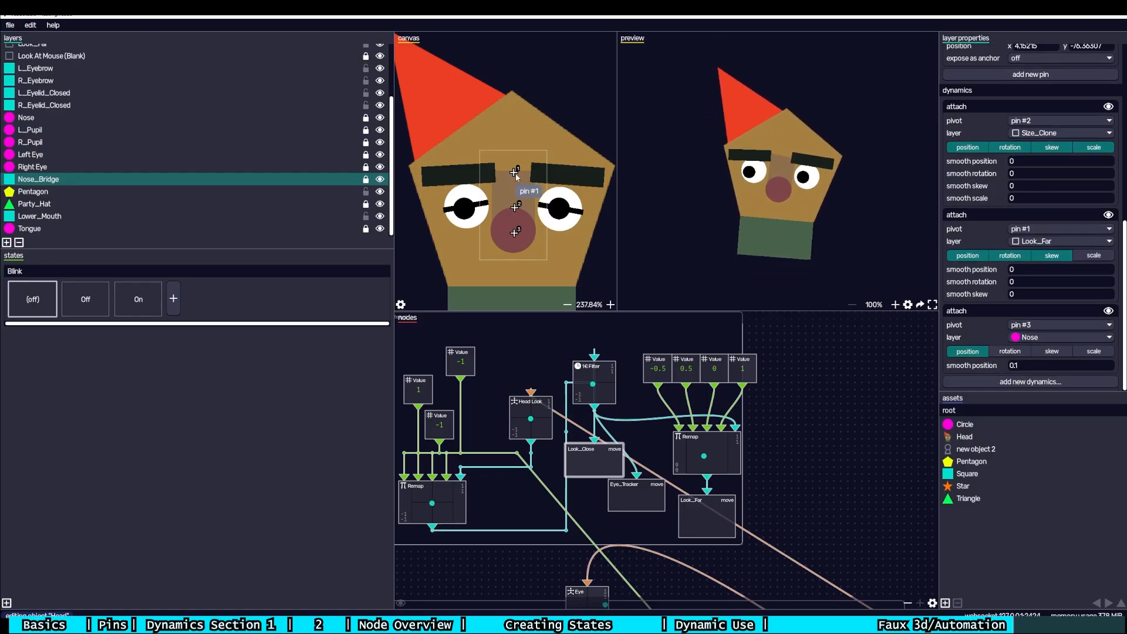
- Compare Look_Far's dynamics with the Nose_Bridge attach dynamics that follow Look_Far and Nose
scroll(257, 183, up, 2)
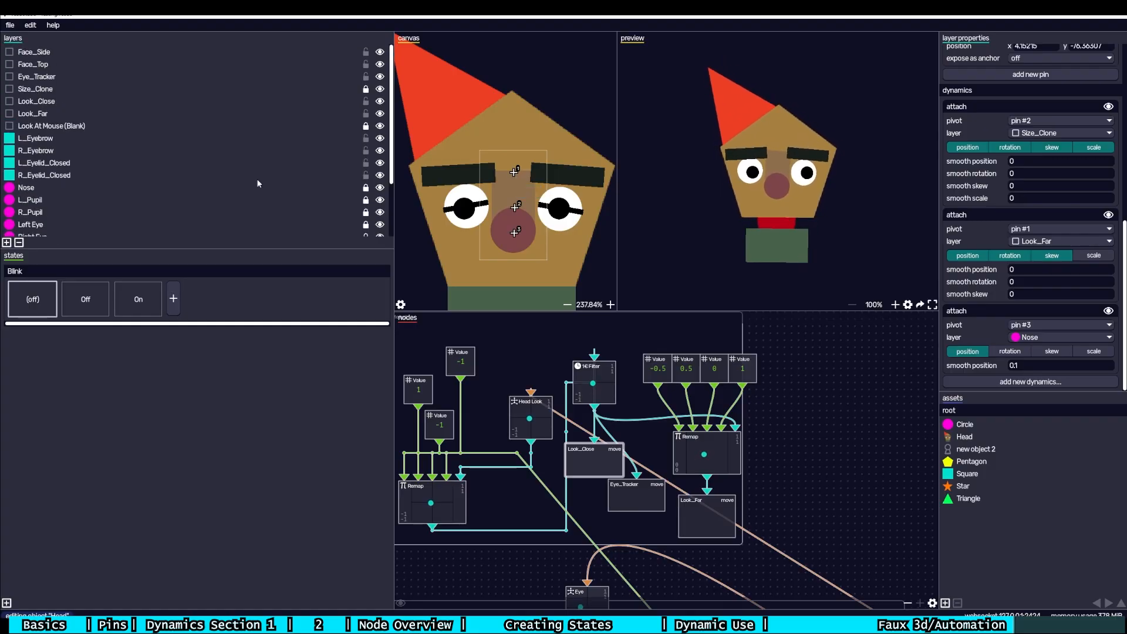
click(123, 104)
click(118, 117)
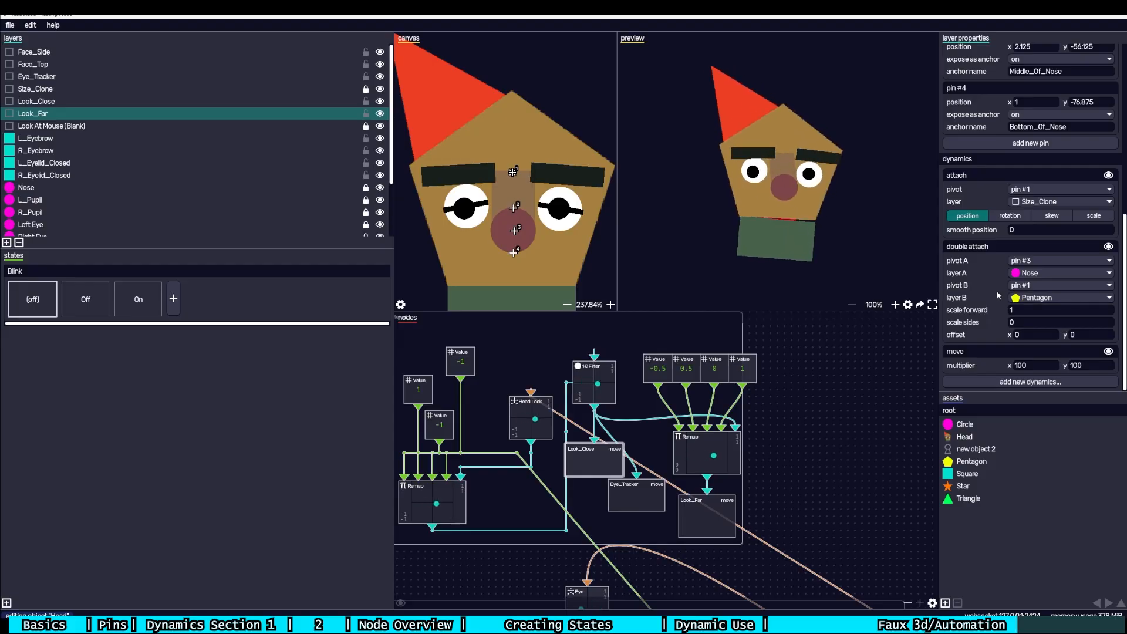
scroll(285, 150, down, 3)
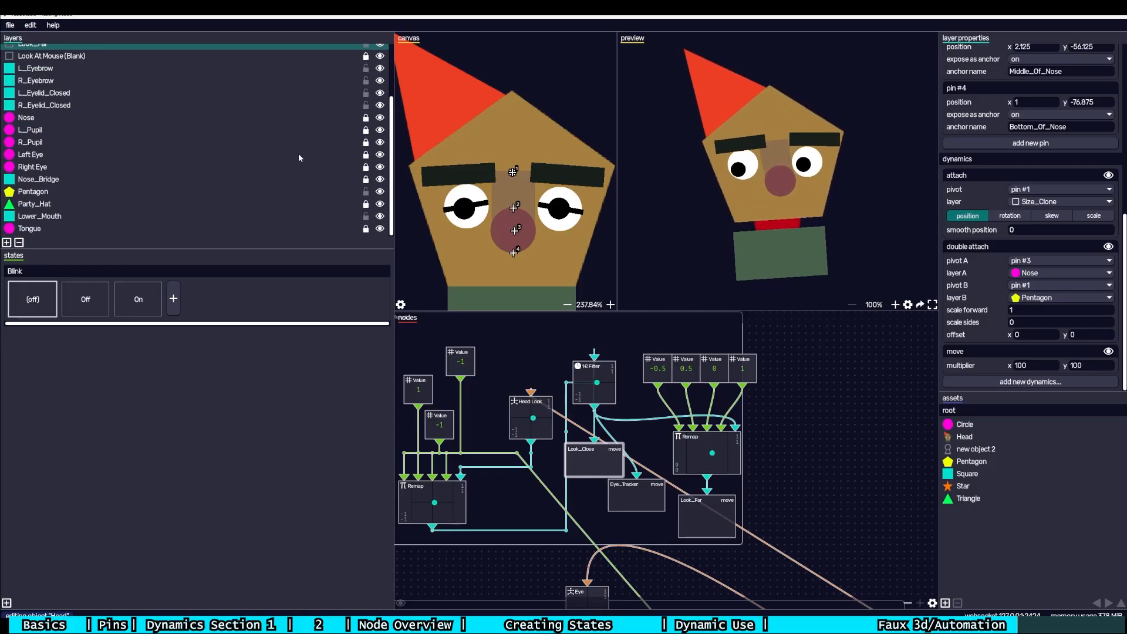
click(256, 178)
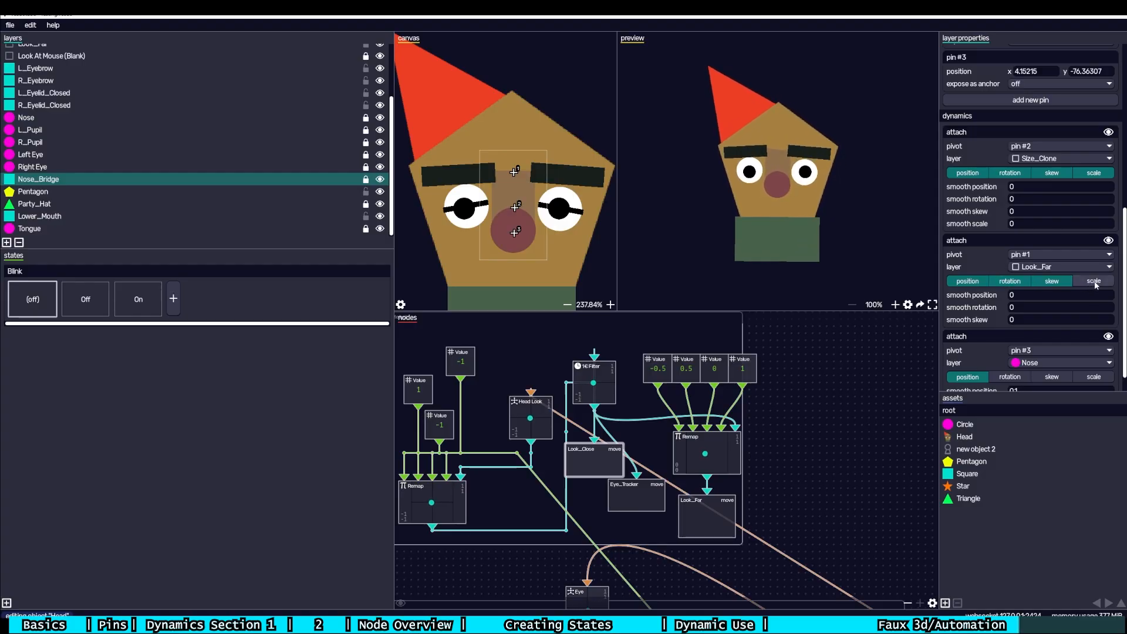
scroll(1028, 324, down, 1)
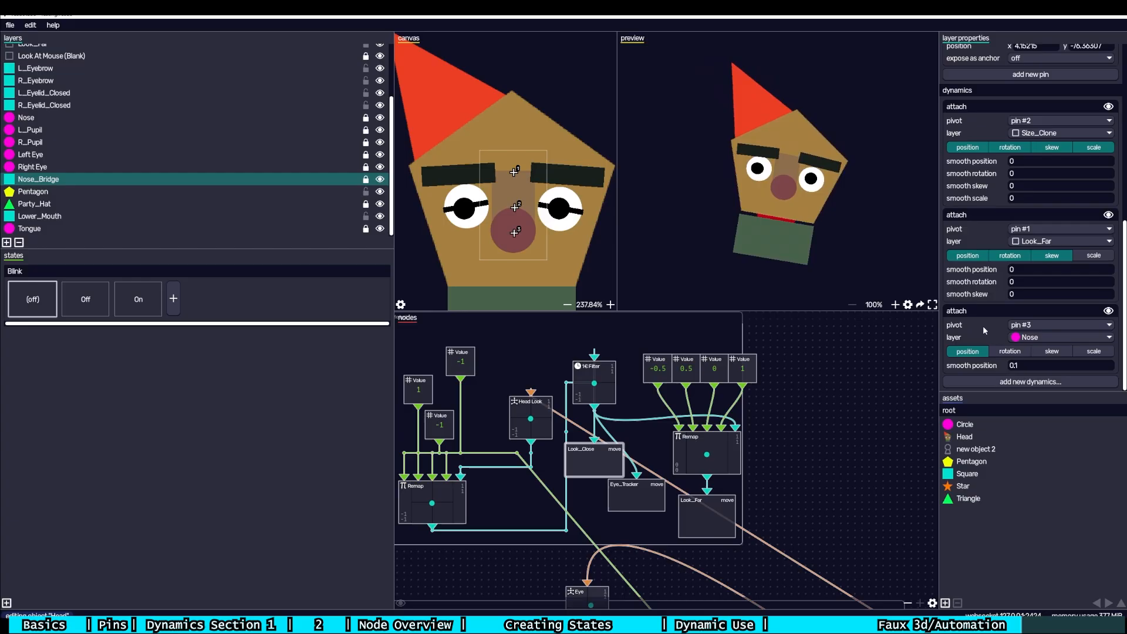
- Inspect the dynamics of L_Pupil and Nose, and check them against the Look_Close layer
click(222, 129)
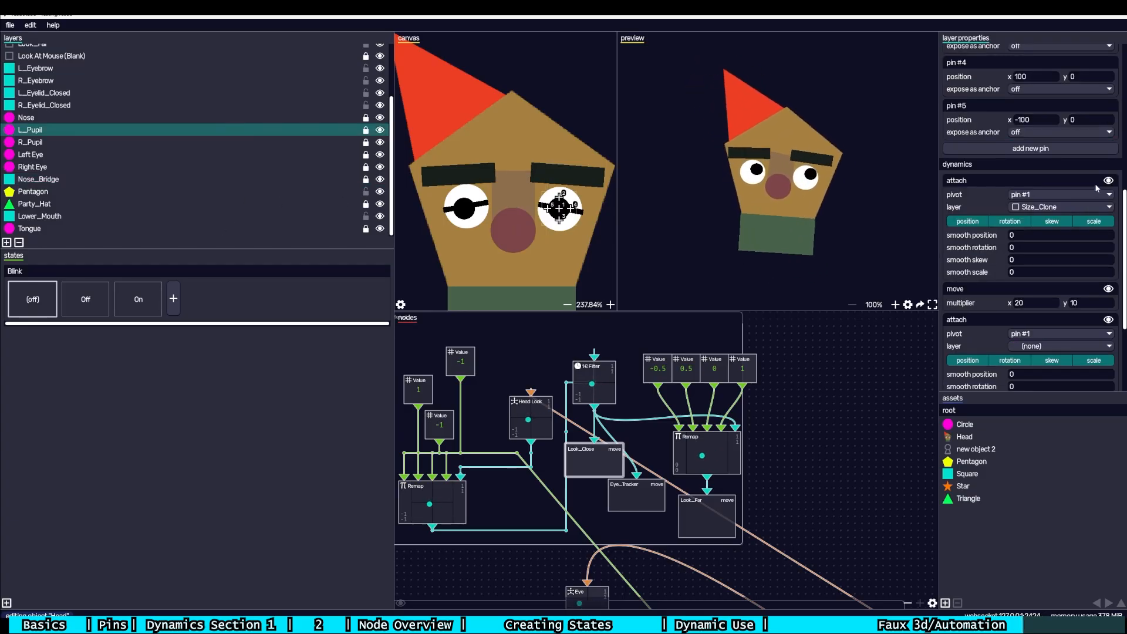
click(229, 117)
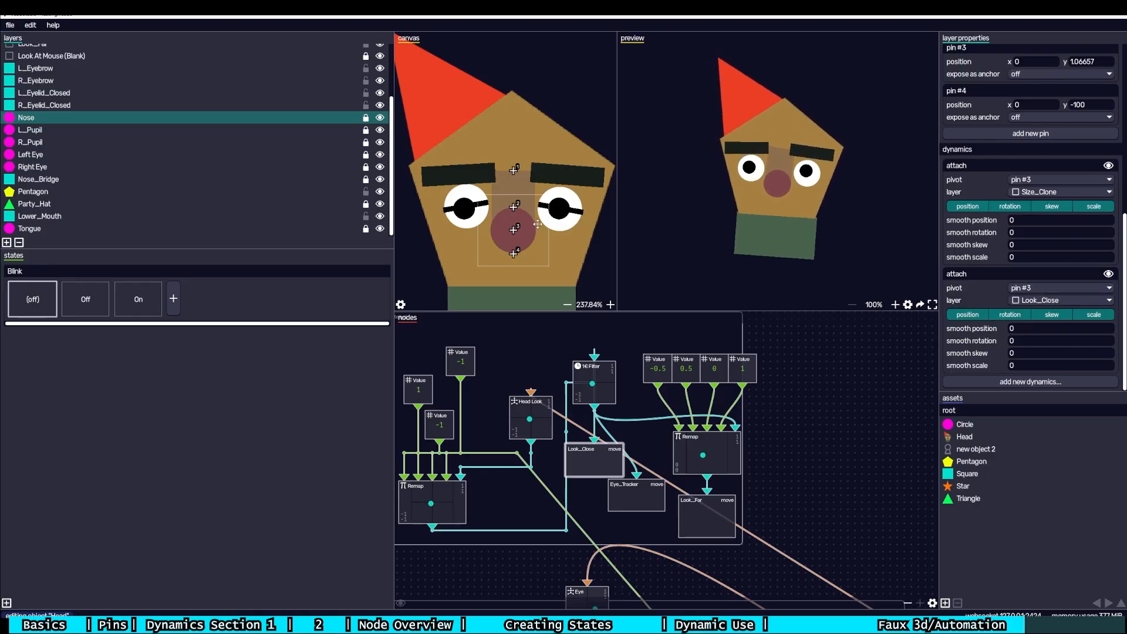
scroll(211, 110, up, 2)
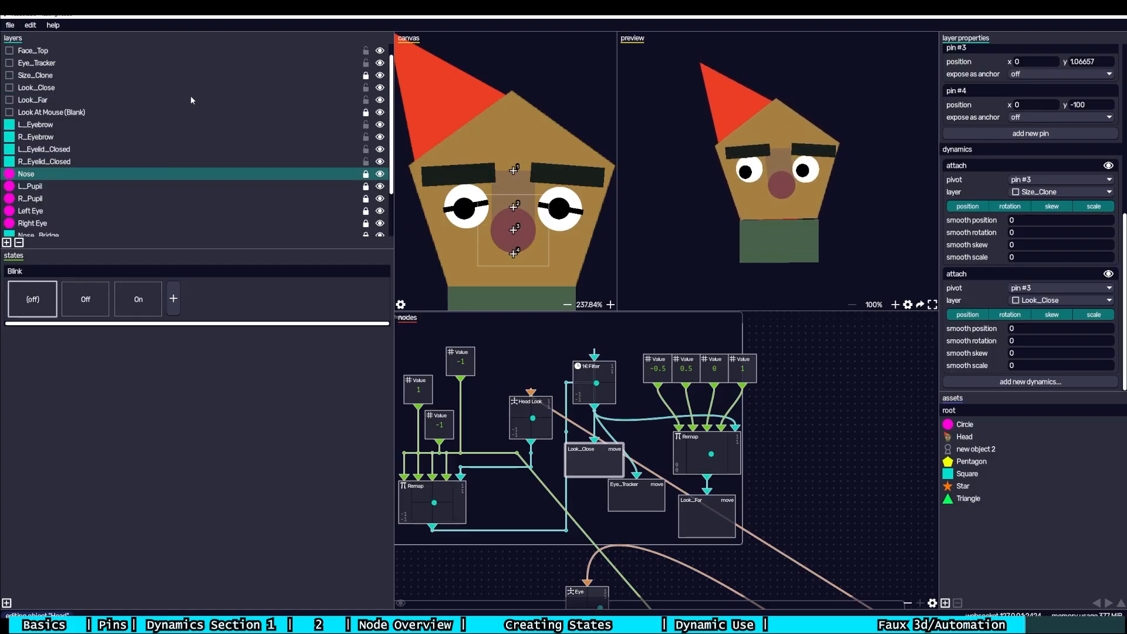
click(191, 100)
click(193, 92)
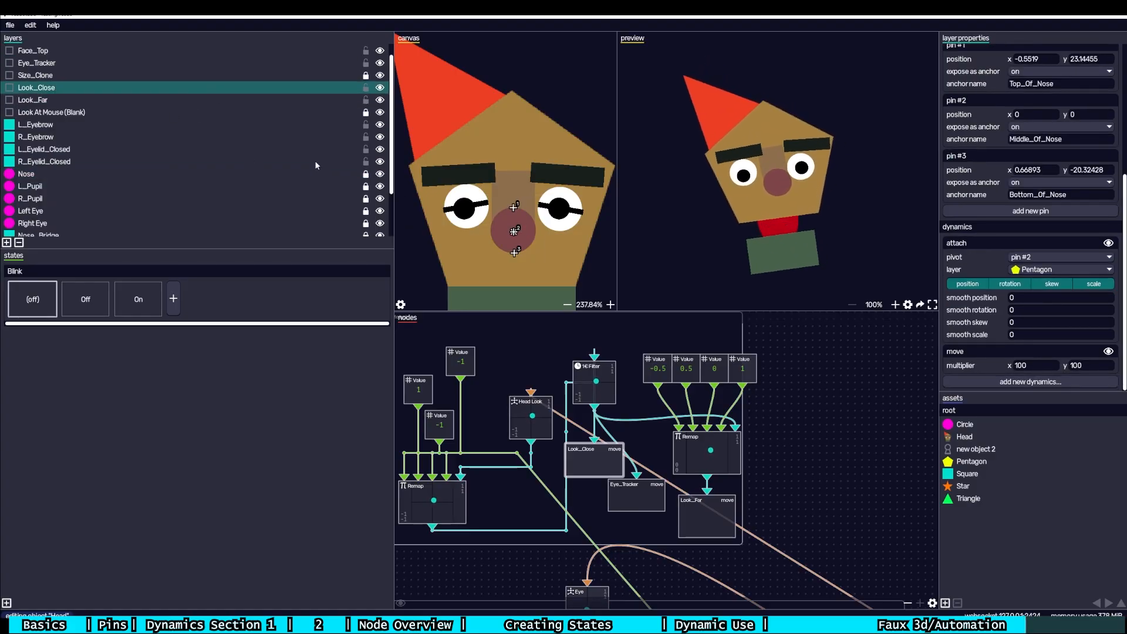
- Check the properties and canvas positions of the blank Eye_Tracker, Face_Top and Face_Side layers
scroll(315, 160, up, 1)
click(282, 78)
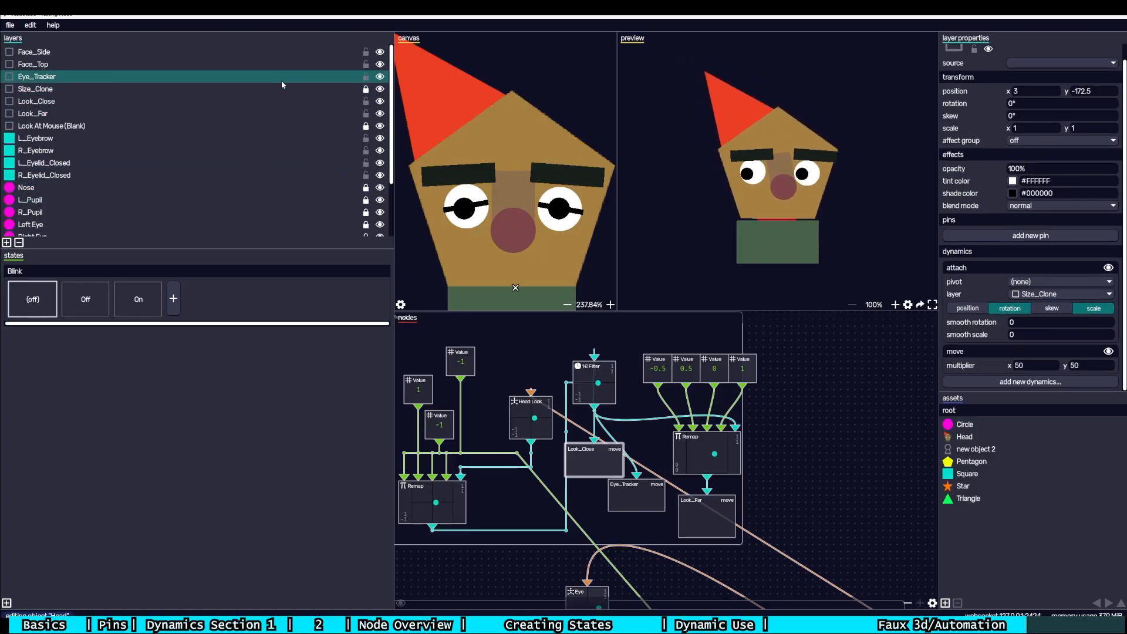
click(284, 65)
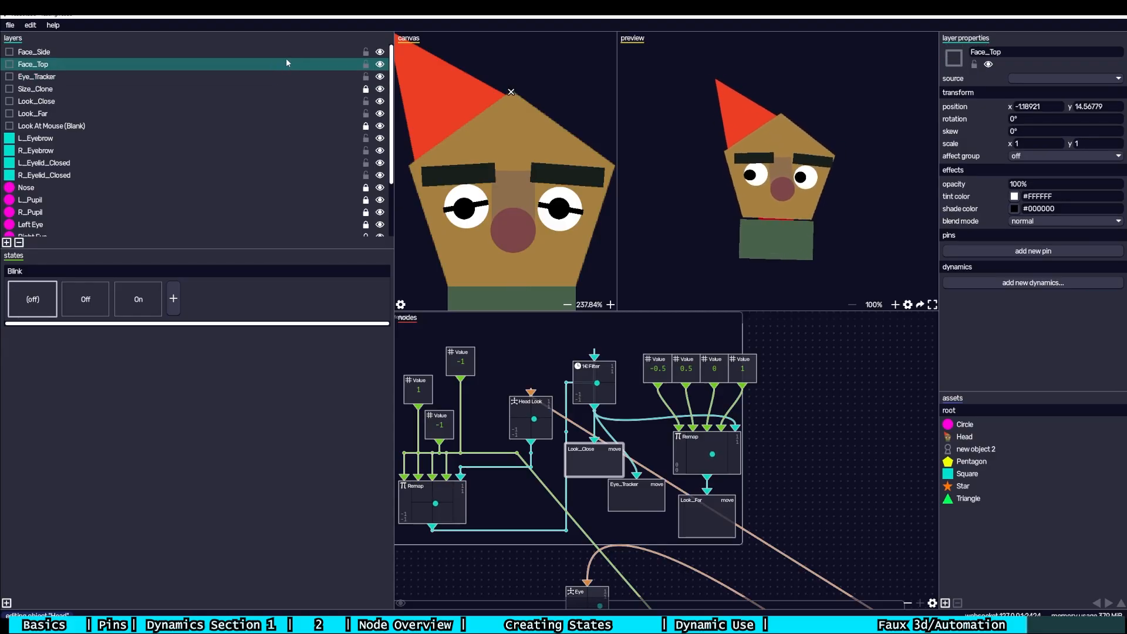
click(287, 52)
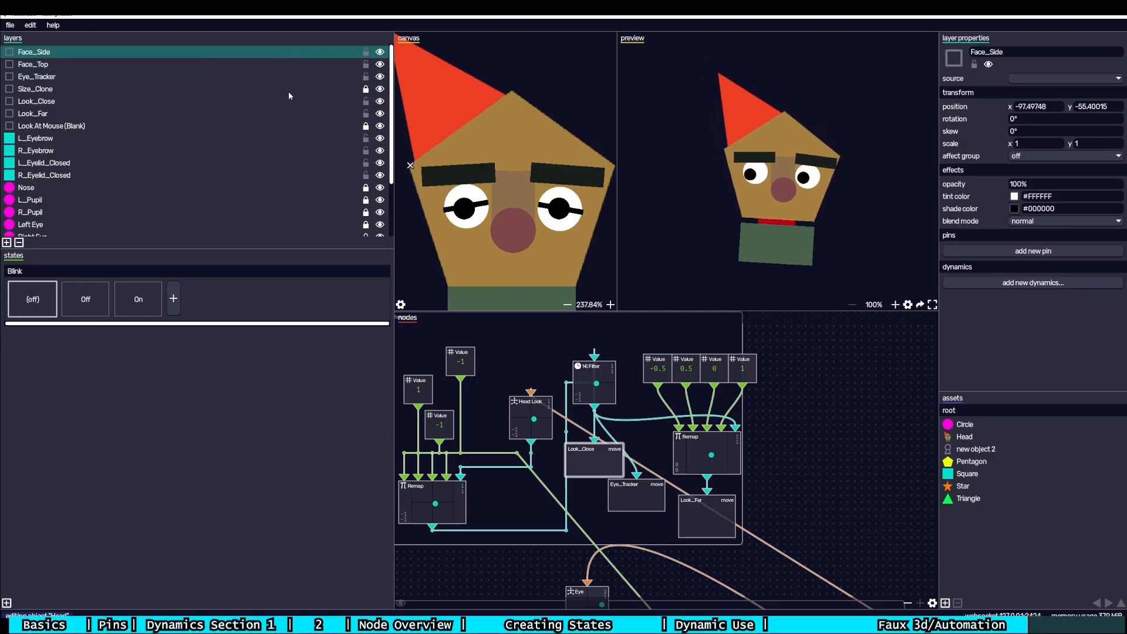
- Inspect L_Eyebrow's attach to Look_Close and its move dynamics, and move the Look_Close node back up directly beneath 1€ Filter
scroll(288, 90, down, 2)
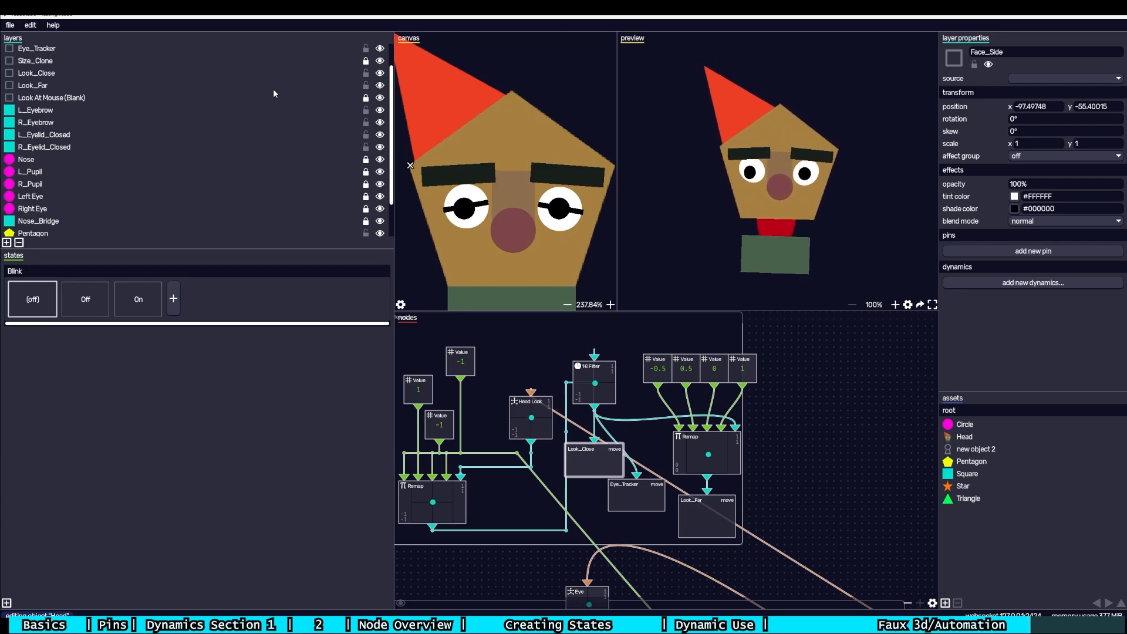
click(171, 110)
scroll(983, 291, down, 5)
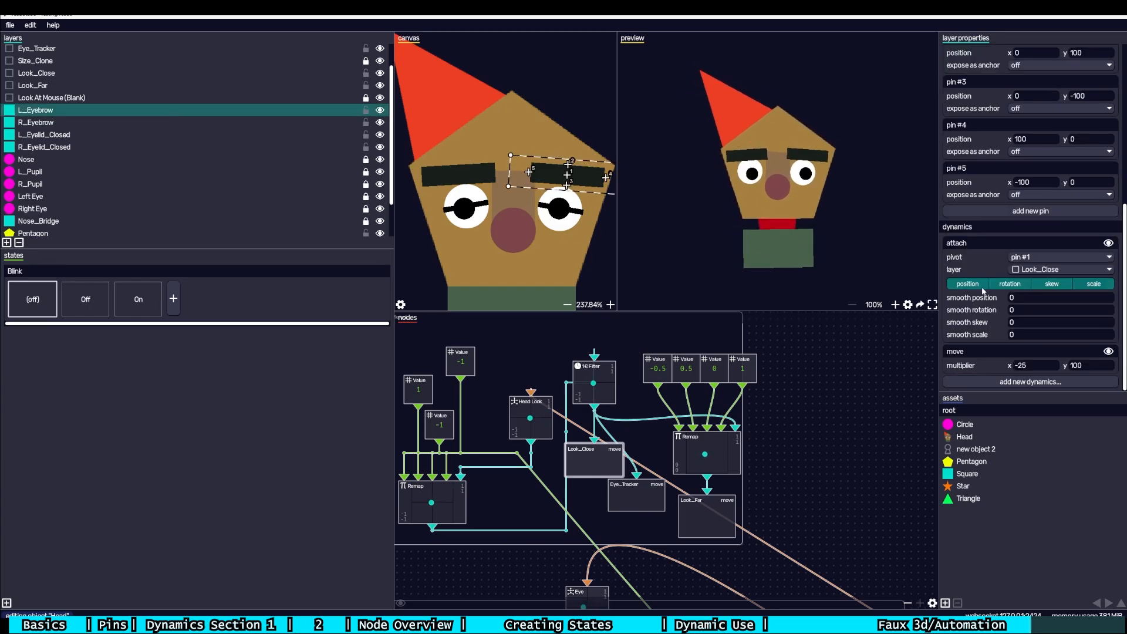
scroll(252, 82, up, 1)
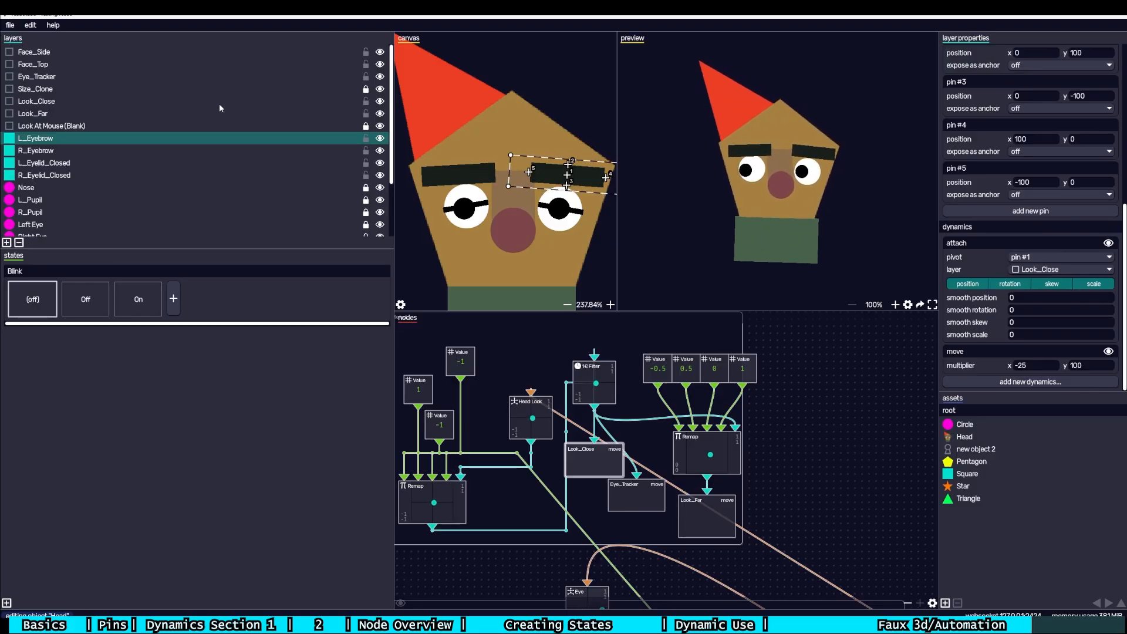
click(218, 101)
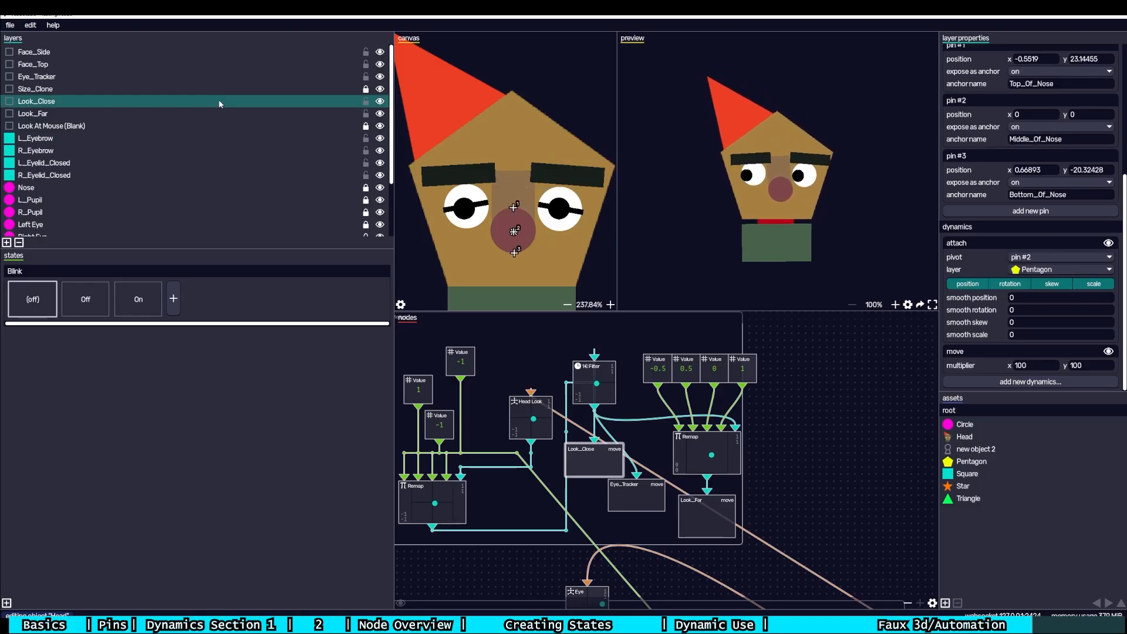
drag(601, 449, 600, 435)
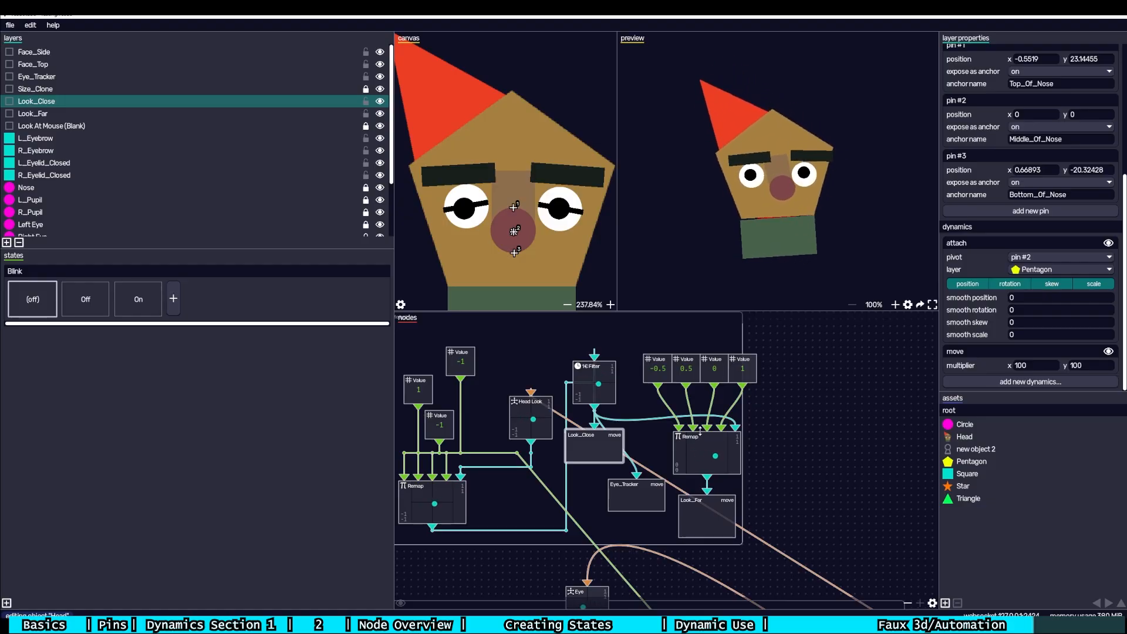
- Set the x multiplier of R_Eyebrow's move dynamic to 100
click(251, 151)
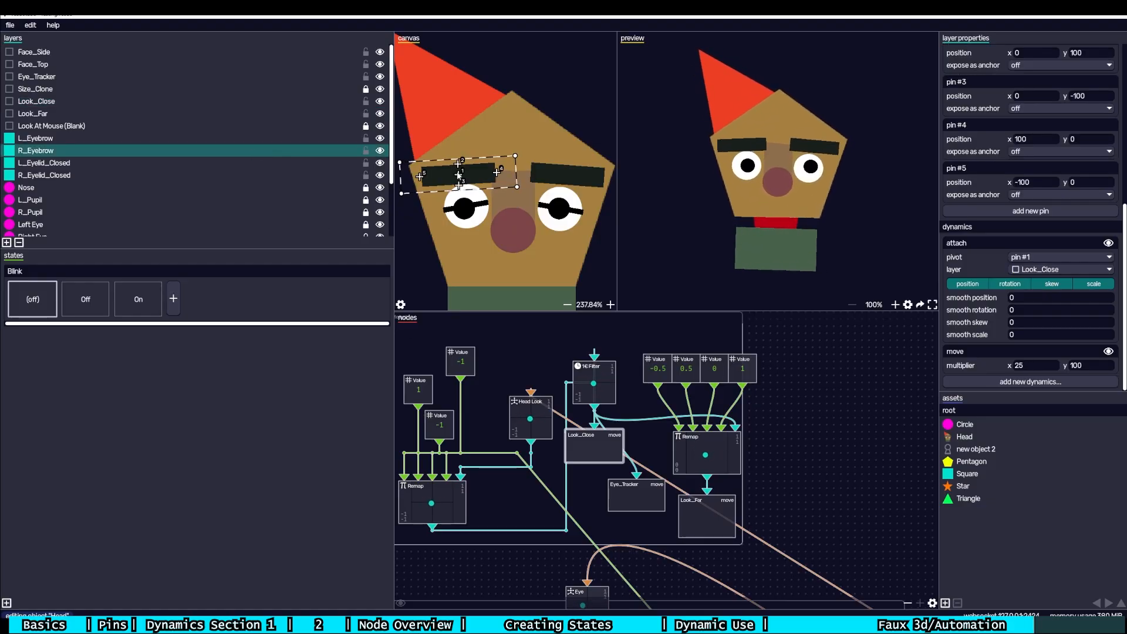
click(1017, 366)
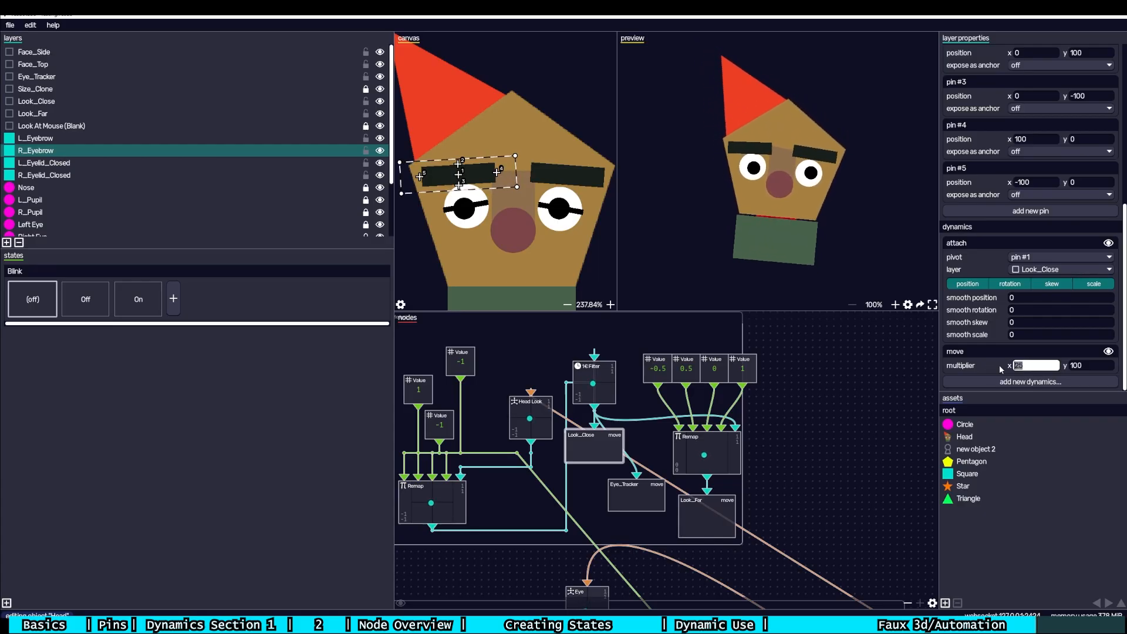
text(100)
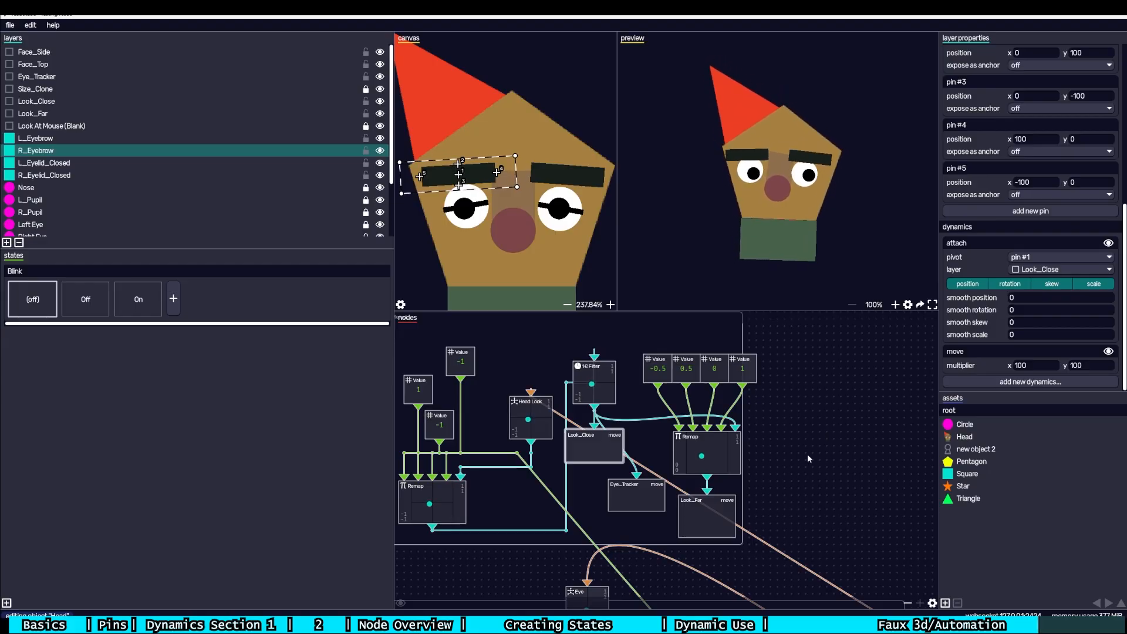
- Examine the eyebrow node group: the Eyebrow attribute, its Value nodes and Remap, and the L_Eyebrow and R_Eyebrow move nodes
drag(818, 443, 877, 288)
drag(780, 486, 712, 410)
scroll(730, 428, down, 5)
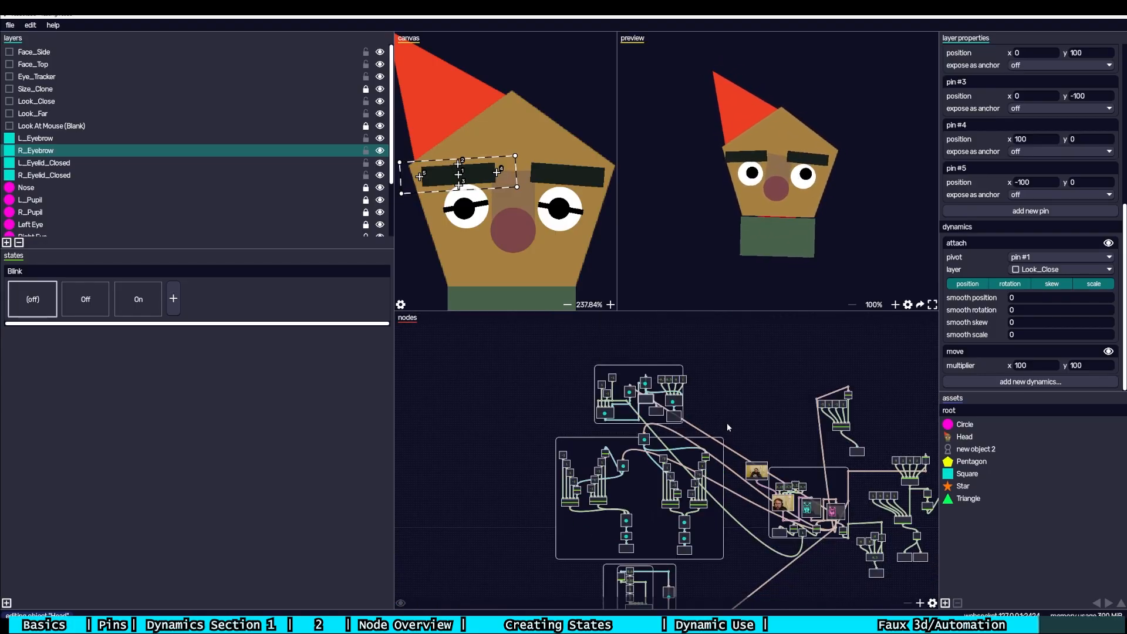
scroll(825, 528, up, 5)
drag(824, 529, 817, 536)
drag(642, 348, 664, 439)
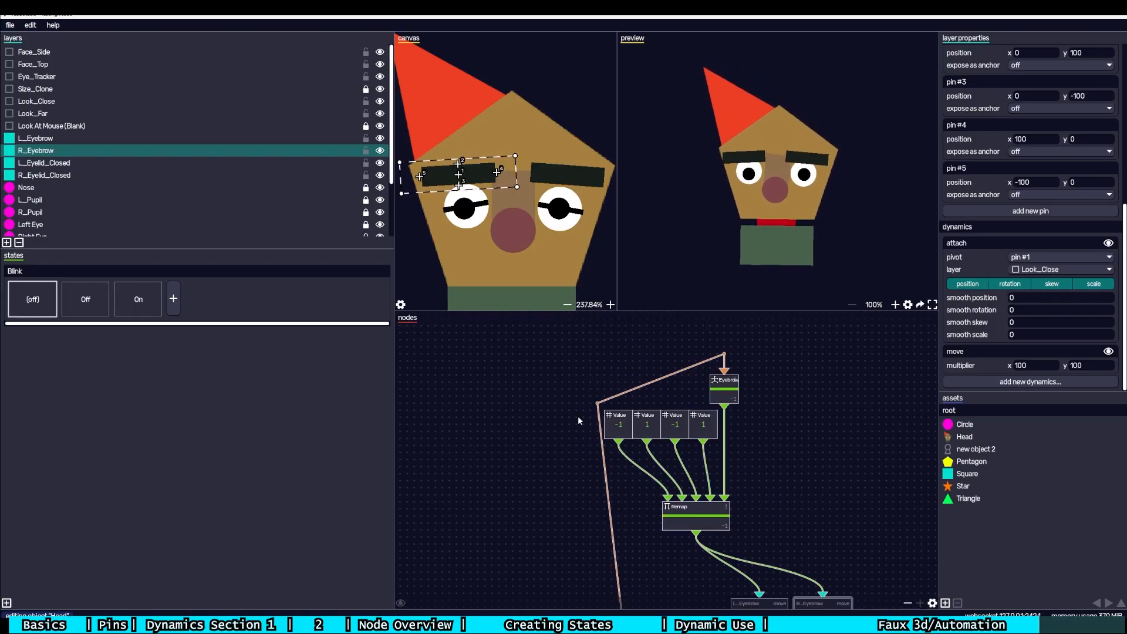
click(728, 390)
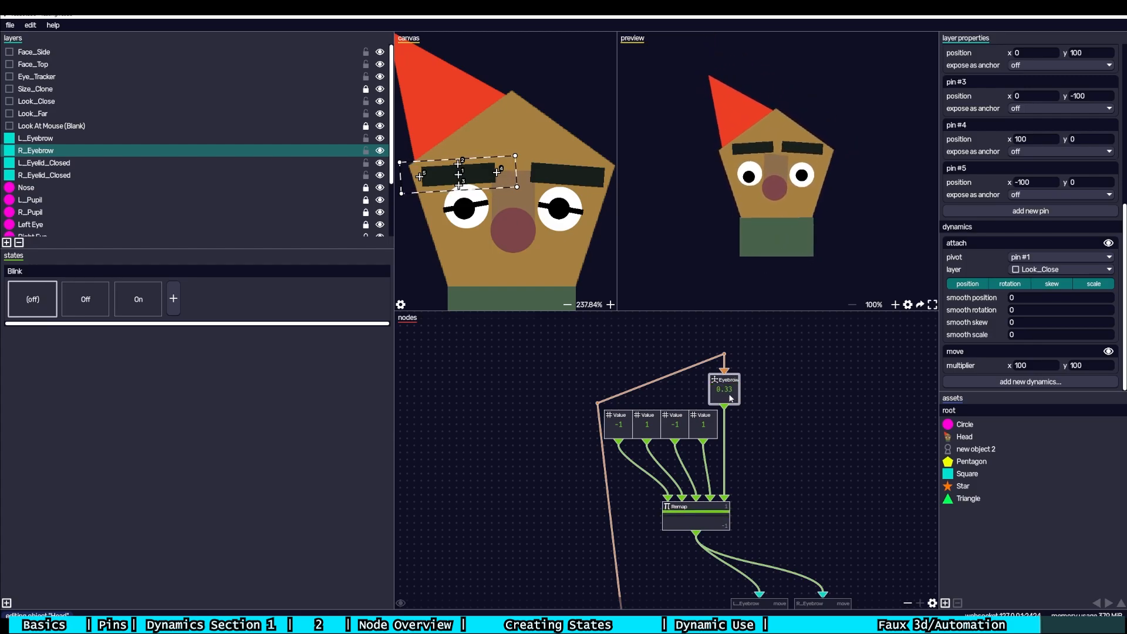
drag(750, 454, 725, 427)
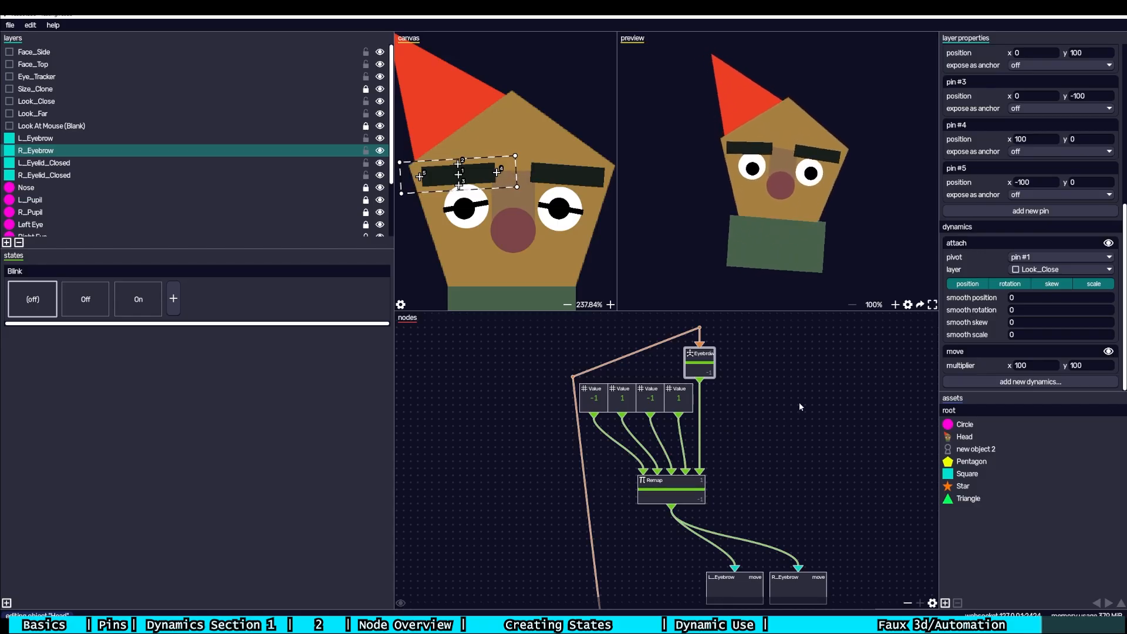
- Try an x multiplier of 50 for R_Eyebrow's move dynamic, and set it back to 25
click(1030, 366)
text(50)
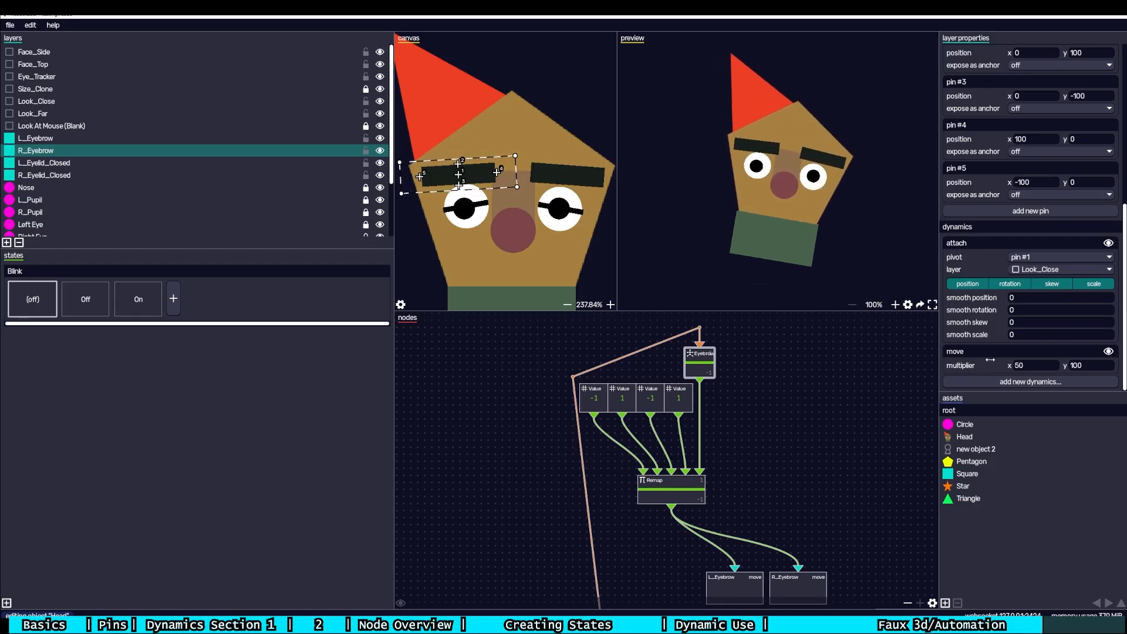
text(25)
key(Return)
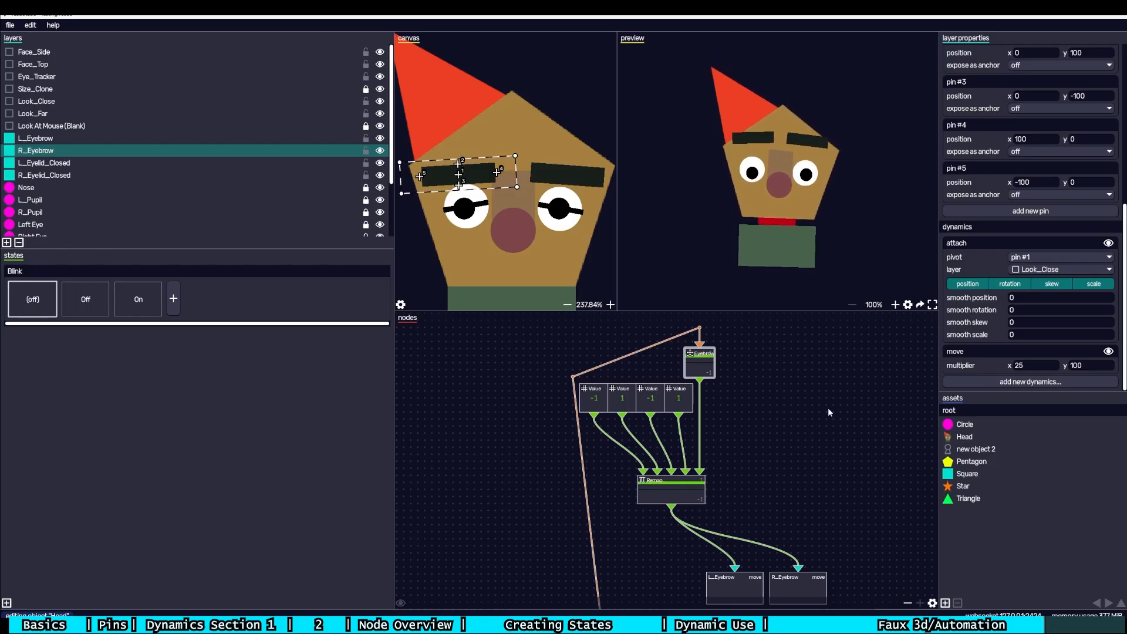
- Try adding a Mouth attribute node from the MediaPipe Face Landmarks node, placed below the webcam tracking group
scroll(829, 412, down, 6)
drag(722, 417, 614, 334)
scroll(622, 505, up, 6)
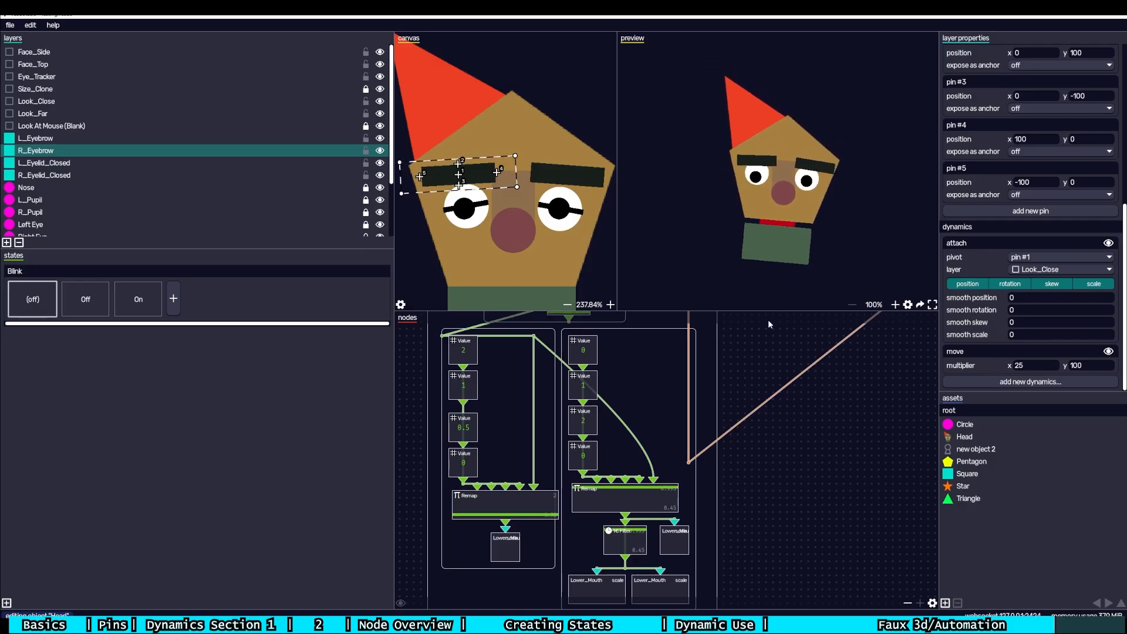
drag(768, 322, 558, 489)
drag(847, 329, 734, 444)
right_click(708, 385)
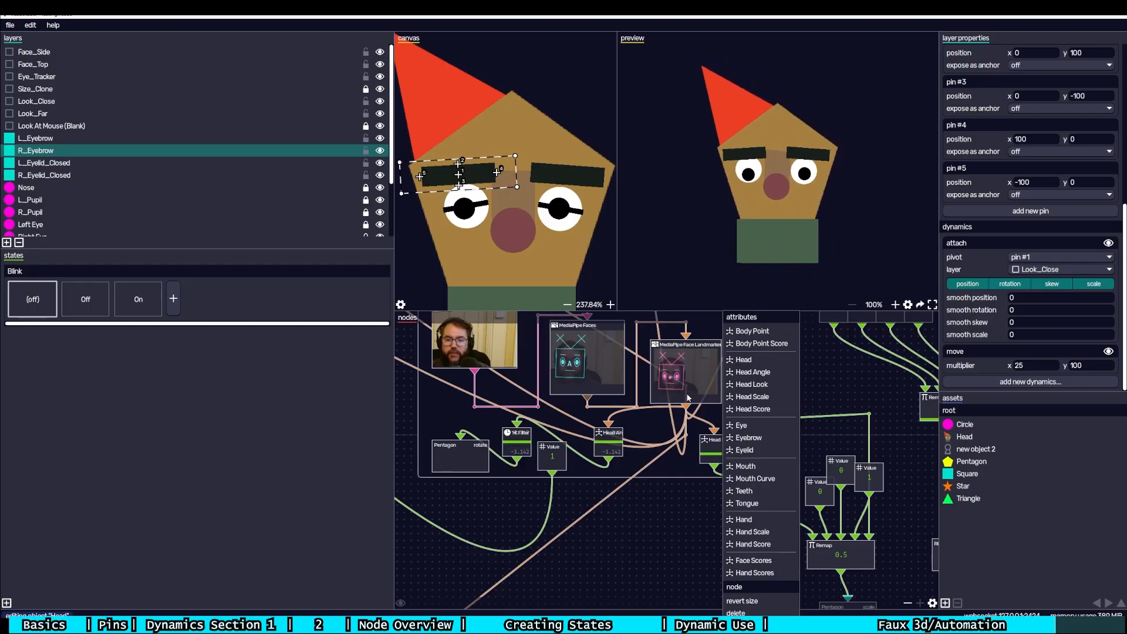
click(745, 466)
drag(728, 467, 729, 428)
drag(755, 366, 758, 400)
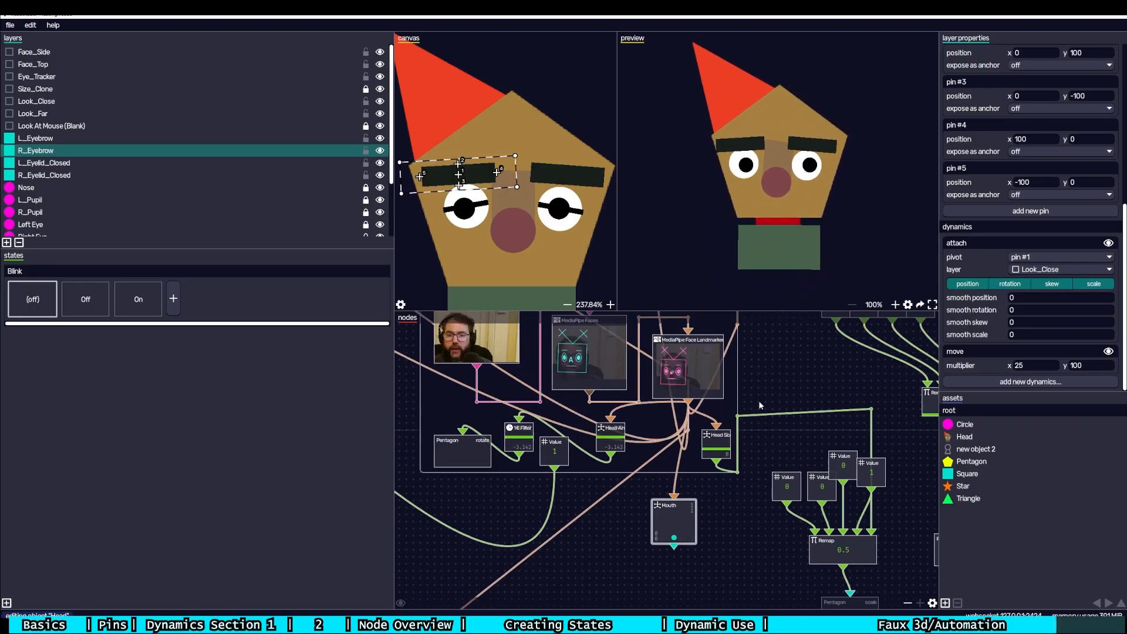
drag(693, 527, 712, 509)
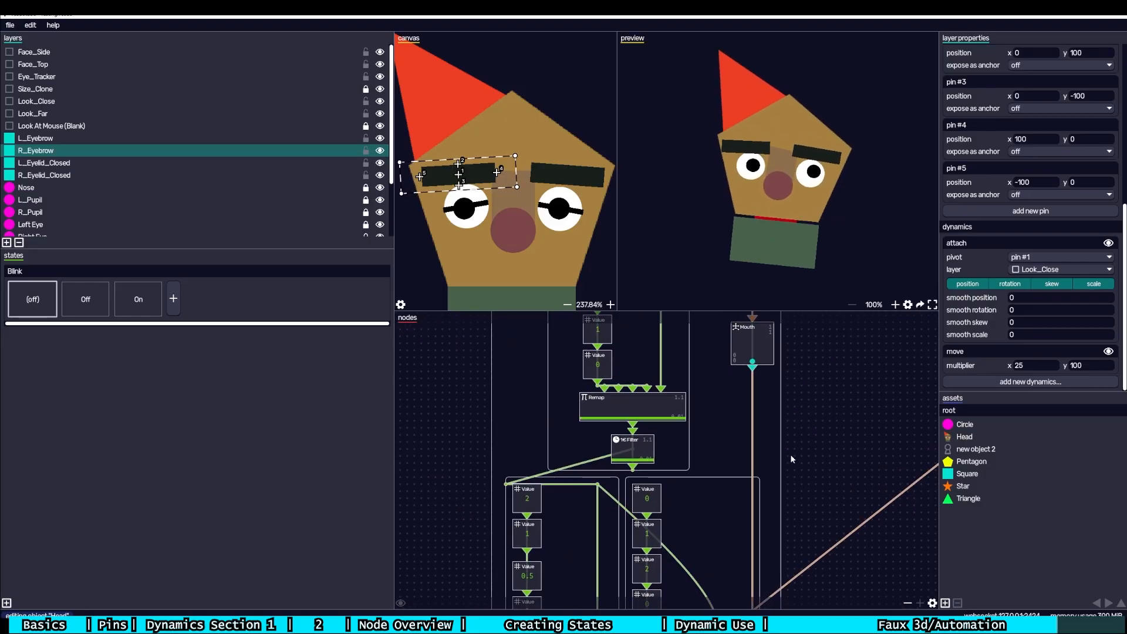
- Select the Lower_Mouth layer and review its attach to Size_Clone and its scale dynamics
drag(814, 442, 830, 537)
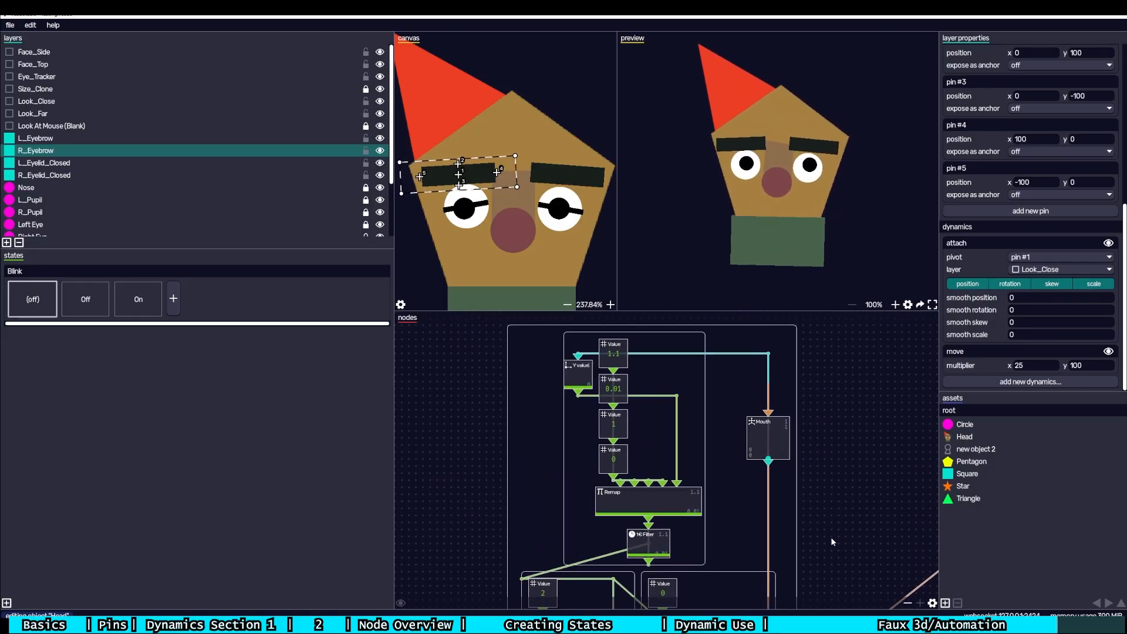
scroll(149, 213, down, 3)
click(130, 218)
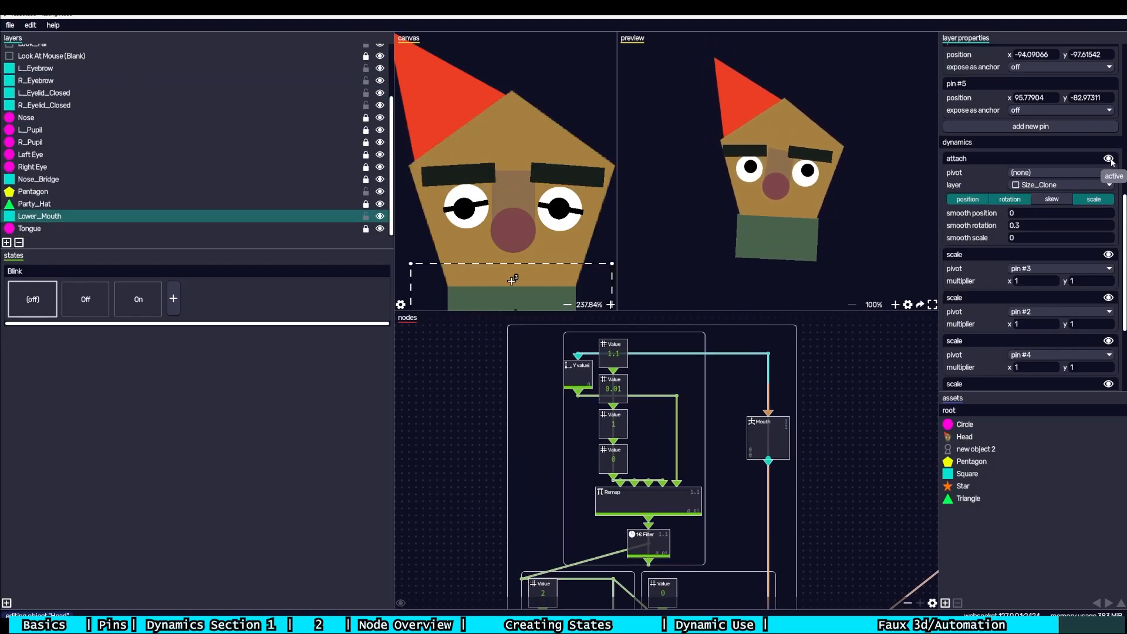
scroll(992, 297, down, 2)
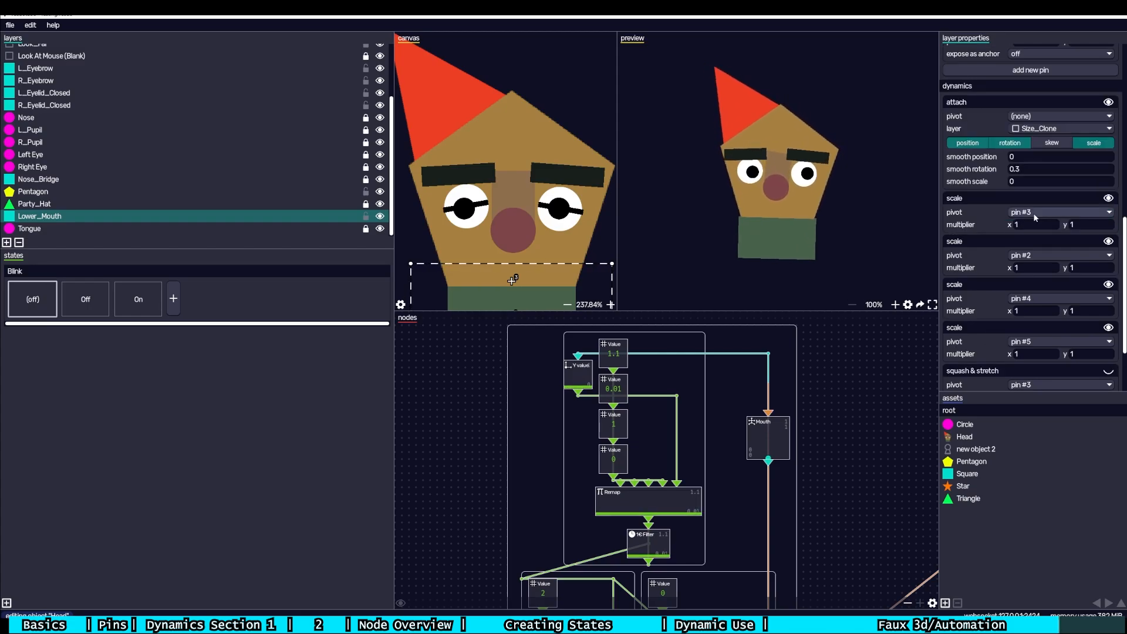
- Widen the two narrow Lower_Mouth scale nodes in the mouth node group so their labels are readable
scroll(844, 319, down, 5)
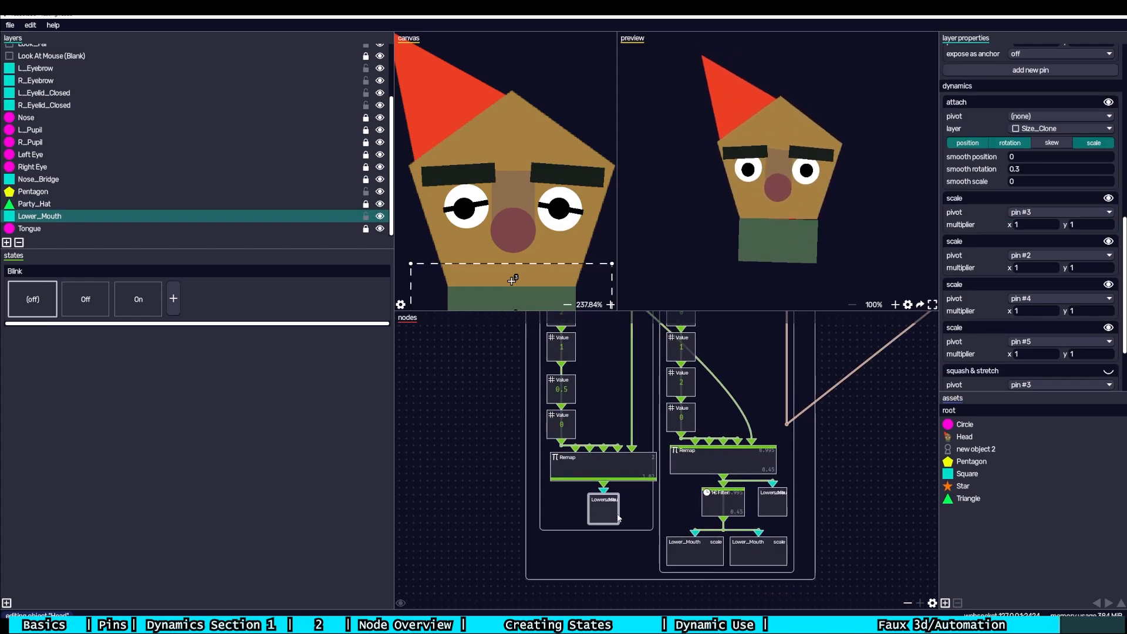
drag(618, 514, 632, 515)
mouse_move(787, 507)
mouse_down()
mouse_move(800, 508)
mouse_move(792, 515)
mouse_up()
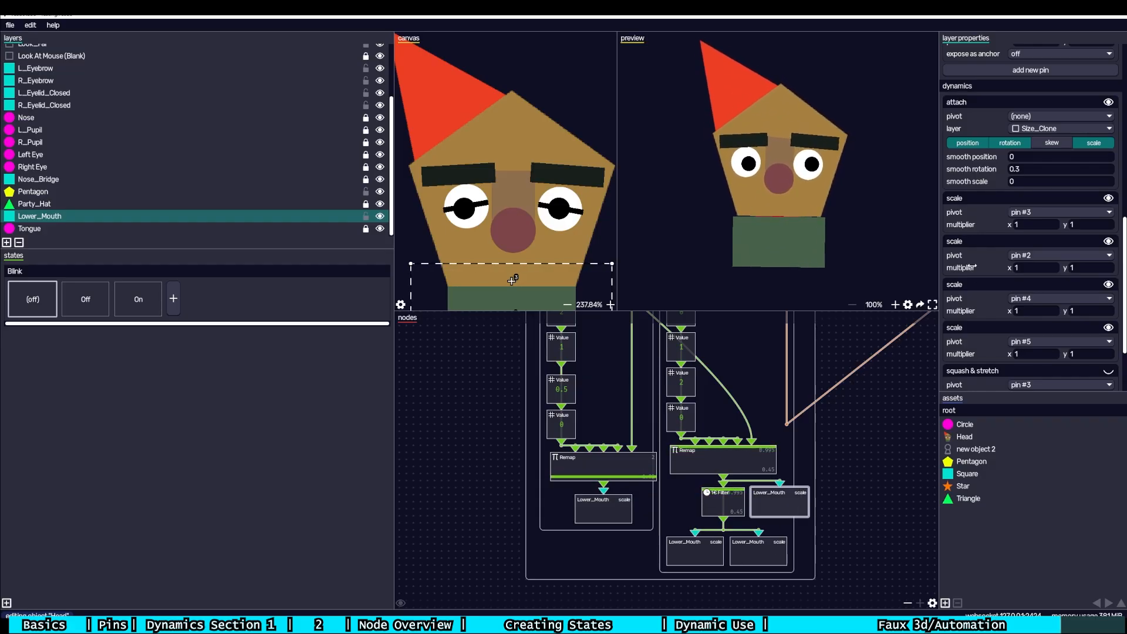
- Examine Lower_Mouth's pins on the canvas together with its scale dynamics for pins #2 to #5 and its squash & stretch settings
drag(457, 223, 456, 139)
scroll(456, 139, down, 1)
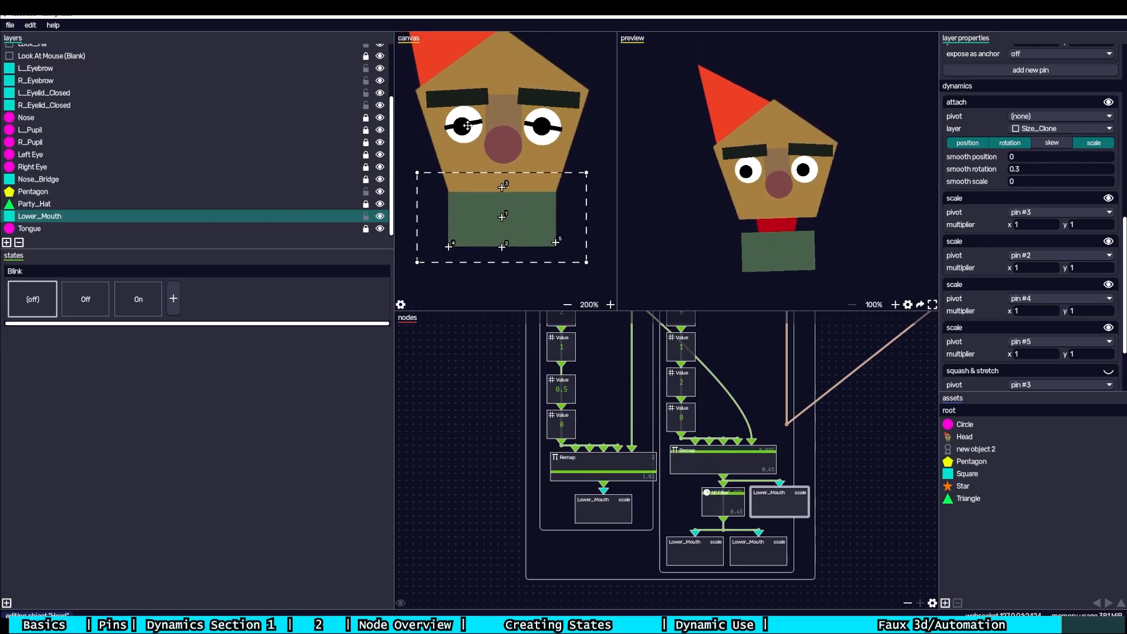
scroll(991, 272, down, 1)
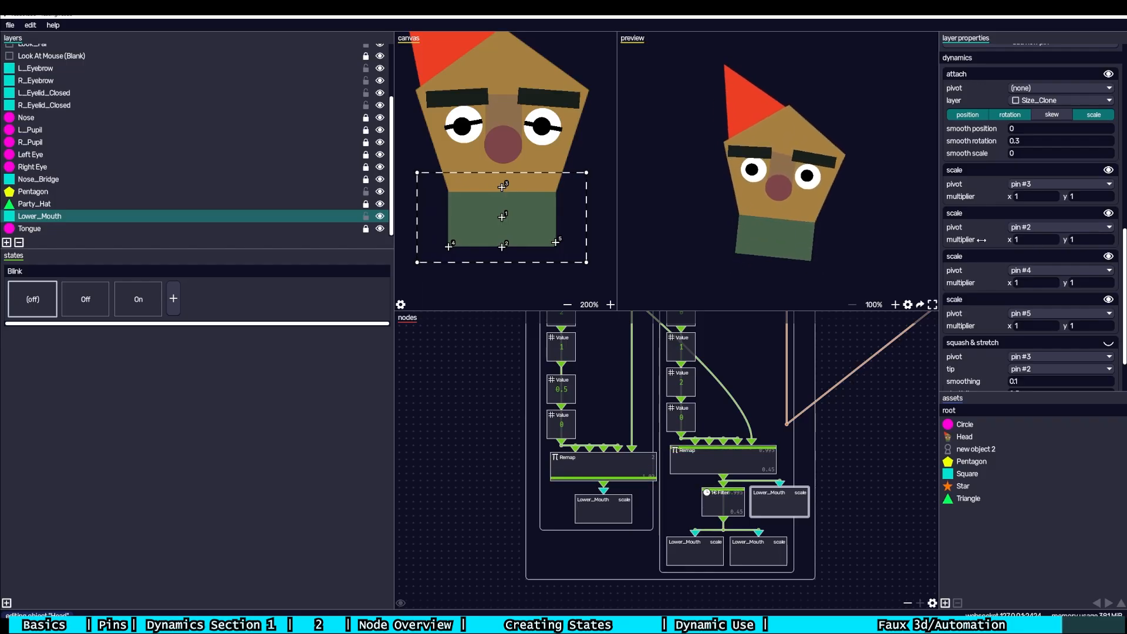
scroll(986, 276, down, 3)
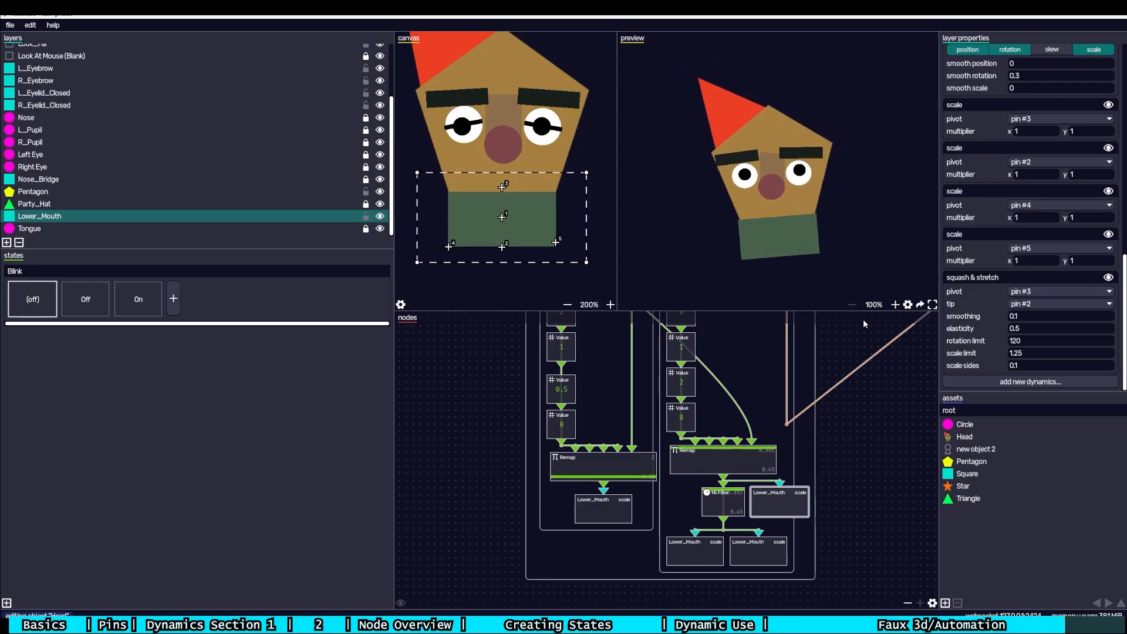
- Move the bend point of the wire between the Mouth and Y value nodes down beside the Mouth node's output
drag(835, 359, 714, 516)
drag(681, 402, 723, 409)
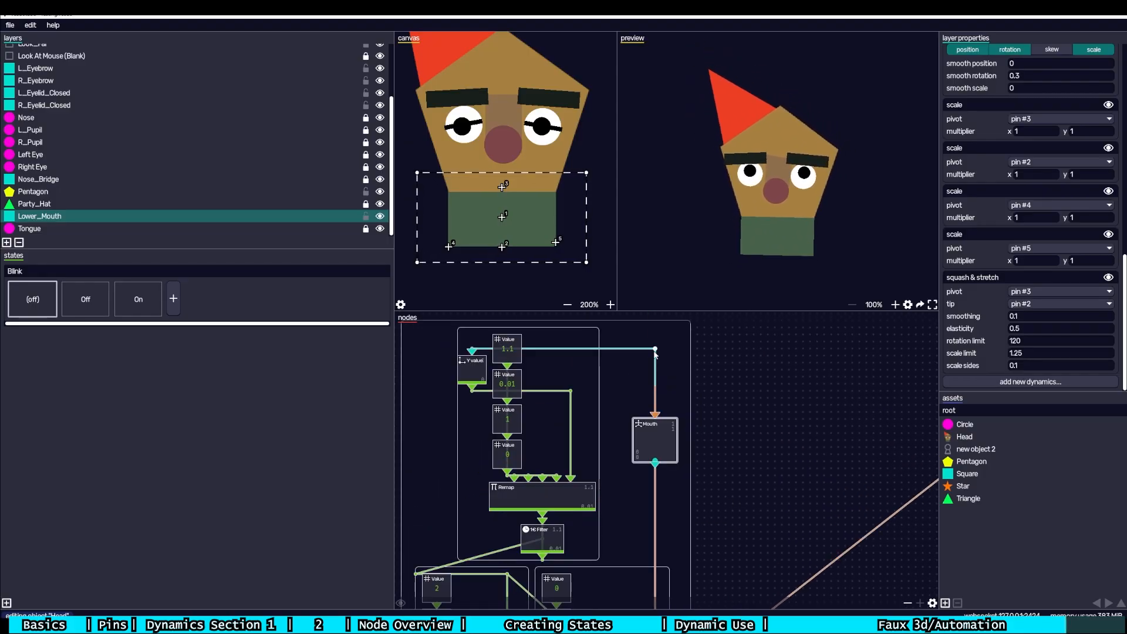
drag(655, 353, 624, 478)
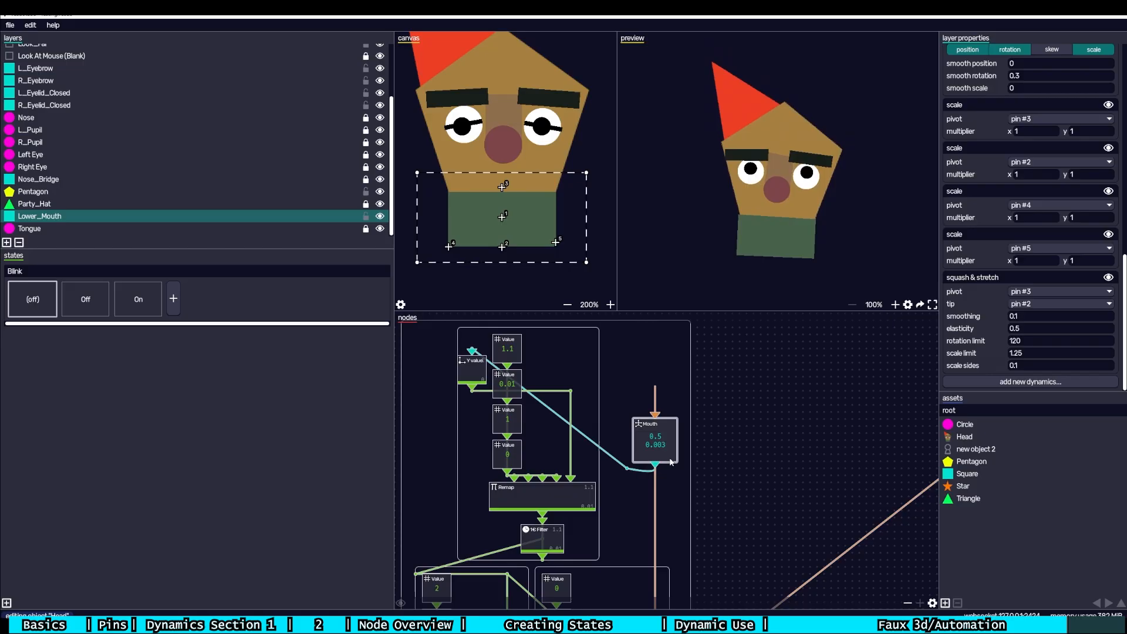
drag(707, 396, 774, 406)
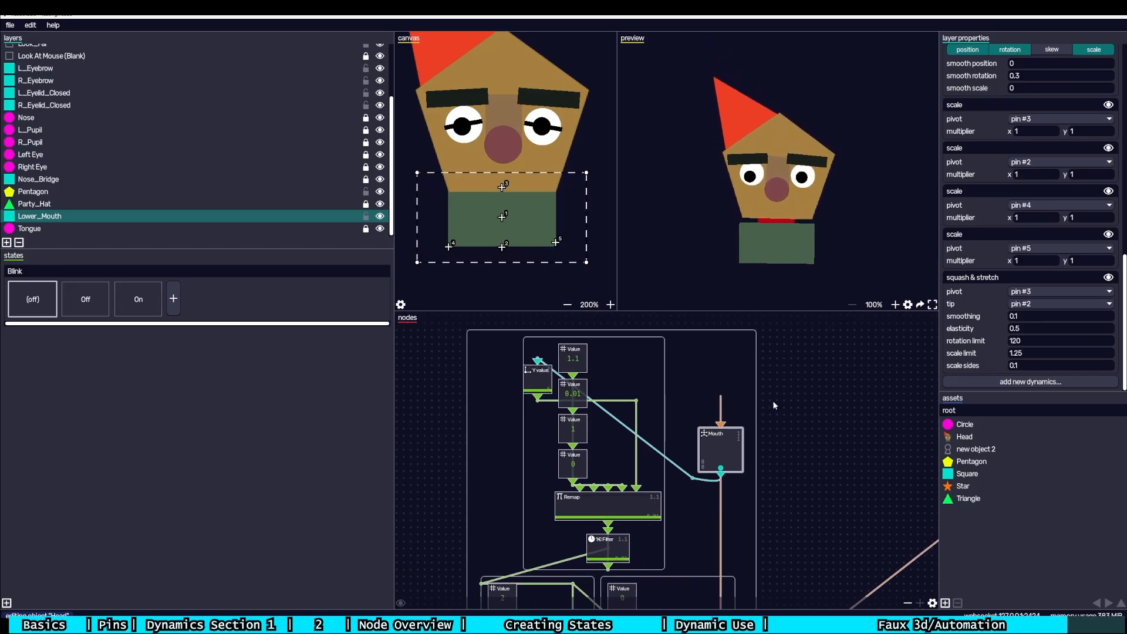
- Spread the Value nodes 1.1, 0.01, 1 and 0 into a staircase above the upper mouth Remap so each wire can be traced
drag(578, 352, 627, 346)
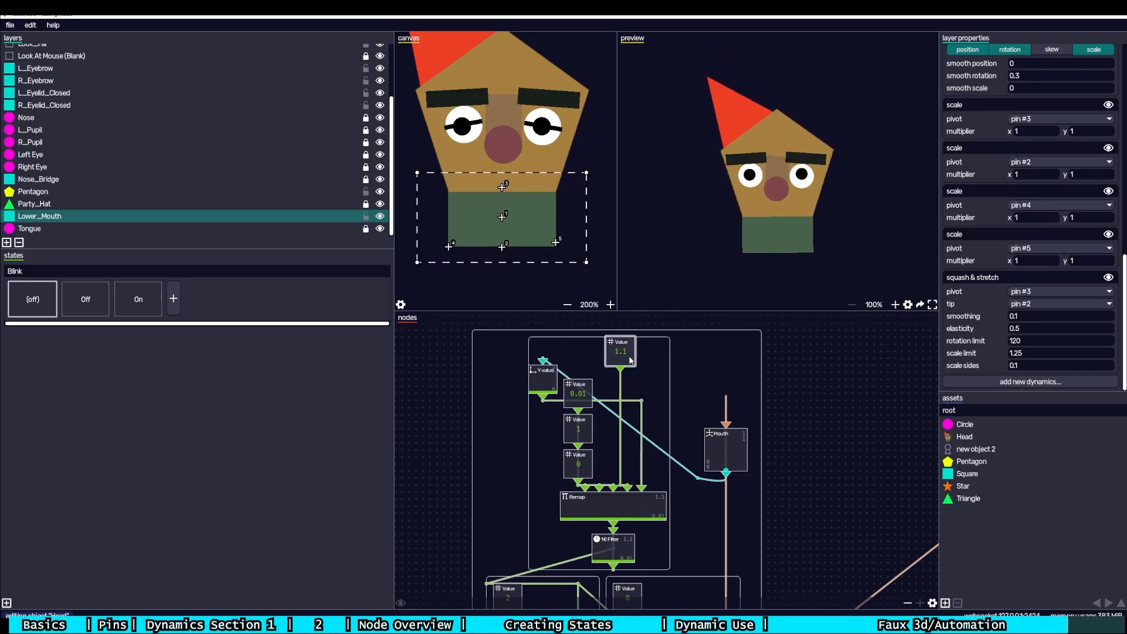
drag(572, 401, 609, 425)
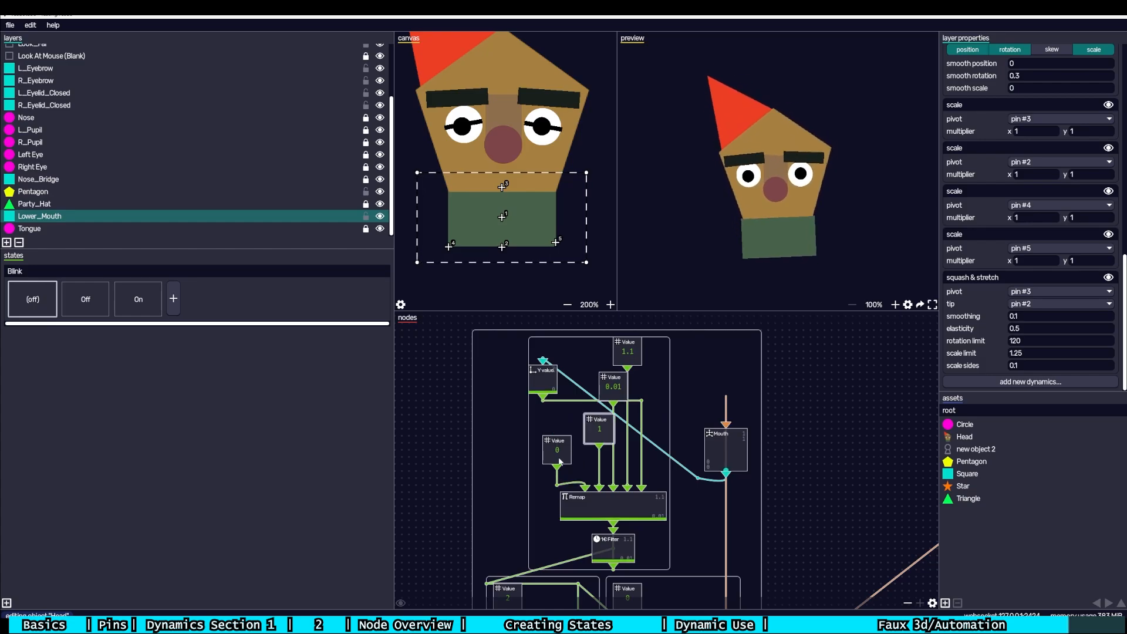
drag(576, 478, 569, 451)
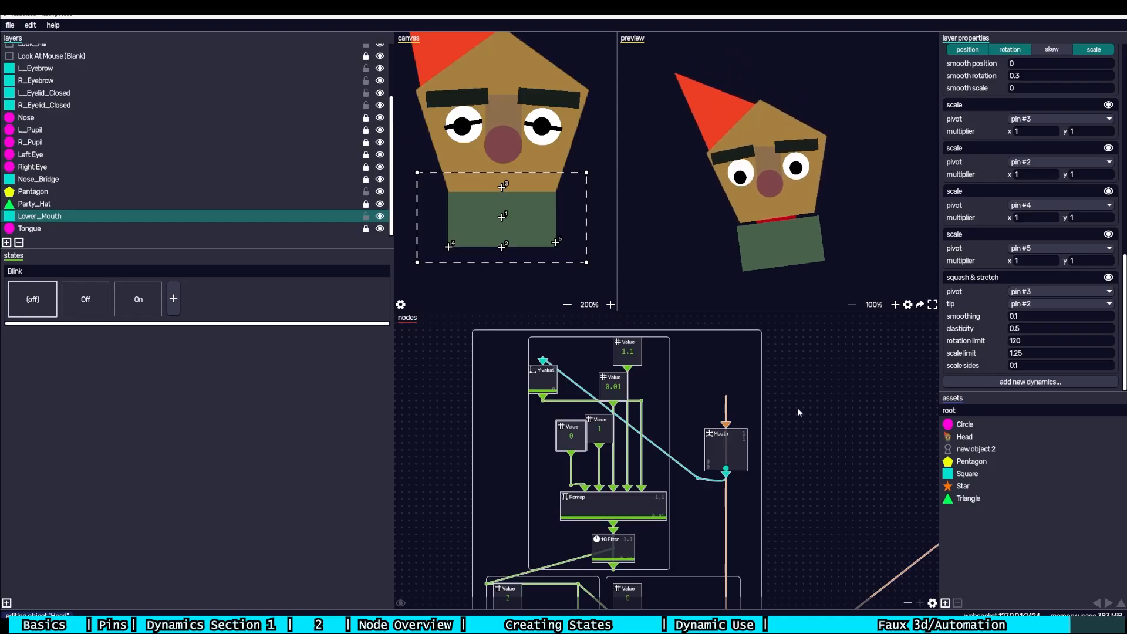
- Trace the mouth signal from the Mouth node's Y value through the upper Remap and 1€ Filter into the two lower groups
scroll(797, 412, down, 3)
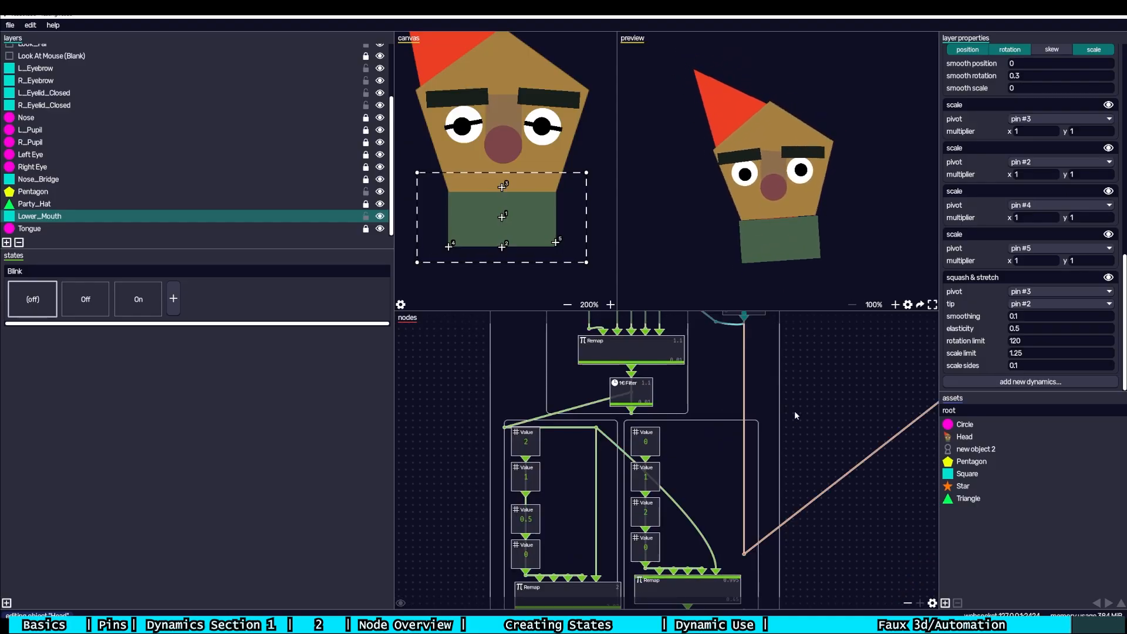
scroll(794, 411, up, 2)
scroll(651, 482, up, 2)
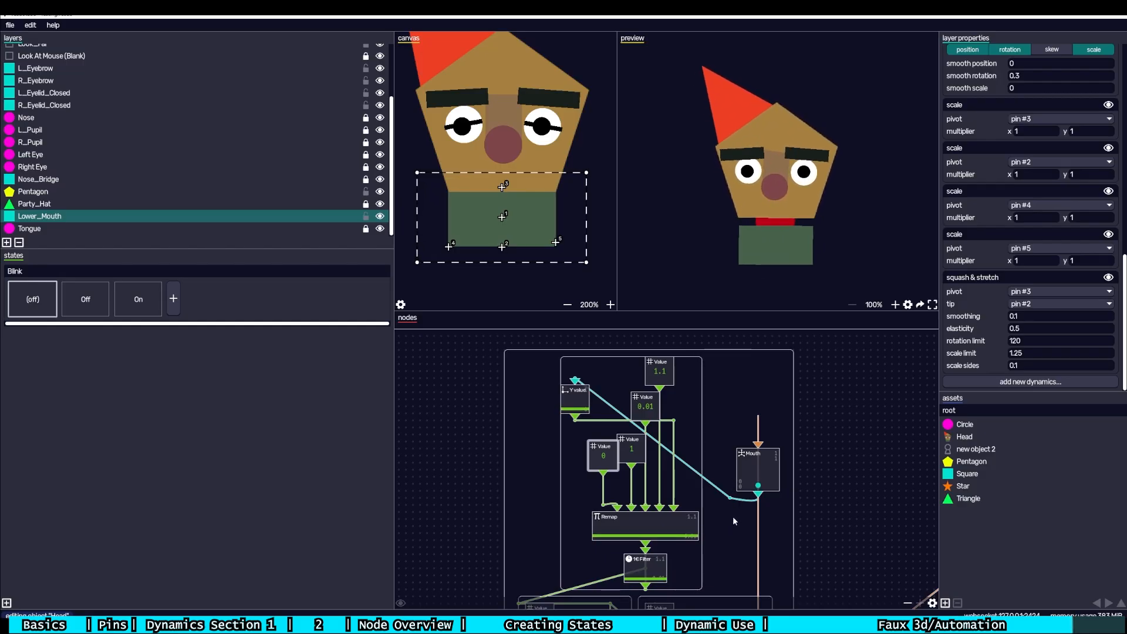
drag(725, 520, 724, 513)
scroll(723, 512, down, 6)
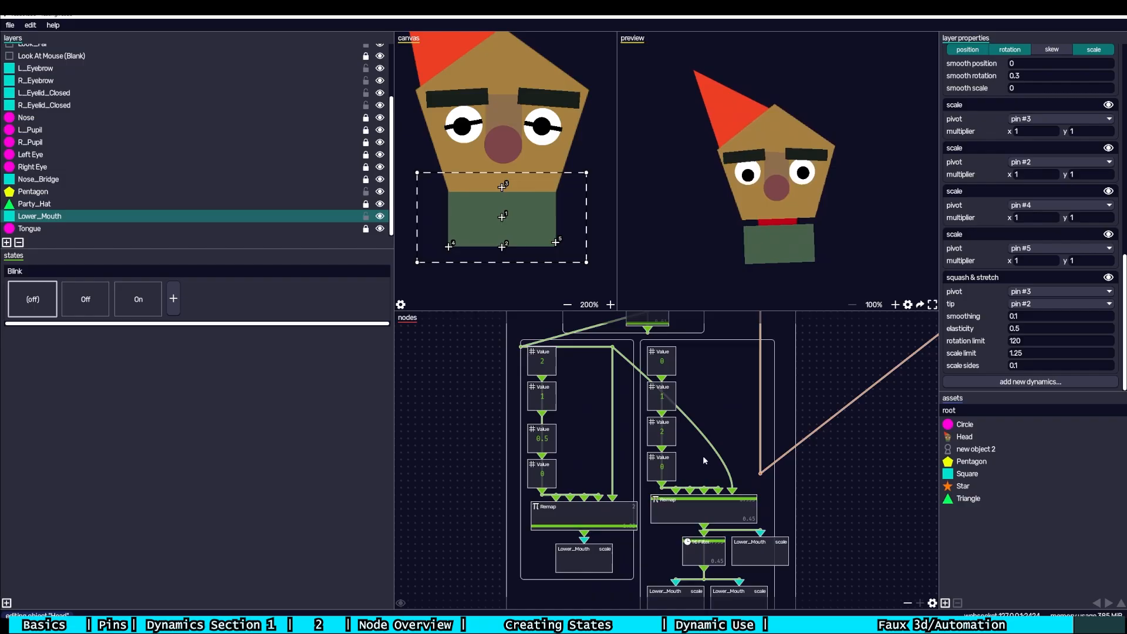
drag(690, 443, 686, 407)
drag(698, 329, 714, 392)
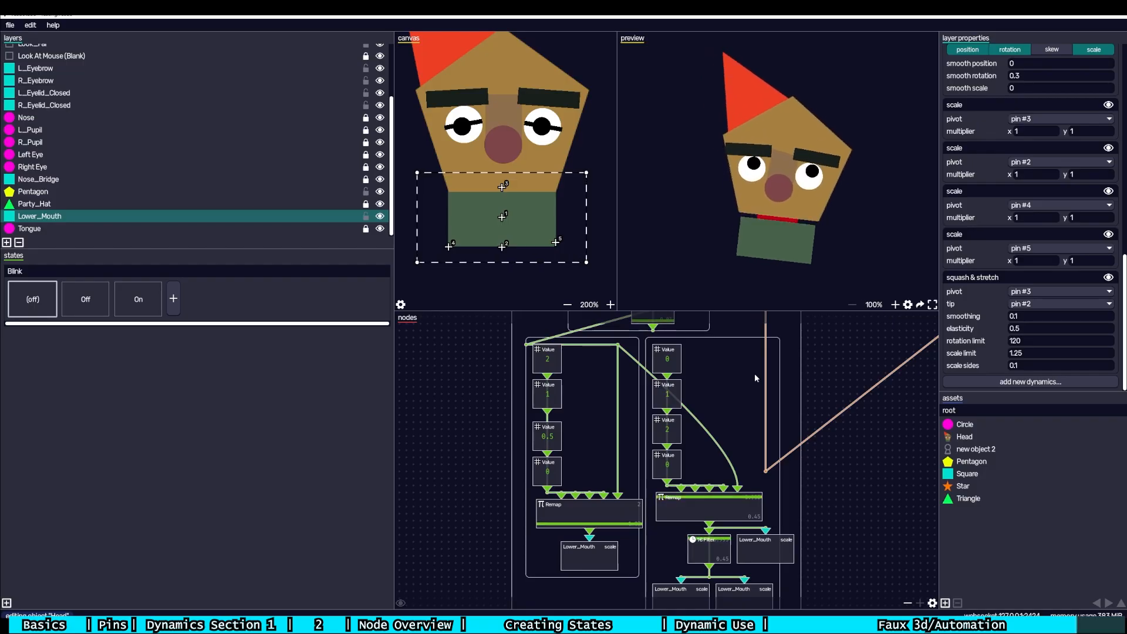
scroll(755, 373, up, 3)
scroll(728, 399, up, 2)
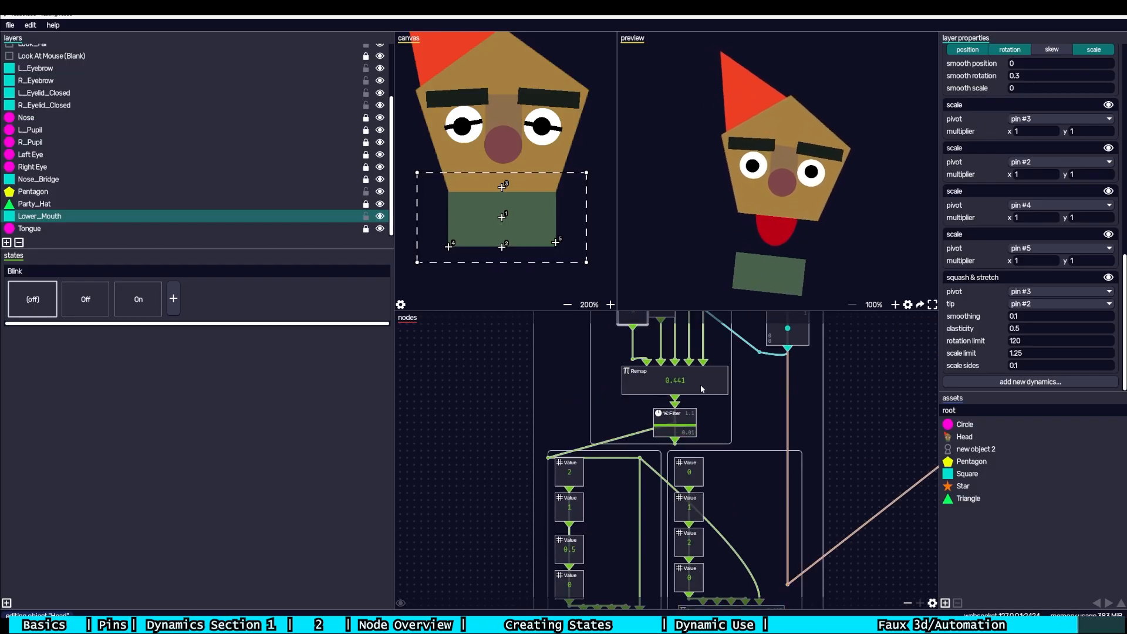
- Examine the two lower mouth Remap groups, their Value nodes, the 1€ Filter and the Lower_Mouth scale nodes they drive
scroll(713, 413, down, 5)
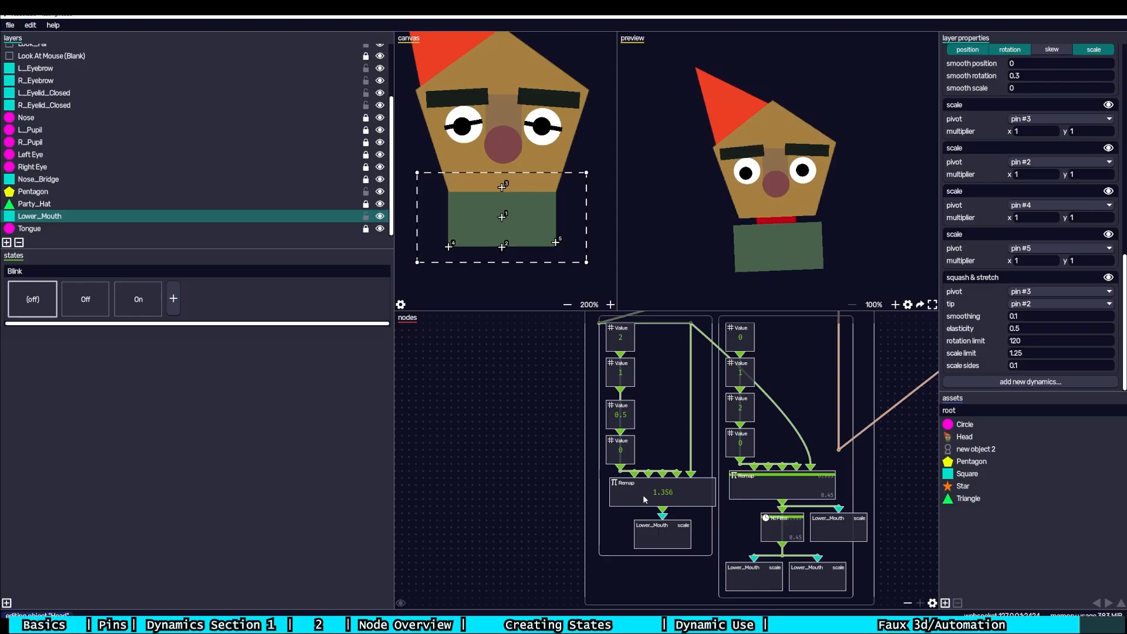
scroll(639, 500, up, 1)
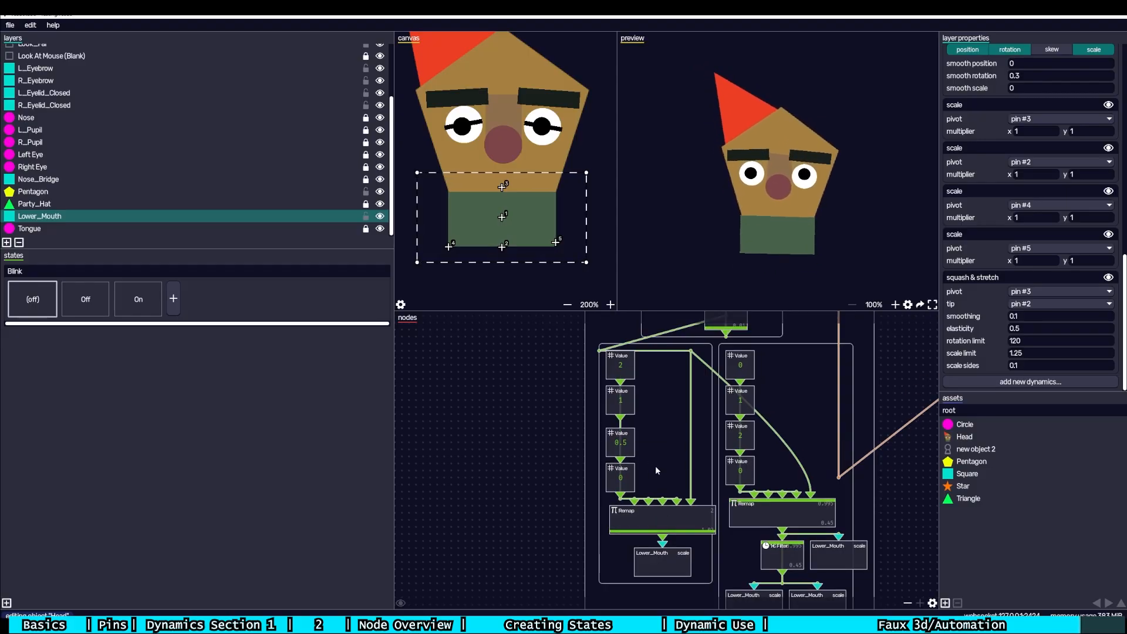
drag(655, 469, 624, 457)
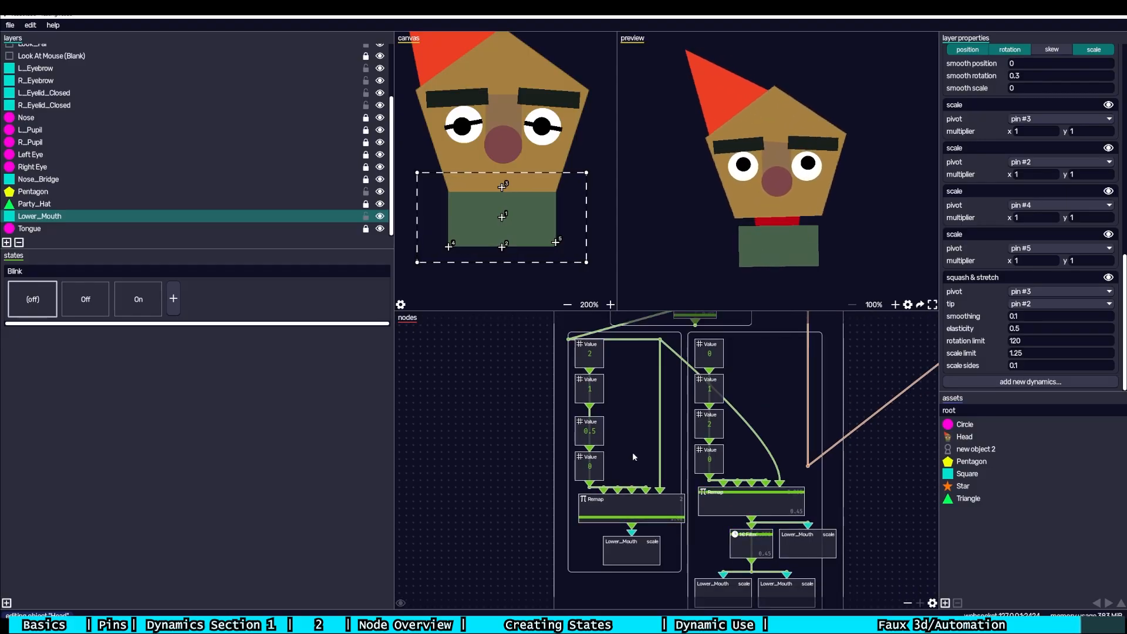
drag(744, 369, 702, 394)
drag(703, 461, 675, 412)
click(681, 518)
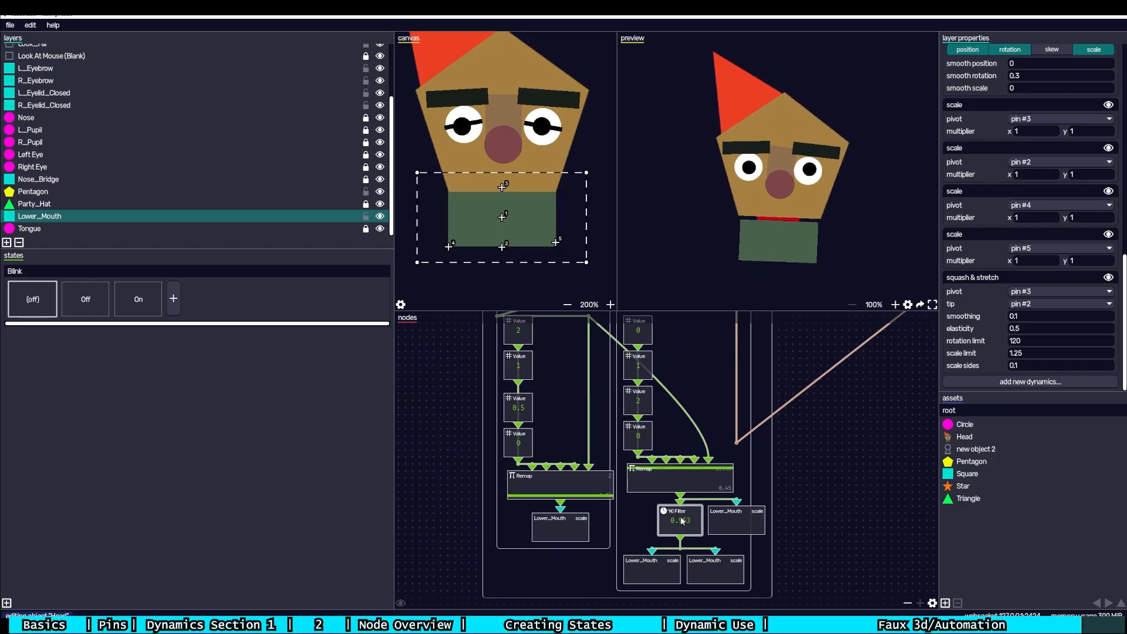
- Survey the whole node graph, from the webcam tracking and mouth groups across to the layer node groups and back
scroll(683, 520, down, 10)
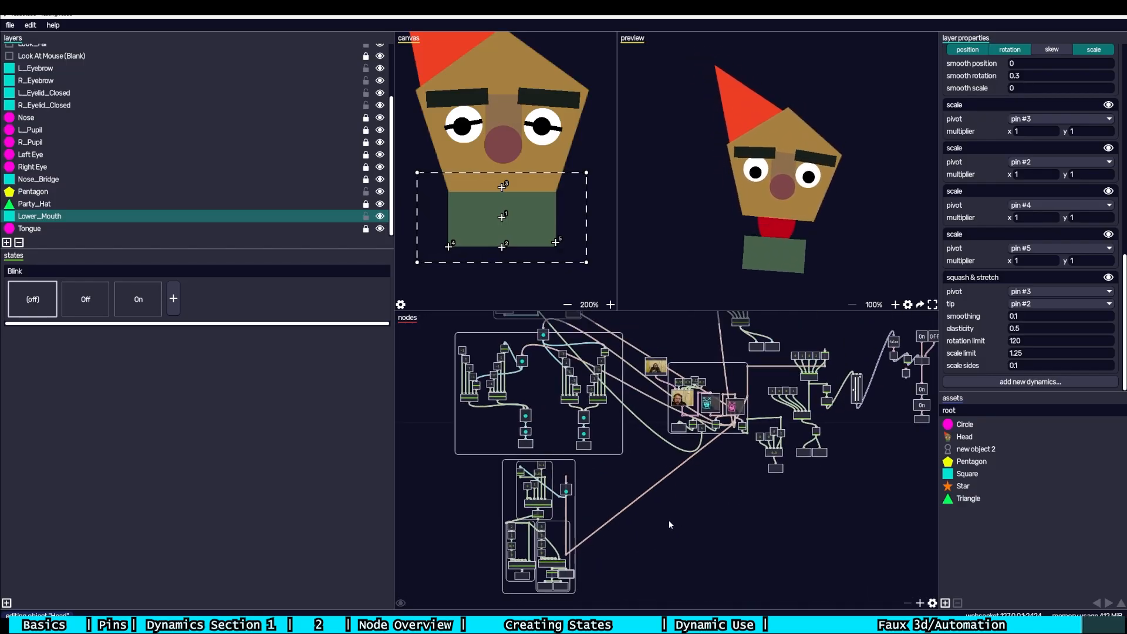
drag(690, 396, 516, 380)
drag(607, 406, 907, 381)
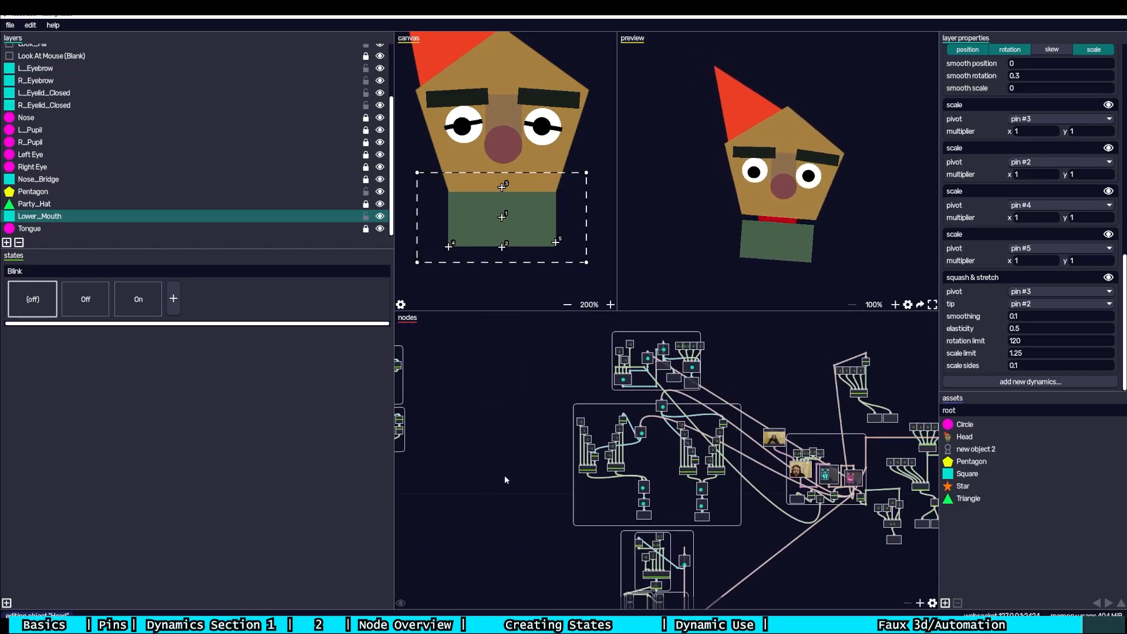
drag(505, 477, 839, 488)
scroll(677, 494, up, 3)
scroll(639, 513, down, 3)
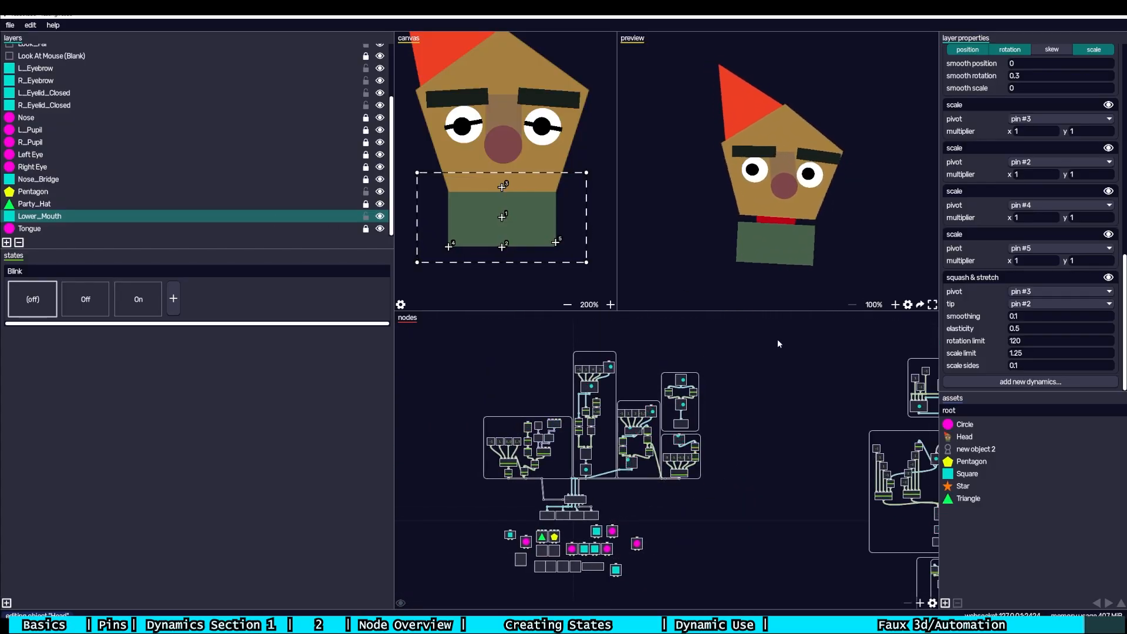
drag(892, 427, 577, 416)
drag(774, 396, 646, 423)
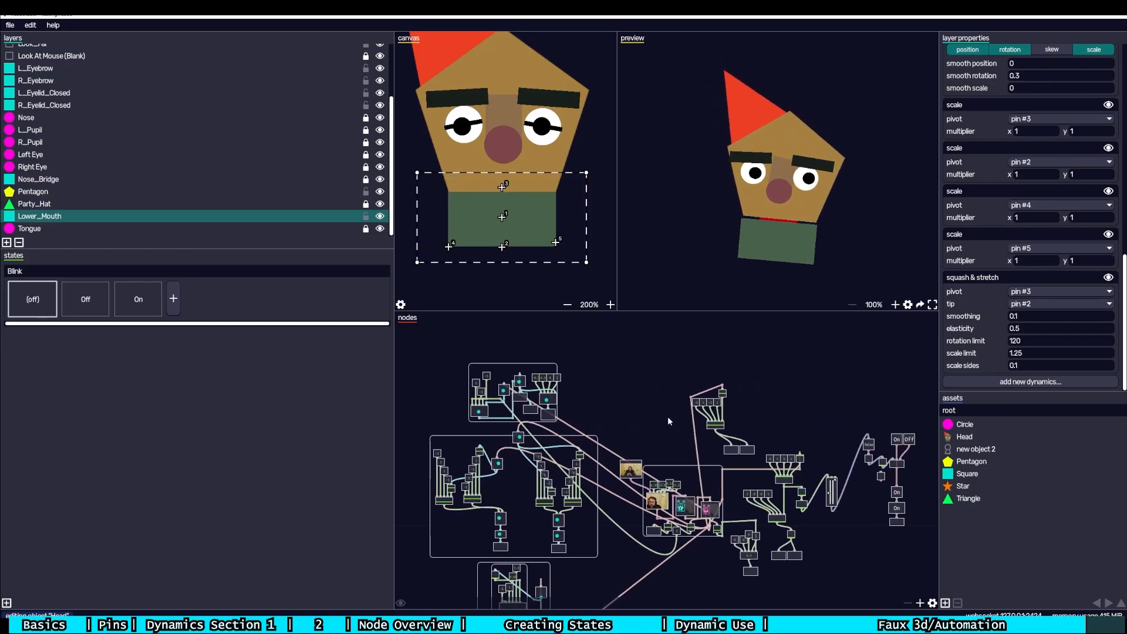
- Review the dynamics of the Left Eye, Size_Clone, Eye_Tracker and Look At Mouse (Blank) layers by selecting each one
click(224, 176)
click(222, 158)
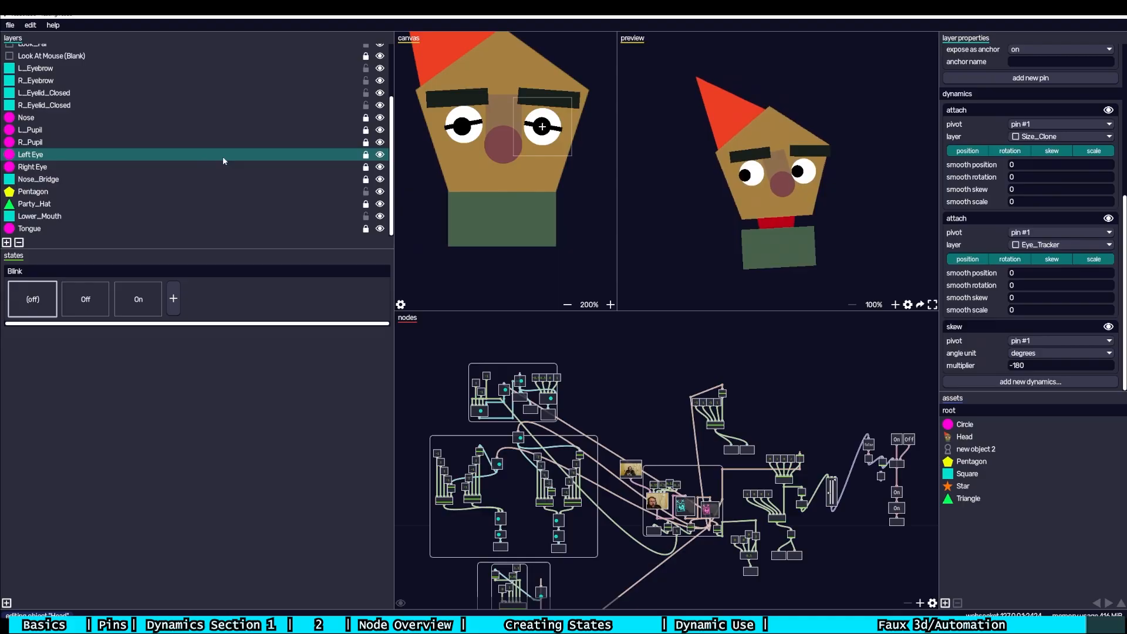
click(229, 165)
click(233, 156)
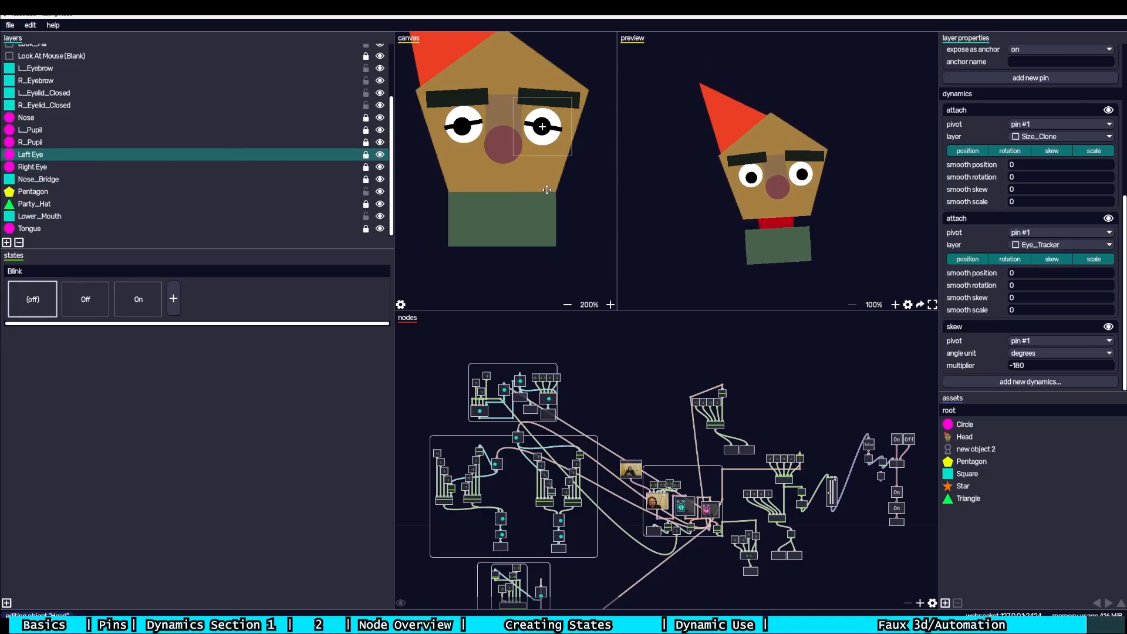
scroll(316, 128, up, 3)
click(199, 88)
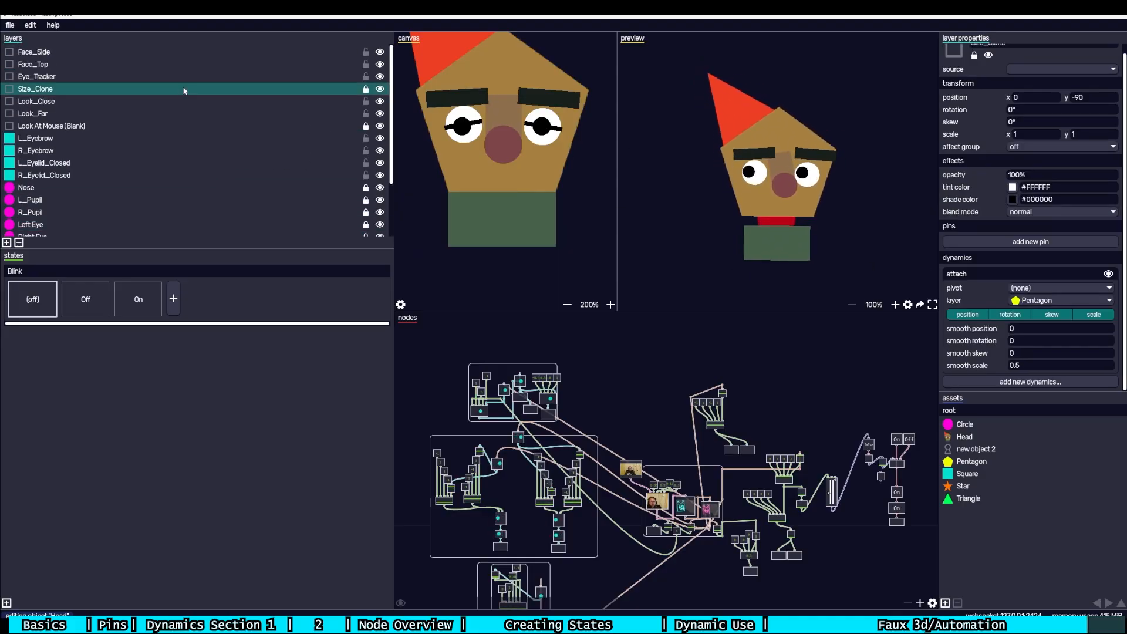
click(180, 76)
click(200, 127)
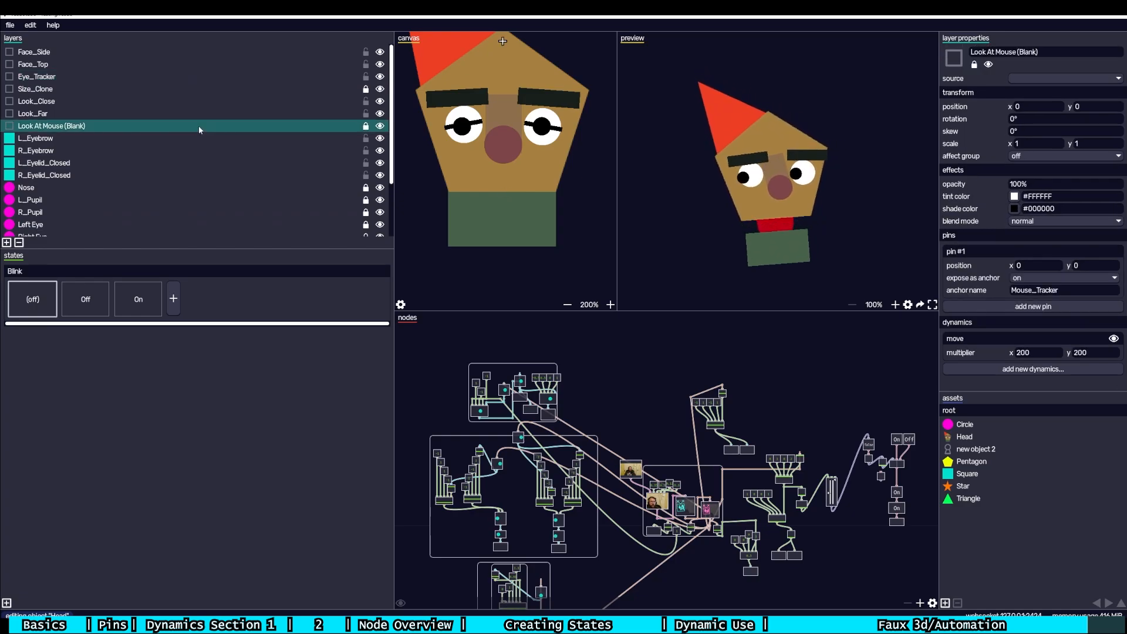
- Select the Eye_Tracker layer, try moving it on the canvas up beside the eyebrow above the left-hand eye, and undo the move
click(178, 87)
click(191, 79)
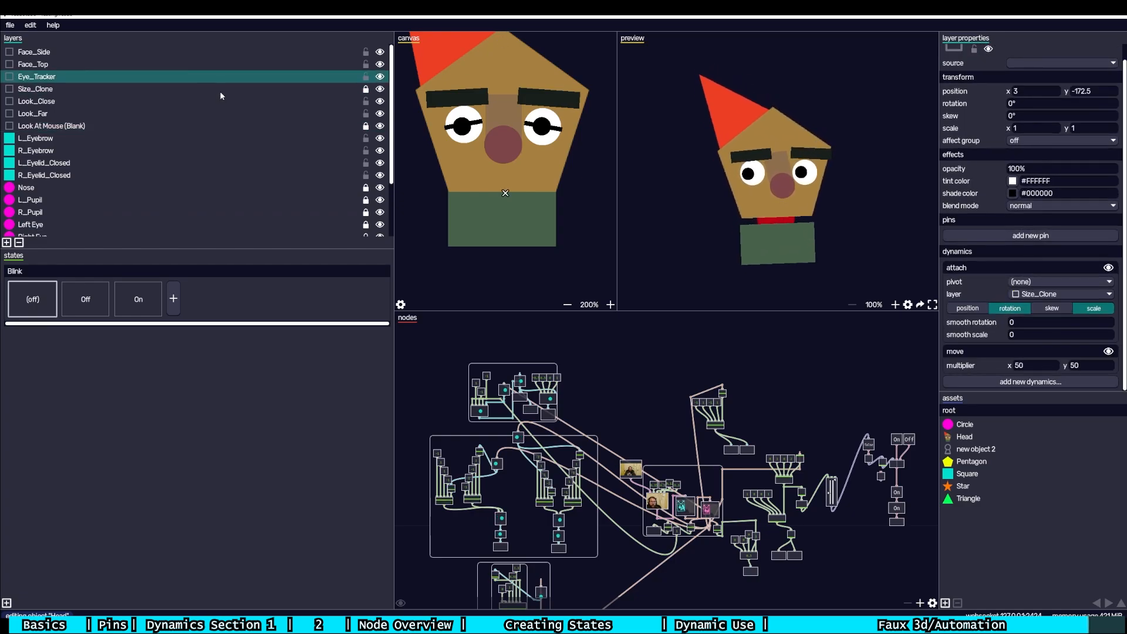
drag(547, 194, 571, 195)
scroll(551, 219, down, 2)
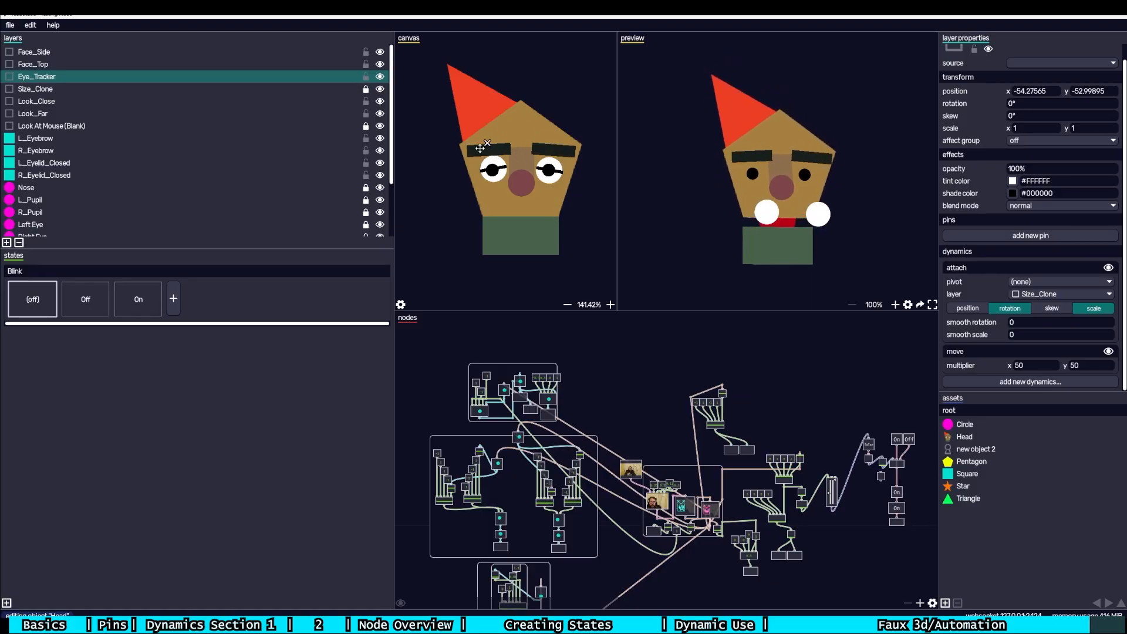
drag(480, 148, 484, 154)
key(ctrl+z)
- Rearrange the Look_Close, 1€ Filter and Eye_Tracker nodes in the Head Look group so the filter's outgoing connections are easy to follow
drag(561, 391, 648, 437)
scroll(648, 436, up, 4)
drag(577, 419, 858, 517)
mouse_move(680, 488)
mouse_down()
mouse_move(692, 491)
mouse_move(678, 491)
mouse_up()
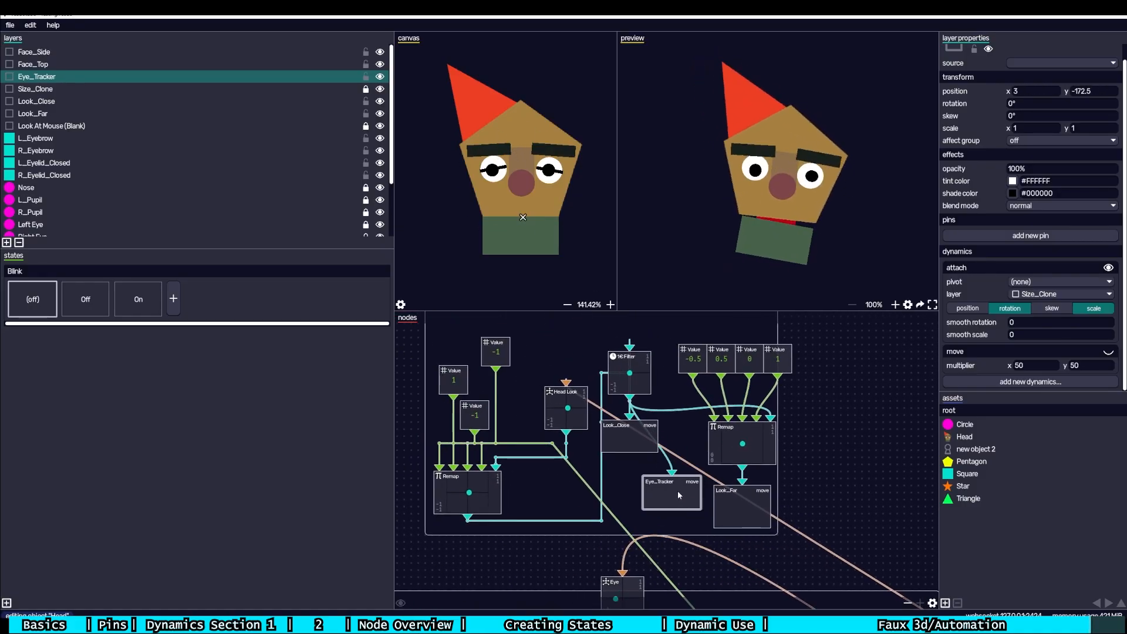
drag(793, 458, 820, 465)
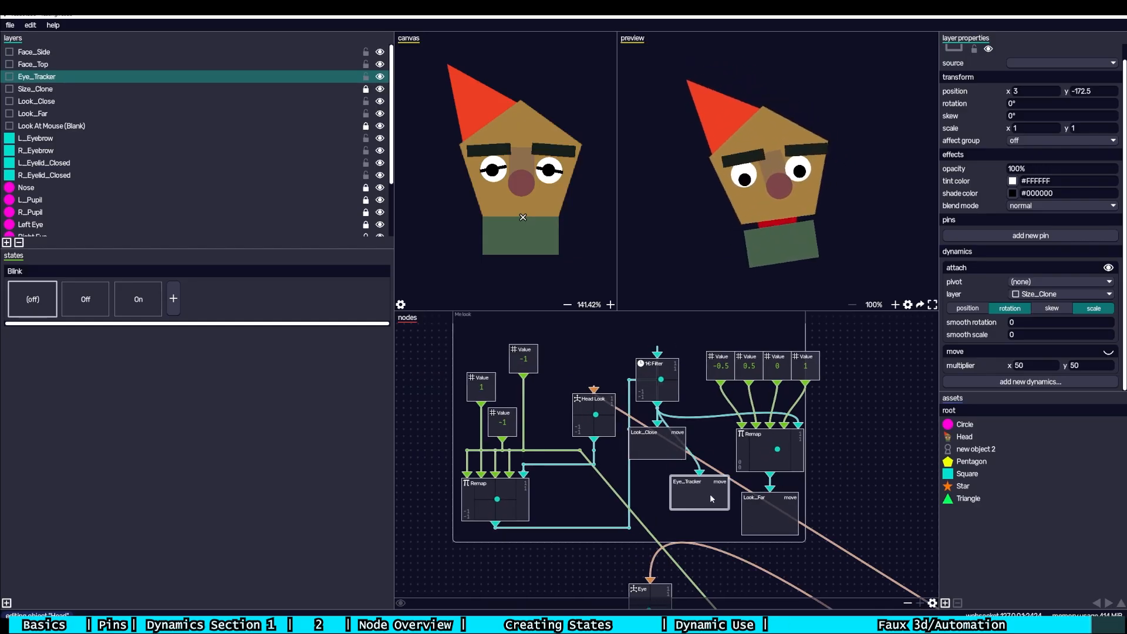
drag(674, 450, 638, 513)
mouse_move(671, 391)
mouse_down()
mouse_move(678, 411)
mouse_move(676, 396)
mouse_up()
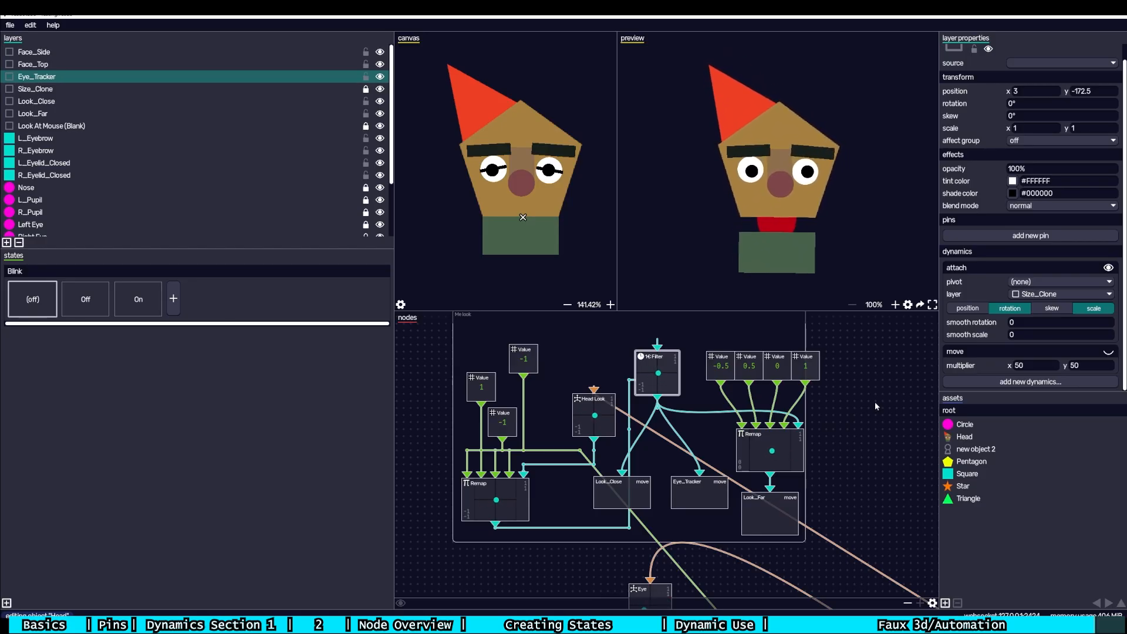
drag(712, 491, 705, 491)
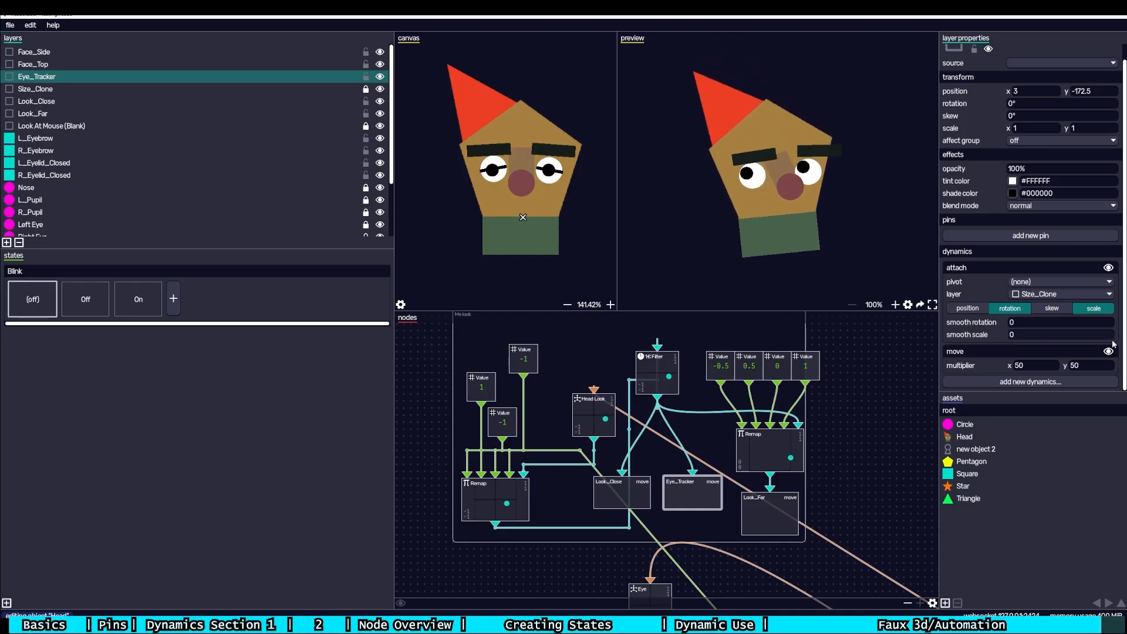
- Trace the eye tracking from the Eye nodes through the Value, Remap, Construct and 1€ Filter nodes to the L_Pupil move node
drag(880, 356, 755, 396)
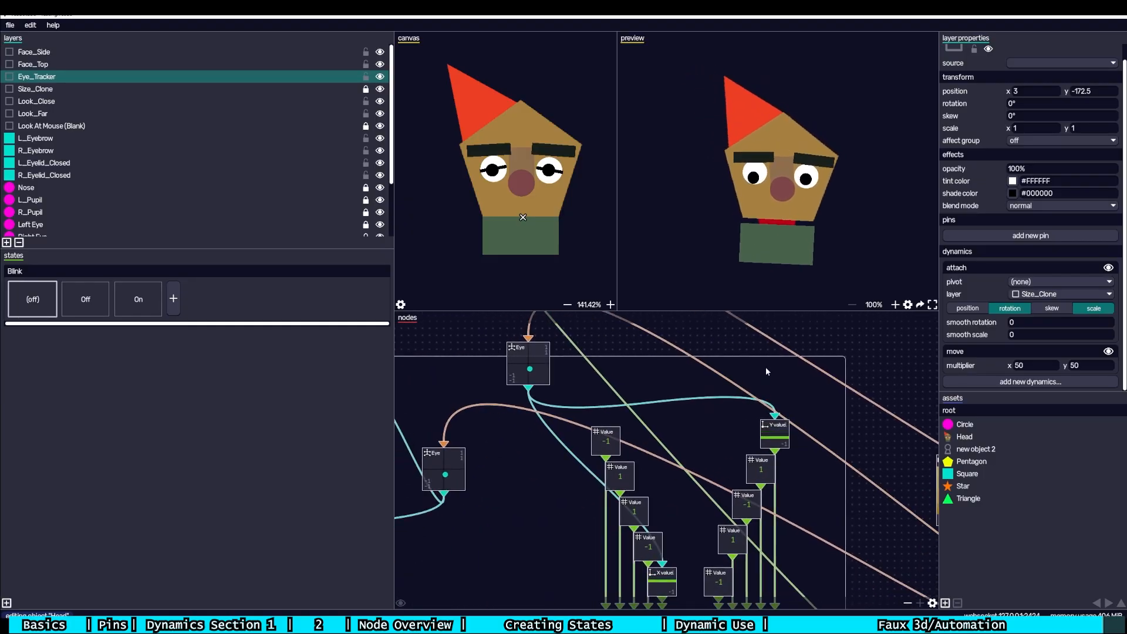
drag(697, 420, 439, 520)
drag(643, 435, 623, 387)
drag(647, 453, 763, 396)
drag(593, 549, 721, 386)
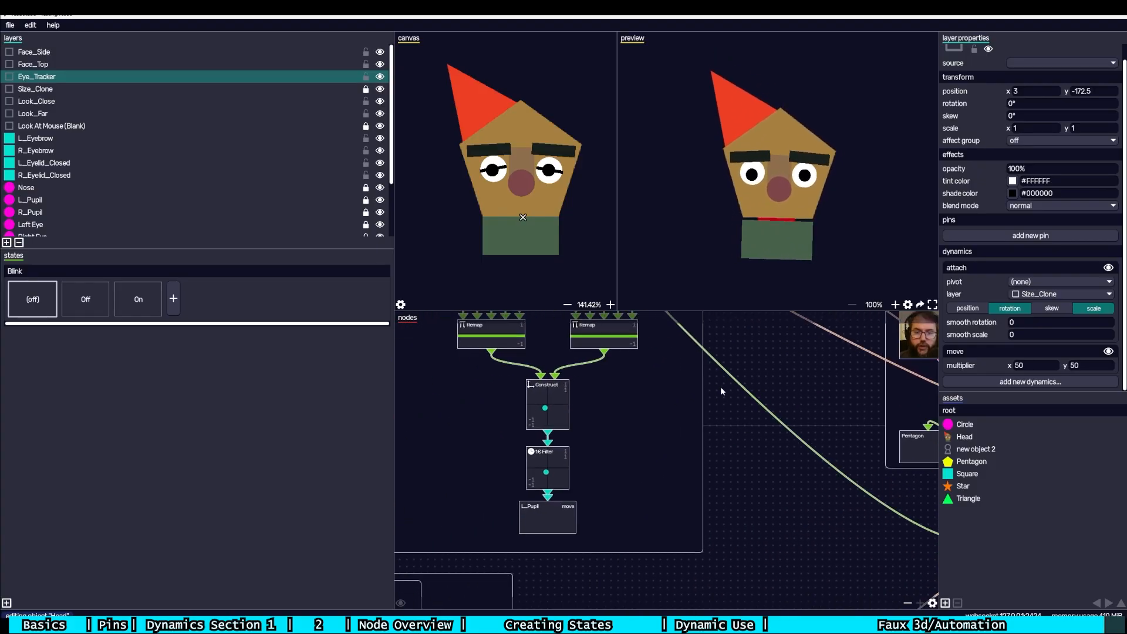
- Examine the Mouth node's mouth size output and its Y value and Remap group, and return to the Head Look group
drag(670, 437, 866, 457)
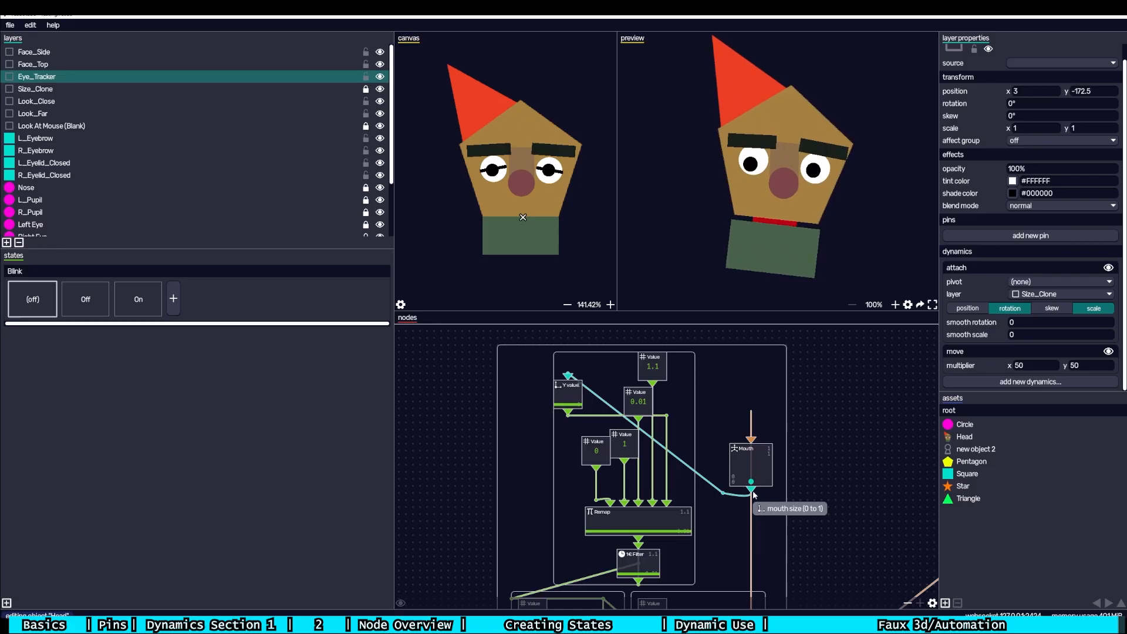
drag(774, 479, 852, 355)
drag(780, 436, 675, 432)
drag(849, 337, 775, 525)
drag(762, 396, 808, 460)
drag(694, 417, 692, 521)
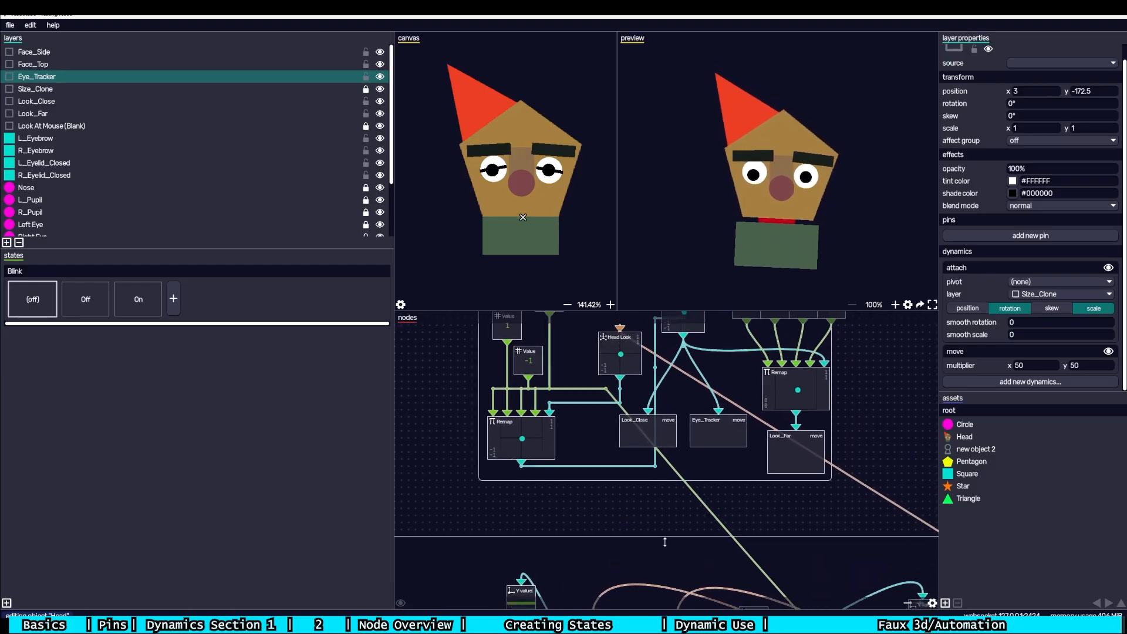